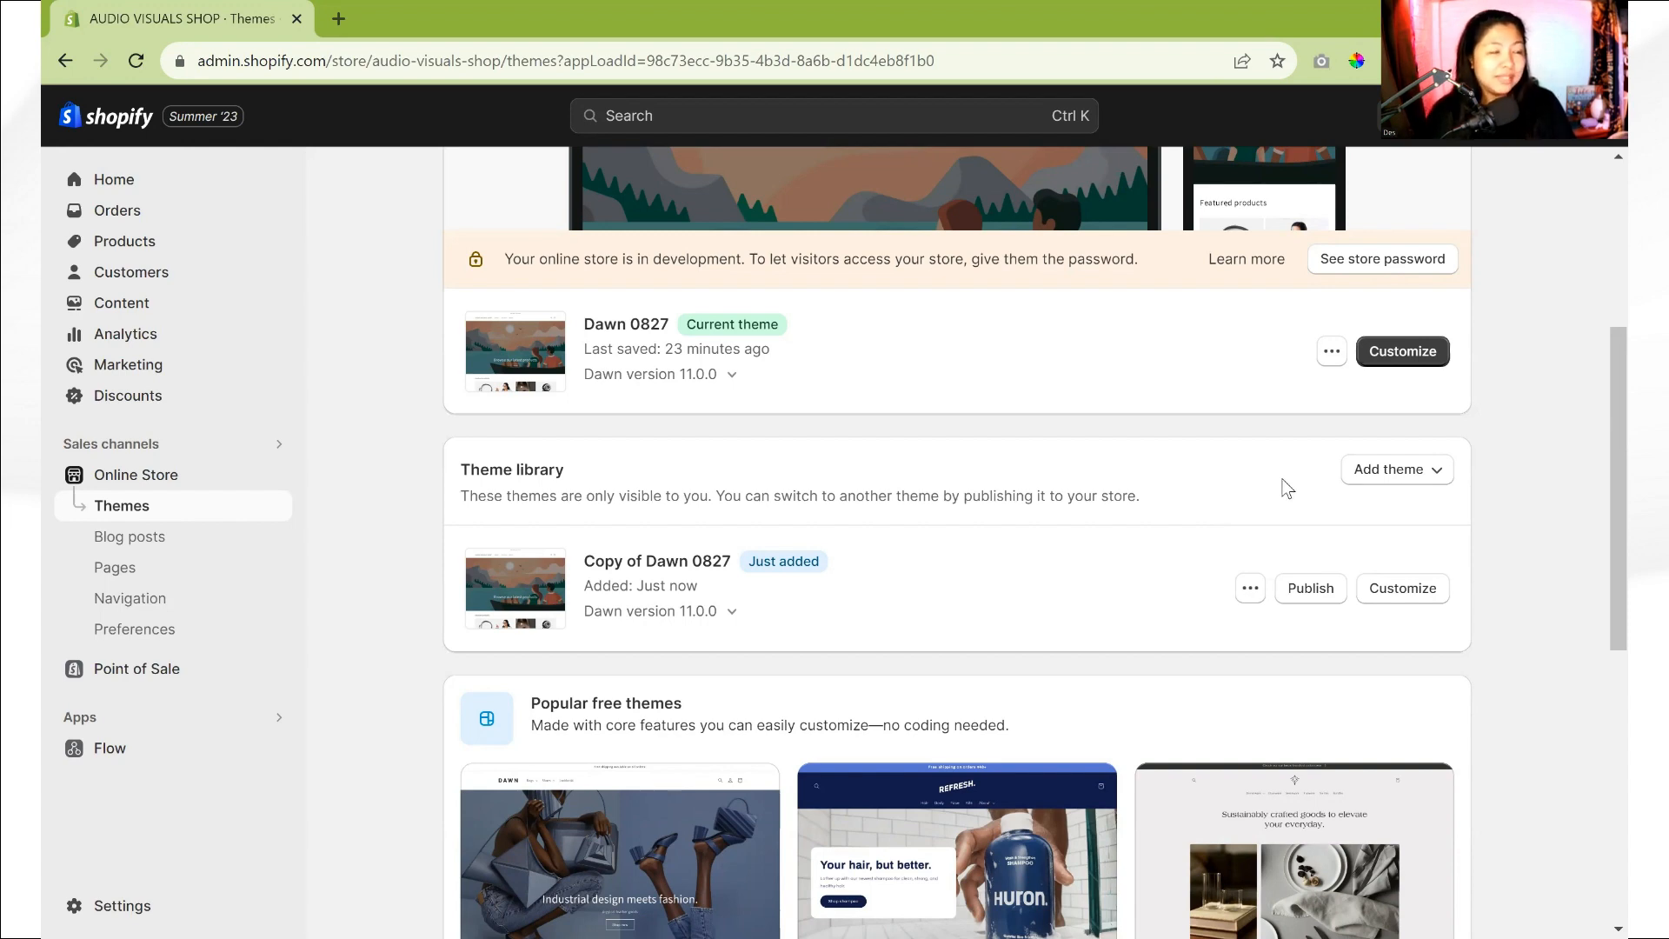
- Rename the theme Copy of Dawn 0827 in the theme library to Dawn 0829
scroll(1223, 575, up, 5)
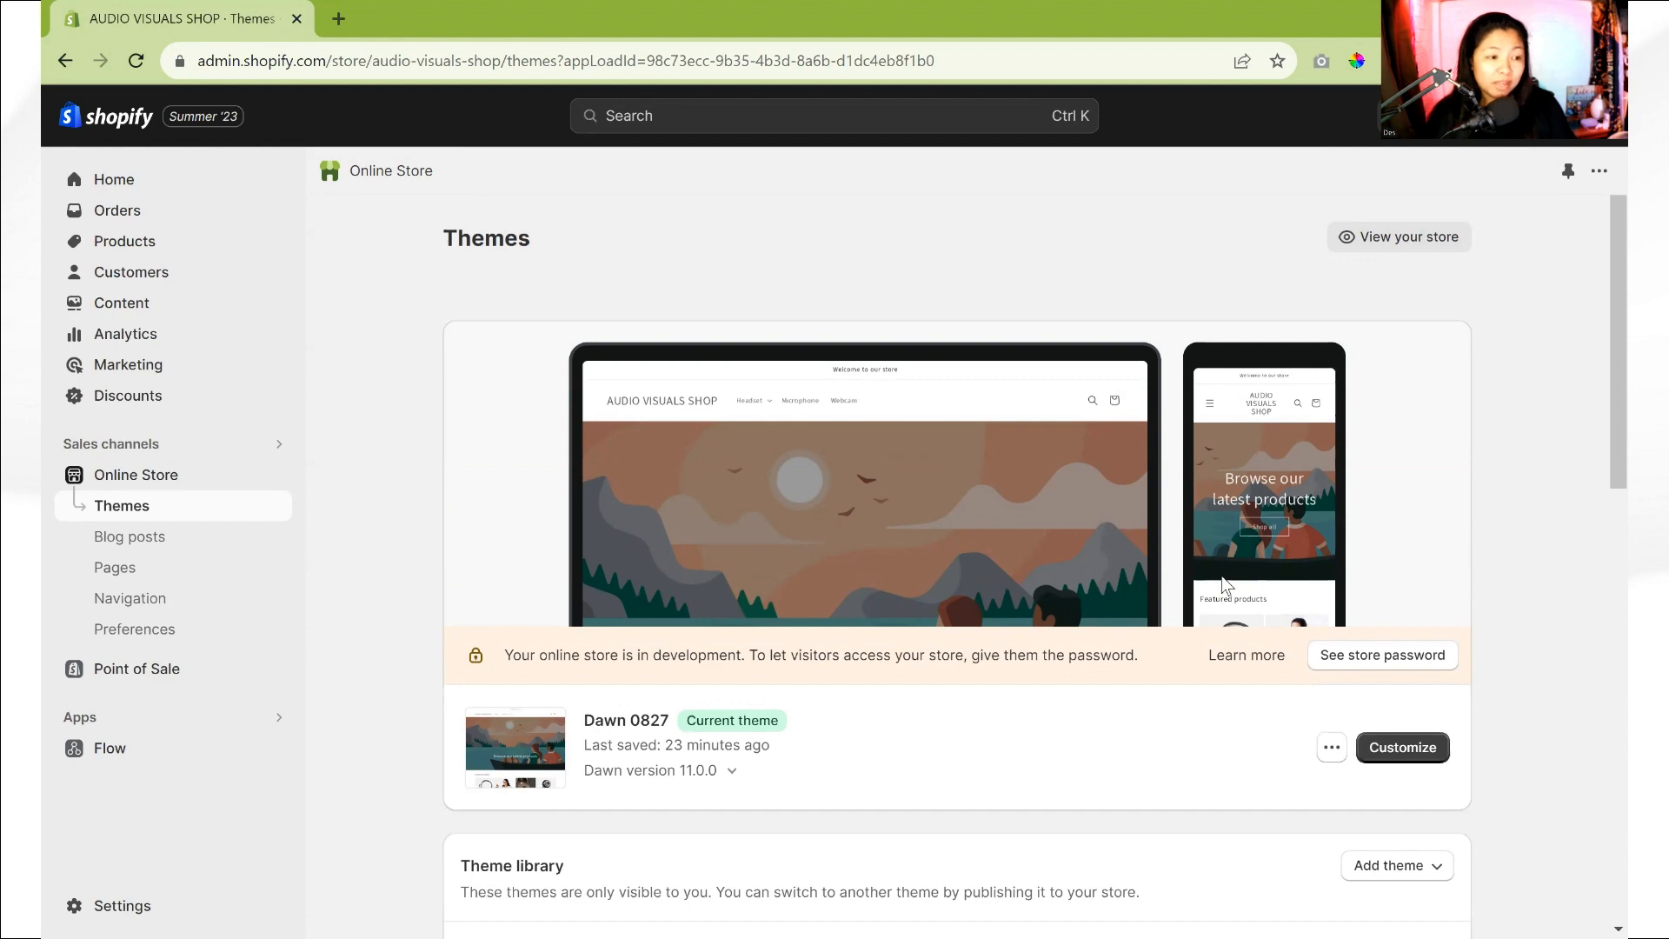
scroll(1224, 584, down, 3)
scroll(1199, 566, up, 3)
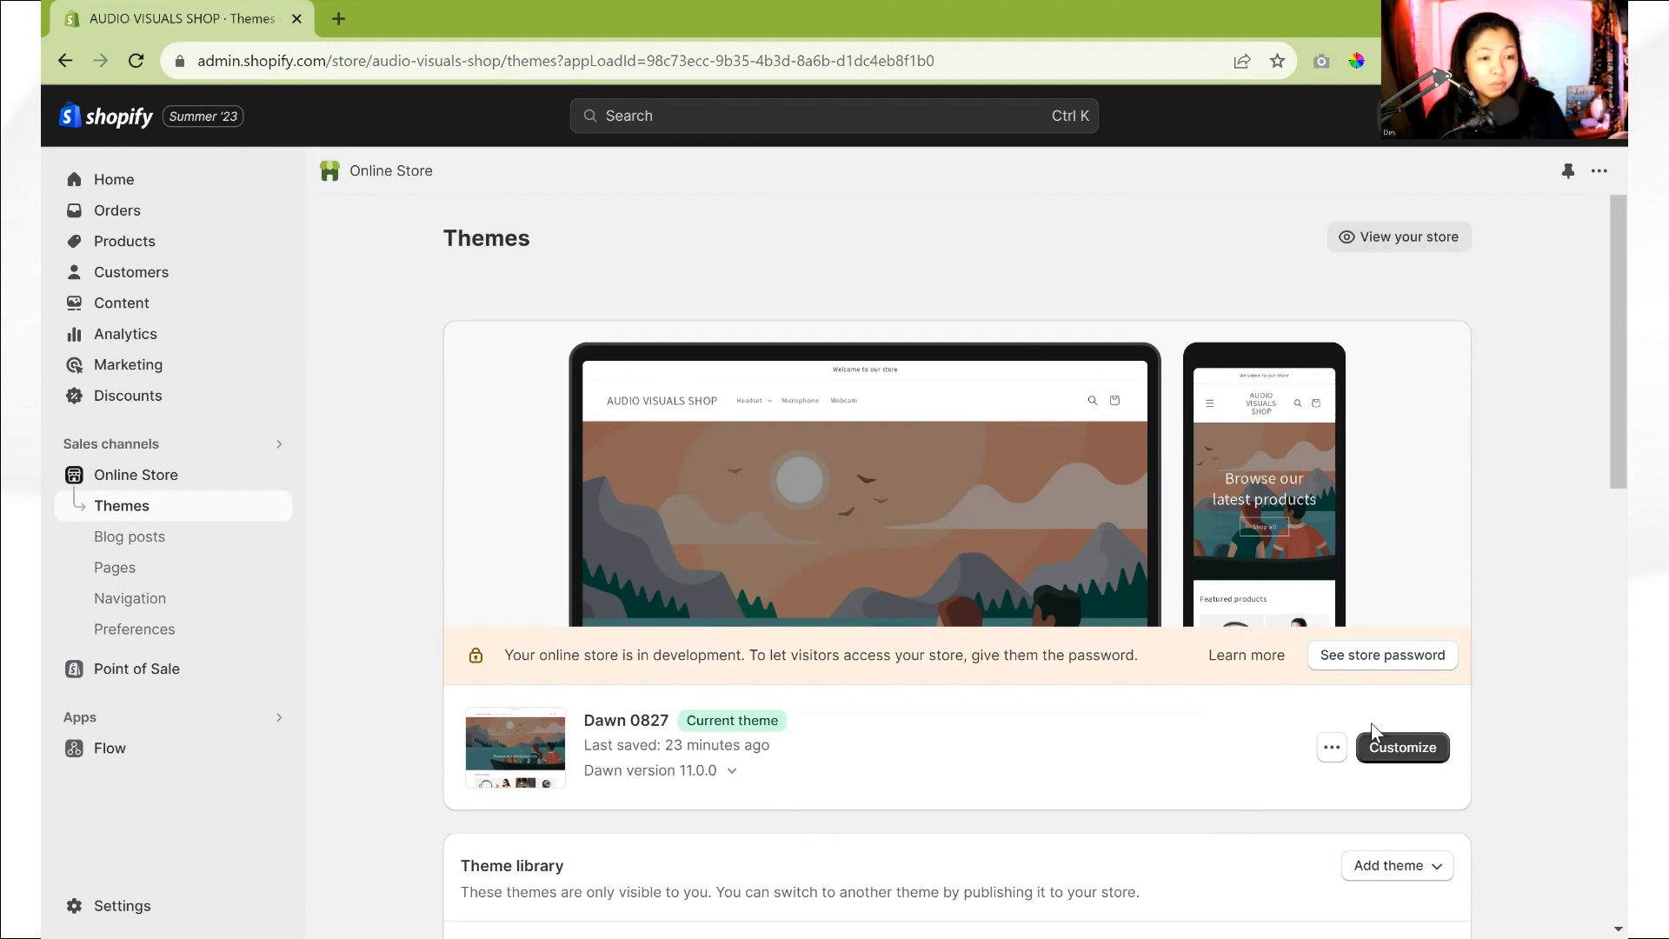
scroll(758, 481, down, 2)
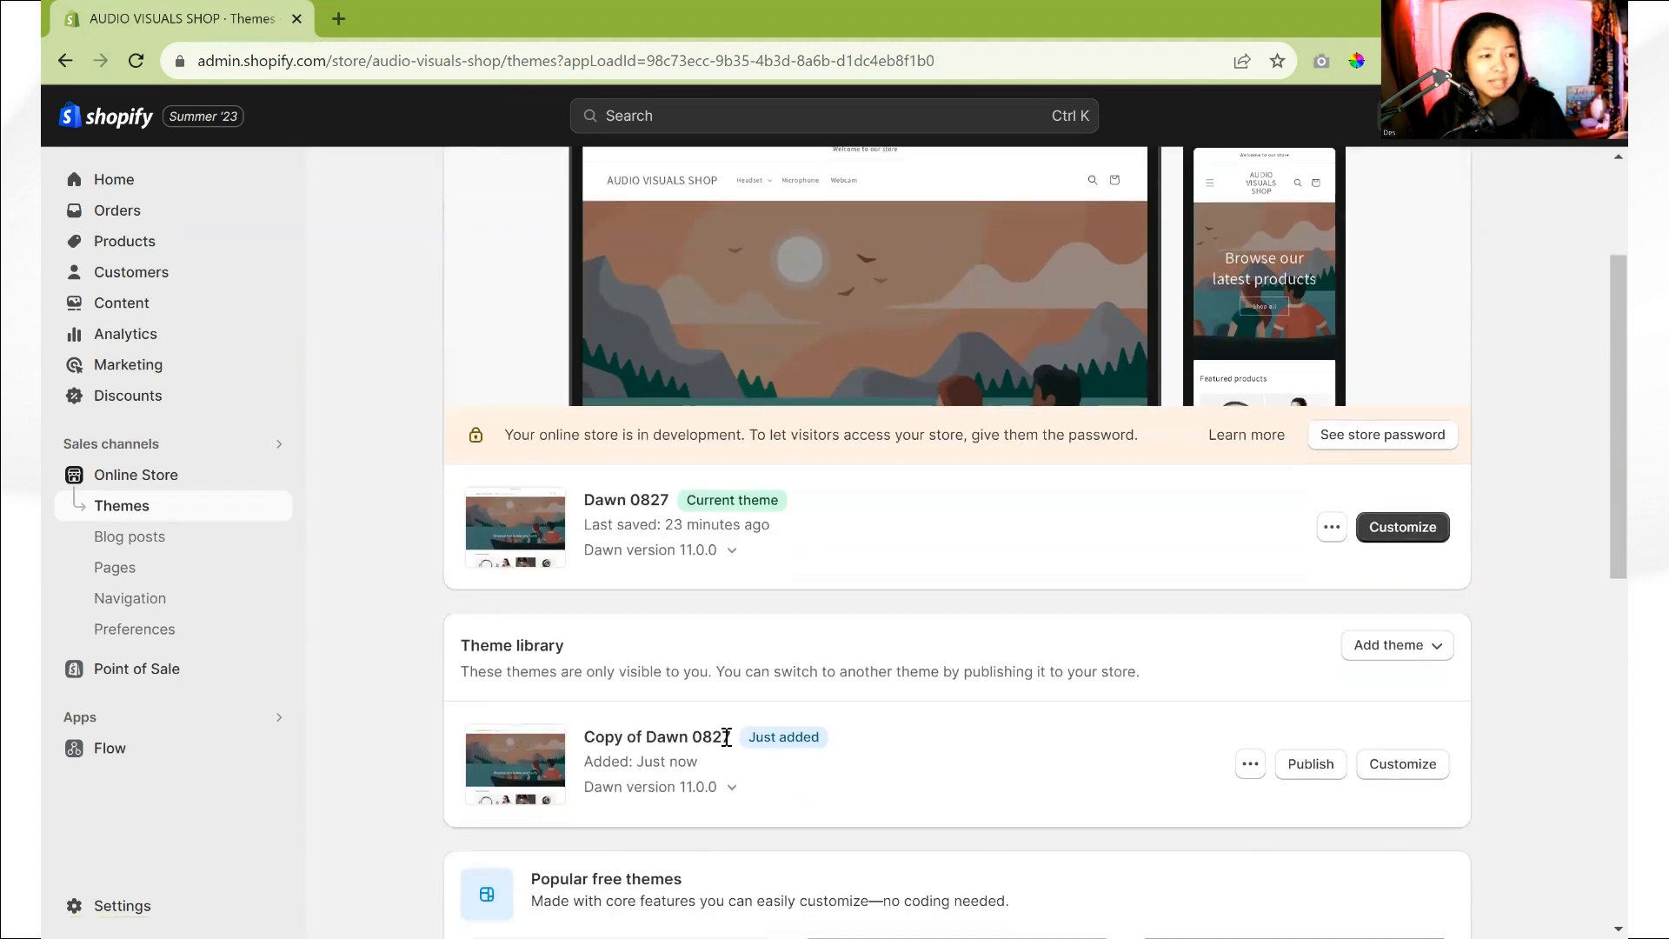
click(1245, 768)
click(1200, 504)
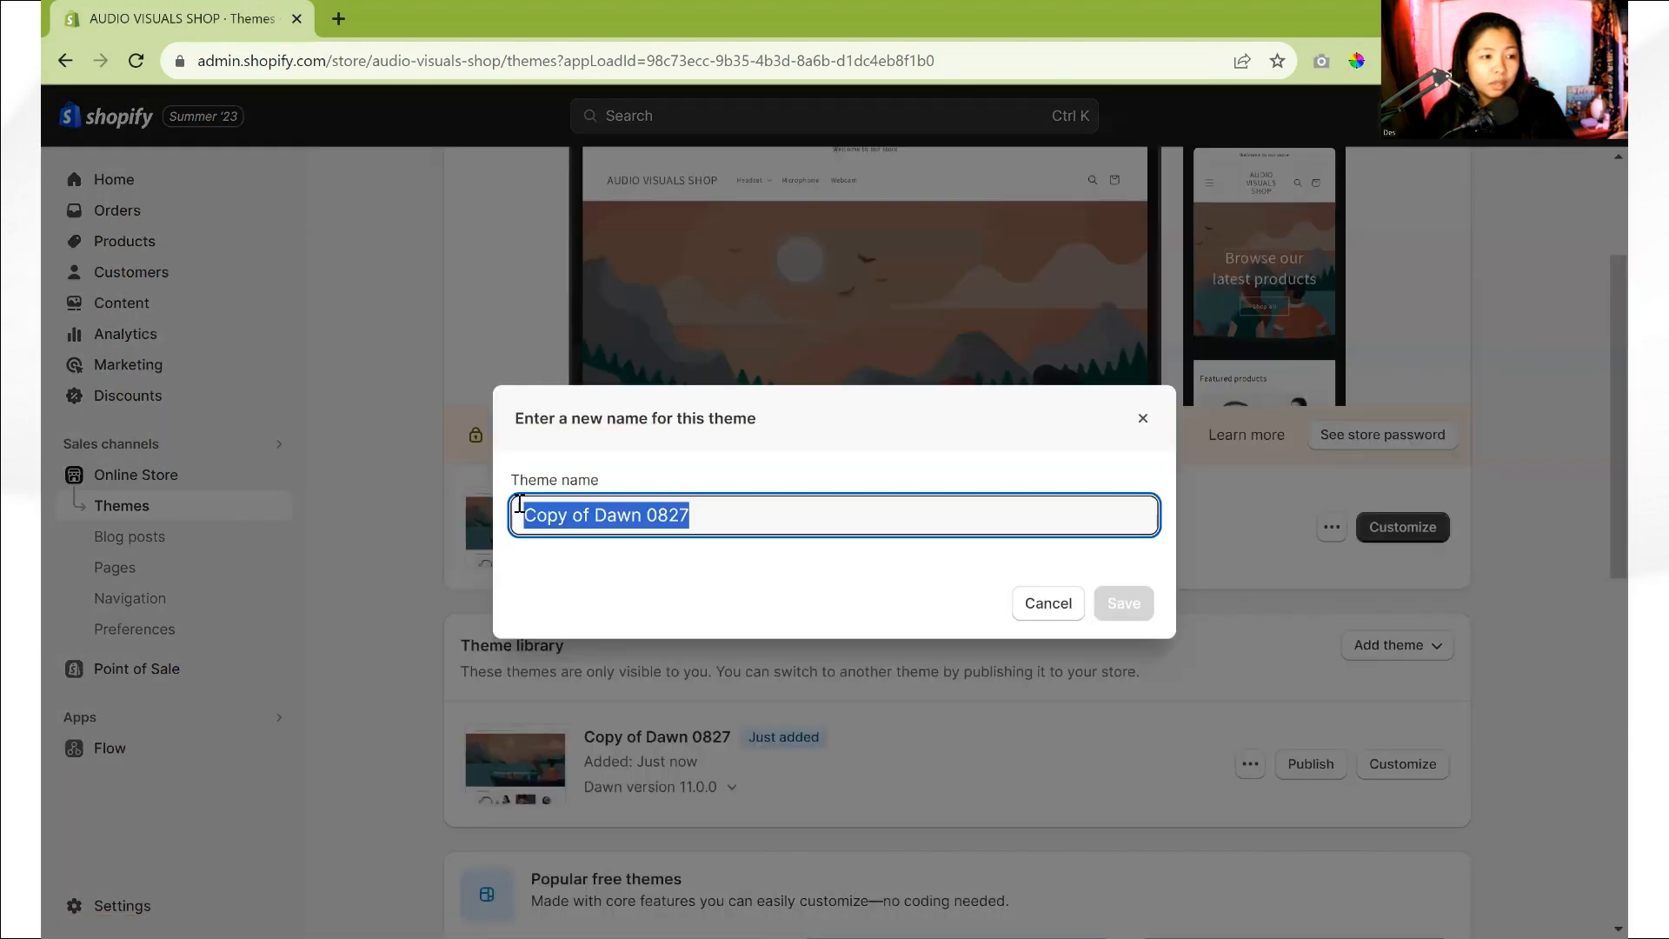
text(Dawn 0829)
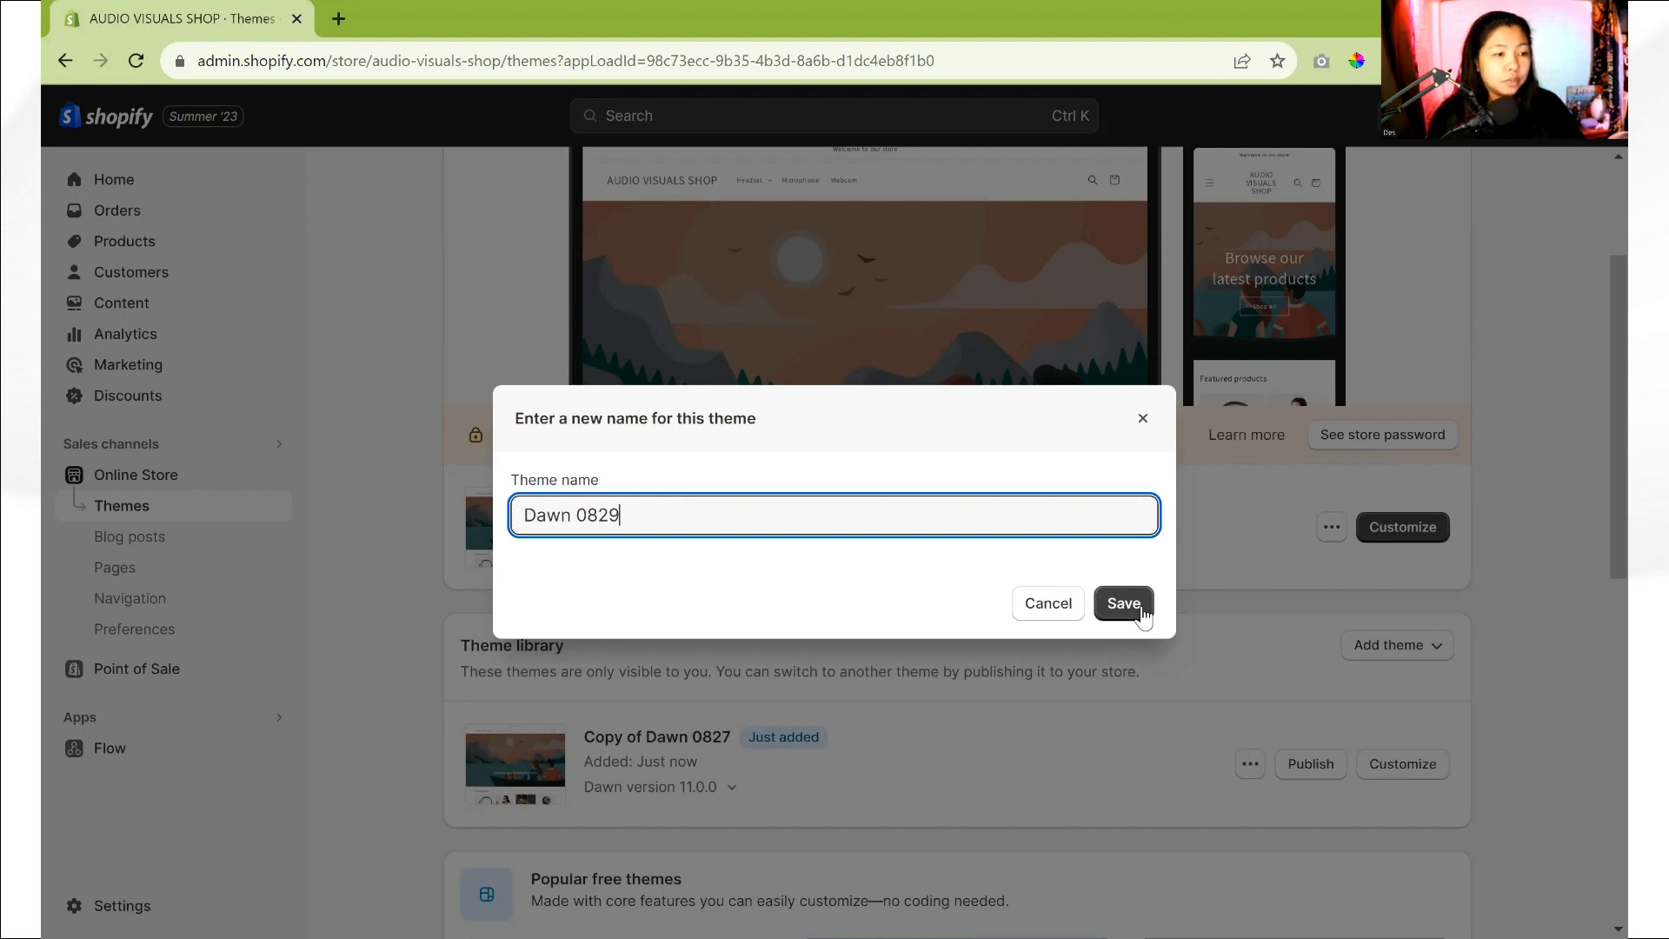
click(1140, 610)
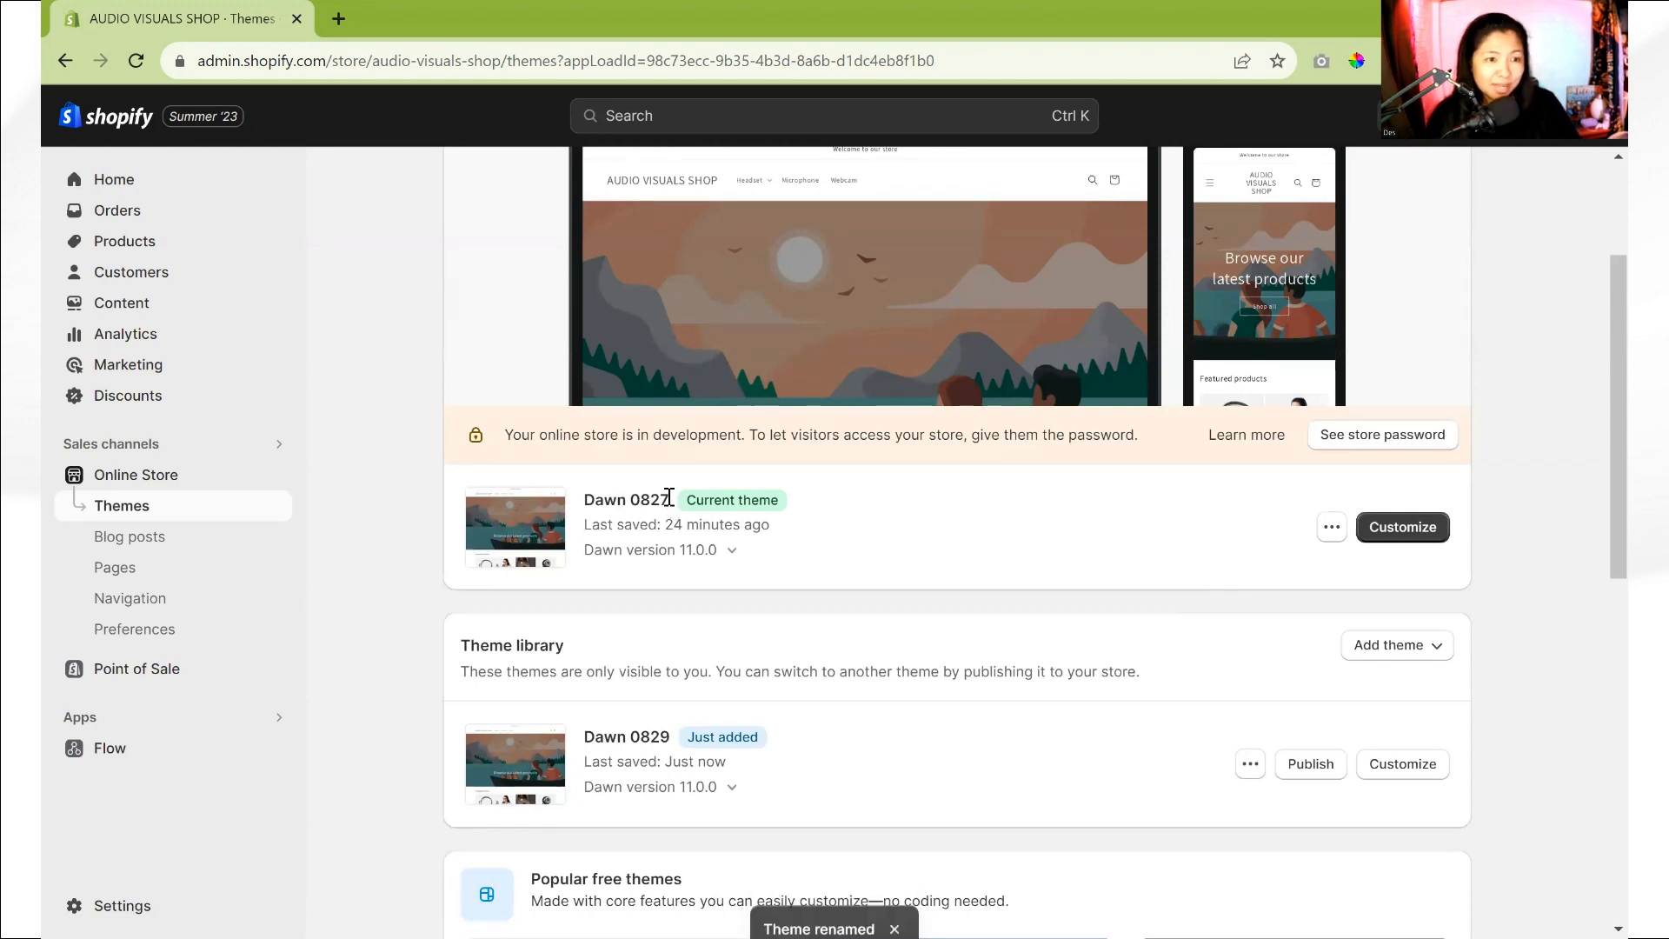
- Open the draft theme Dawn 0829 for customization
scroll(1100, 665, up, 1)
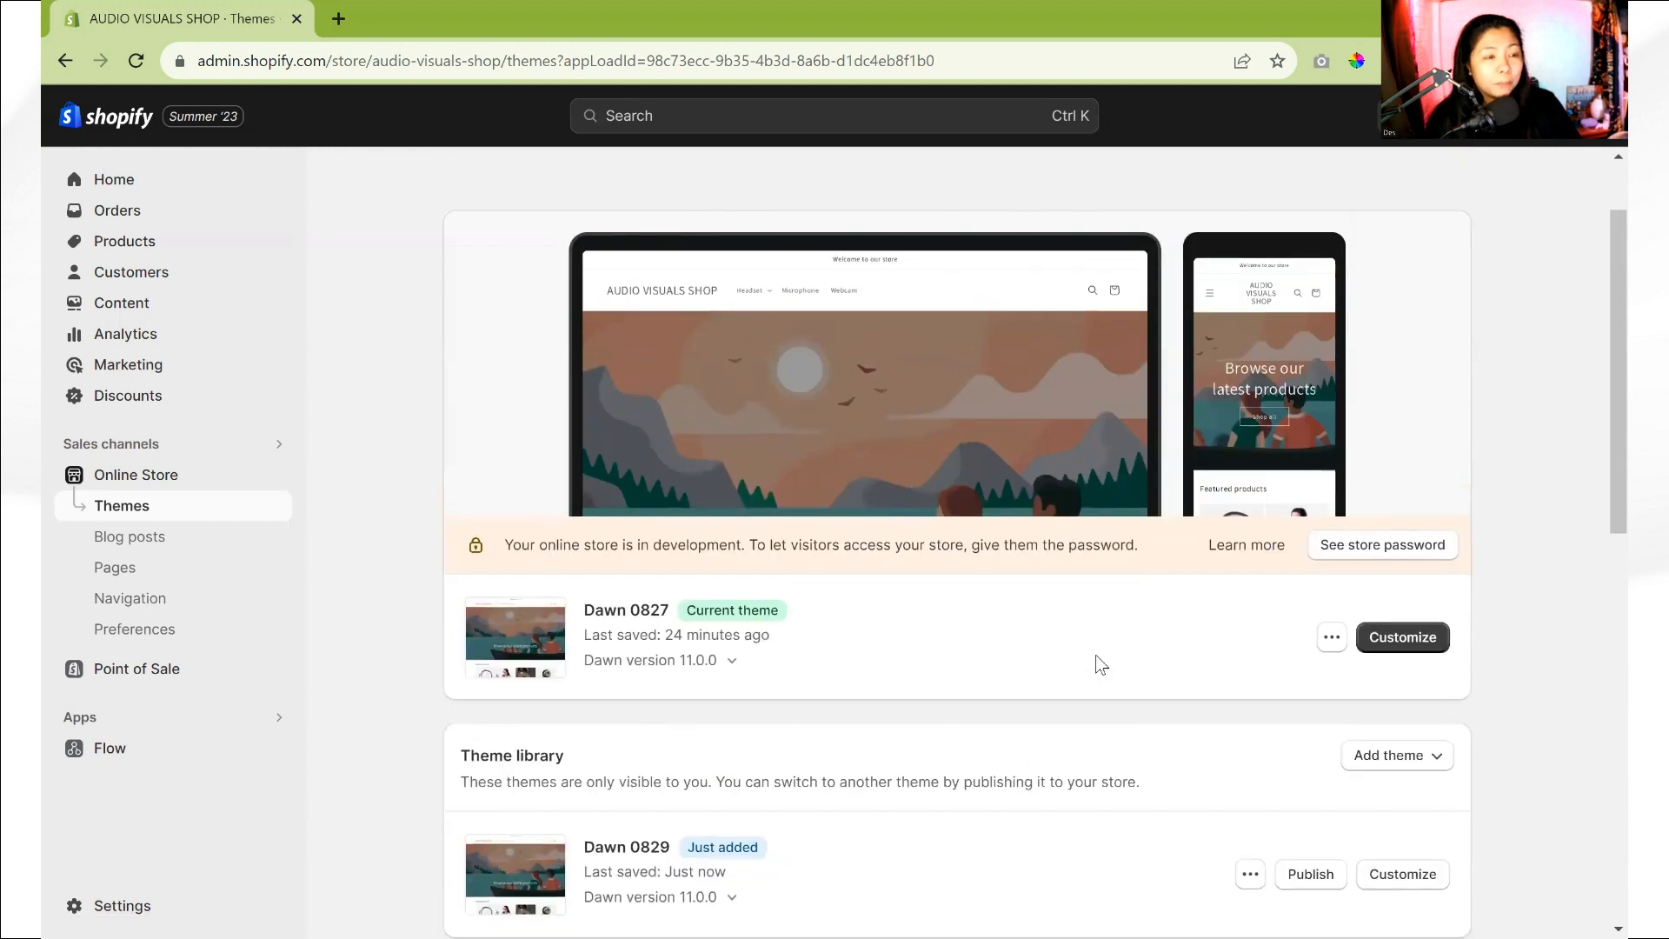
scroll(1095, 665, down, 1)
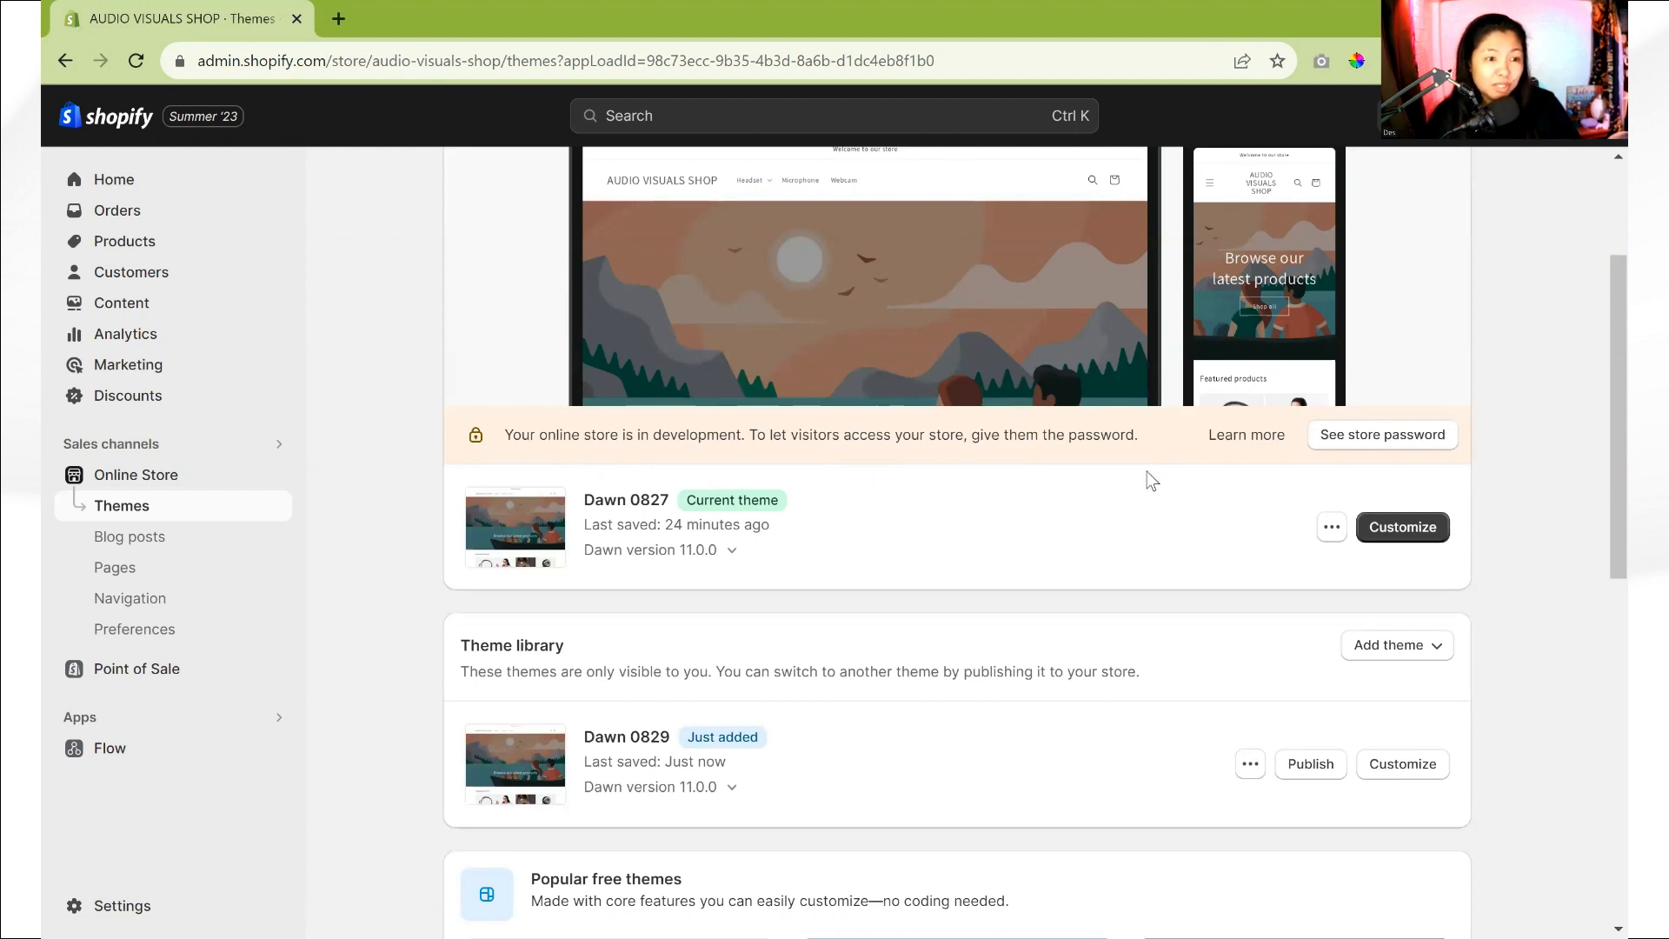
click(1392, 771)
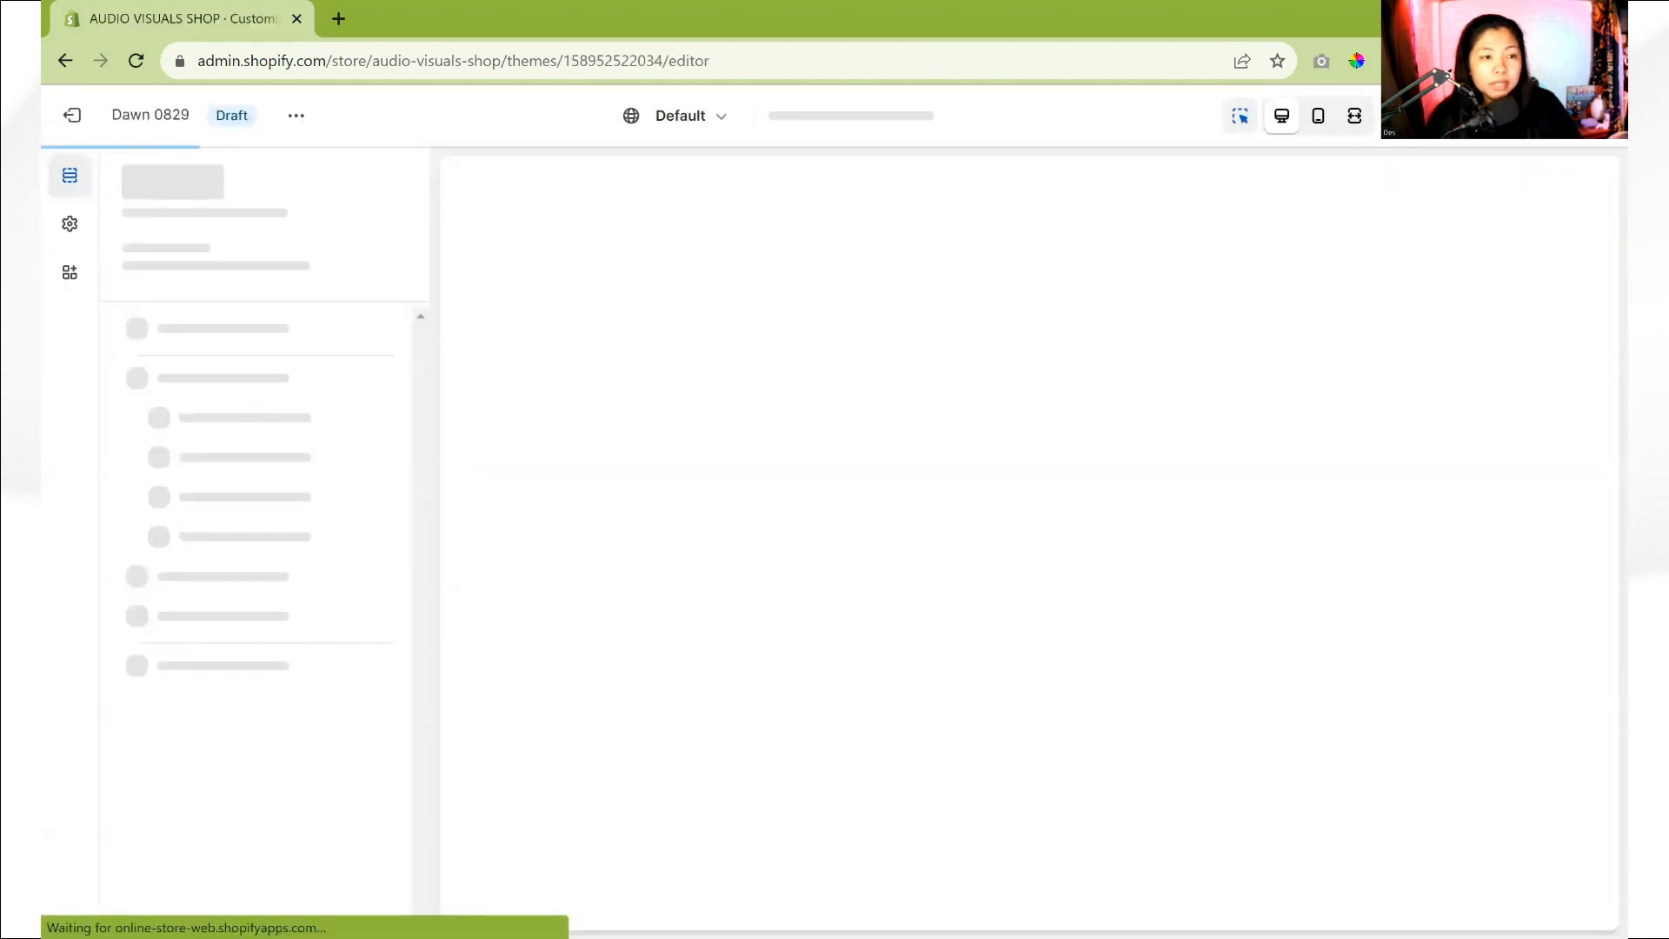
- Examine the home page preview, the Image banner's blocks, and the editor's sections and theme settings areas
scroll(1071, 581, down, 10)
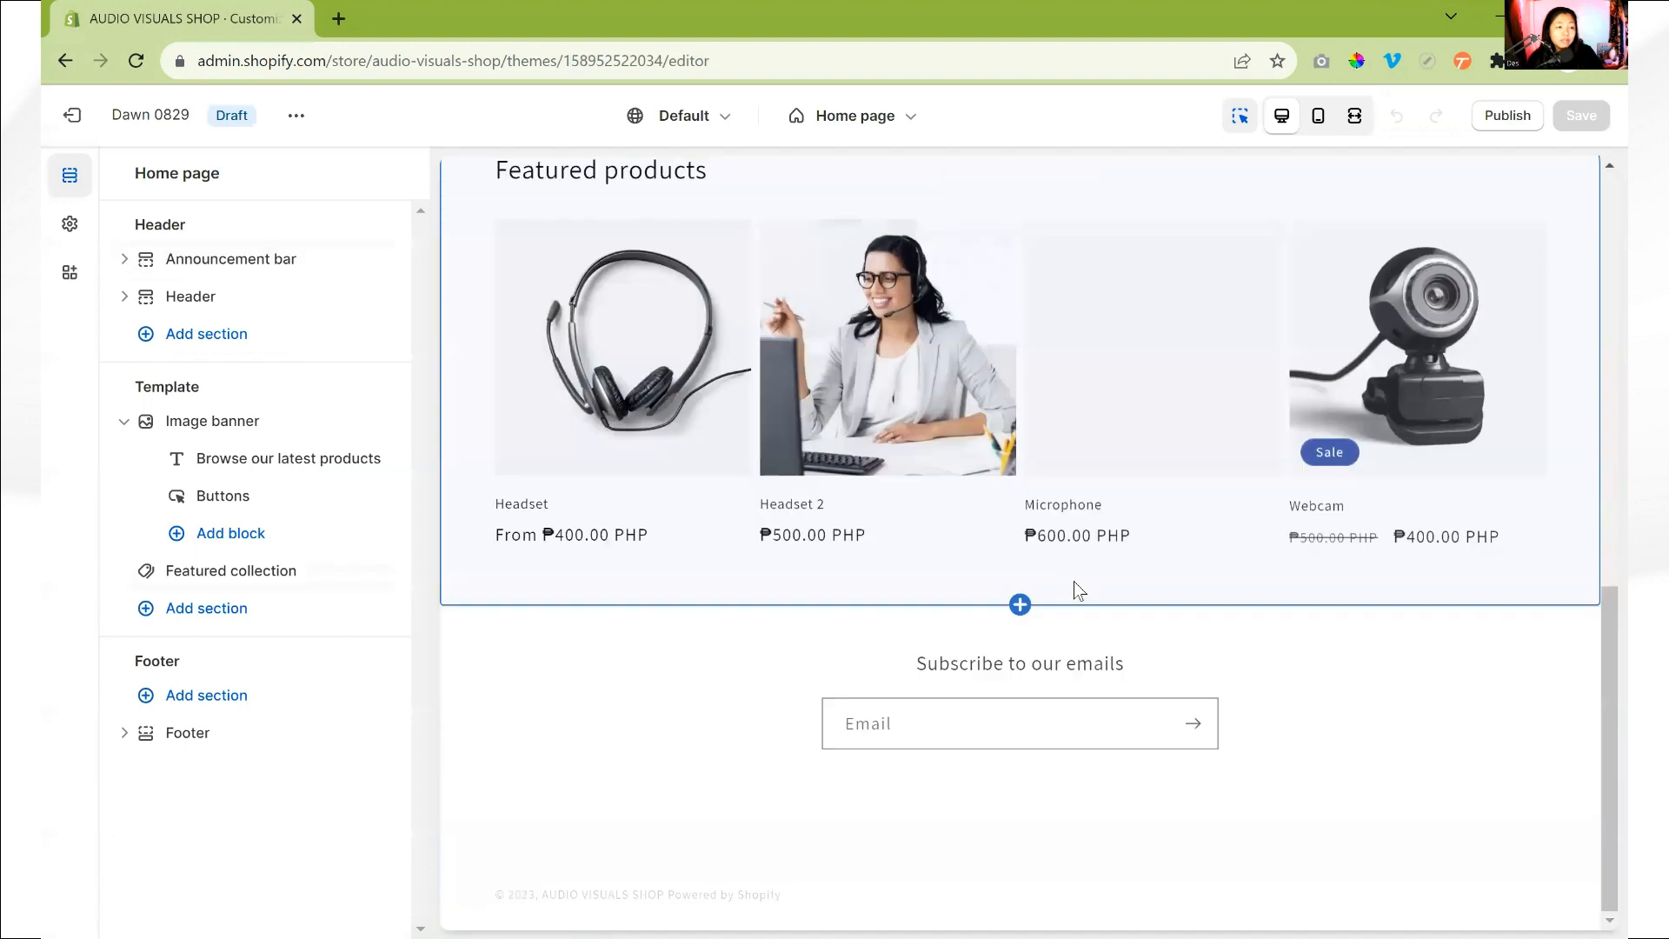
scroll(1208, 793, up, 10)
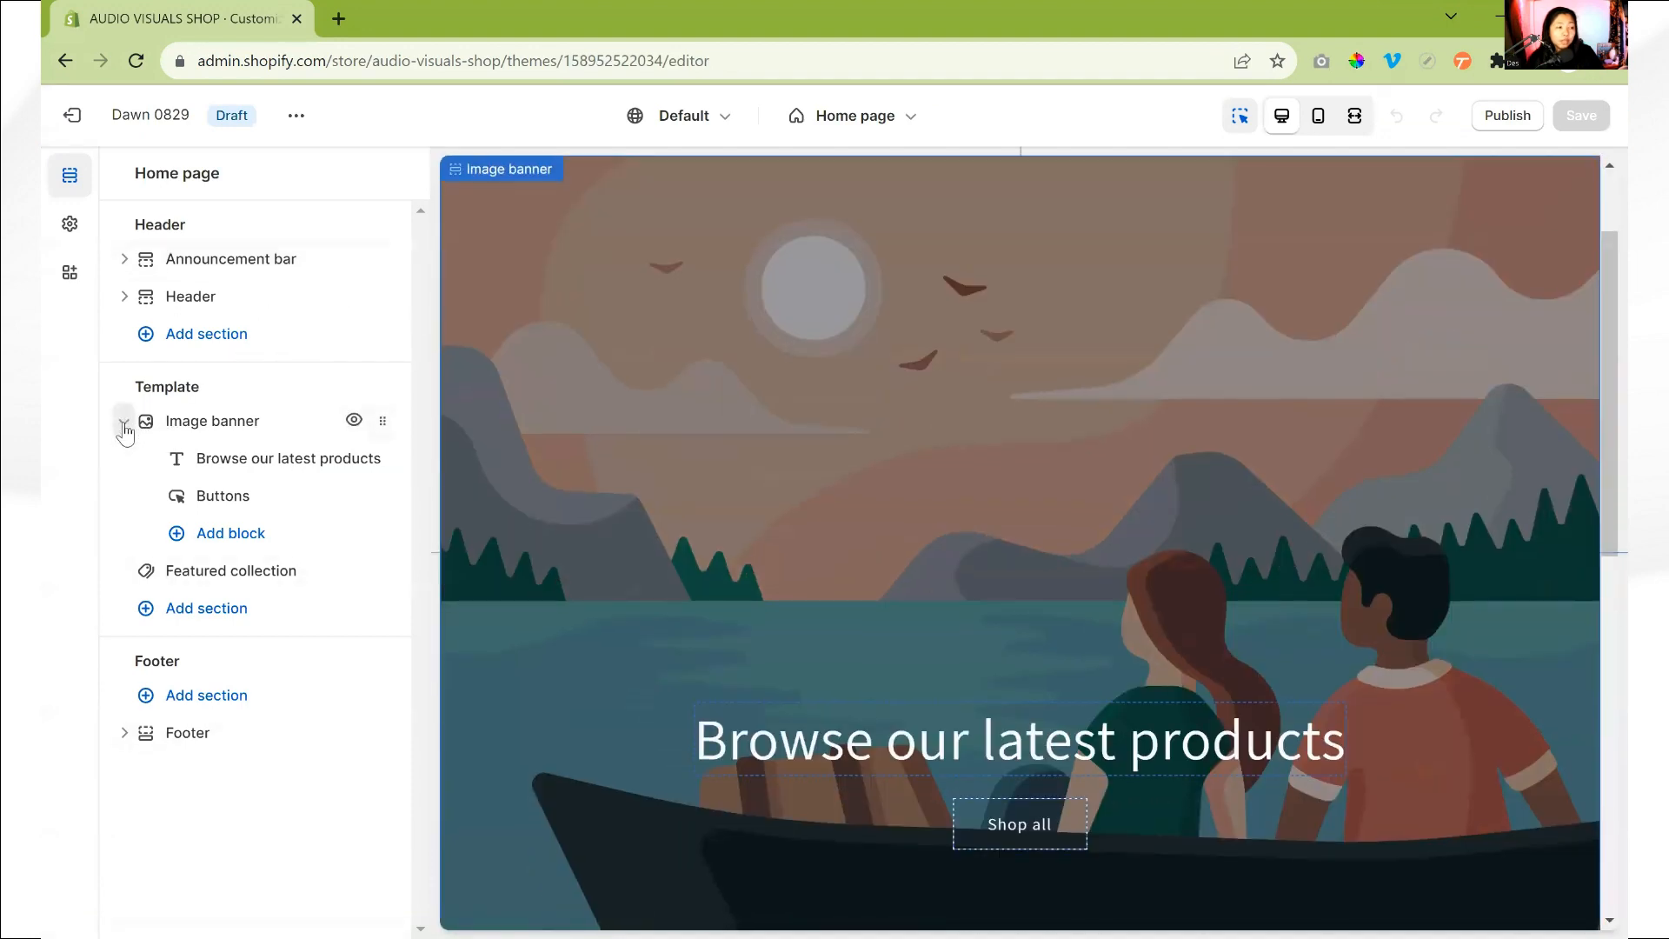
click(123, 421)
click(123, 422)
click(124, 422)
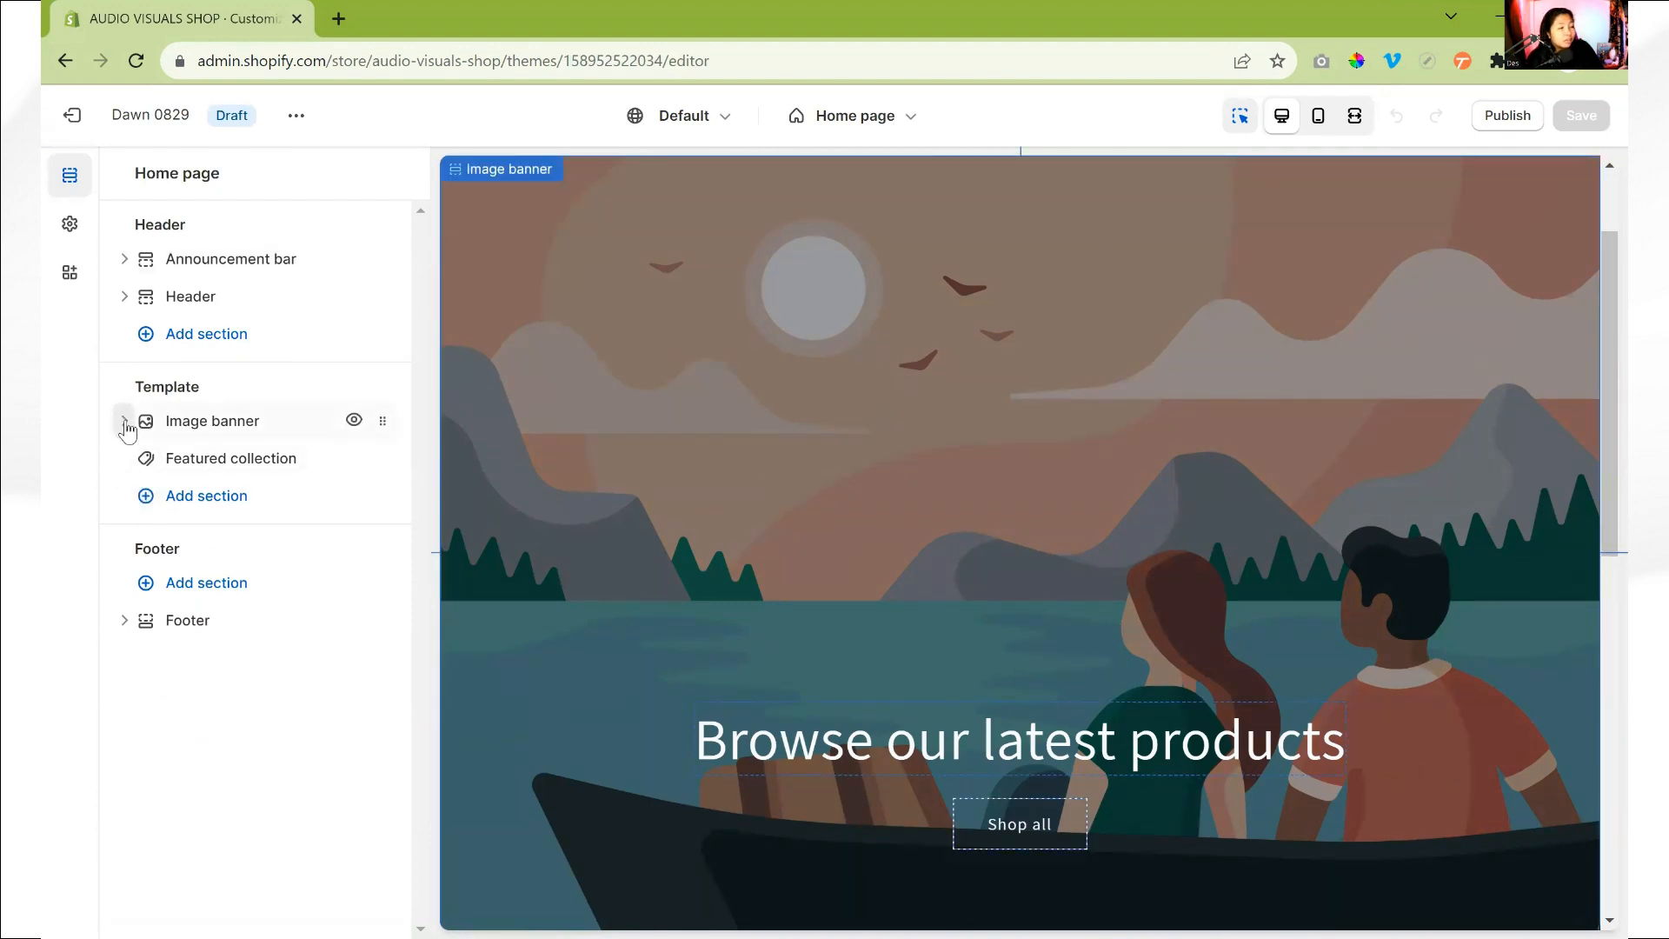
click(70, 223)
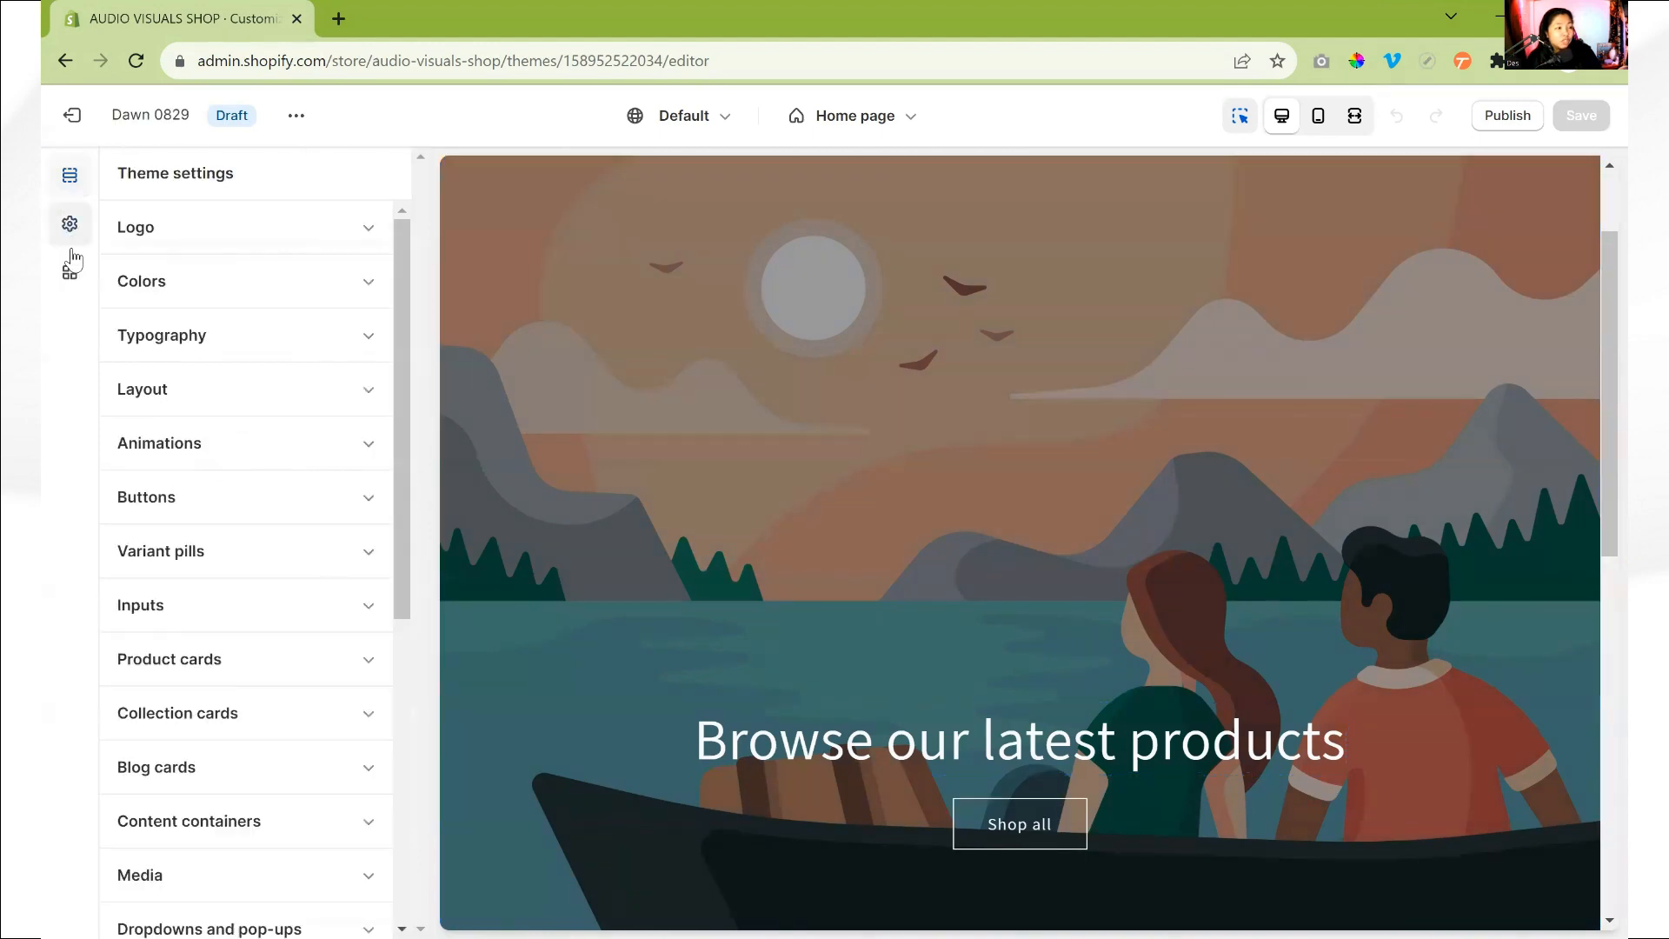
click(70, 273)
click(70, 175)
click(70, 224)
click(69, 272)
click(69, 176)
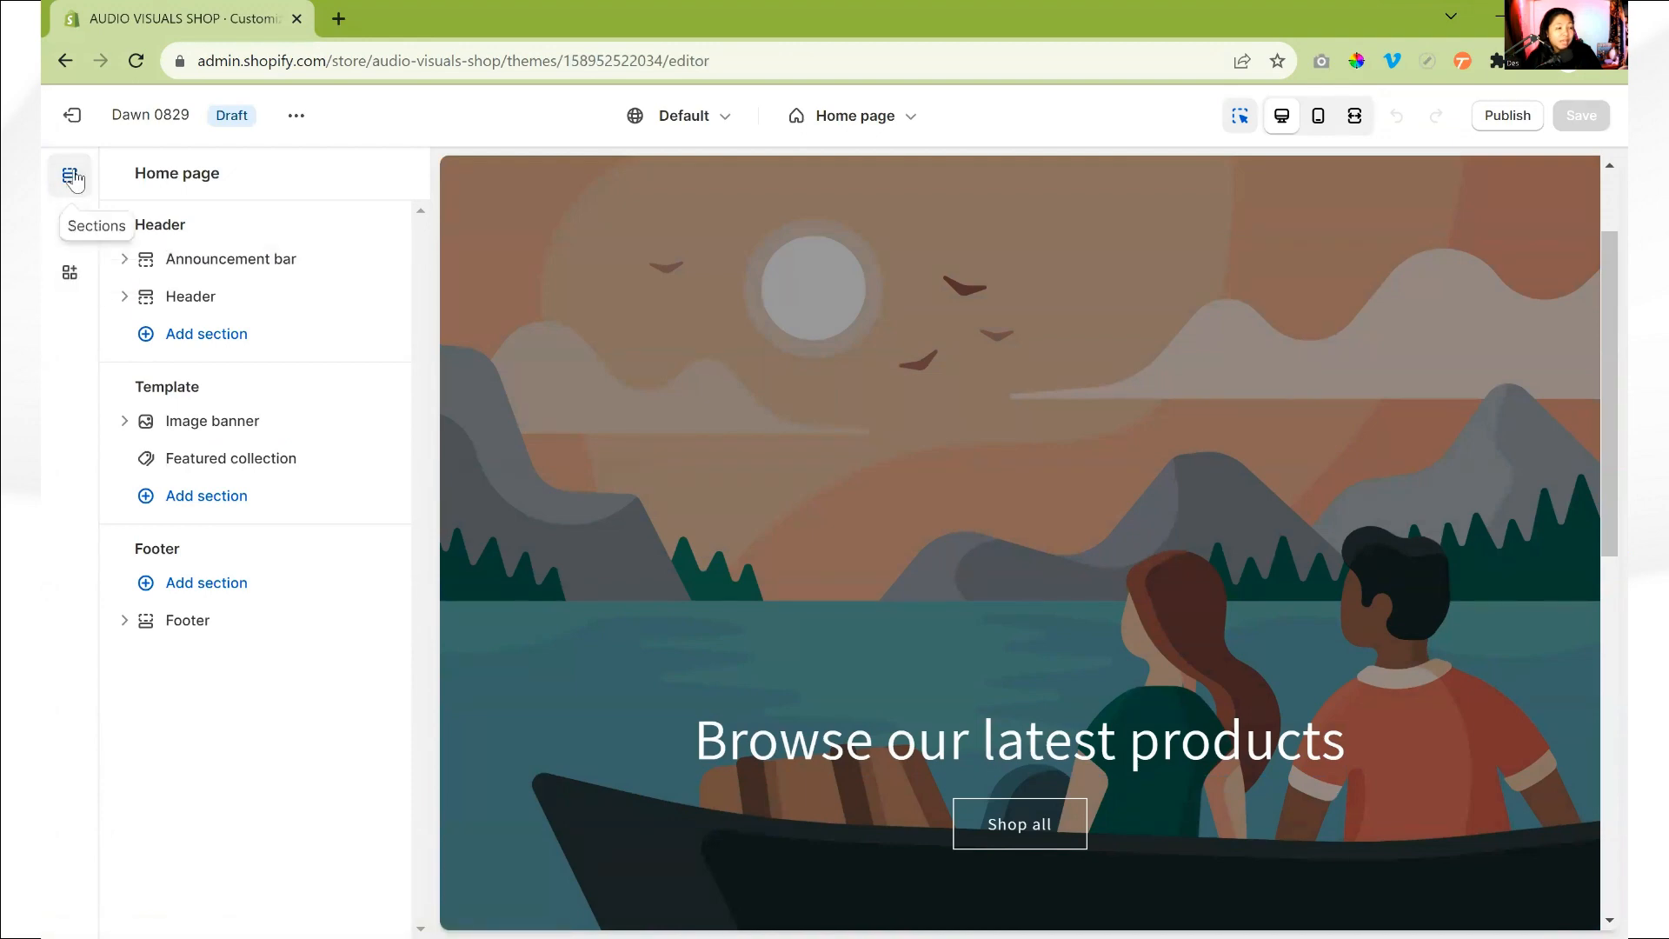
- Remove the Featured collection section from the home page template
scroll(1001, 531, down, 1)
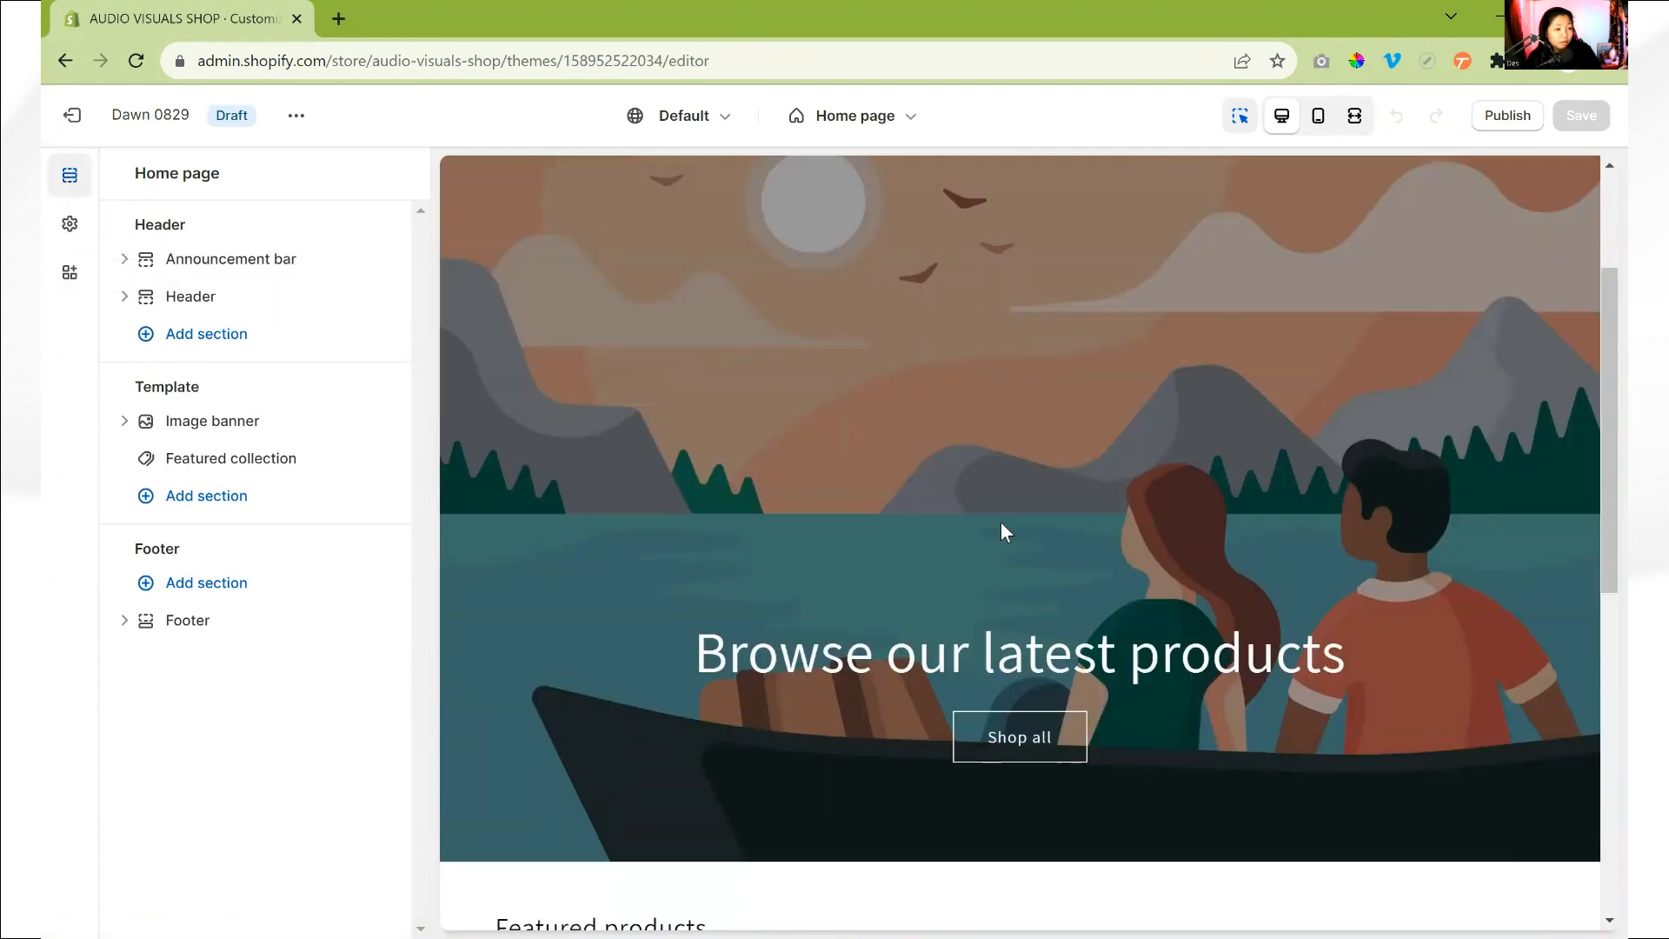
scroll(1000, 534, down, 3)
scroll(1001, 535, down, 1)
scroll(1001, 534, up, 4)
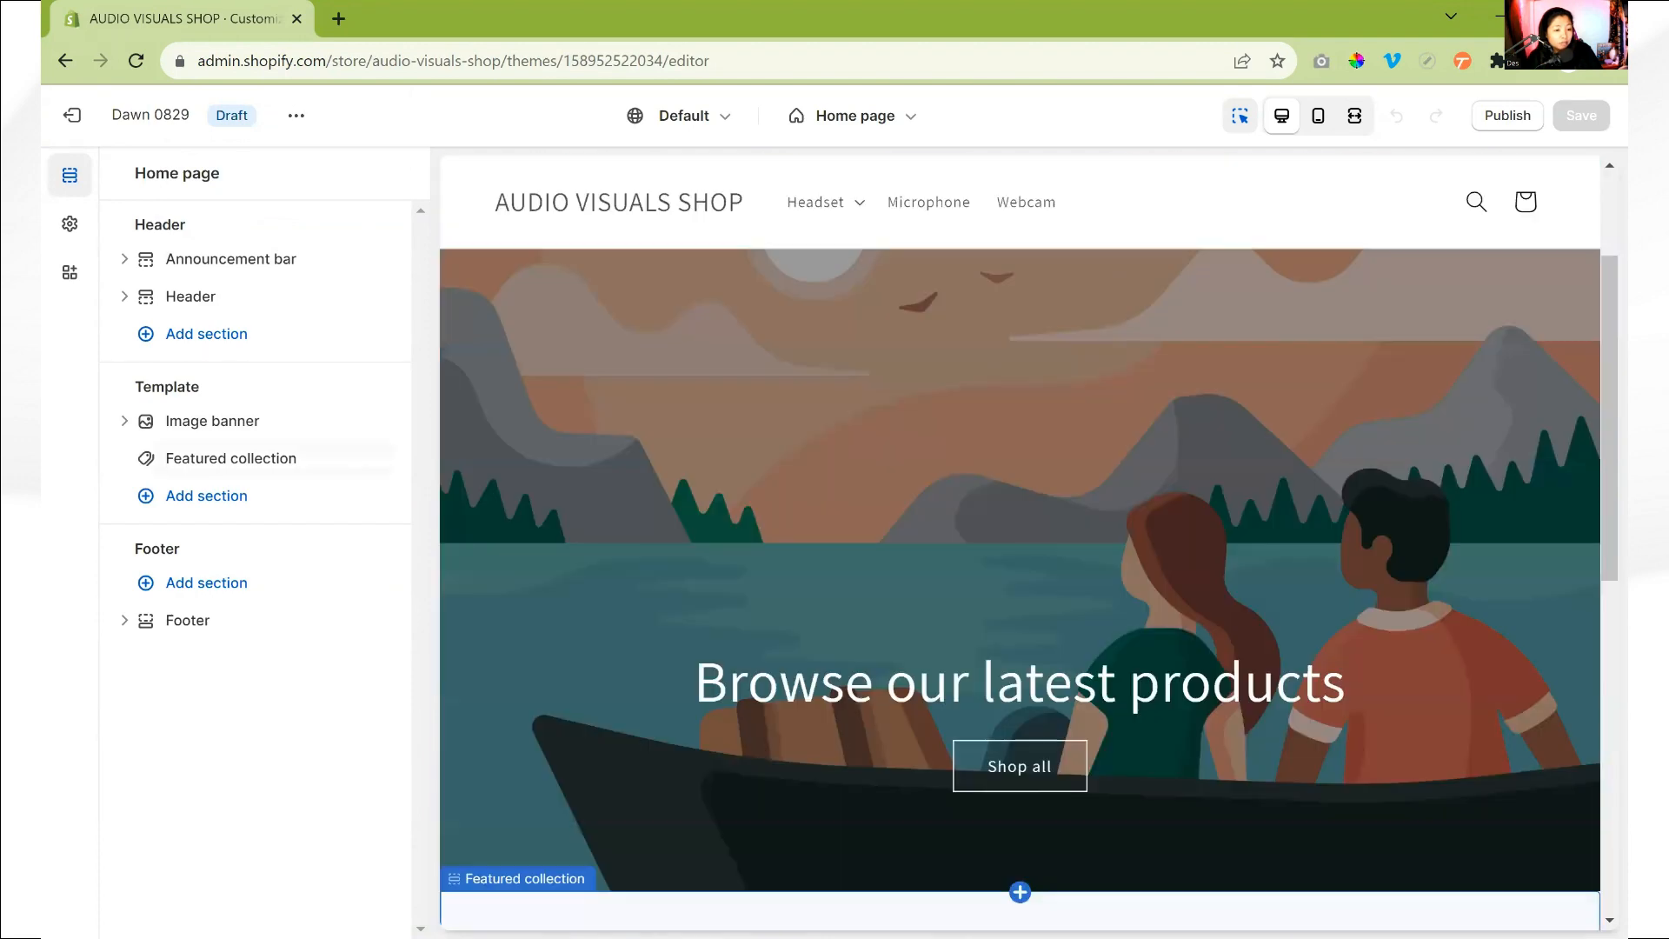
scroll(1580, 545, up, 3)
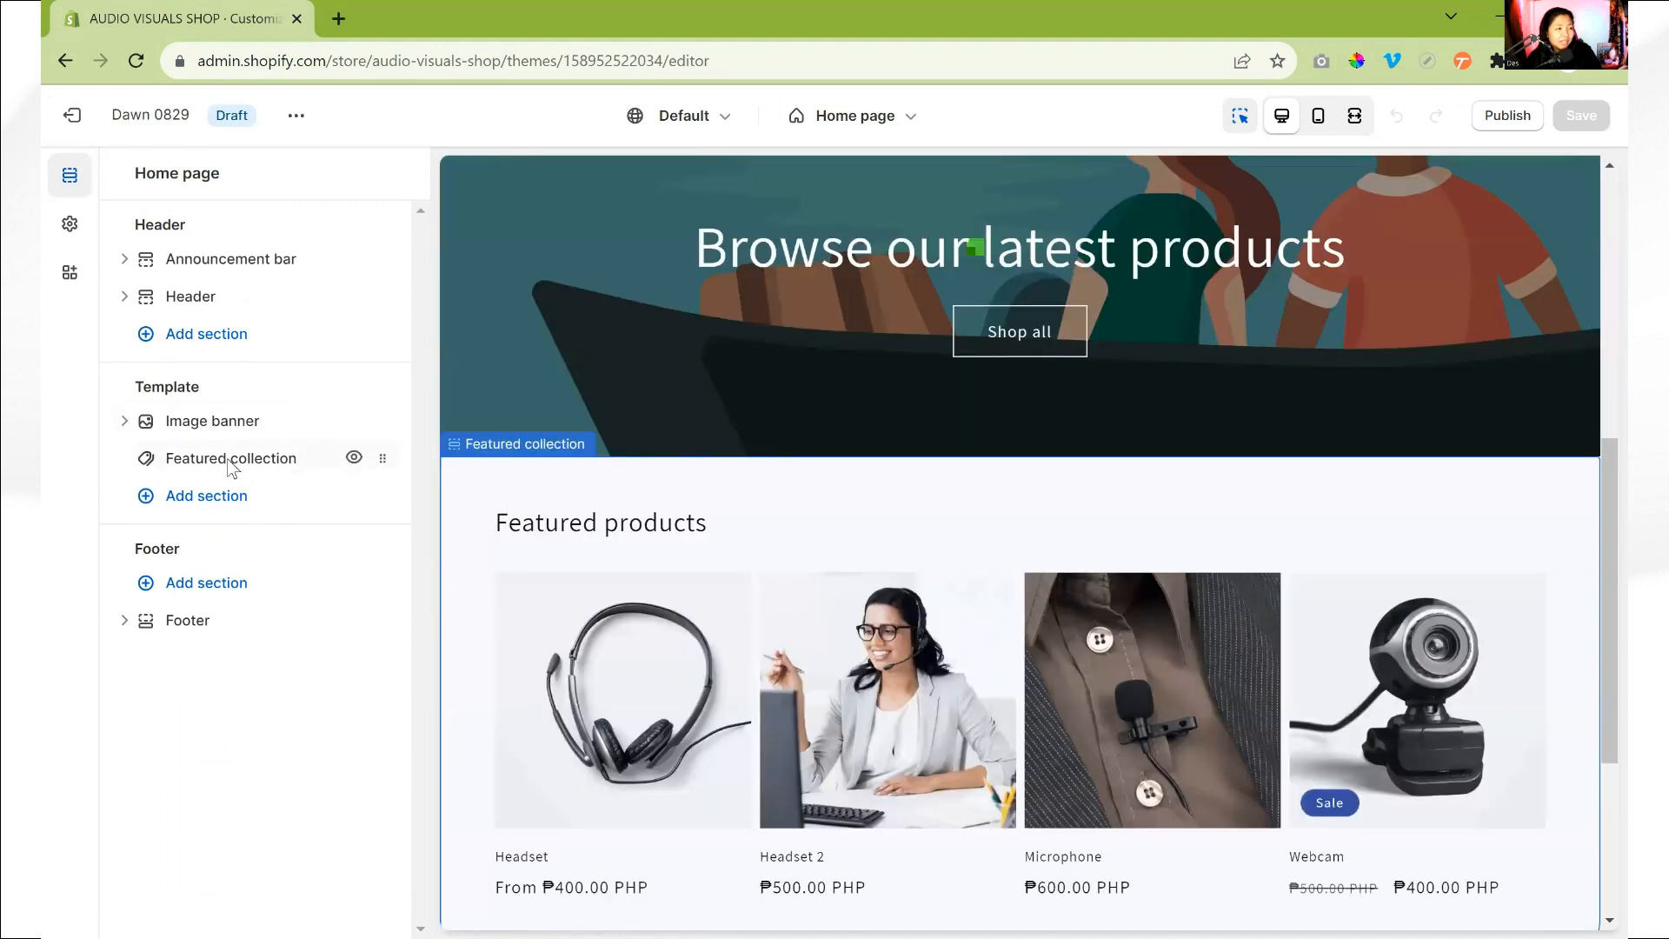
click(228, 470)
scroll(233, 782, down, 10)
click(227, 910)
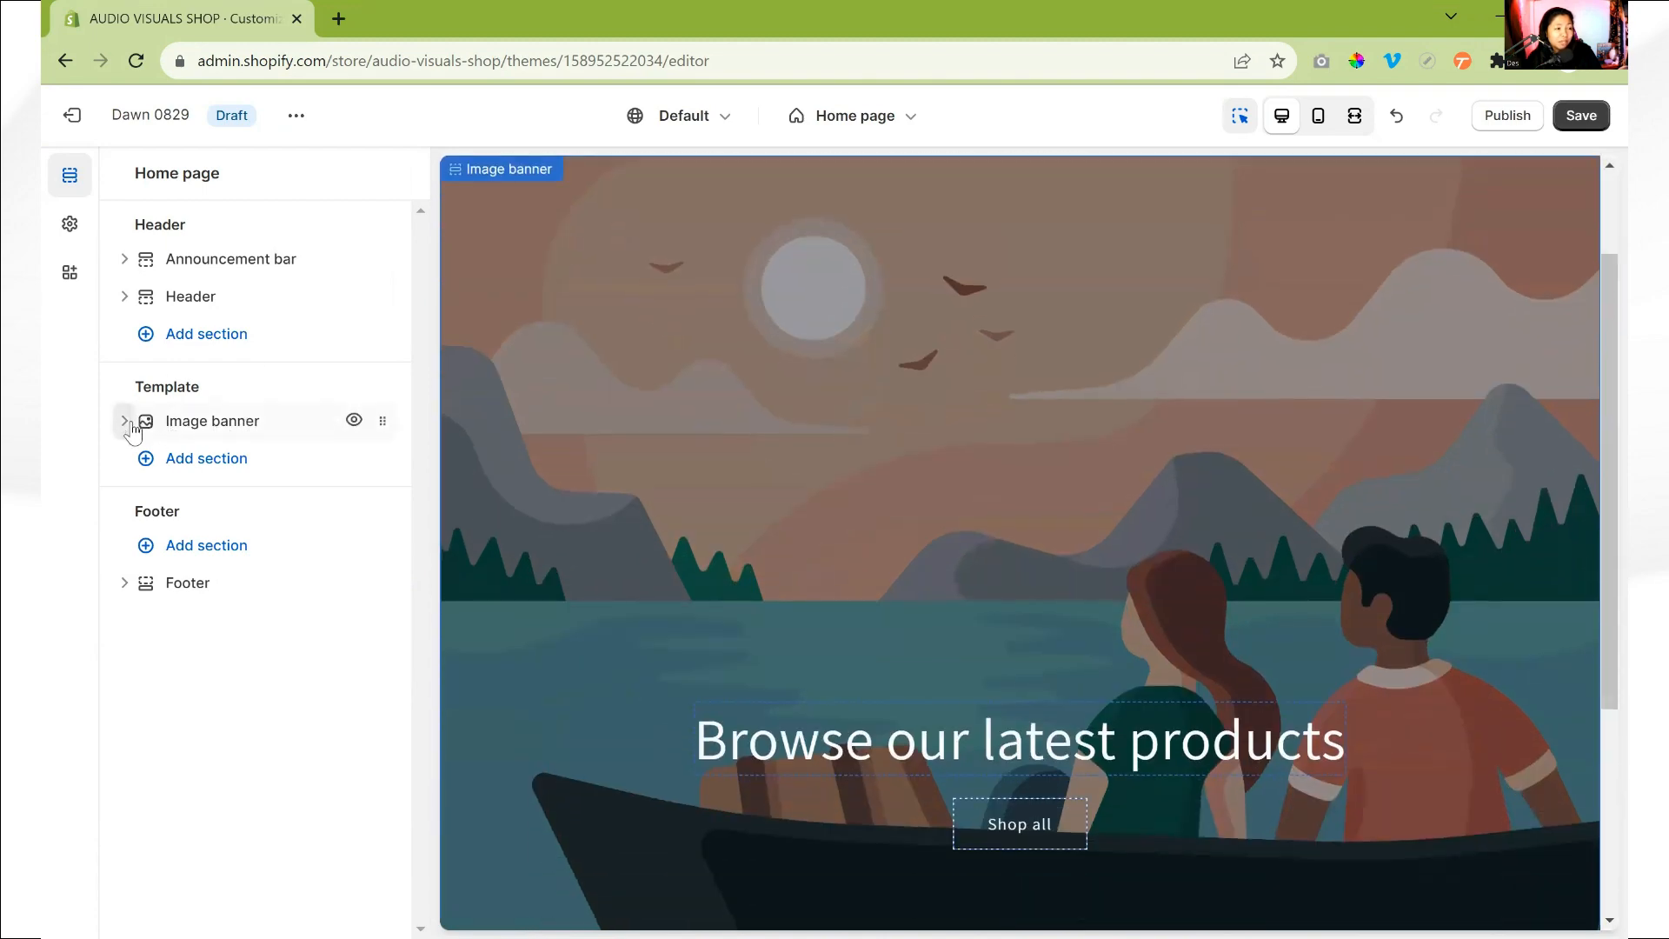
- Review the Image banner's blocks, the section types available for the template, and the remaining home page preview
click(124, 421)
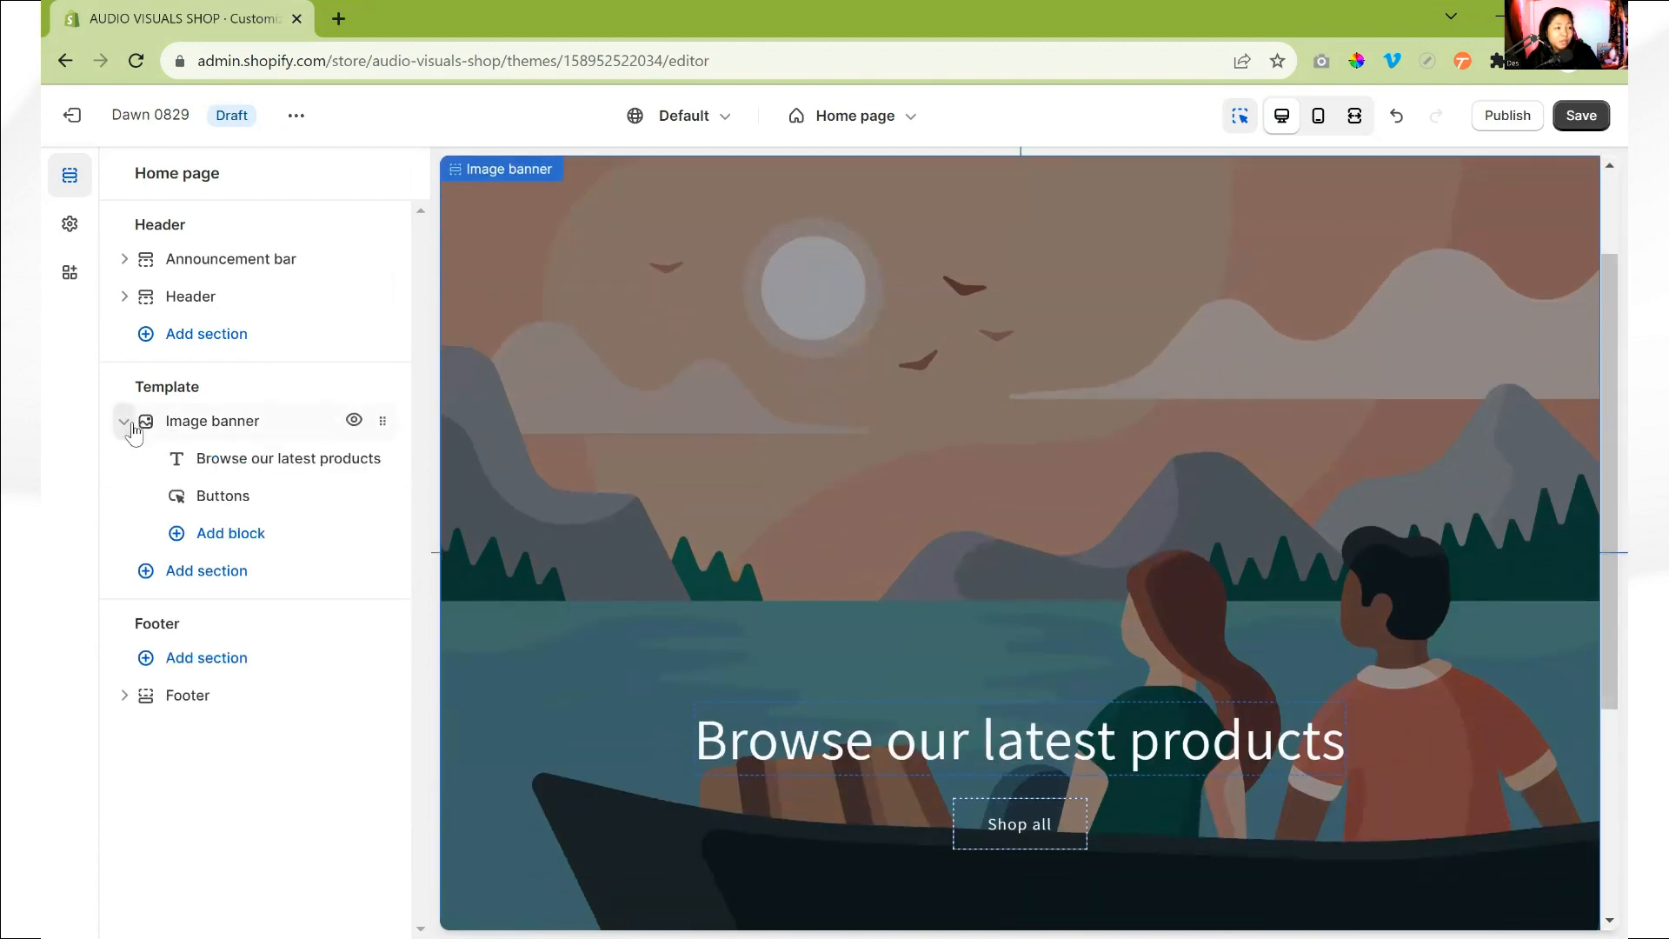
click(213, 570)
scroll(522, 626, down, 3)
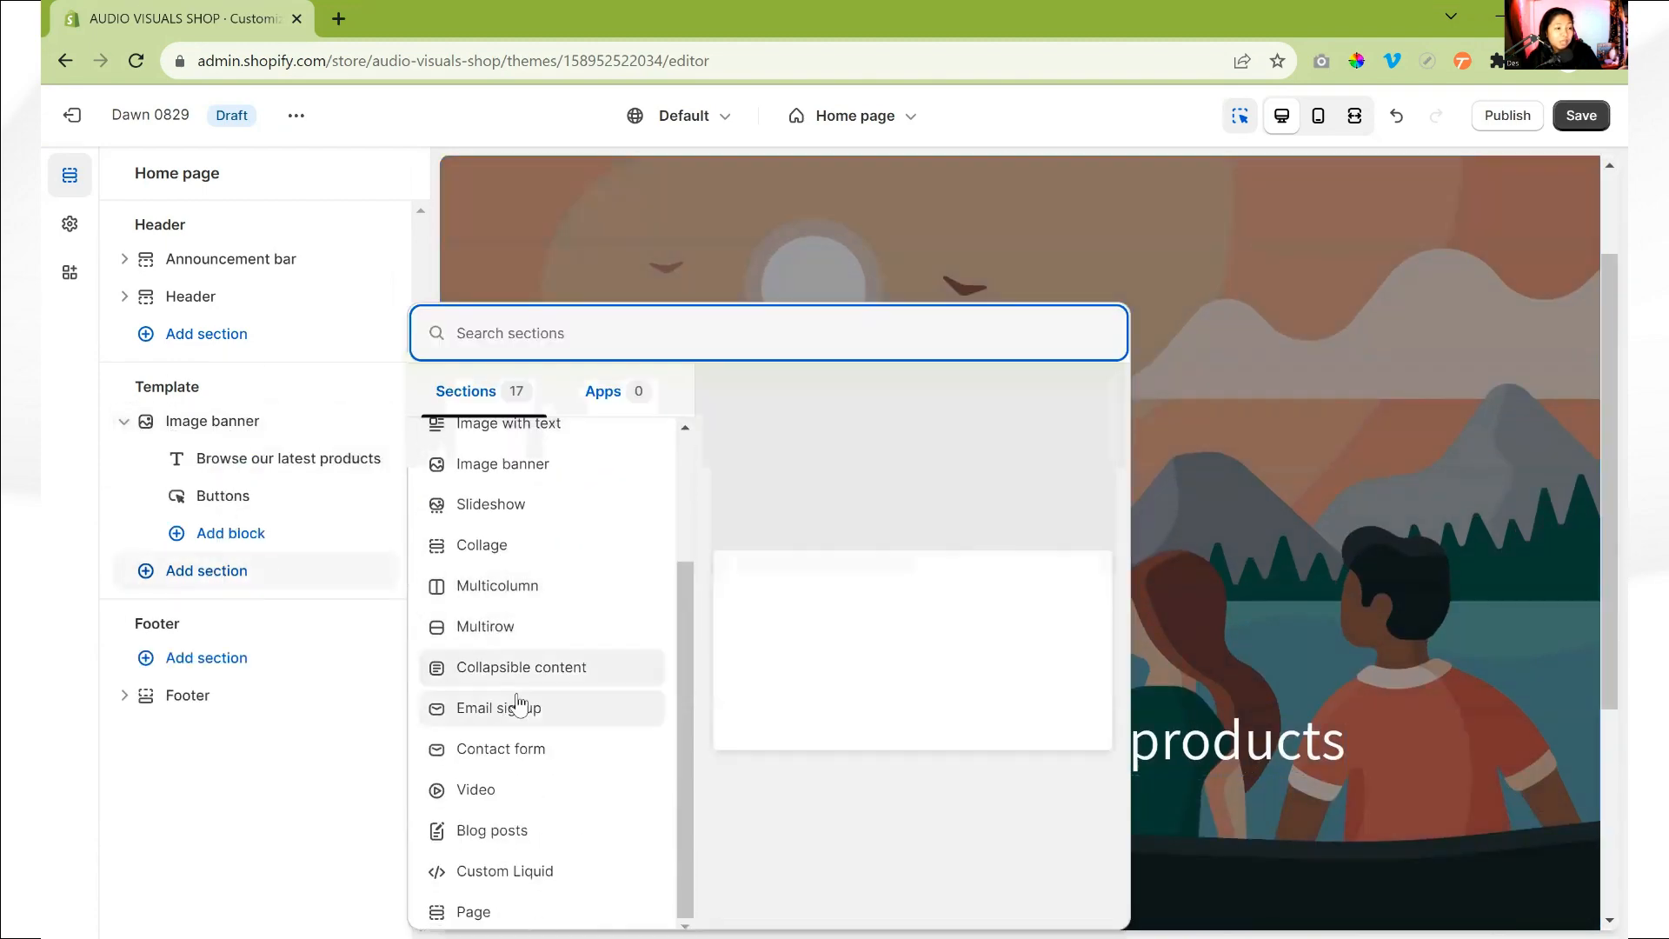
scroll(517, 678, up, 3)
scroll(529, 652, down, 3)
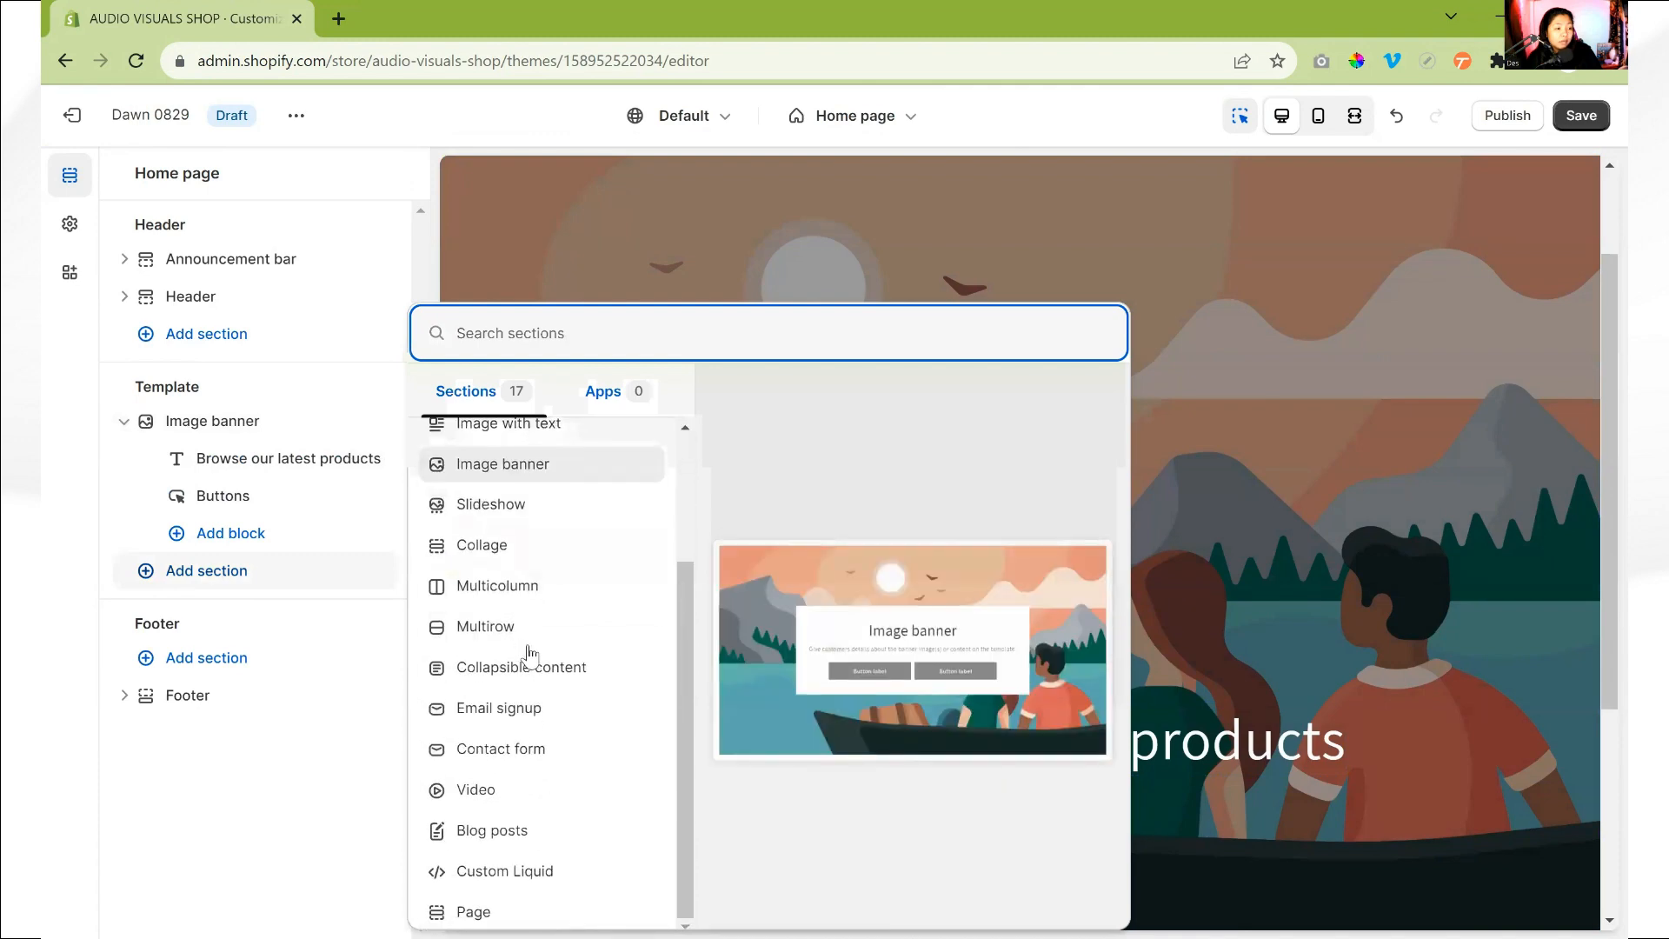
scroll(527, 654, up, 3)
click(235, 722)
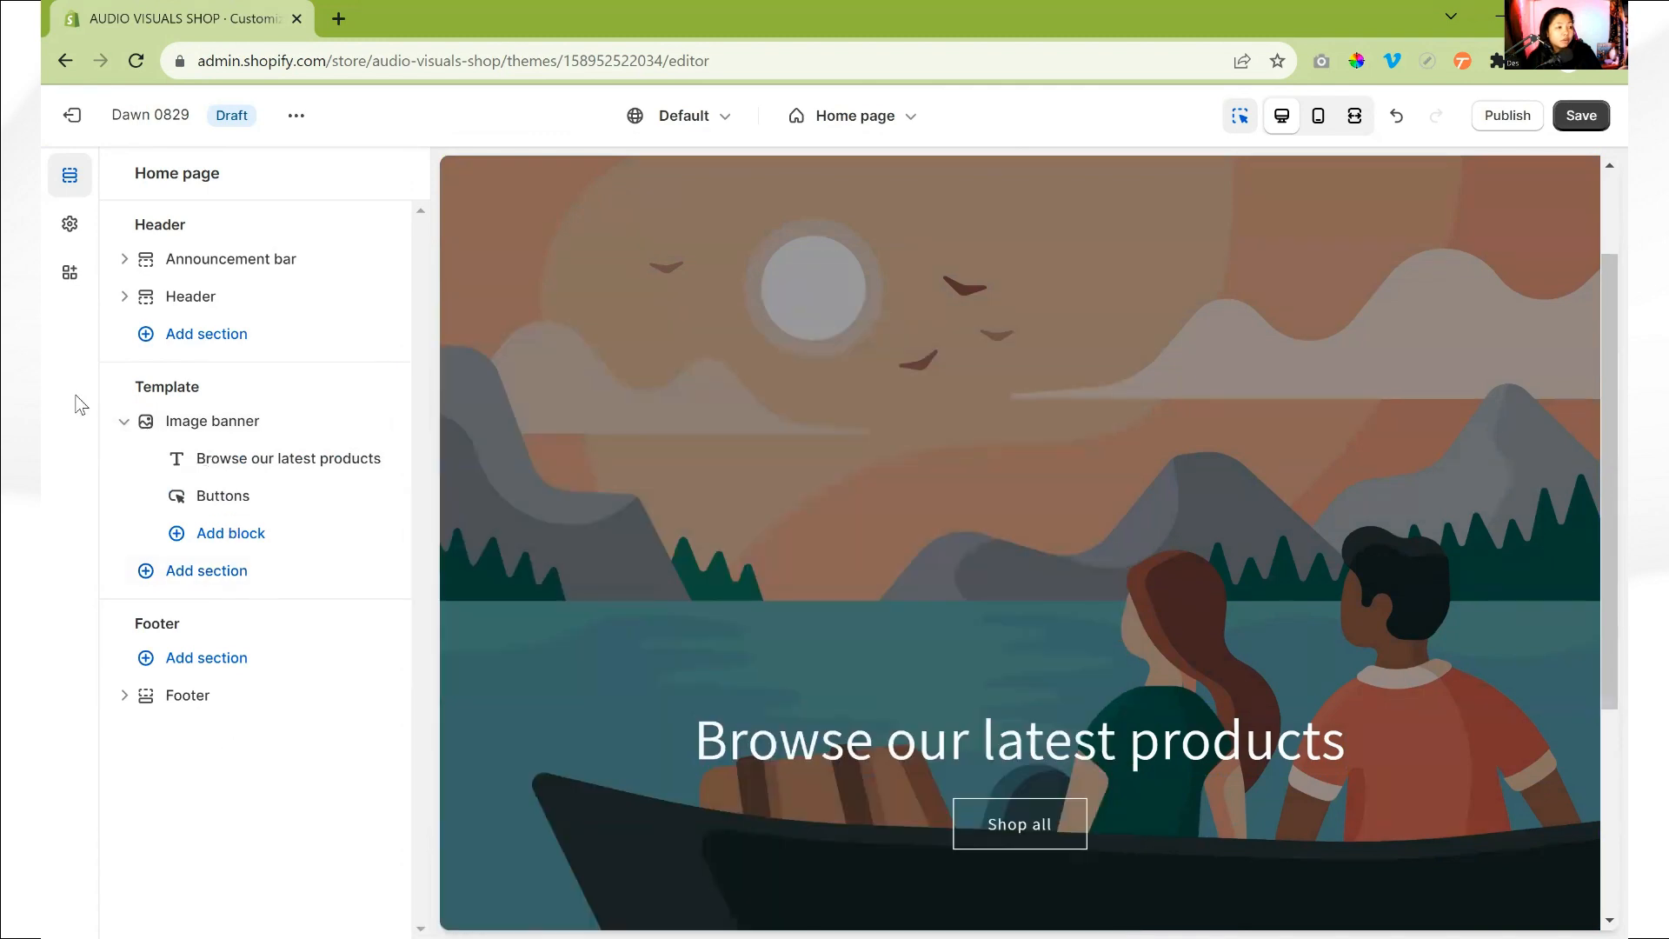
click(124, 421)
scroll(943, 348, up, 2)
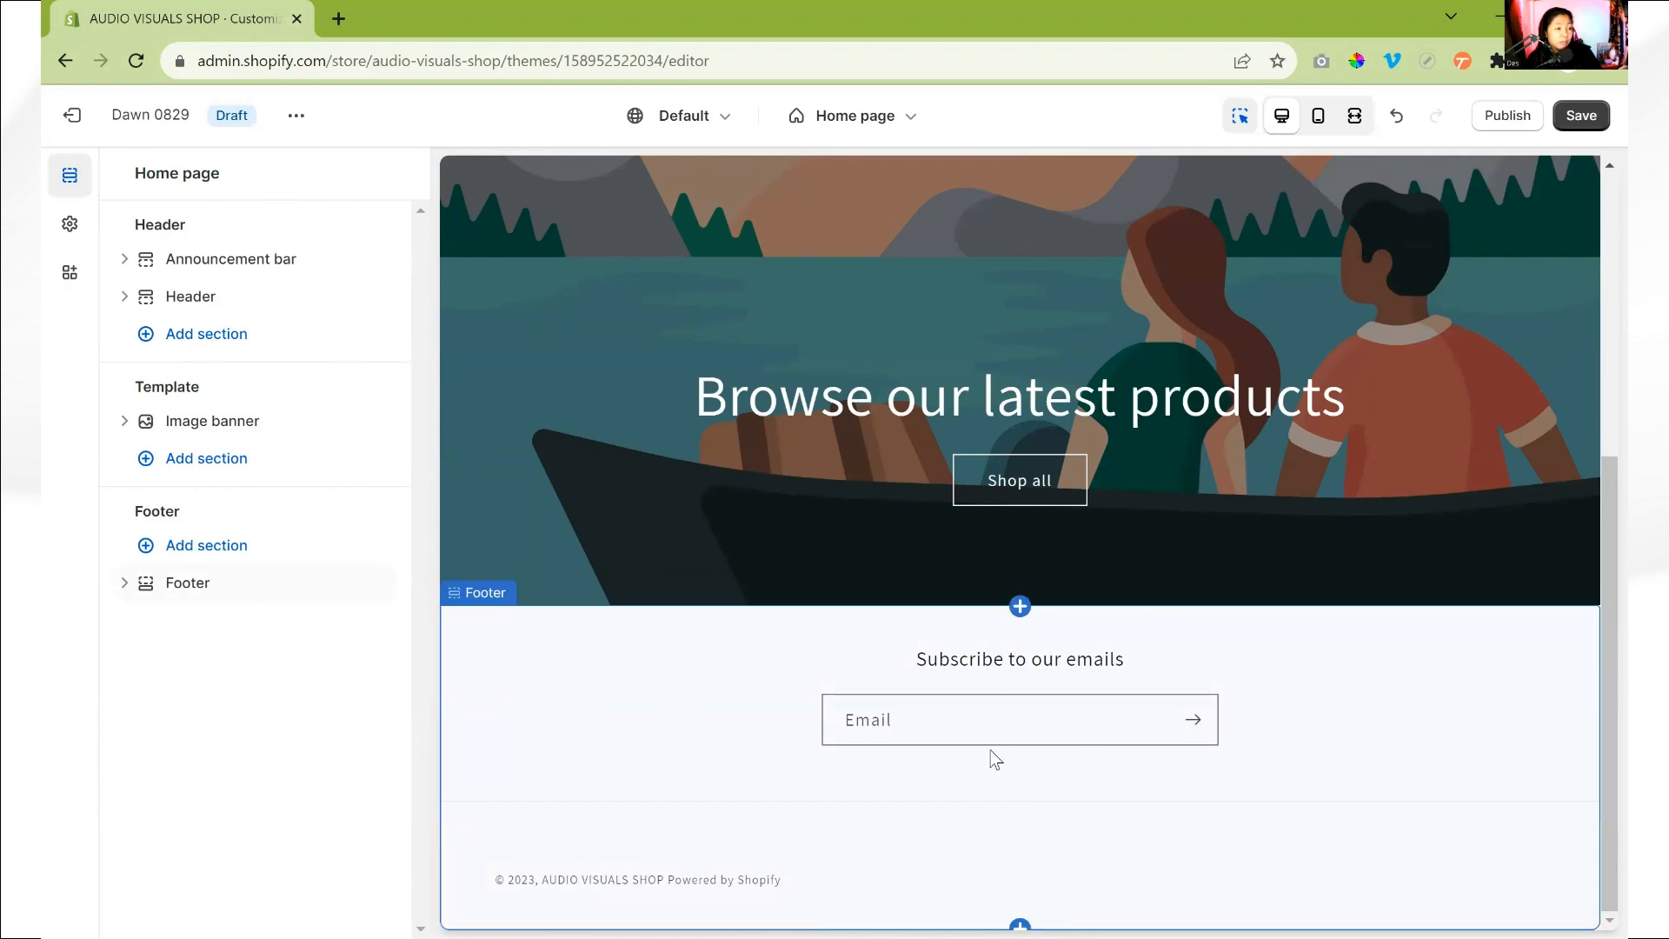
scroll(996, 760, up, 5)
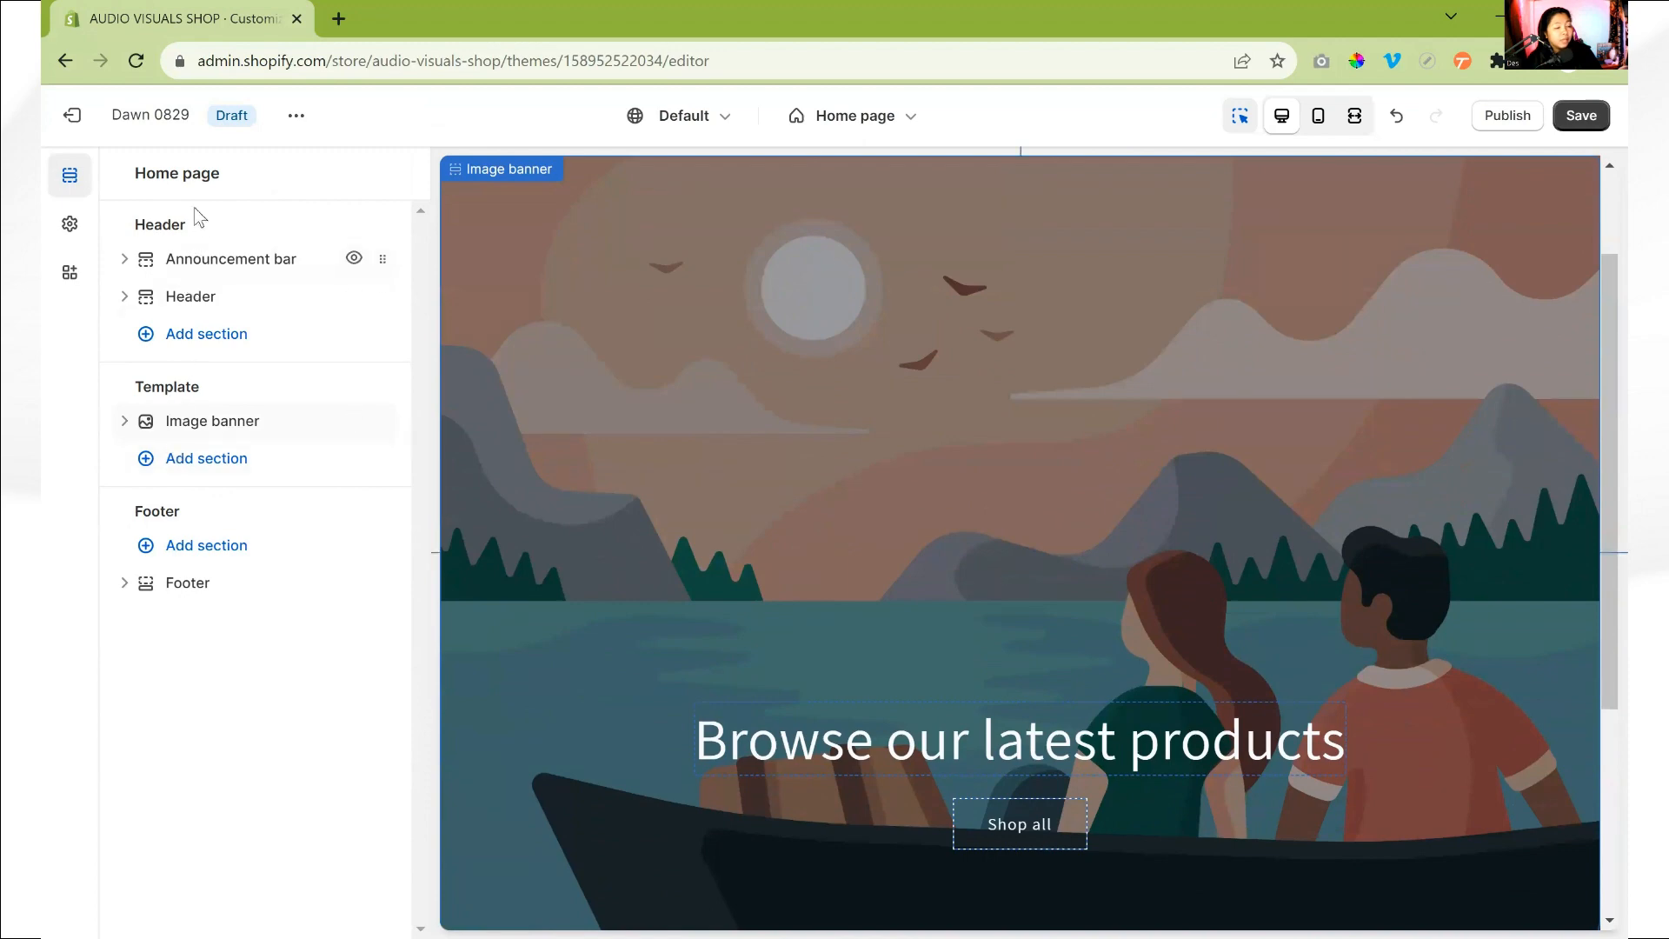
- Look through the theme settings categories and check the Logo options
click(70, 226)
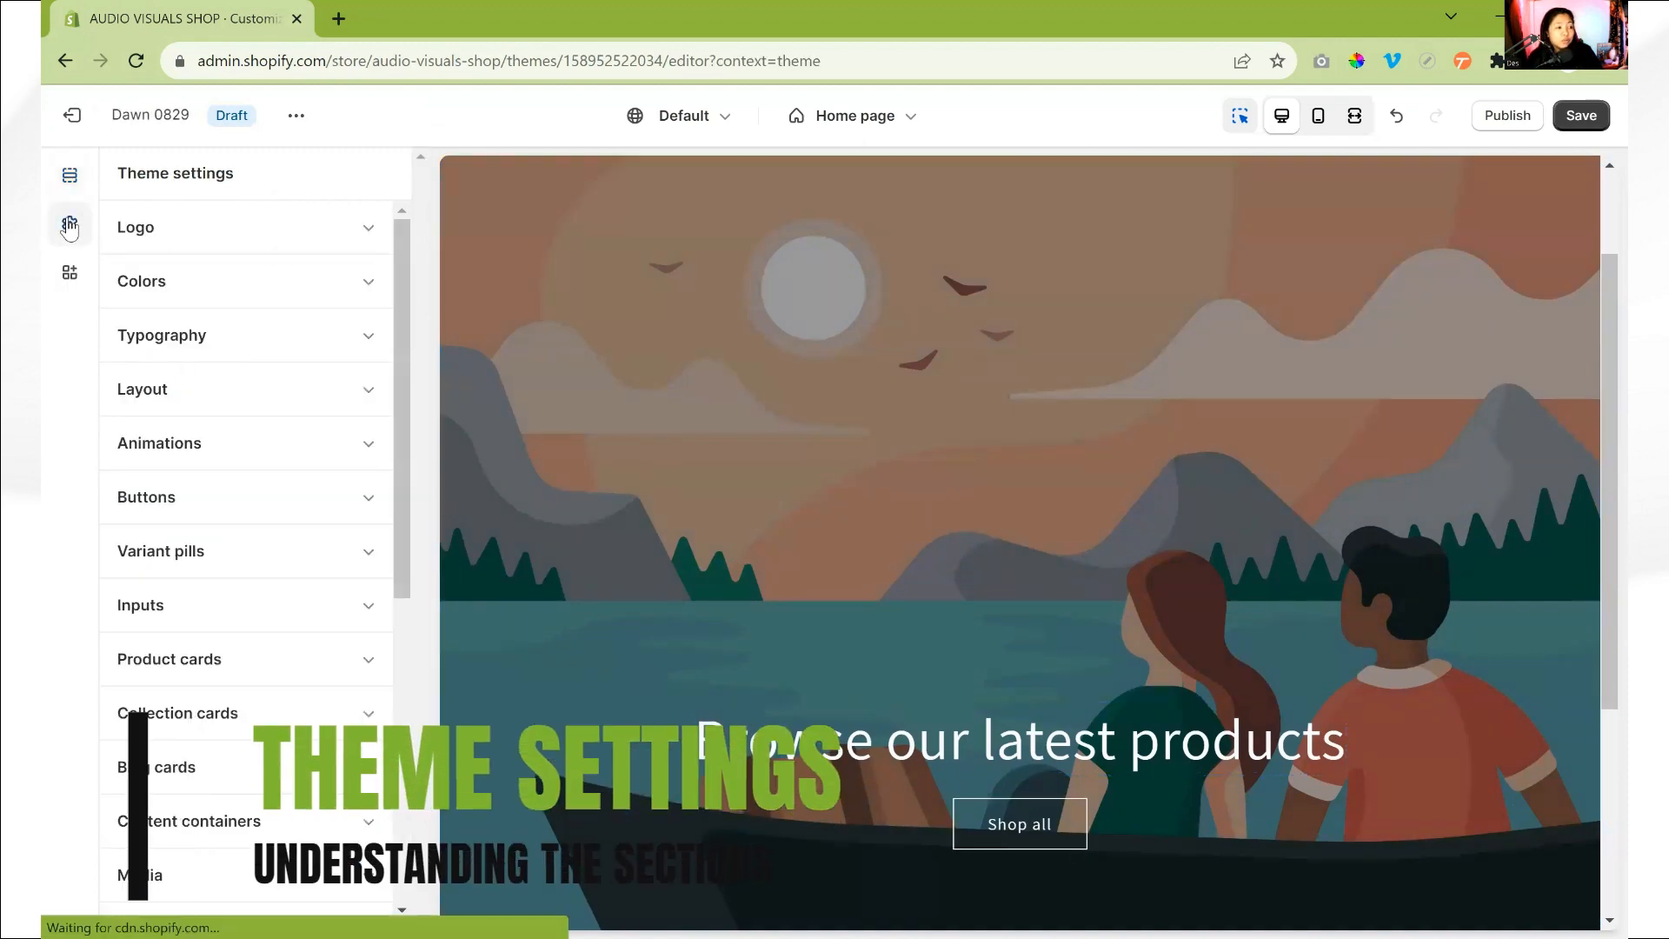
scroll(234, 615, down, 3)
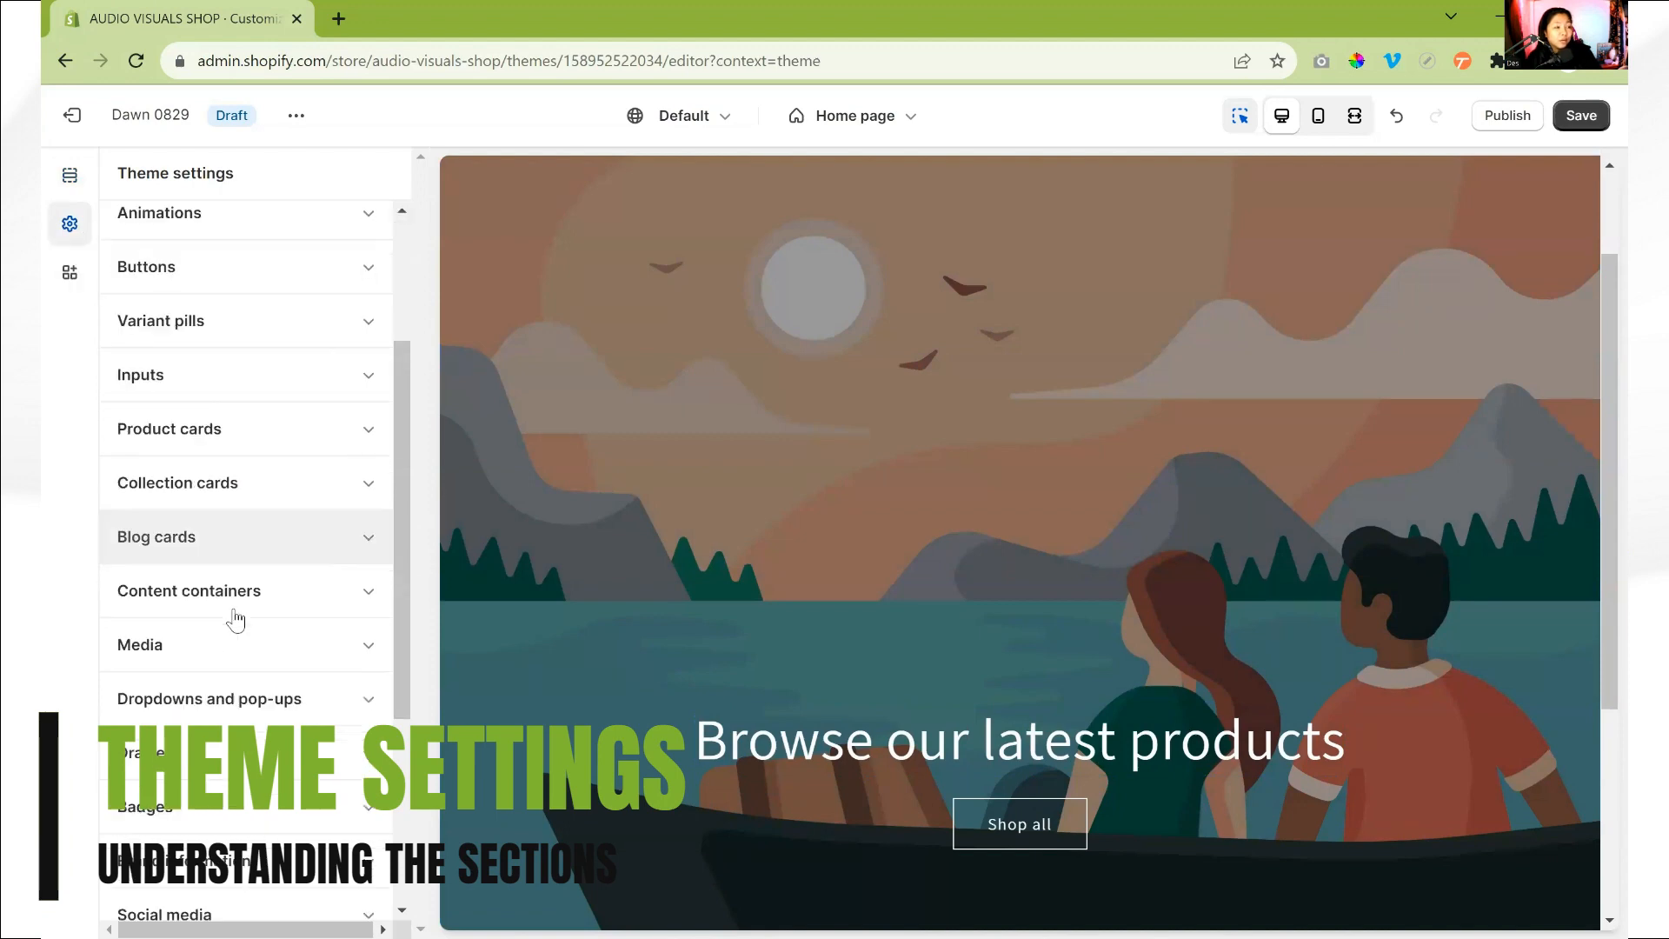
scroll(235, 660, up, 3)
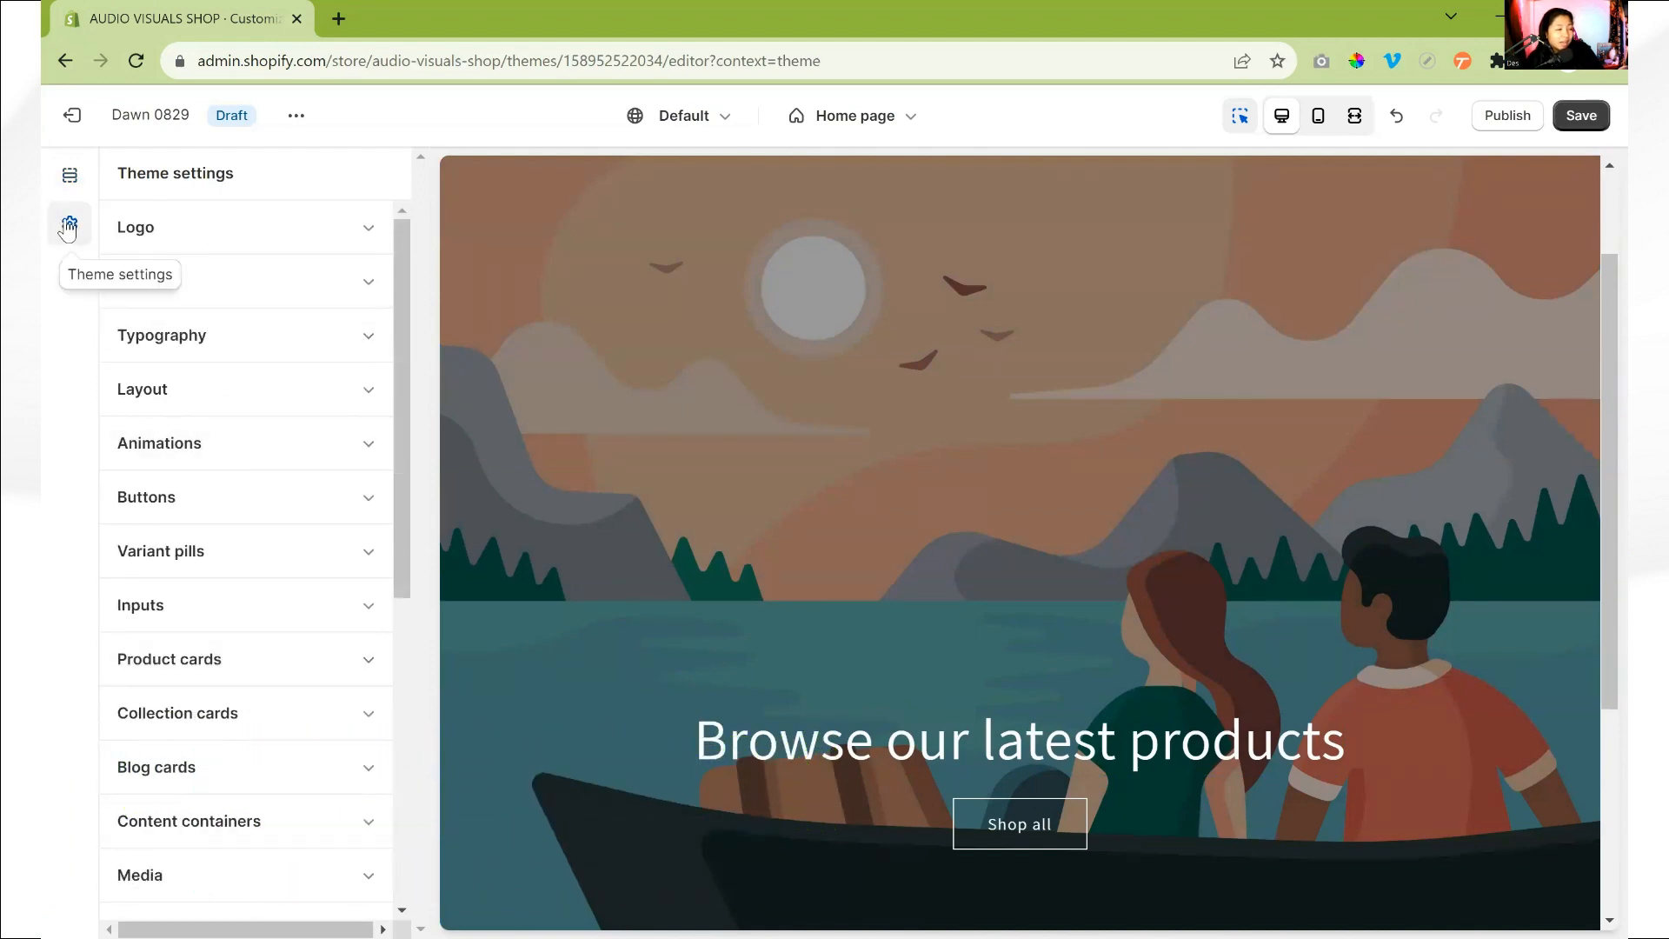
click(212, 230)
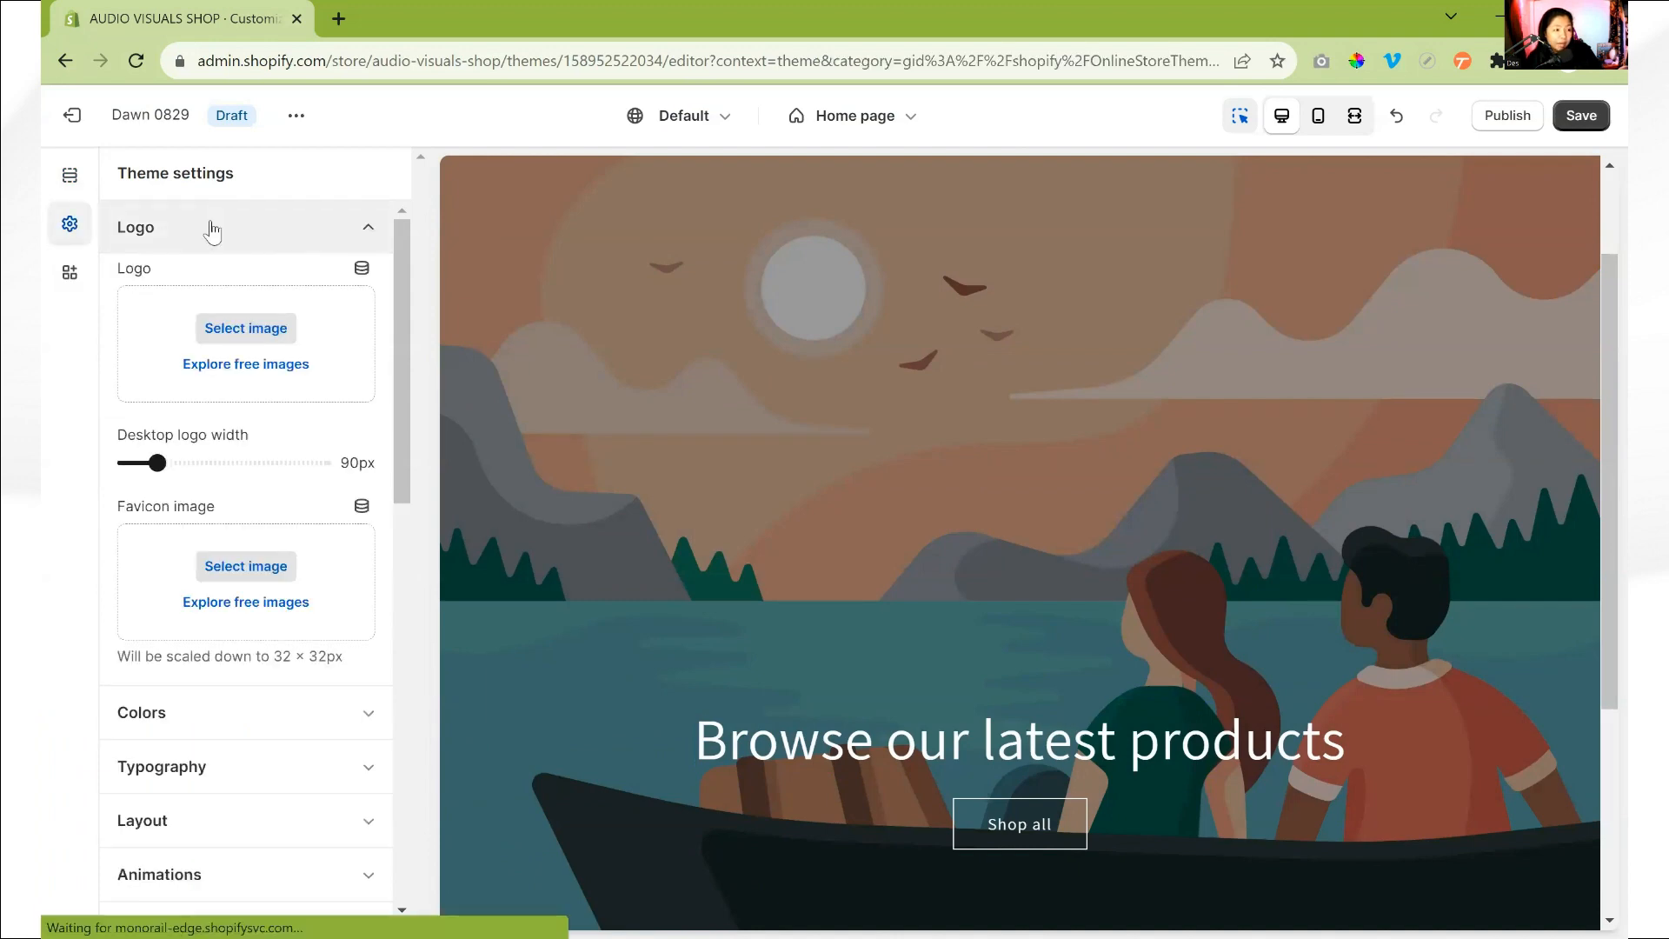
click(211, 230)
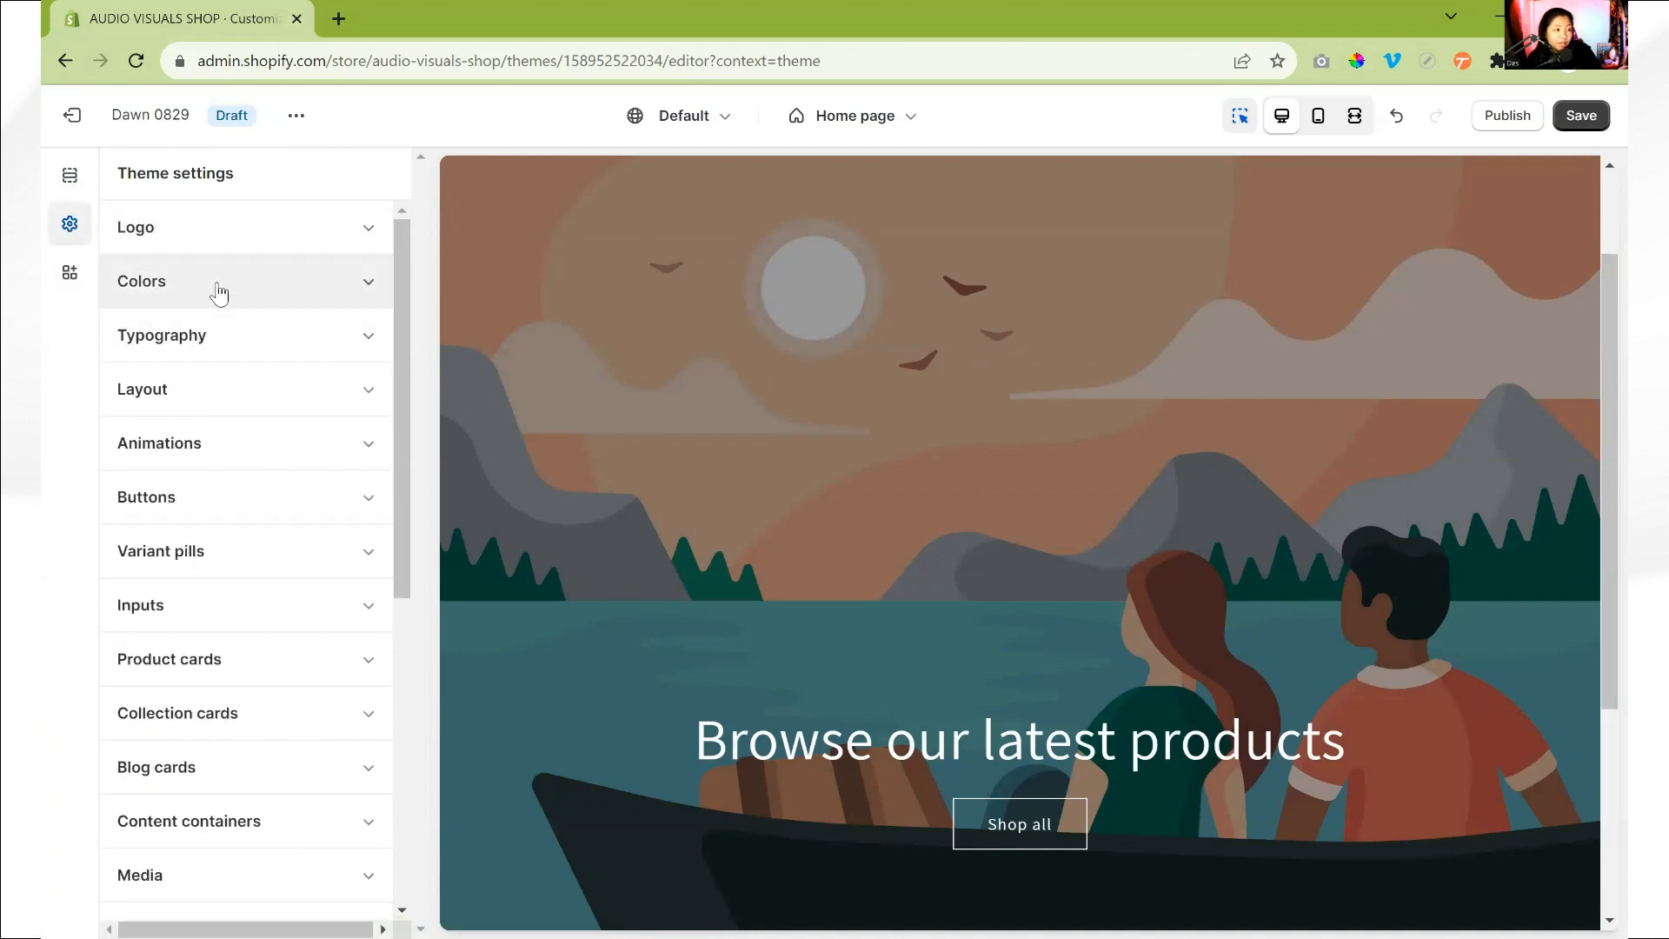
- Add a sixth color scheme to the theme's colors, keeping its default values
click(217, 291)
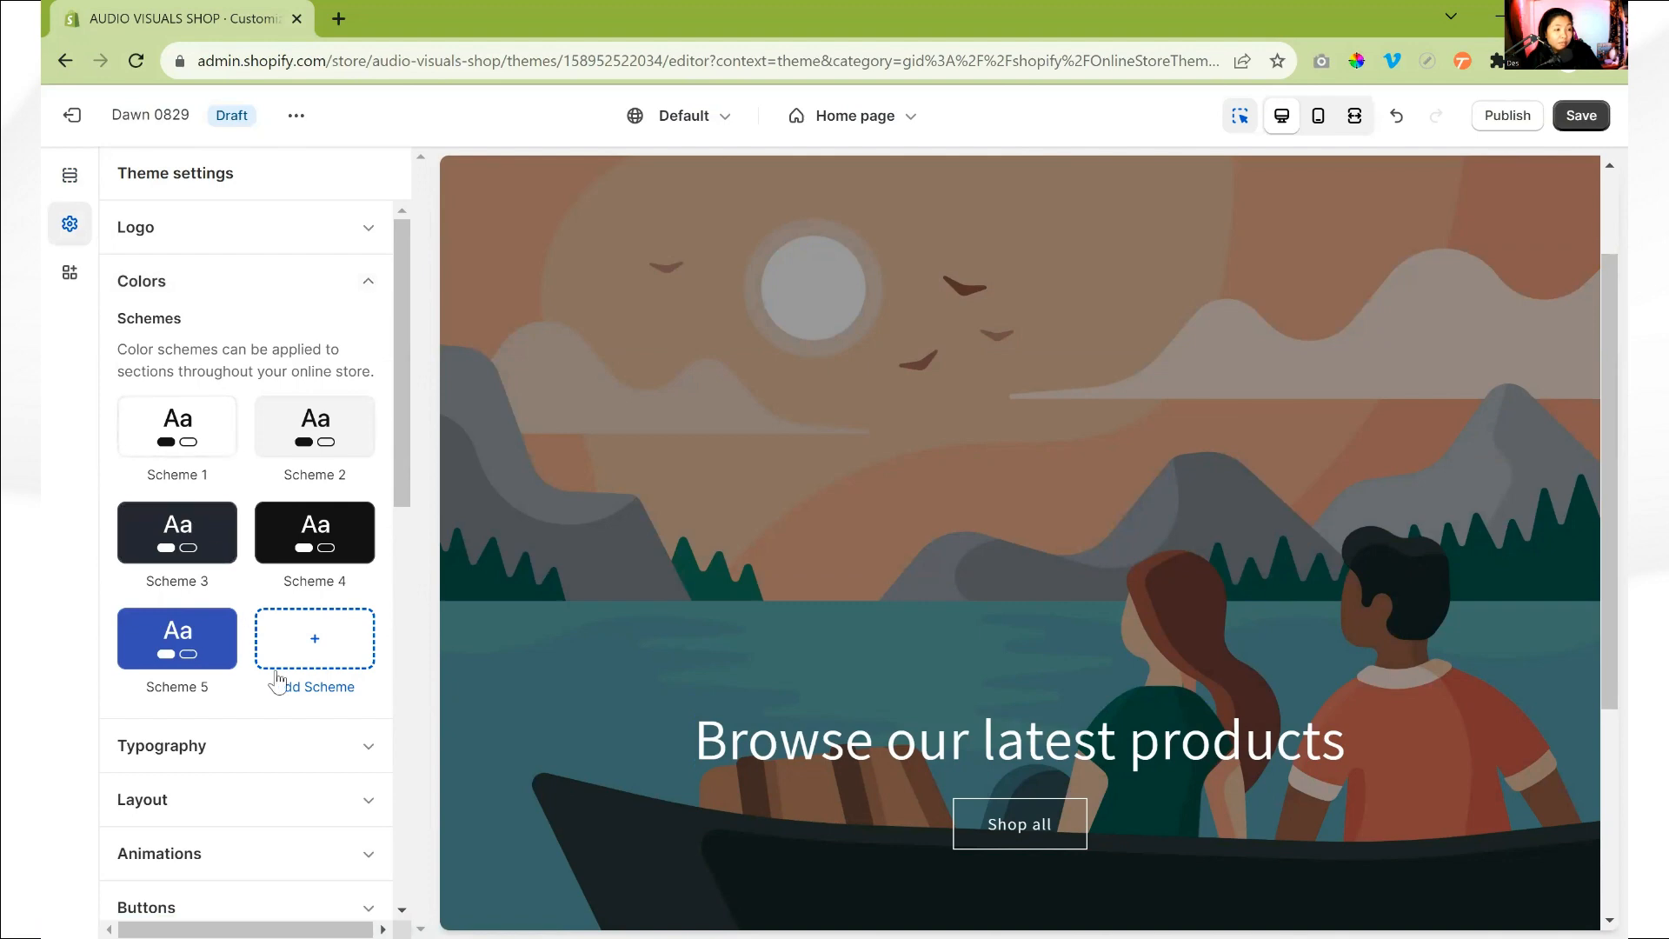
click(316, 646)
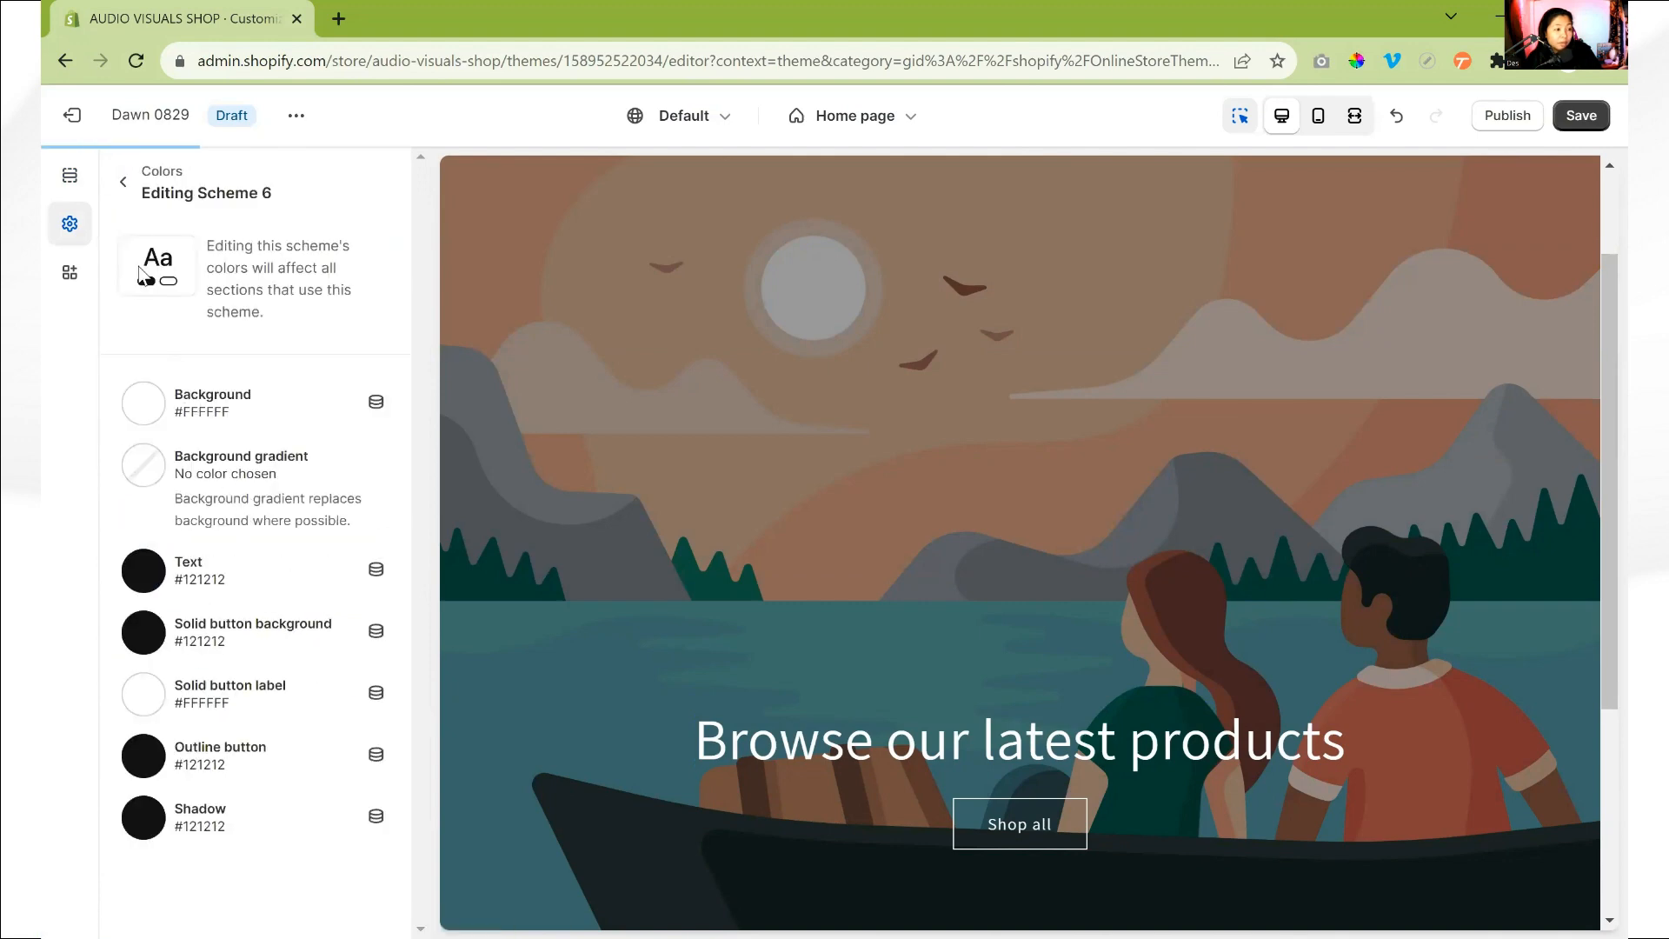
click(122, 181)
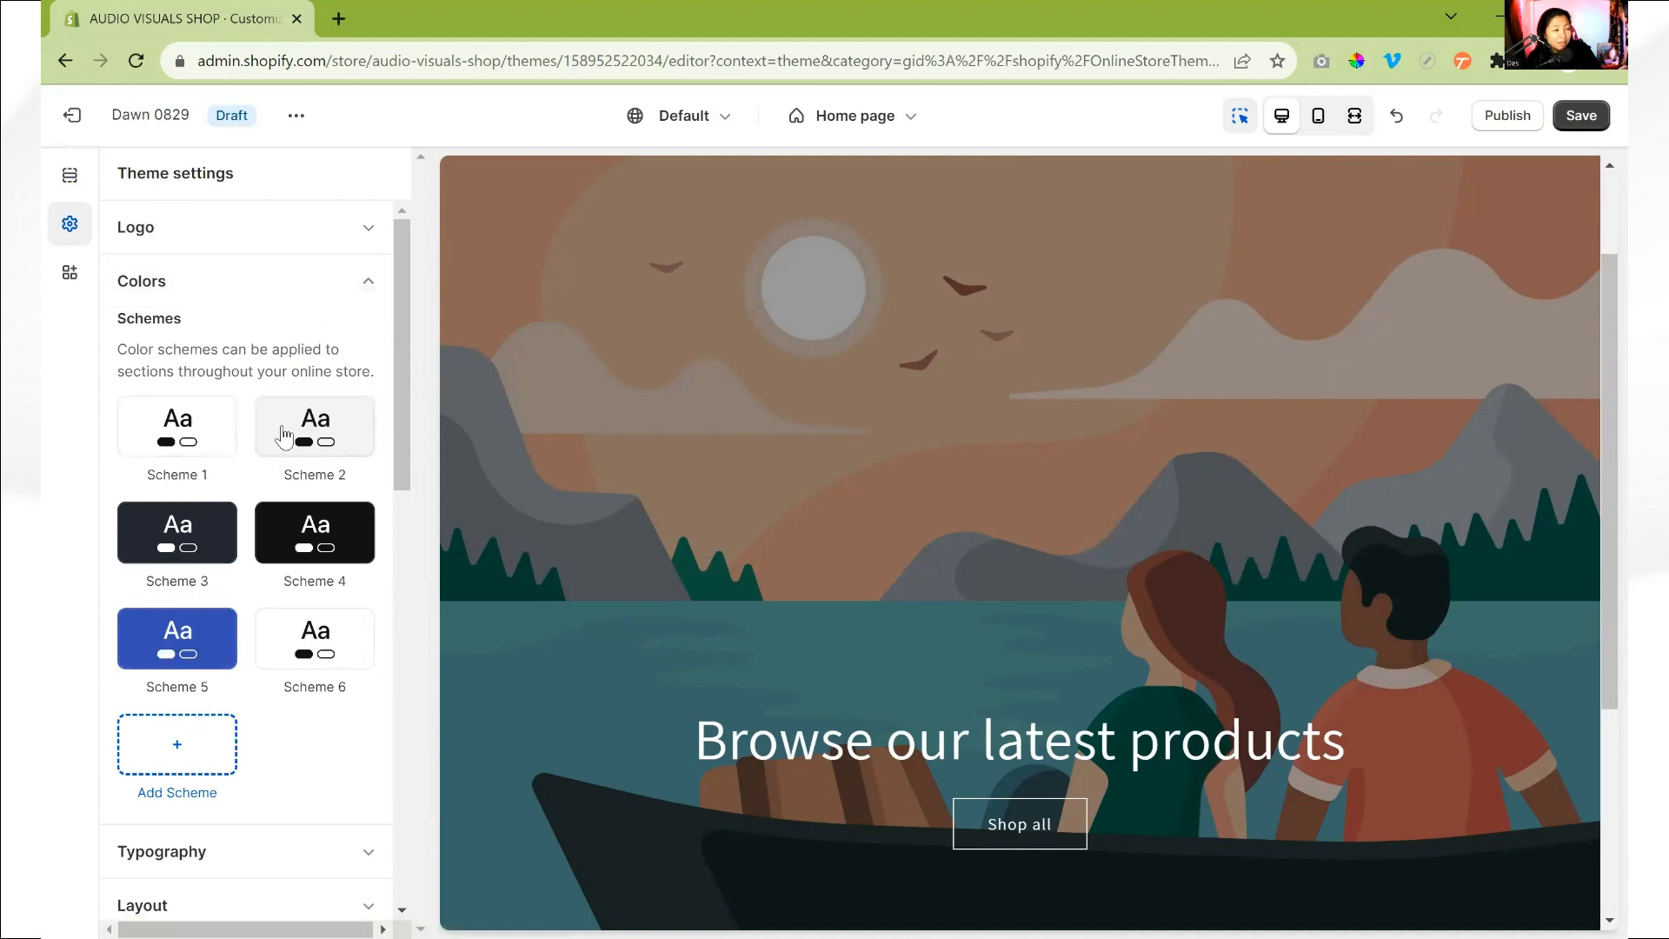
click(365, 283)
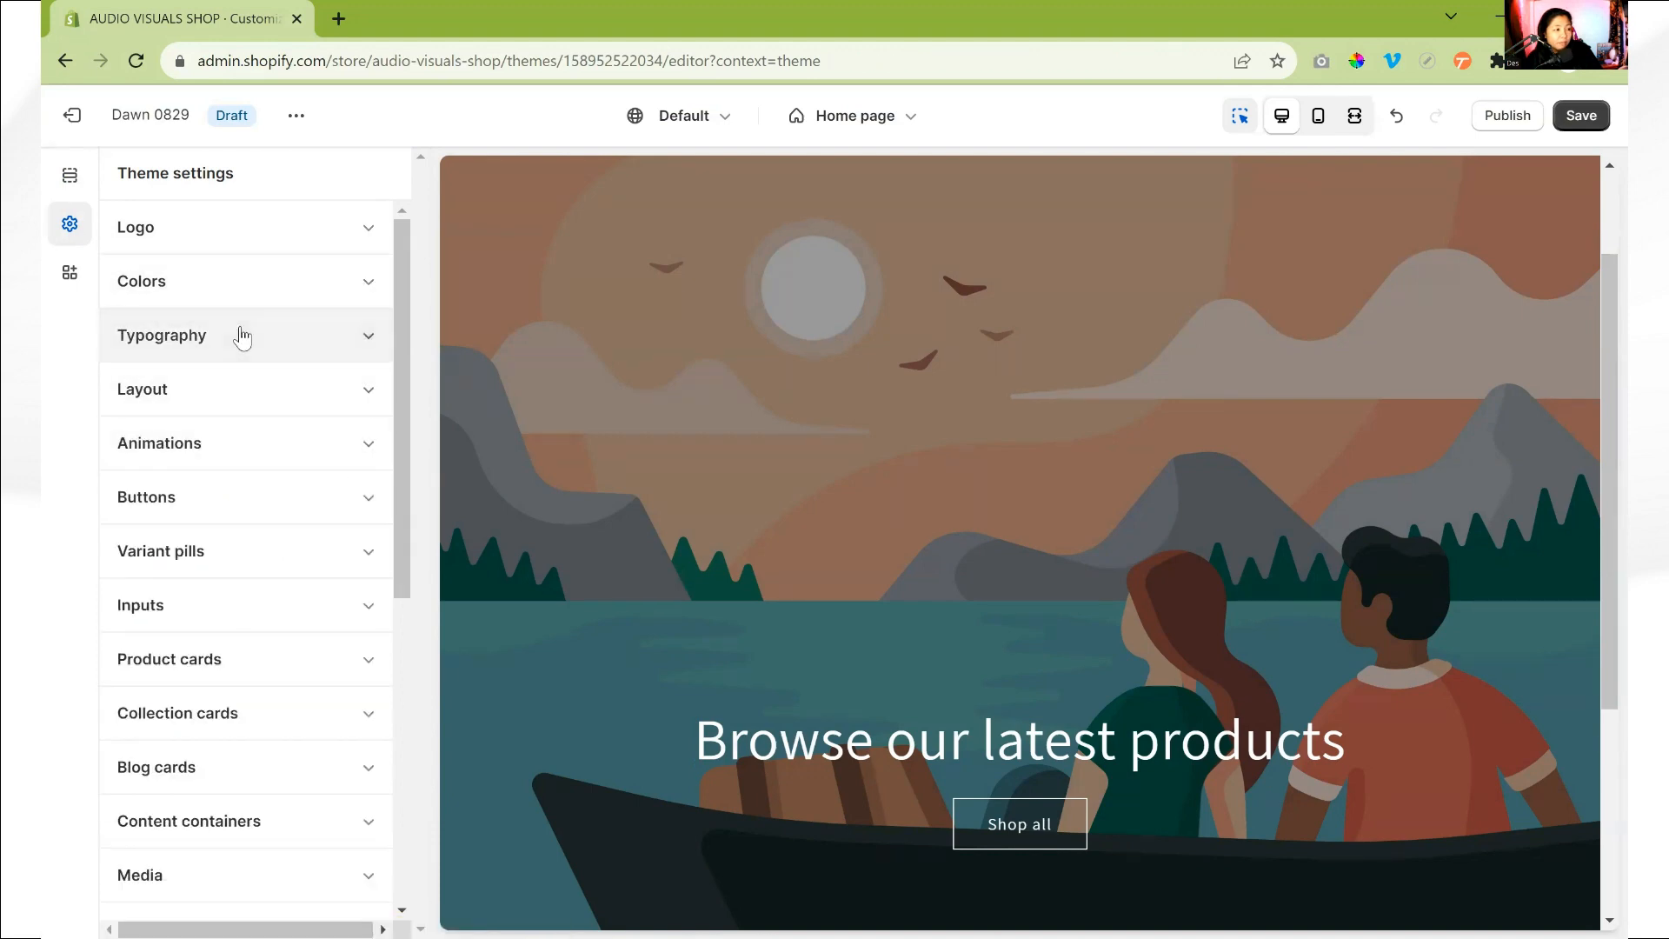
- Set the headings font in the Typography settings to Cabin with the Semi Bold style
click(248, 339)
scroll(231, 652, down, 2)
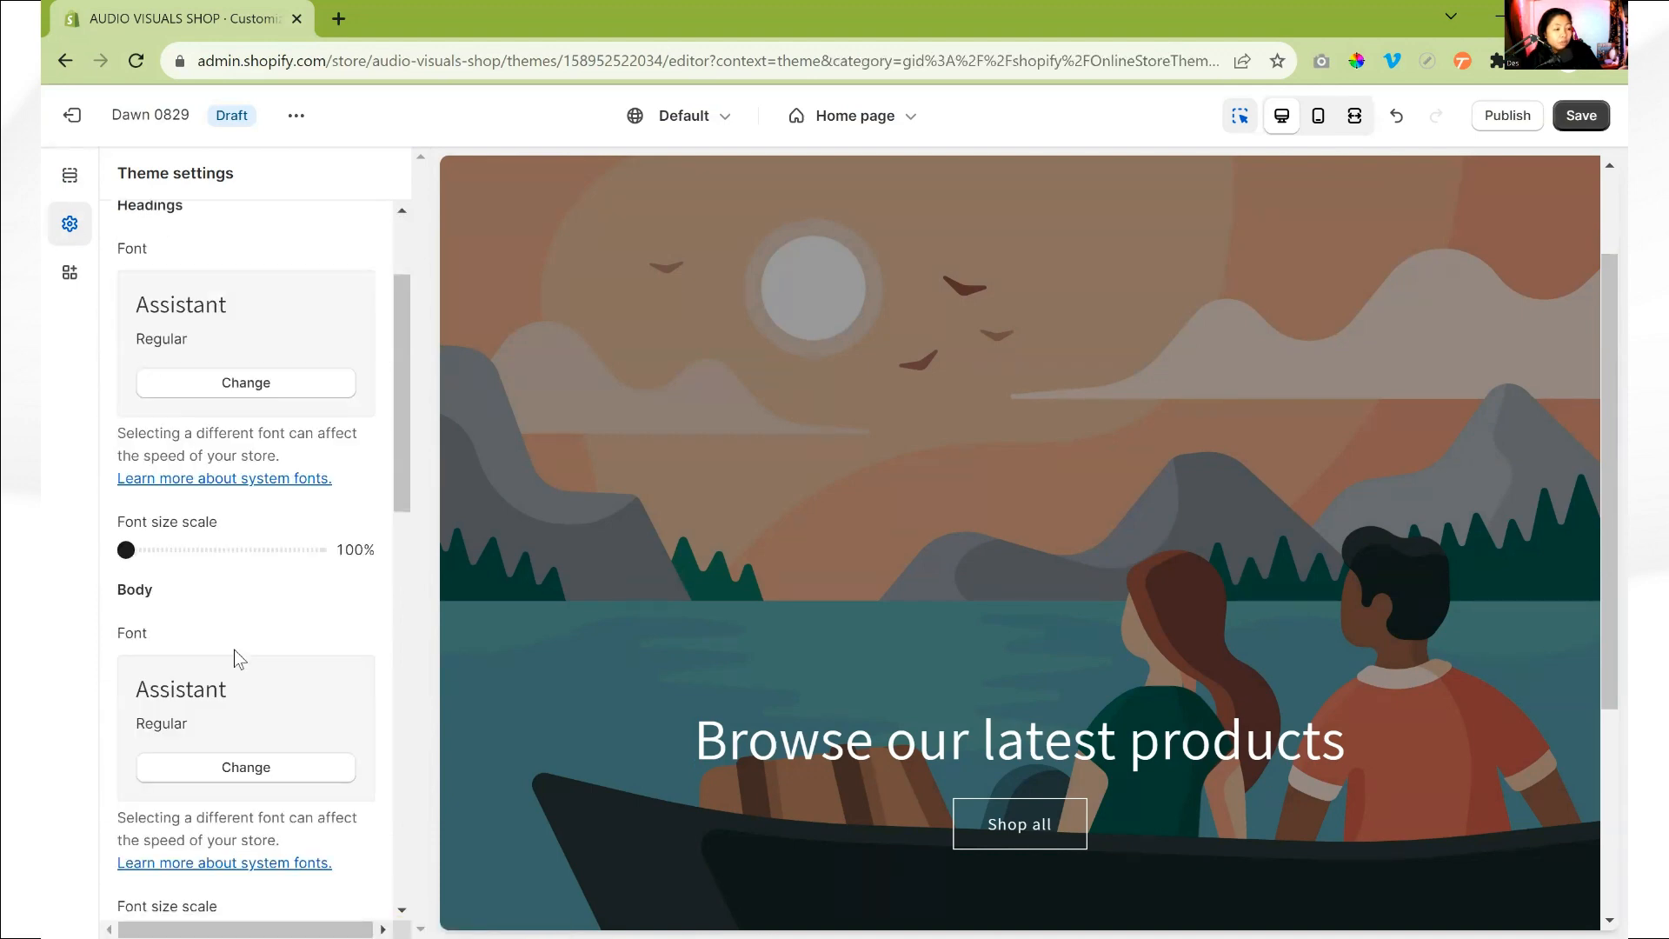
scroll(233, 649, up, 2)
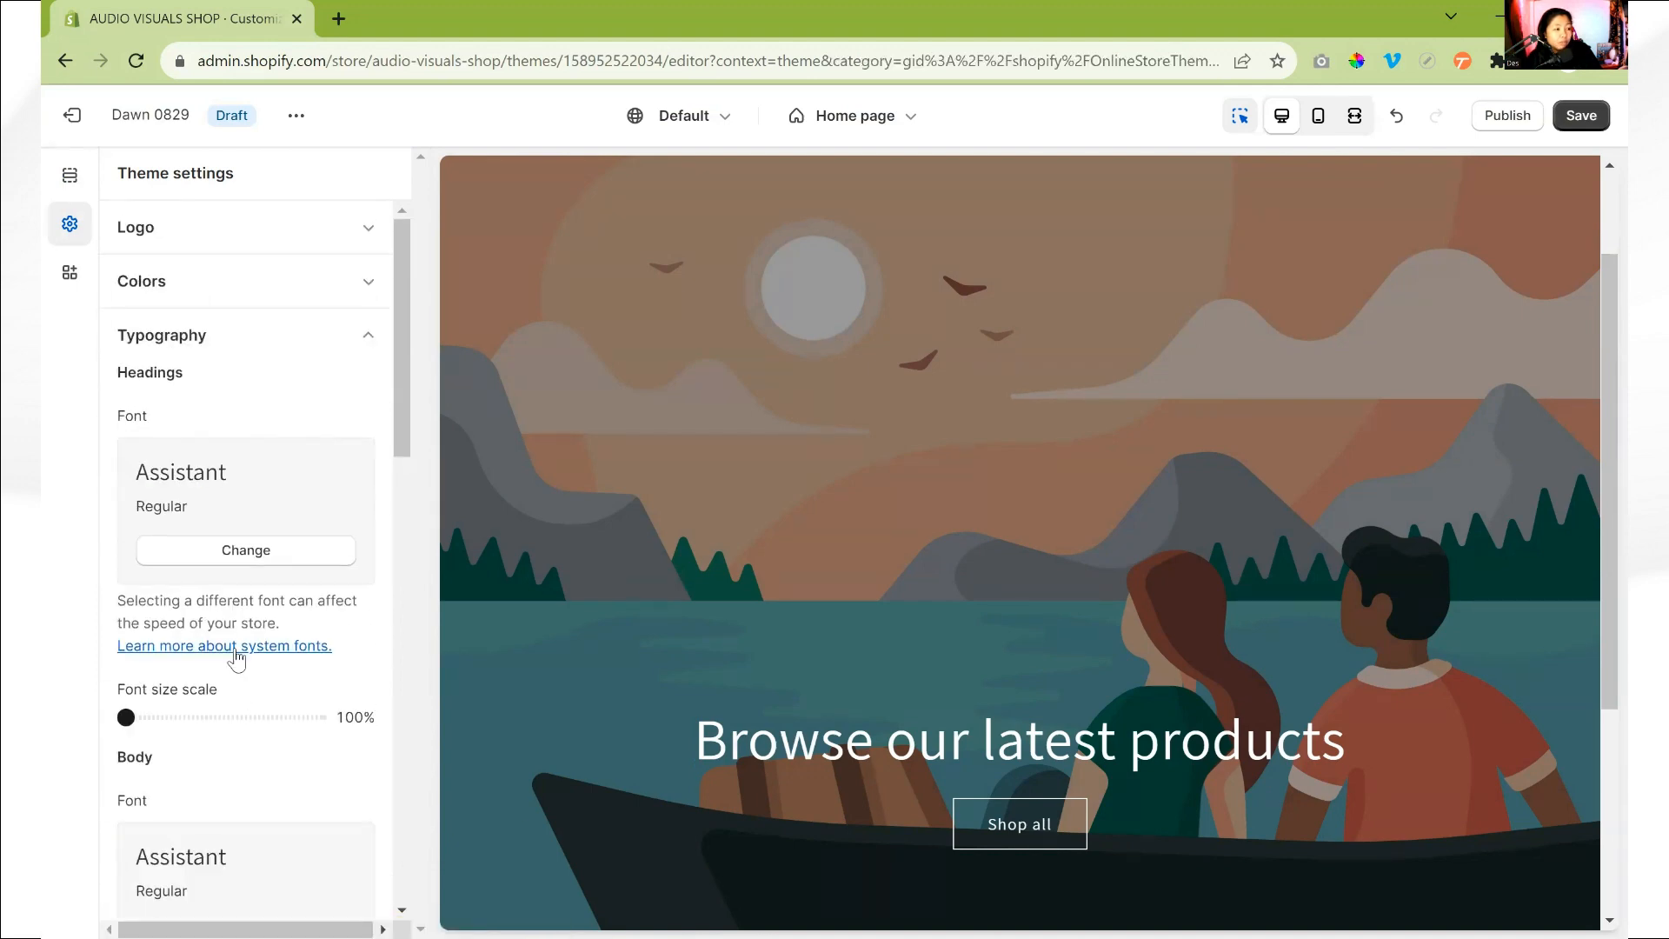
click(213, 555)
click(323, 226)
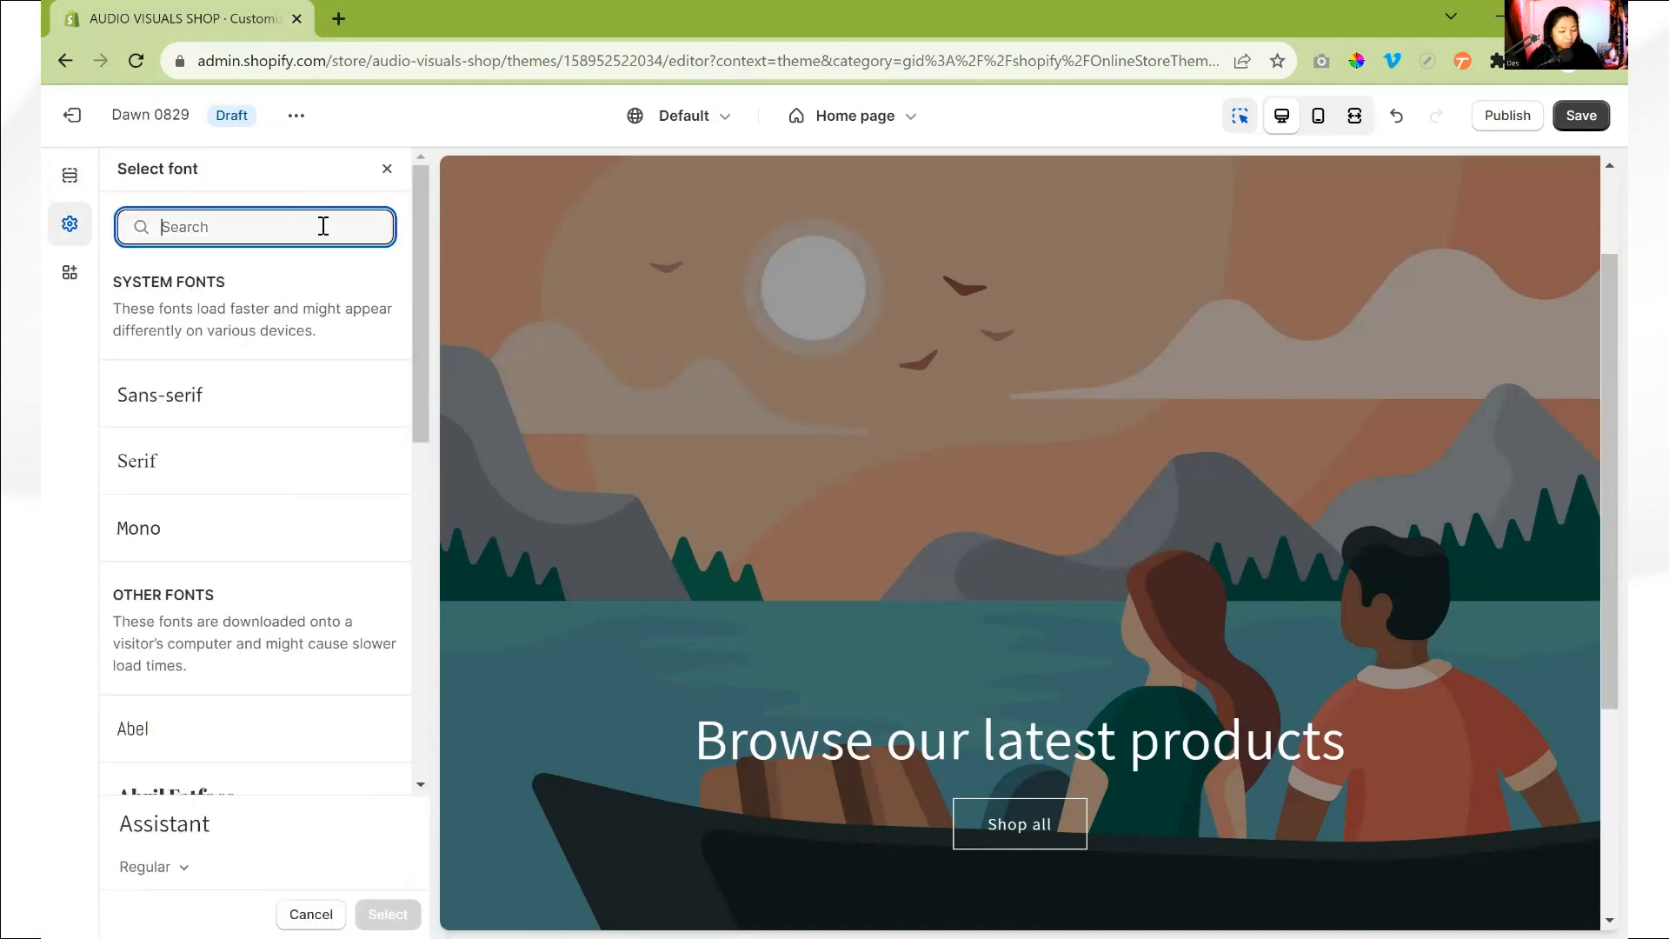
text(cabin)
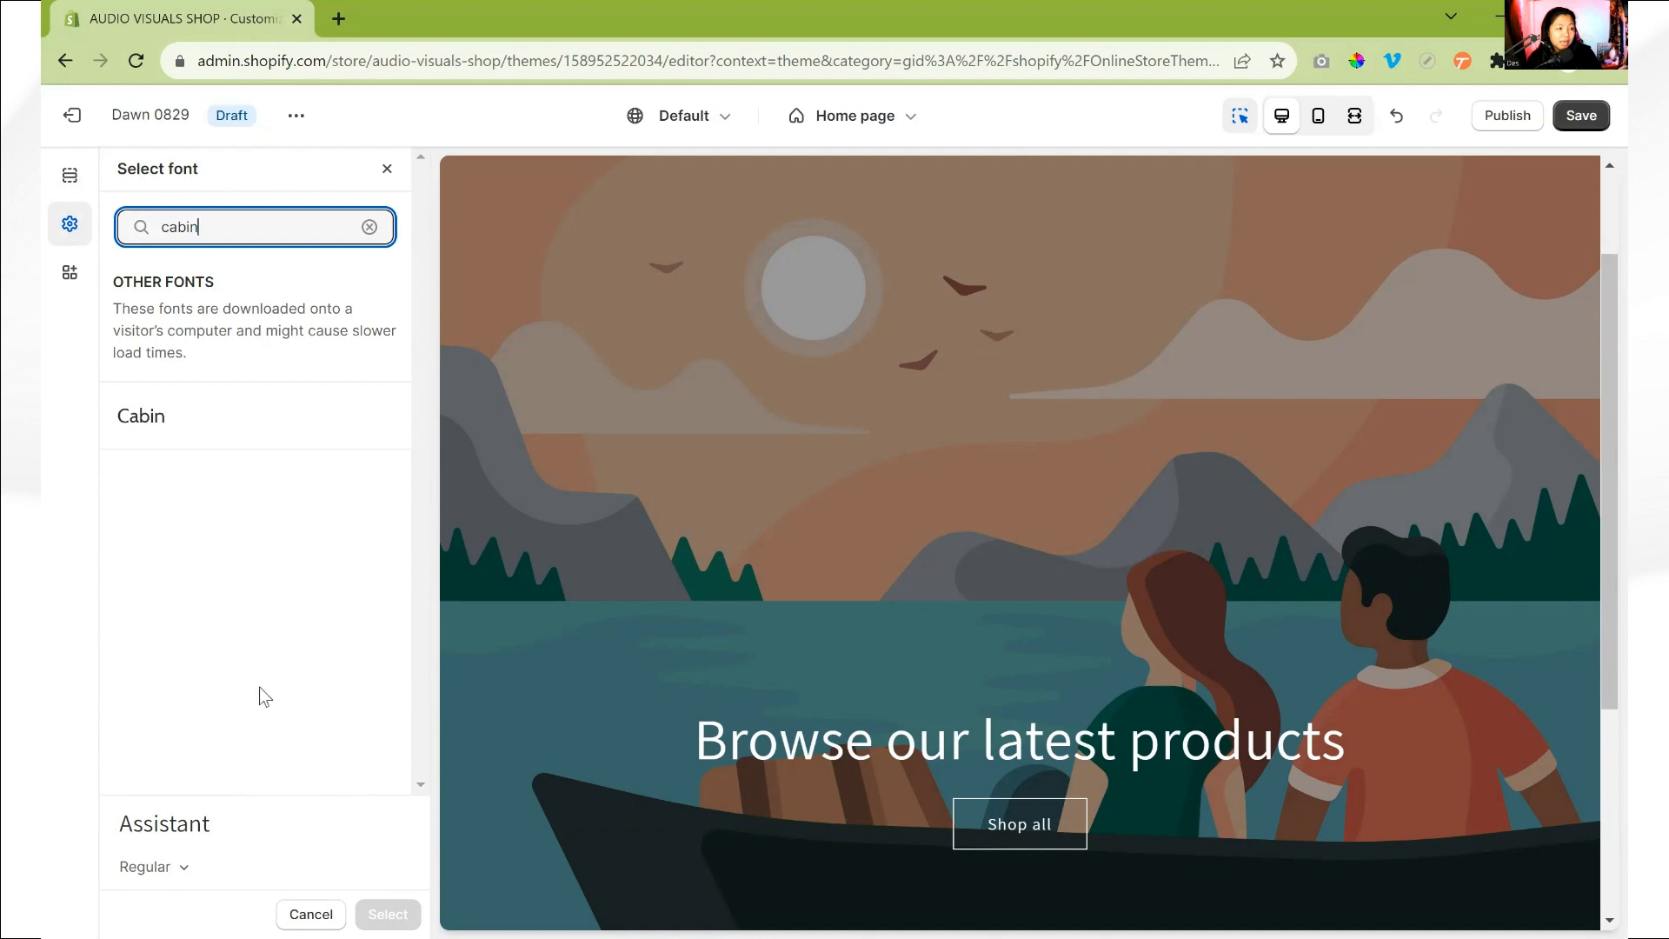
click(184, 433)
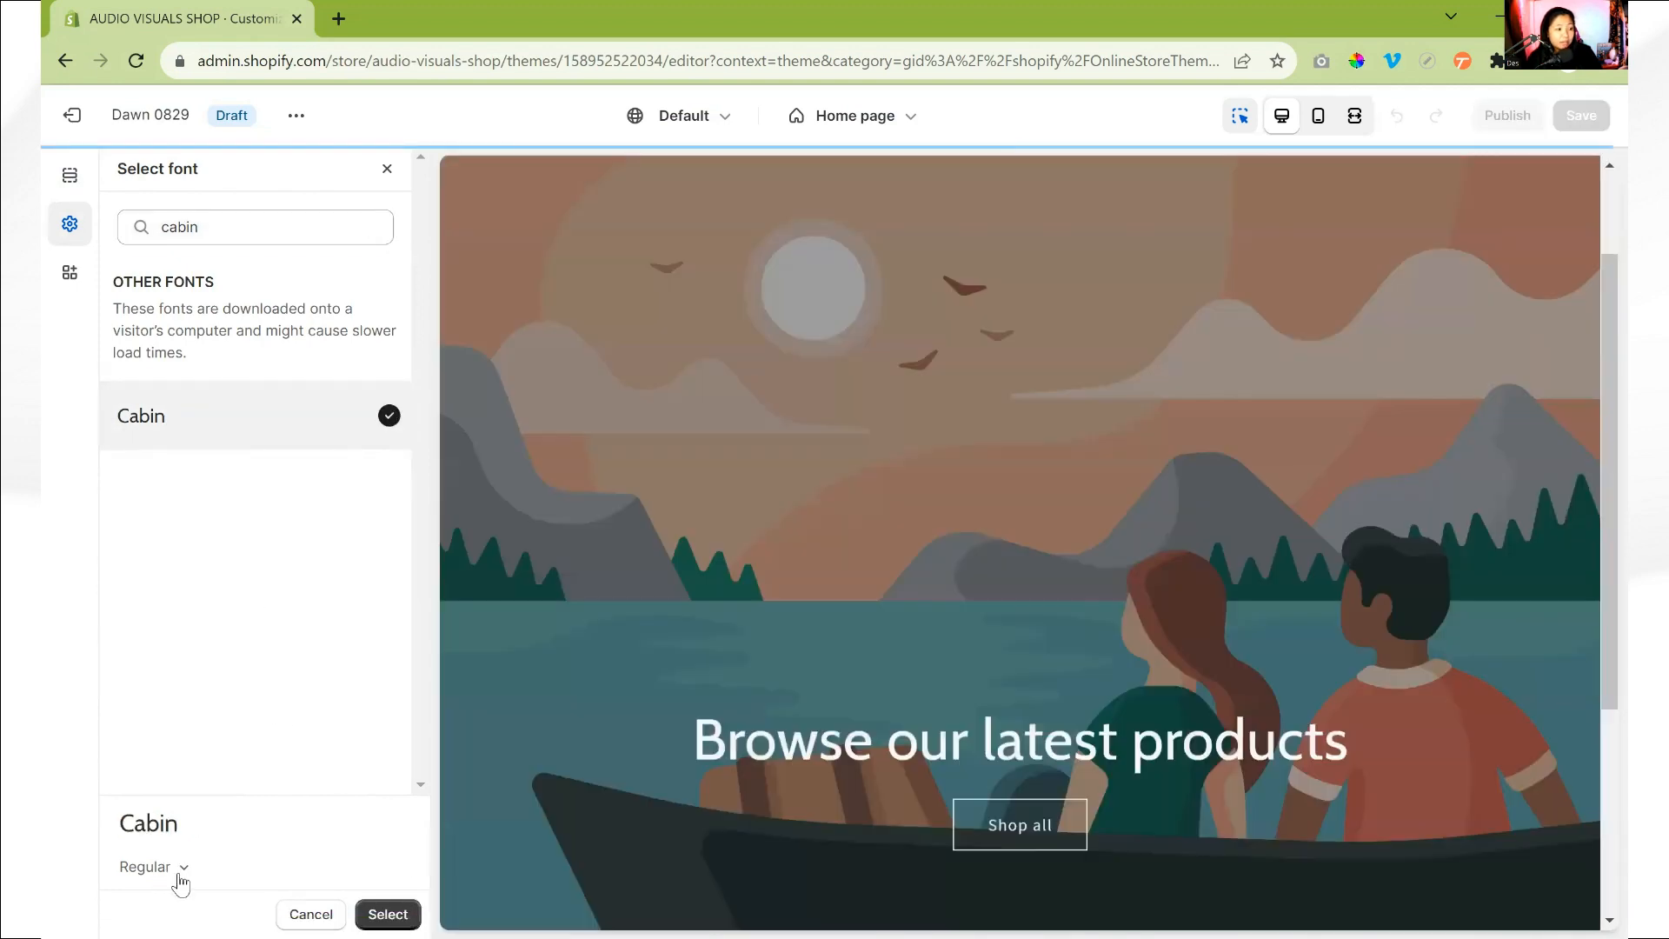
click(178, 867)
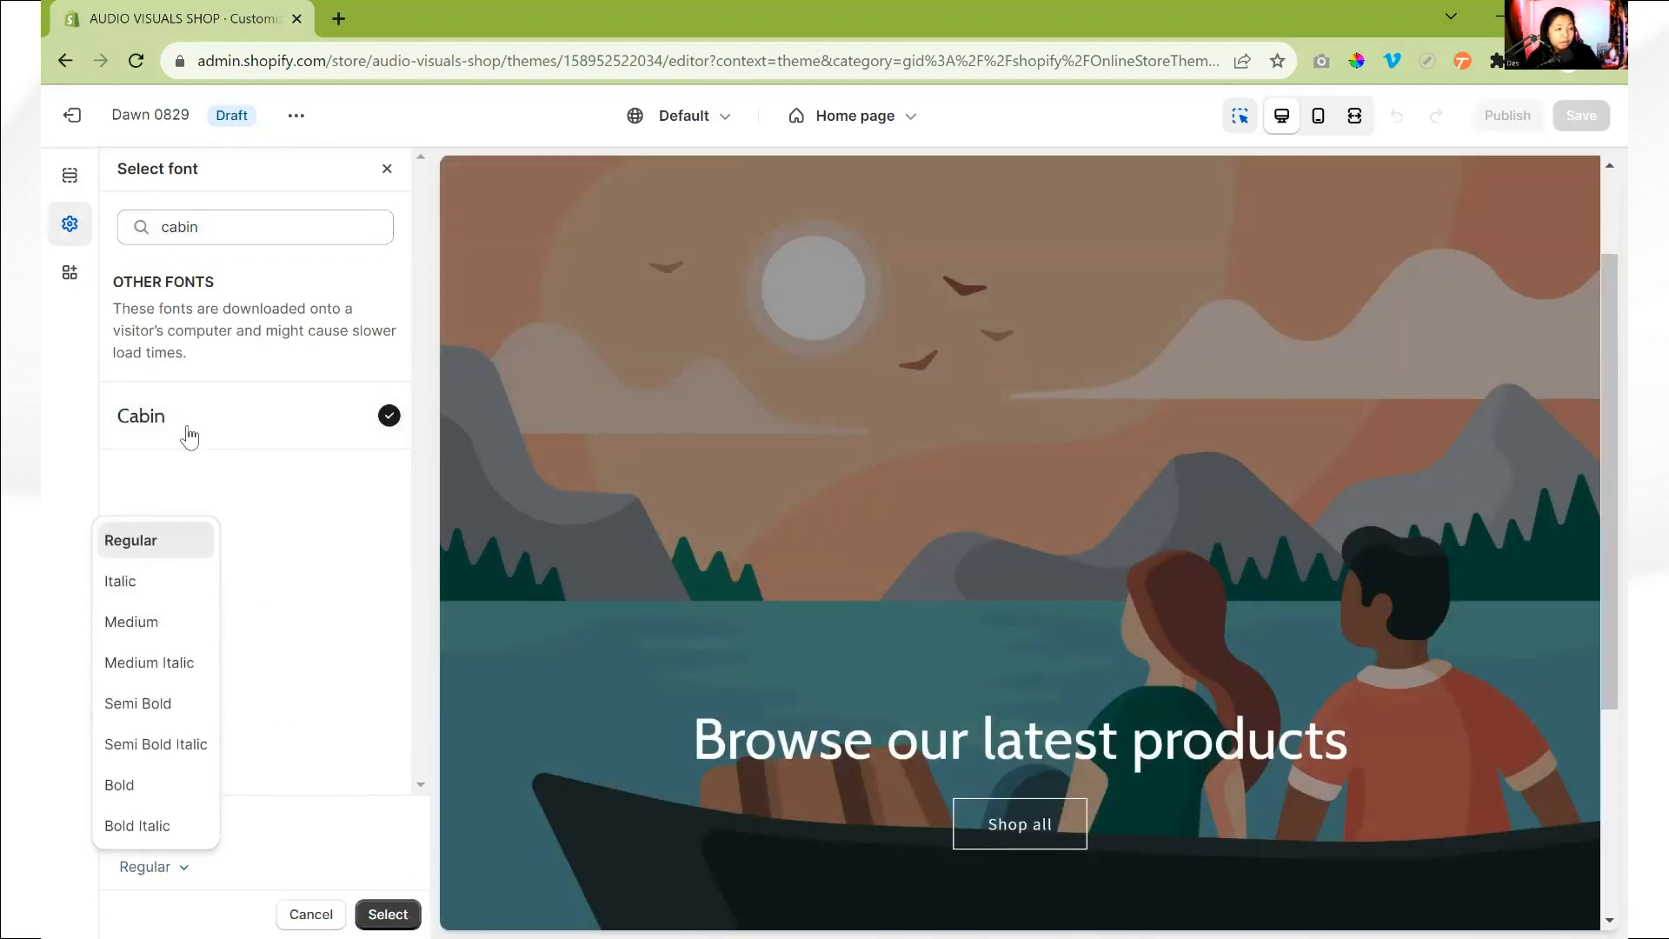
click(152, 704)
click(400, 910)
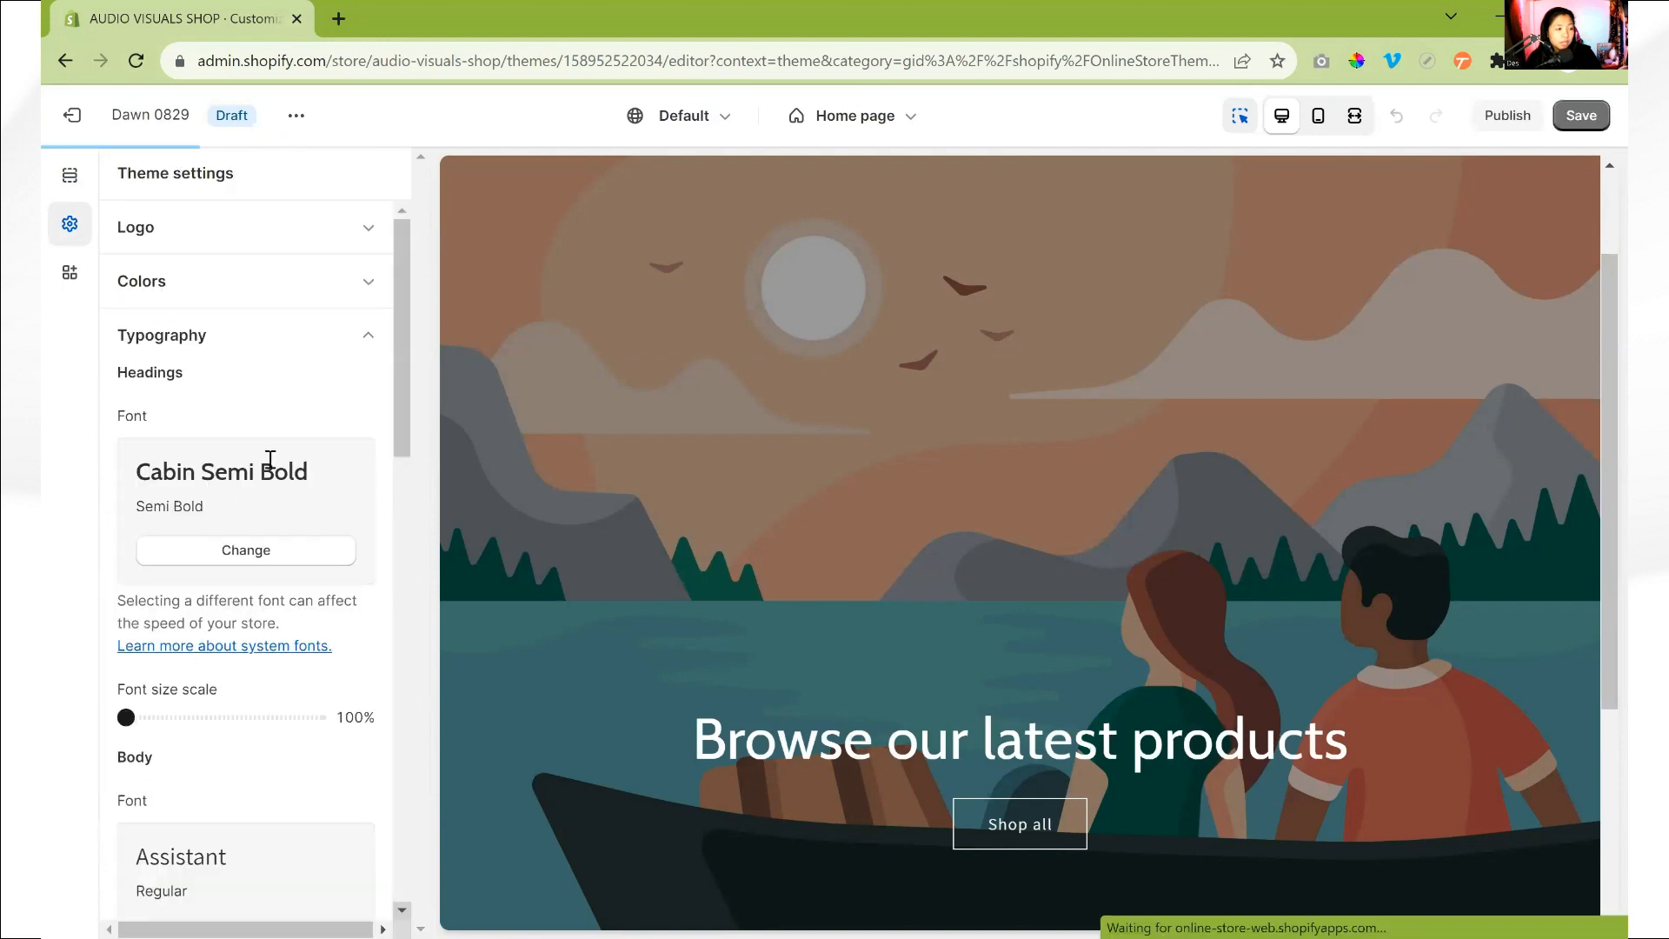
- Change the body font in the Typography settings to Lato Regular
scroll(180, 778, down, 1)
scroll(180, 778, down, 1)
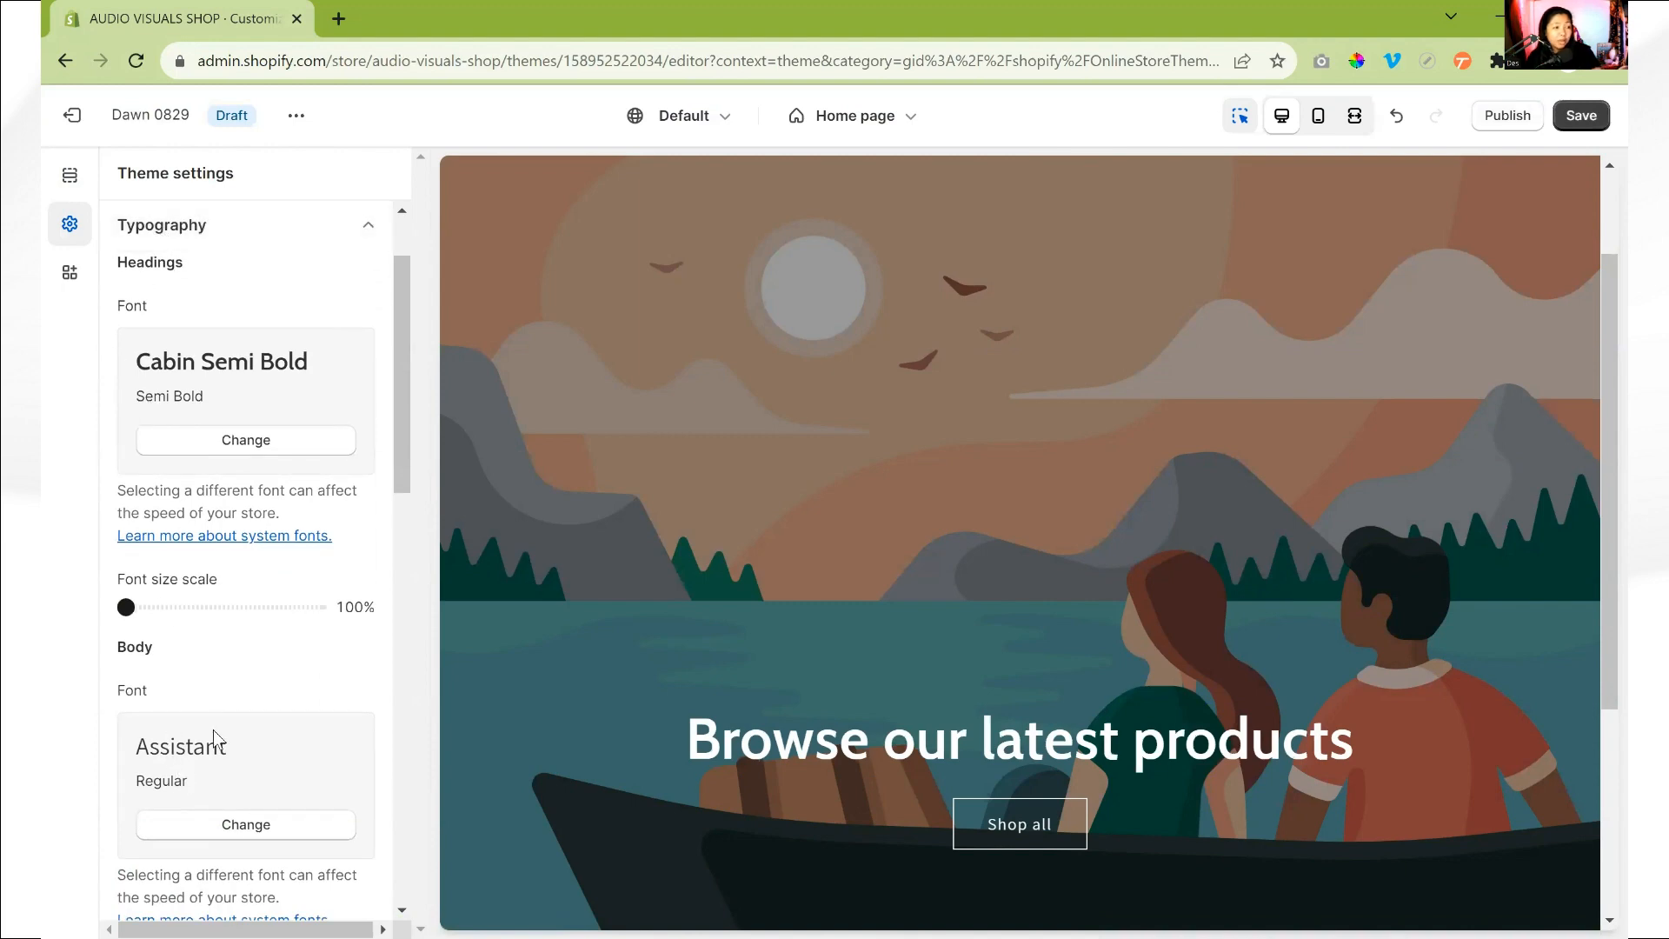
scroll(233, 763, down, 1)
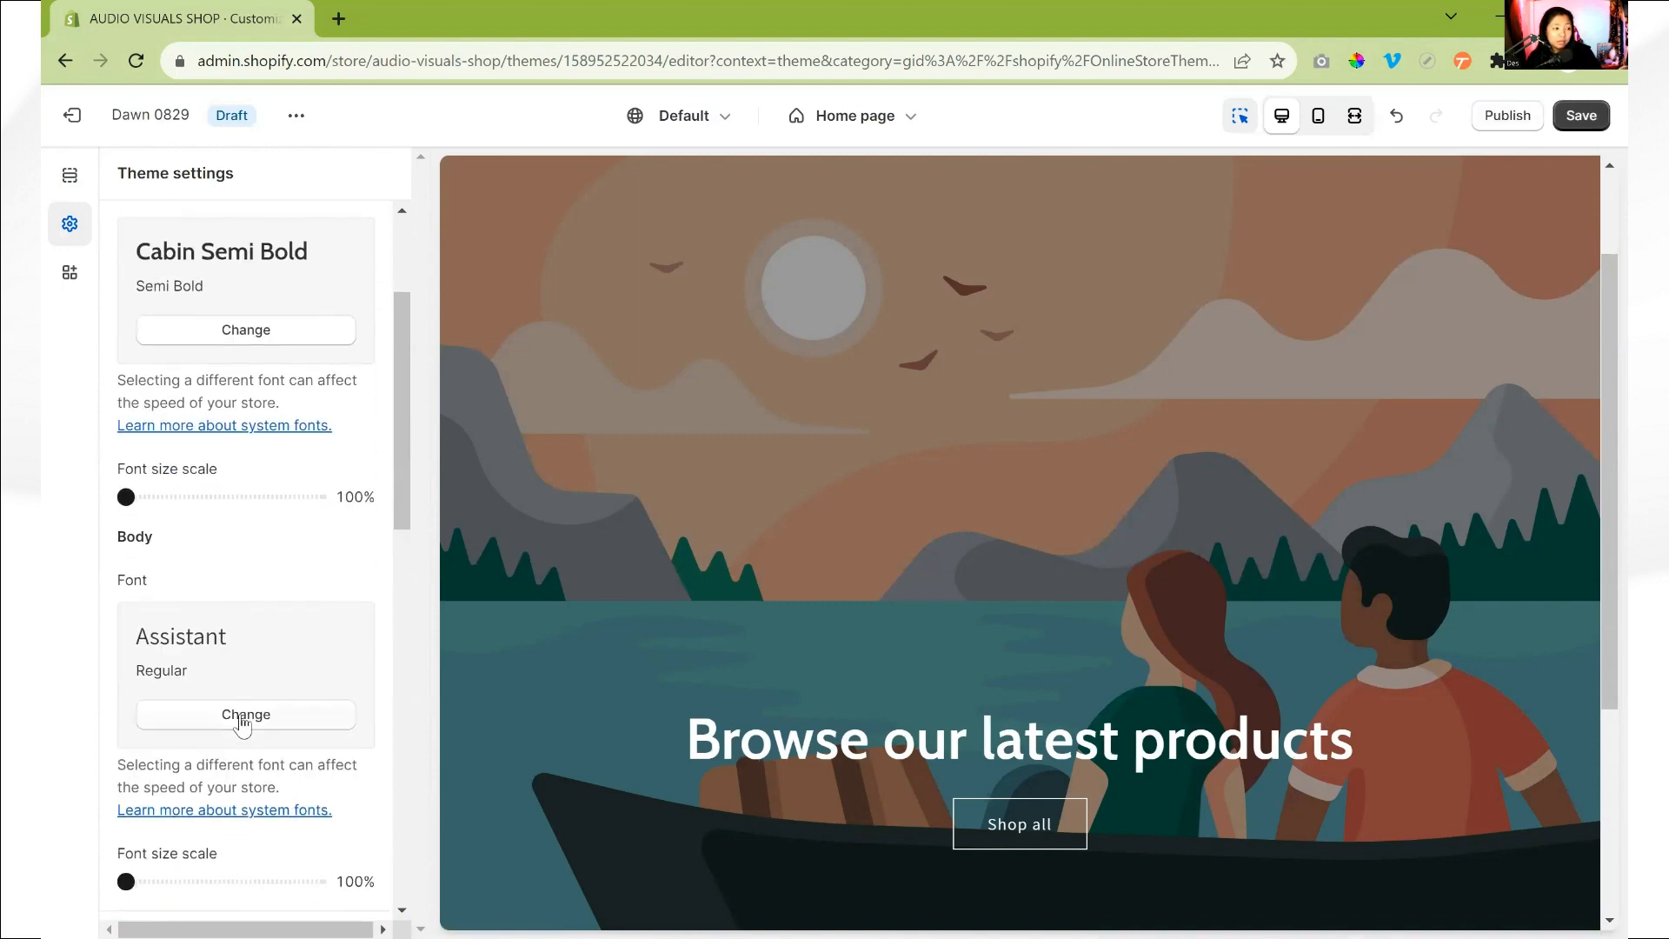
click(243, 725)
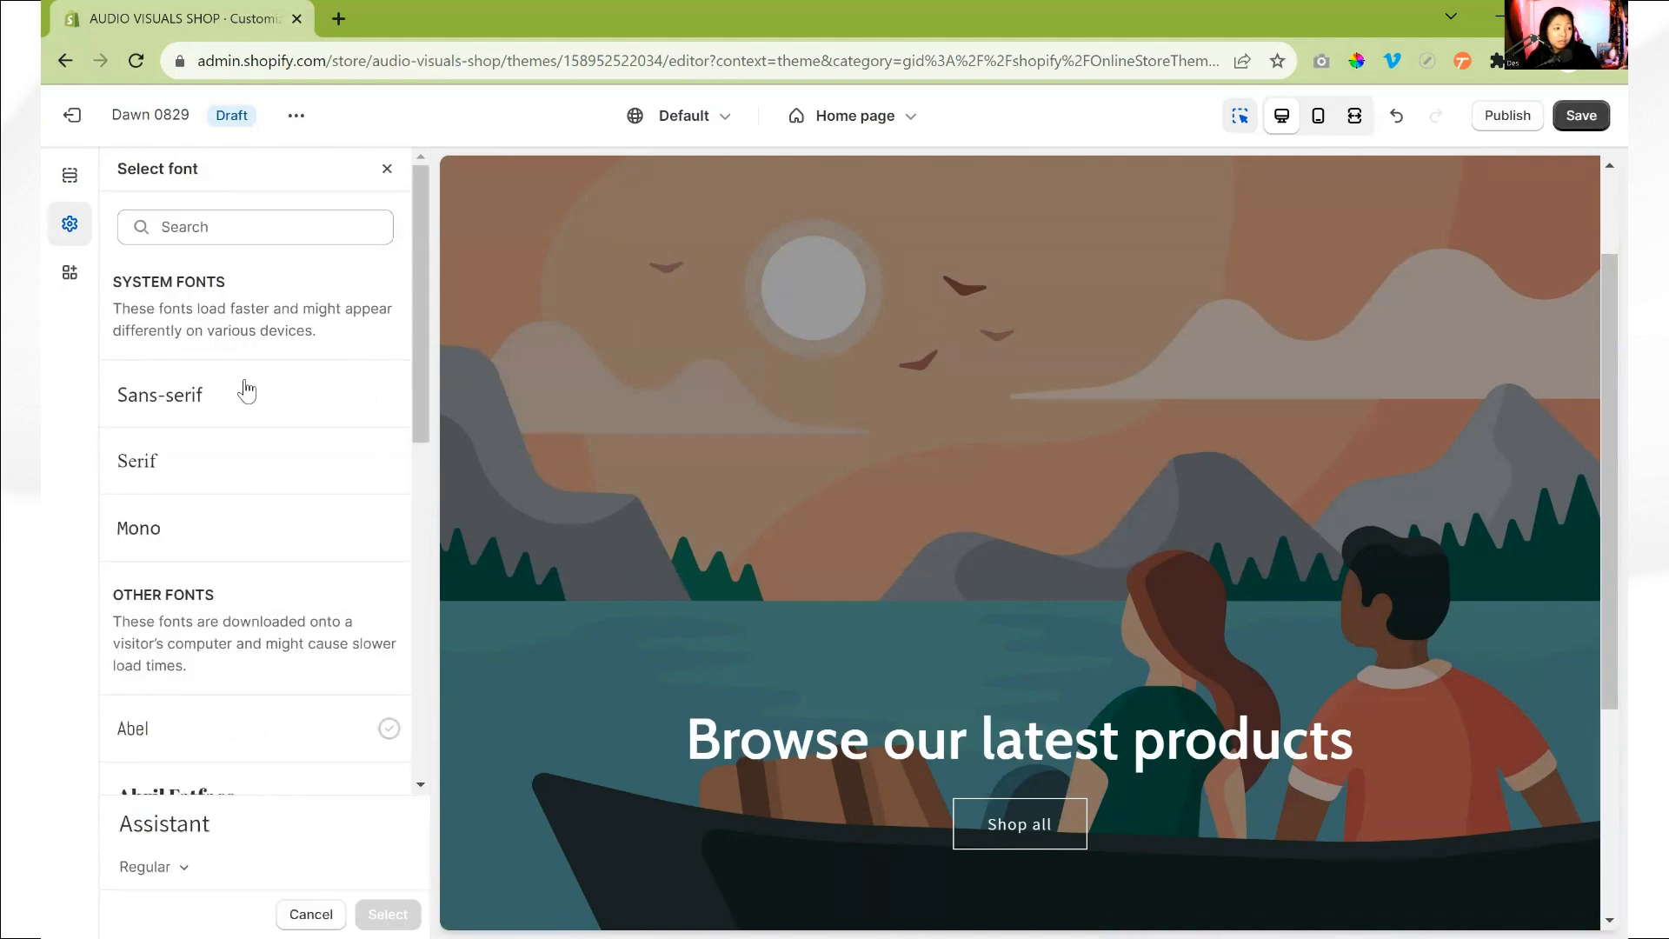
click(288, 225)
text(lato)
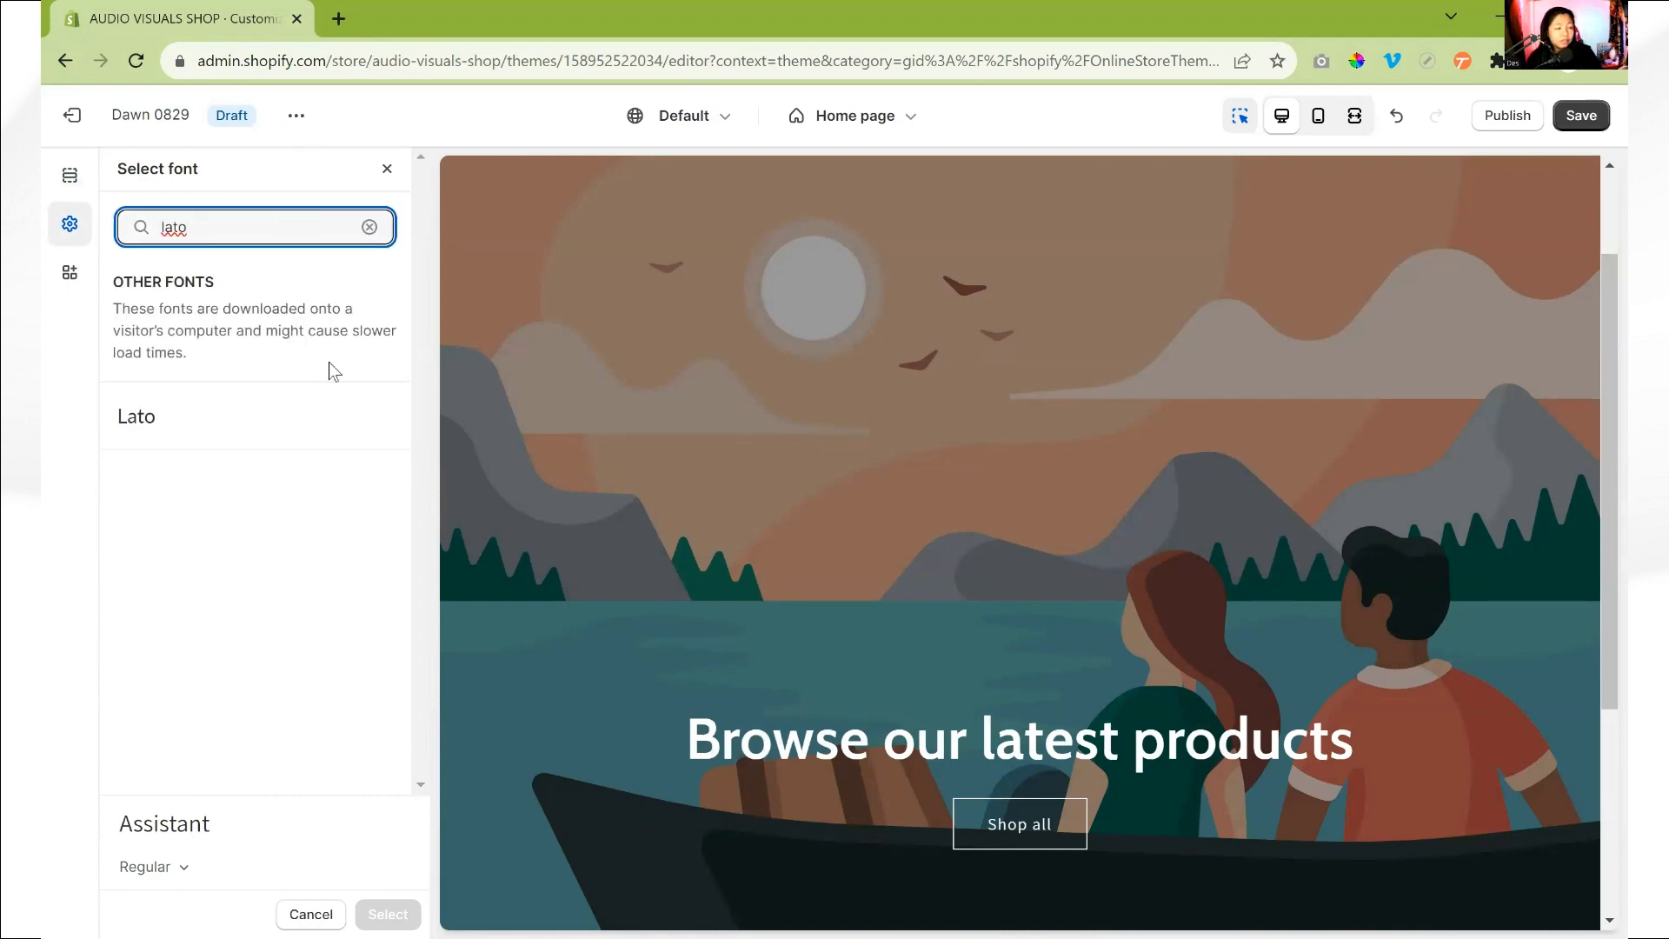
click(334, 416)
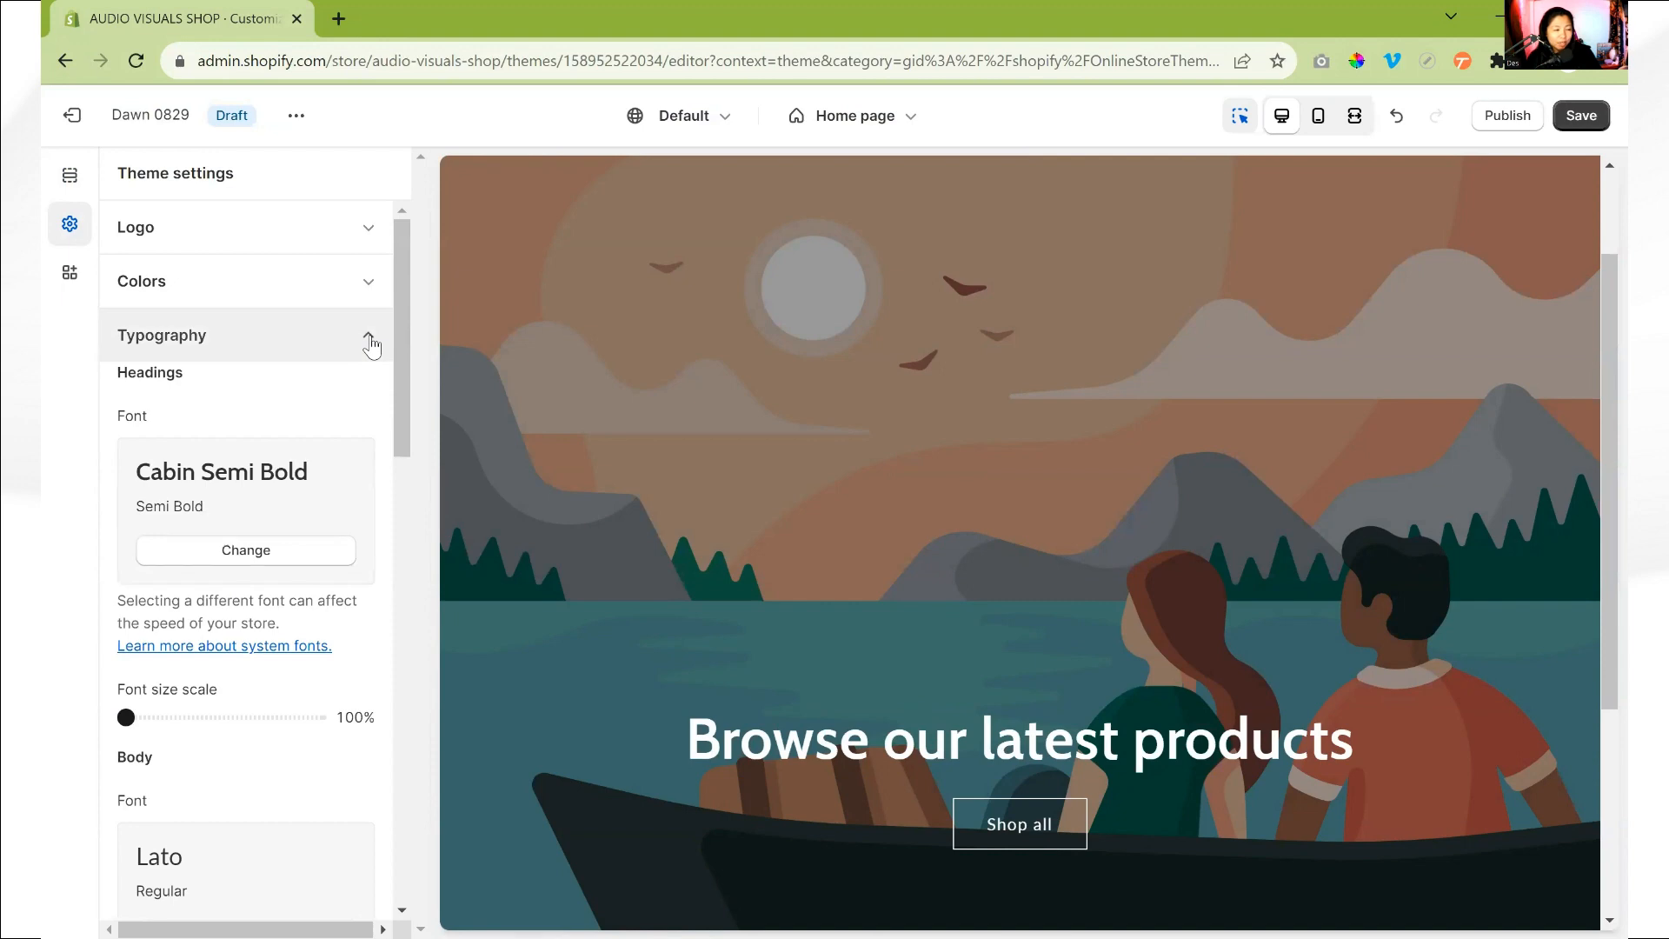
- Try a larger headings font size scale, return it to 100%, and close the Typography settings
scroll(180, 322, down, 1)
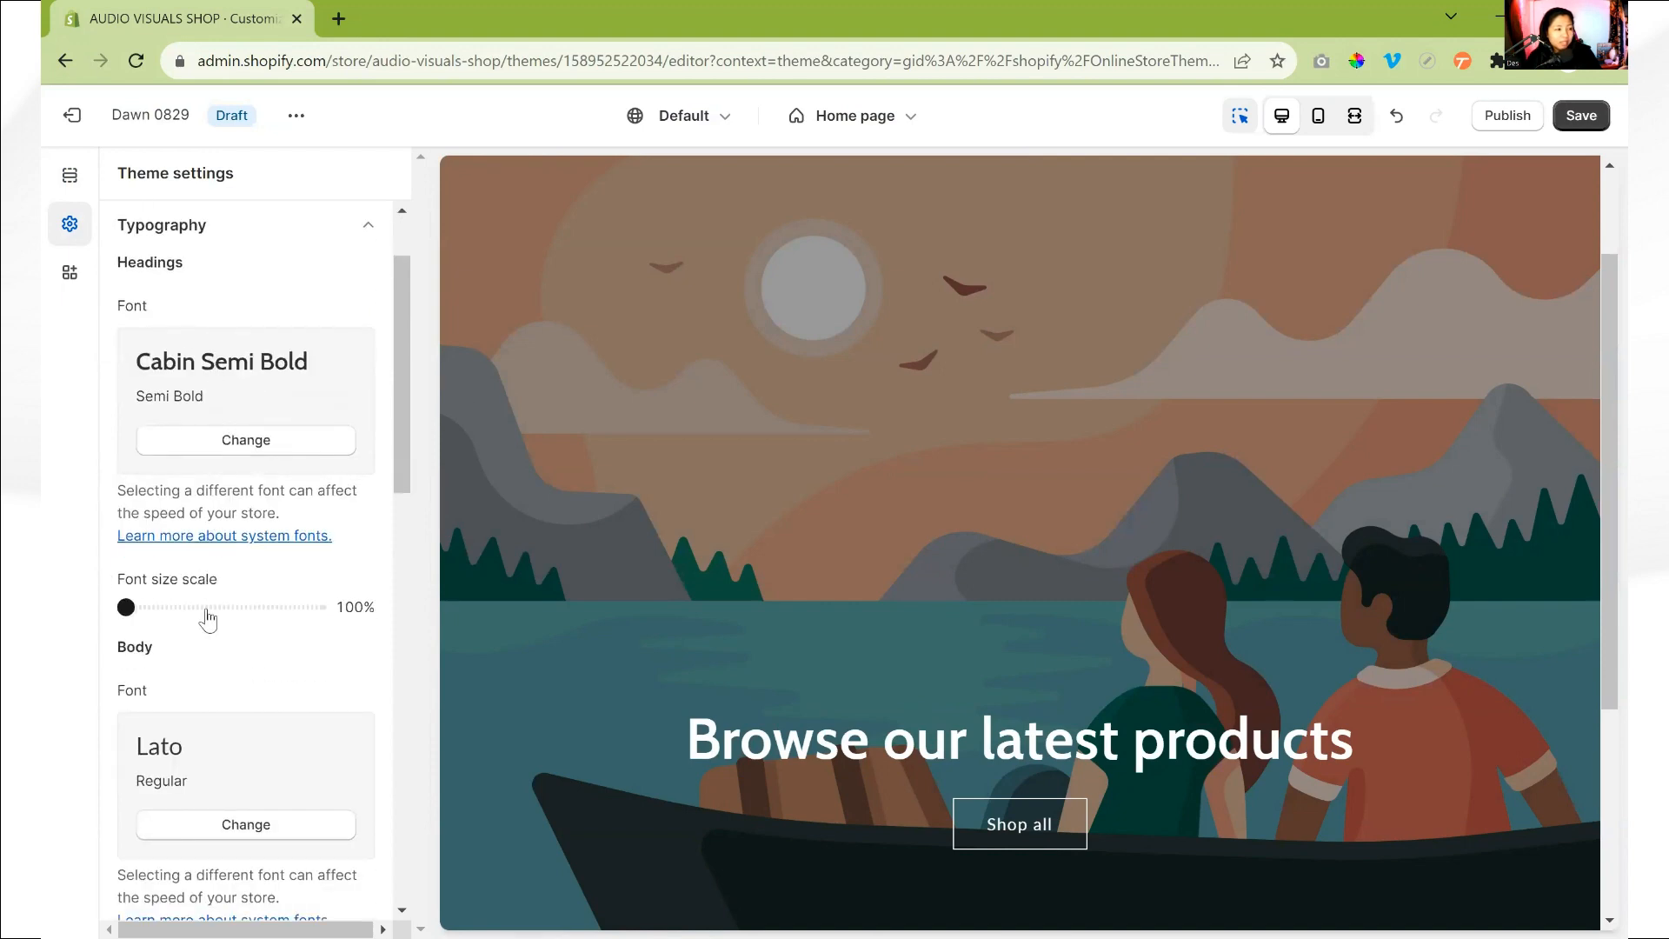
mouse_move(126, 607)
mouse_down()
mouse_move(190, 623)
mouse_move(141, 622)
mouse_move(313, 631)
mouse_move(122, 633)
mouse_up()
scroll(184, 645, up, 1)
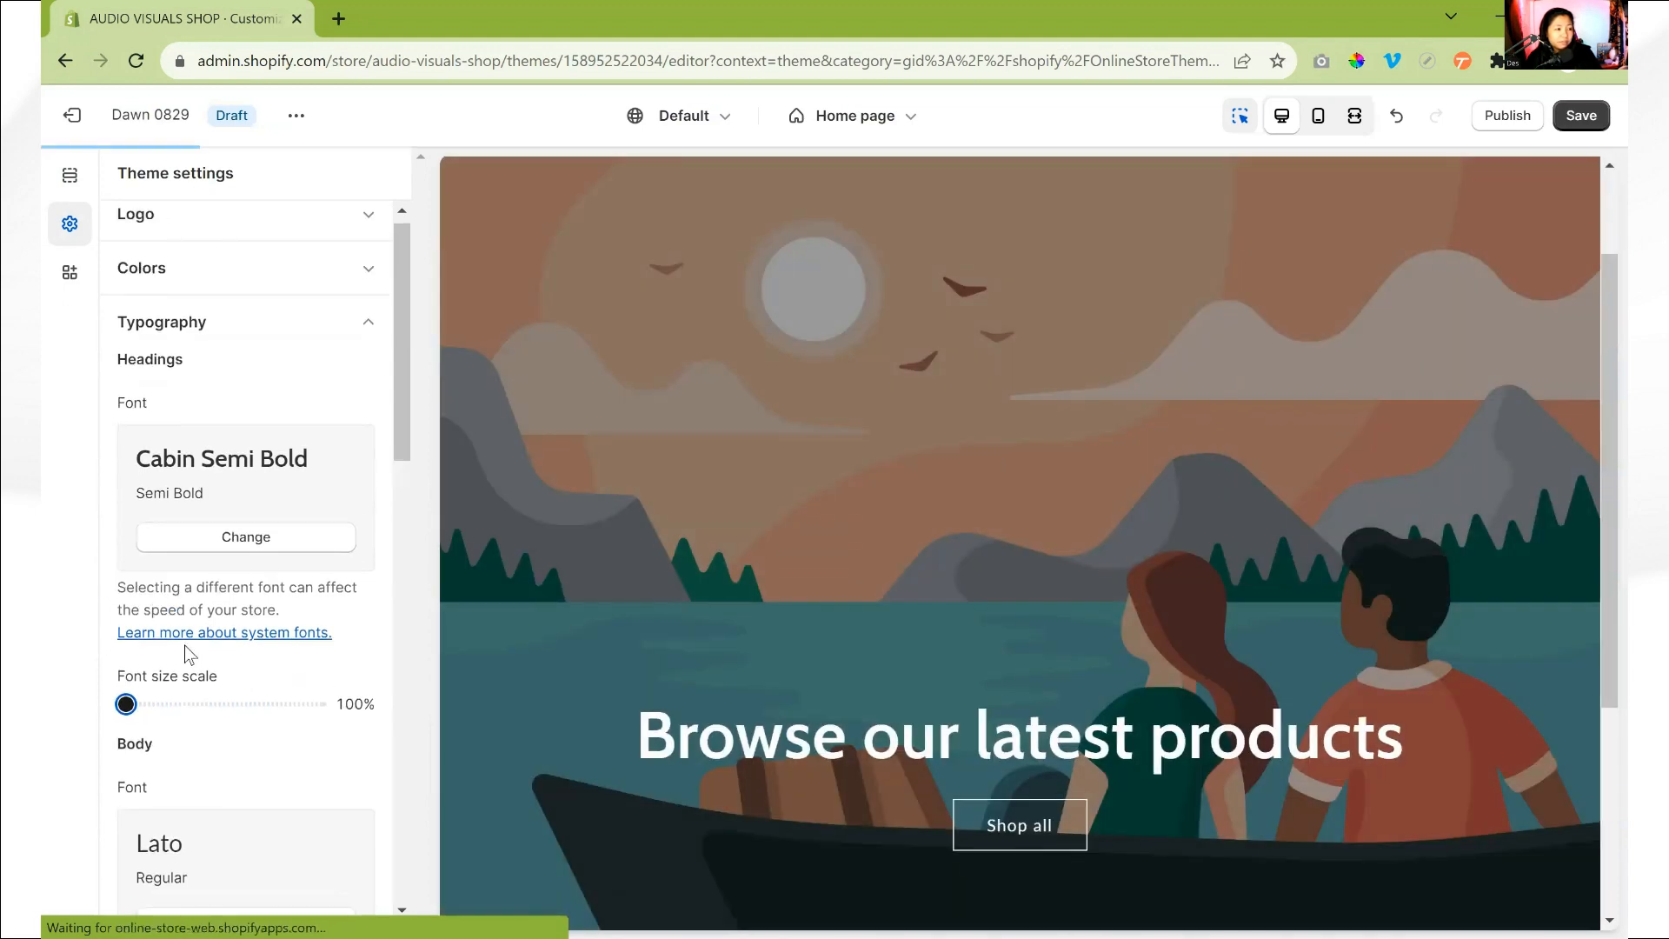
scroll(277, 723, down, 3)
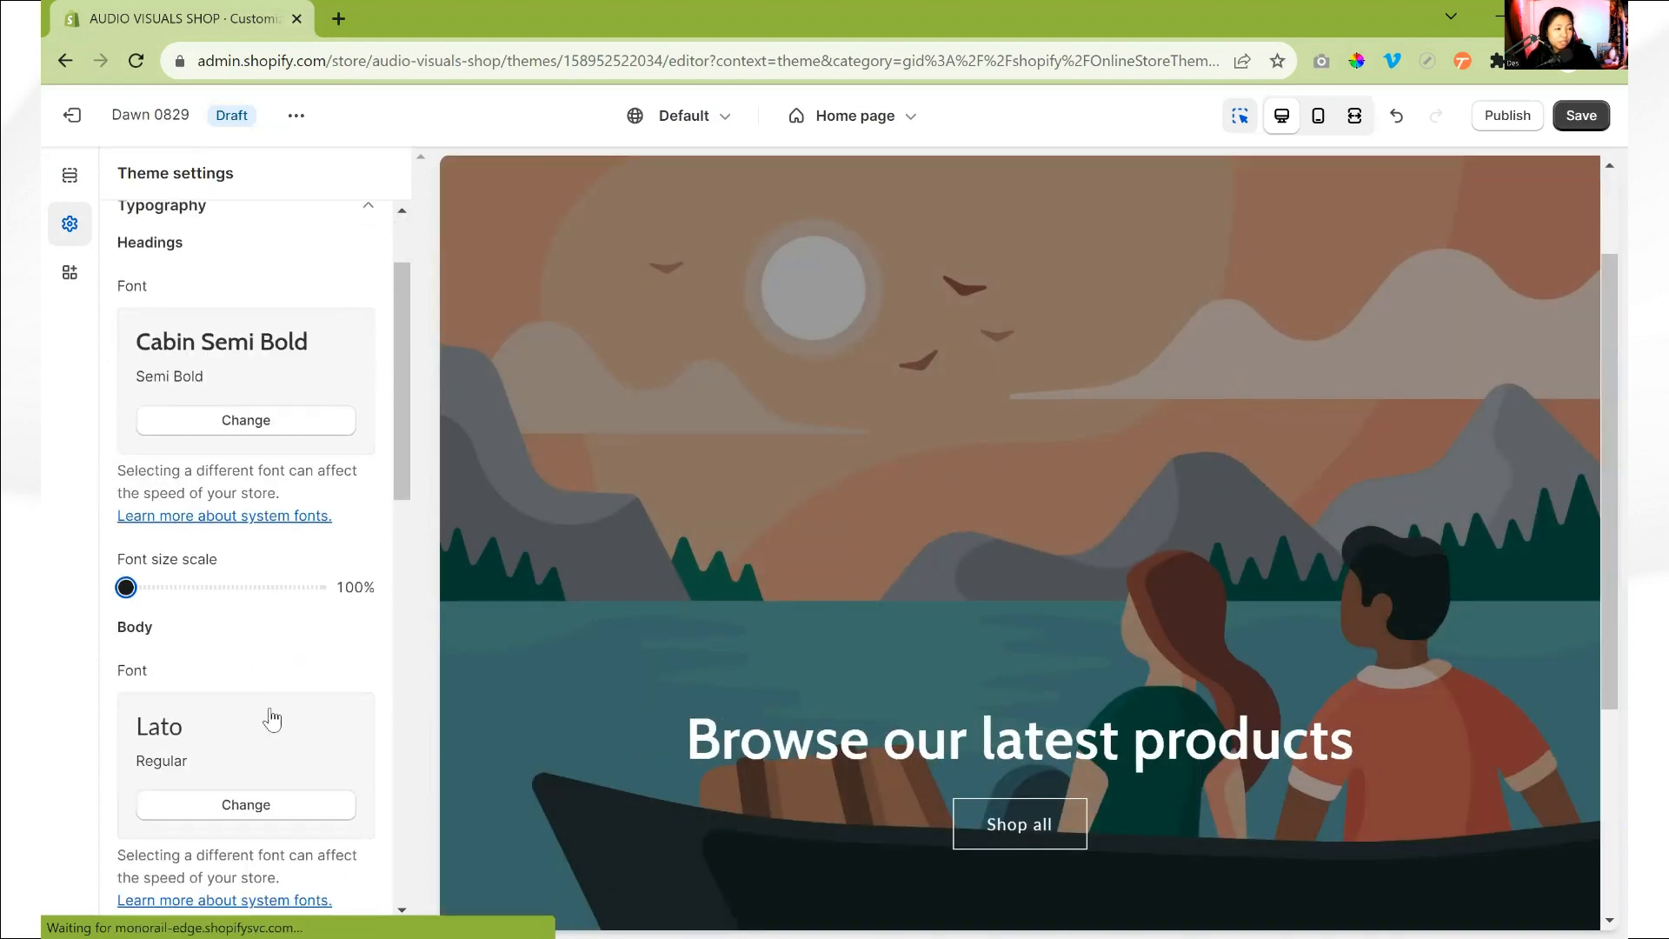
scroll(271, 709, up, 3)
click(369, 335)
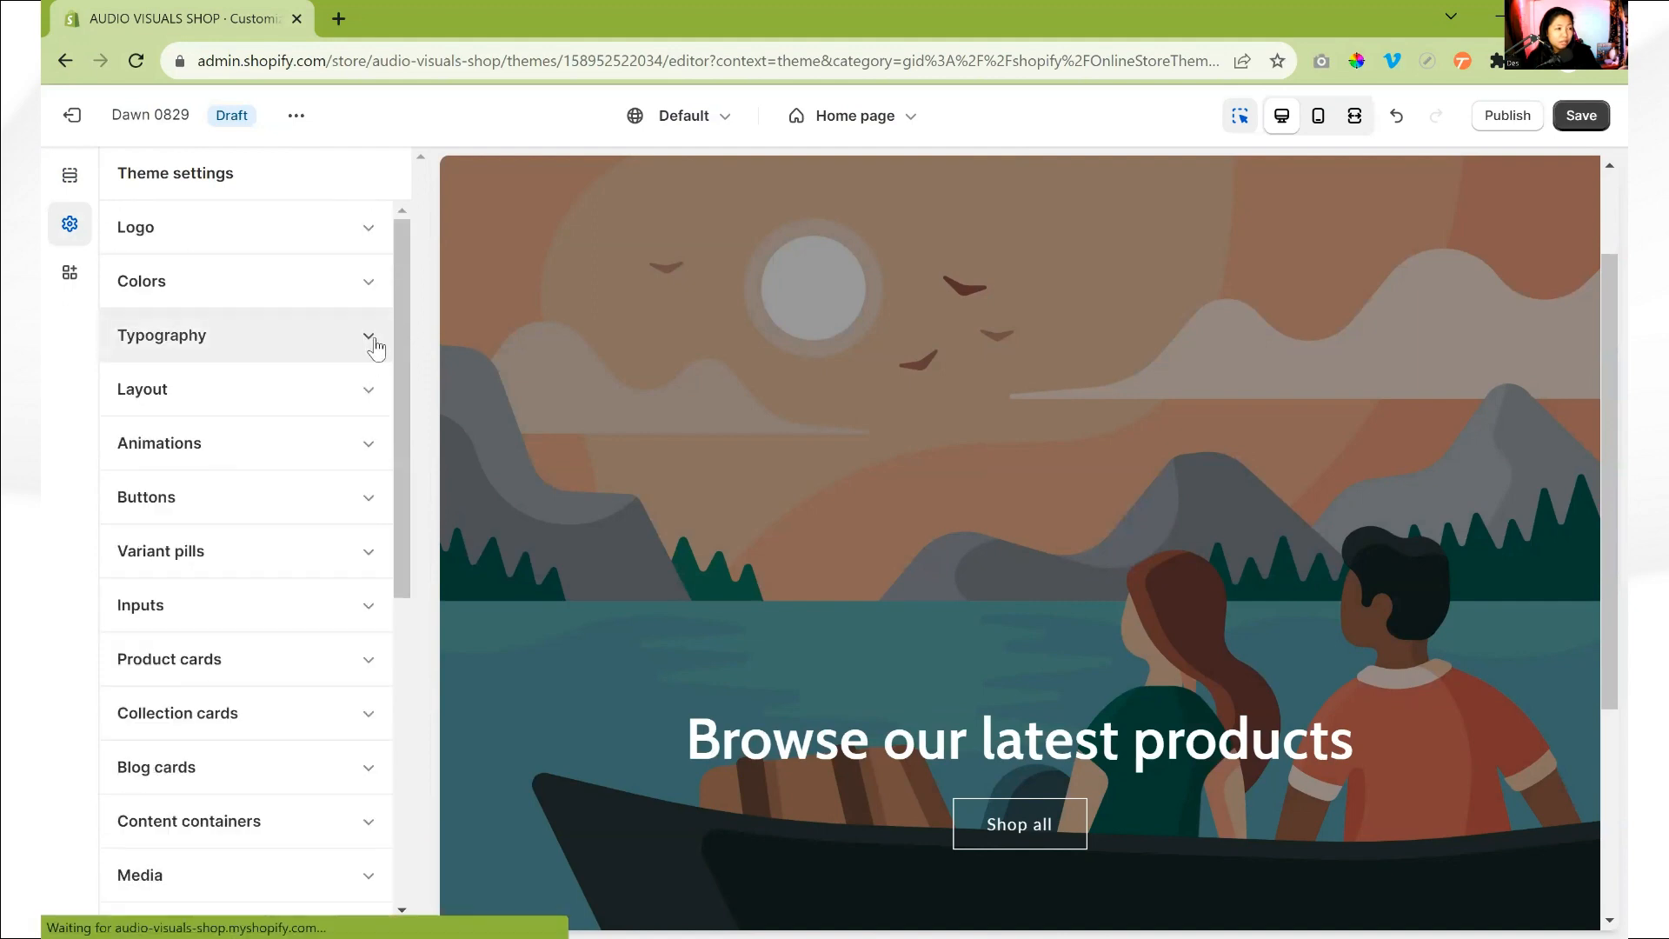
- Review the Layout settings for page width, space between template sections, and grid spacing
click(306, 402)
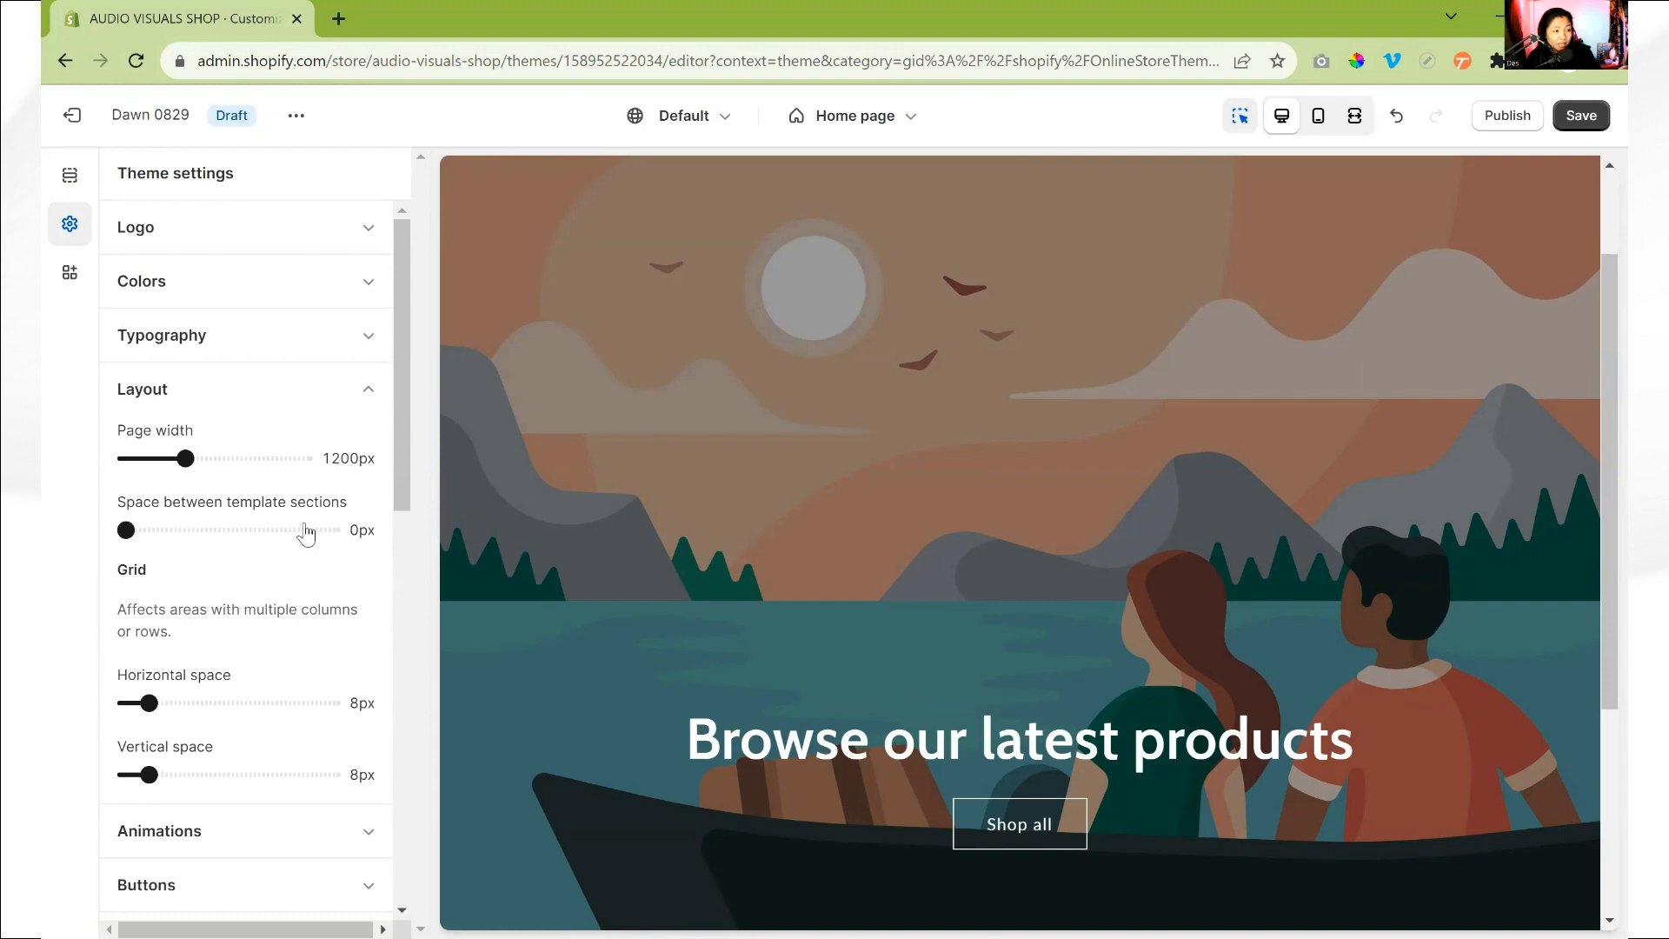
scroll(1147, 559, down, 4)
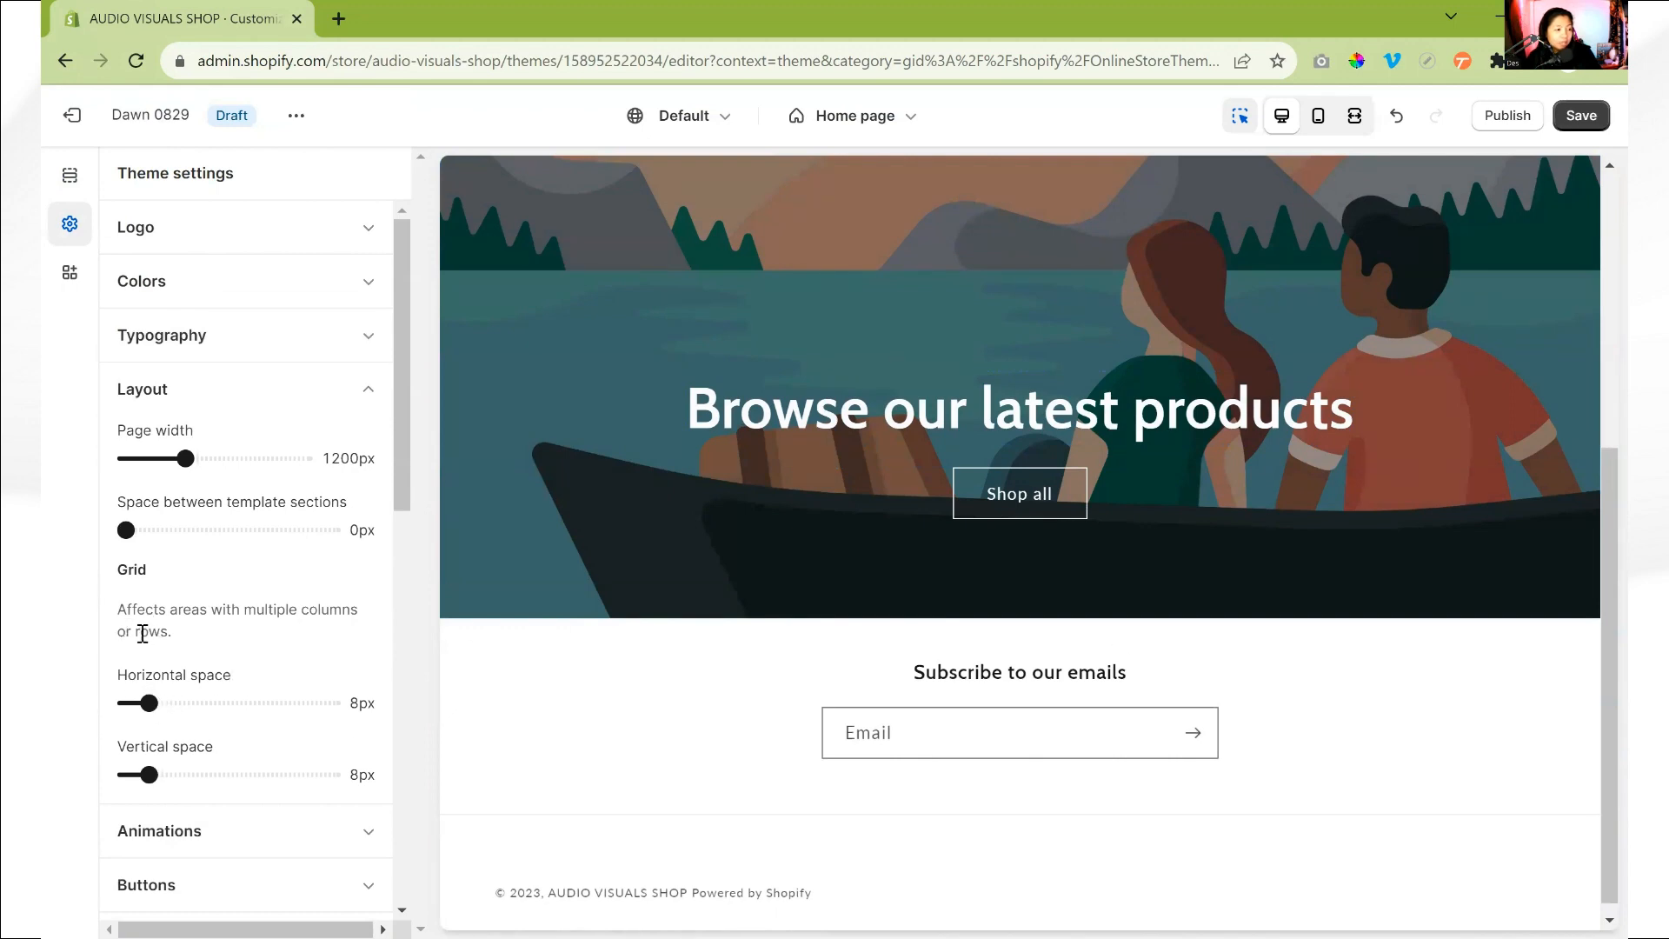
drag(120, 606, 235, 645)
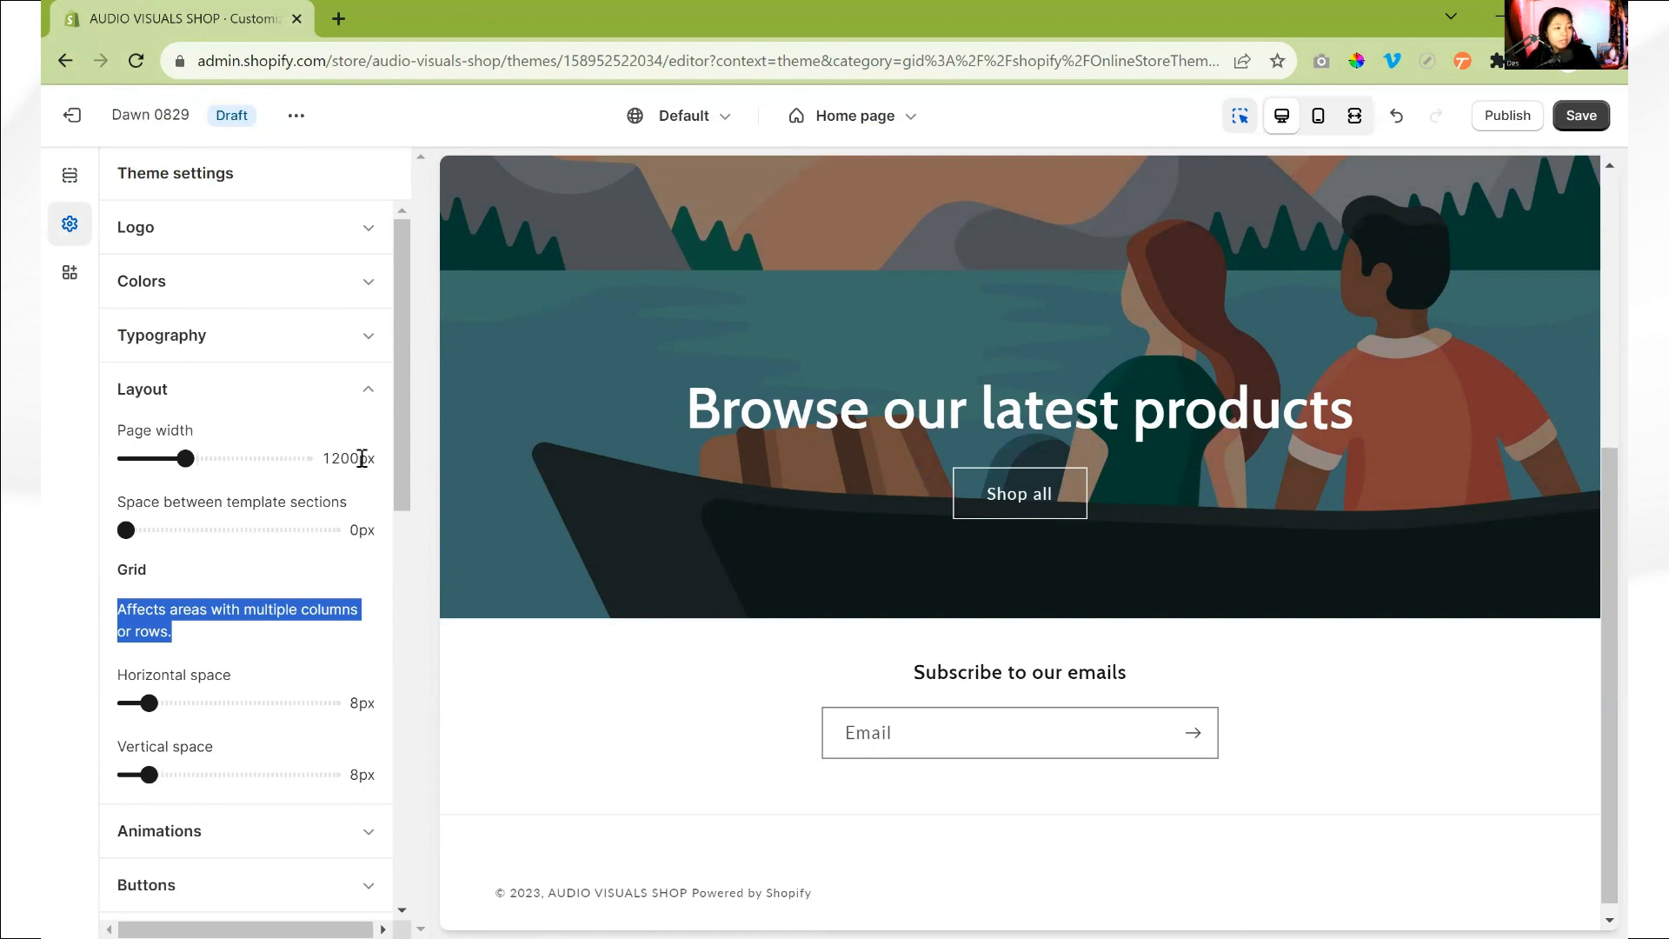
click(366, 388)
- Examine the Reveal sections on scroll animation setting and how it affects the home page preview
click(387, 450)
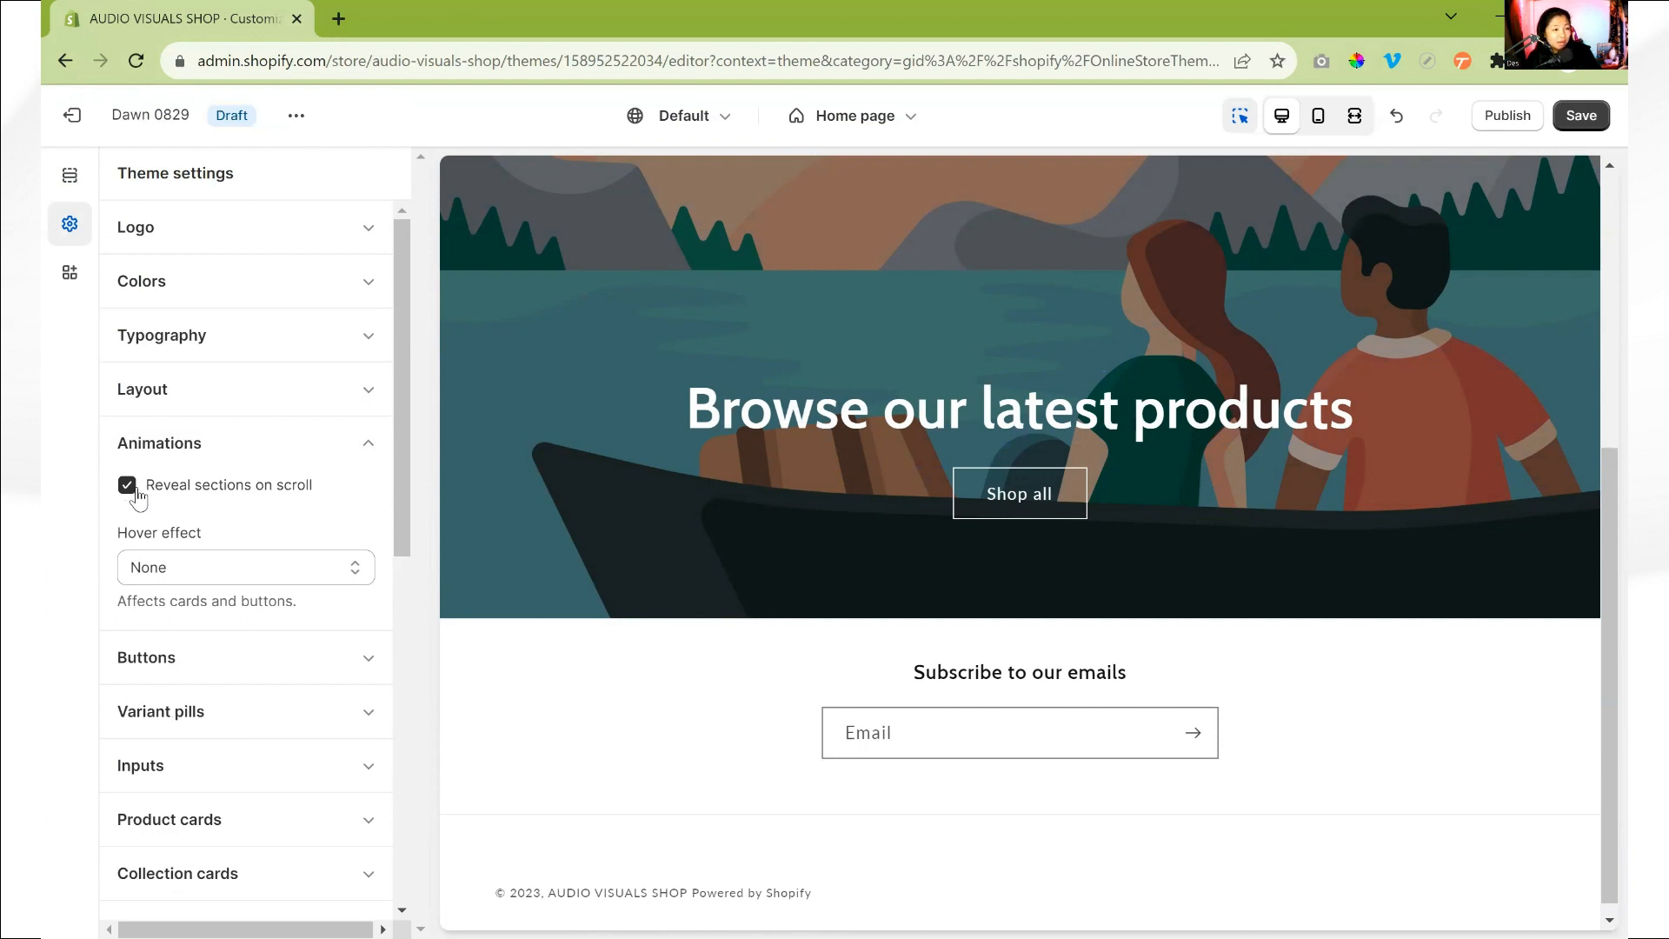
scroll(850, 542, up, 5)
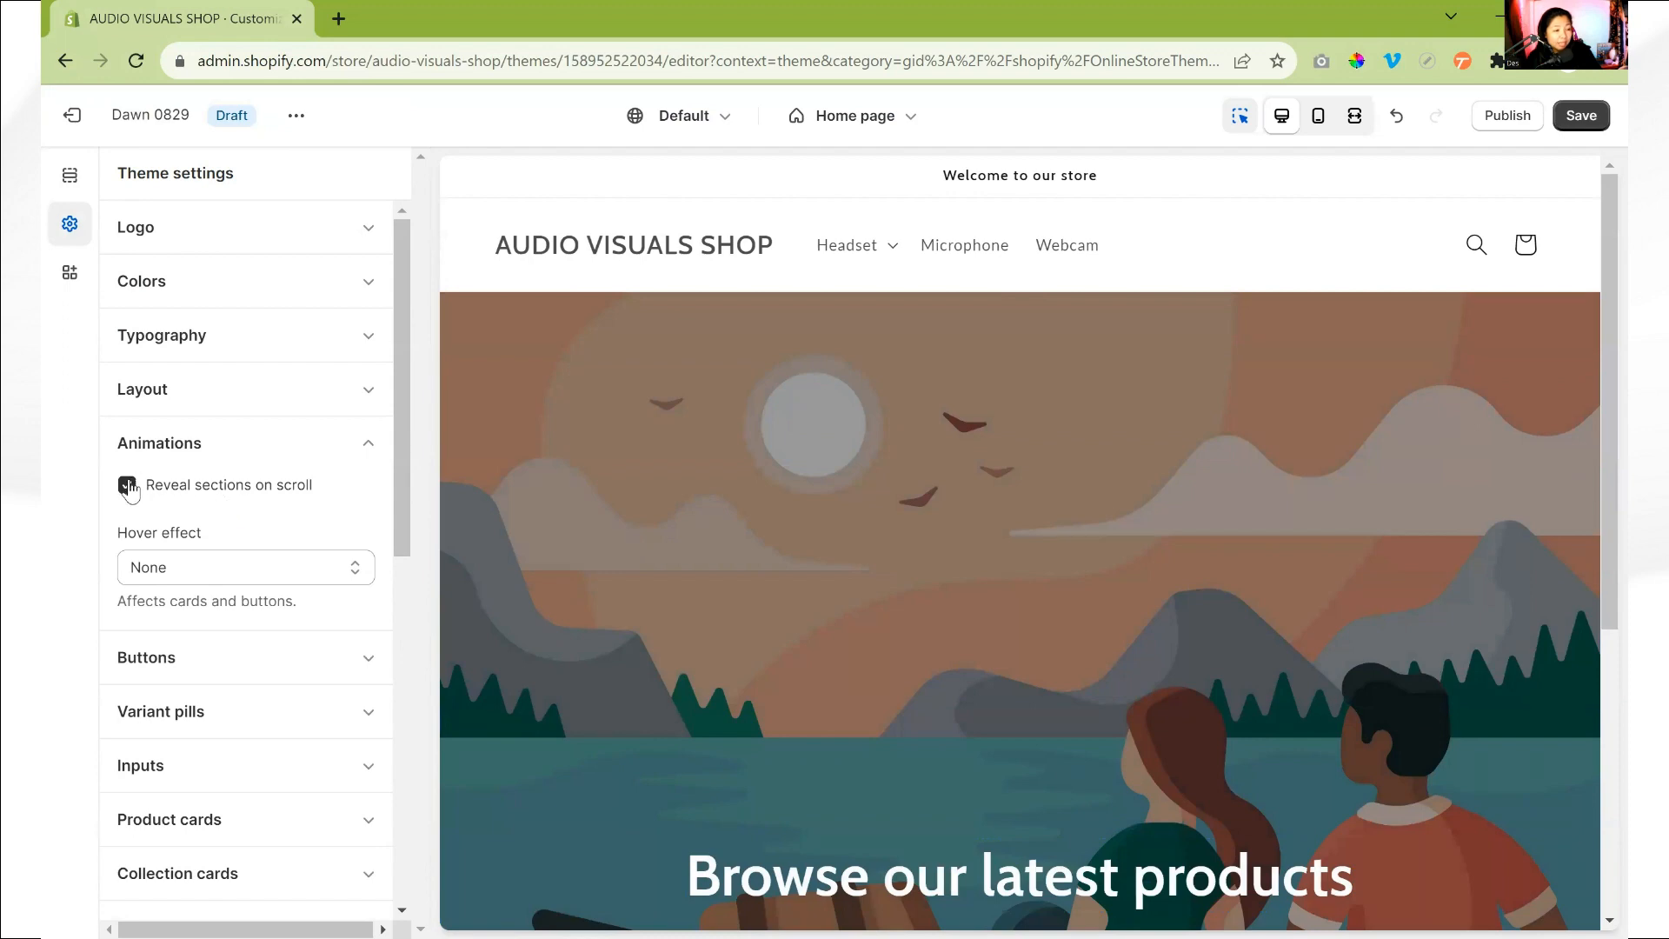
scroll(848, 510, down, 5)
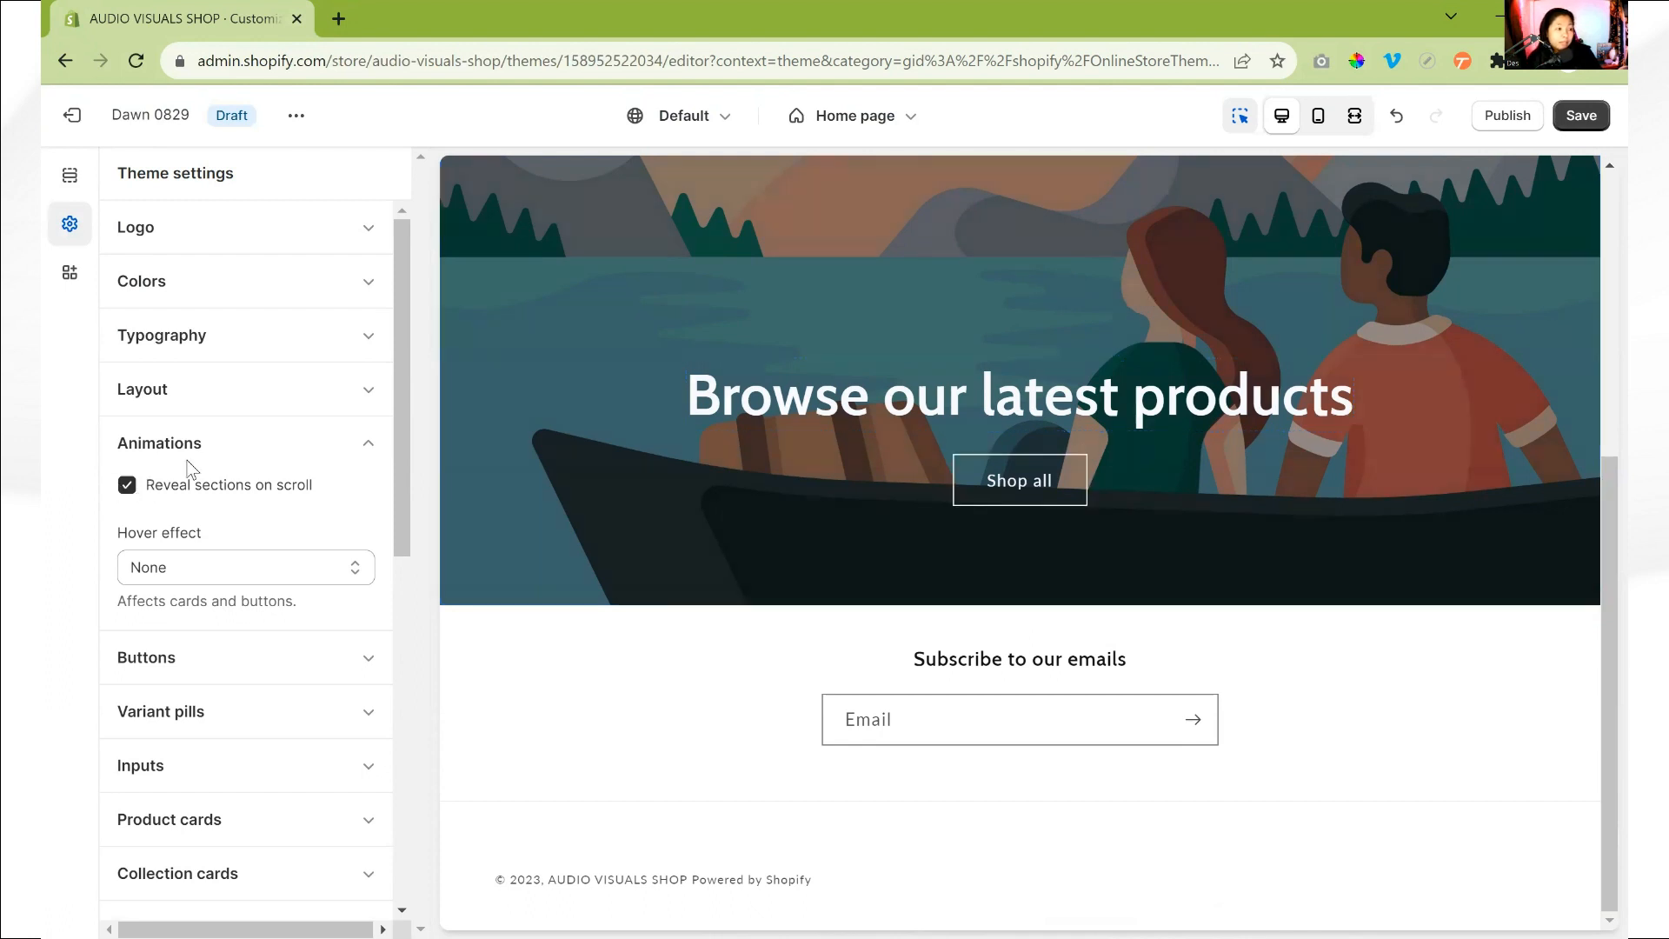
- Try the Vertical lift hover effect for cards and buttons, and set it back to None
click(200, 567)
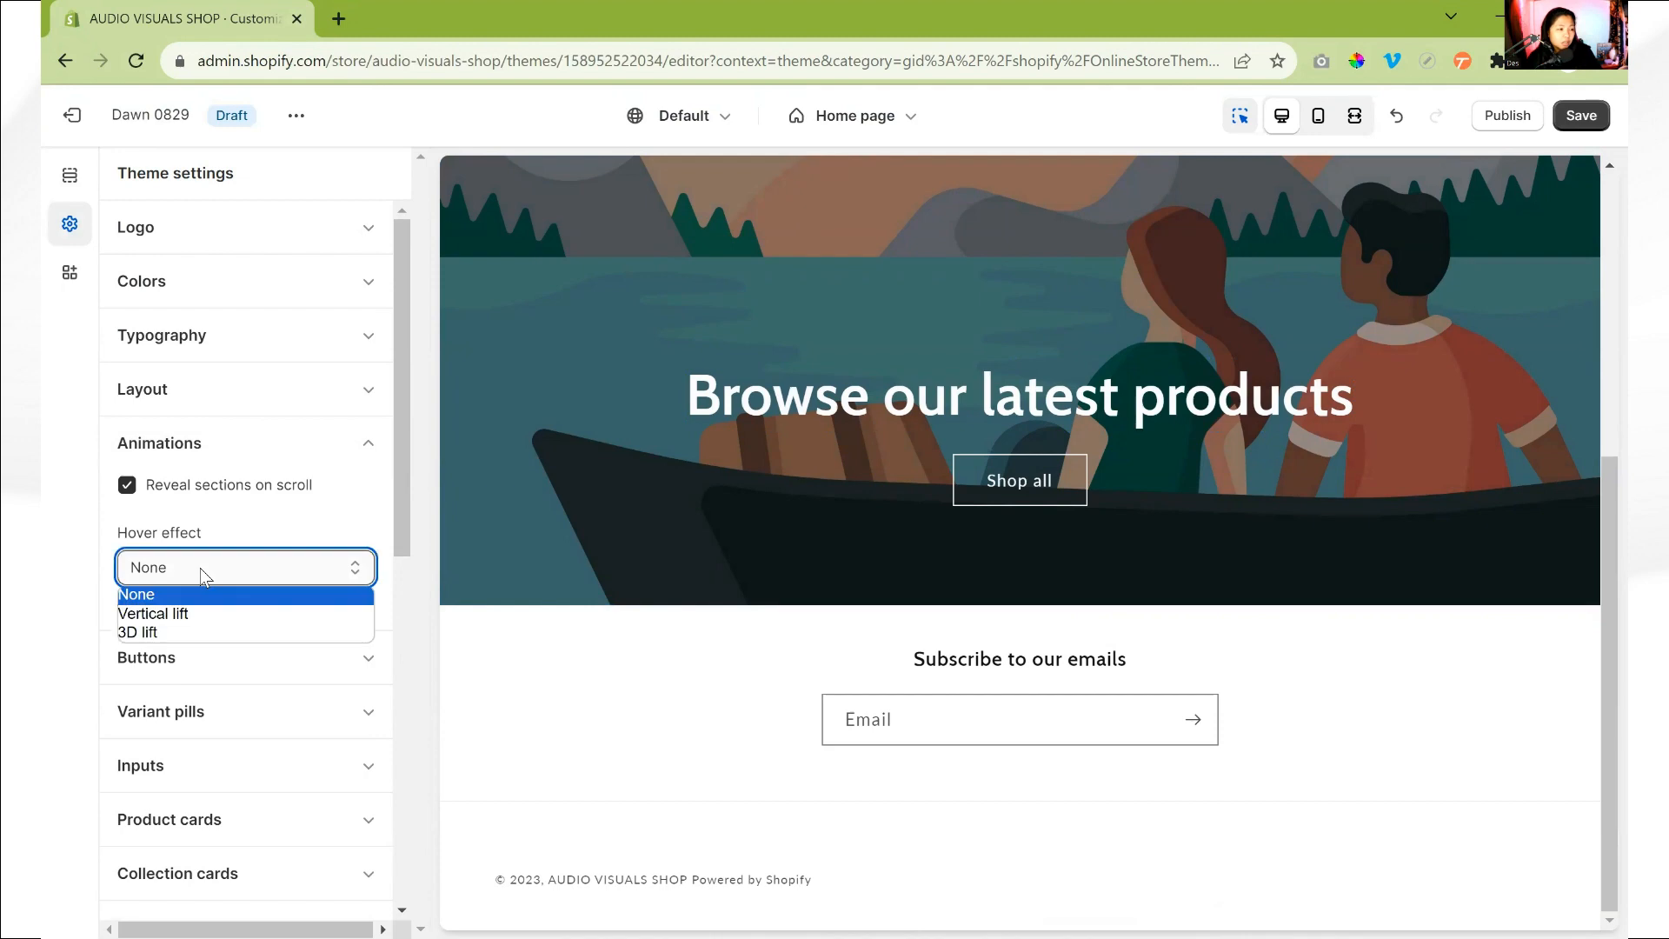
click(220, 615)
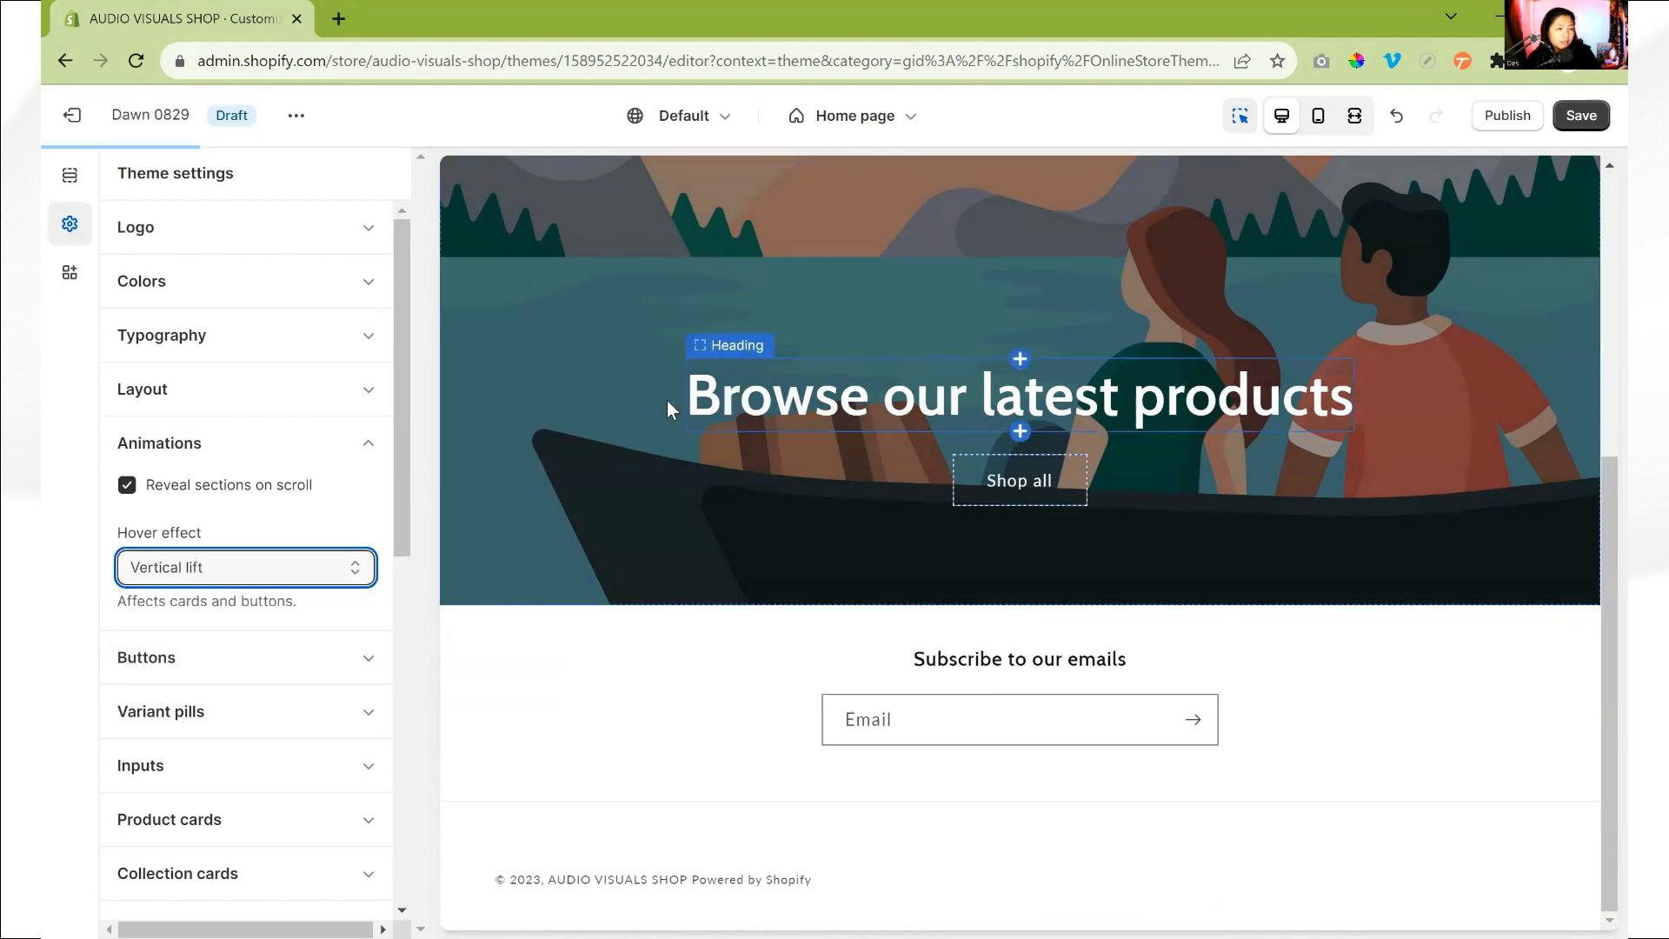
click(332, 564)
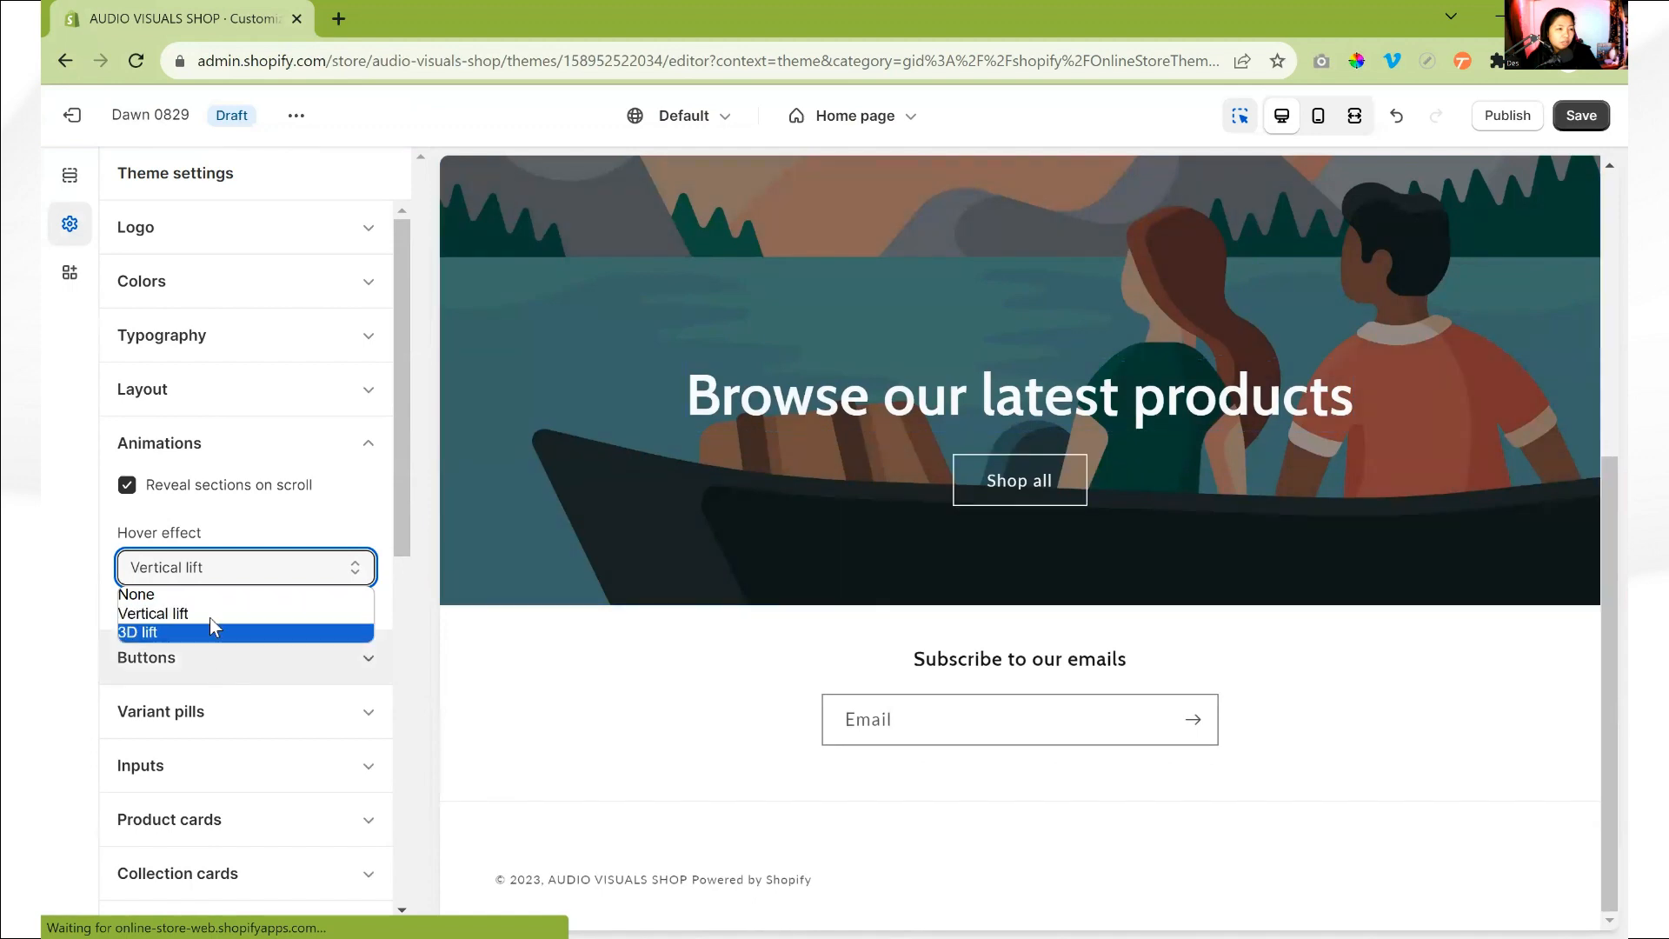
click(239, 598)
click(313, 439)
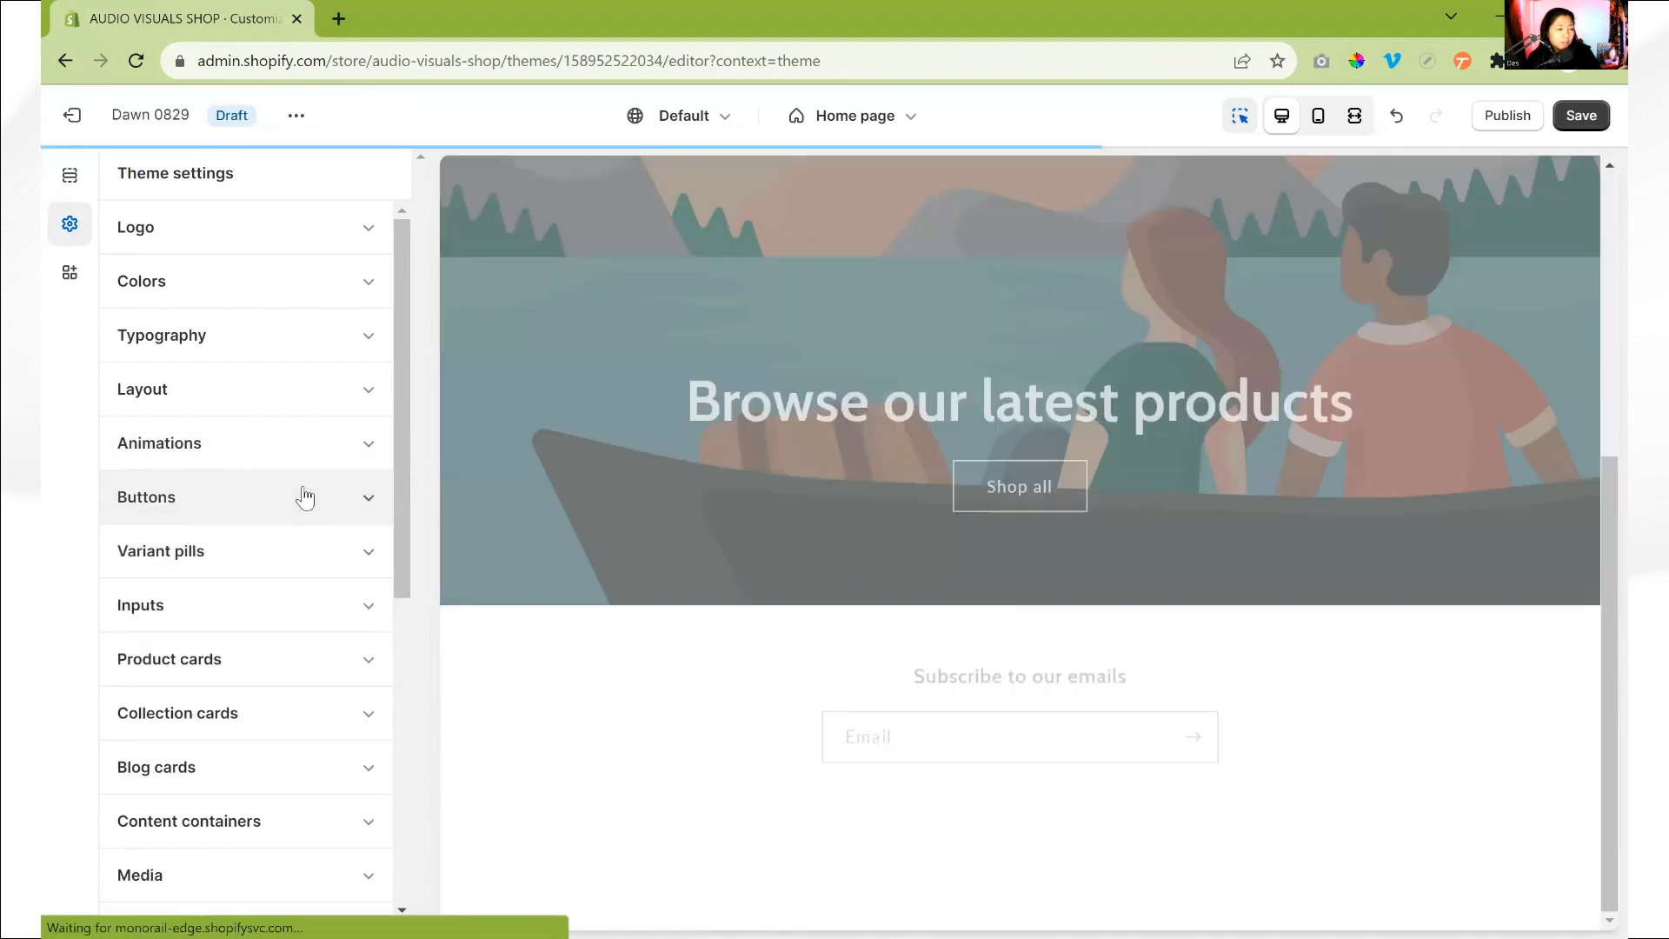
- Set the corner radius of the theme's buttons to 12px
click(305, 497)
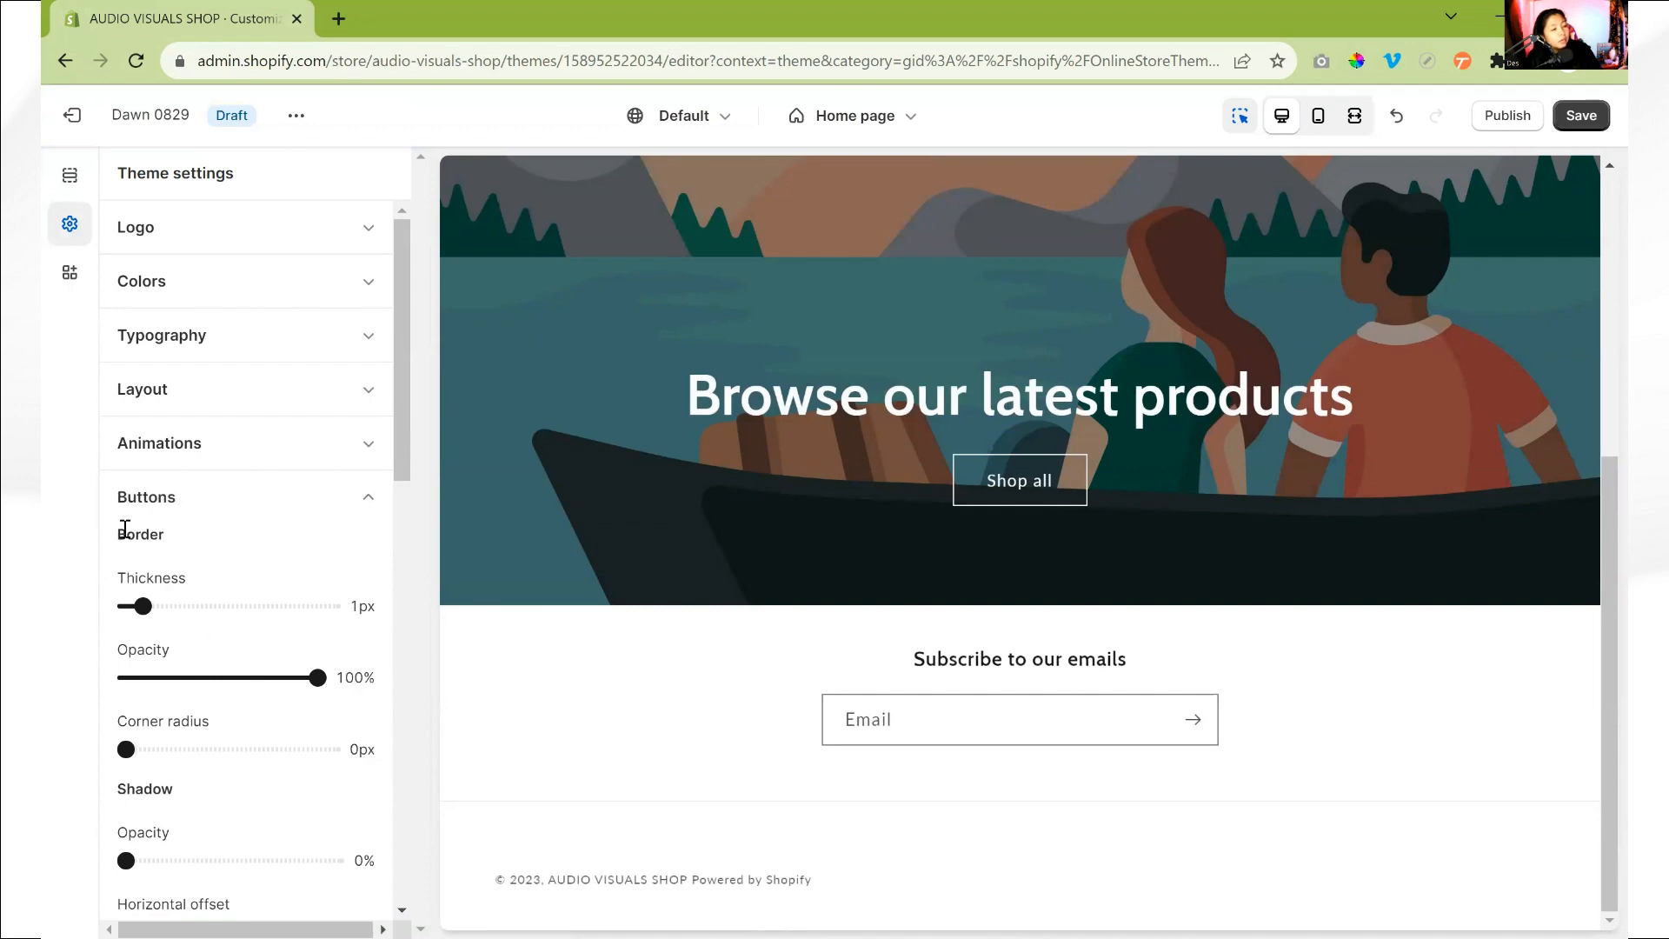
drag(122, 534, 158, 535)
scroll(315, 627, down, 1)
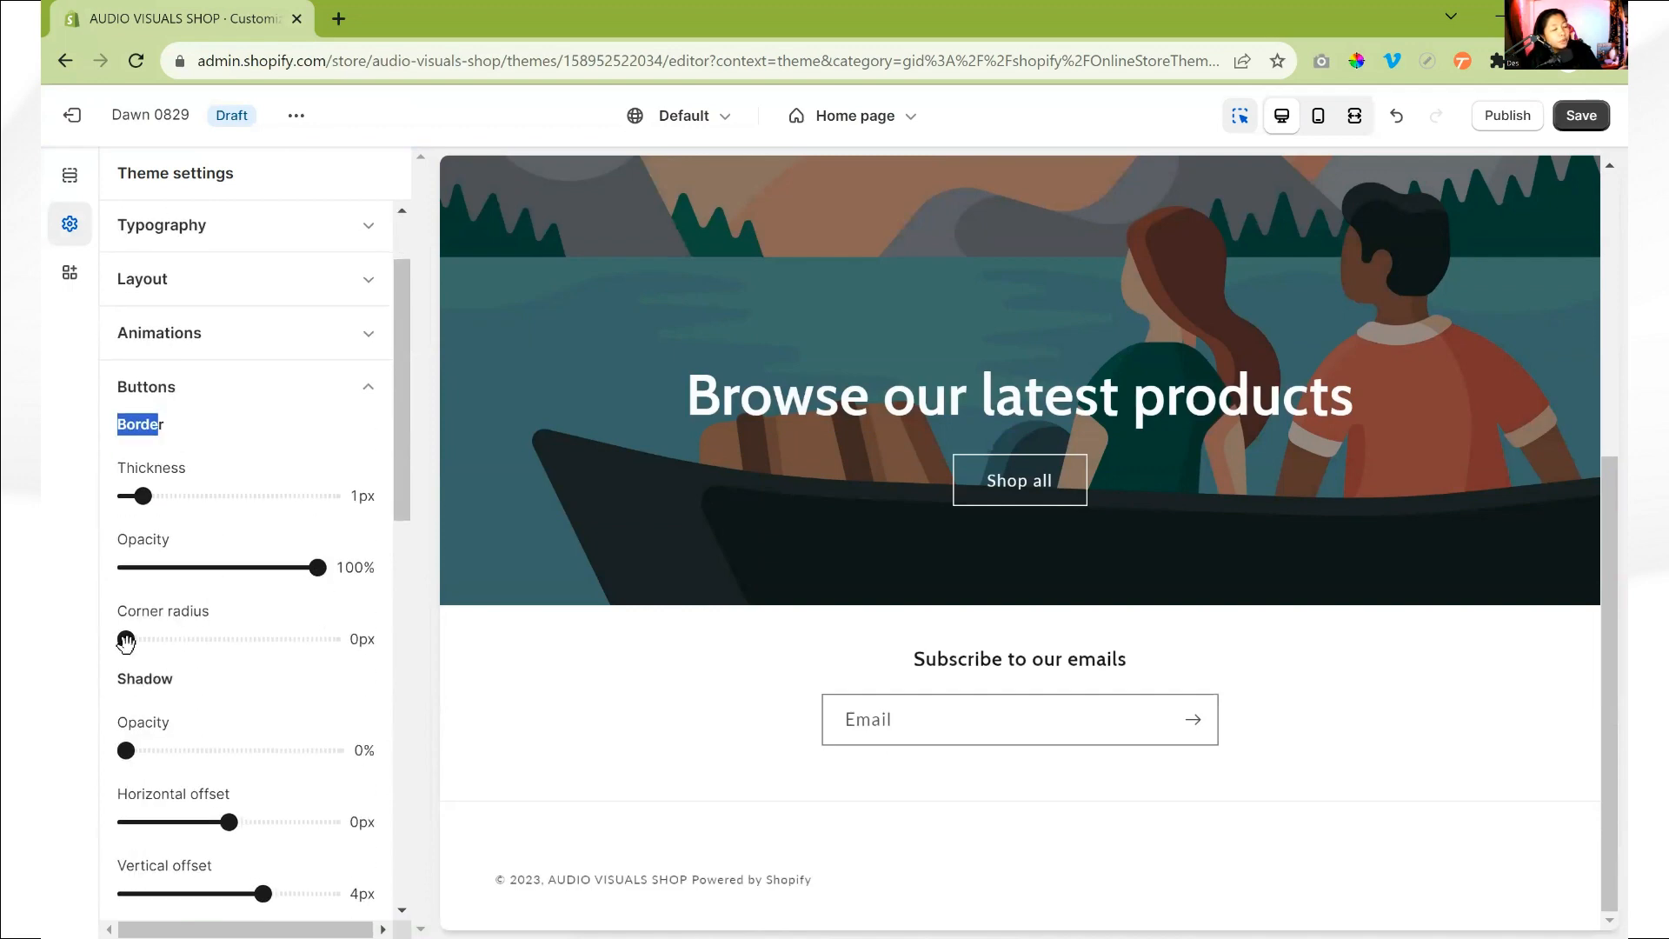
drag(126, 641, 189, 669)
scroll(206, 664, down, 3)
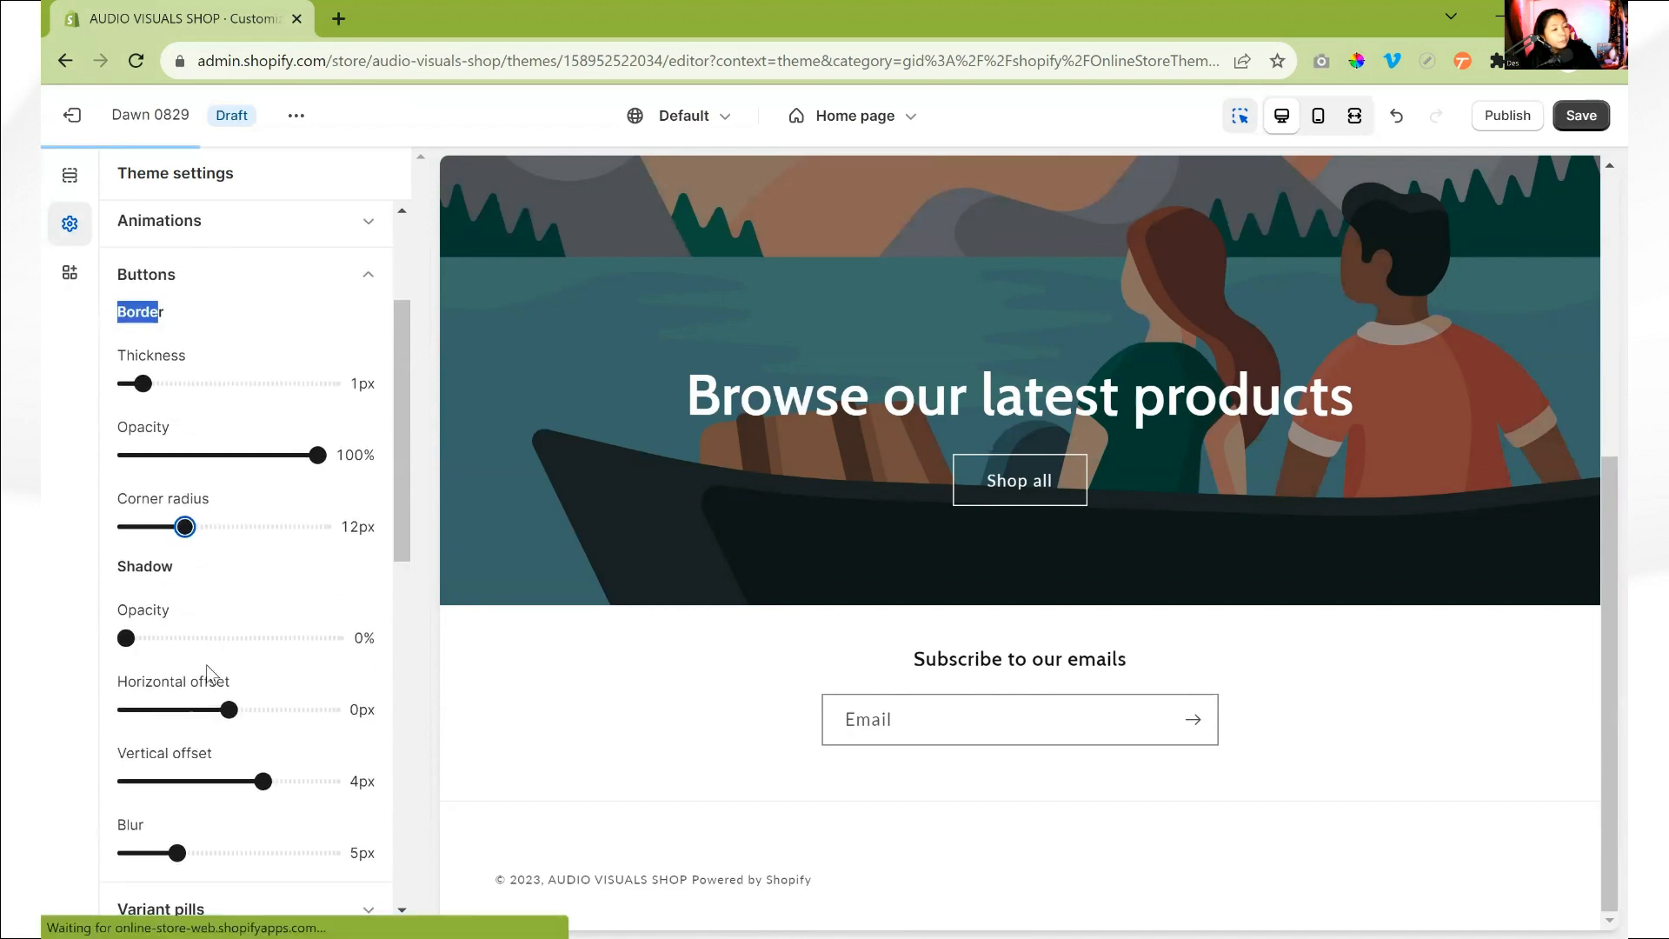
scroll(316, 530, up, 3)
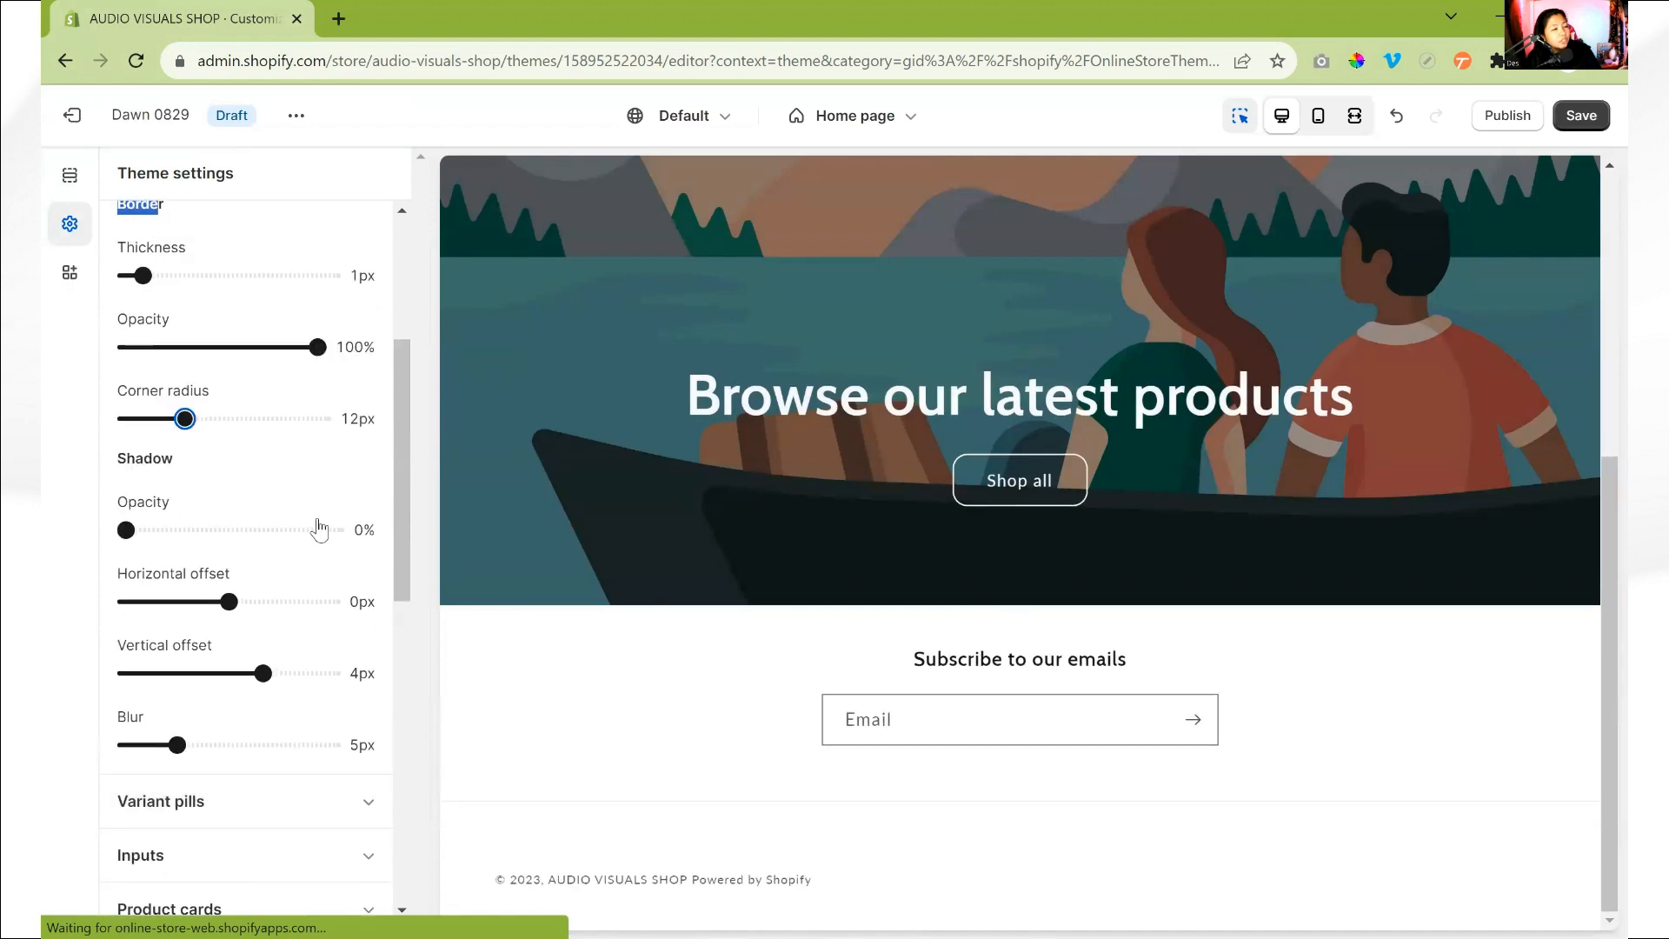
click(362, 276)
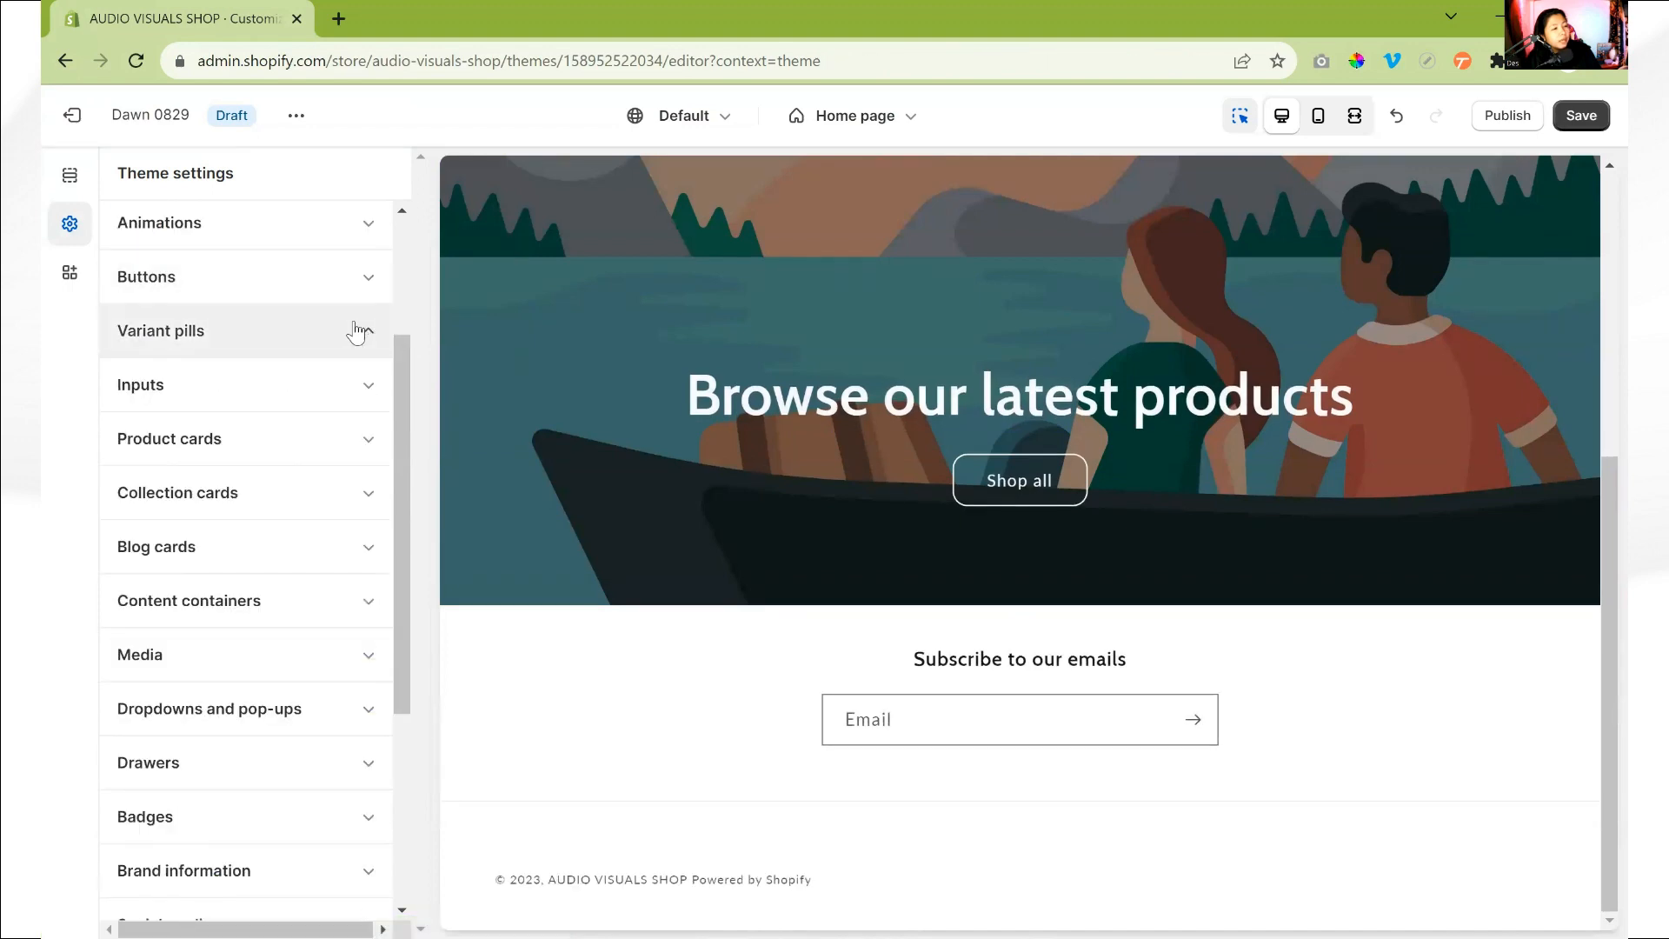
- Set the corner radius of the variant pills to 12px, matching the buttons
click(358, 329)
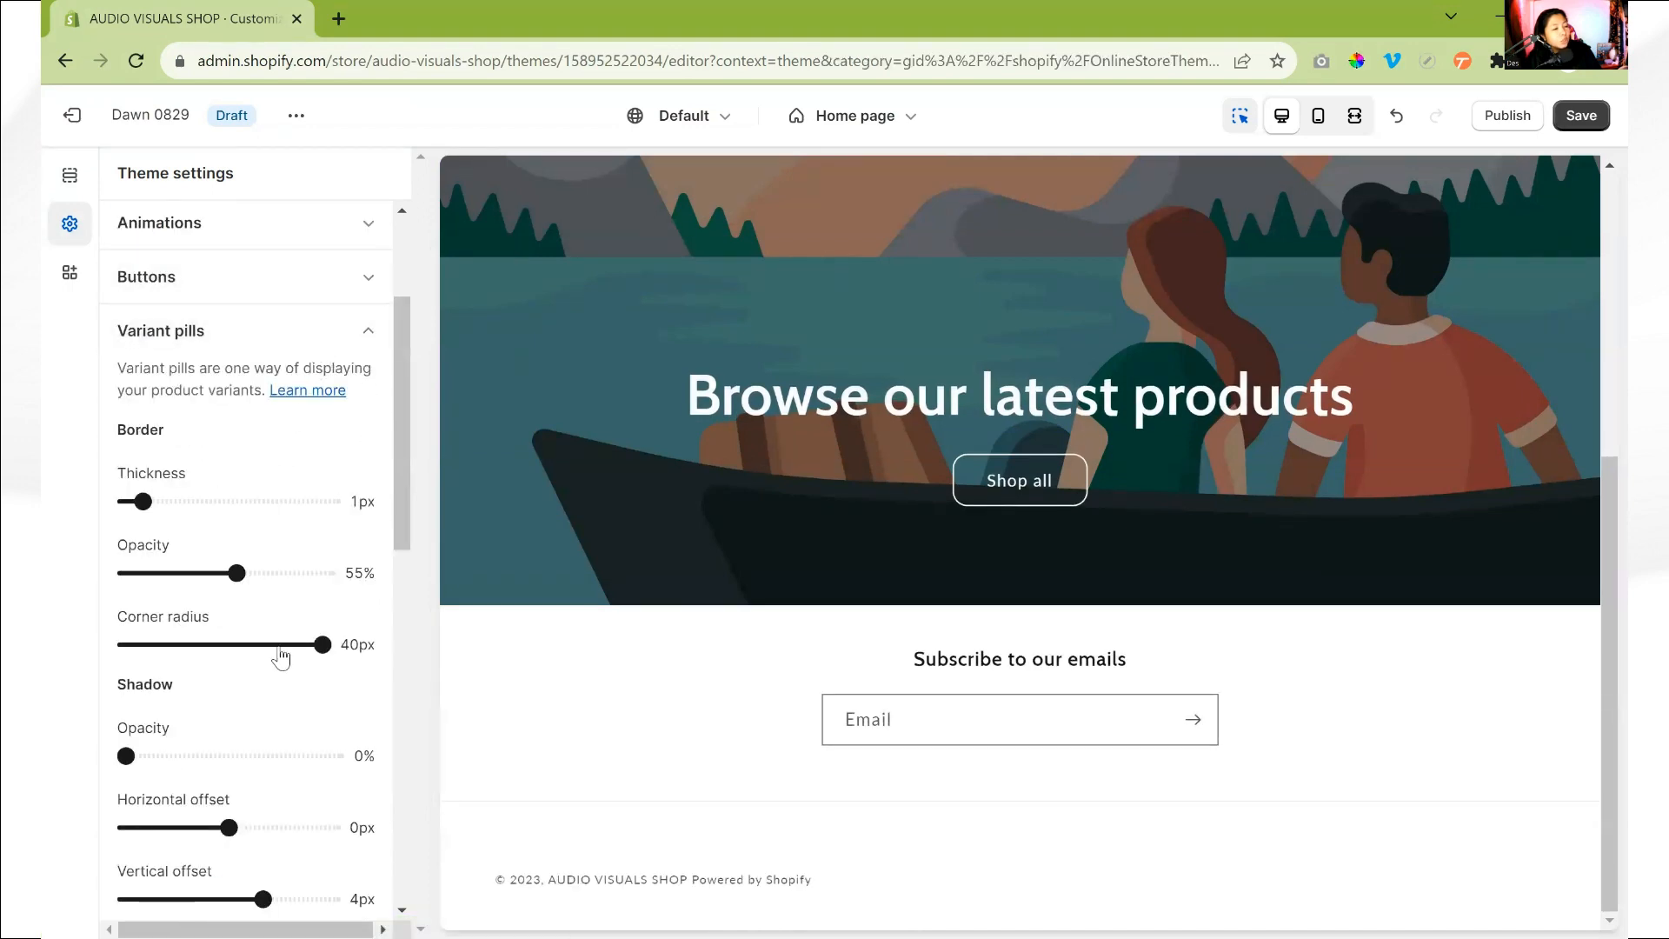
drag(319, 645, 186, 648)
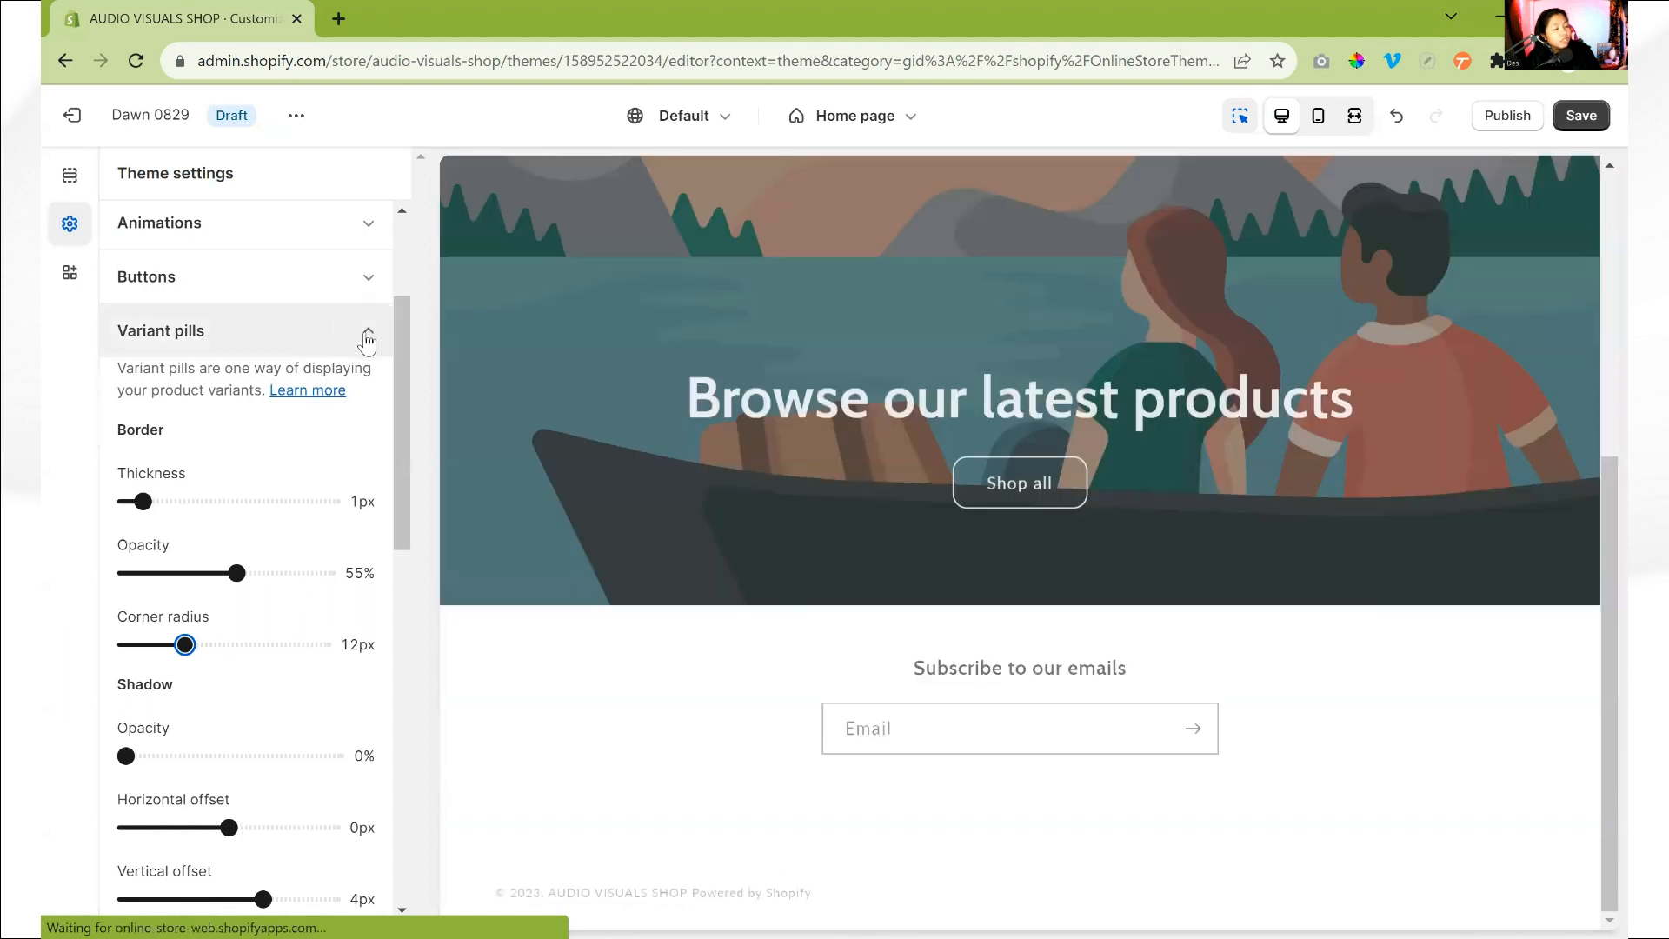
click(365, 332)
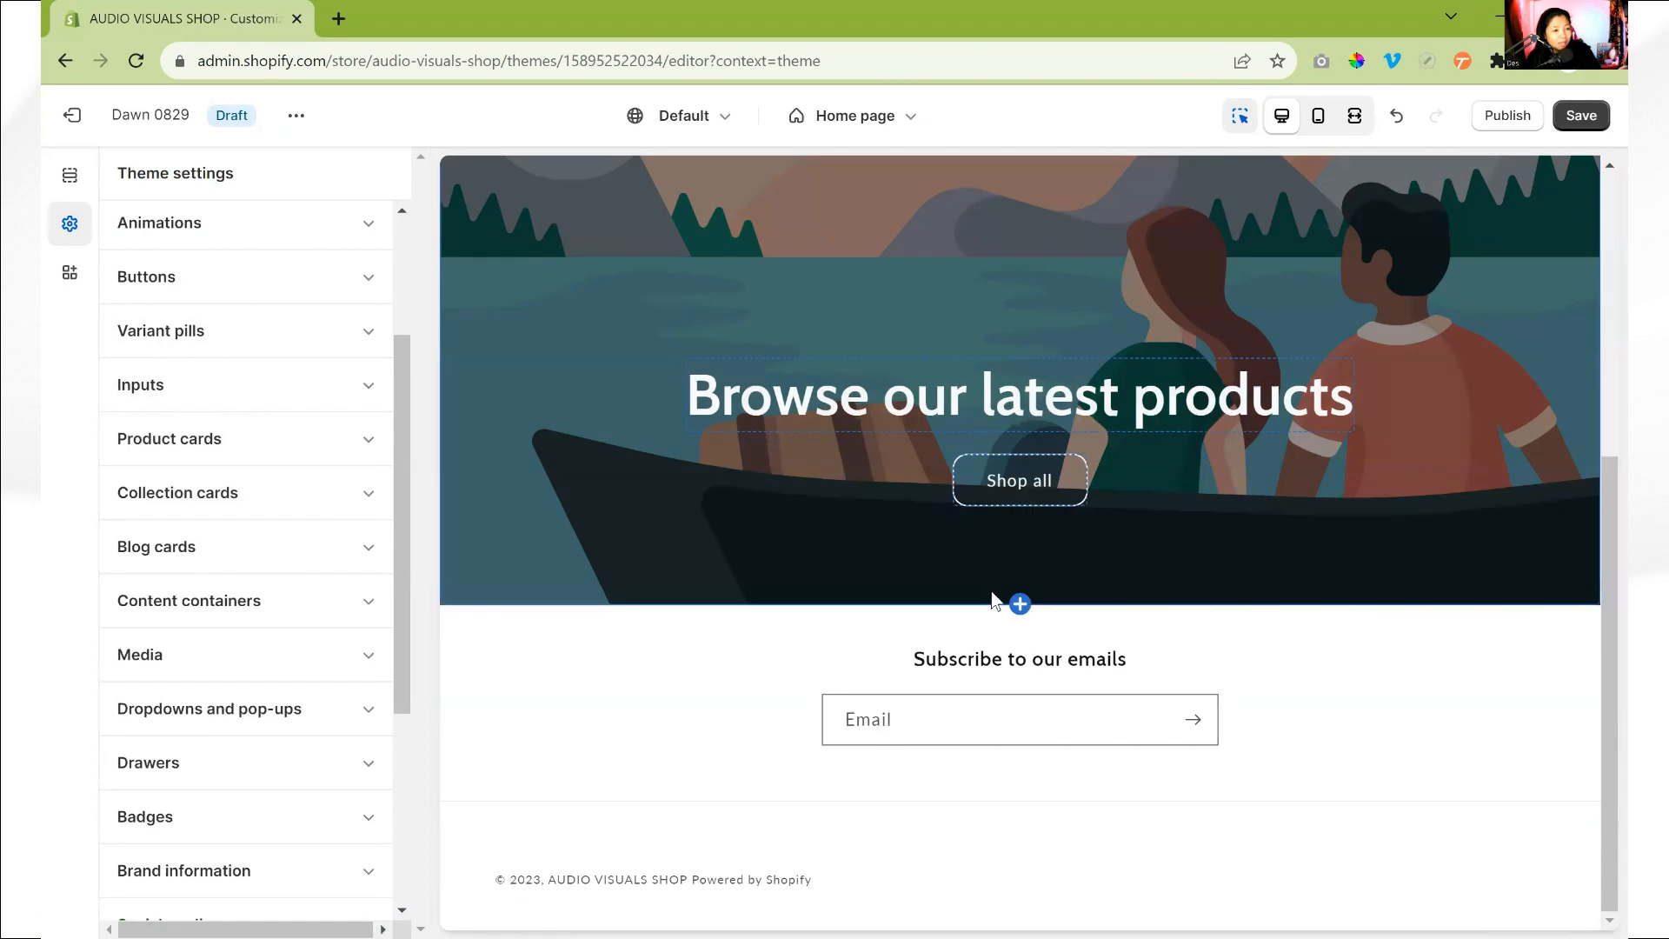
- Examine the Image banner section's settings and its Shop all button in the home page preview
click(947, 474)
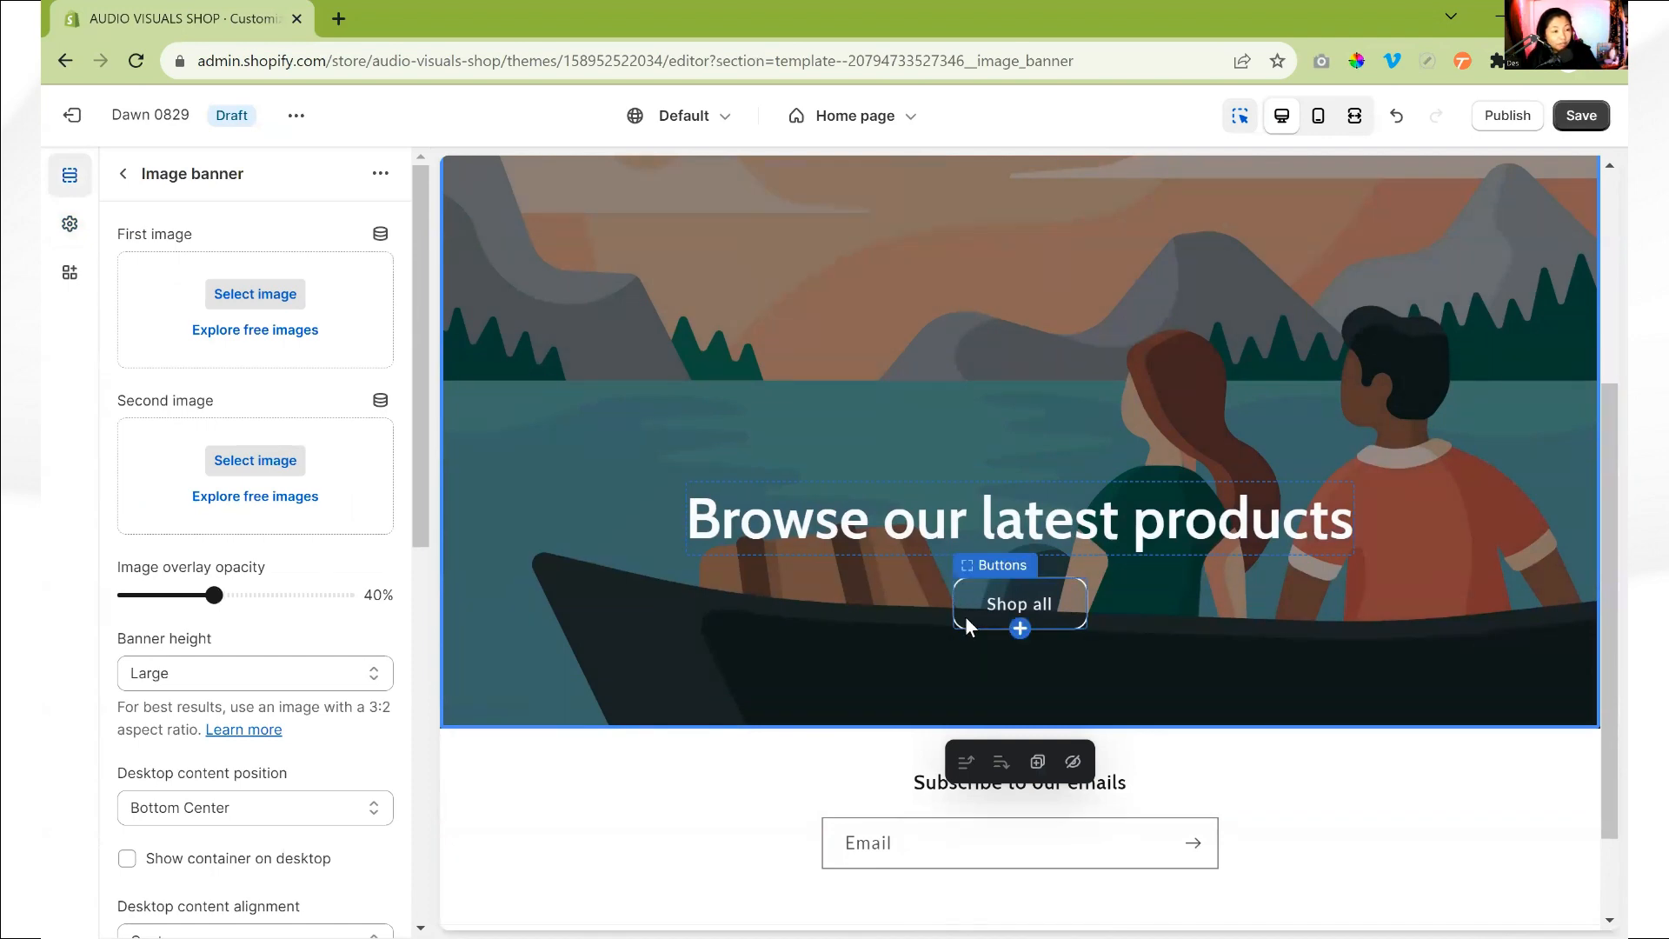
click(122, 174)
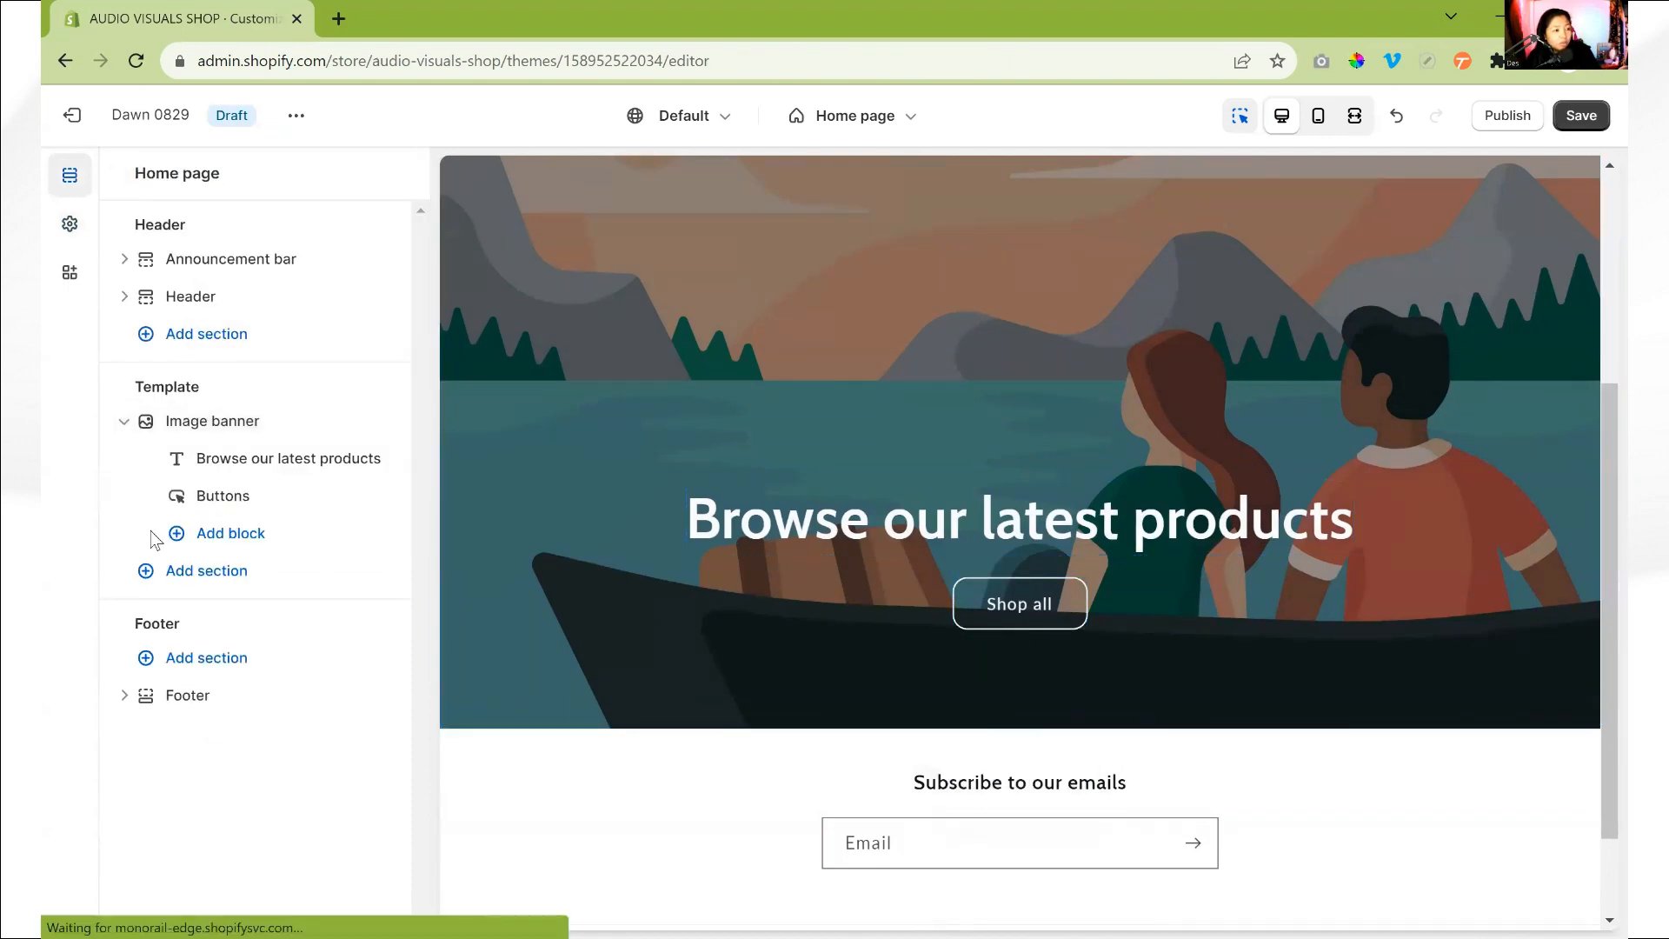
click(71, 225)
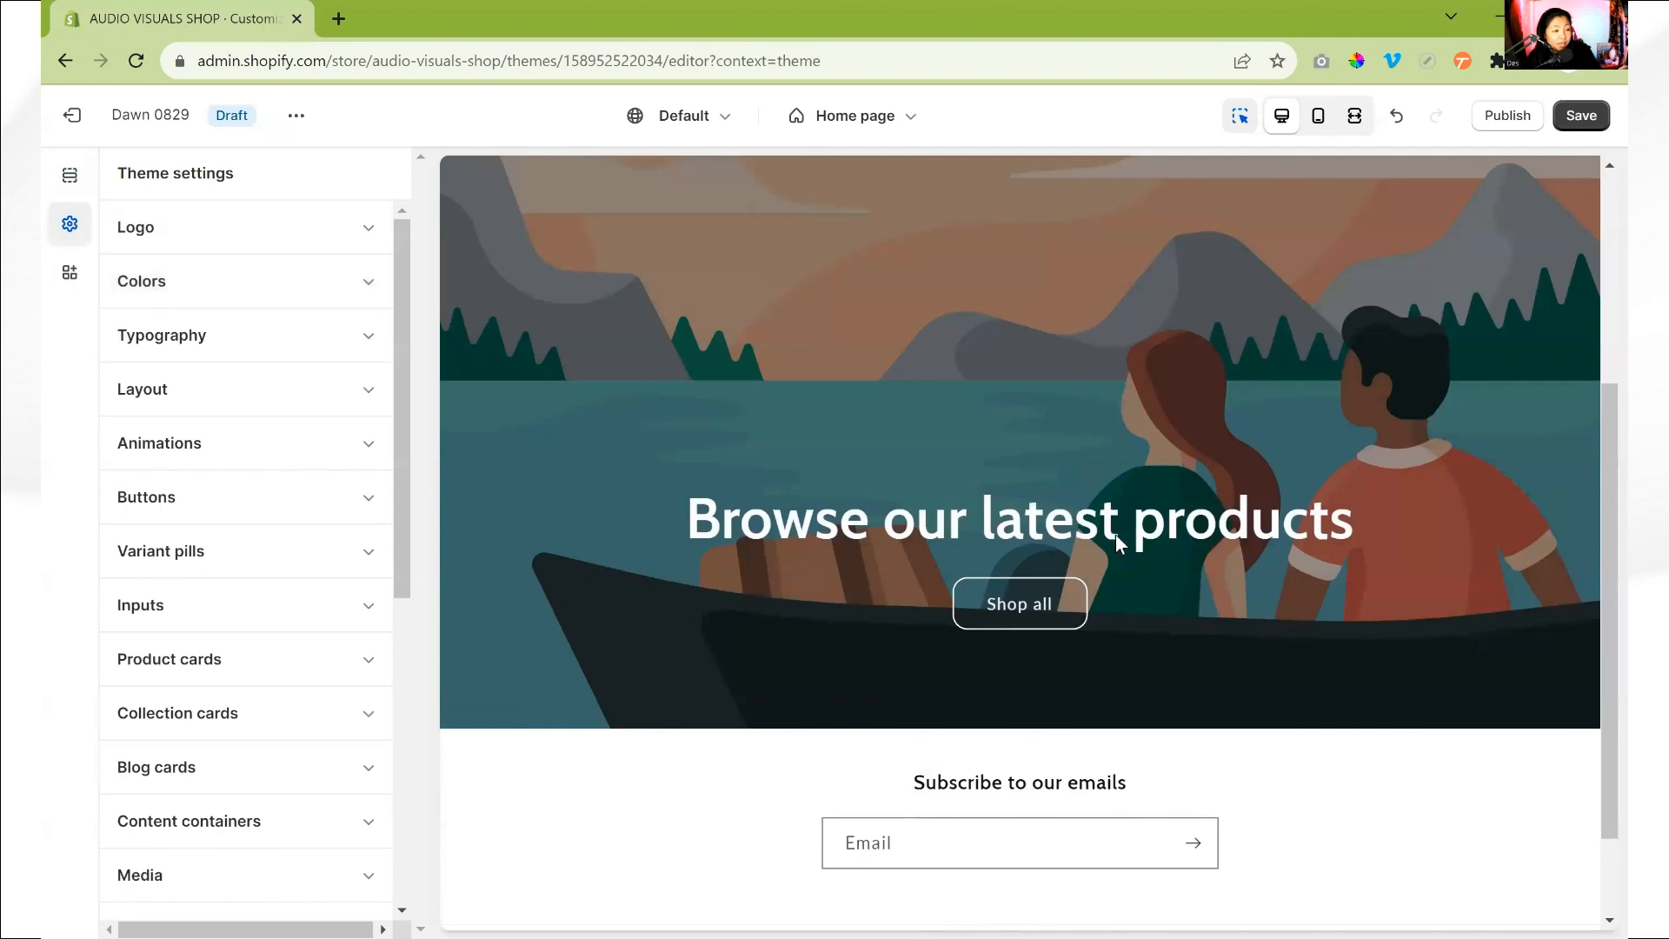
click(1193, 619)
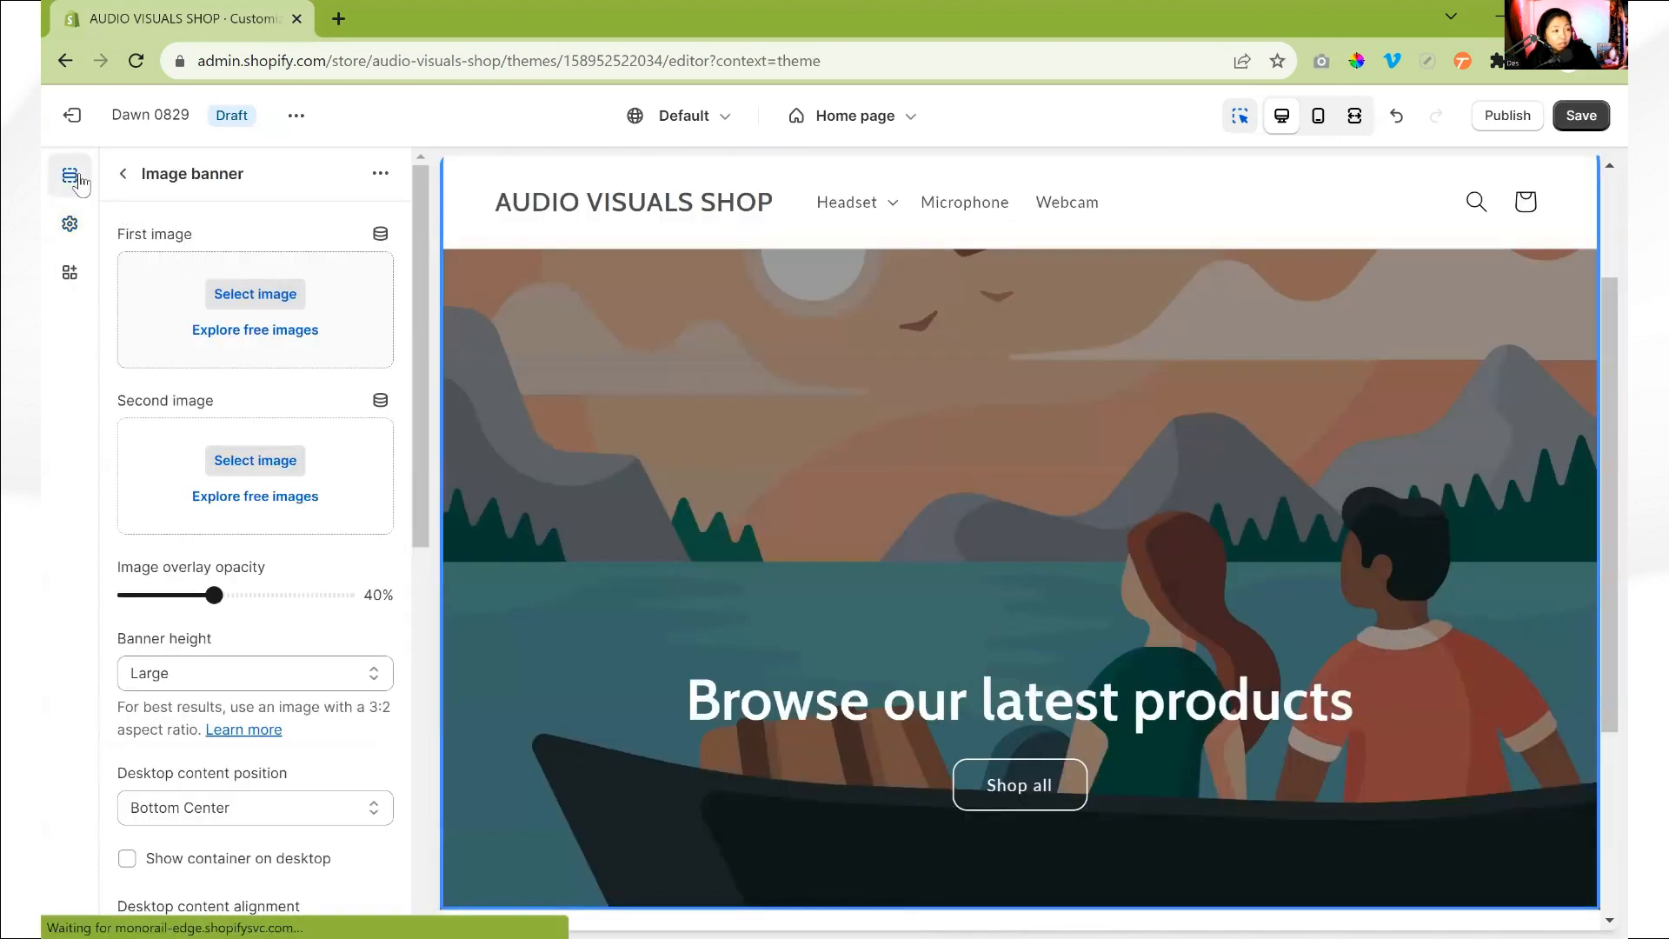
scroll(982, 682, down, 1)
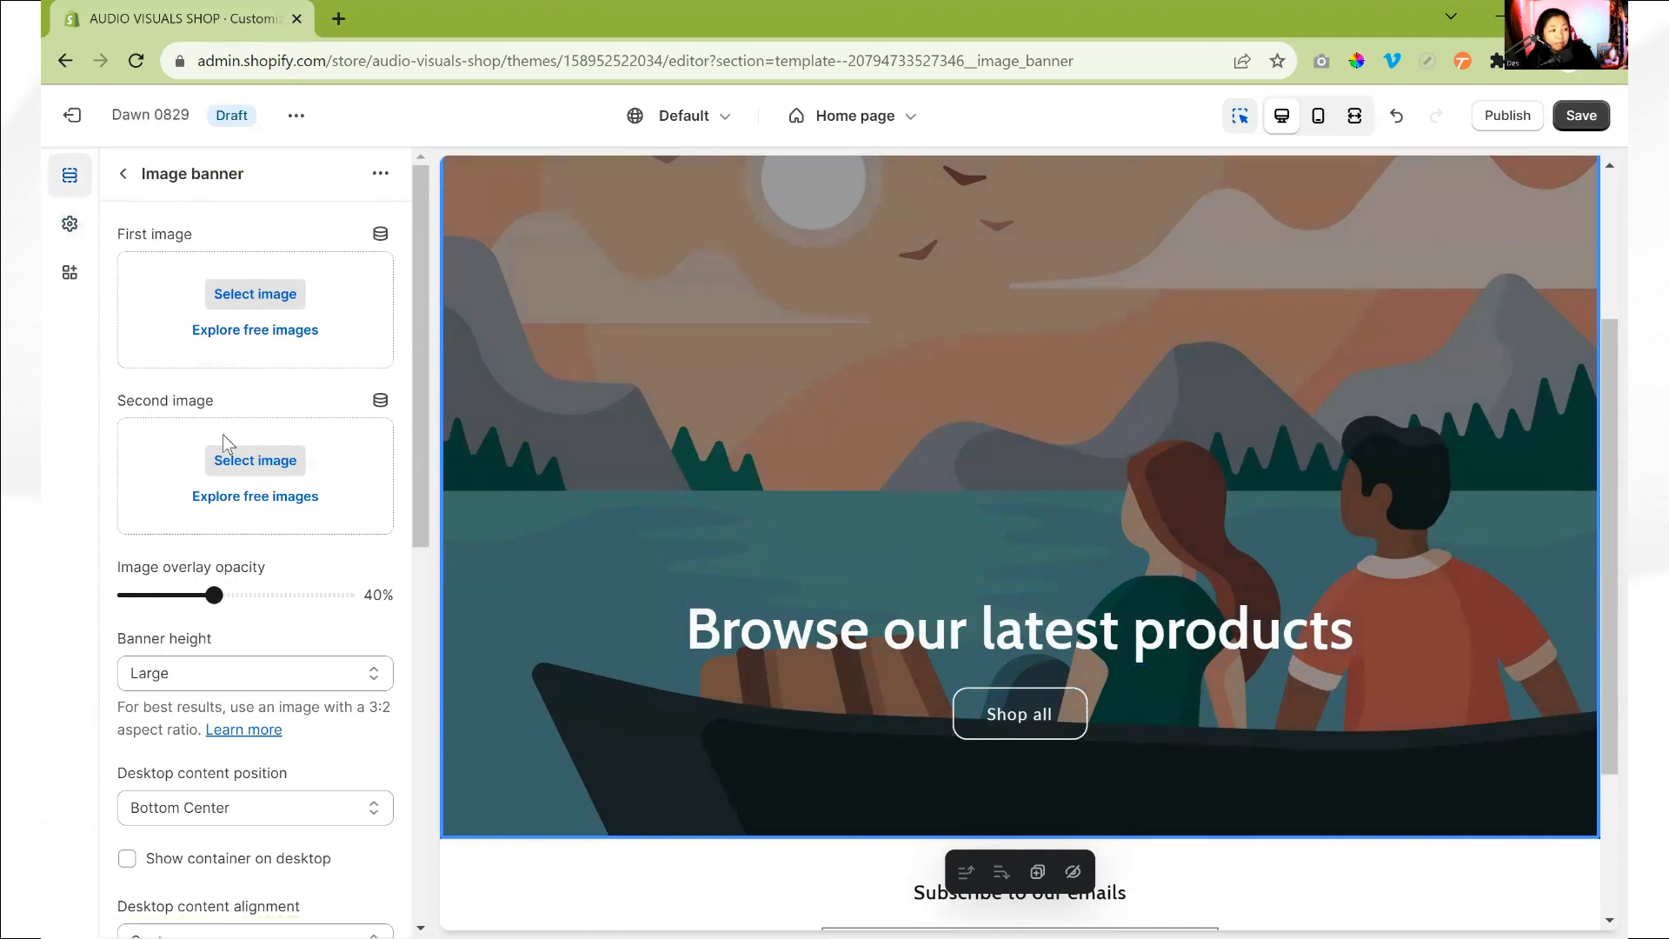
- Try corner radii of 0px and 40px on the theme's buttons, and set the radius back to 12px
click(70, 224)
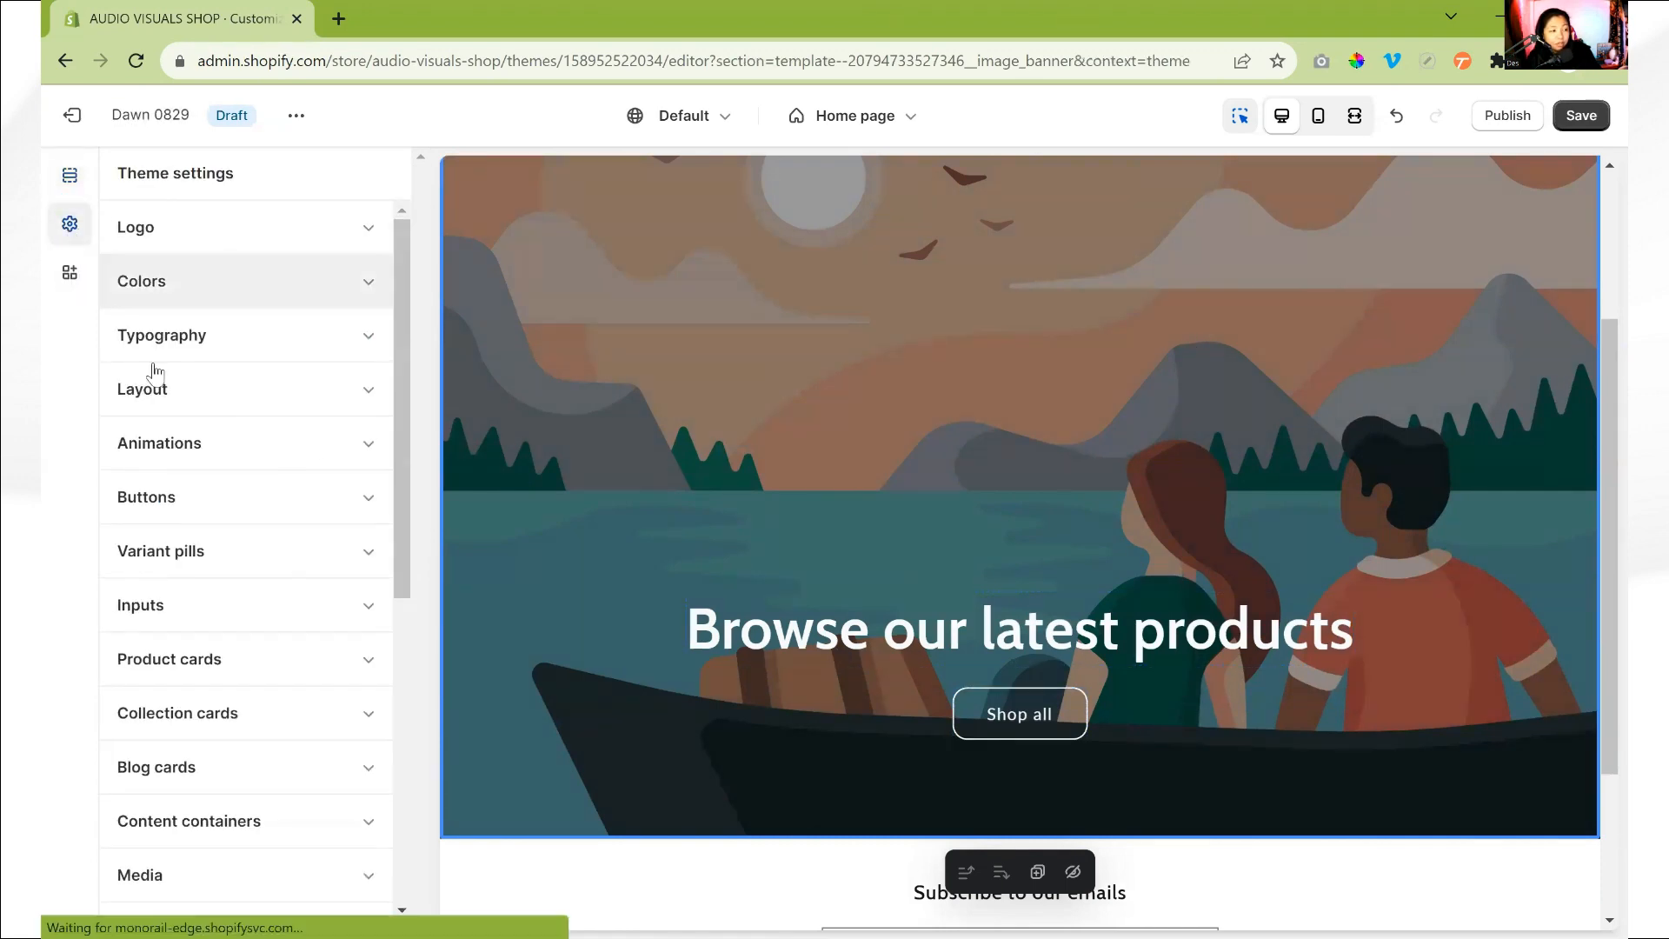
scroll(202, 431, down, 4)
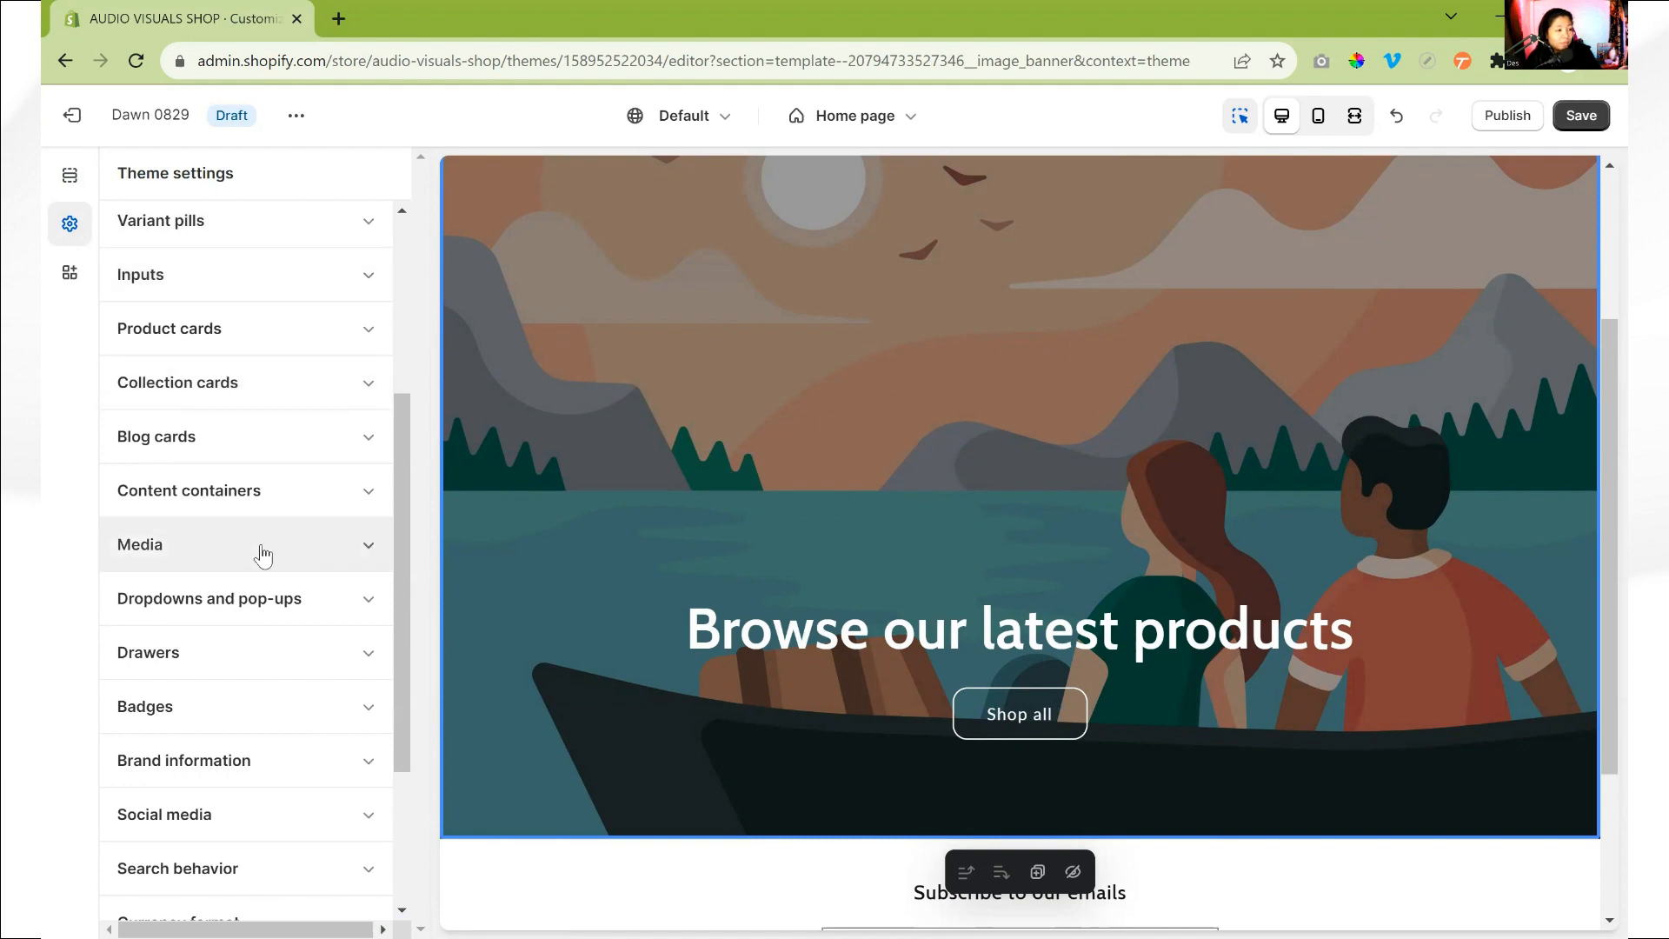
scroll(228, 477, up, 2)
scroll(235, 469, up, 1)
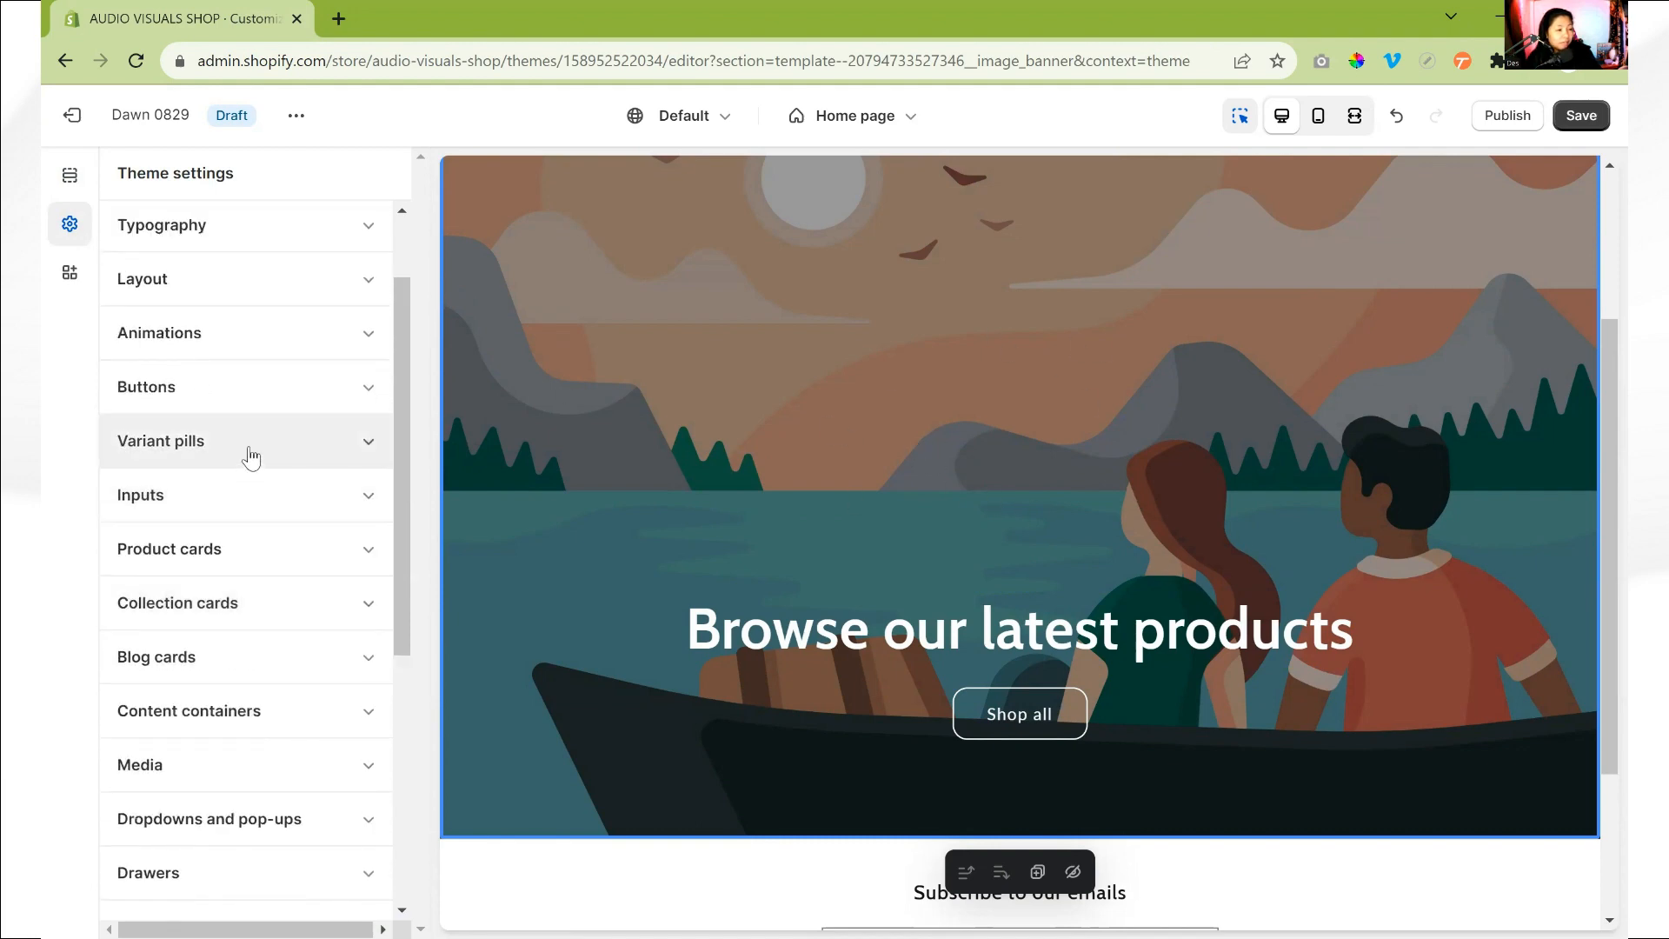
click(251, 457)
click(233, 405)
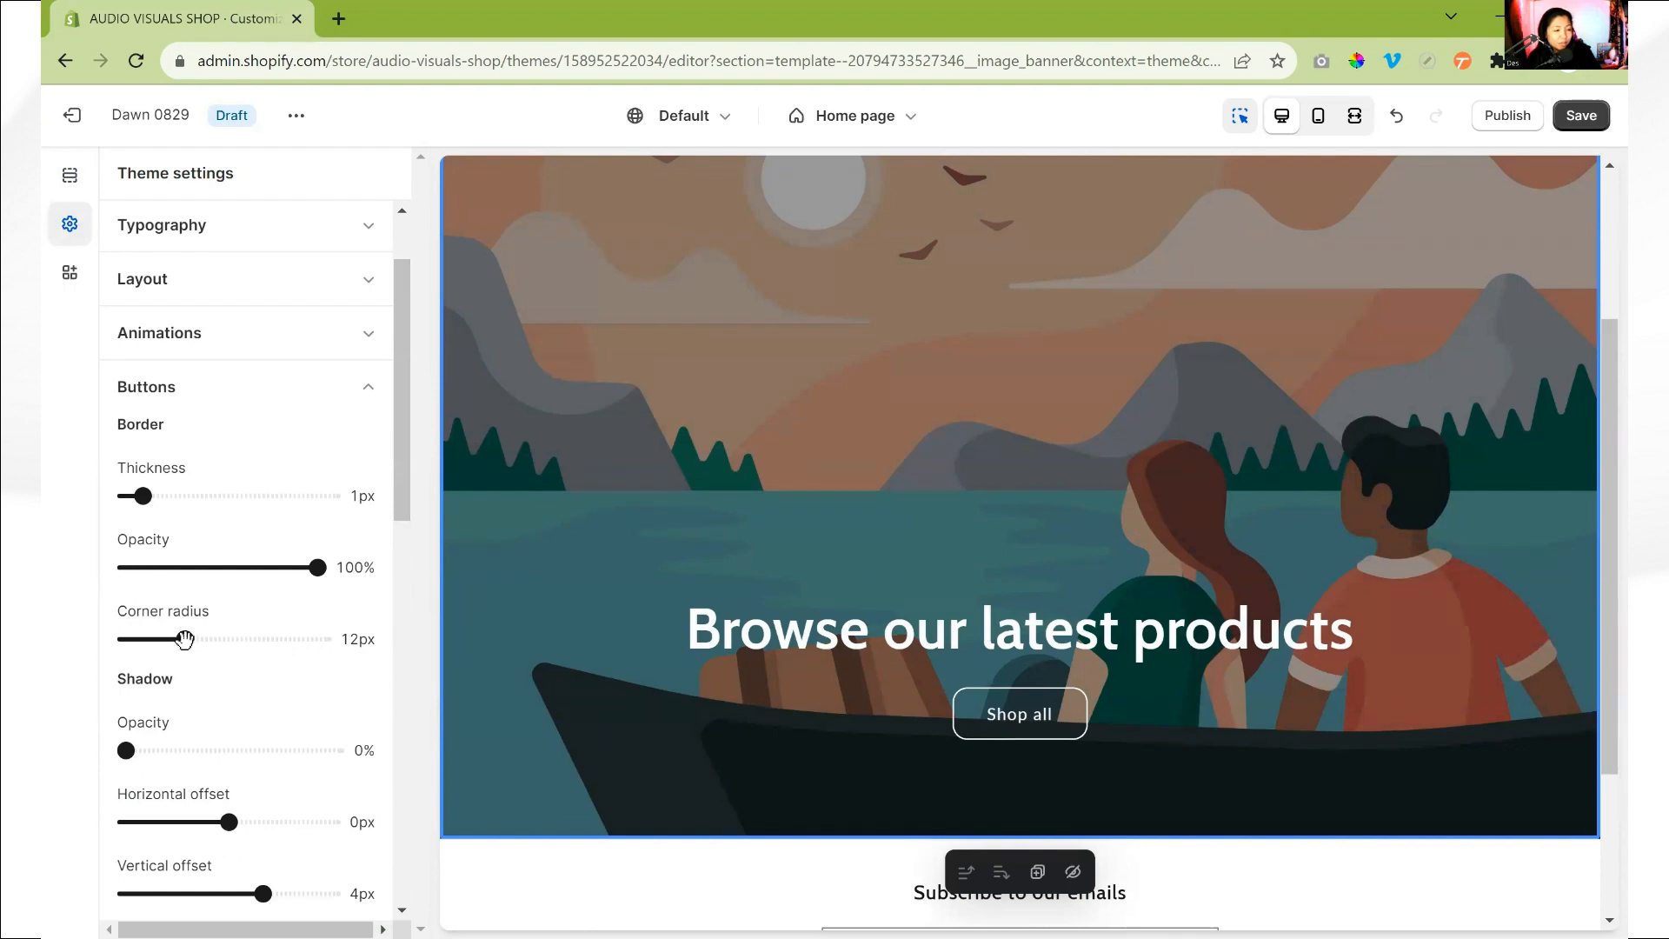
drag(184, 639, 122, 642)
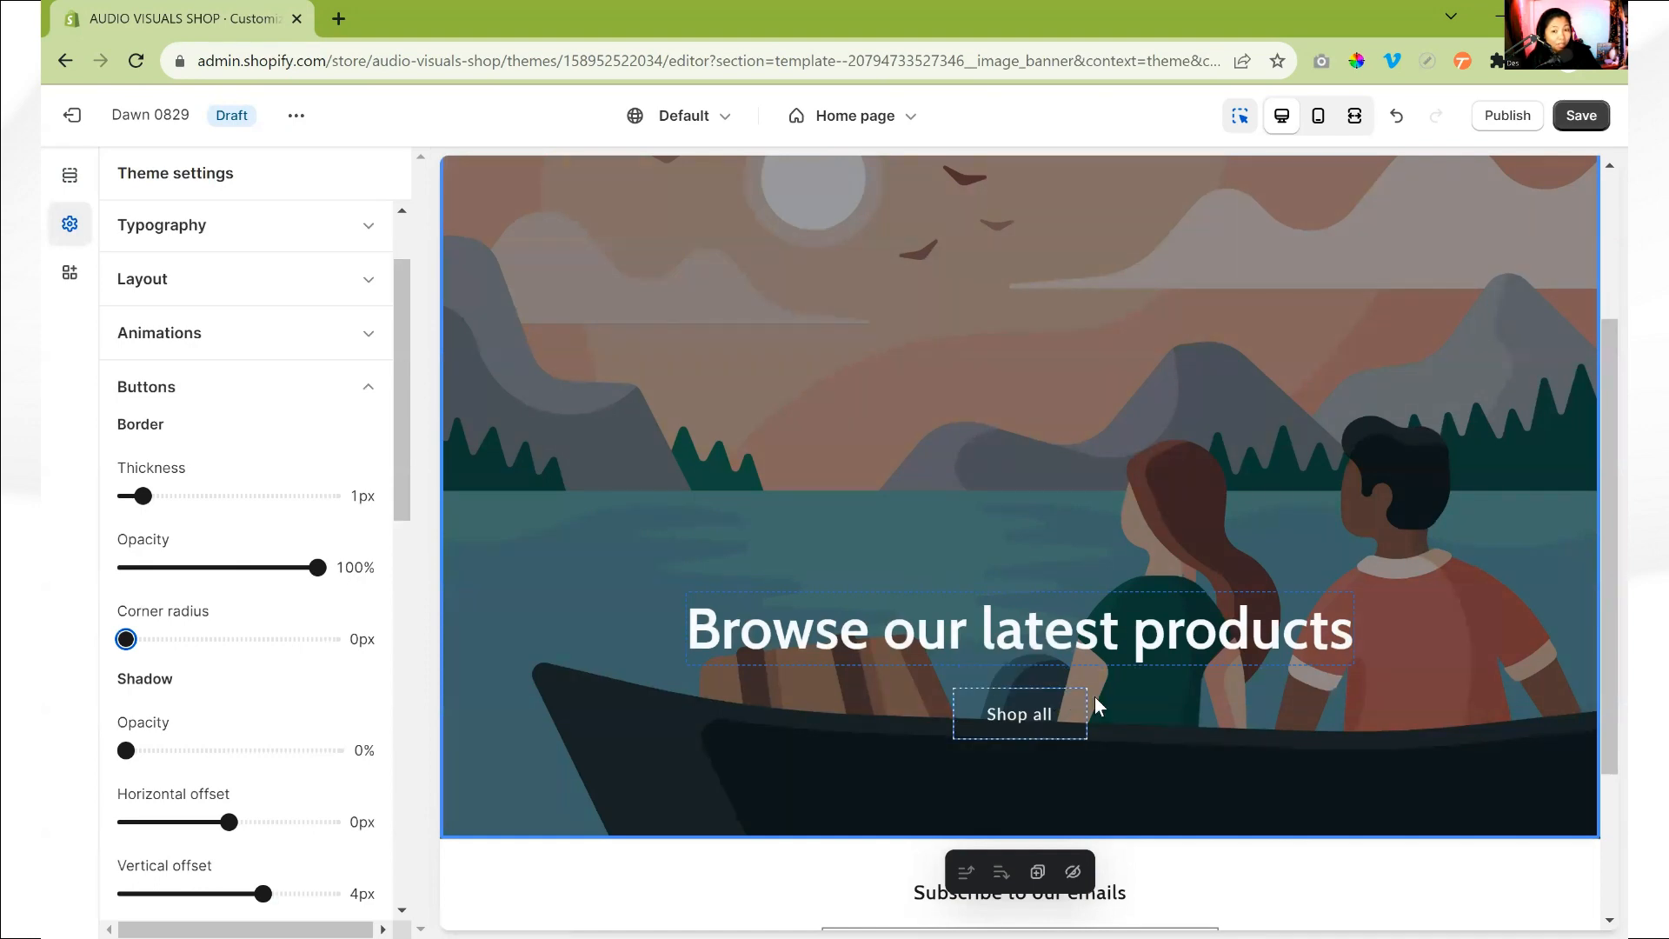
drag(126, 639, 183, 653)
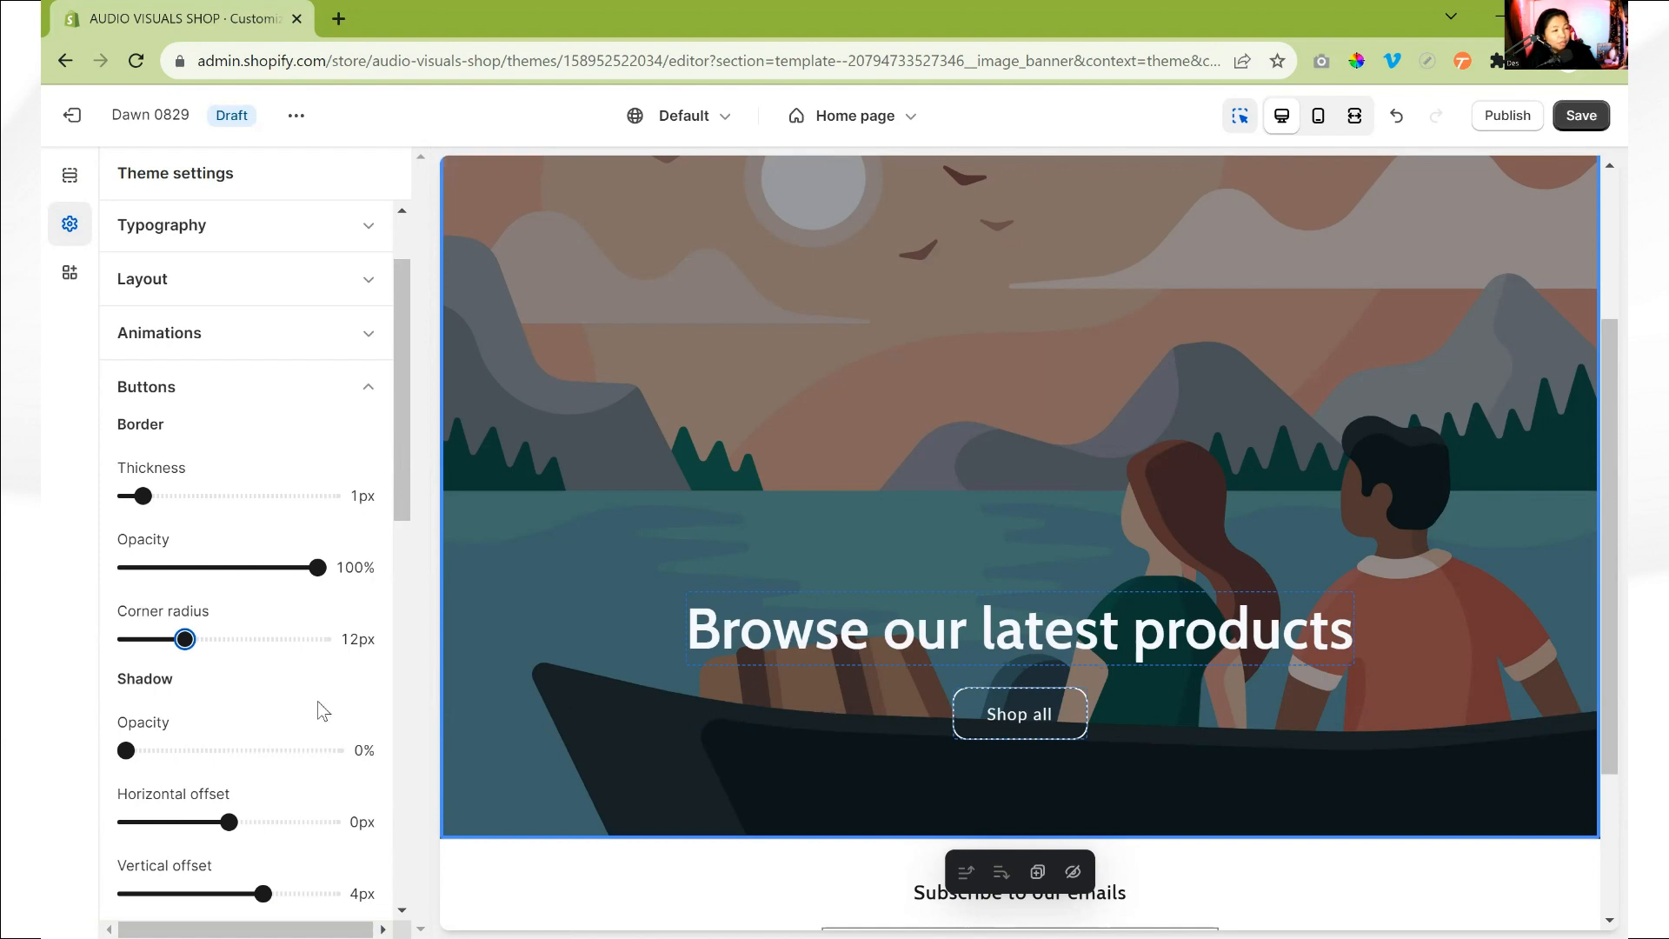
drag(185, 639, 339, 652)
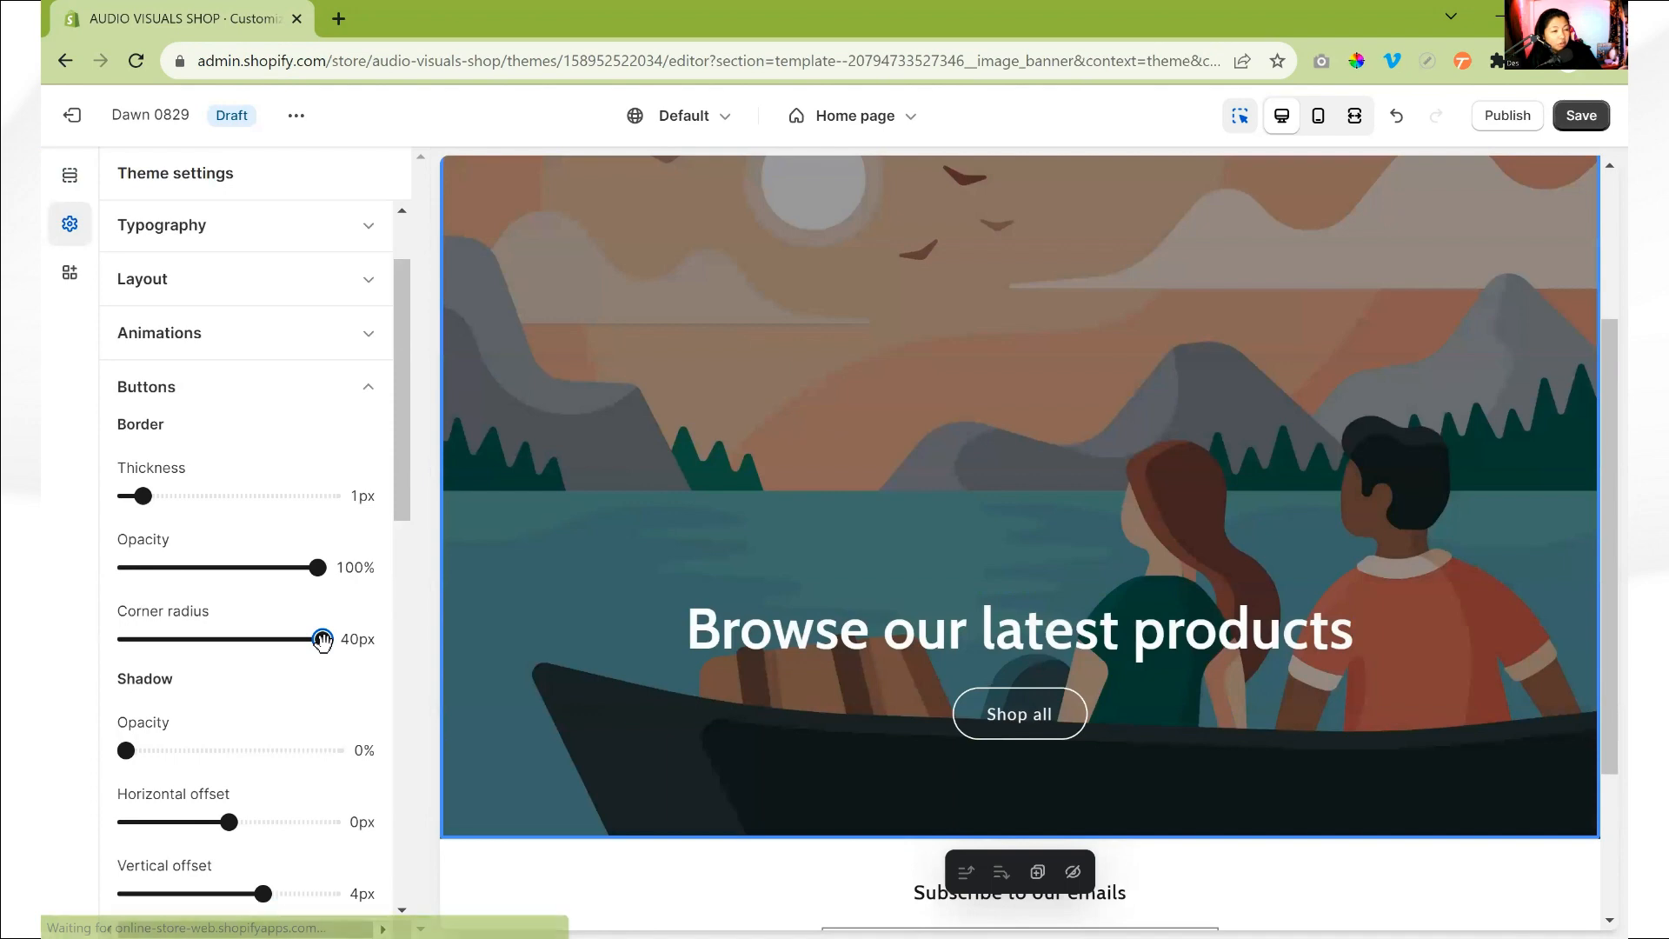
drag(323, 642, 185, 649)
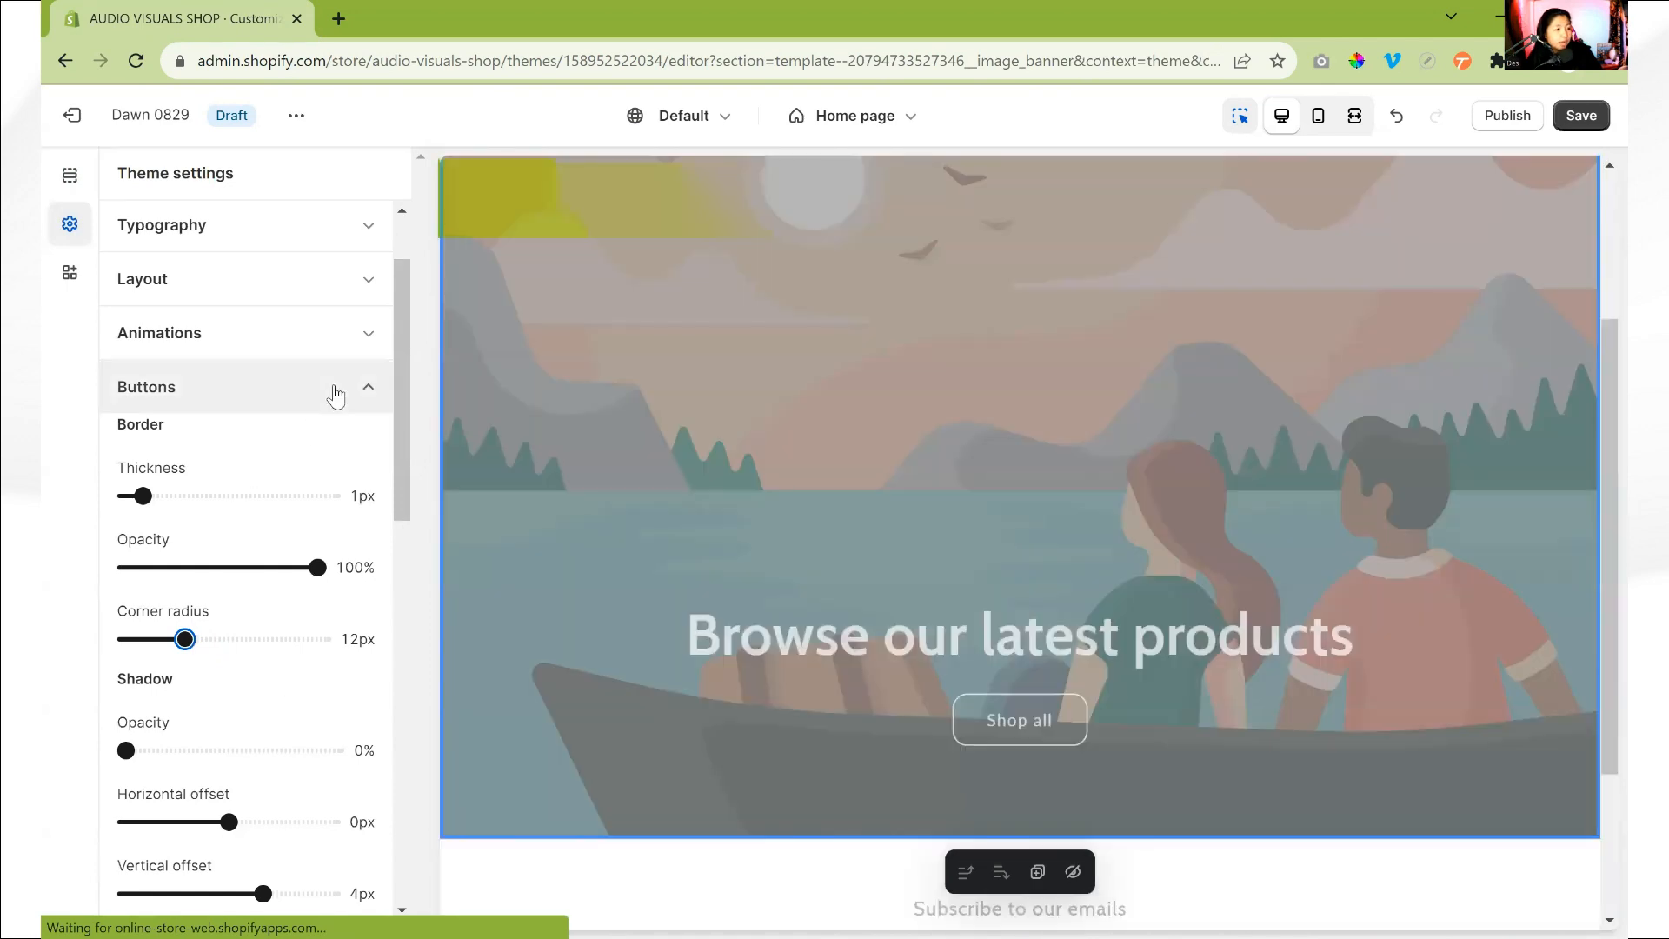
click(335, 390)
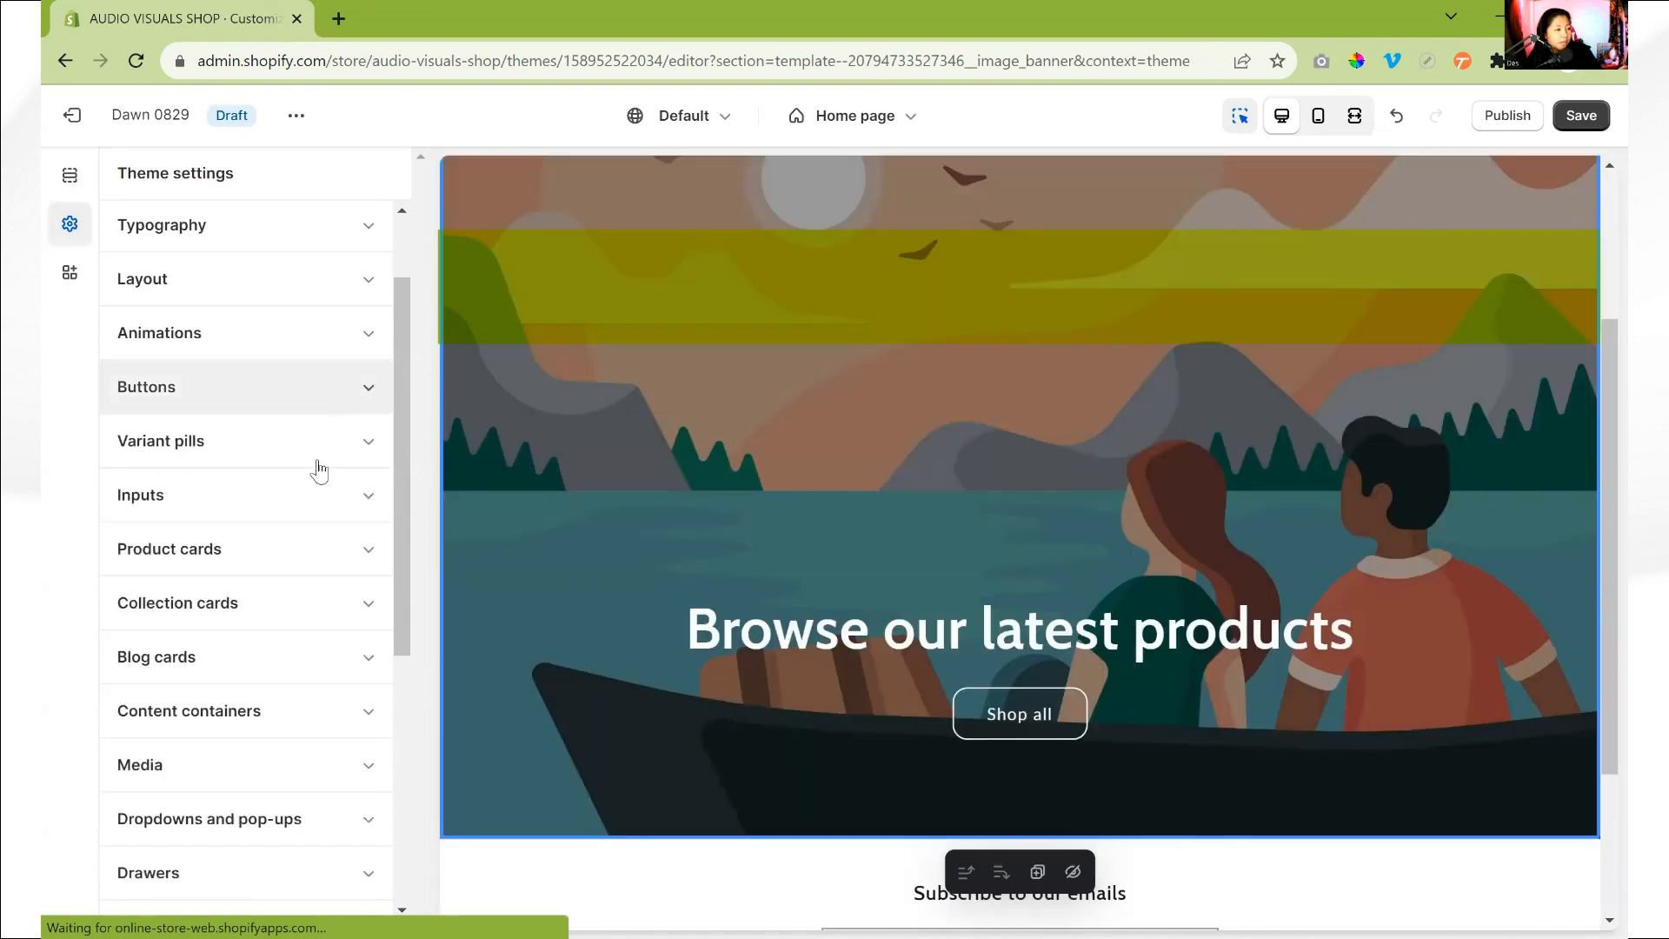
- Set the corner radius of the theme's input fields to 12px
click(299, 510)
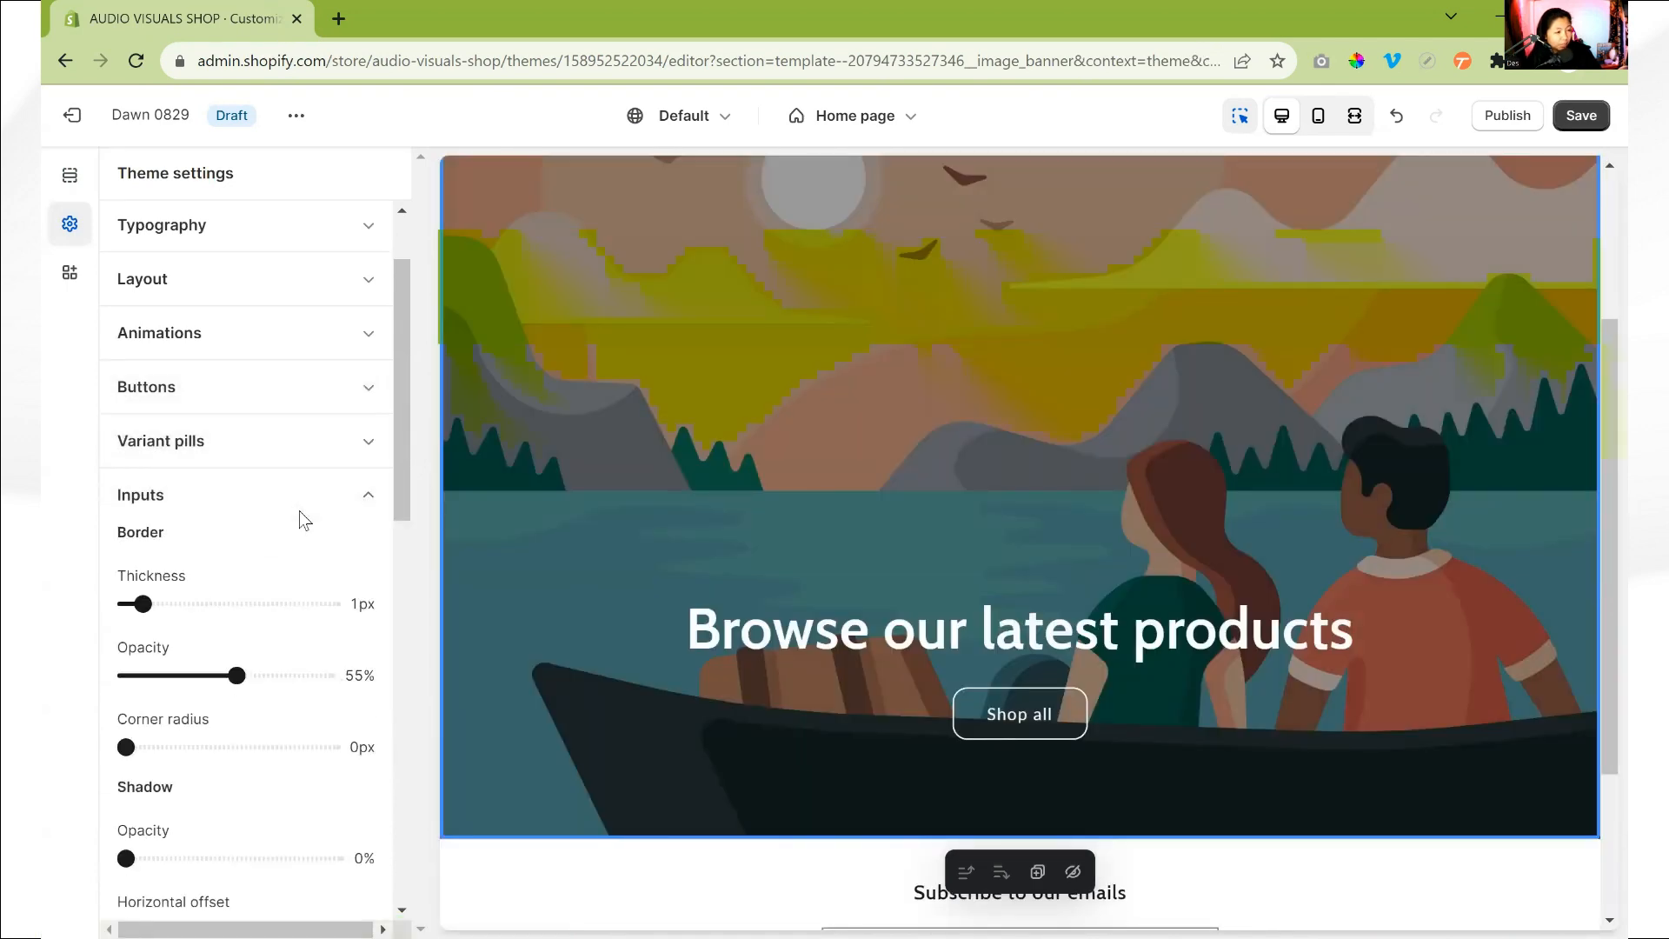
scroll(870, 748, down, 3)
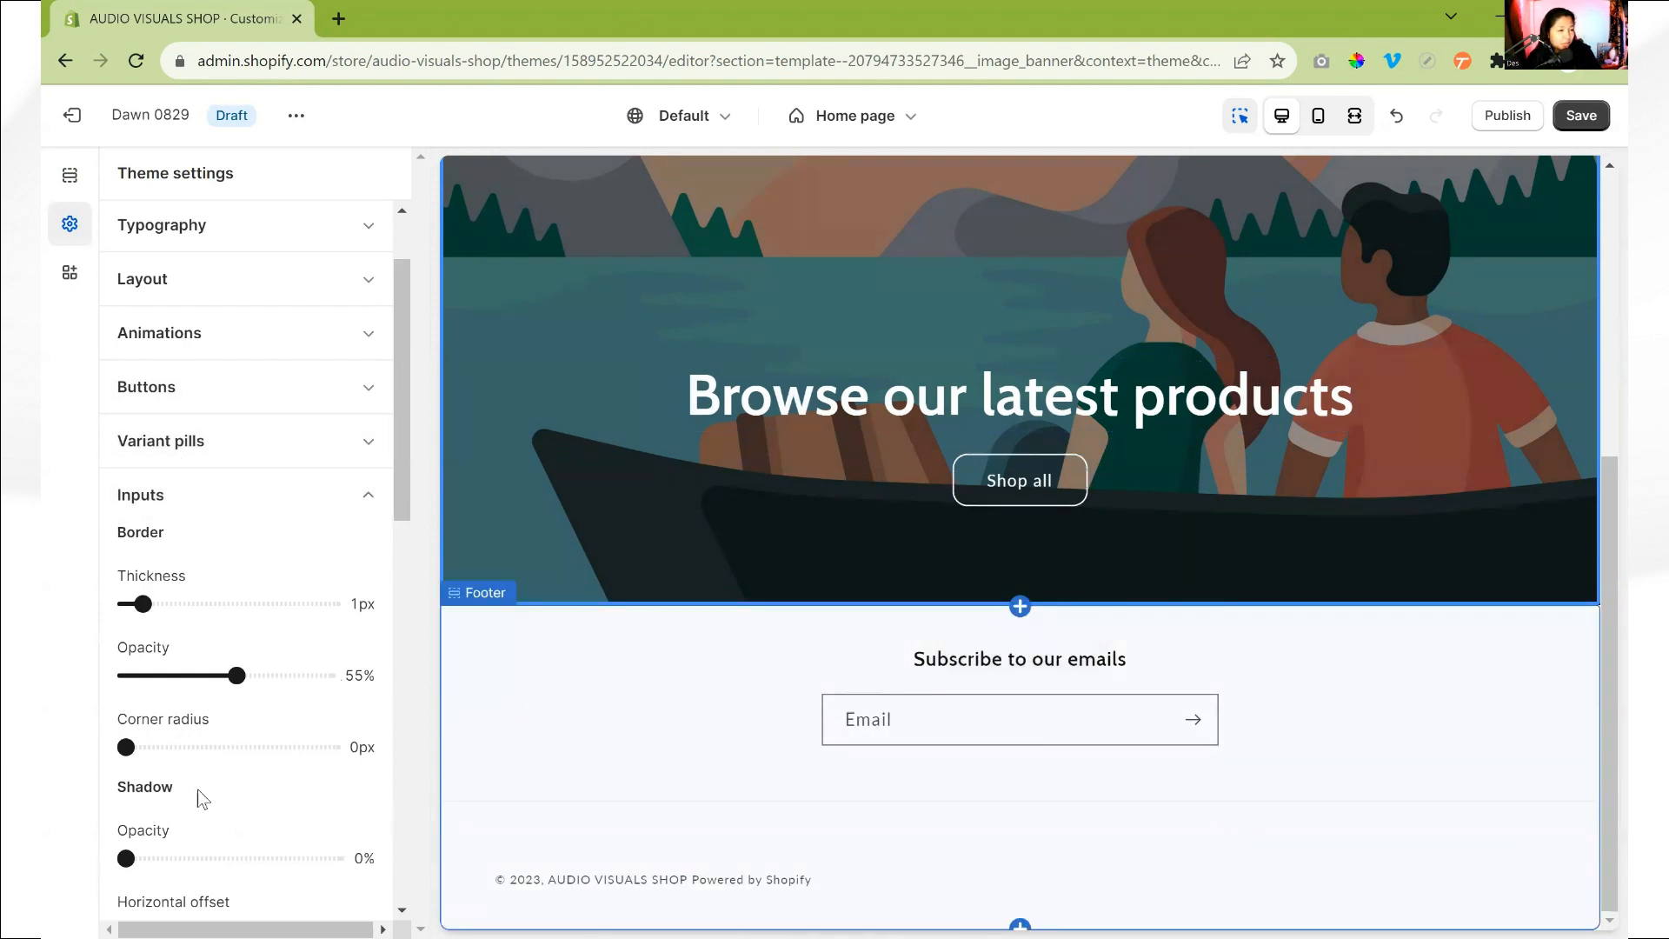
drag(126, 748, 184, 748)
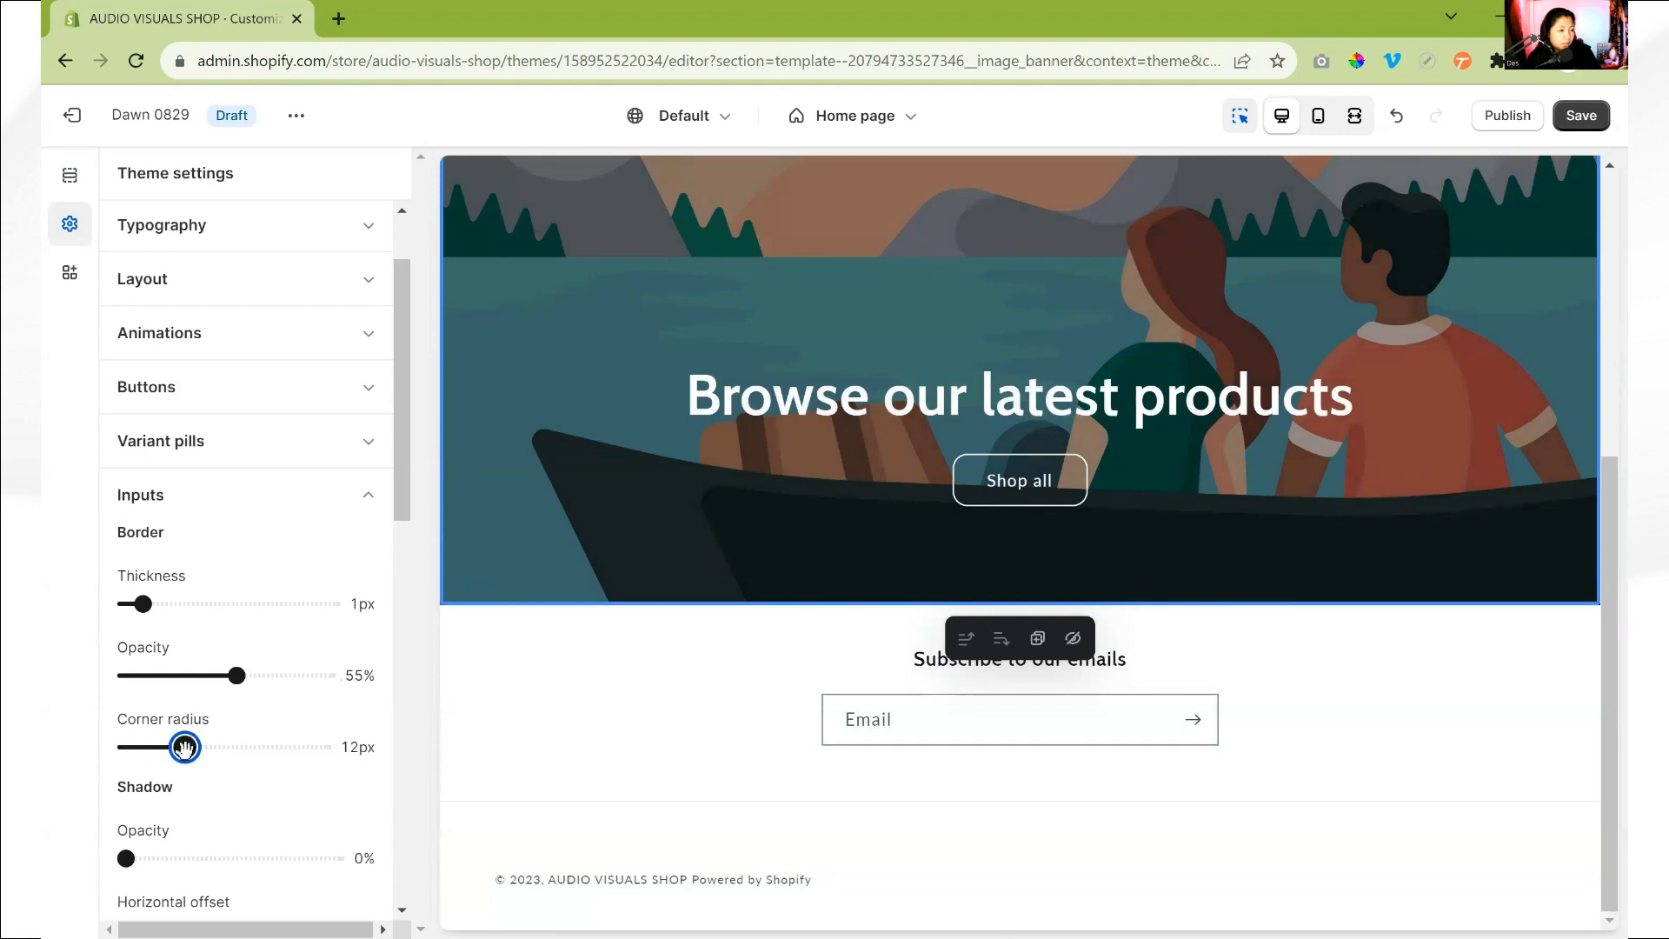
click(252, 492)
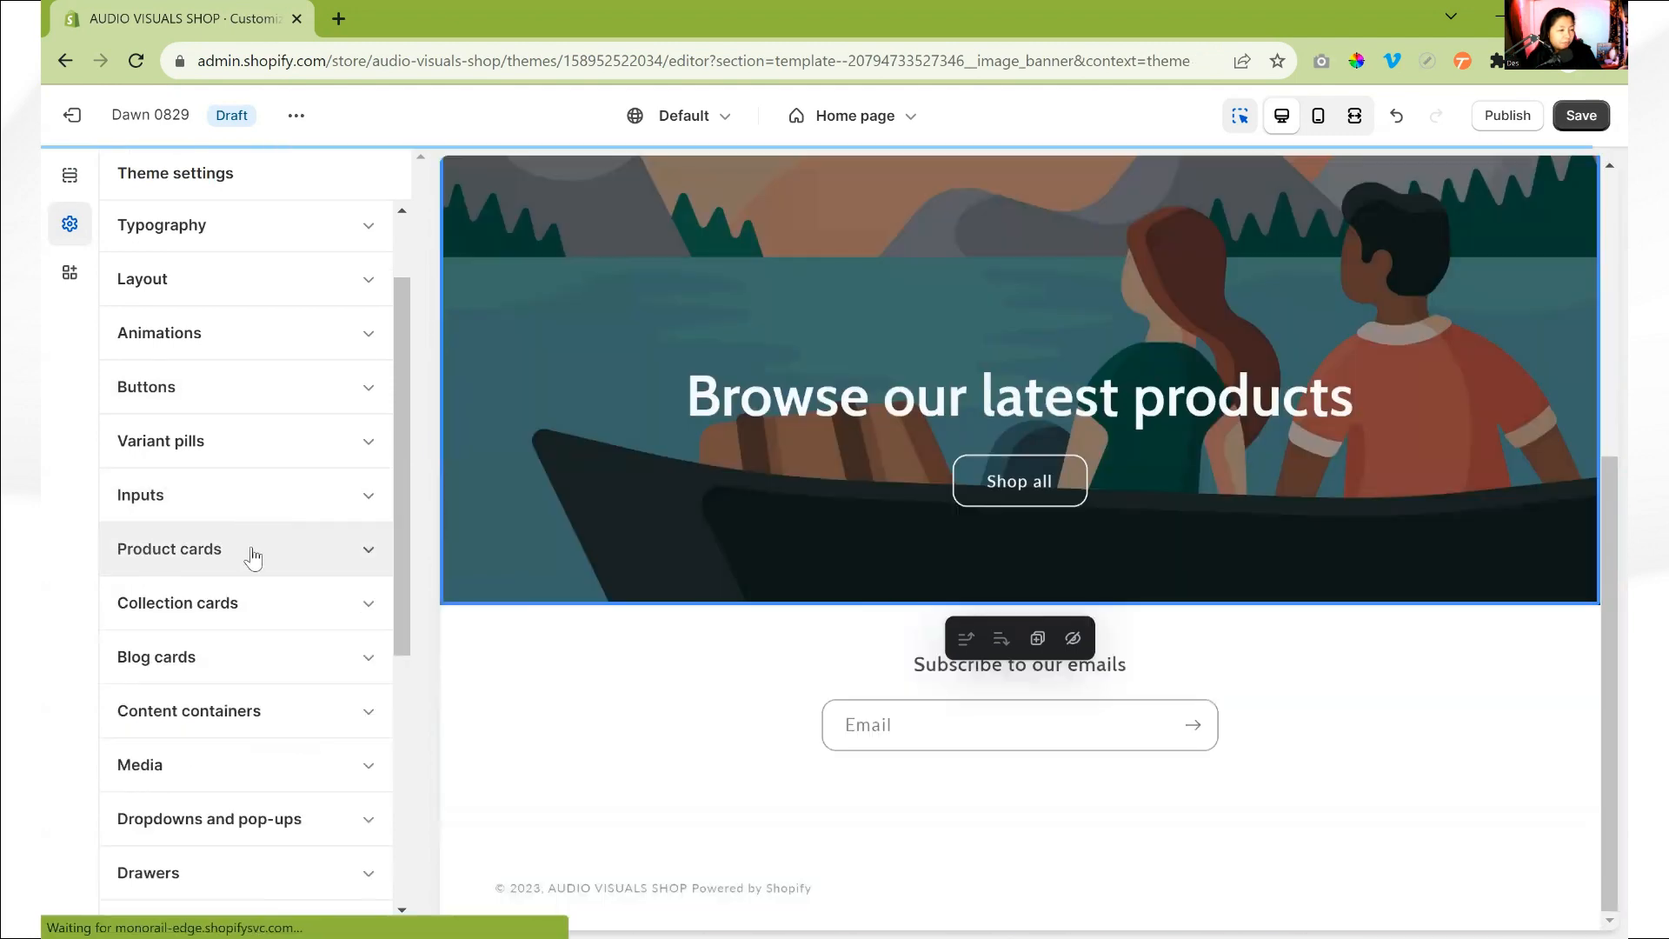
- Set the border corner radius of the product cards to 12px
click(250, 549)
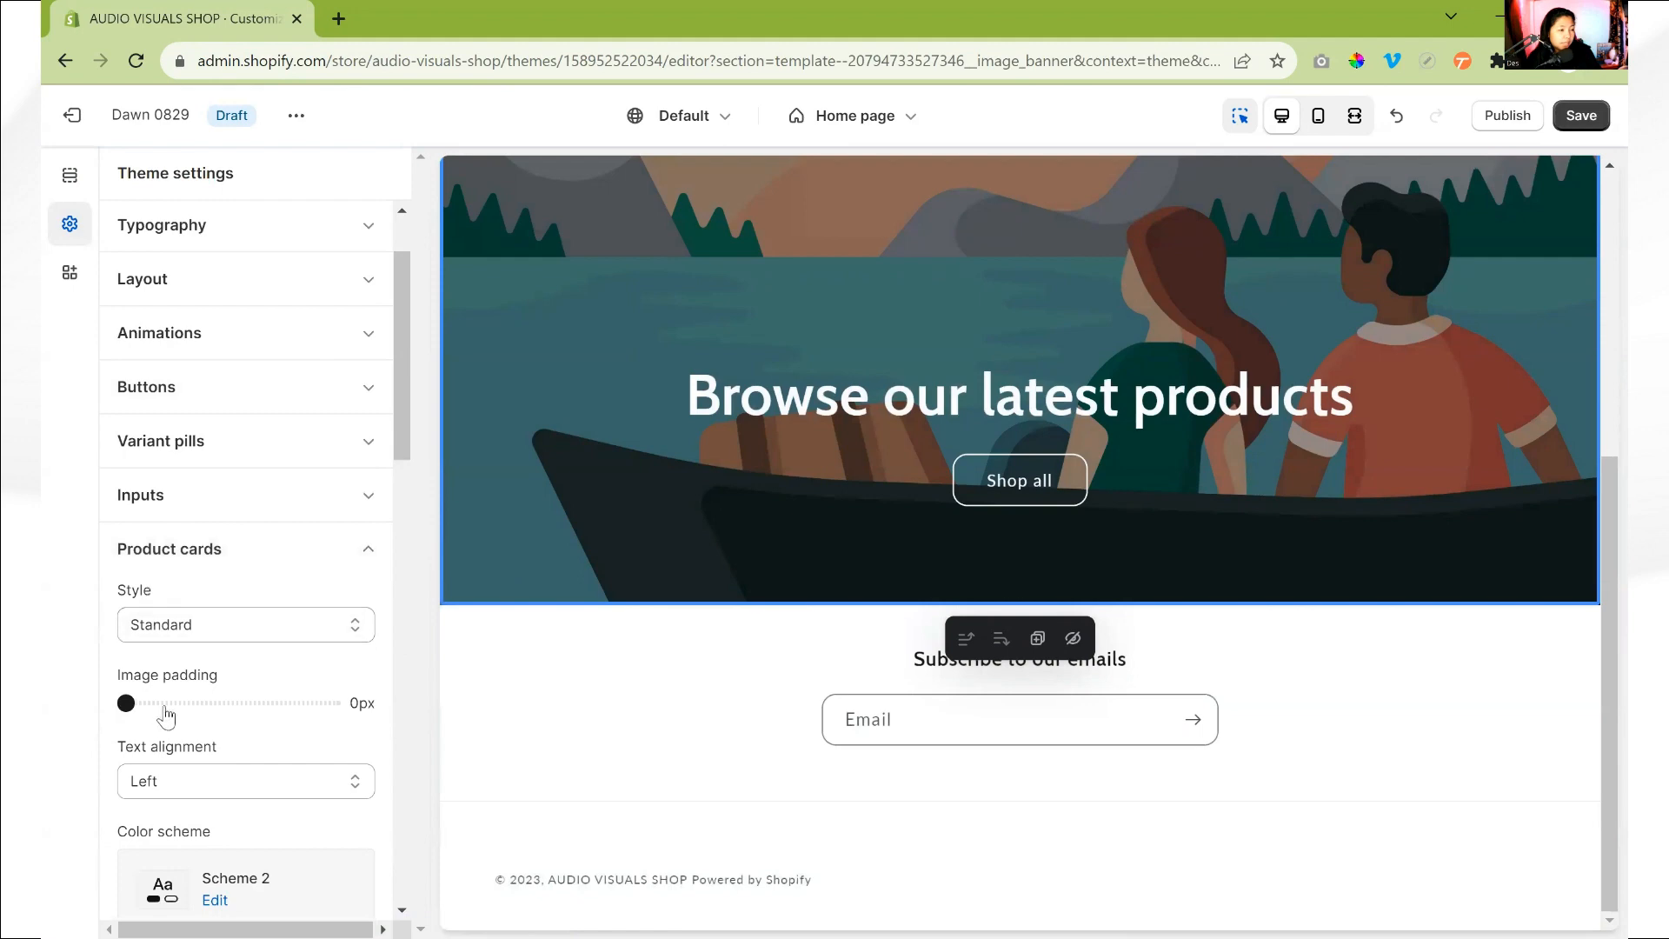
scroll(174, 722, down, 2)
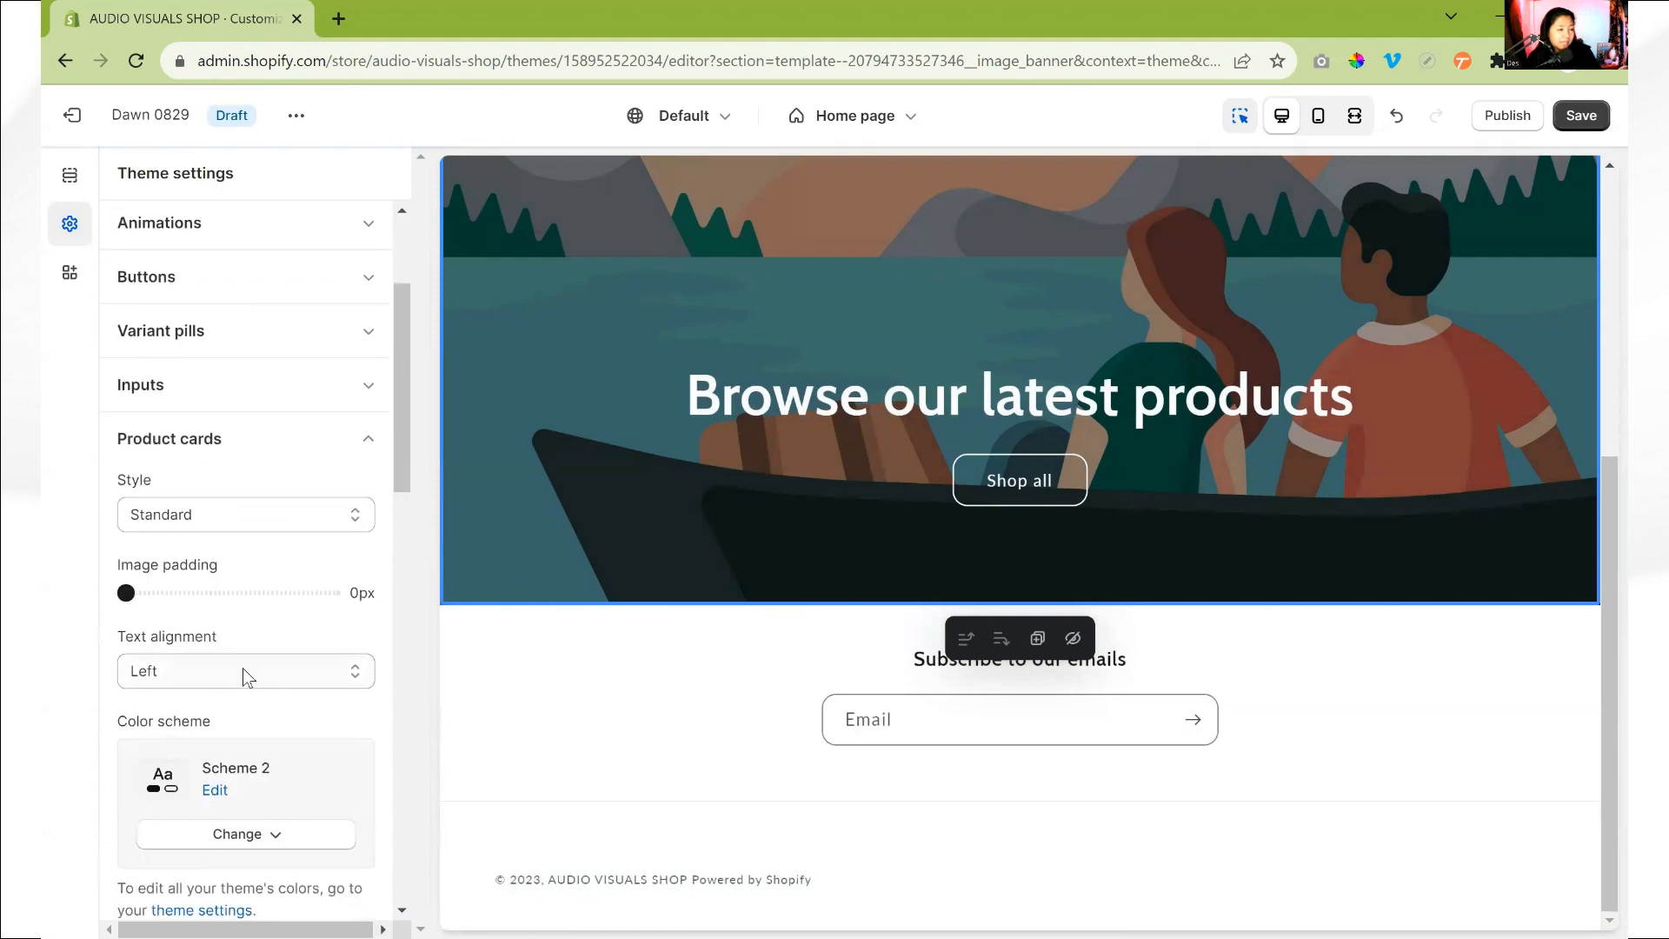
scroll(211, 730, down, 6)
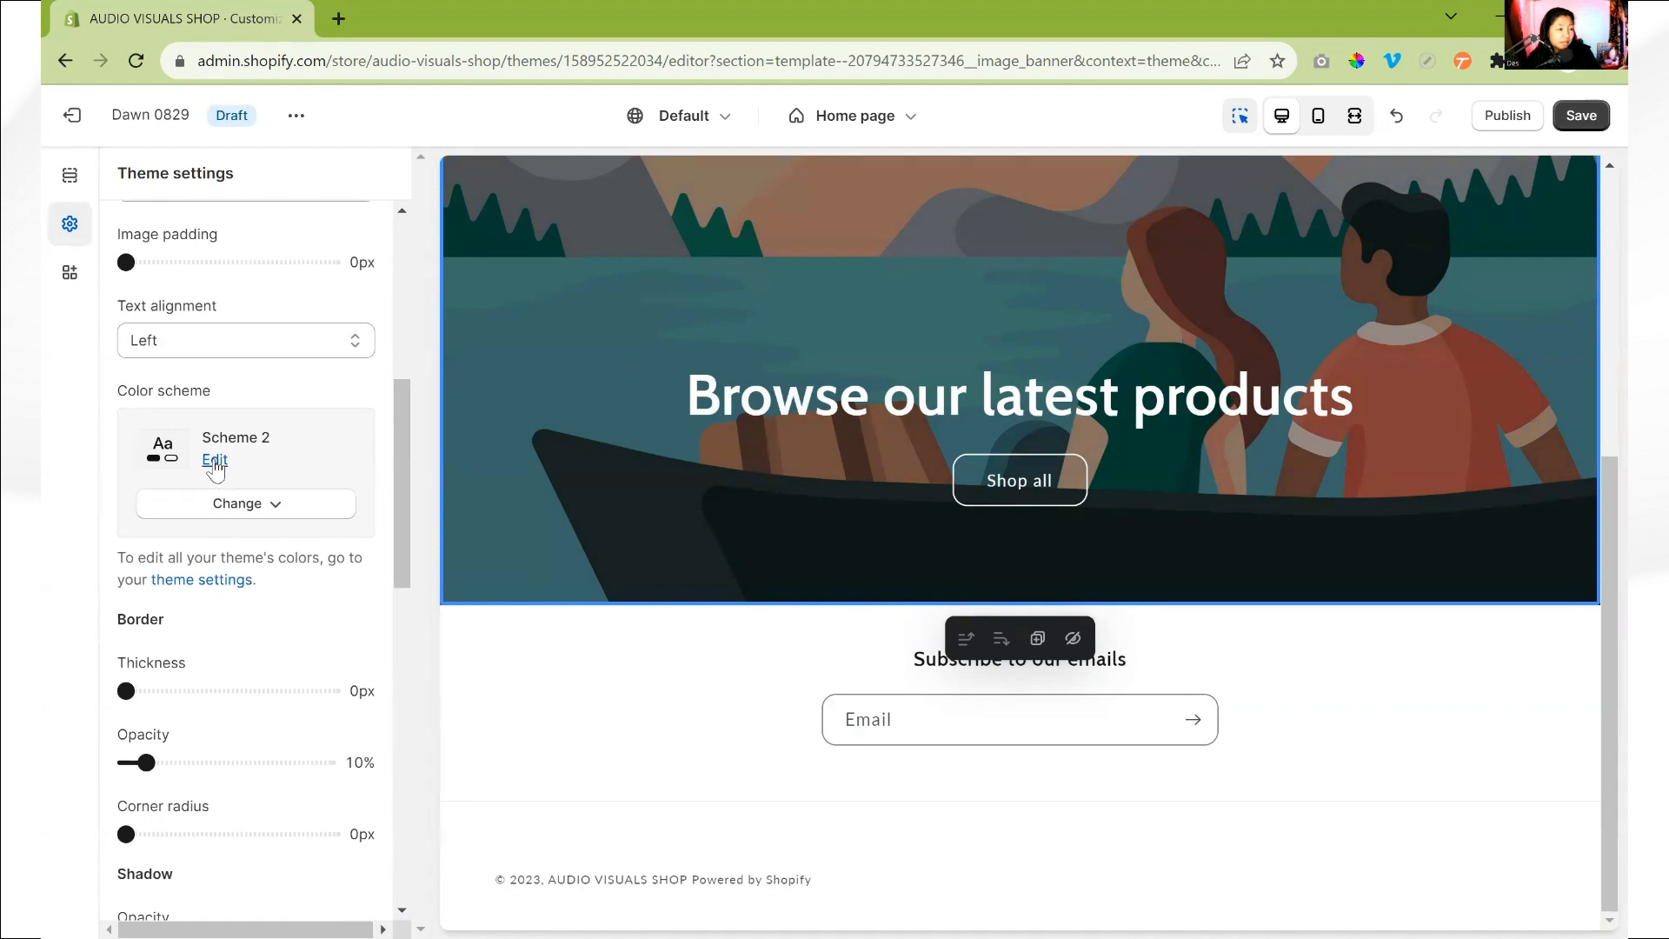
scroll(200, 639, down, 1)
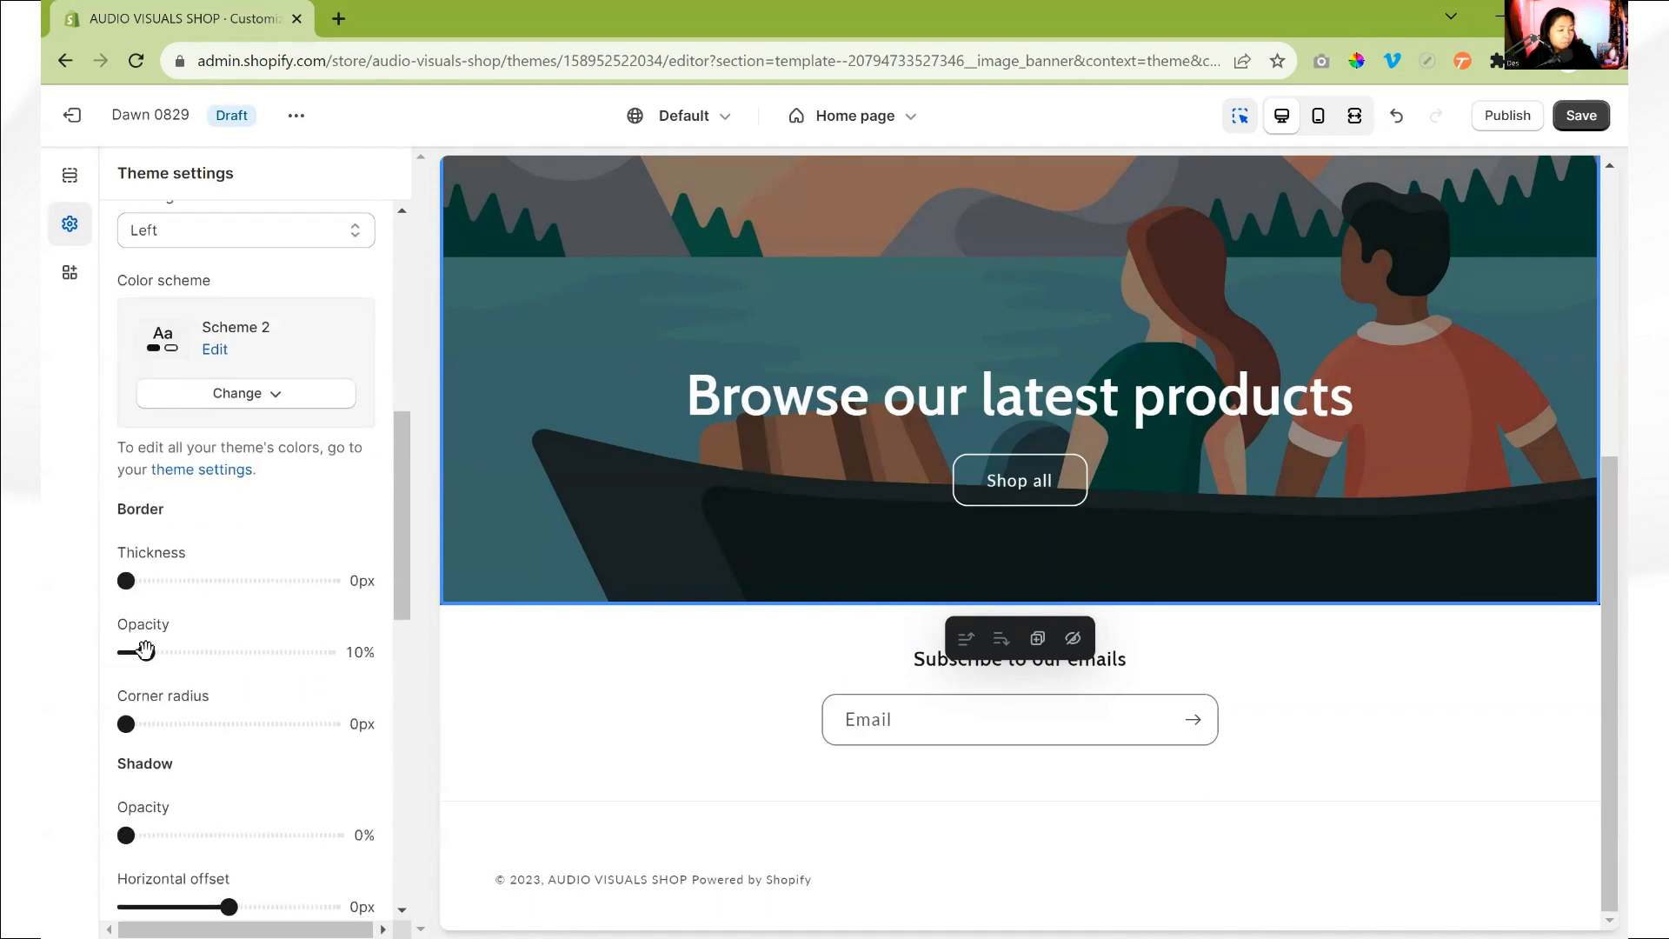
drag(126, 724, 185, 724)
scroll(241, 553, up, 1)
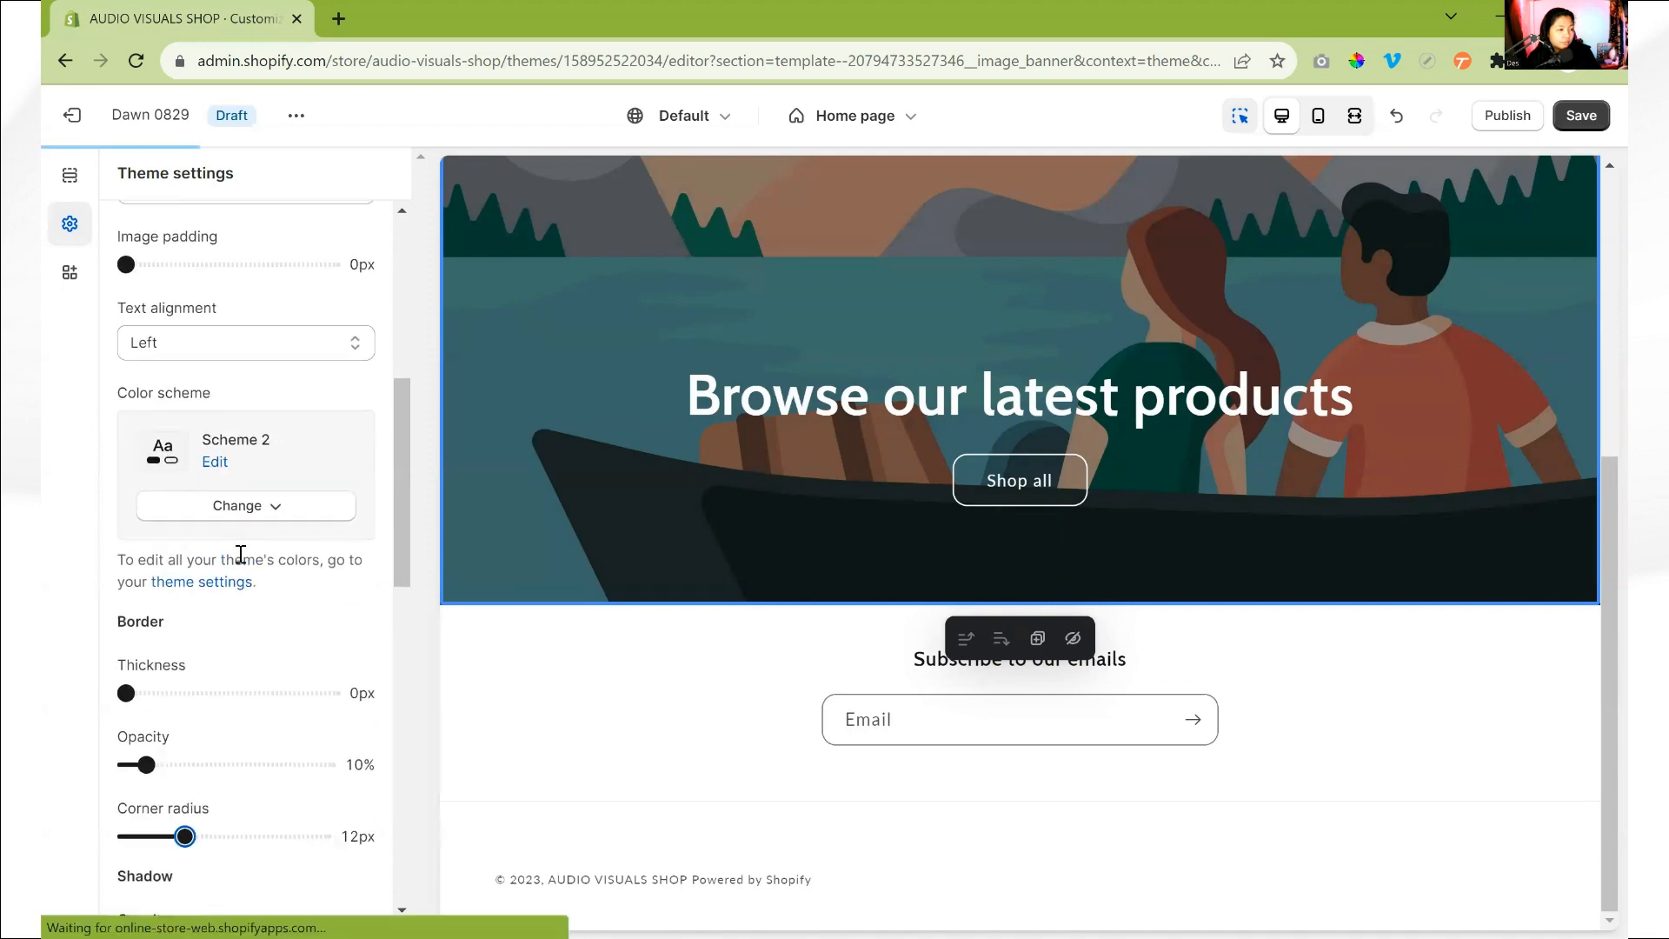
scroll(241, 553, up, 3)
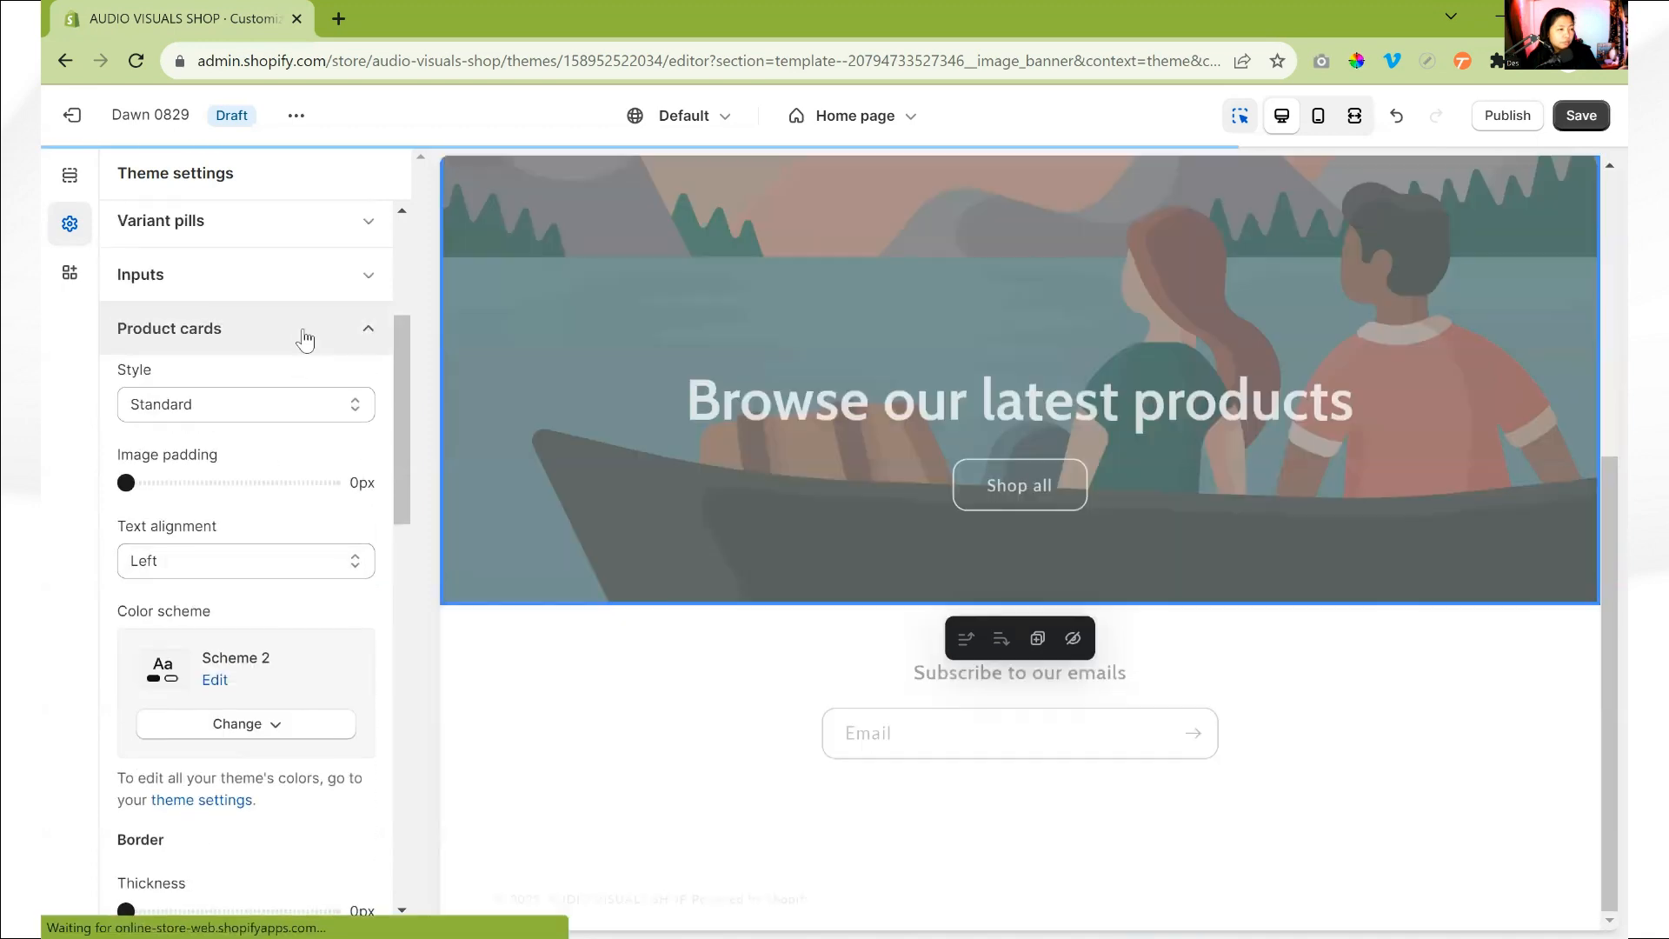
click(300, 346)
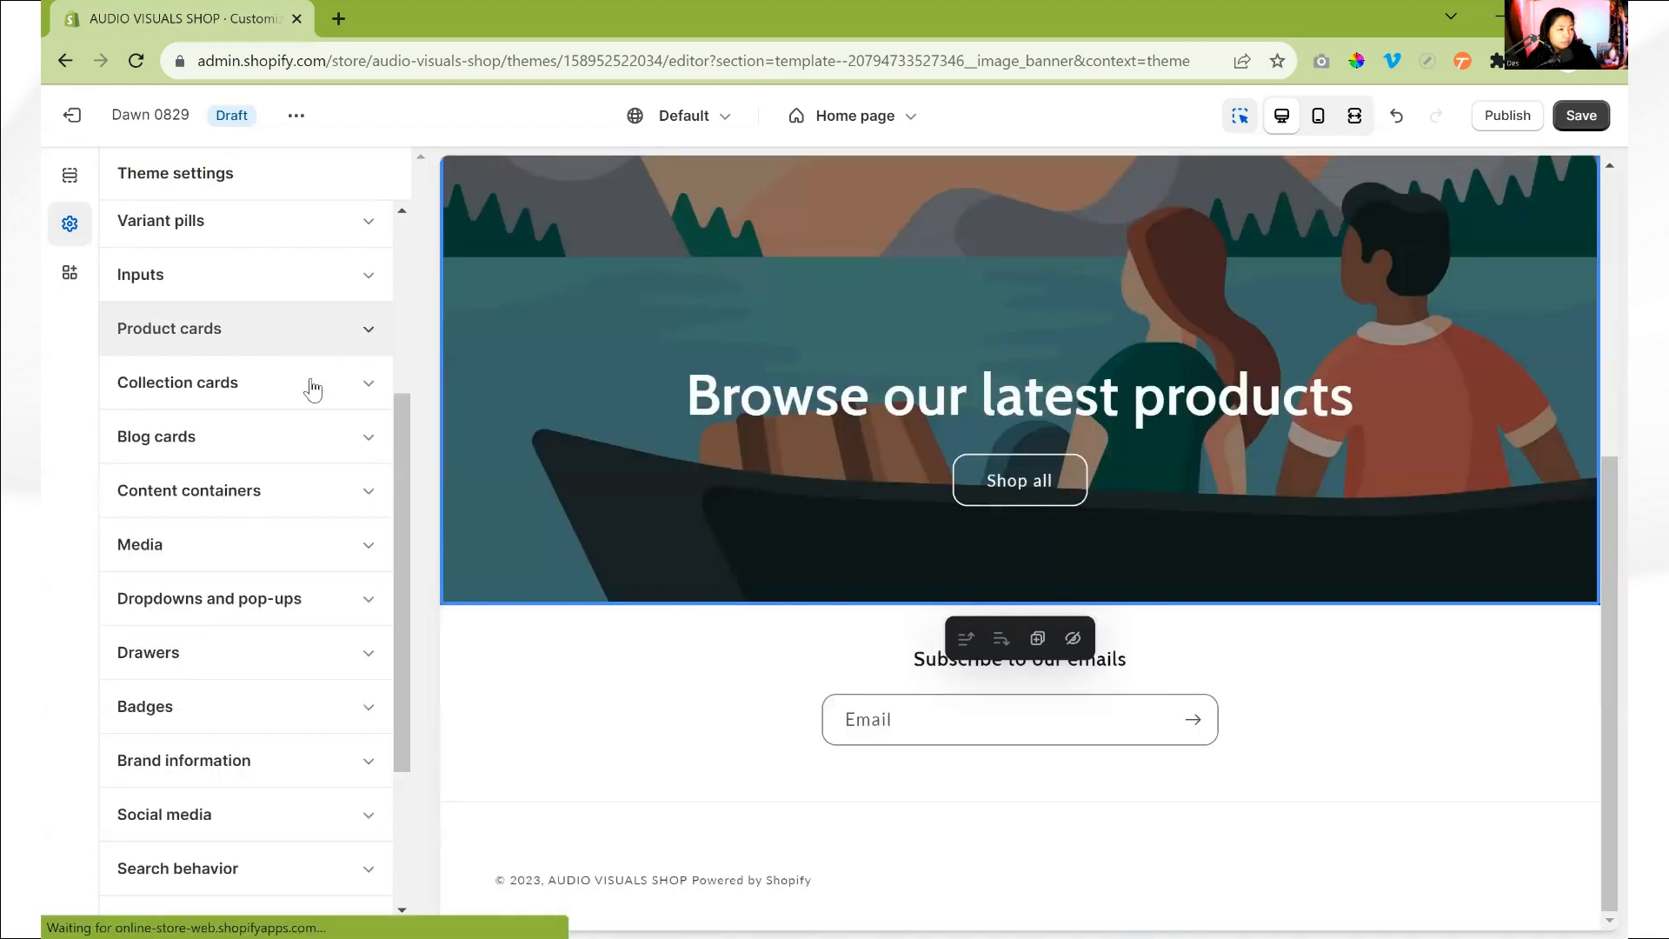
- Raise the border corner radius of the blog cards to match the product cards
click(365, 443)
scroll(224, 499, down, 1)
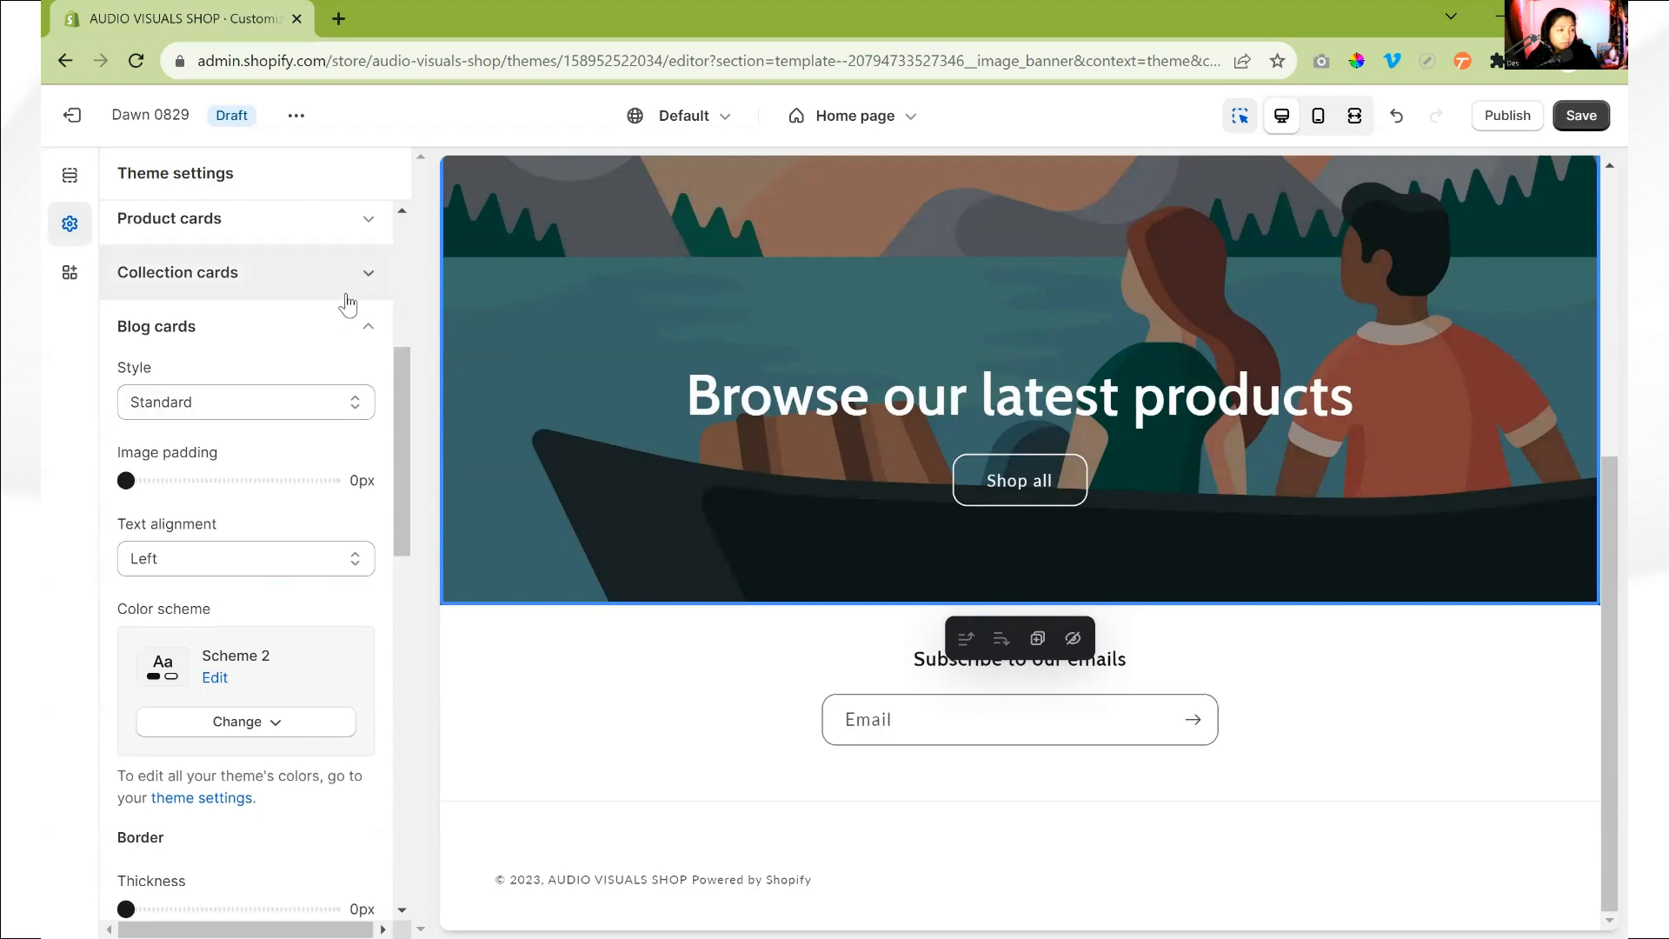
click(336, 326)
click(298, 339)
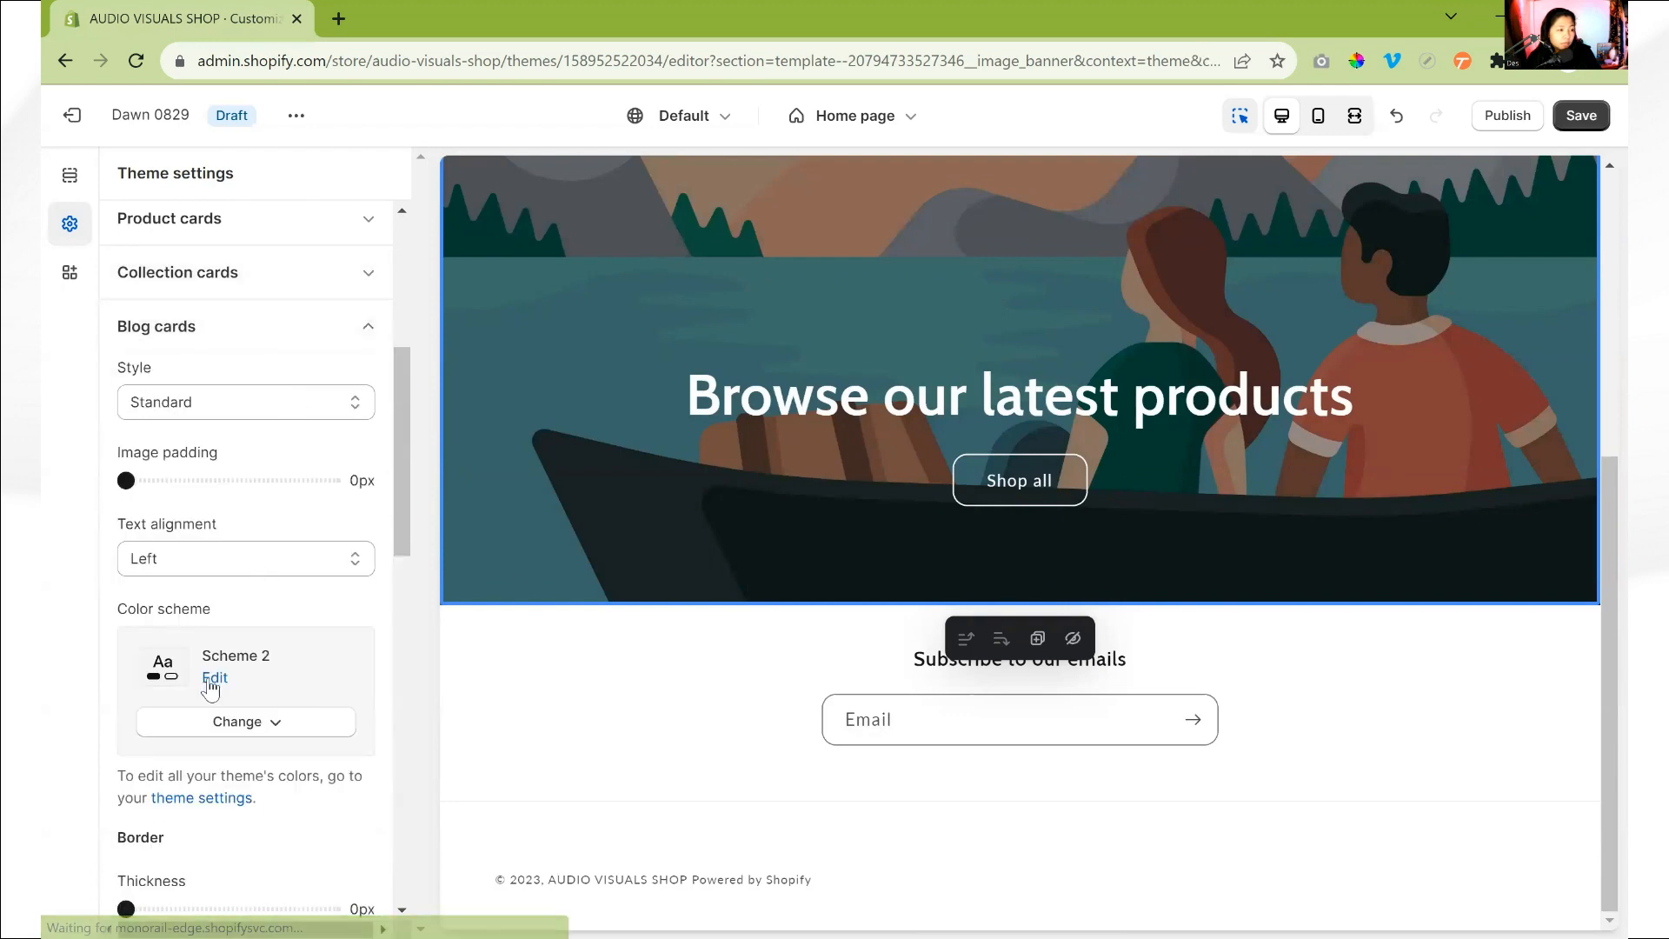
scroll(210, 688, down, 2)
scroll(211, 689, down, 1)
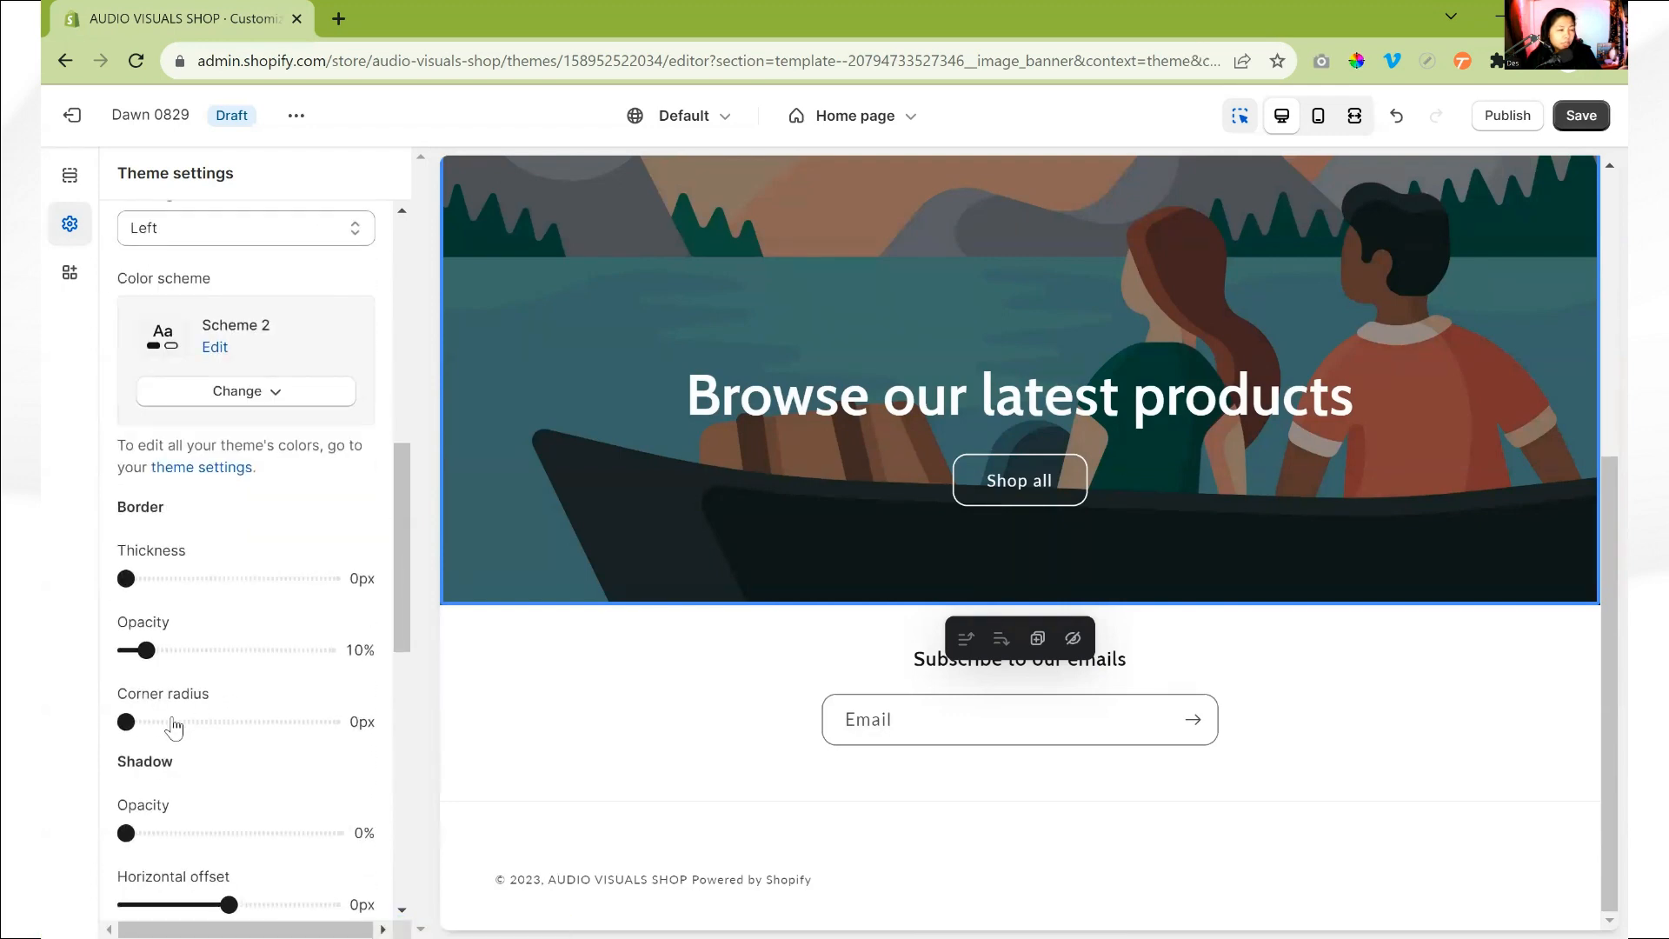
click(143, 722)
drag(143, 721, 183, 724)
scroll(313, 386, up, 4)
click(318, 435)
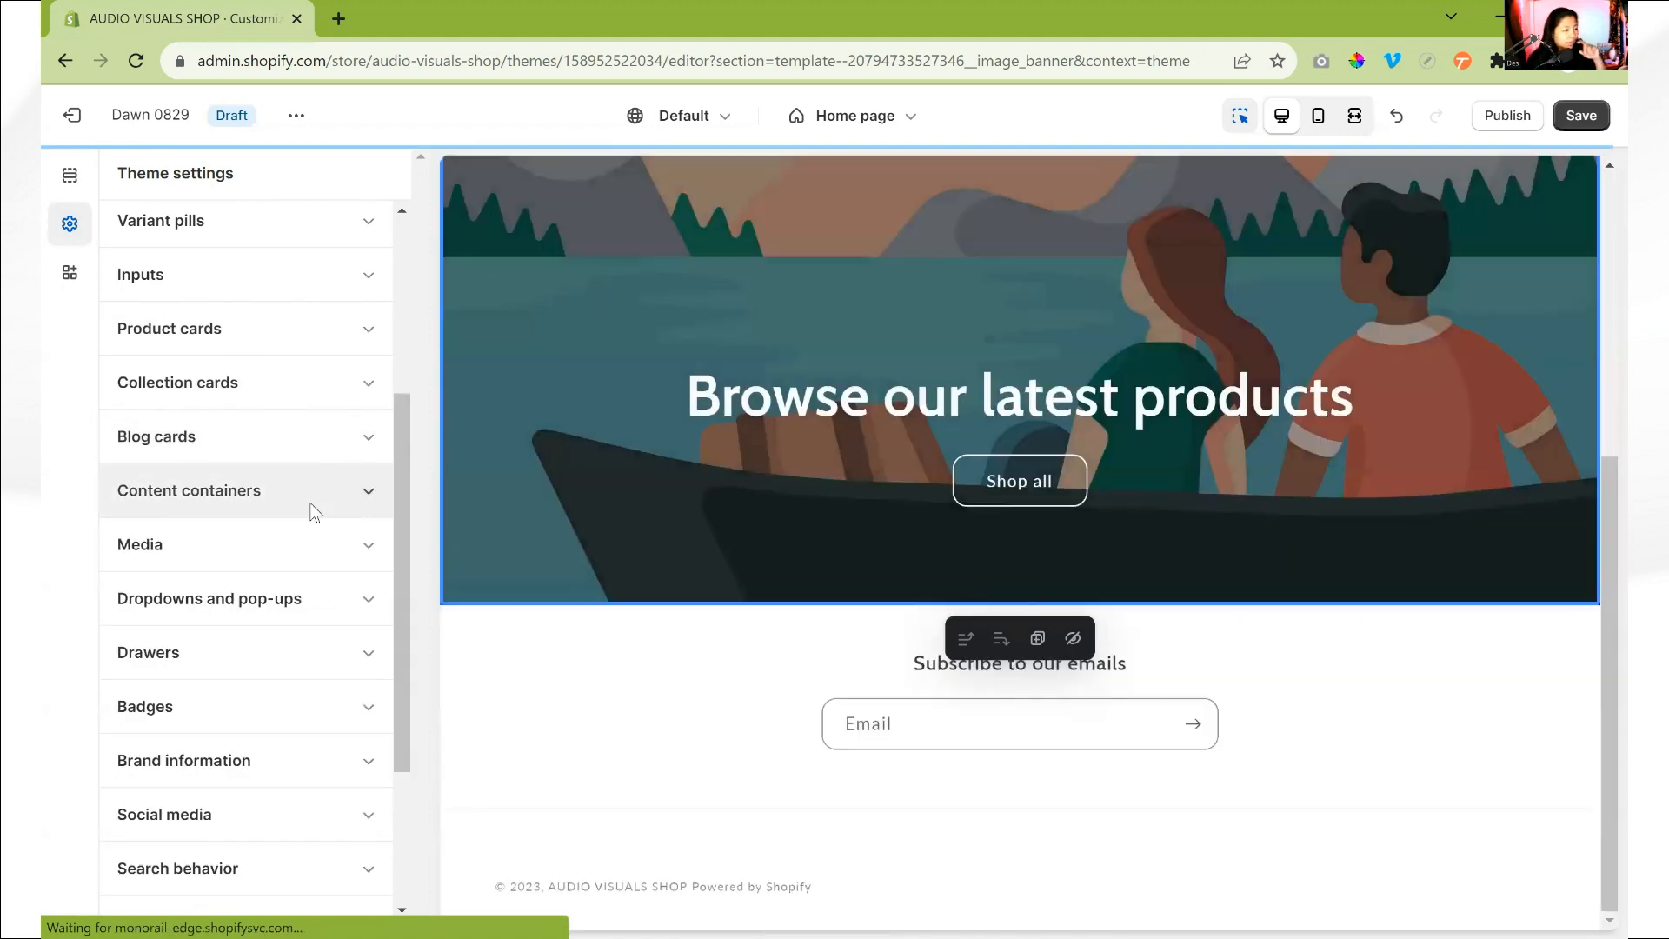
- Set the border corner radius of the content containers to 12px
click(311, 506)
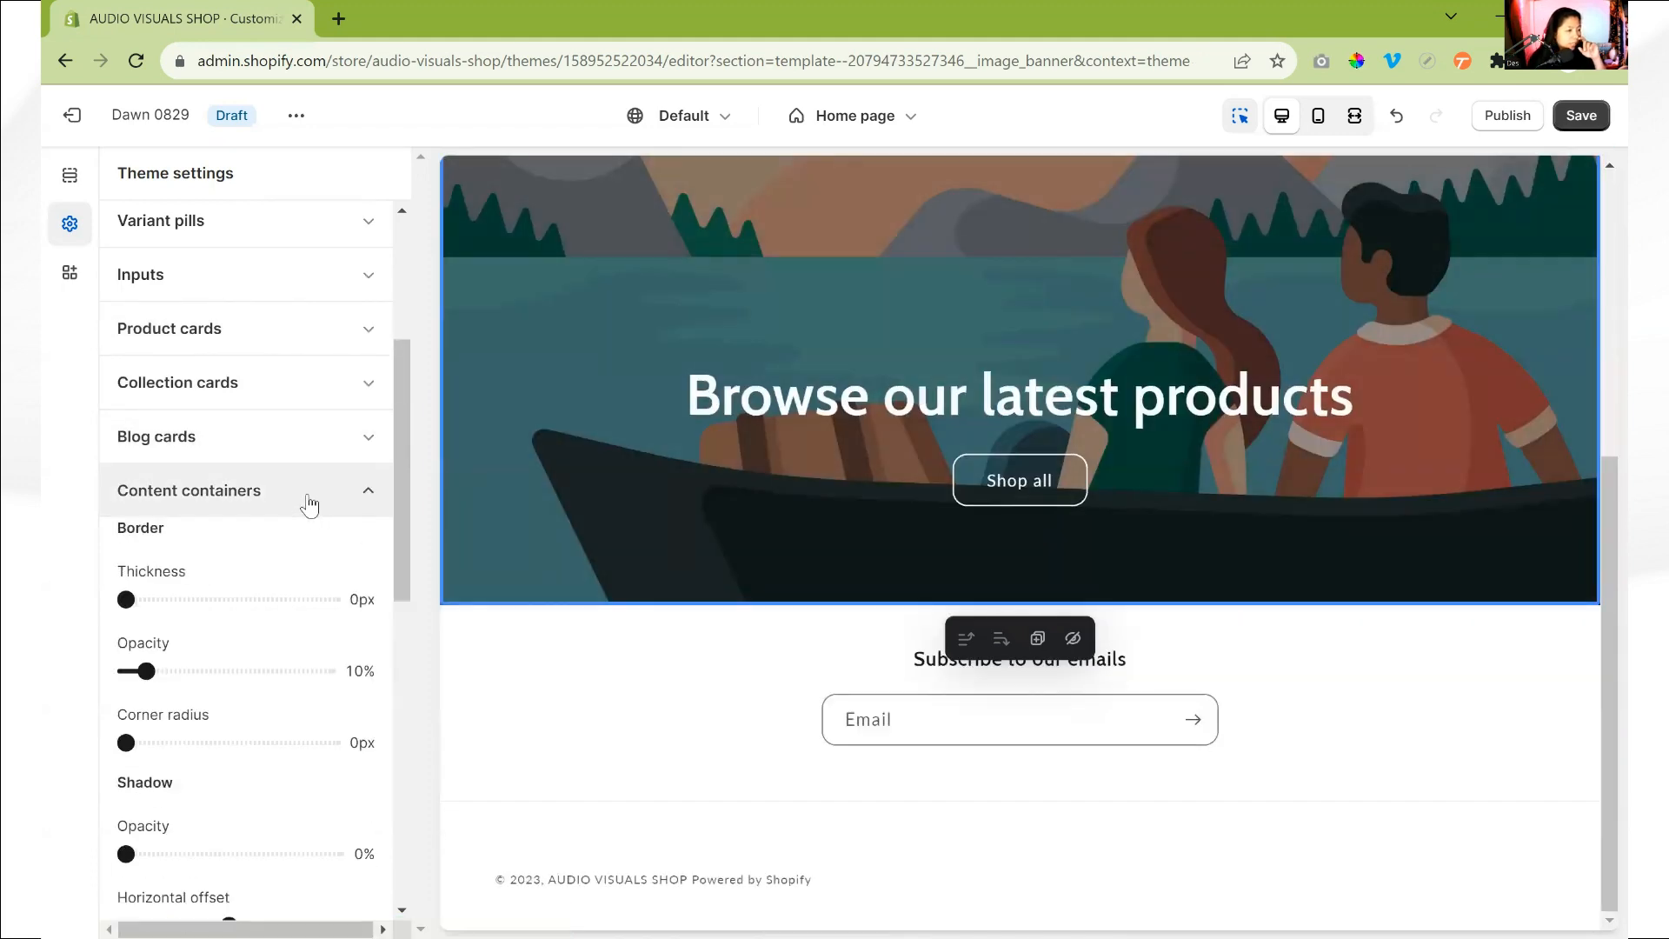
scroll(328, 499, down, 1)
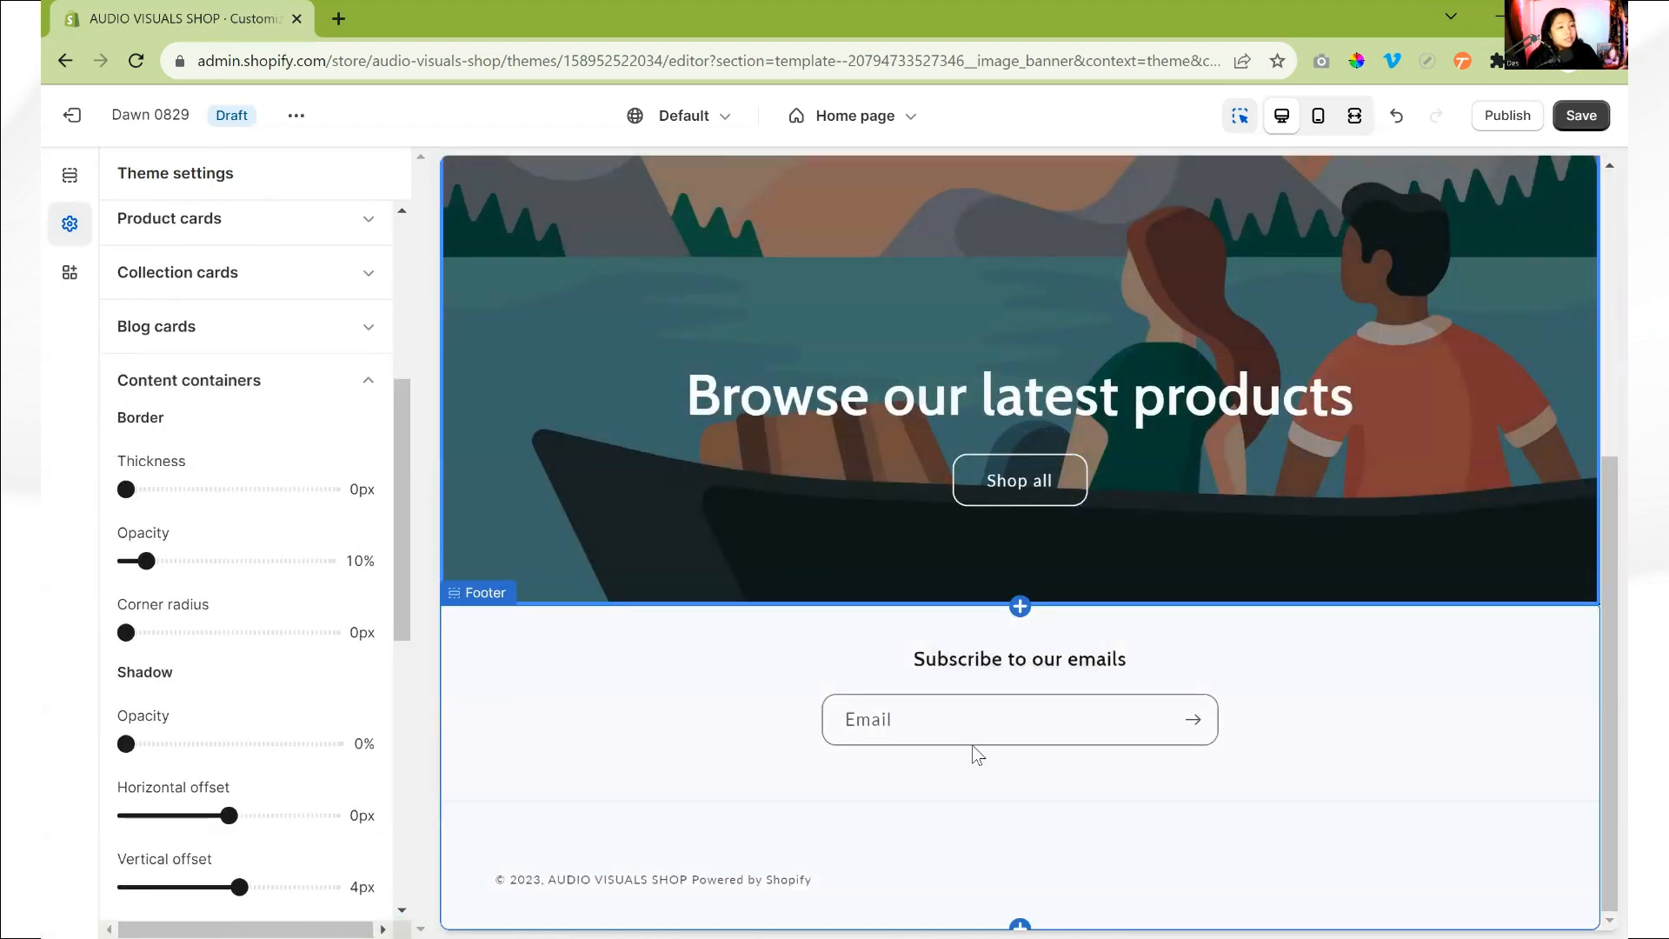
scroll(1061, 666, down, 5)
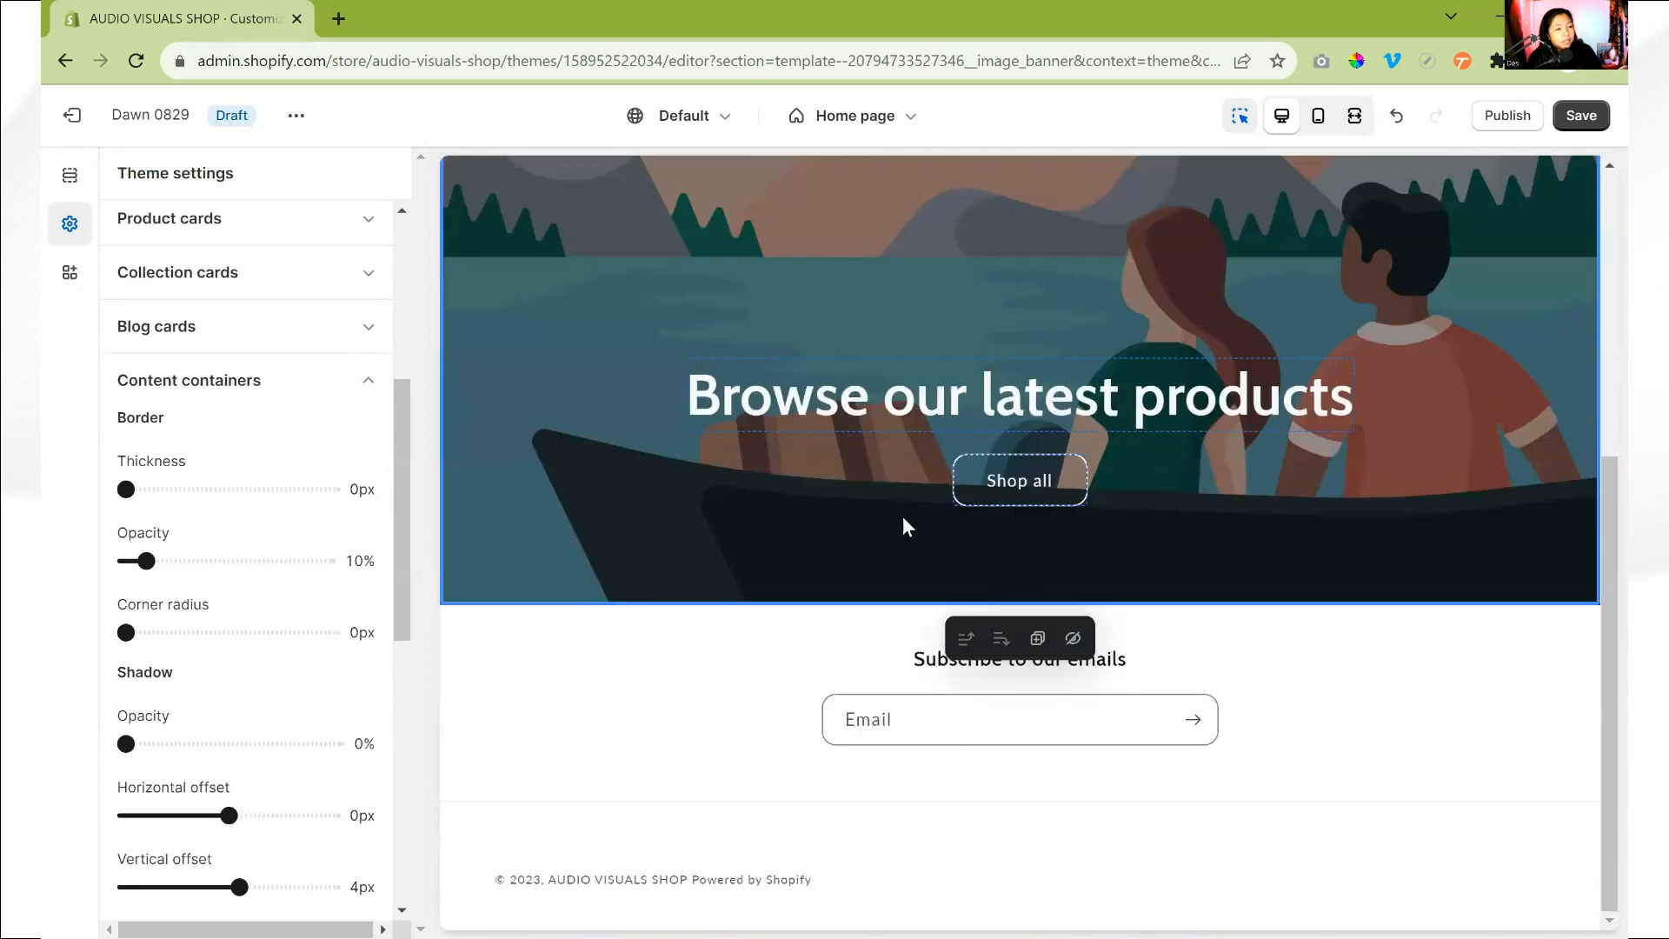
scroll(1217, 720, up, 2)
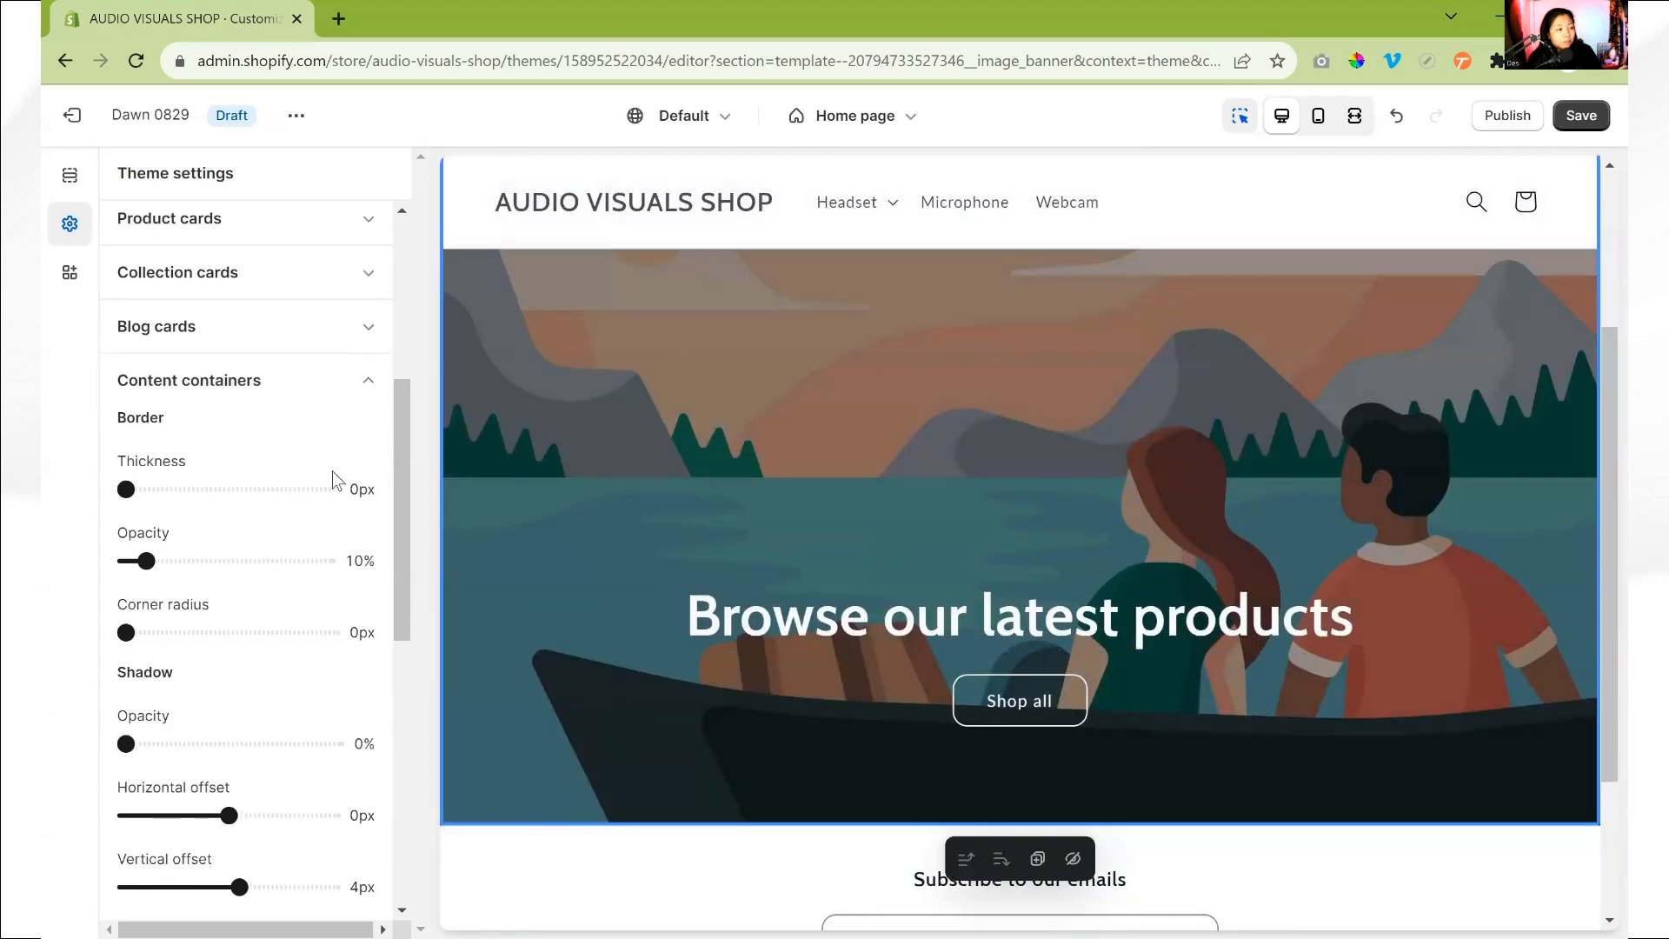
click(126, 490)
drag(126, 632, 185, 635)
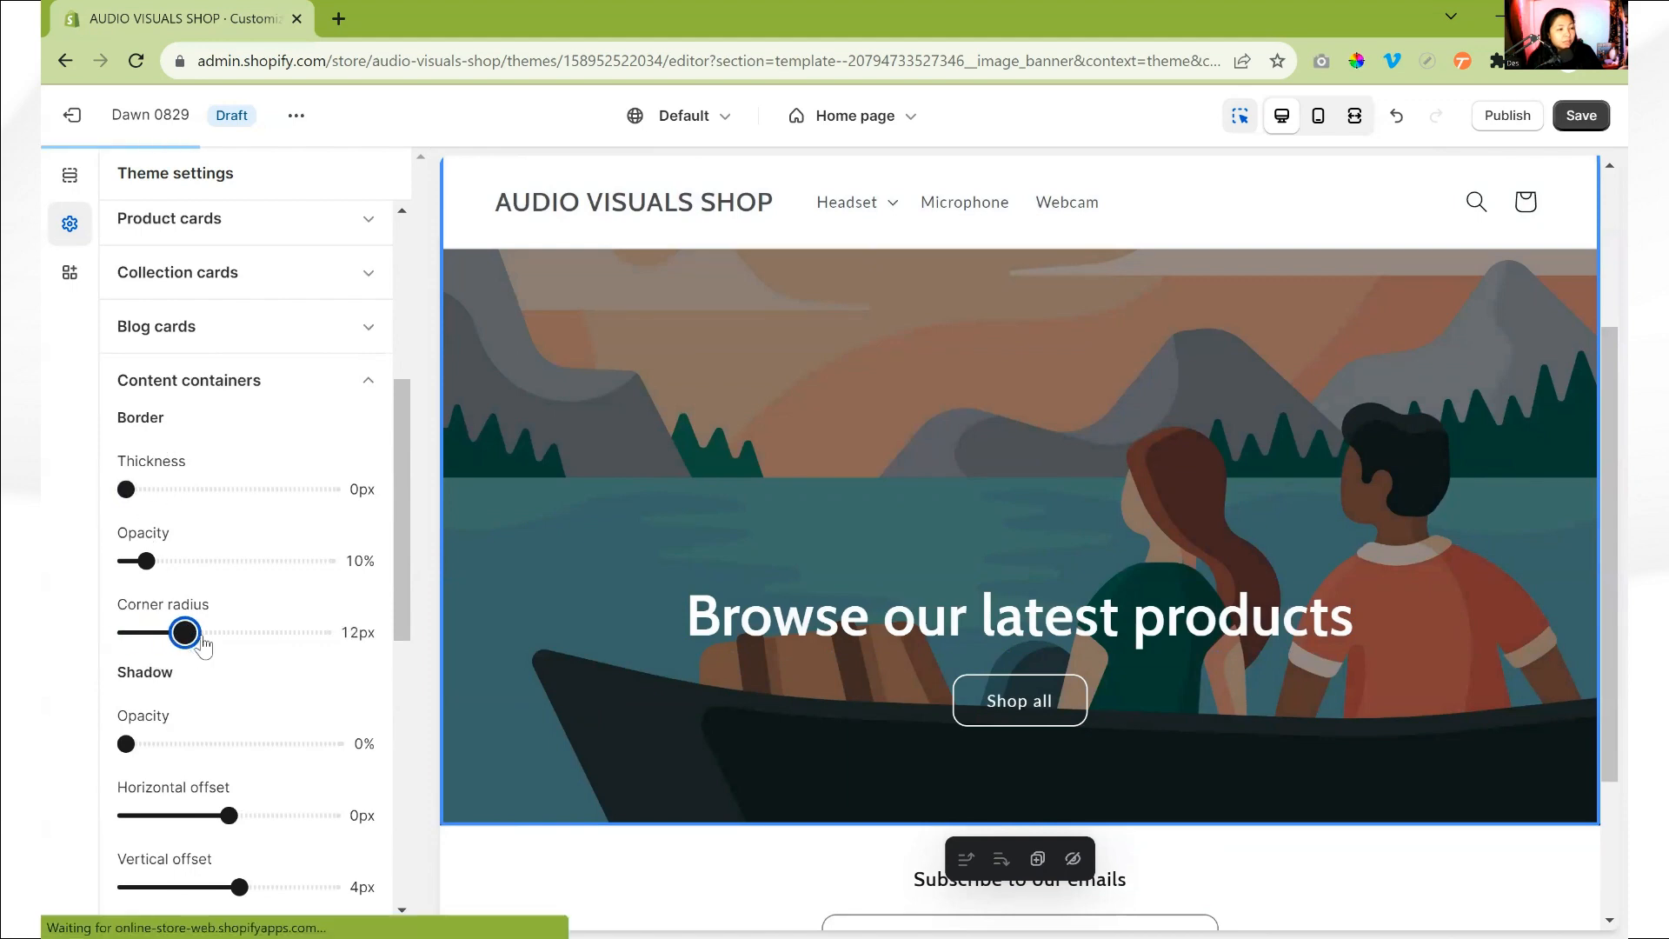
click(341, 387)
- Set the border thickness of the theme's media to 0px
click(313, 436)
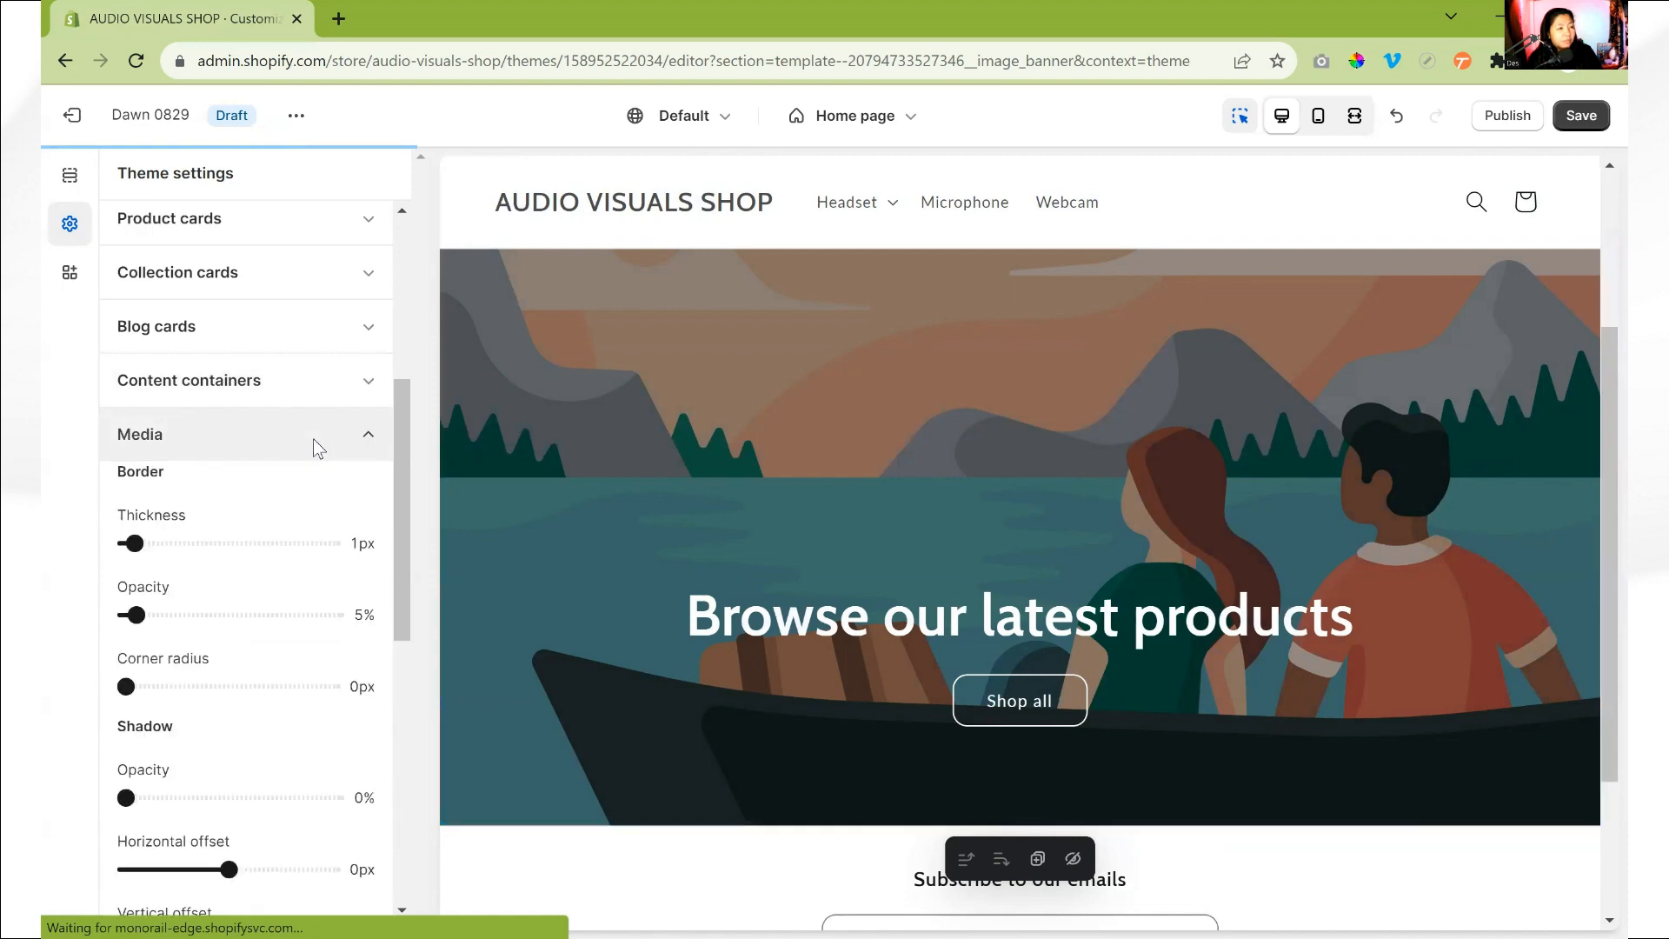
drag(131, 539, 84, 534)
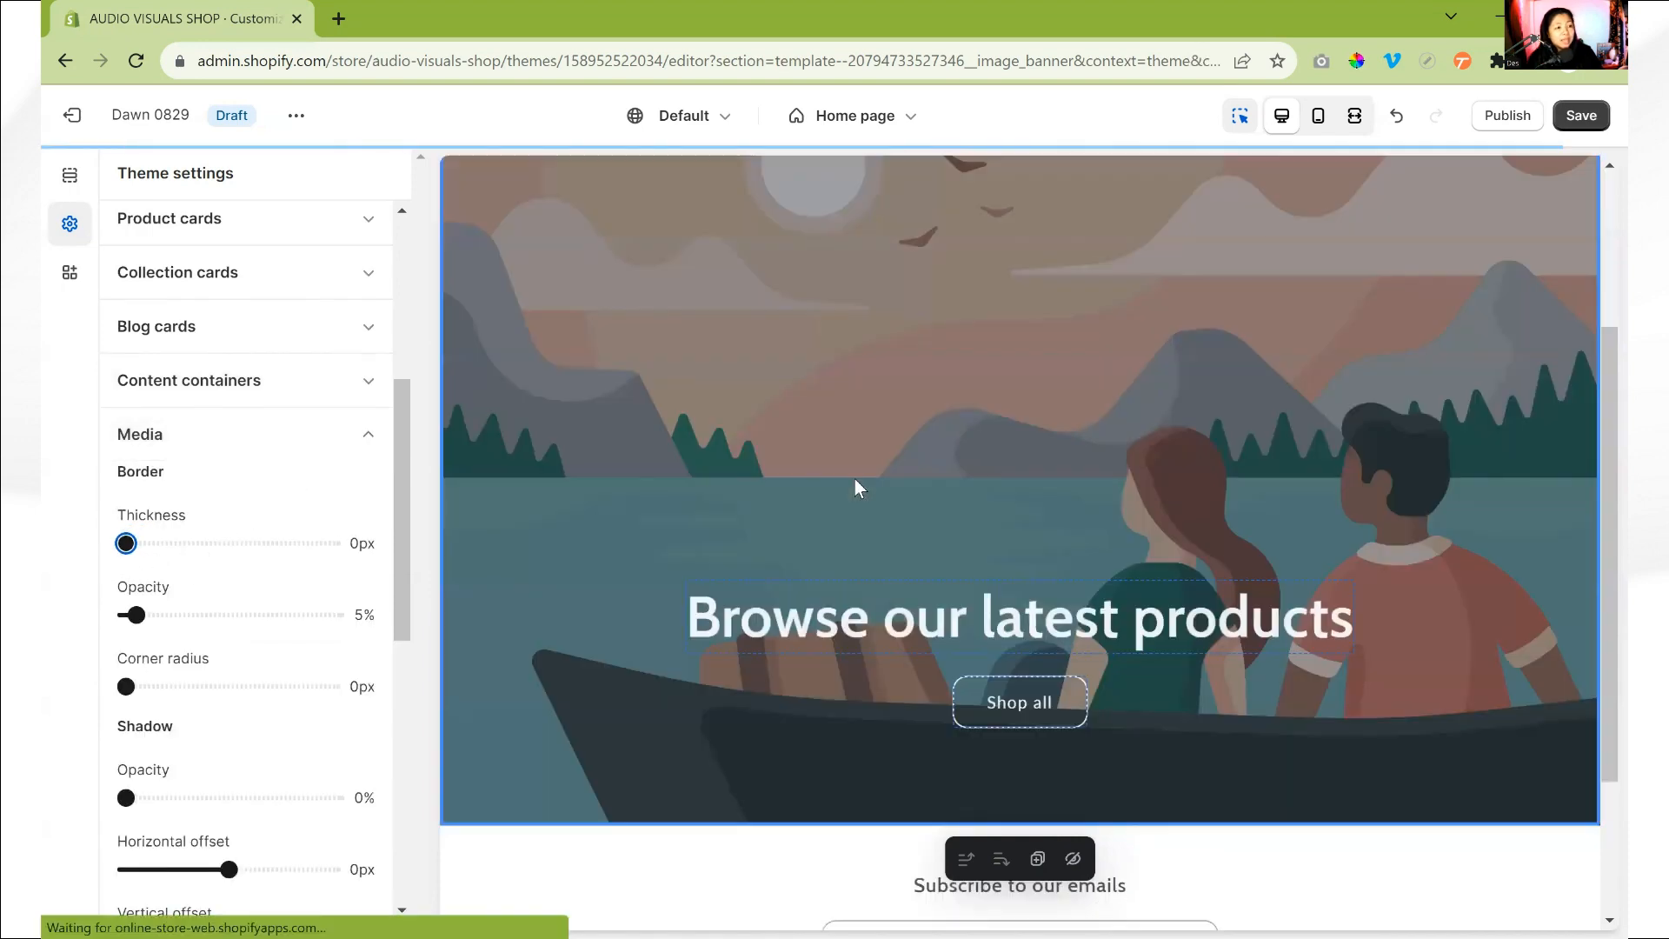
- Raise the border corner radius of the theme's media
scroll(832, 477, down, 3)
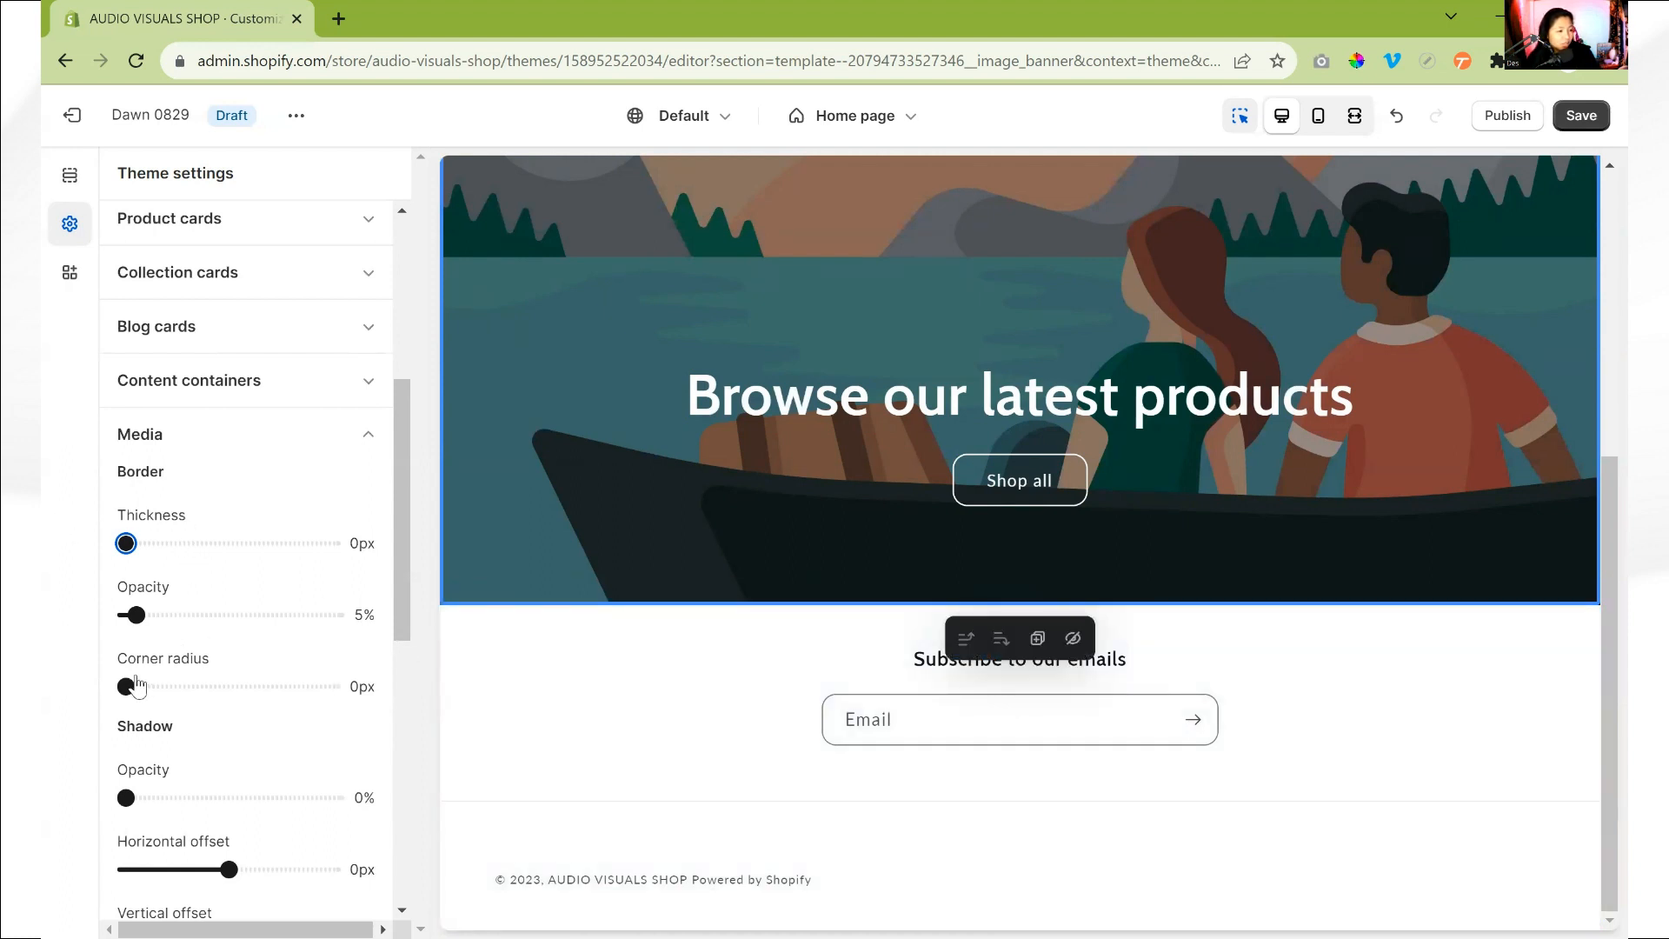
drag(135, 686, 188, 687)
scroll(228, 752, down, 6)
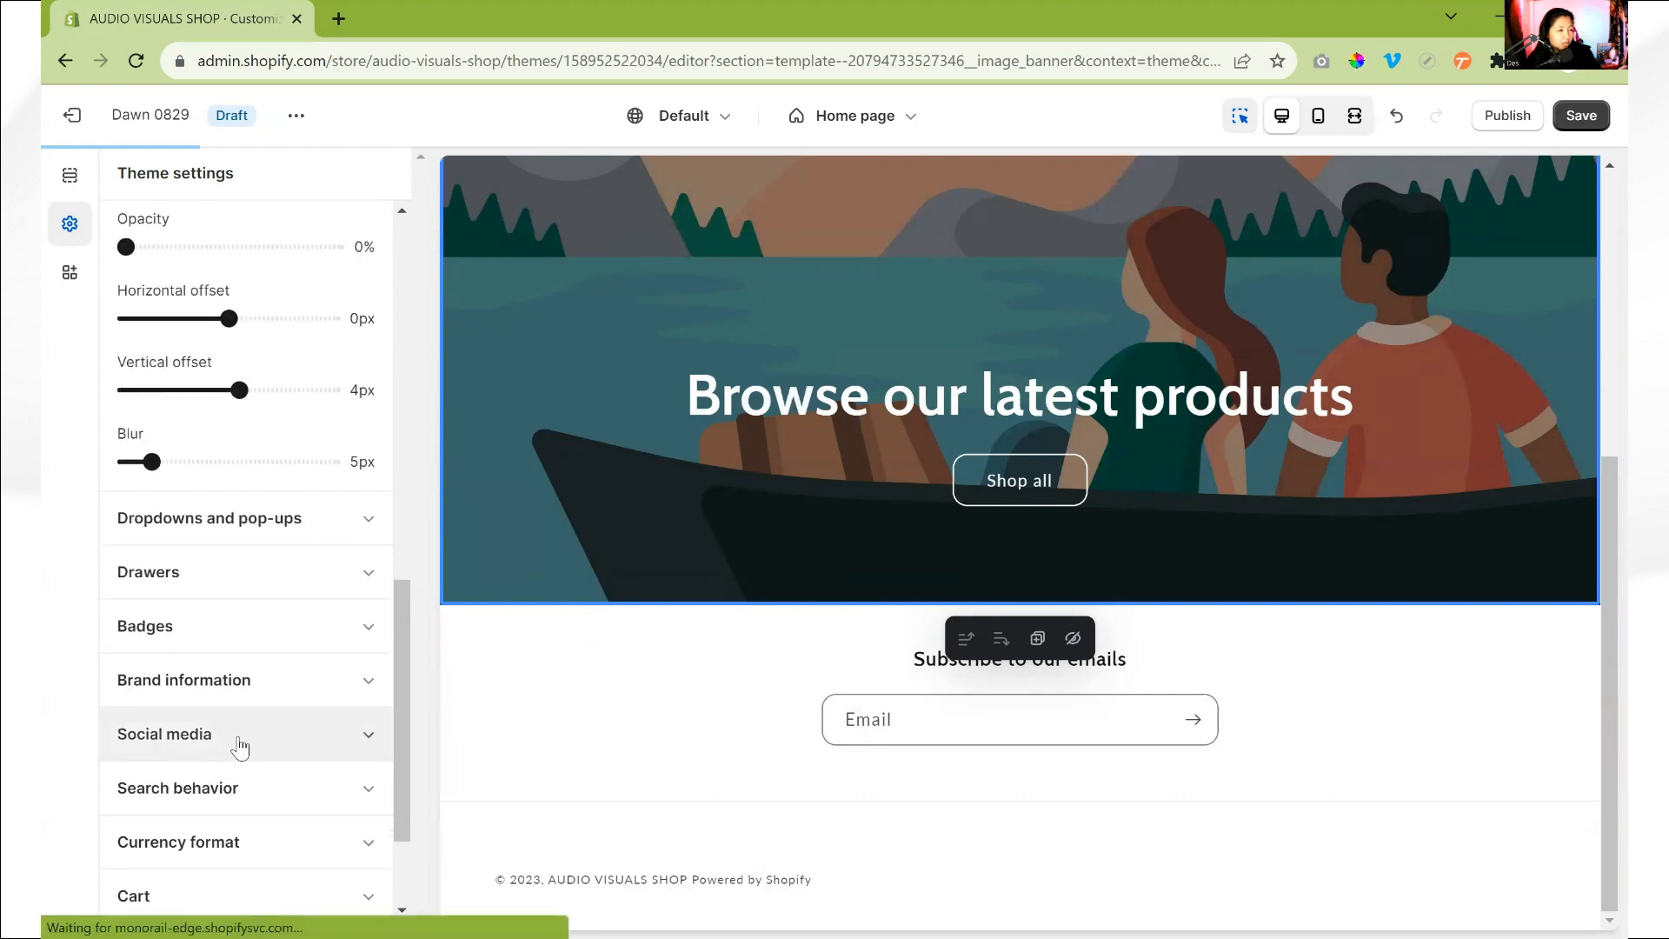
- Set the border corner radius of the dropdowns and pop-ups to 12px
scroll(240, 748, up, 6)
click(326, 454)
click(224, 494)
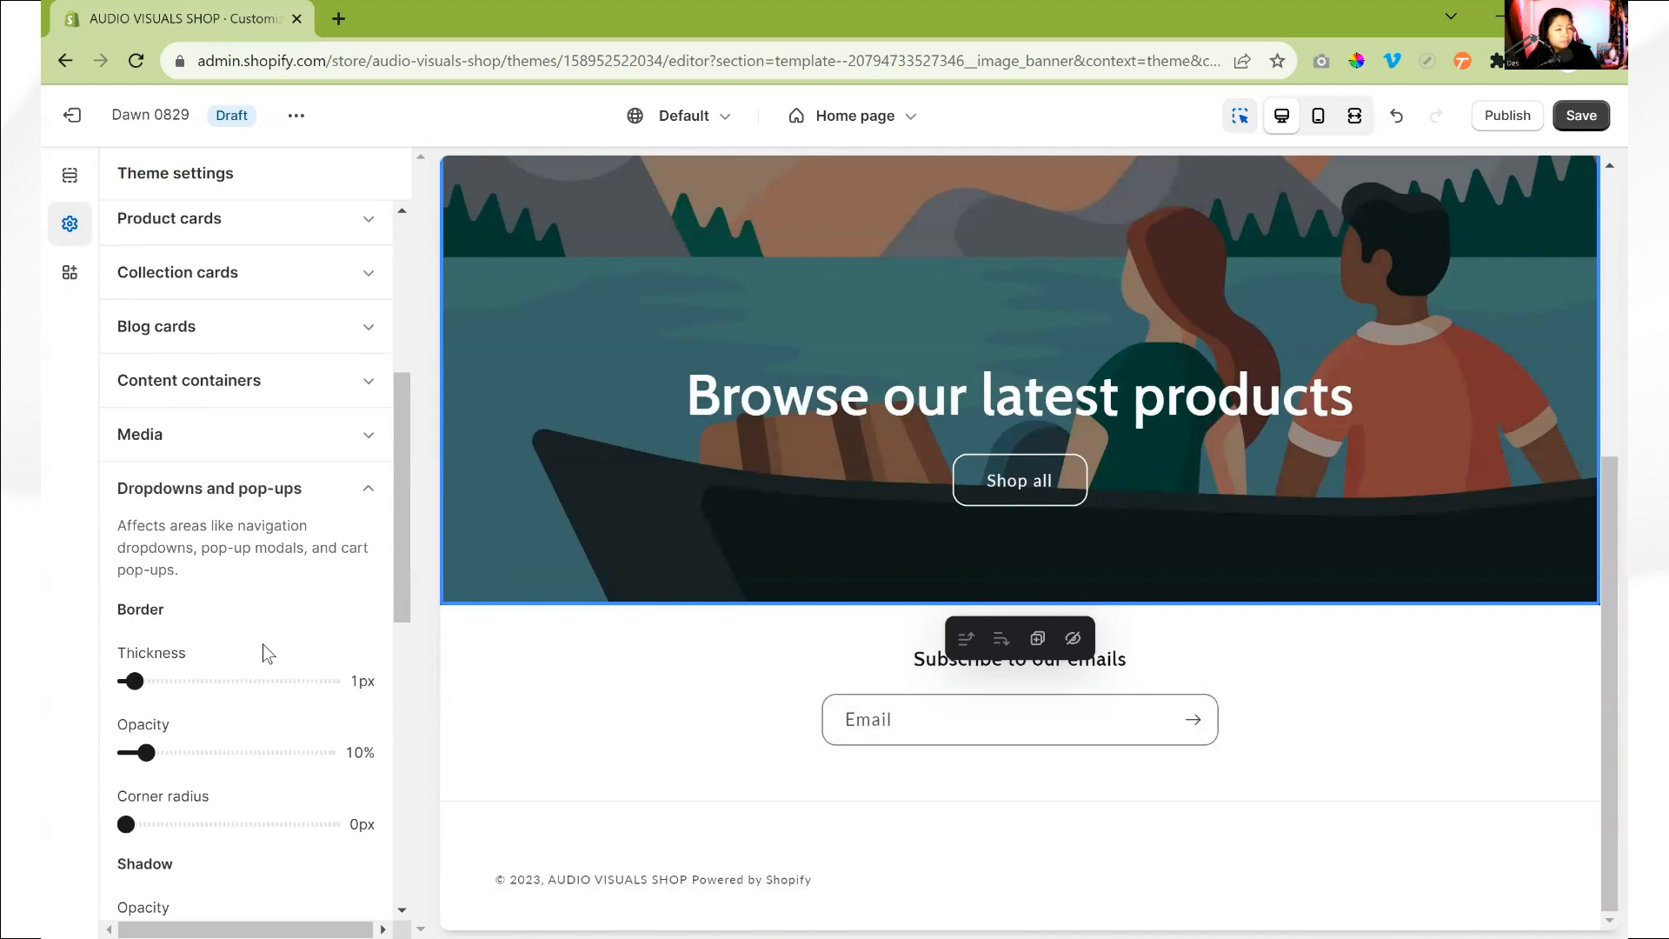
scroll(1367, 250, up, 8)
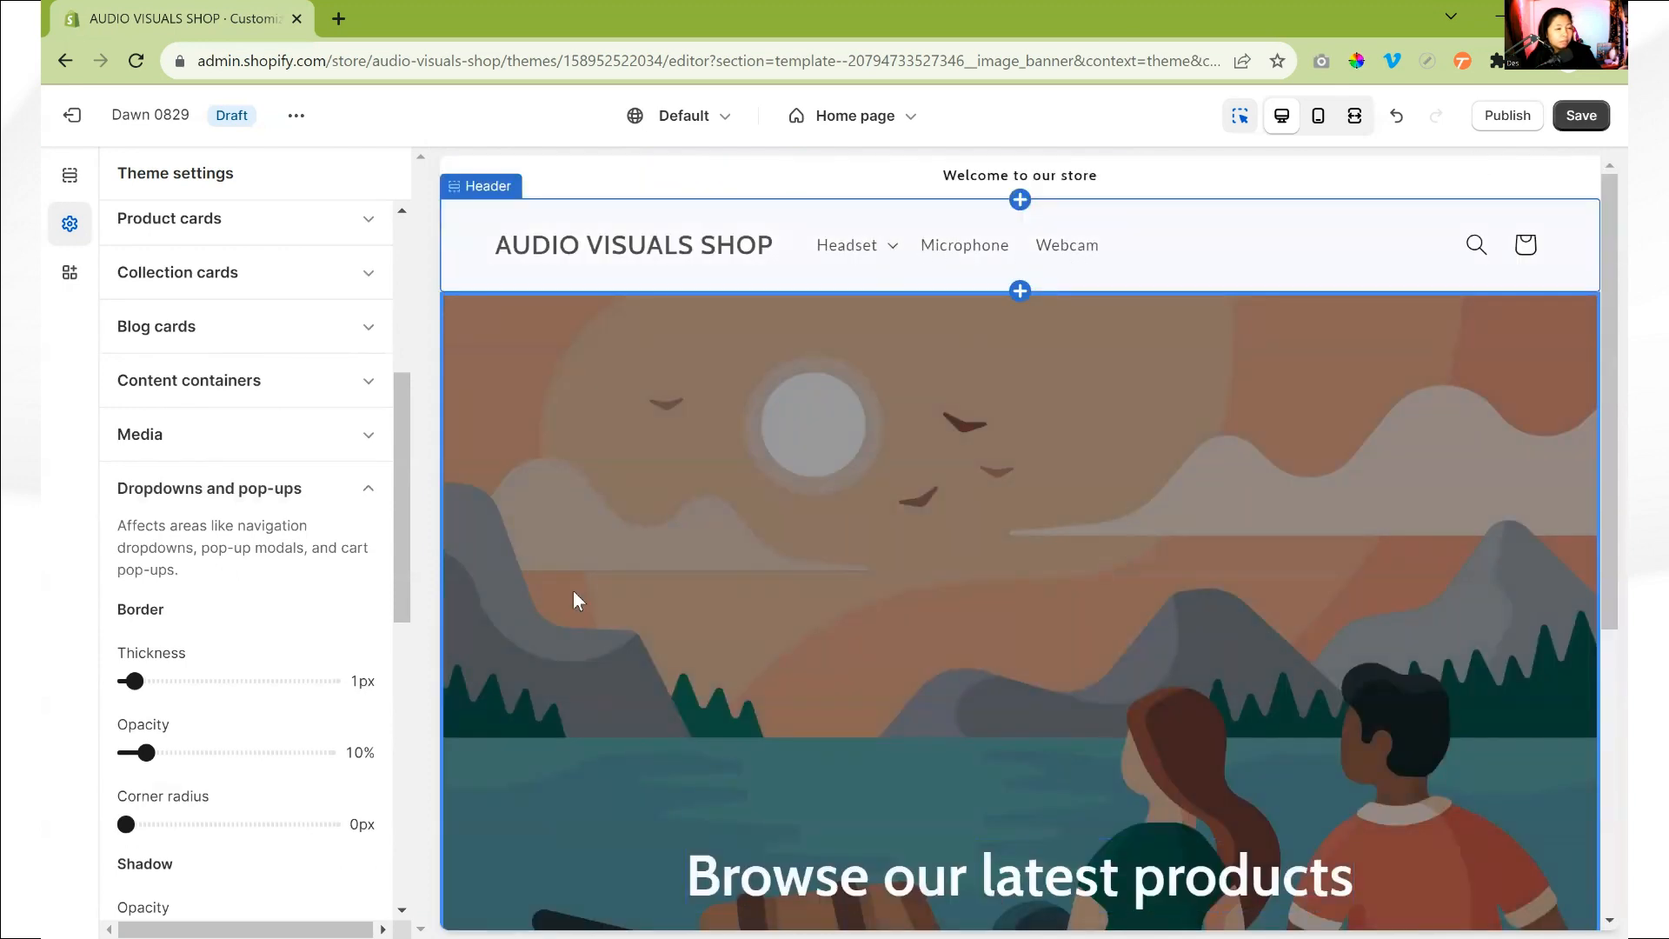
drag(126, 823, 184, 824)
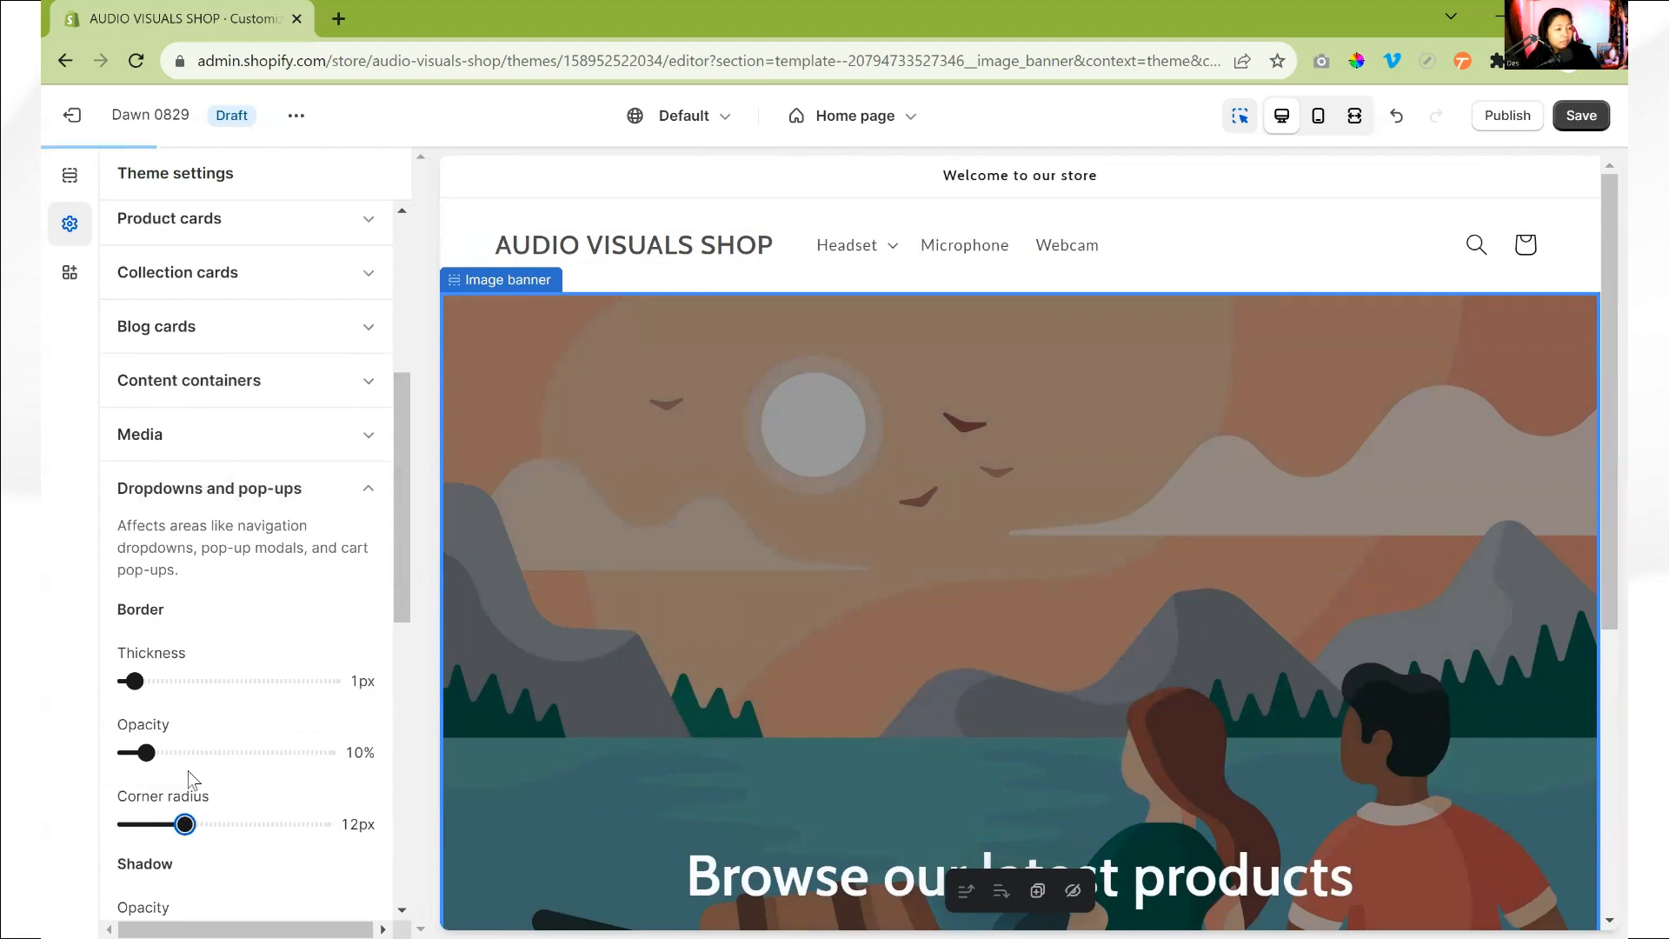
- Review the border and shadow settings of the dropdowns and pop-ups
scroll(152, 602, down, 1)
scroll(152, 603, down, 2)
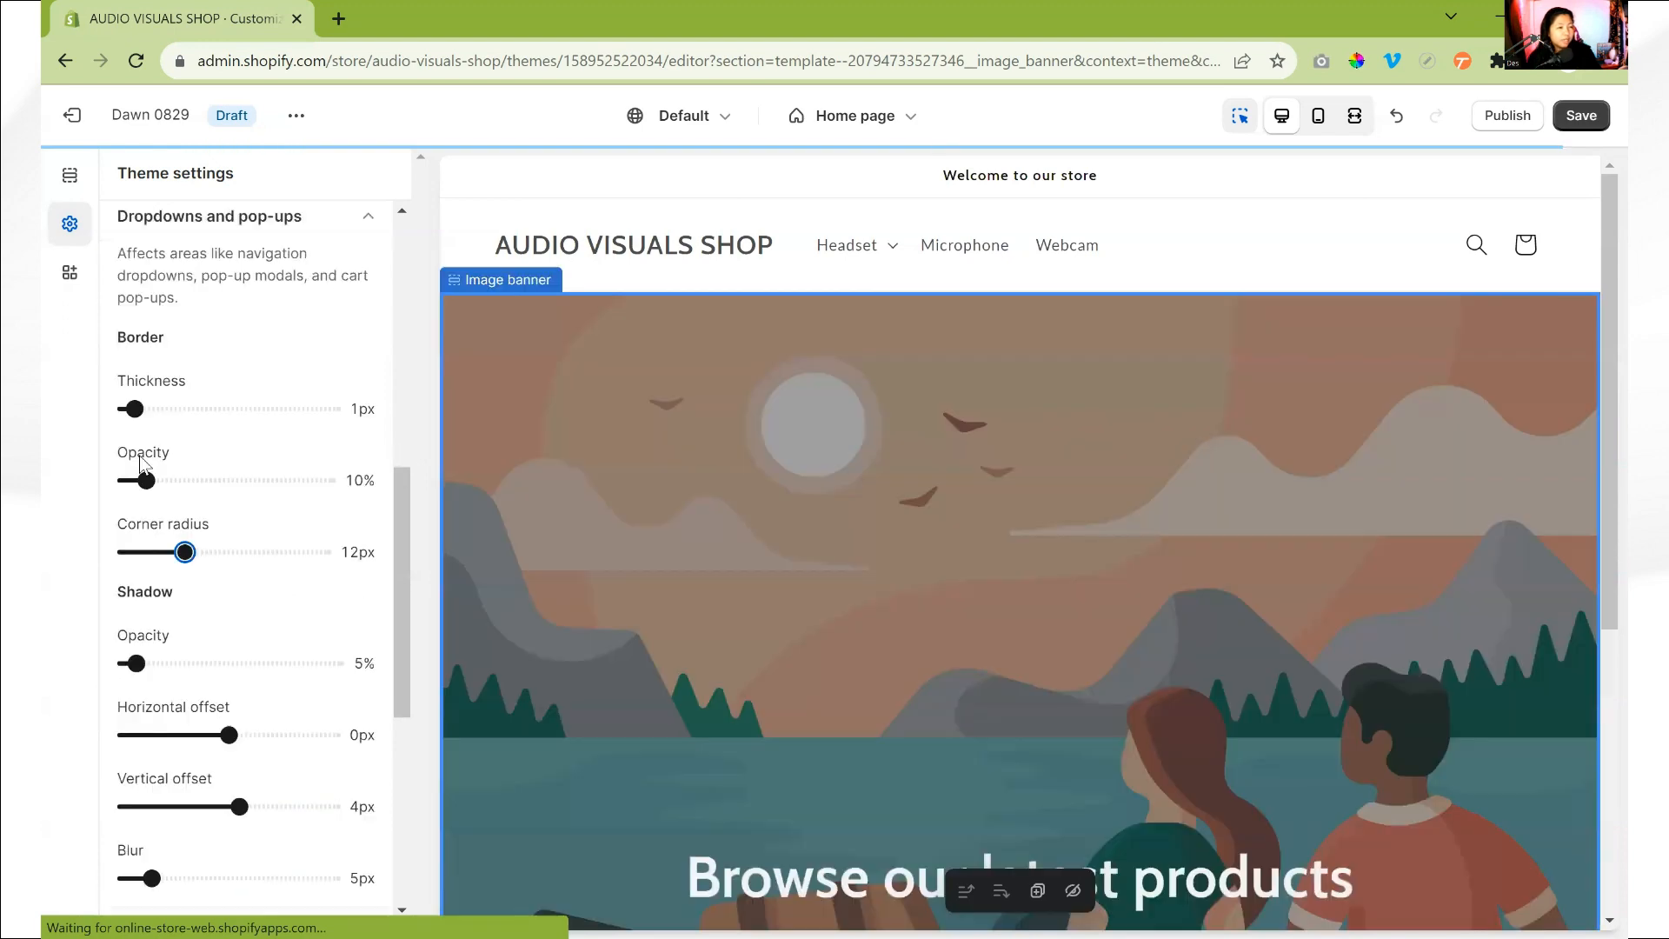
scroll(166, 469, down, 1)
scroll(179, 478, up, 2)
scroll(182, 496, down, 3)
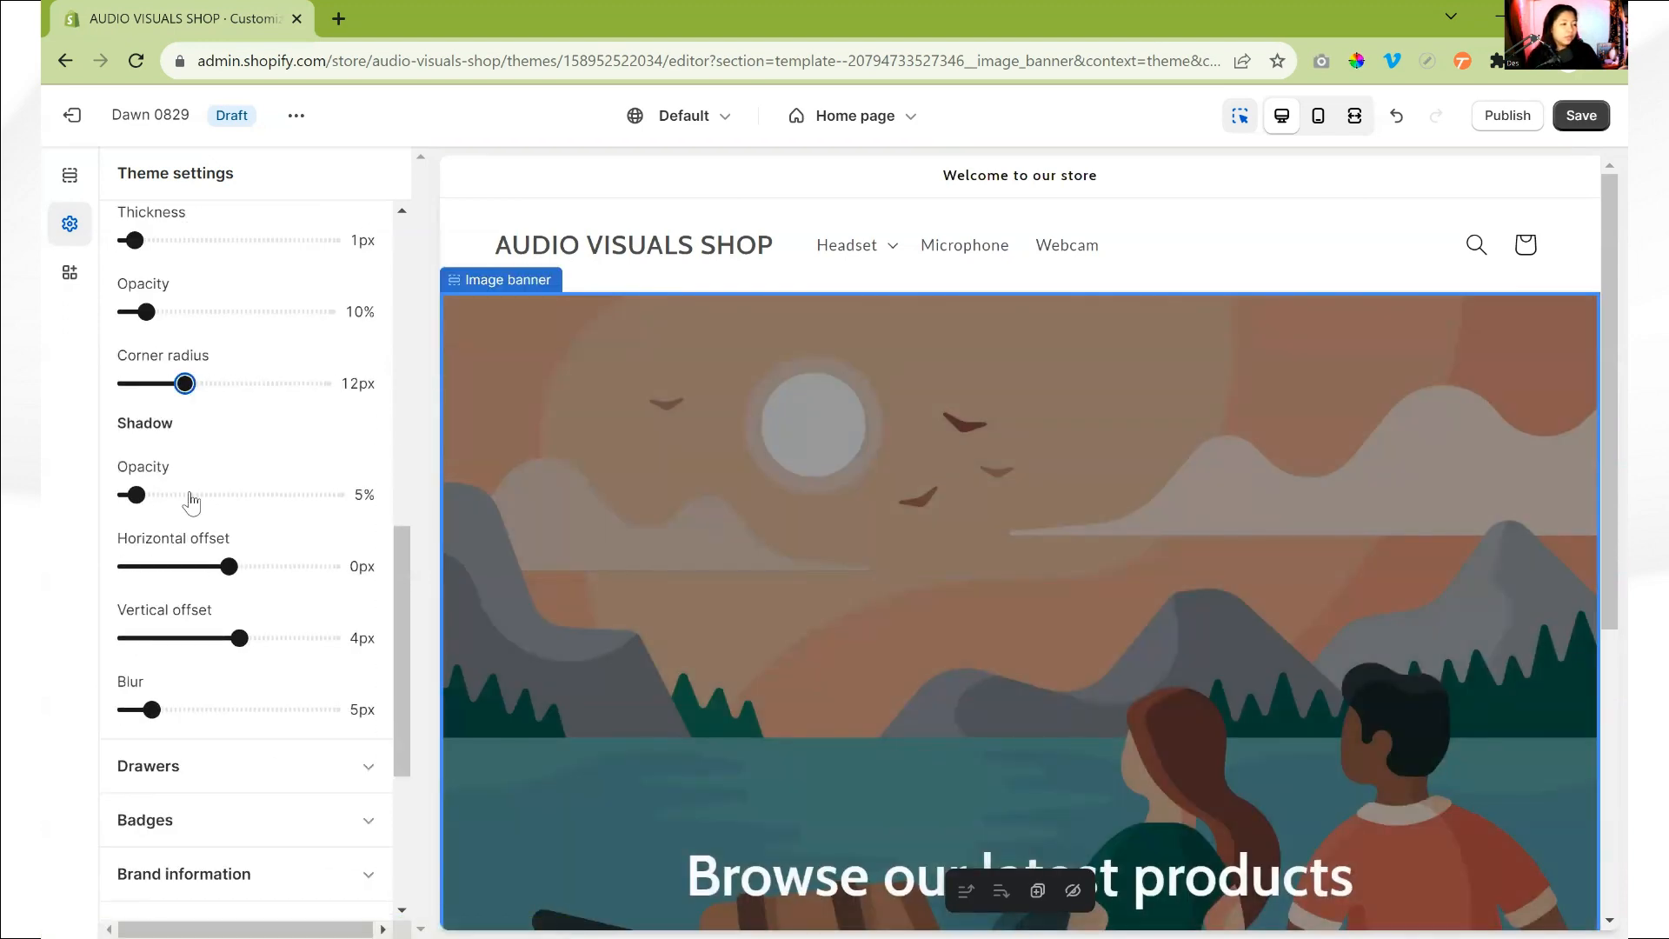
scroll(217, 487, up, 3)
scroll(247, 522, down, 5)
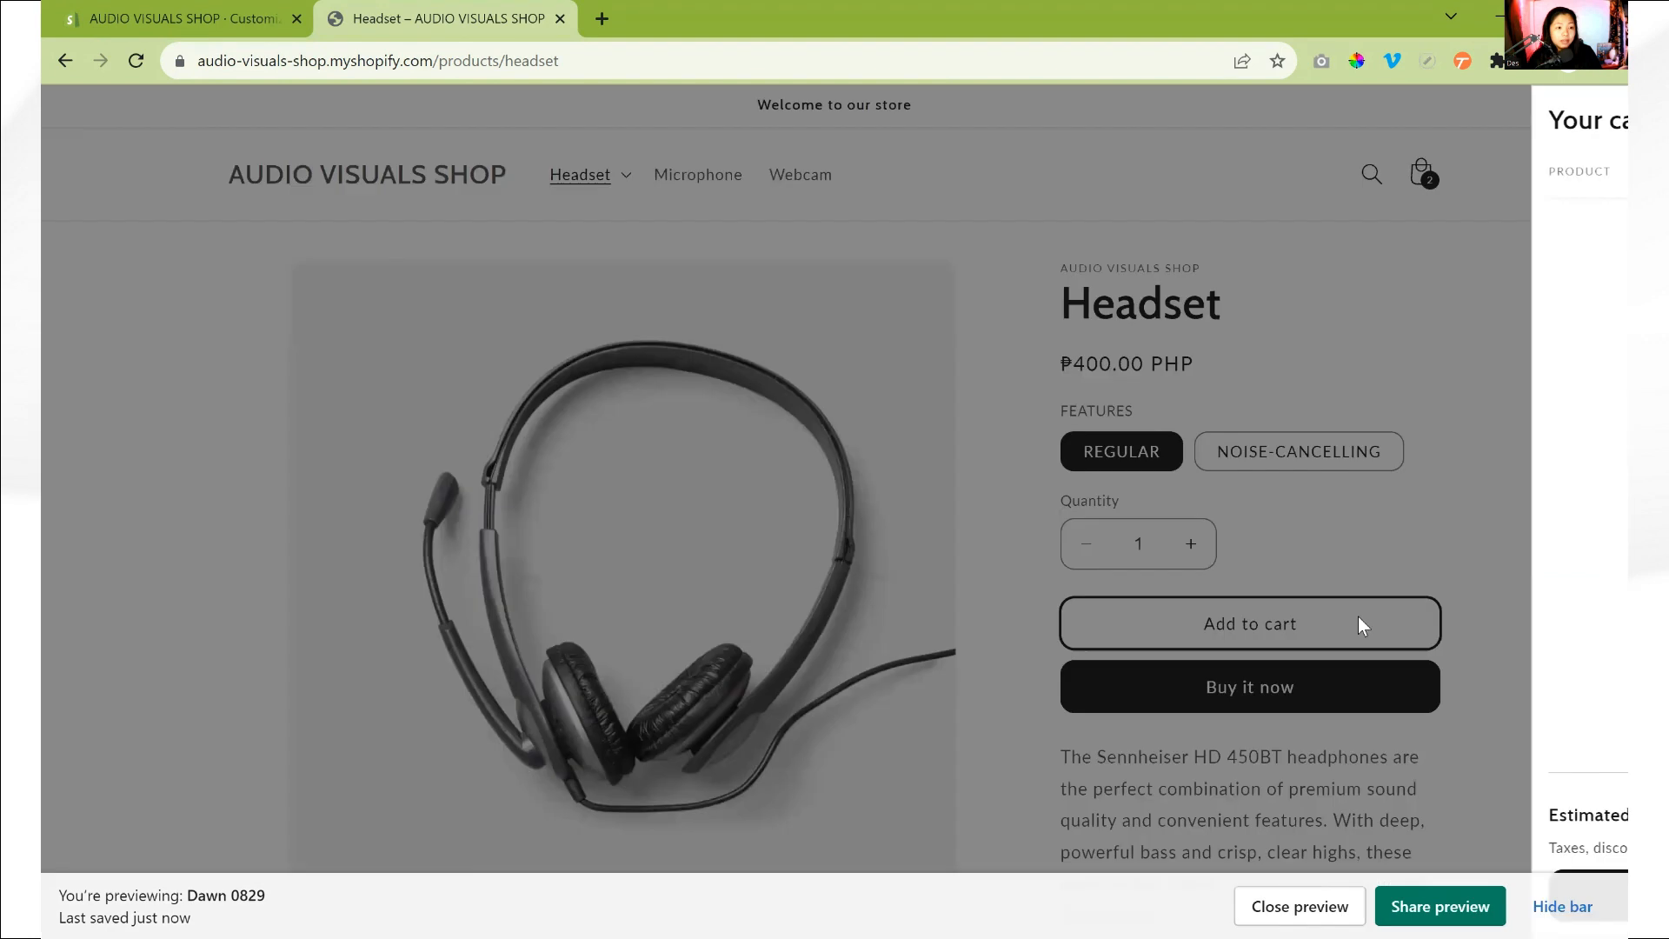
- Check the cart drawer in the store preview and review the drawers' border and shadow settings in the theme editor
click(1358, 619)
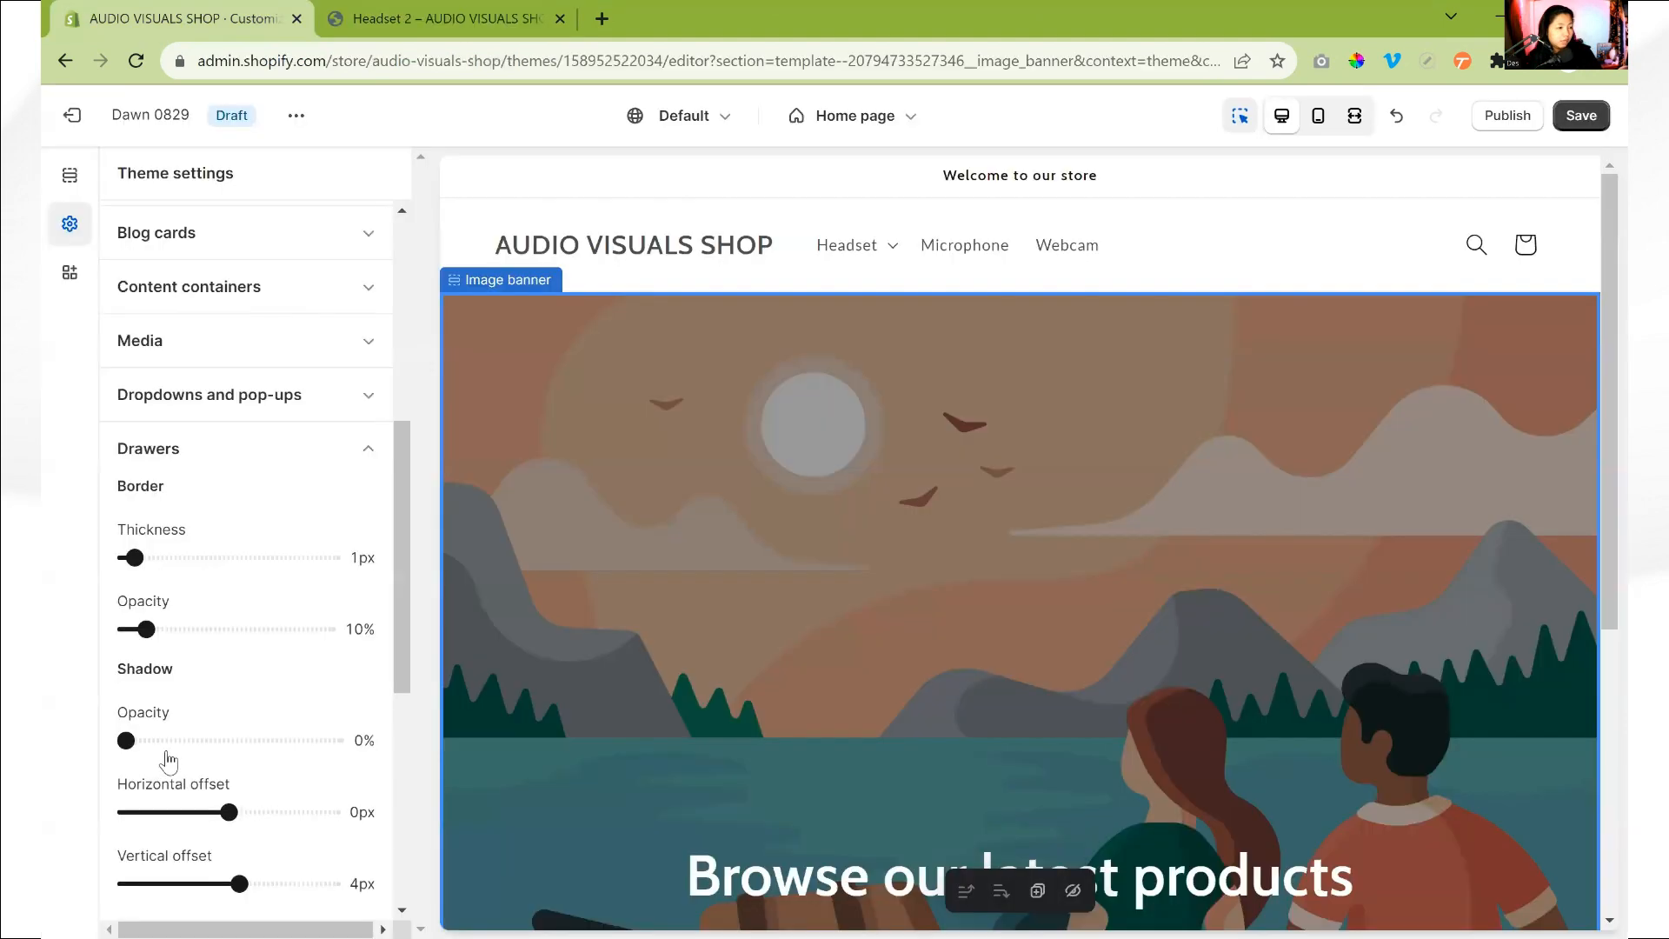
scroll(174, 752, down, 5)
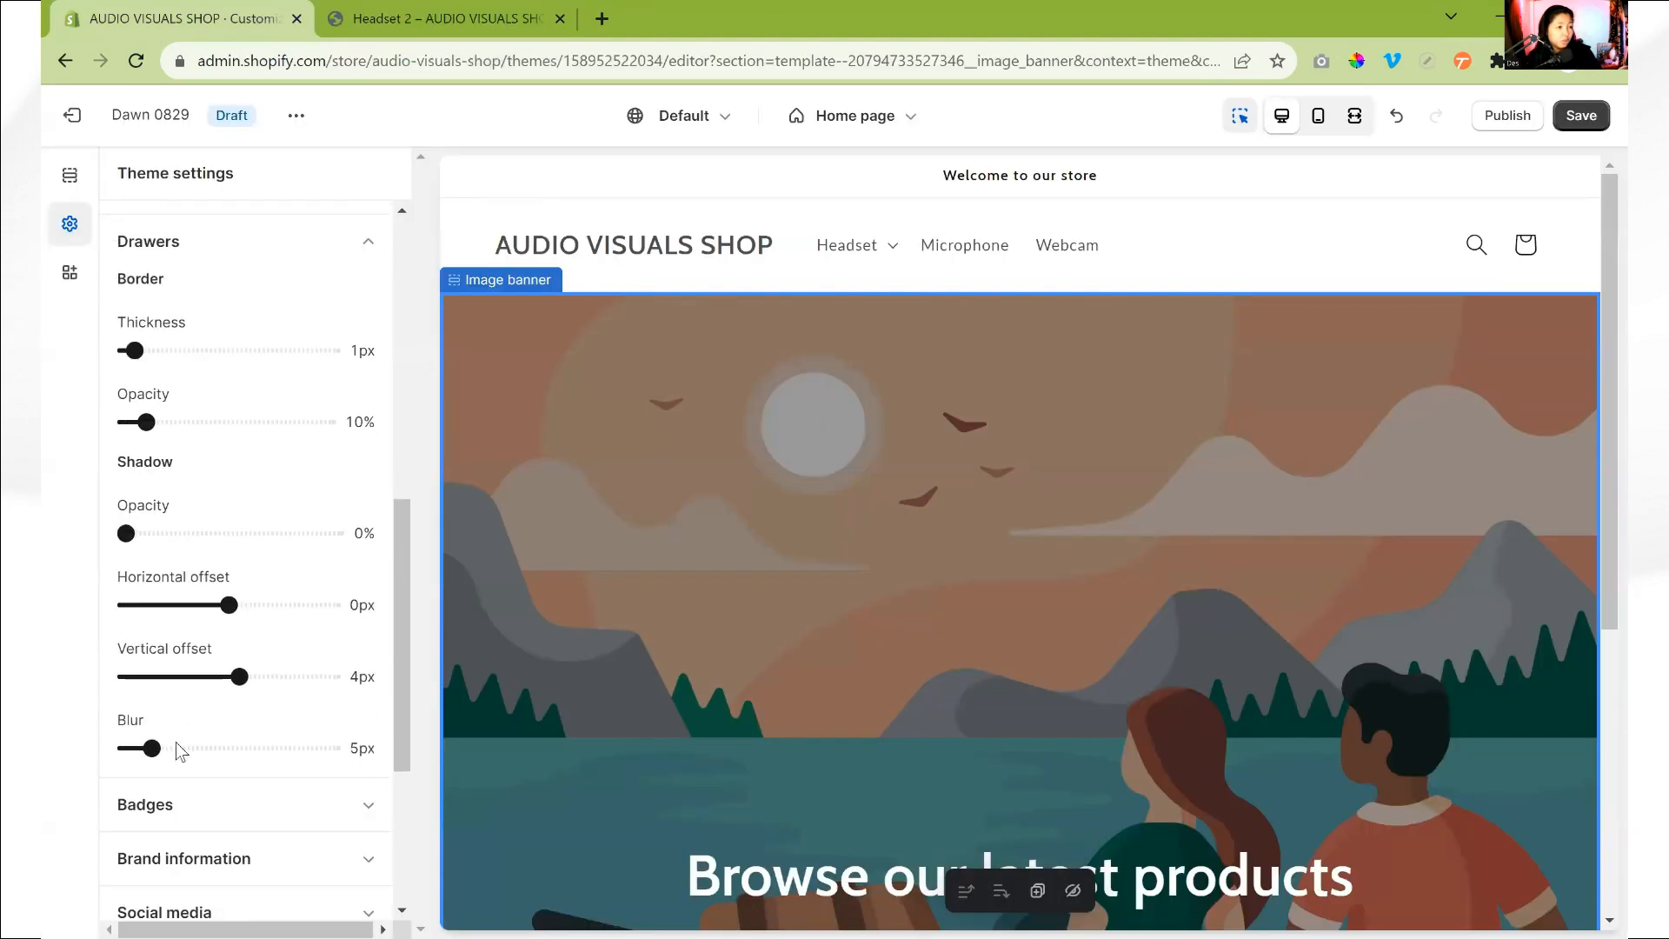
scroll(141, 543, down, 2)
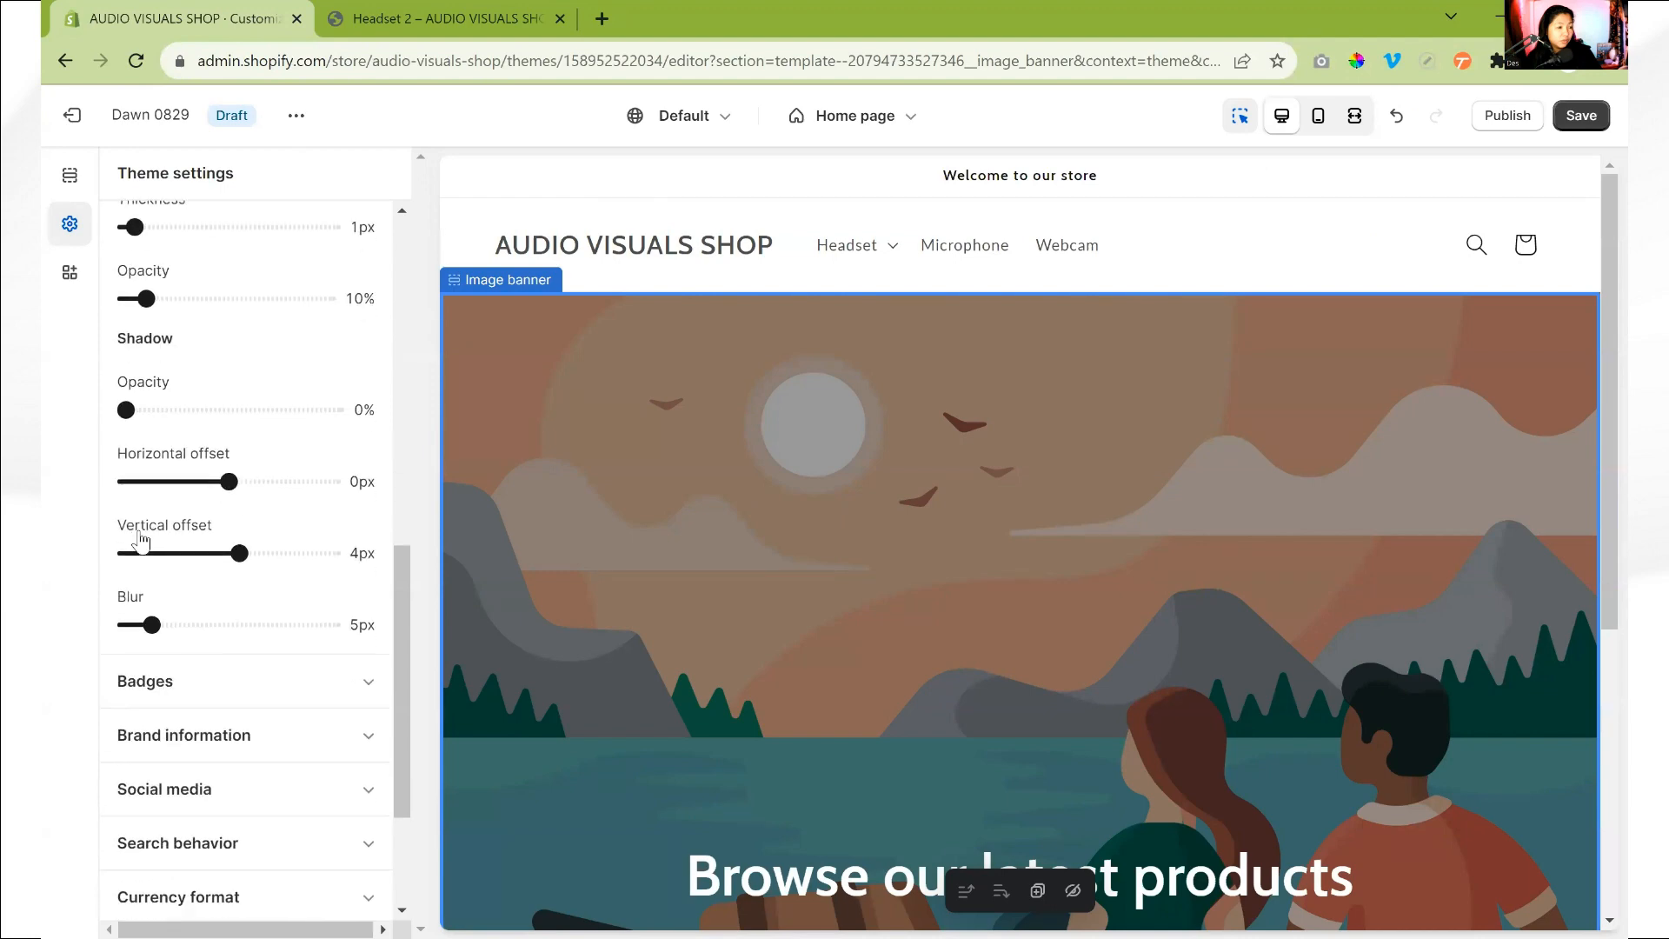
scroll(141, 539, up, 4)
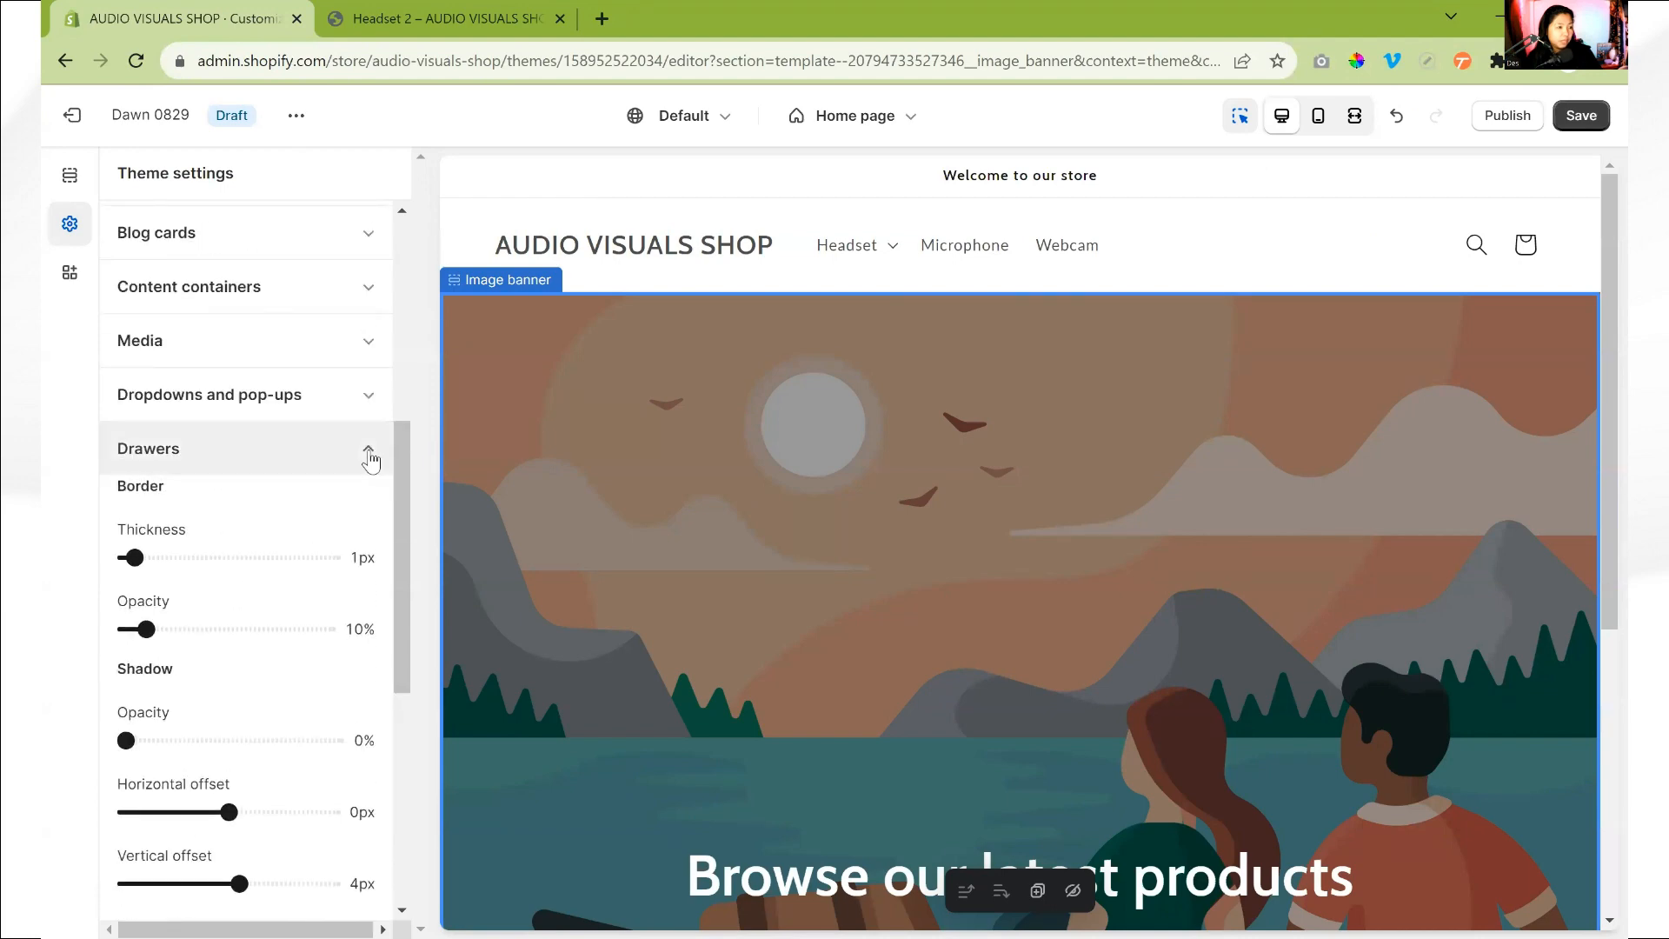
- Open the badge settings and inspect the Sale badge on the featured products in the storefront preview
click(366, 451)
click(318, 516)
scroll(319, 518, down, 3)
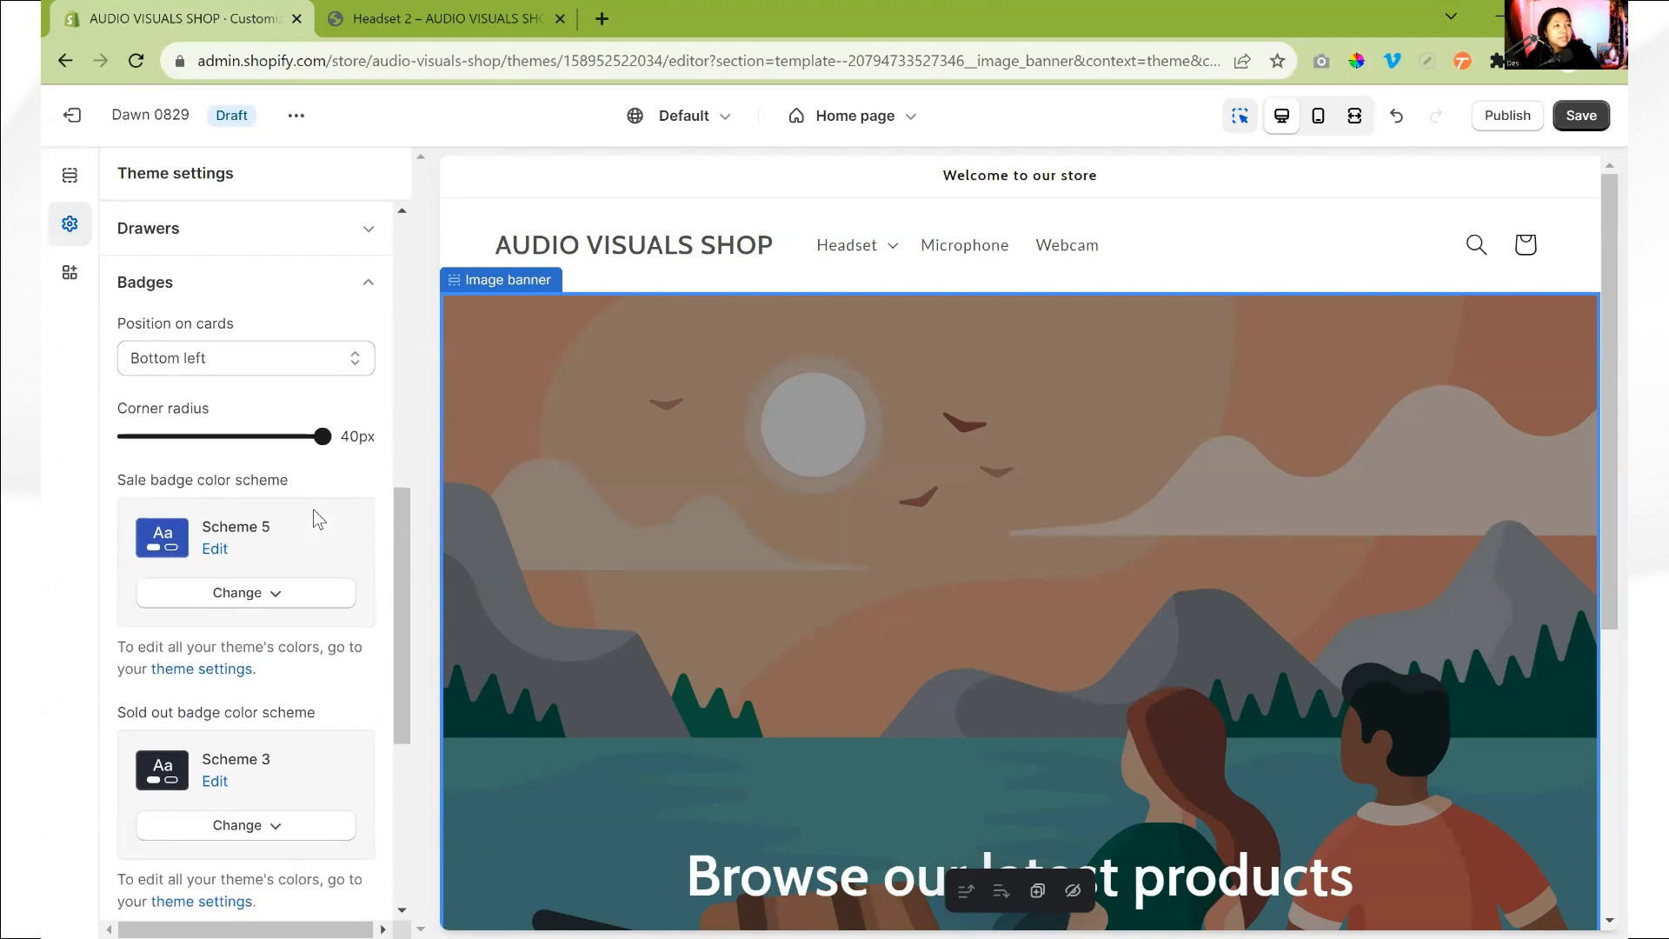
click(434, 18)
scroll(878, 565, down, 5)
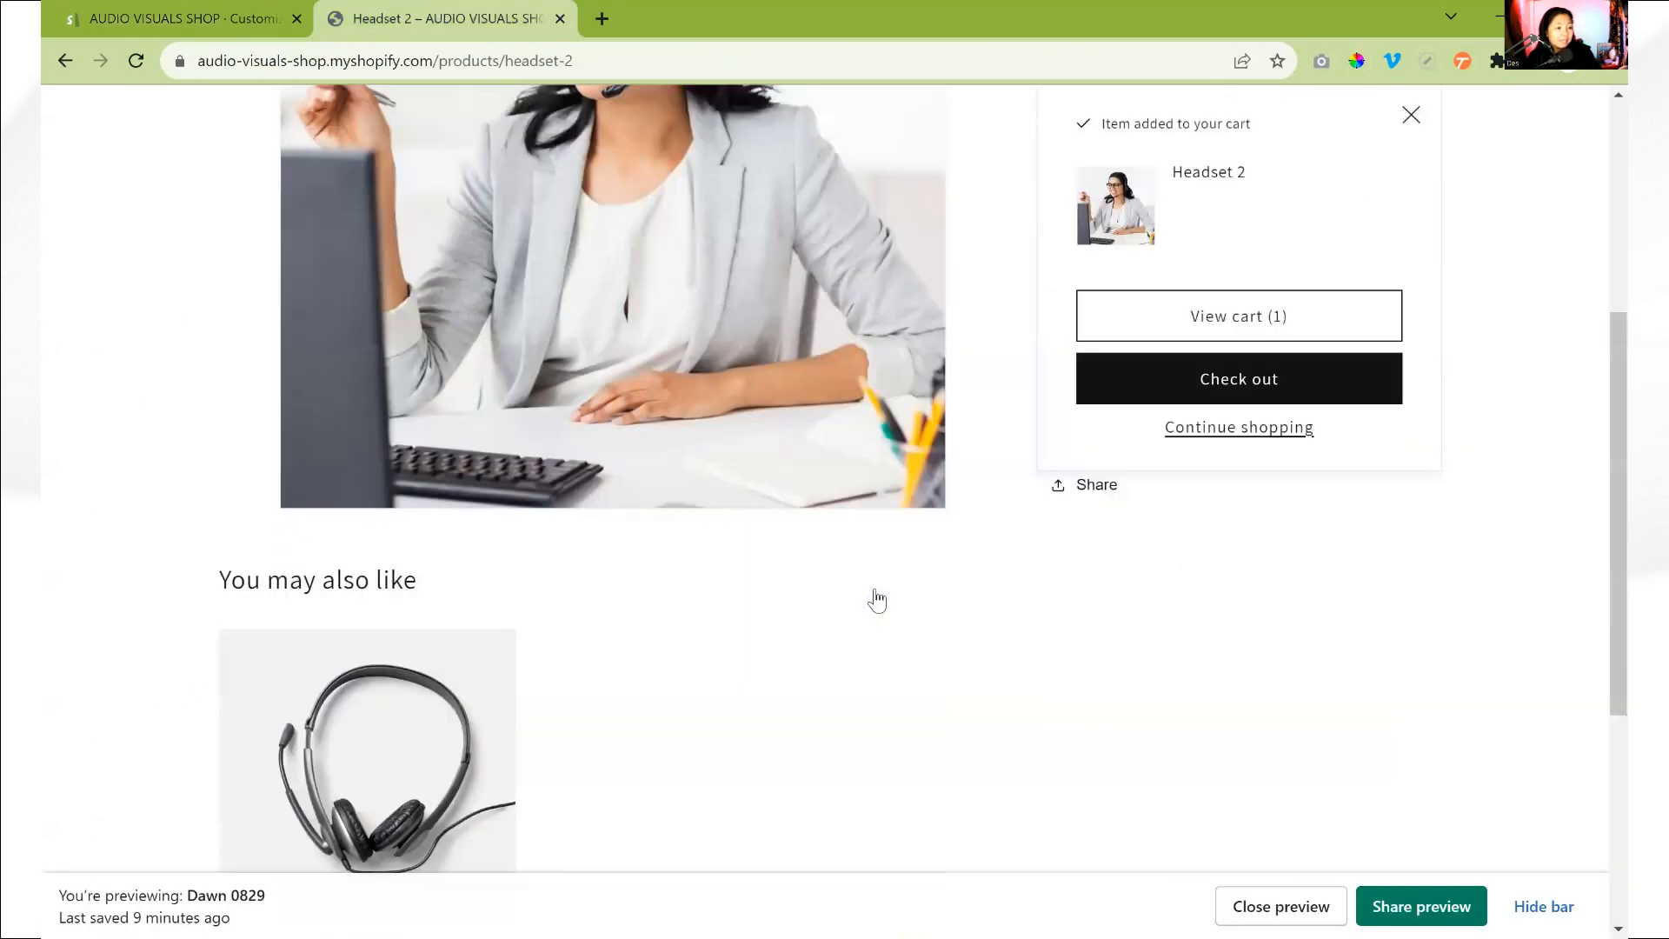
scroll(558, 445, up, 5)
click(402, 174)
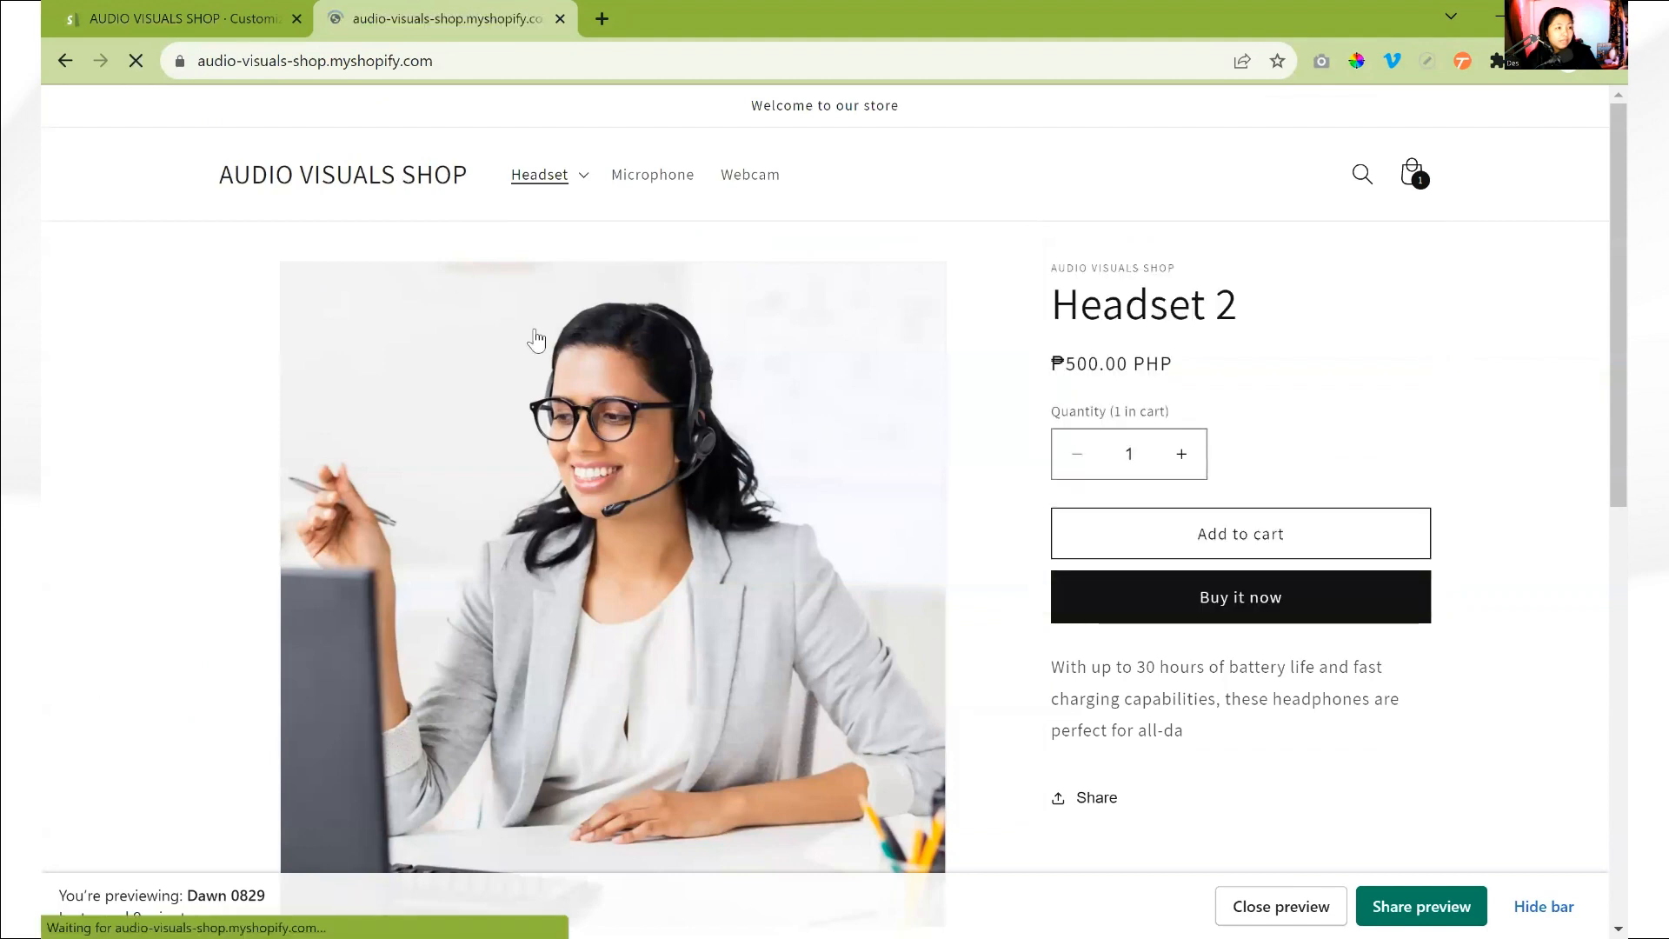
scroll(765, 409, down, 10)
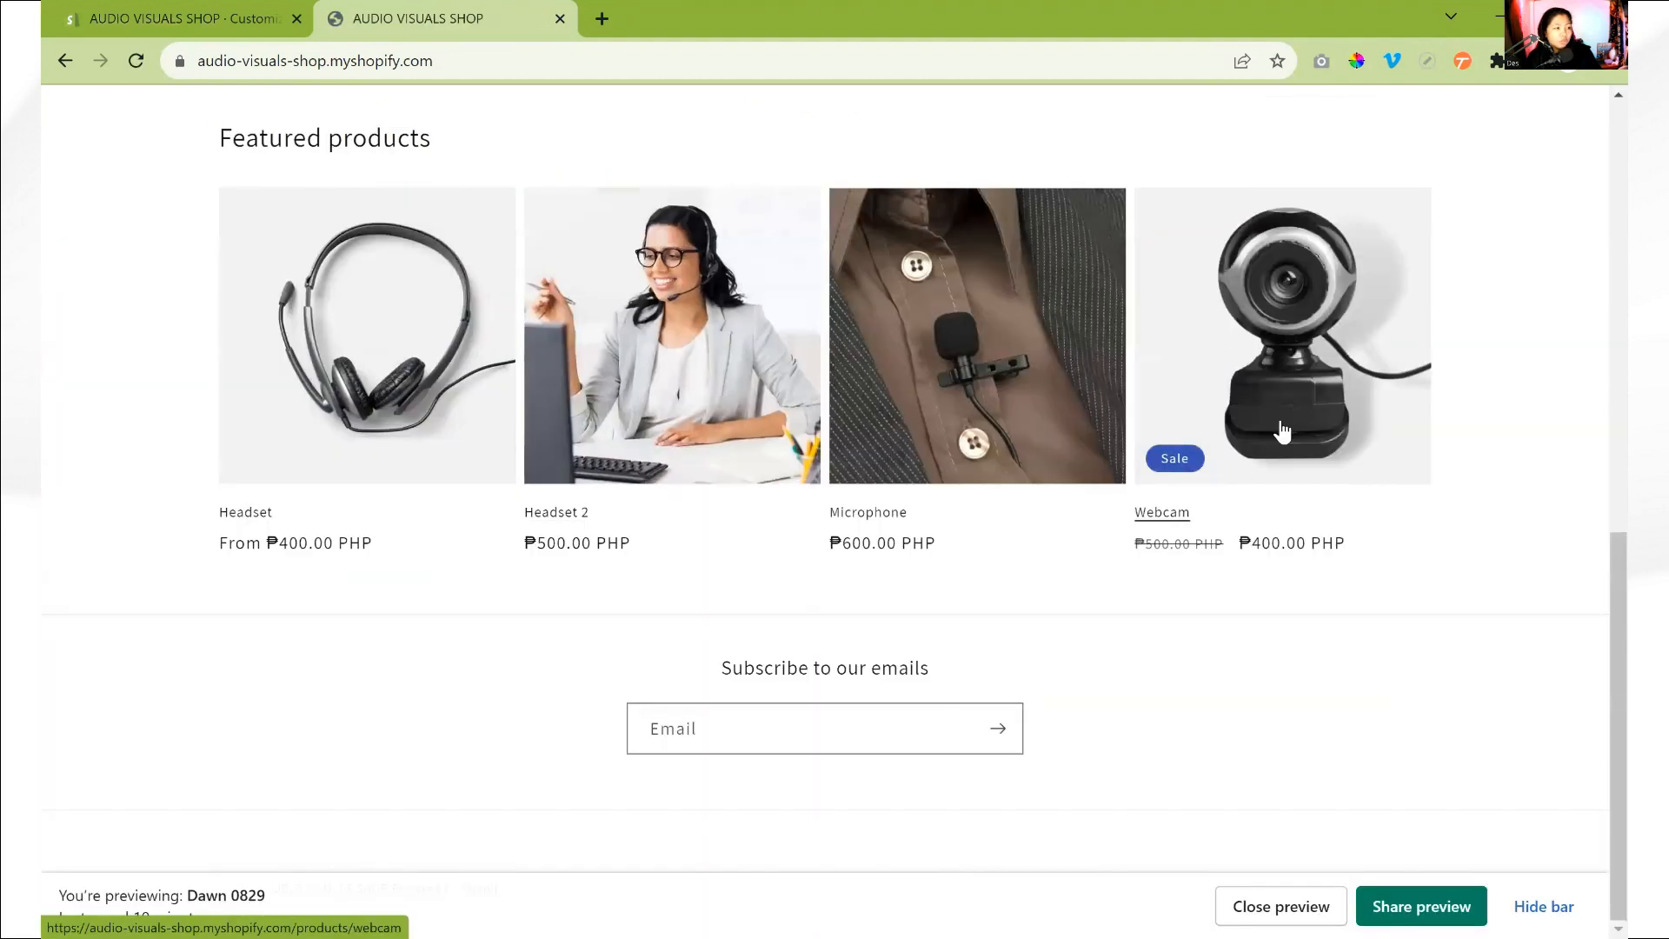
- Return to the theme editor and review the color schemes of the sale and sold out badges
click(179, 18)
scroll(149, 661, down, 1)
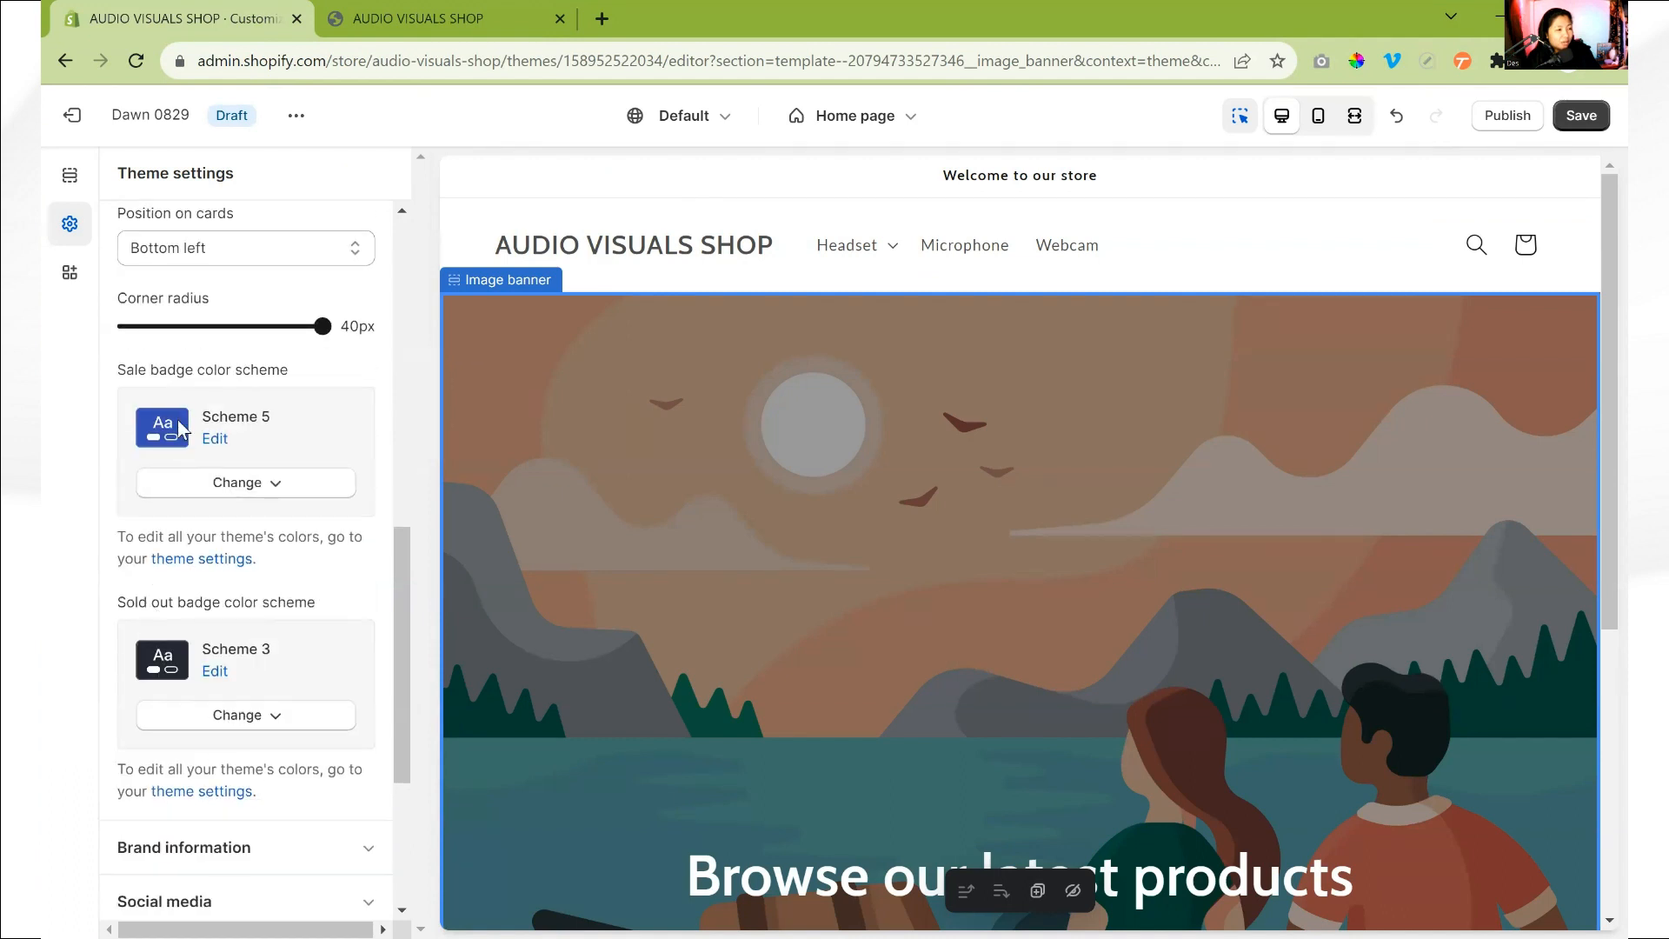
scroll(207, 445, down, 2)
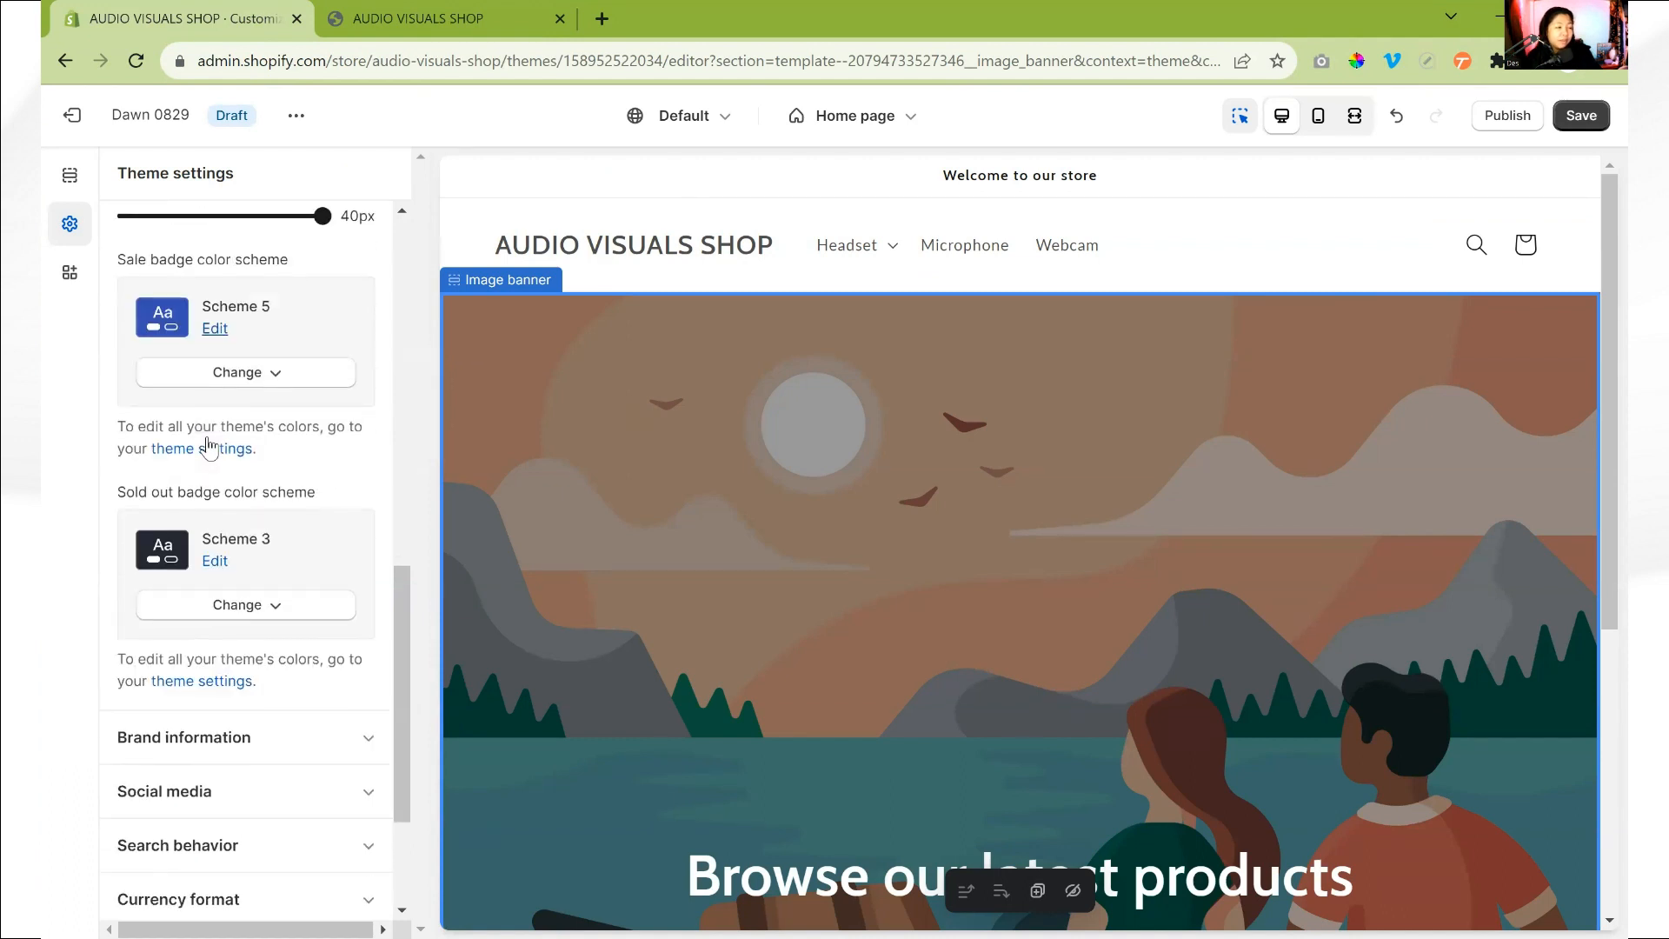
- Set the headline of the theme's brand information to "Audio Visuals"
scroll(209, 445, down, 2)
click(222, 626)
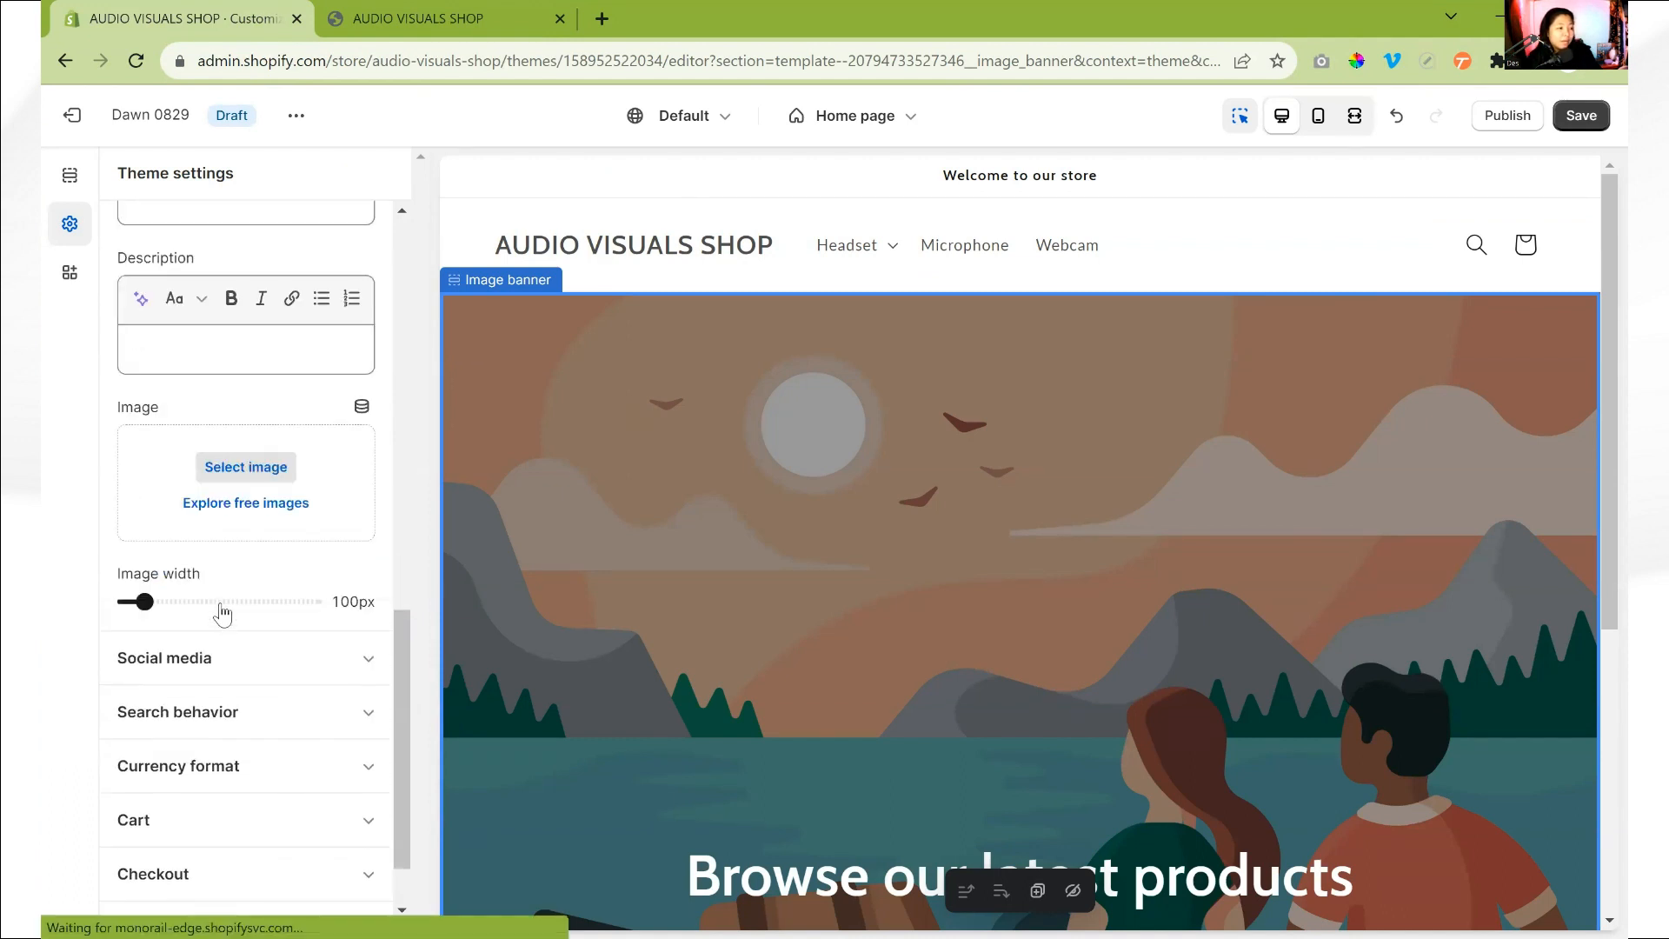
scroll(222, 613, down, 1)
scroll(221, 420, up, 5)
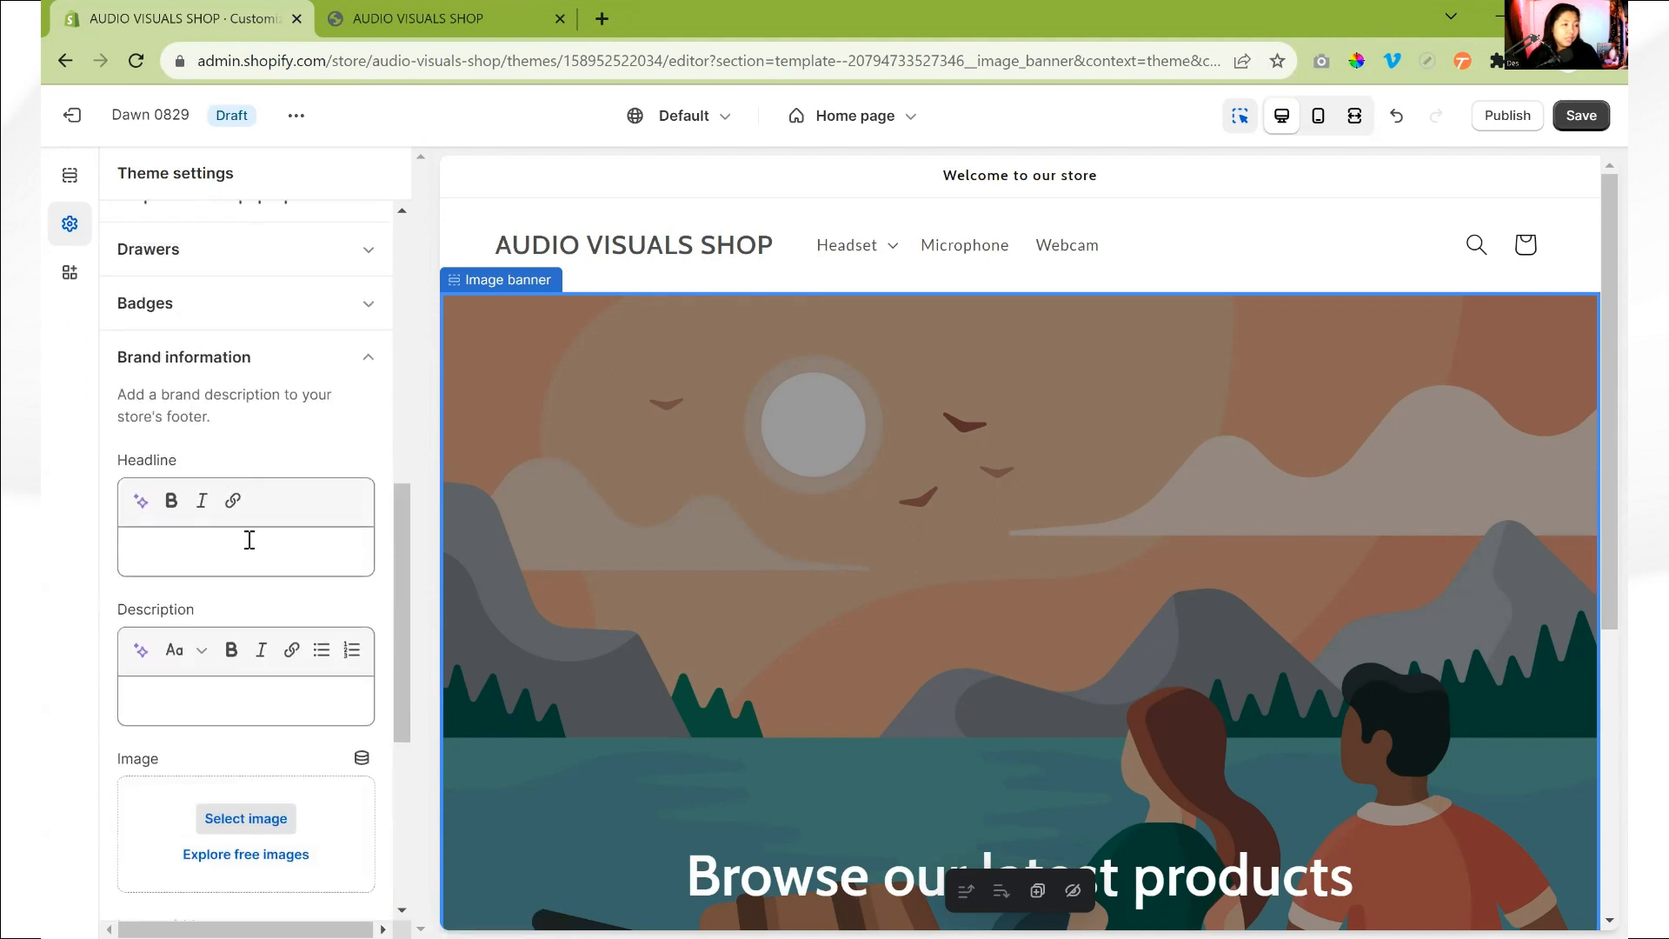
click(249, 540)
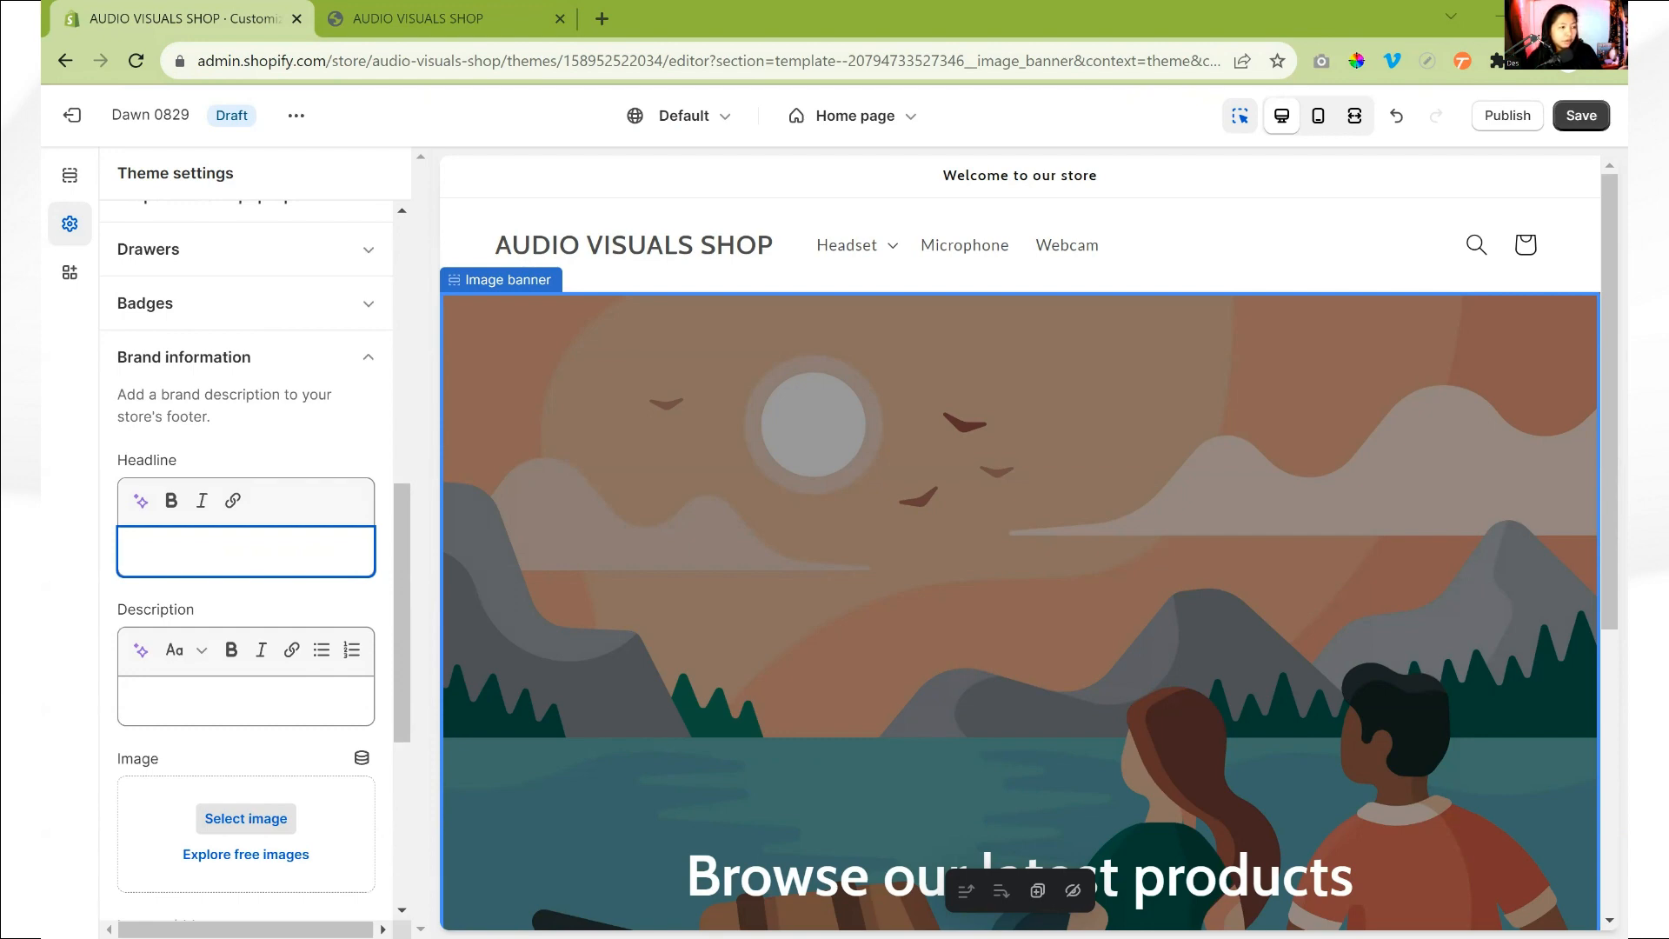
text(Audio Visuals)
- Enter the brand description "We're not just a brand; we're your partner in enhancing the way you connect, collaborate, and conquer in the digital realm."
click(311, 700)
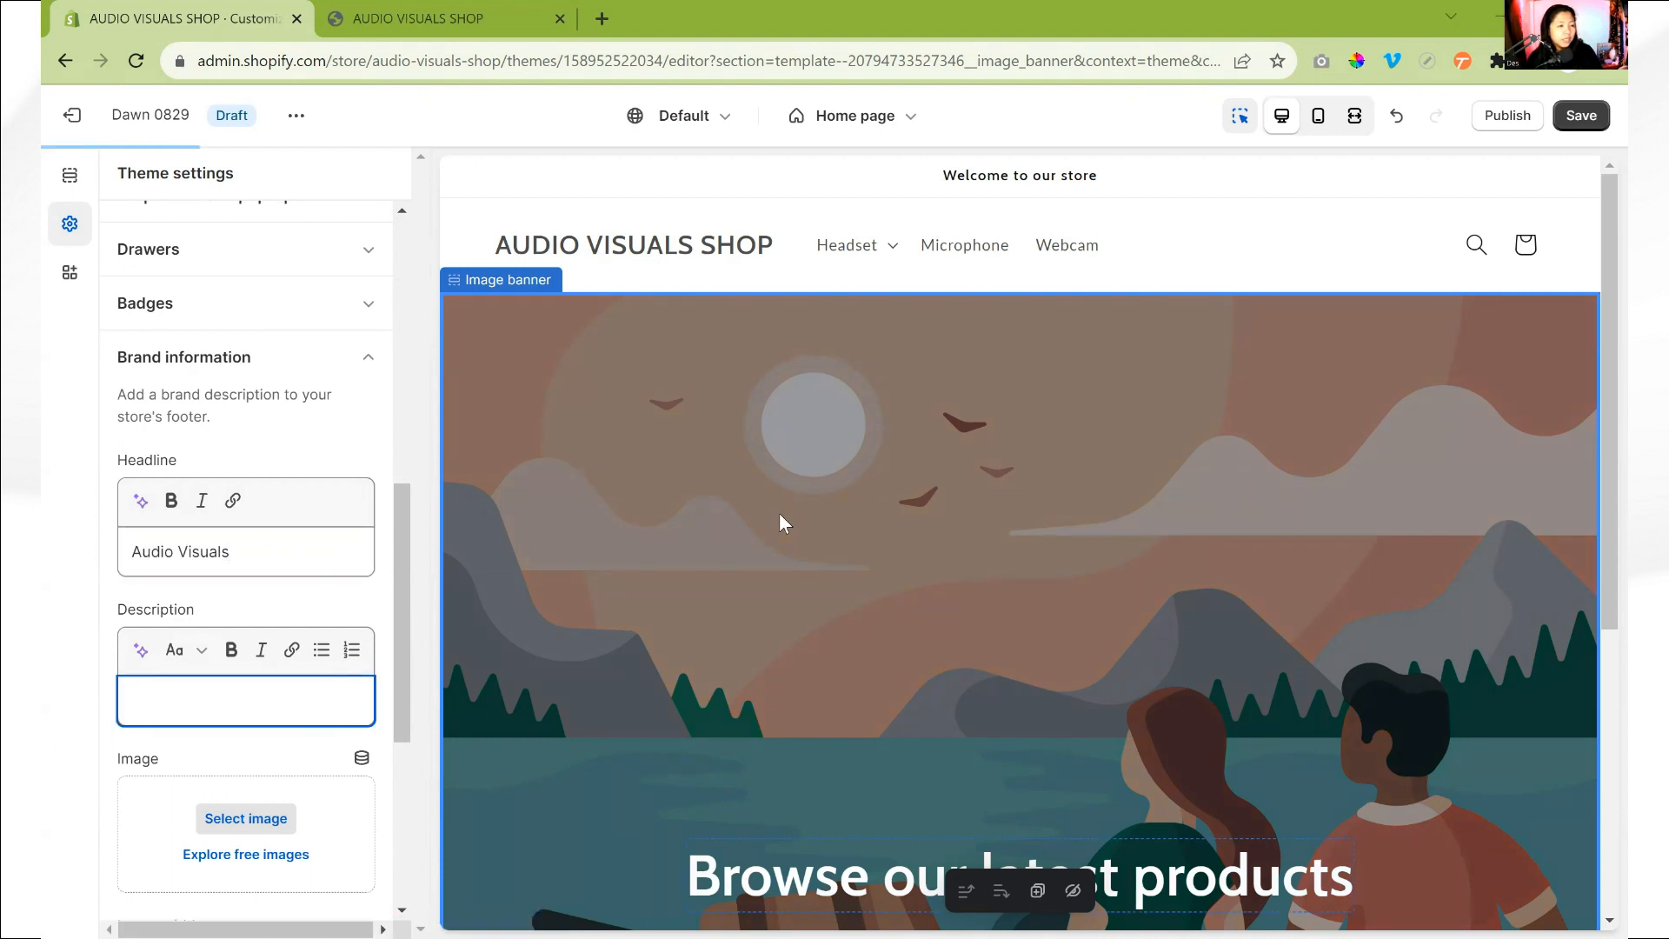
text(We're not just a brand; we're your partner in enhancing the way you connect, collaborate, and conquer in the digital realm.)
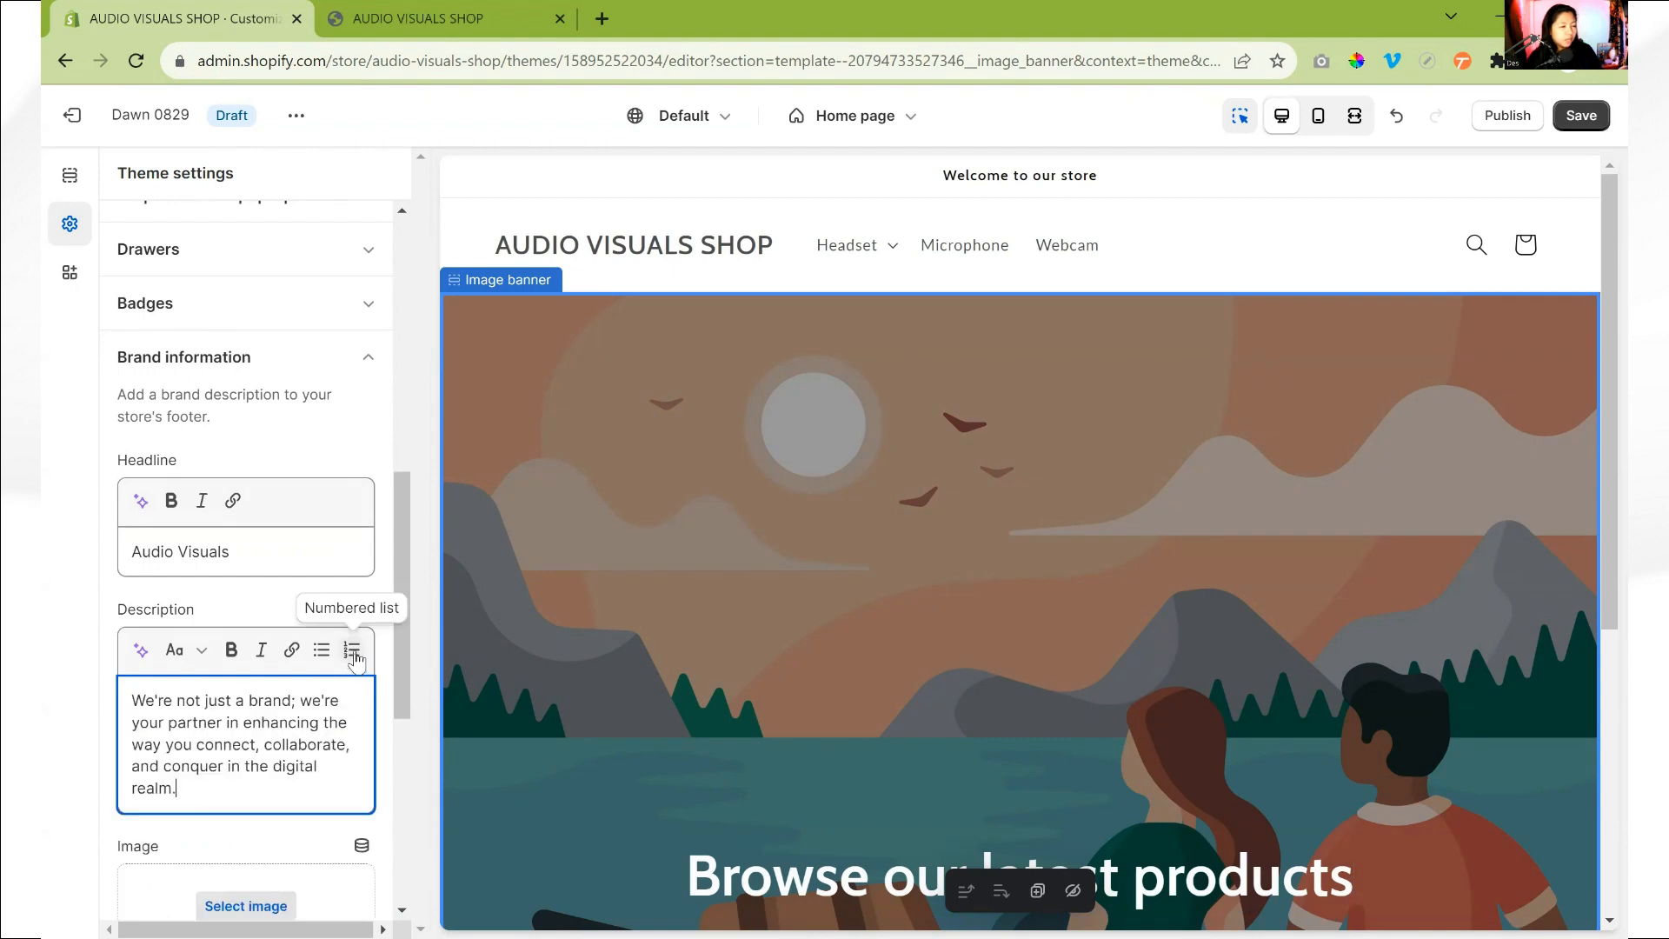
- Upload the LOGO file from the HOMEPAGE folder under Desktop > SCC > shopify webinar and use it as the brand information image
scroll(292, 654, down, 3)
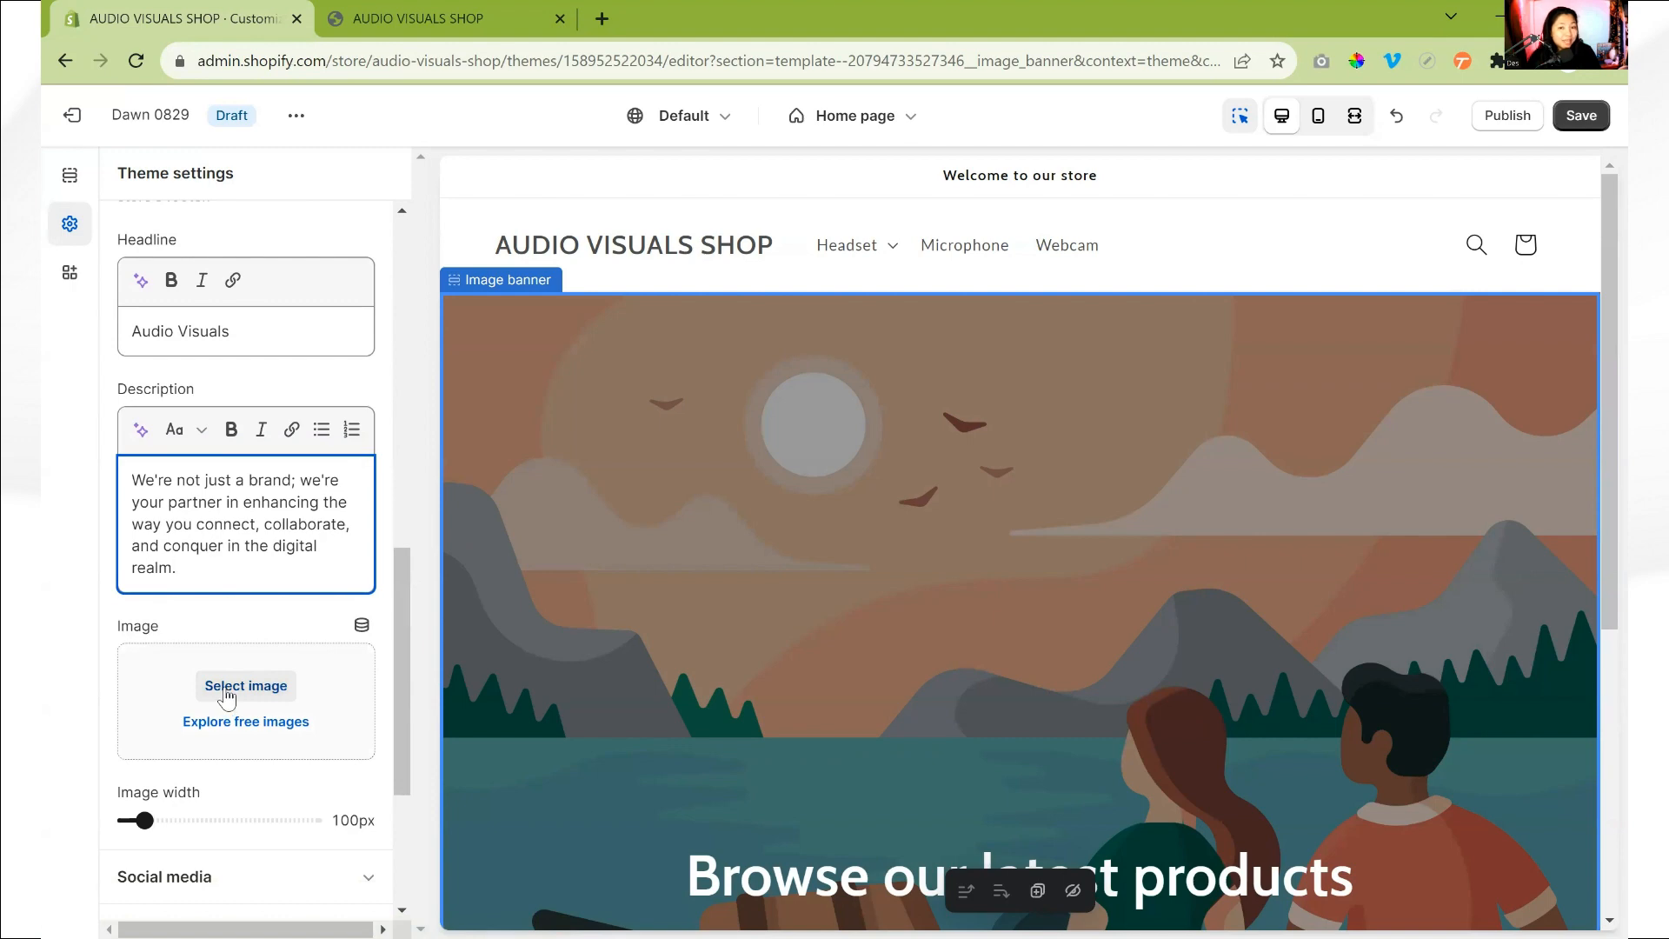
click(226, 693)
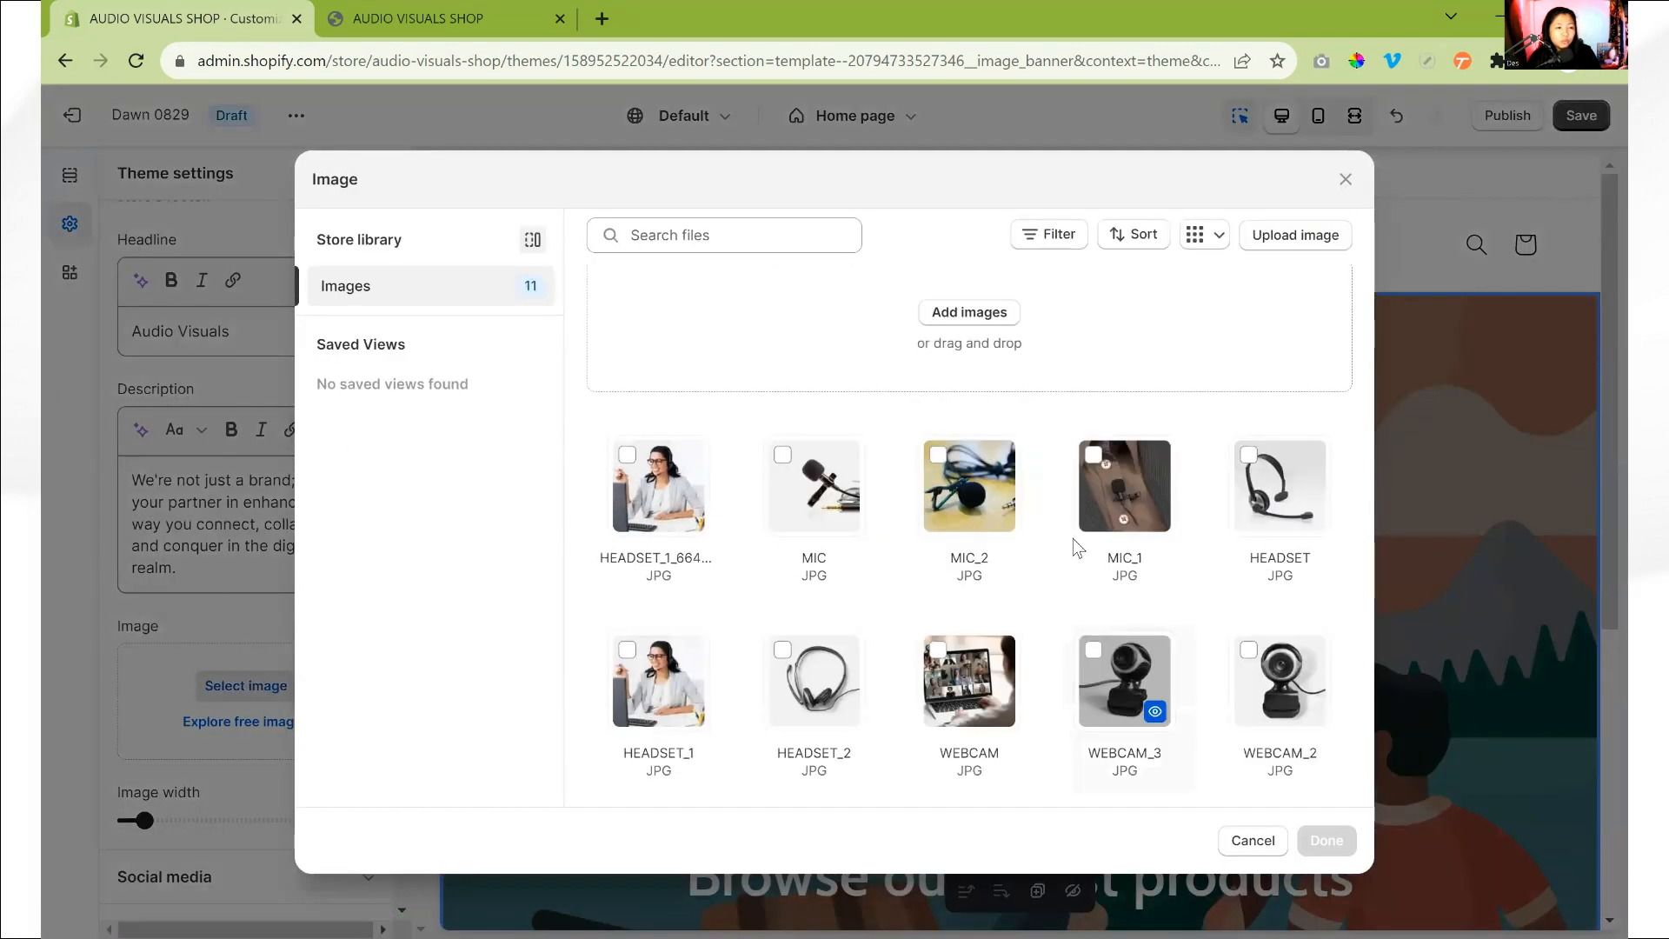
click(991, 339)
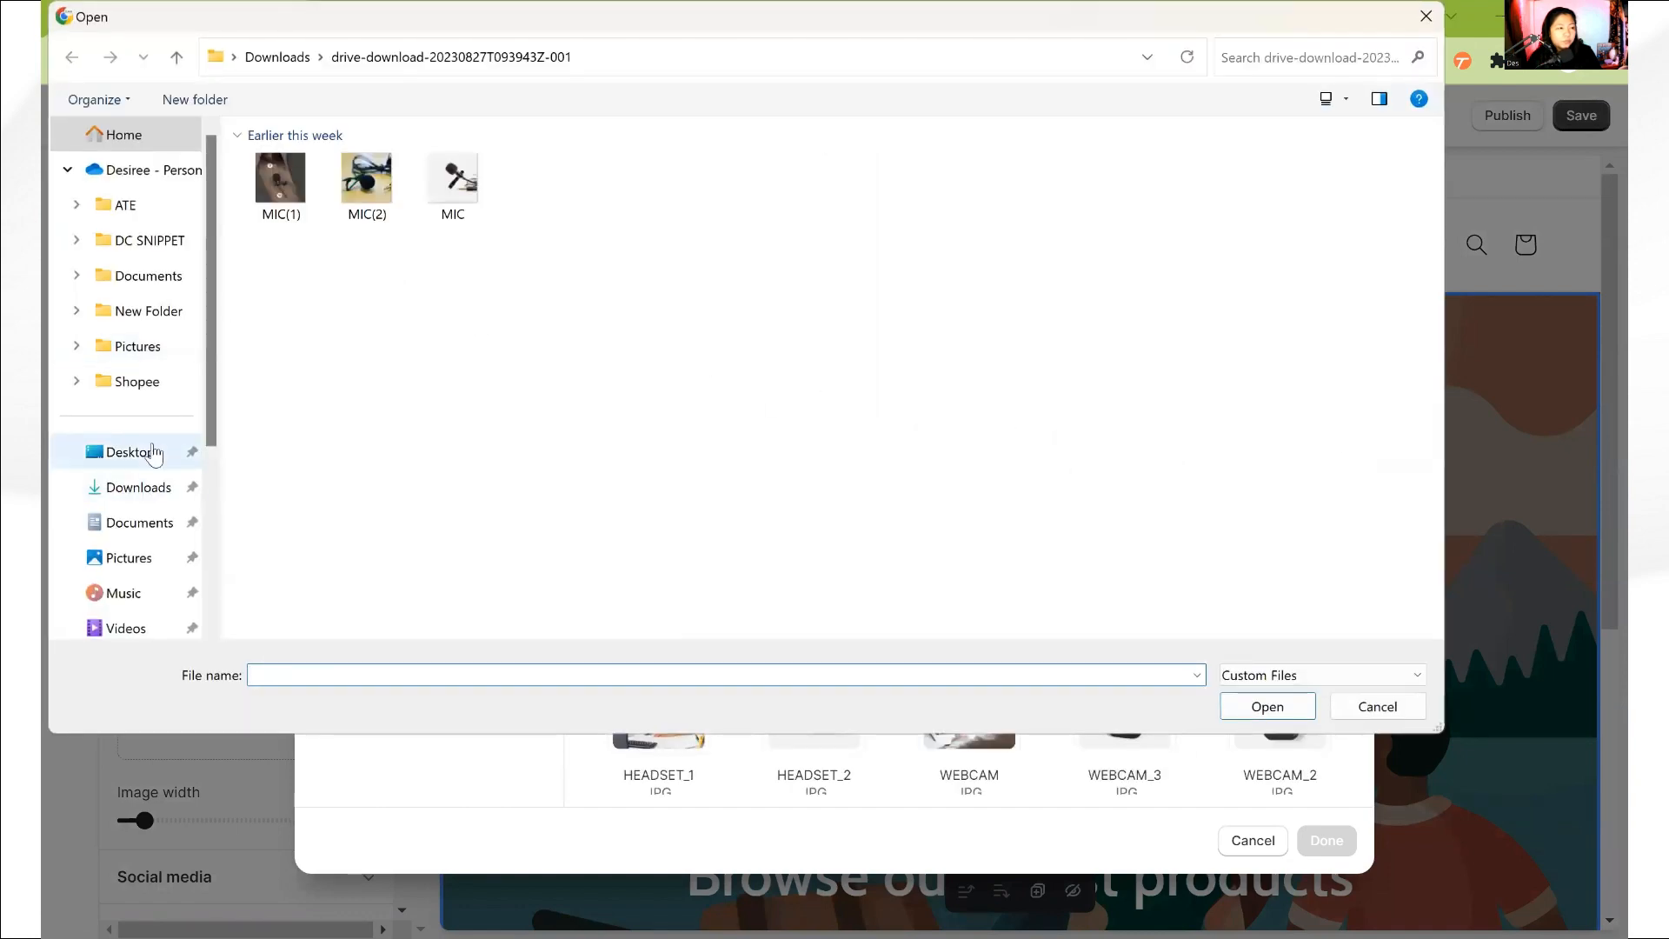
click(153, 452)
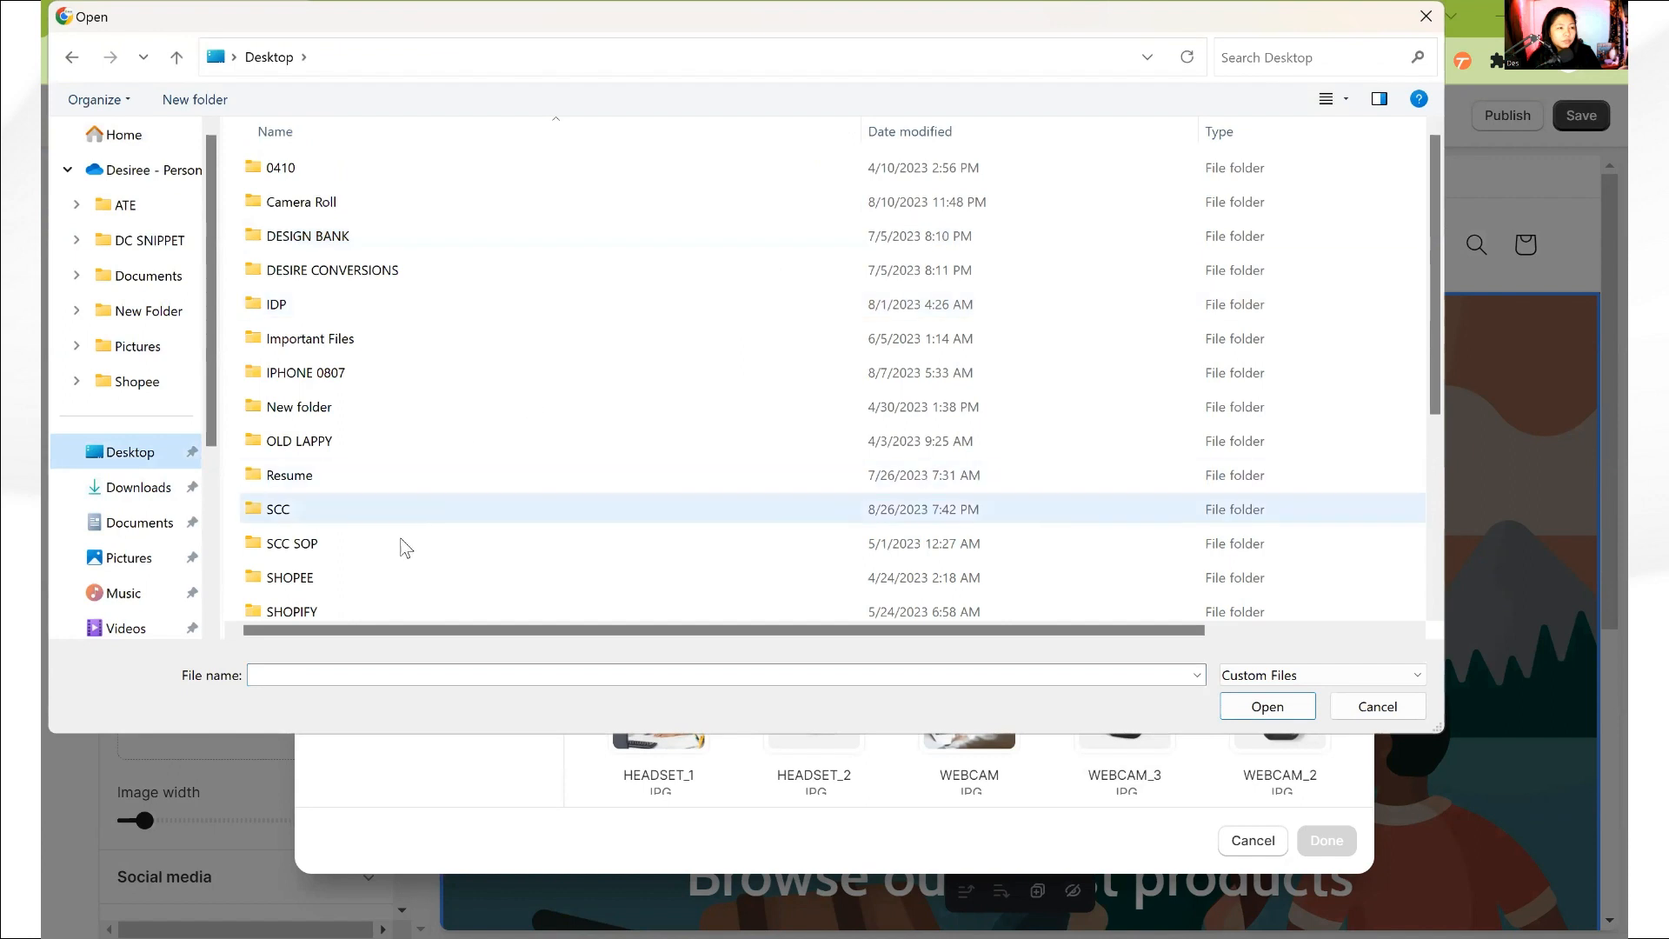
double_click(349, 511)
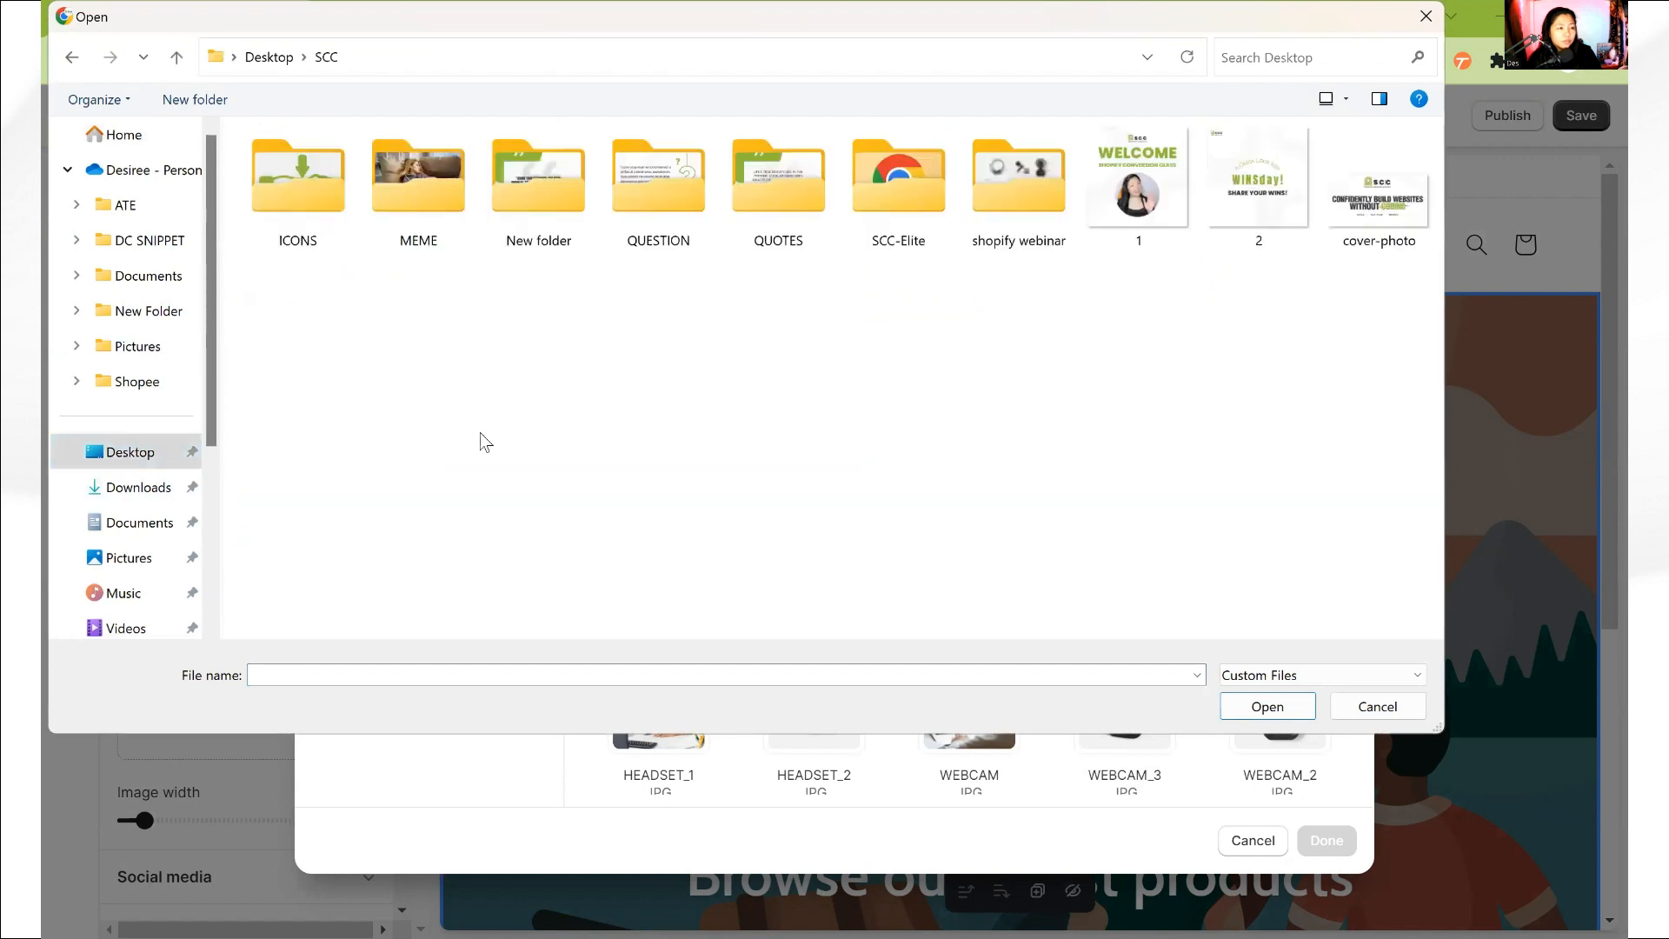
click(1024, 209)
double_click(1024, 209)
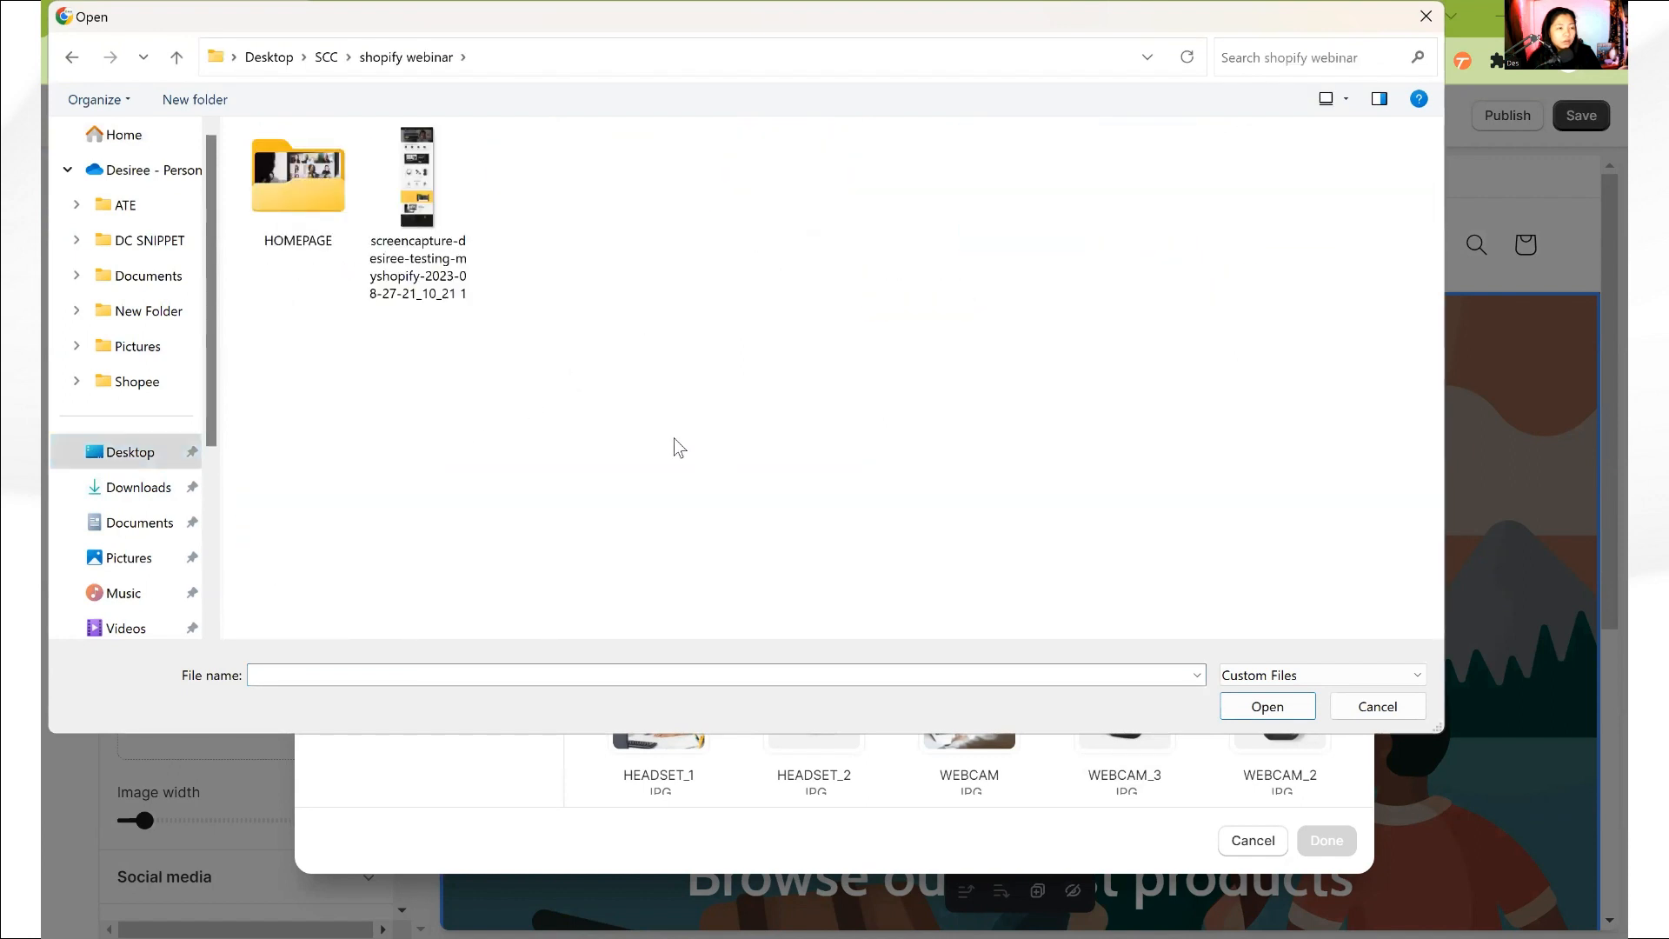
double_click(290, 200)
click(1262, 198)
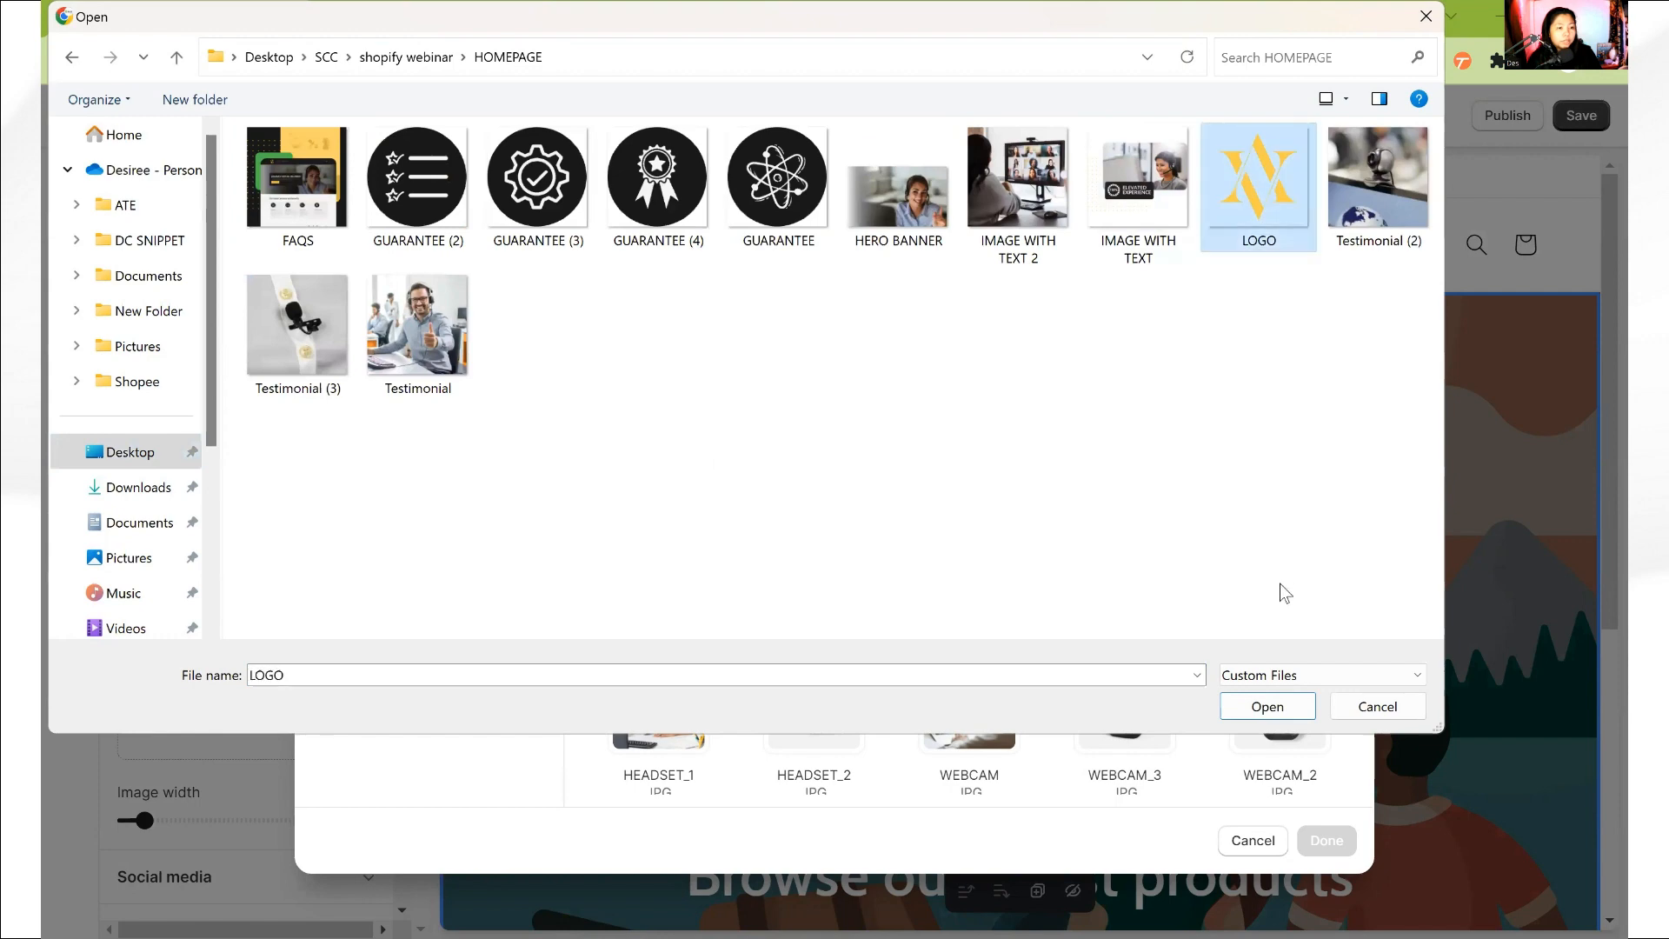
click(1267, 707)
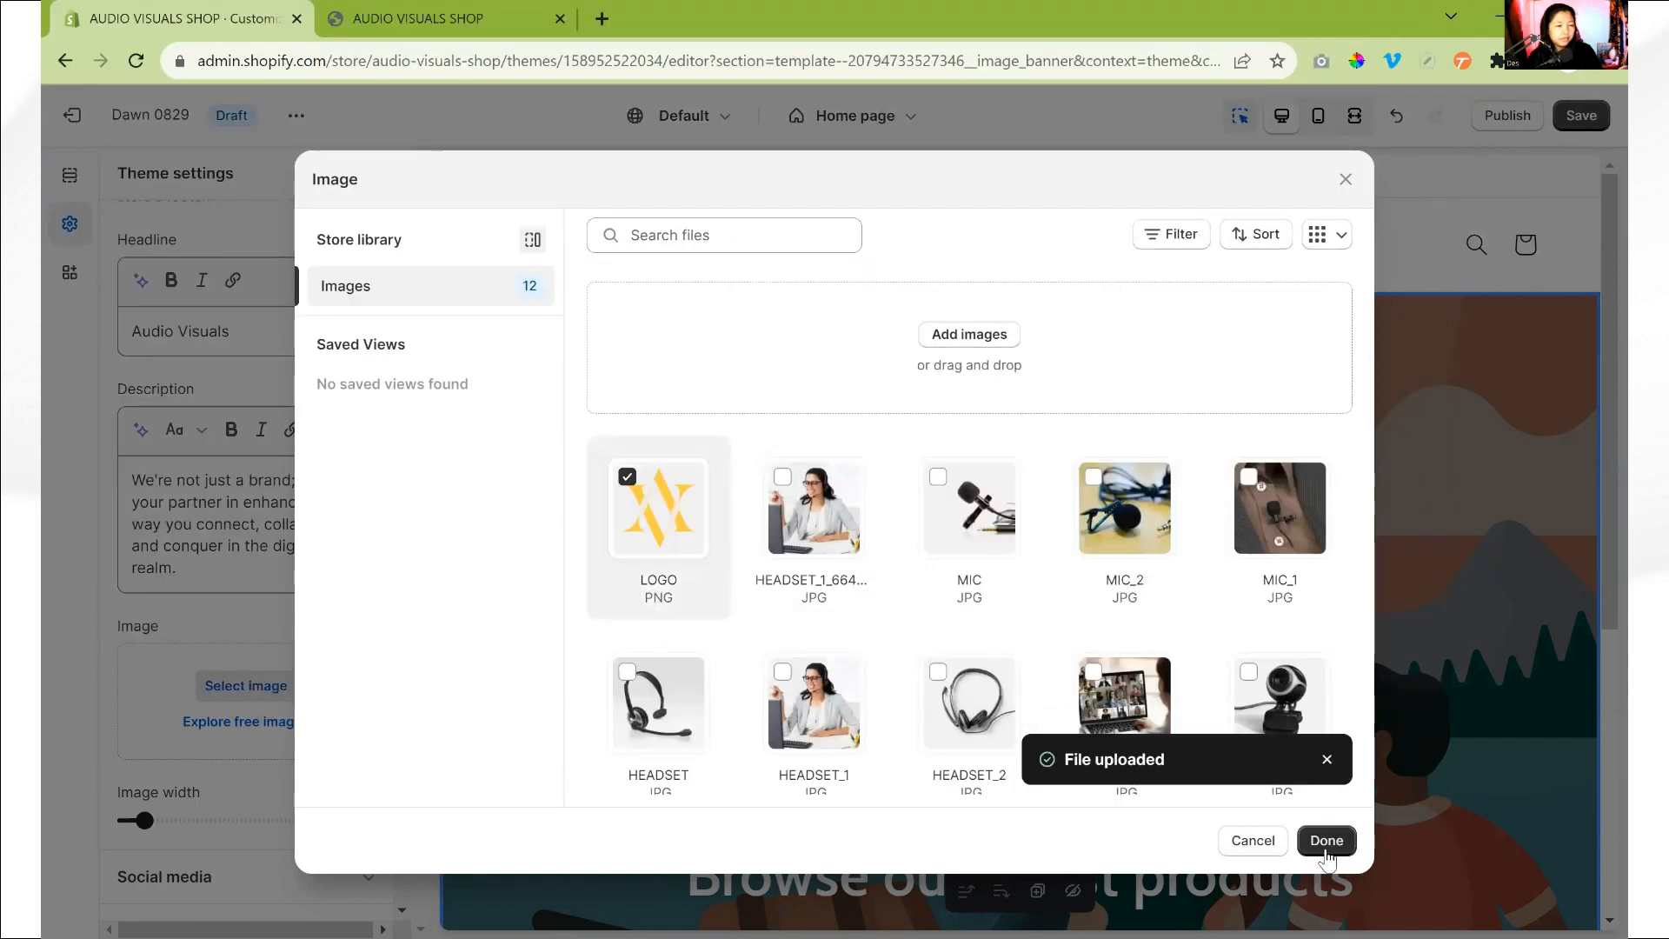
click(1327, 842)
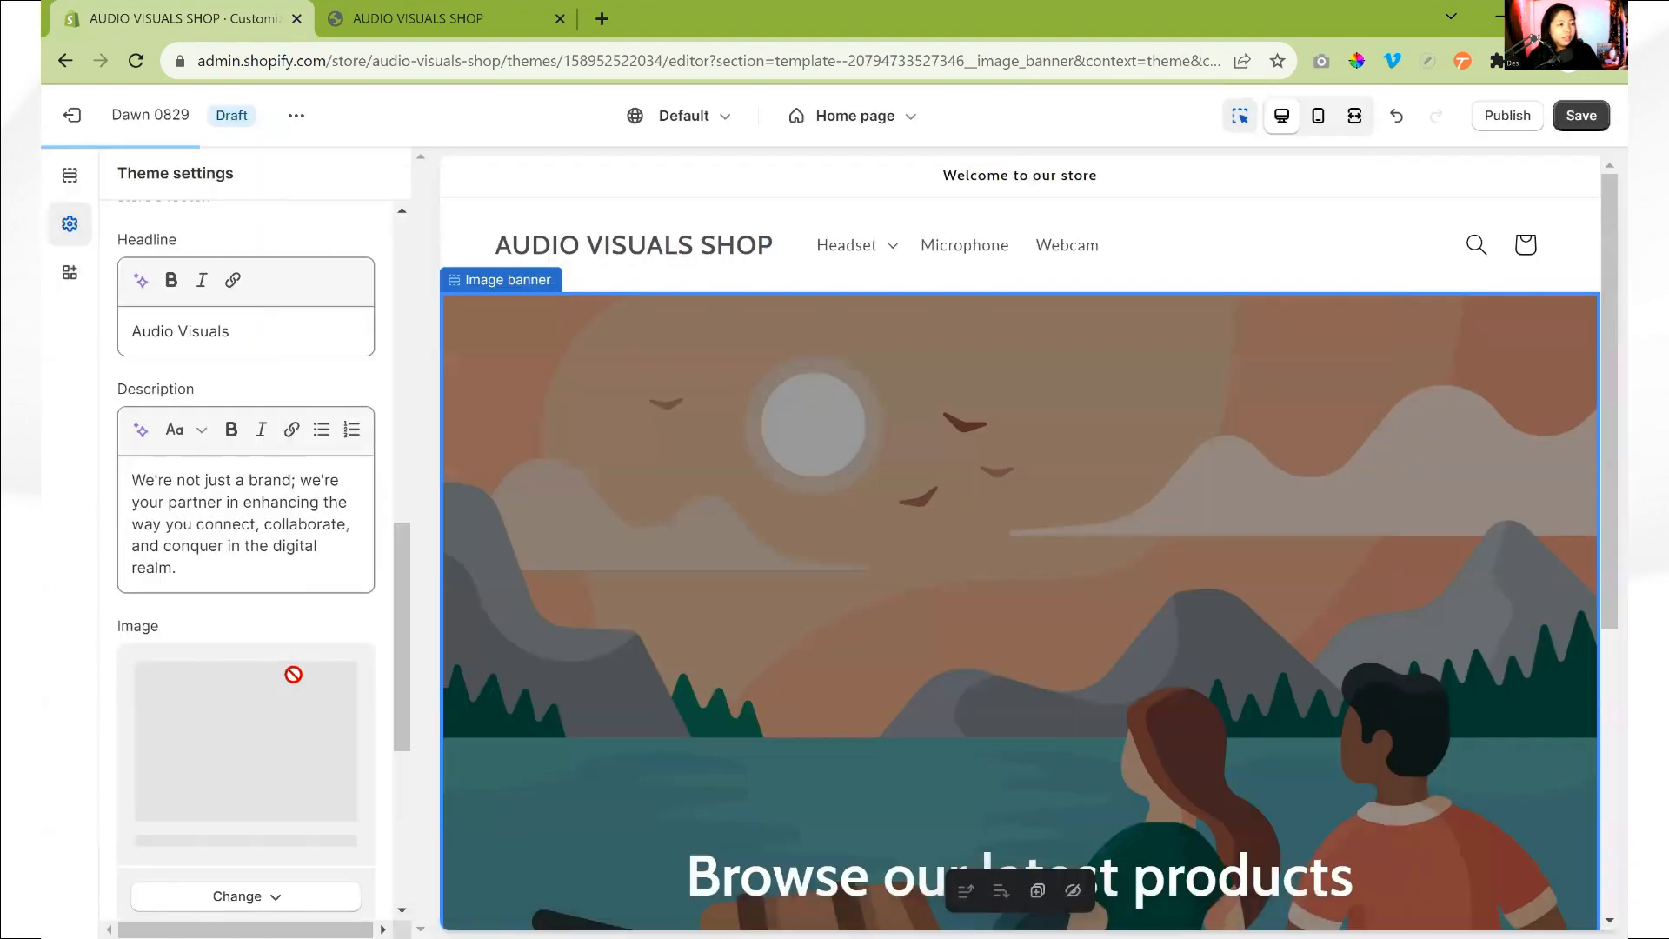
scroll(274, 648, down, 4)
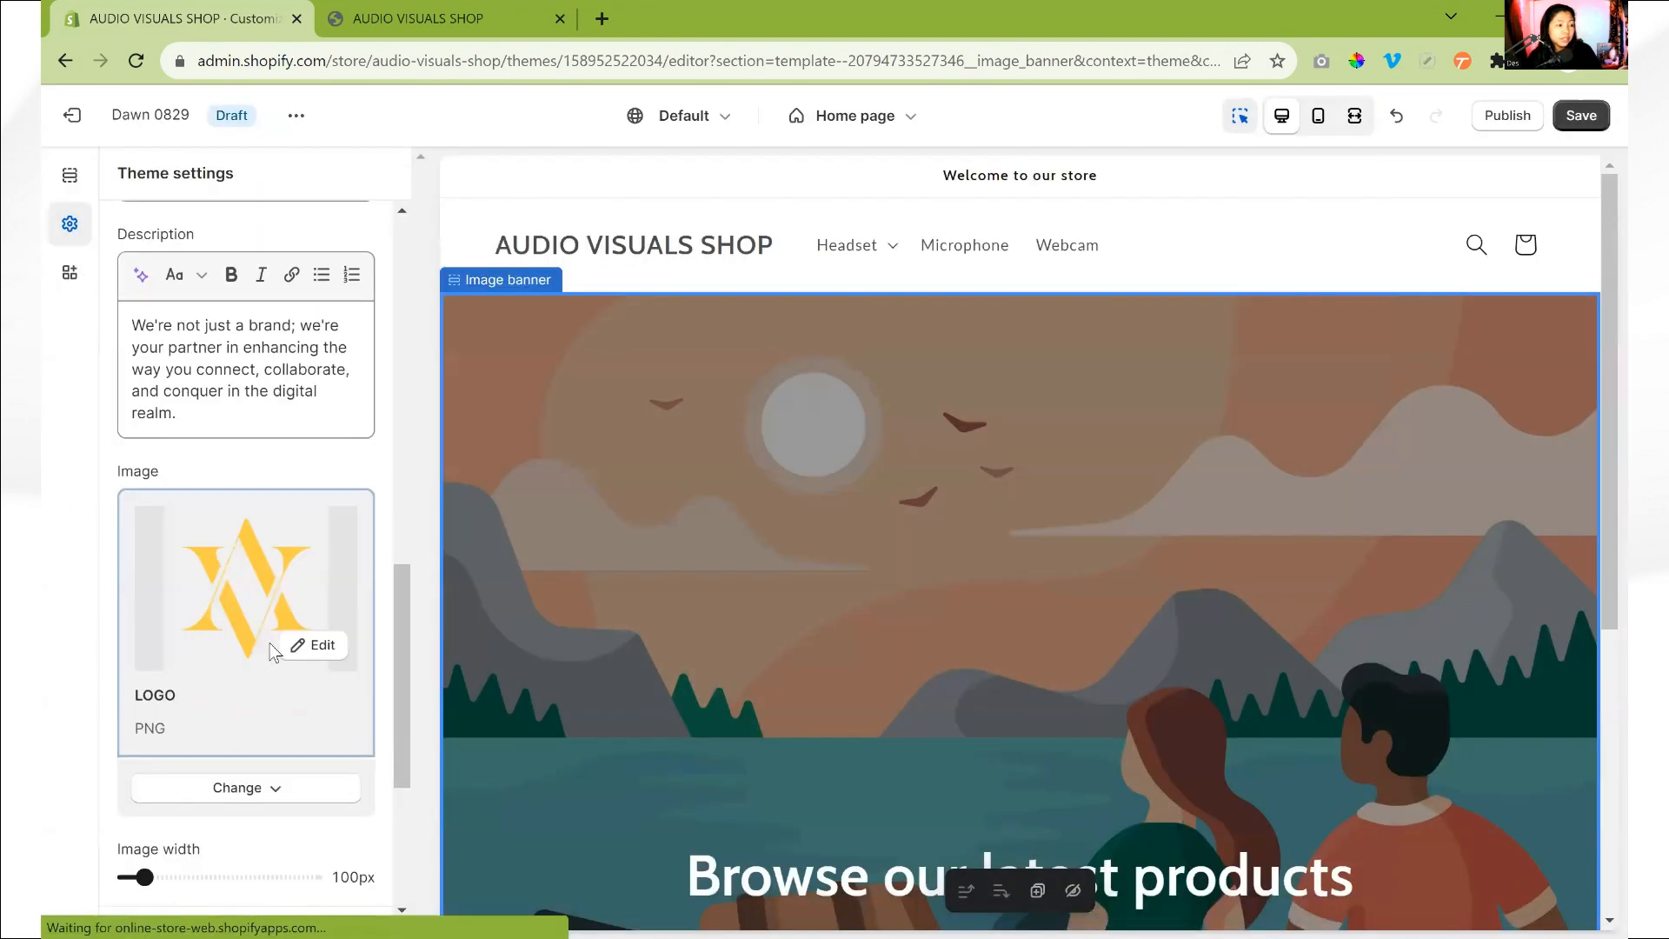
scroll(274, 640, up, 3)
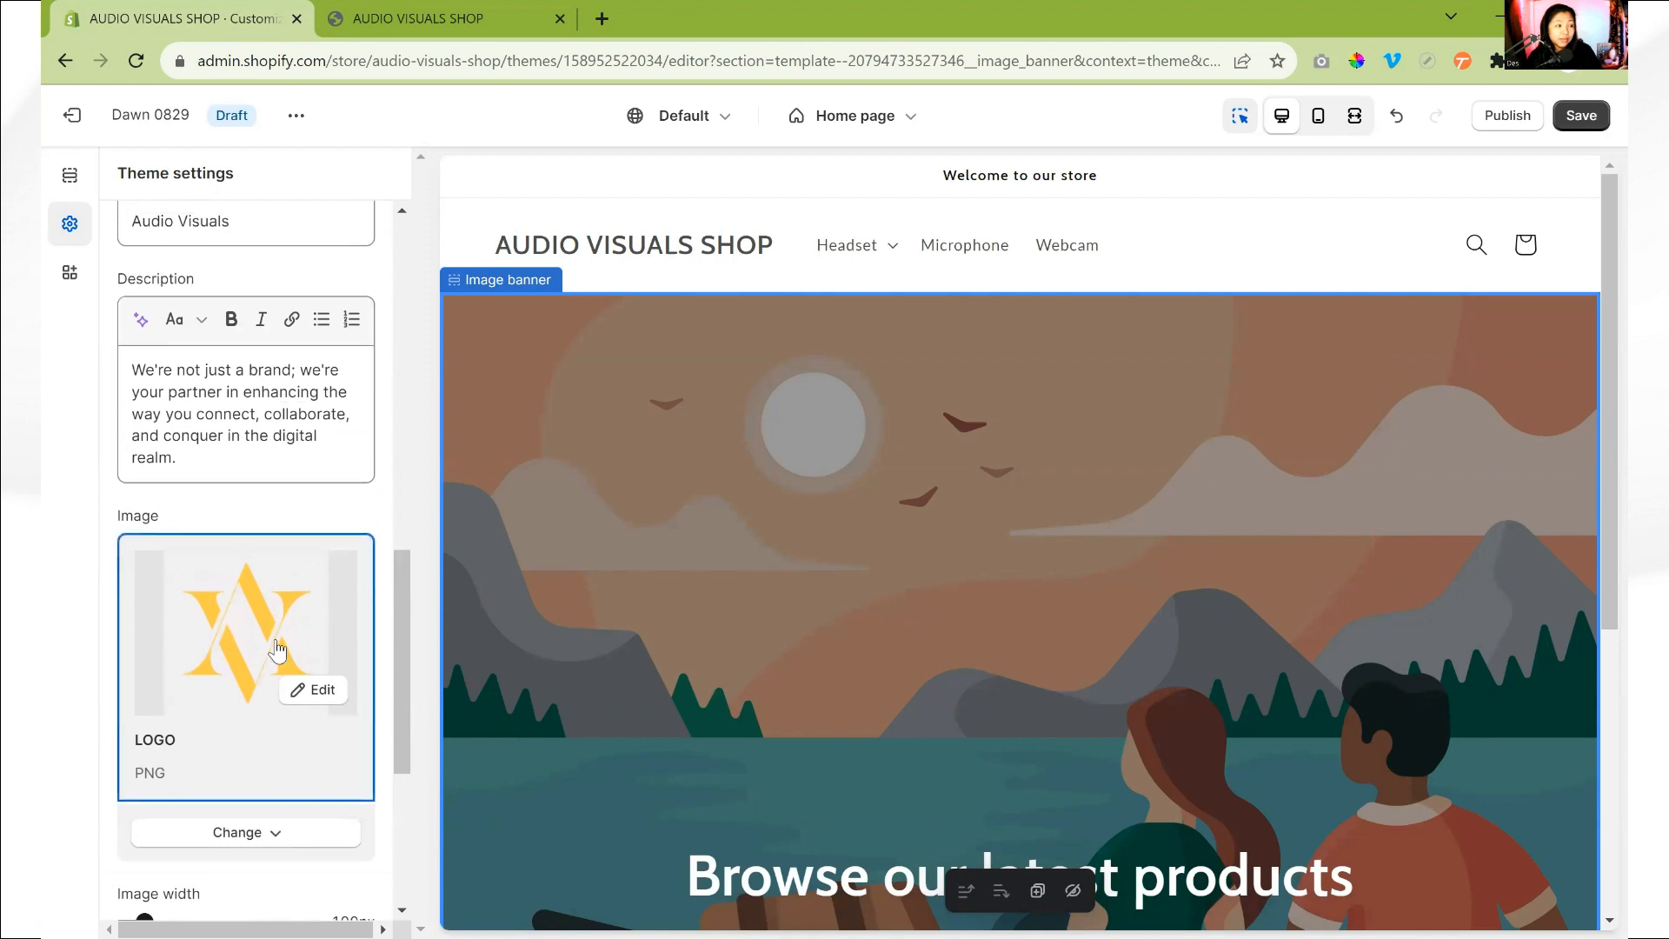
scroll(252, 622, down, 4)
scroll(252, 623, up, 4)
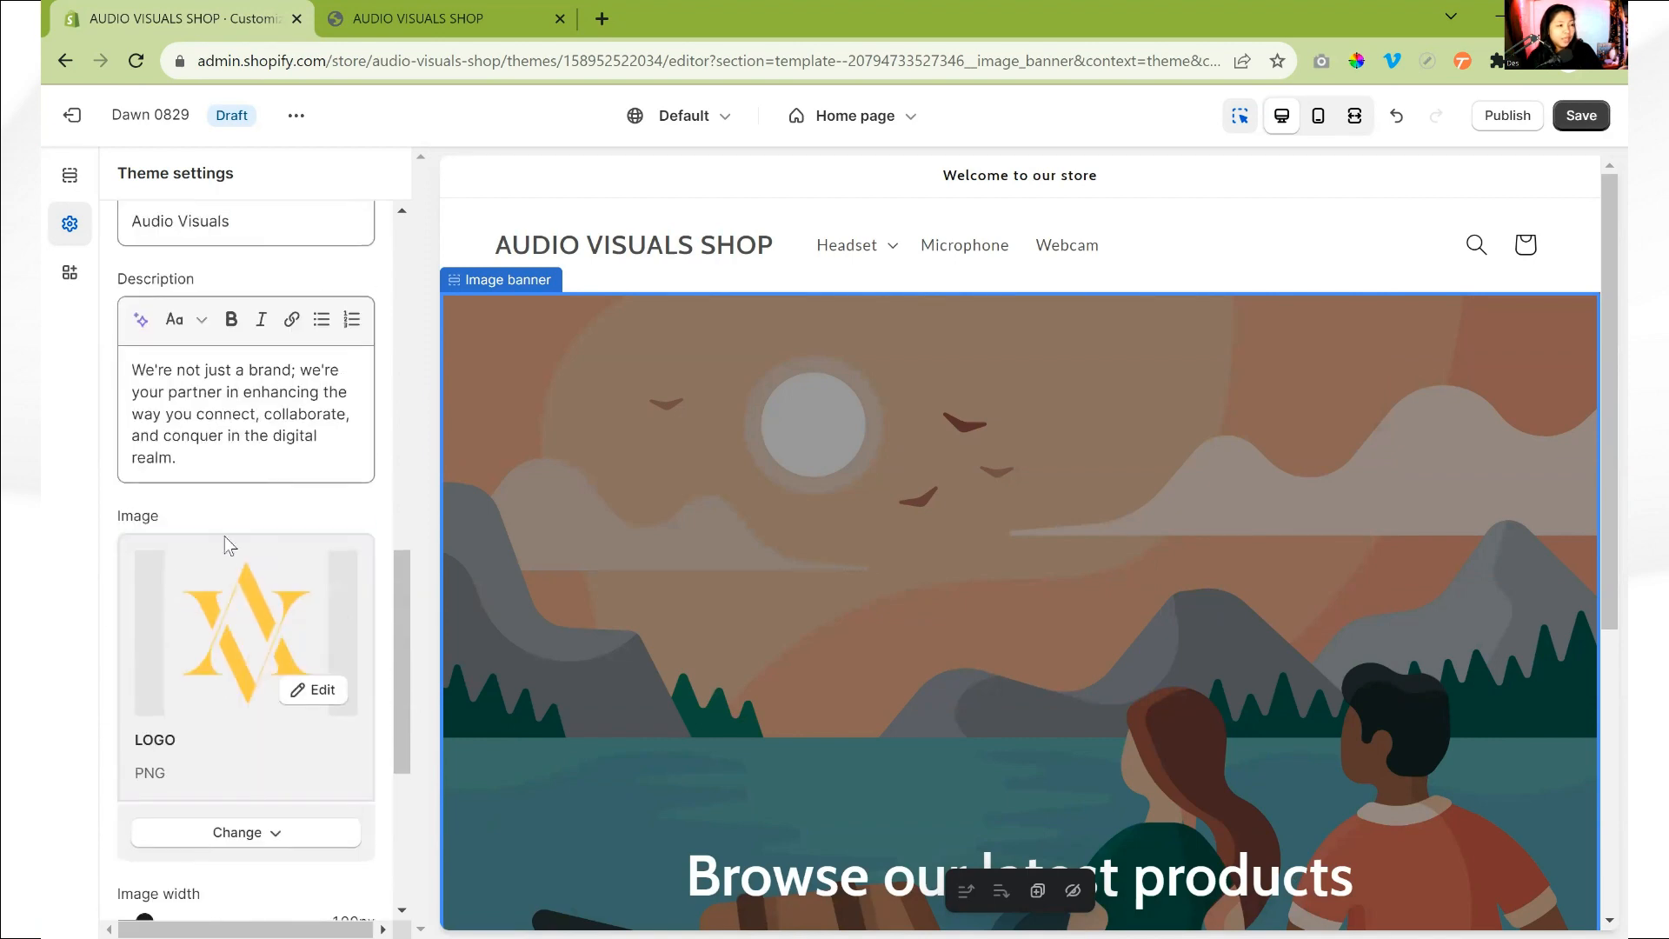
- Check the home page in the storefront preview and return to the theme settings
click(439, 19)
scroll(294, 164, up, 6)
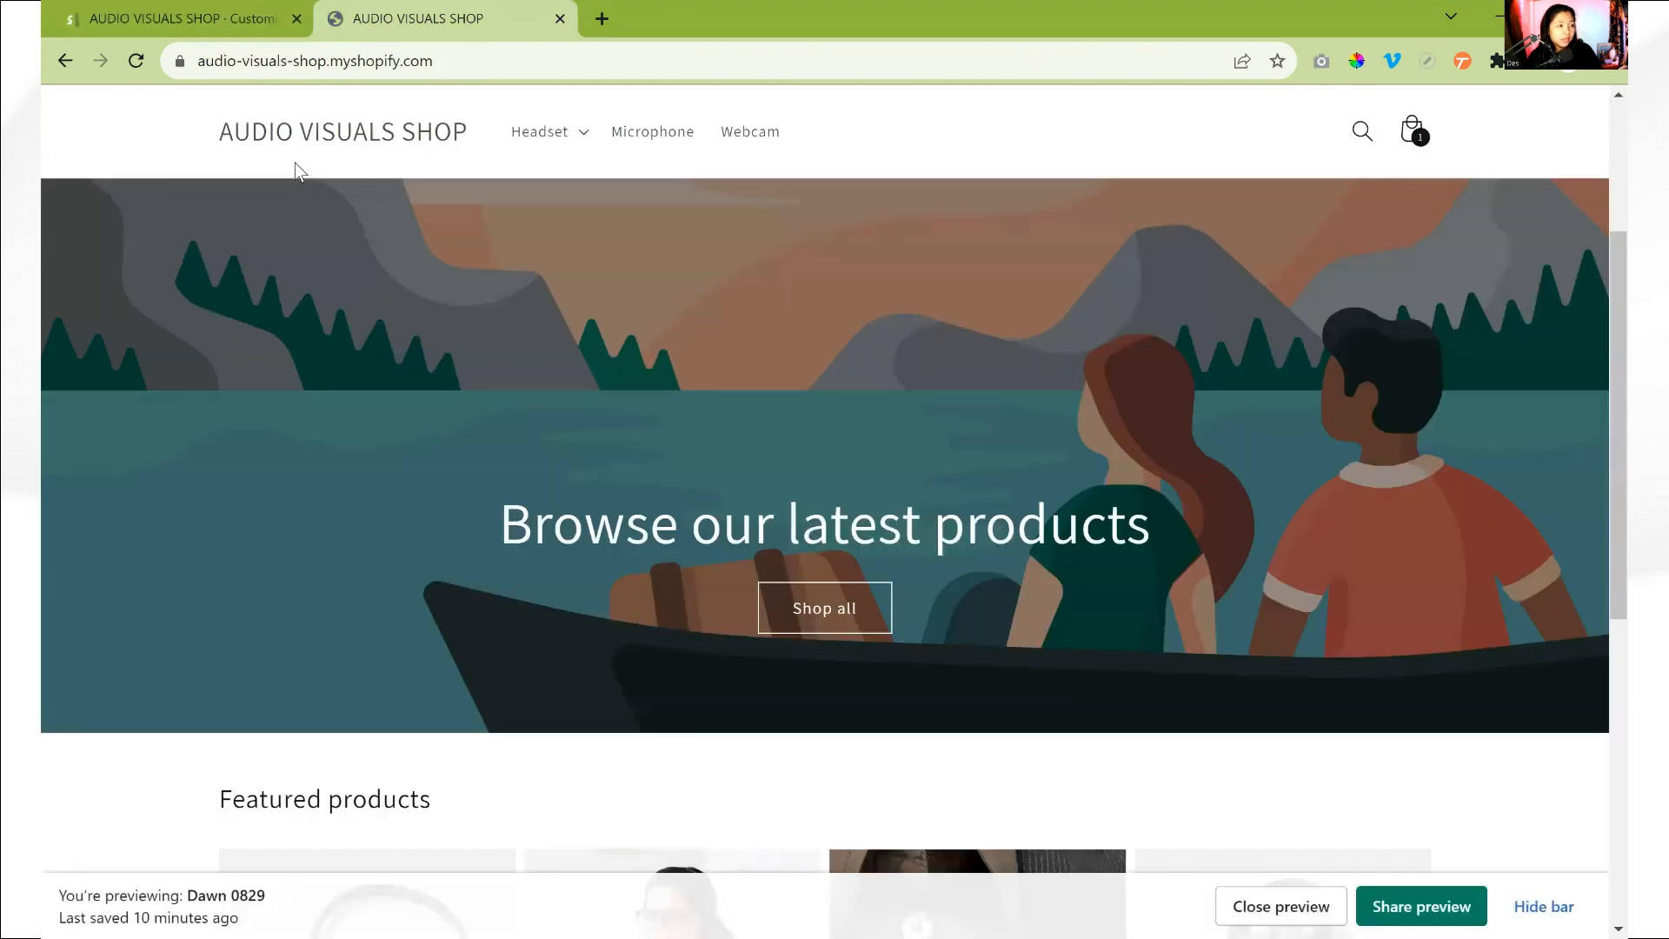
click(262, 29)
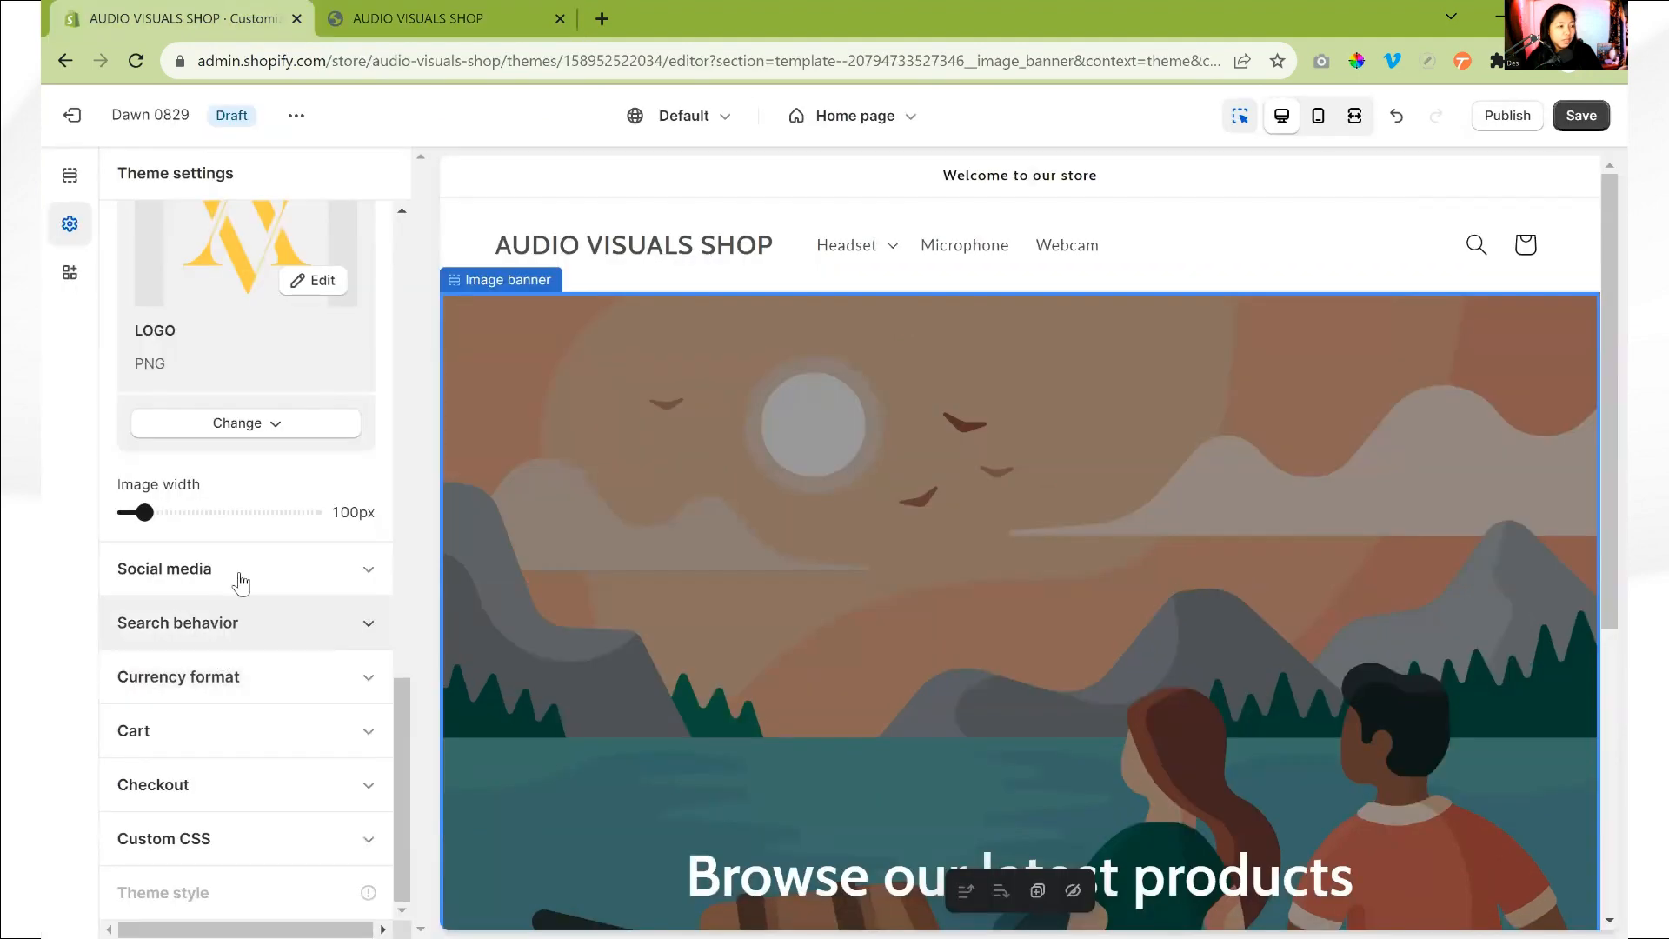
- Set the Facebook link in the theme's social media settings to facebook.com
click(245, 569)
scroll(249, 566, up, 2)
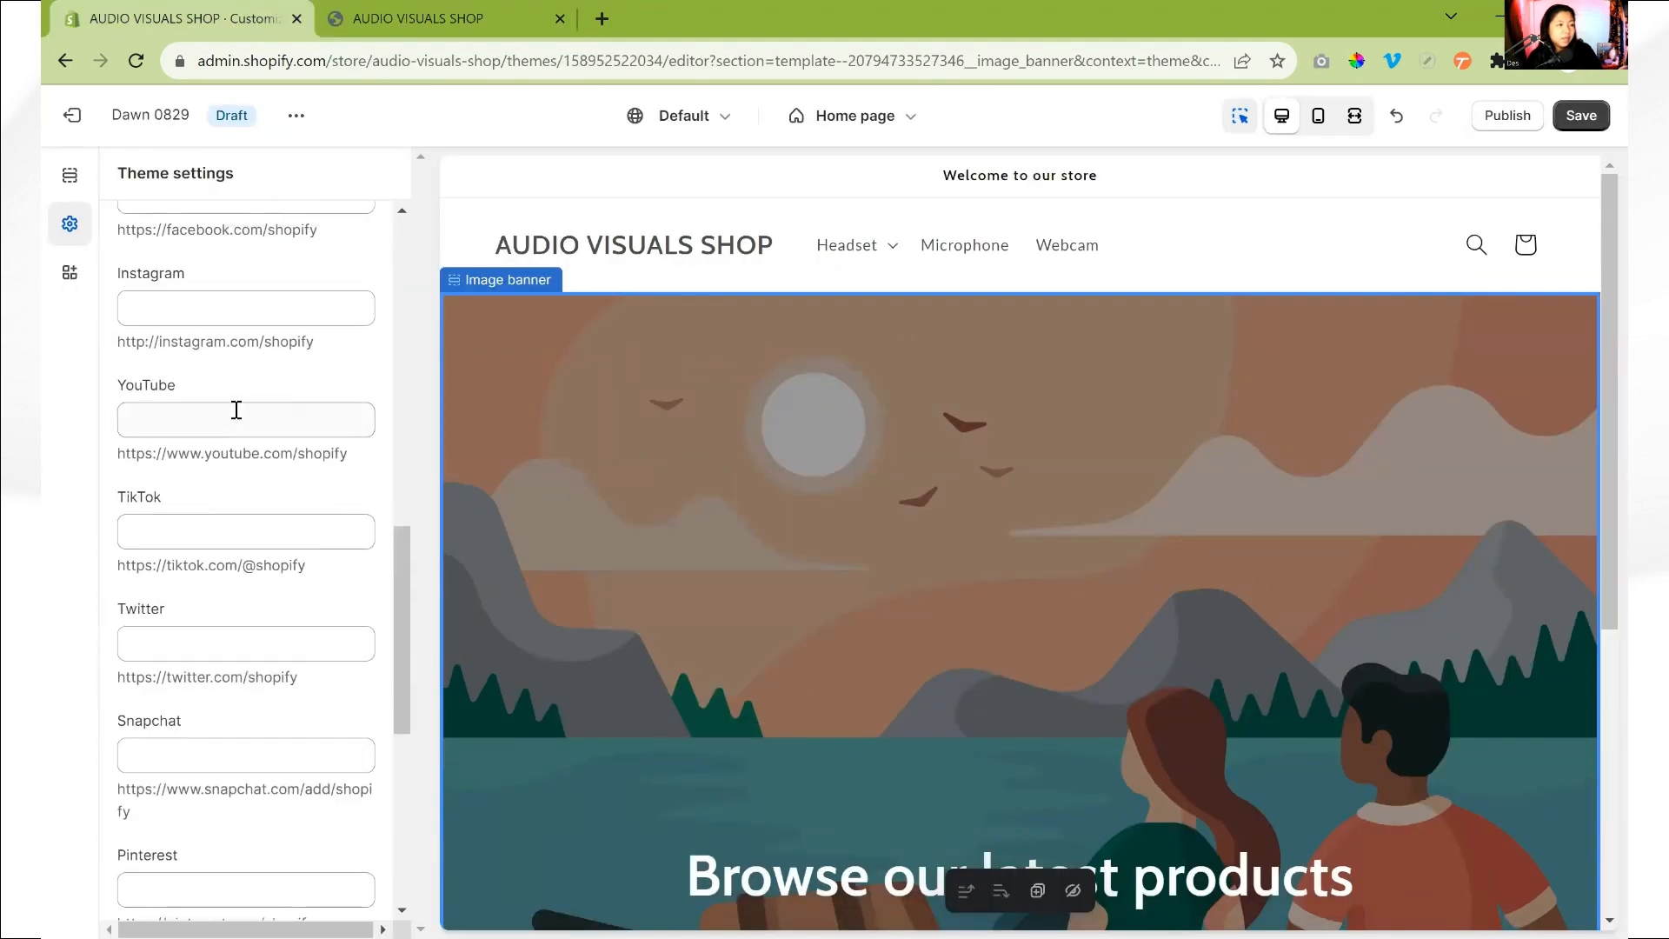
scroll(236, 409, up, 2)
scroll(879, 548, down, 5)
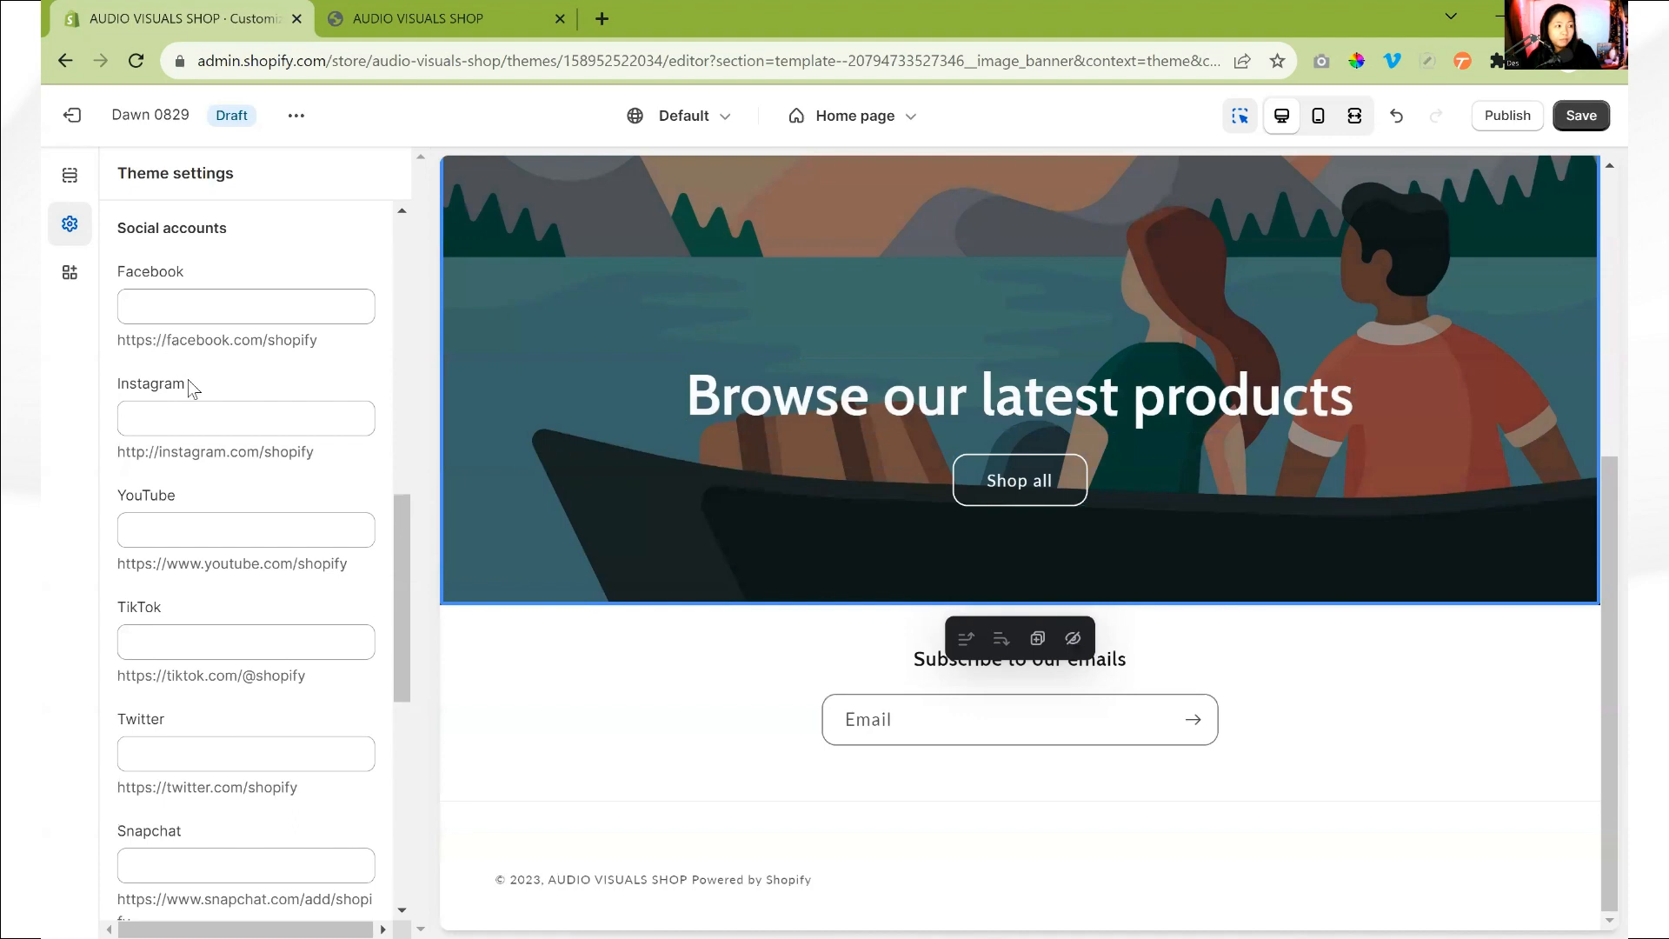
scroll(200, 417, up, 3)
scroll(212, 479, down, 3)
click(228, 316)
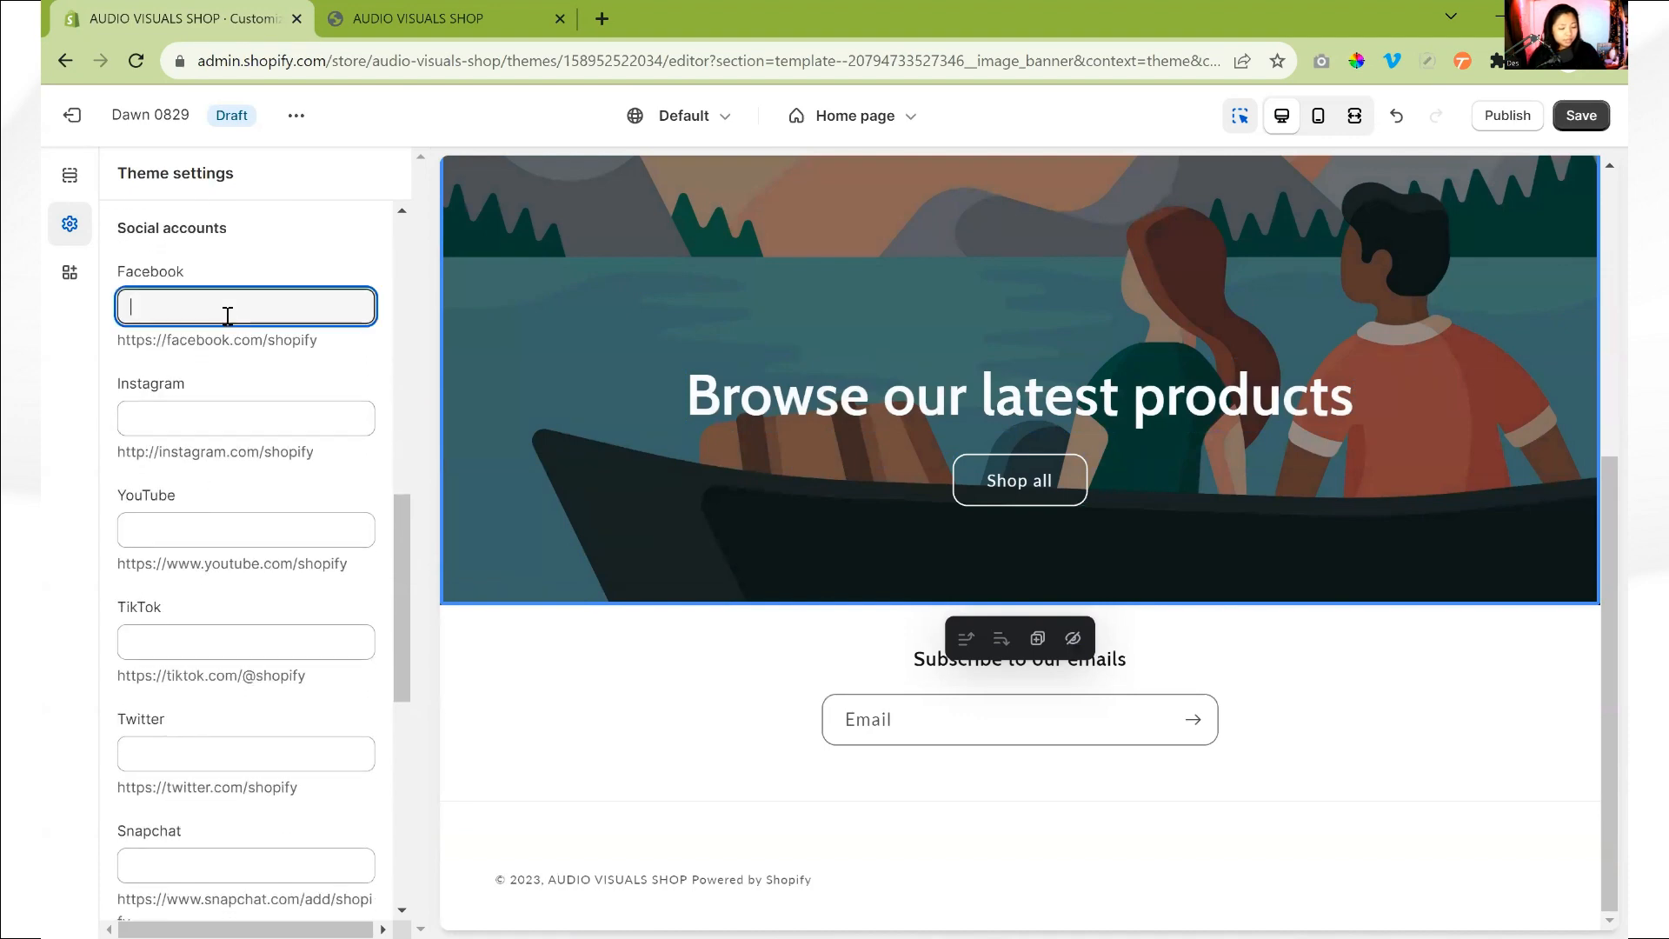
text(faceboo)
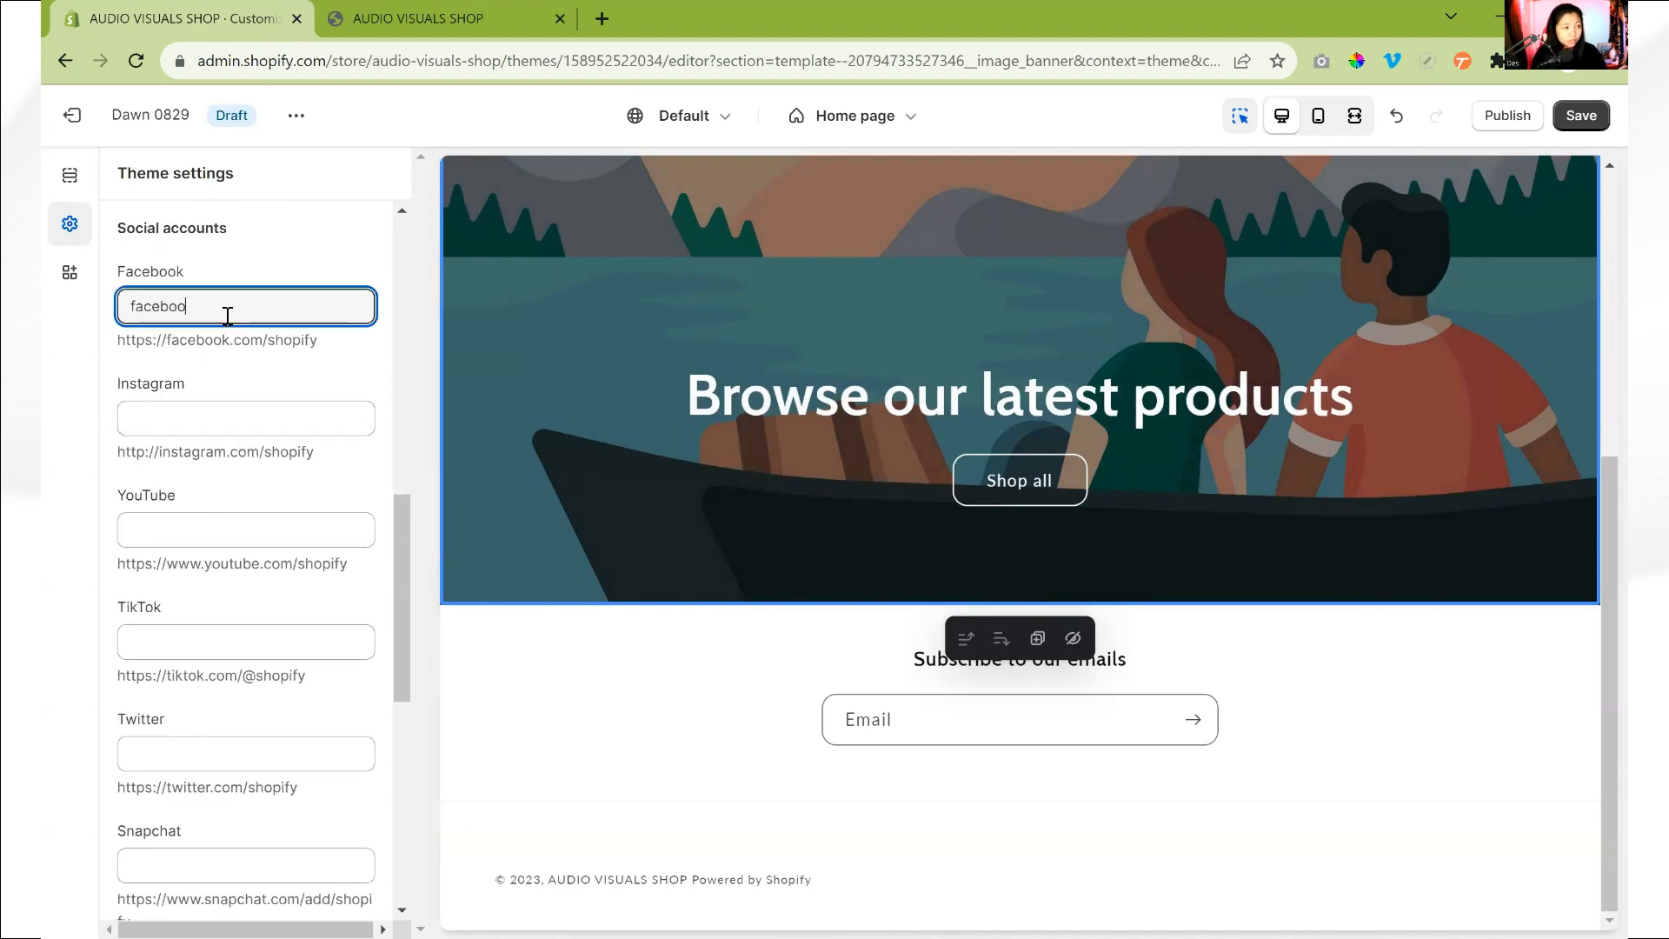
text(k.com)
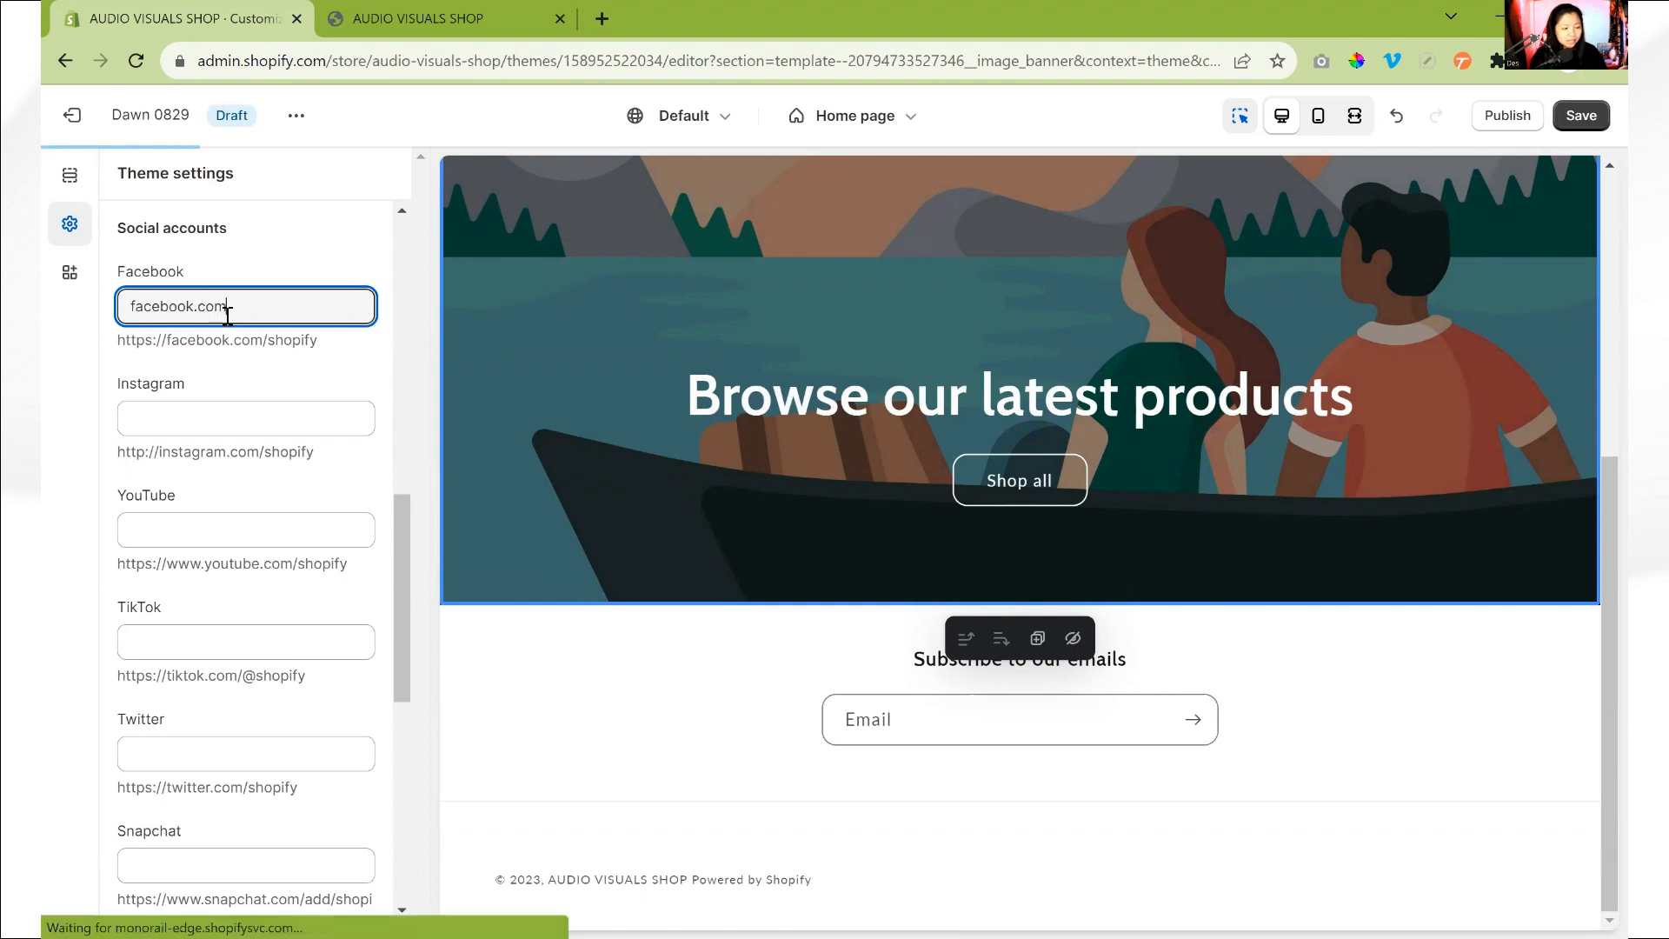
key(ctrl+a)
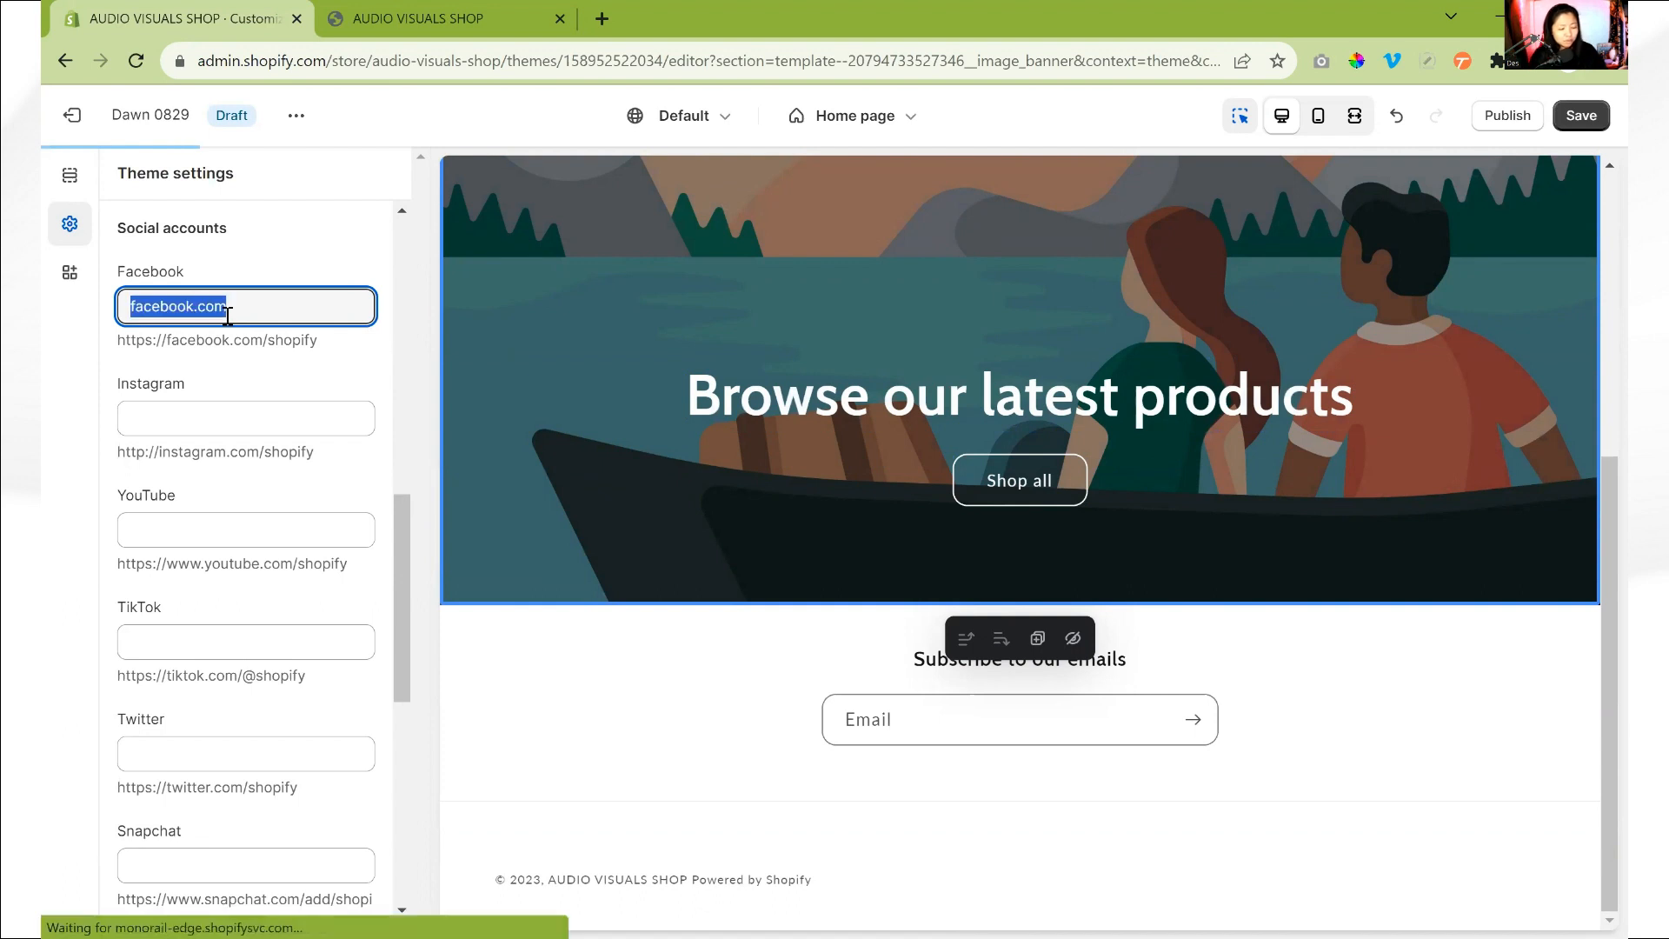
- Set the Instagram link in the social accounts to instagram.com
click(261, 421)
text(isn)
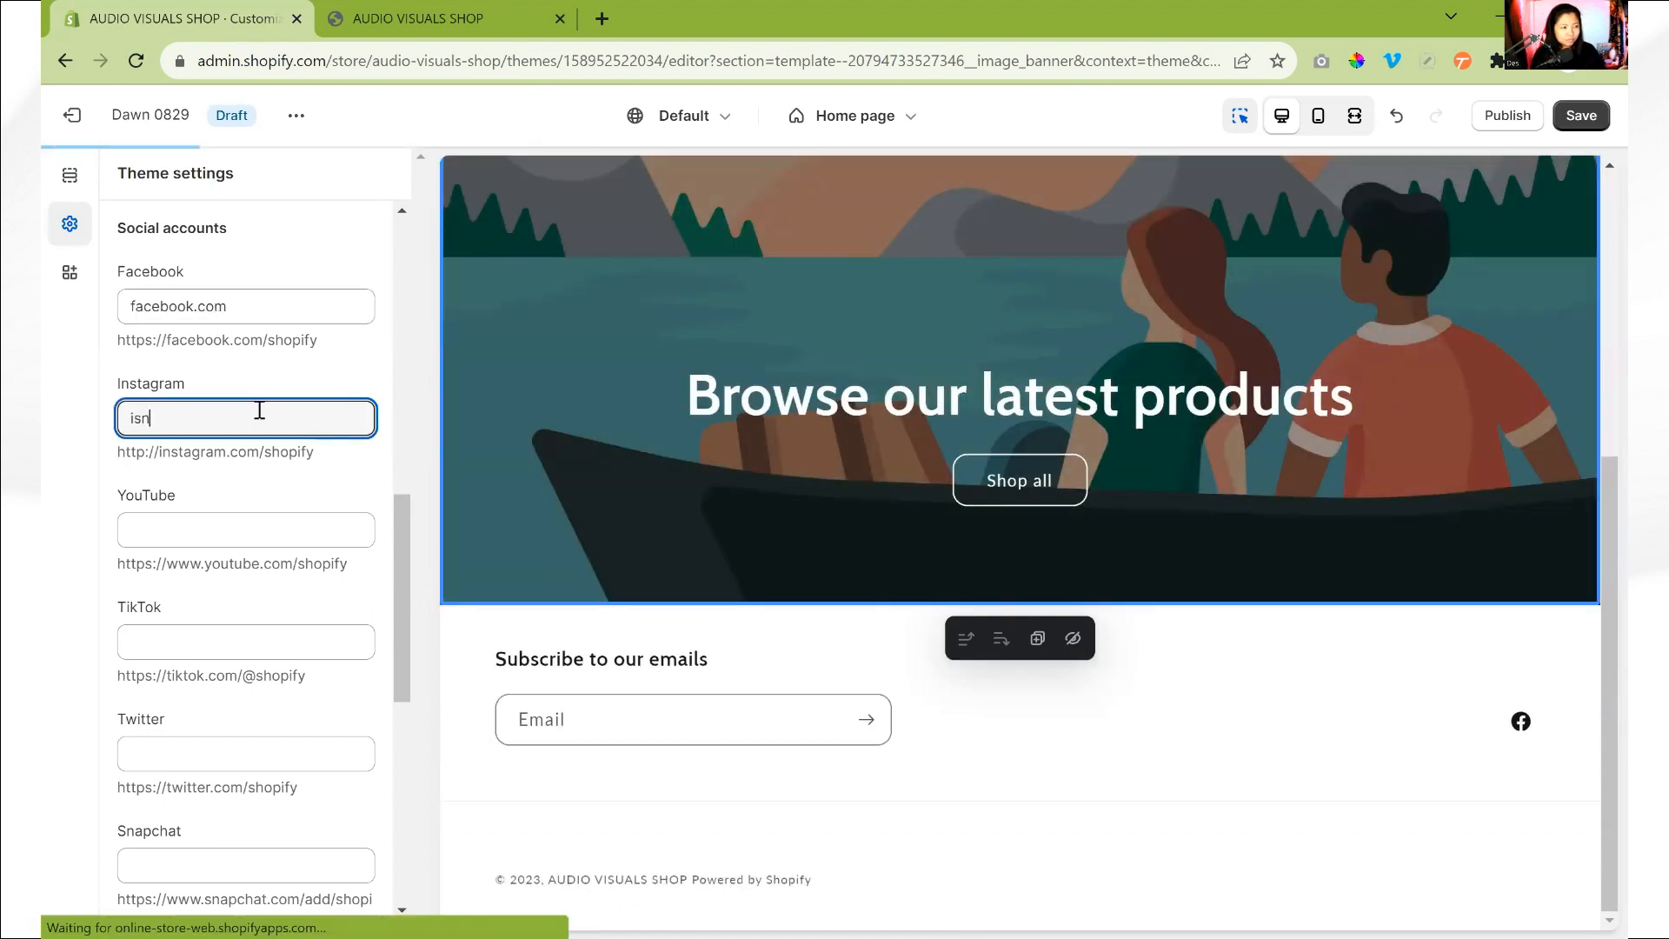
key(BackSpace)
key(BackSpace)
text(nstagram)
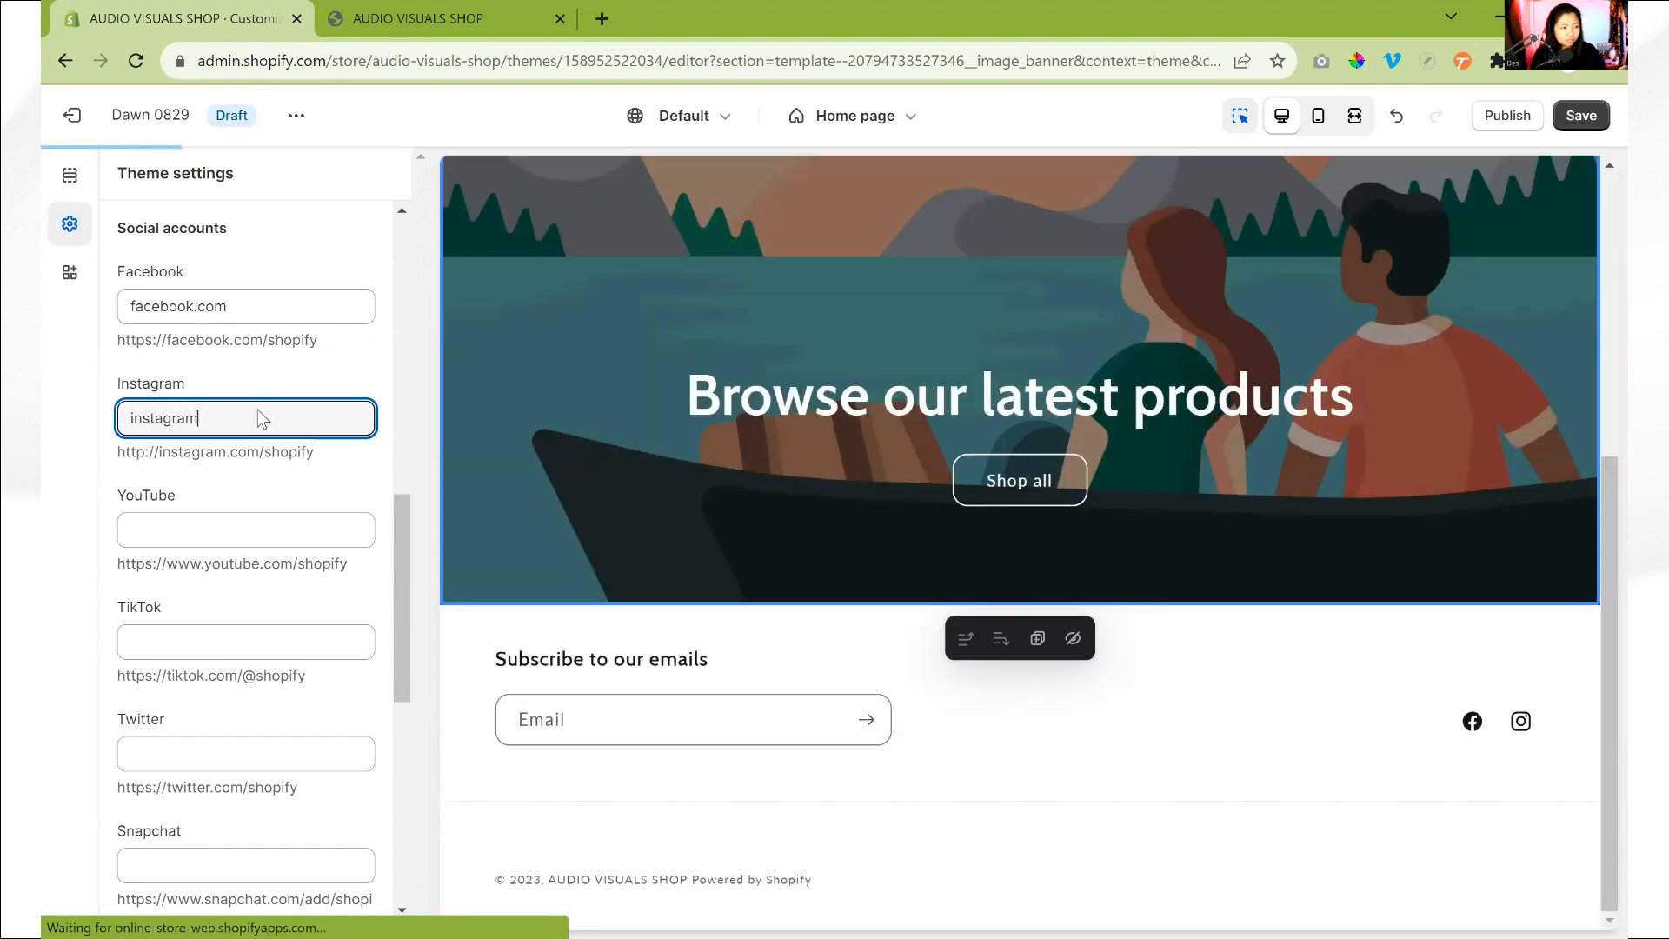
text(.com)
click(513, 379)
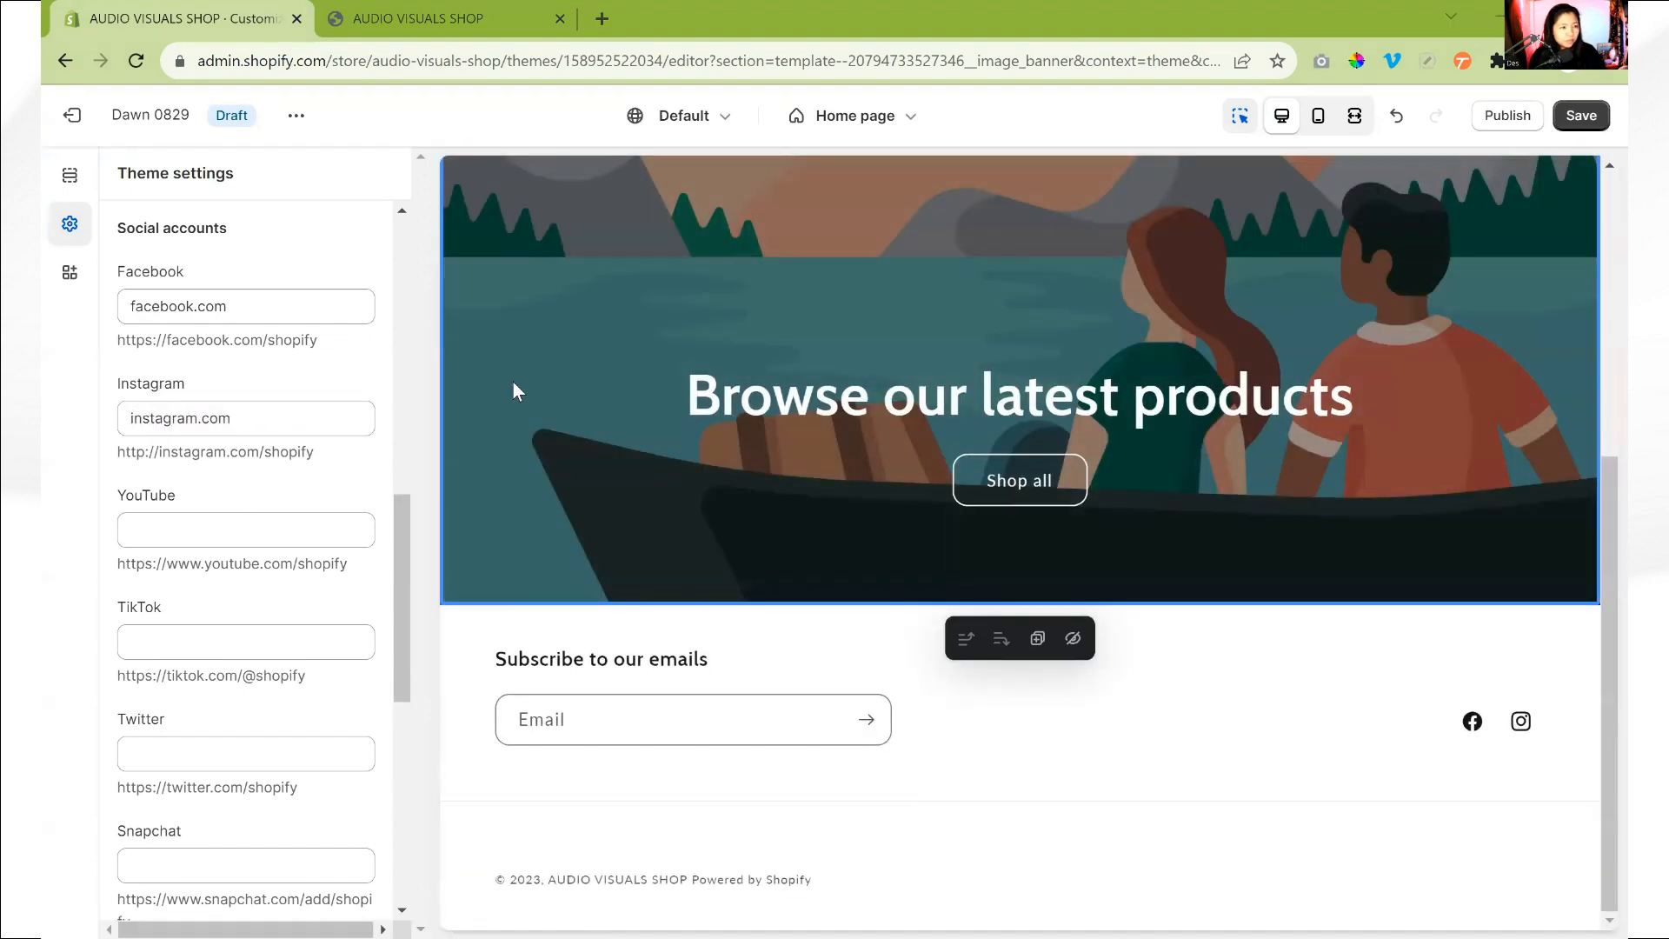
- Set the YouTube link to Youtube.com and the TikTok link to Tiktok.com in the social accounts
key(Tab)
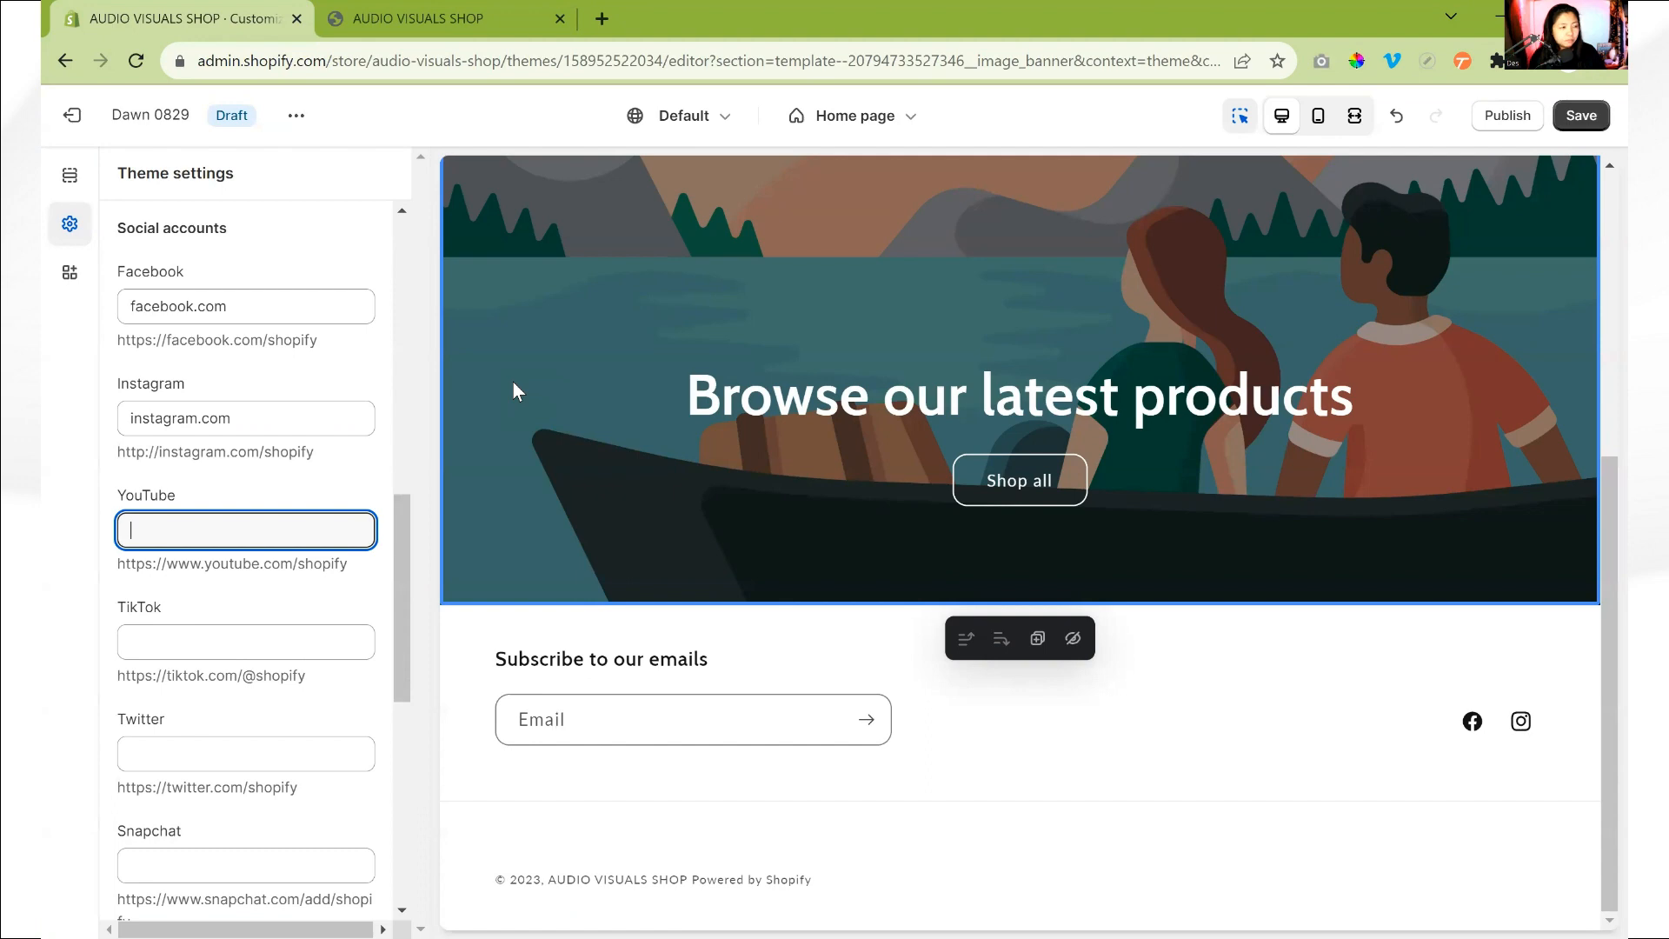
text(Youtube.com)
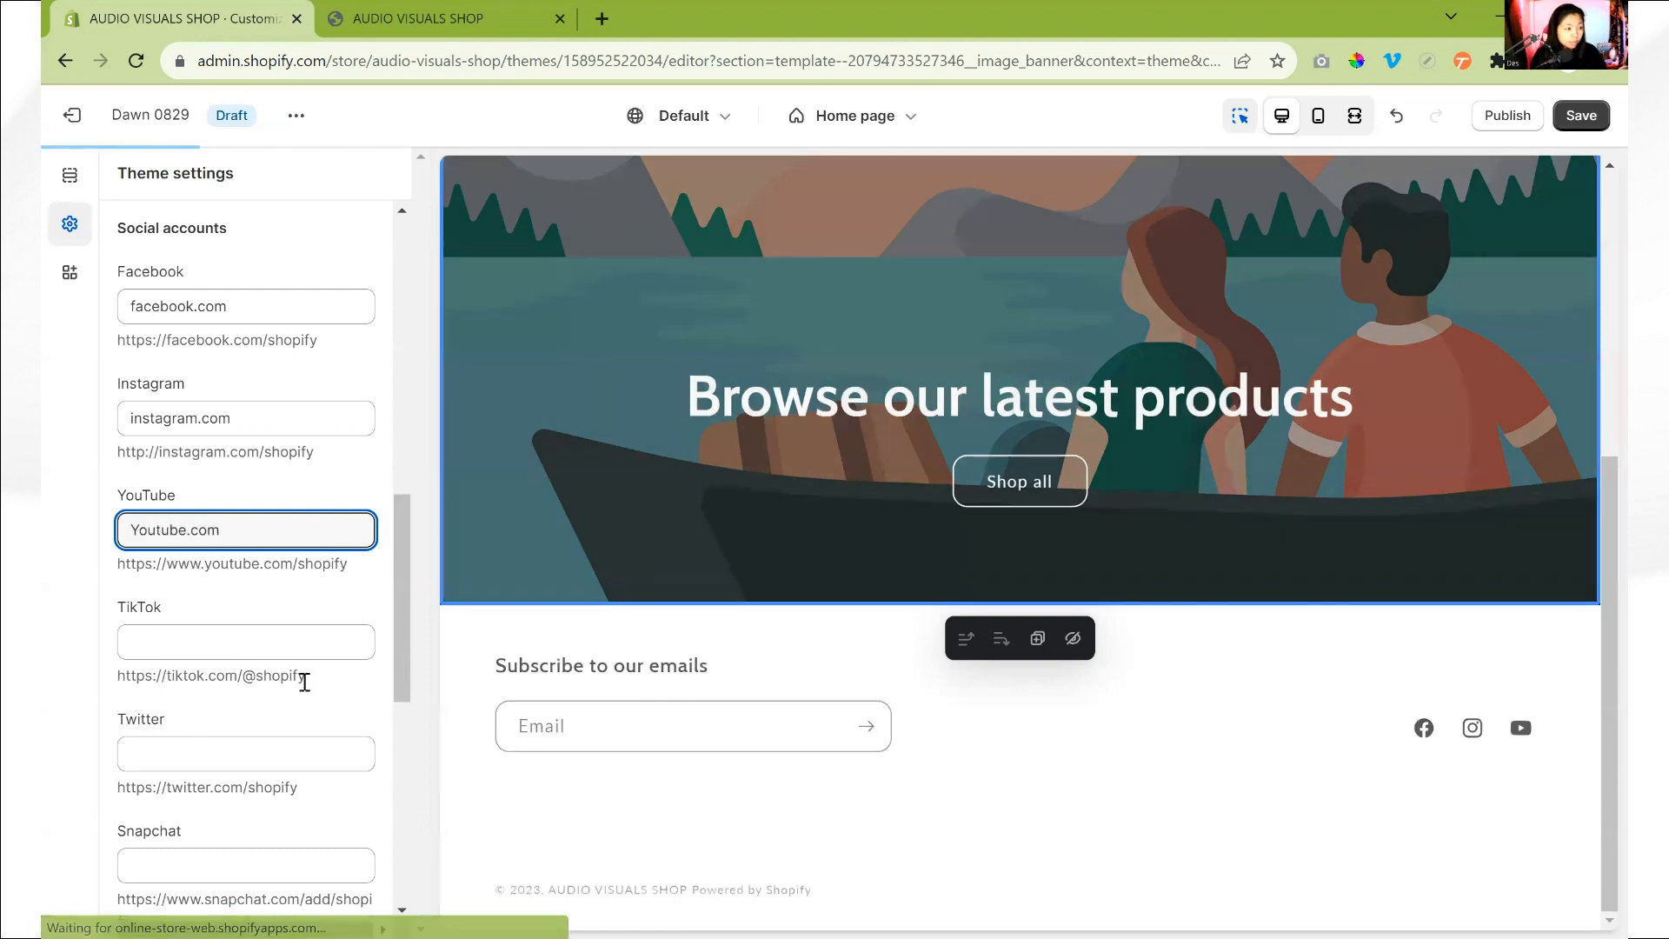
click(312, 639)
text(Tiktok.com)
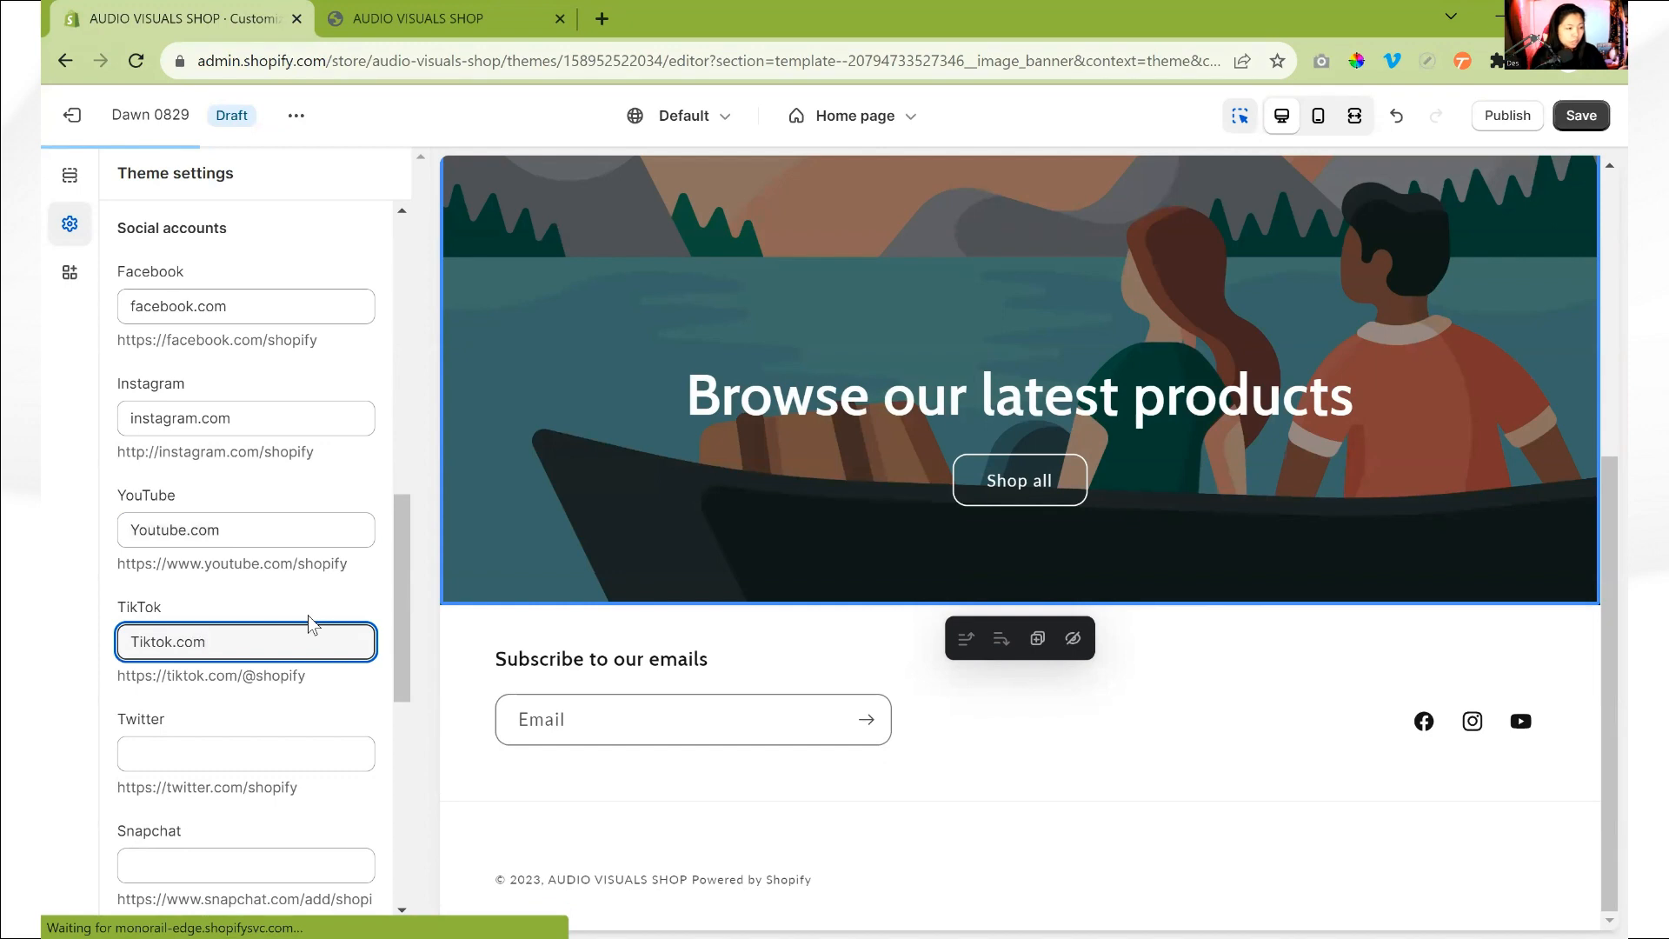
scroll(223, 693, down, 3)
scroll(223, 532, up, 10)
scroll(223, 461, up, 5)
scroll(236, 609, down, 5)
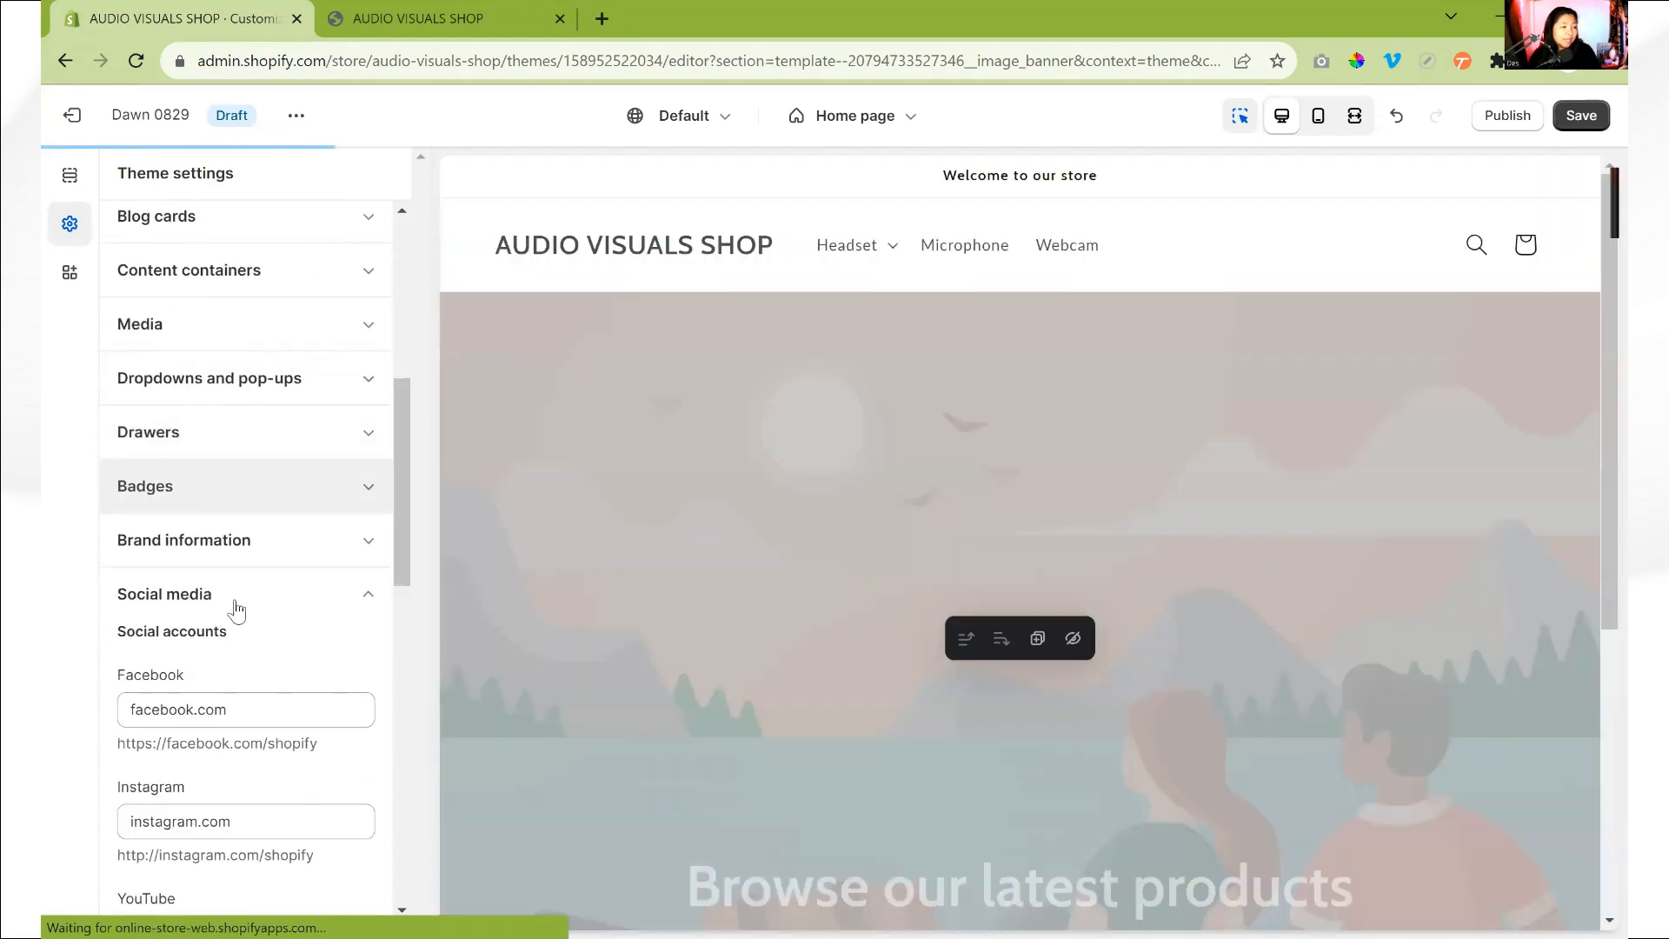
text(m)
scroll(238, 626, down, 1)
scroll(233, 626, up, 5)
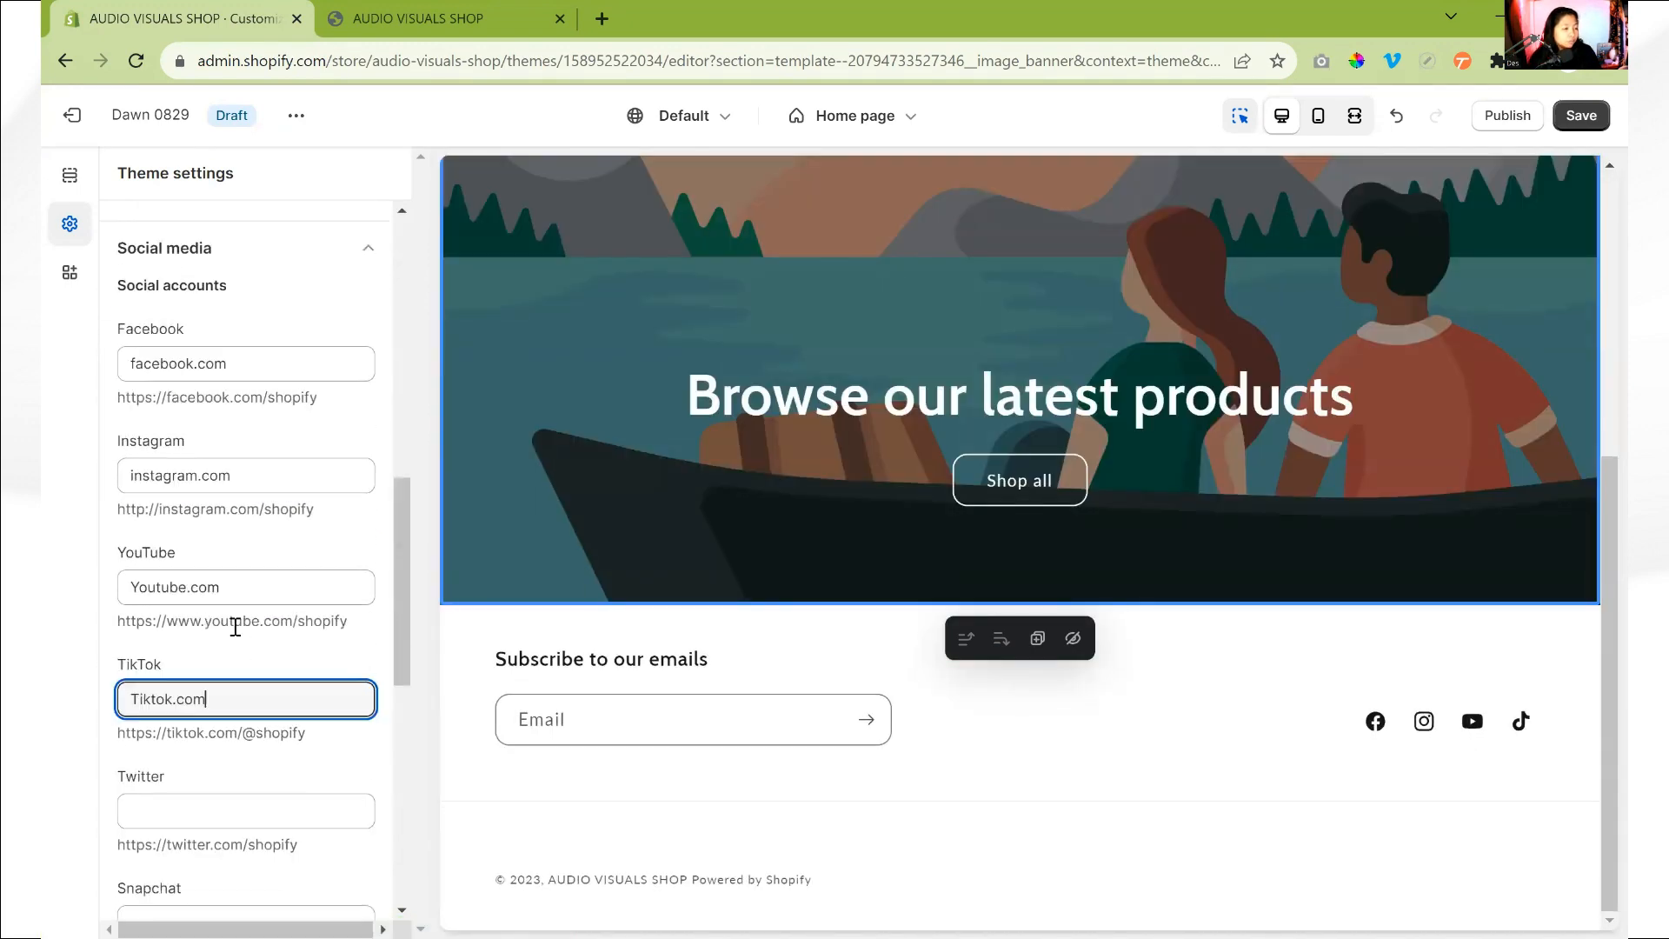
- Try the product vendor and product price options of the search suggestions, switching each one on and off again
click(213, 600)
click(201, 628)
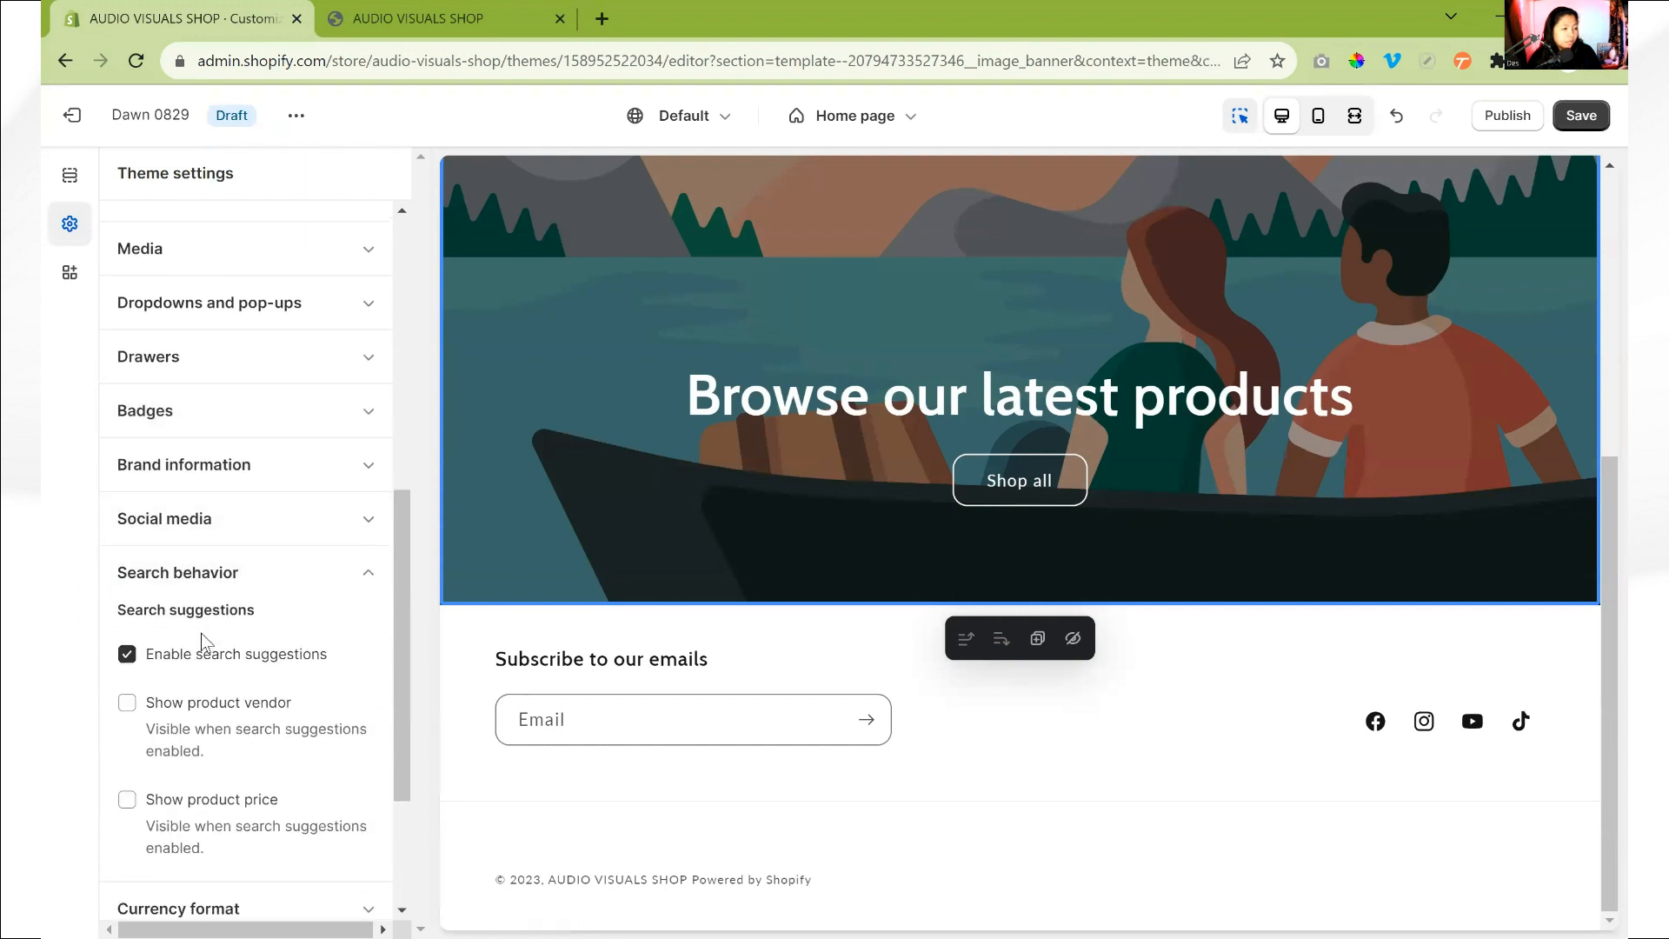
scroll(200, 634, down, 2)
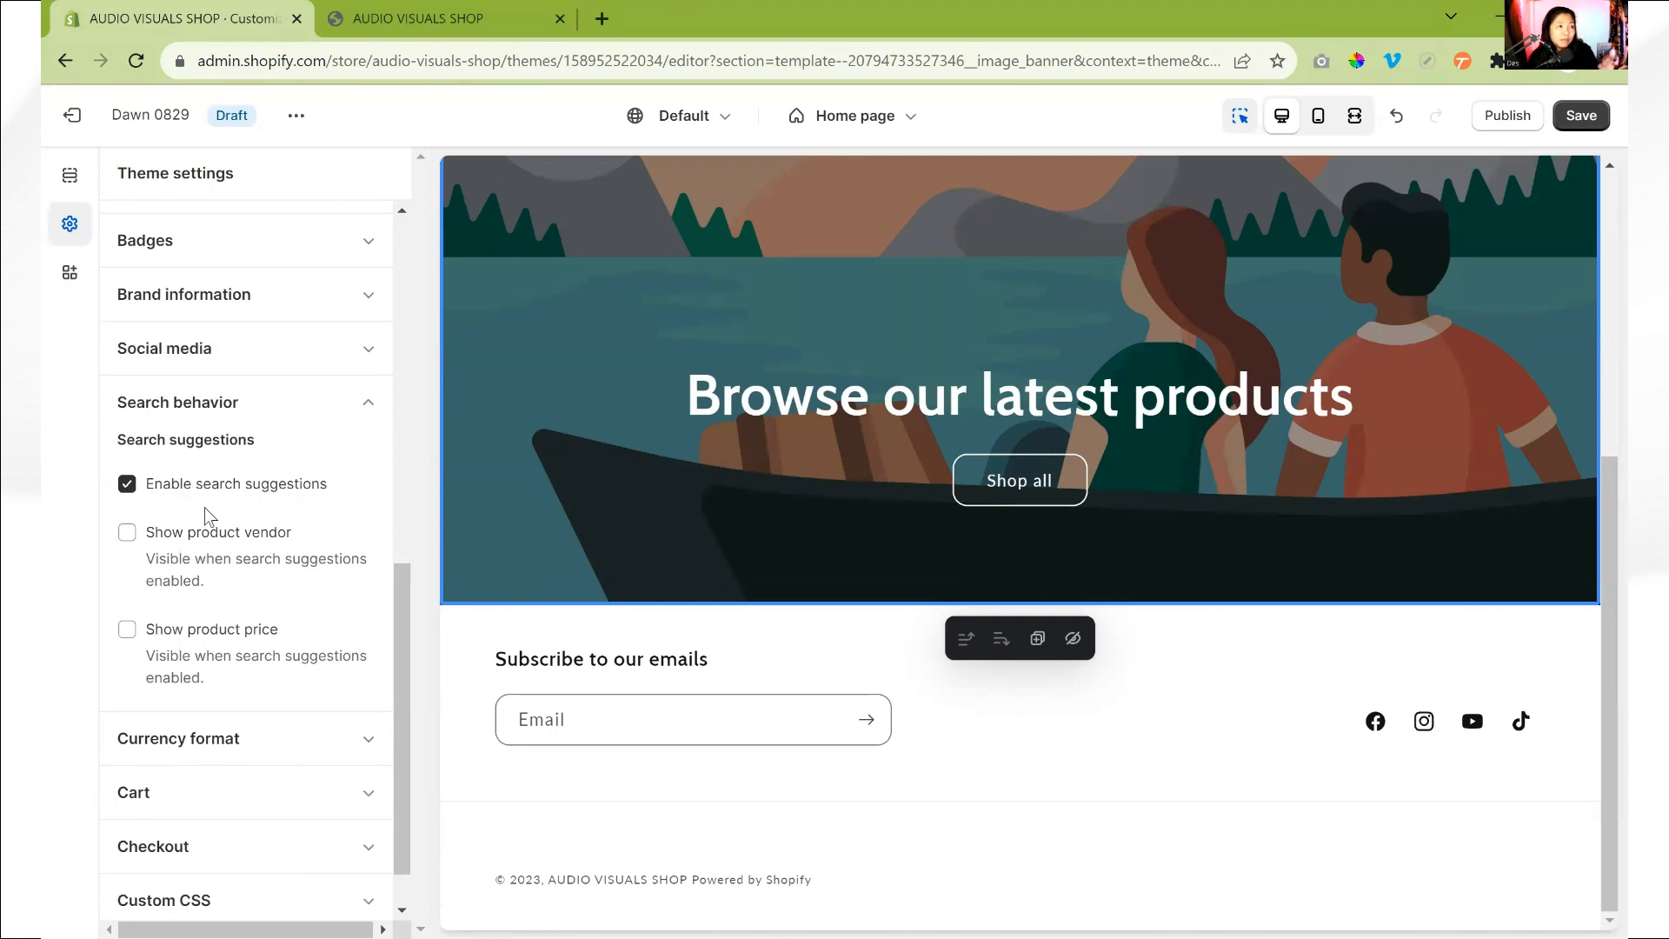
click(133, 541)
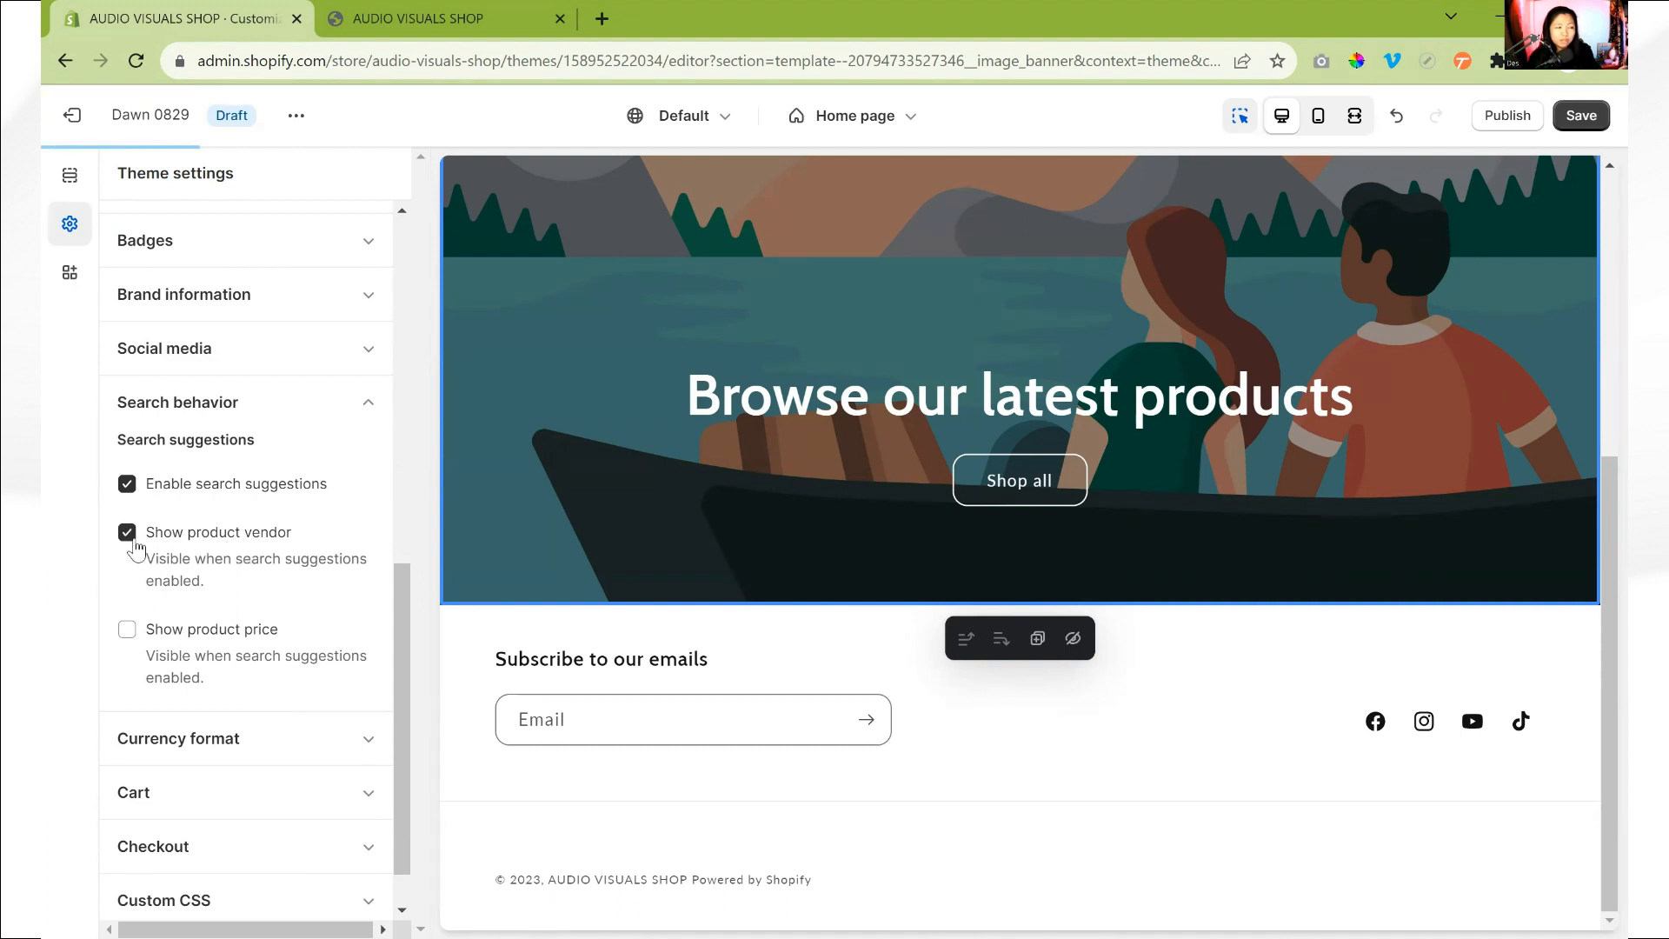
click(131, 543)
click(127, 630)
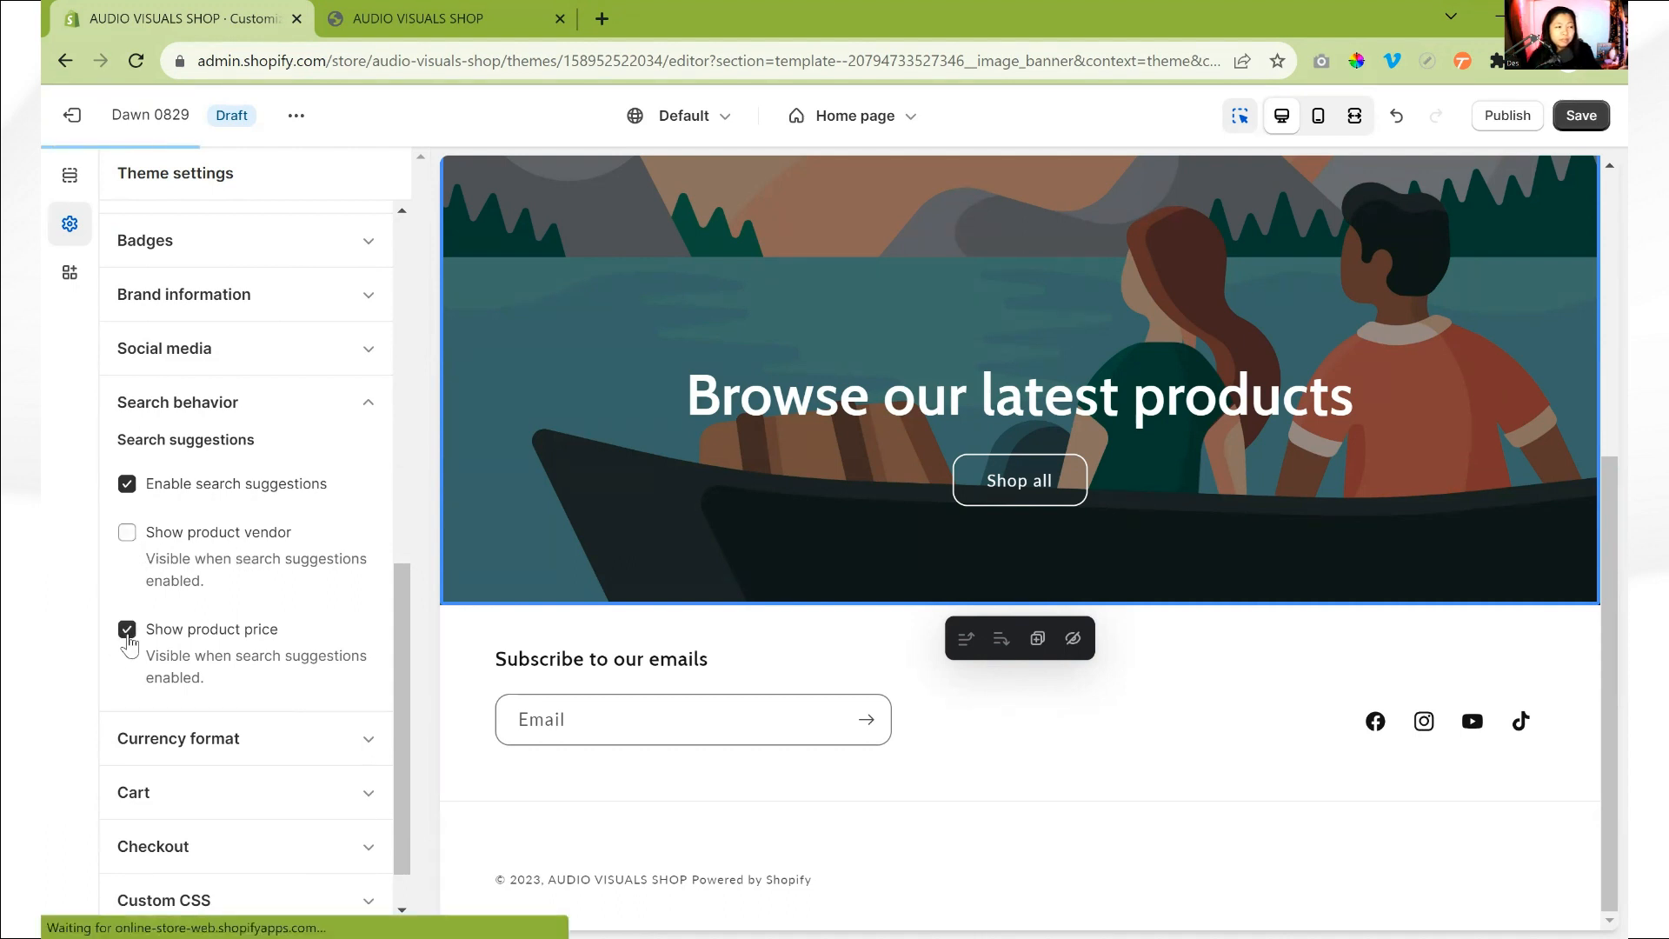
click(127, 630)
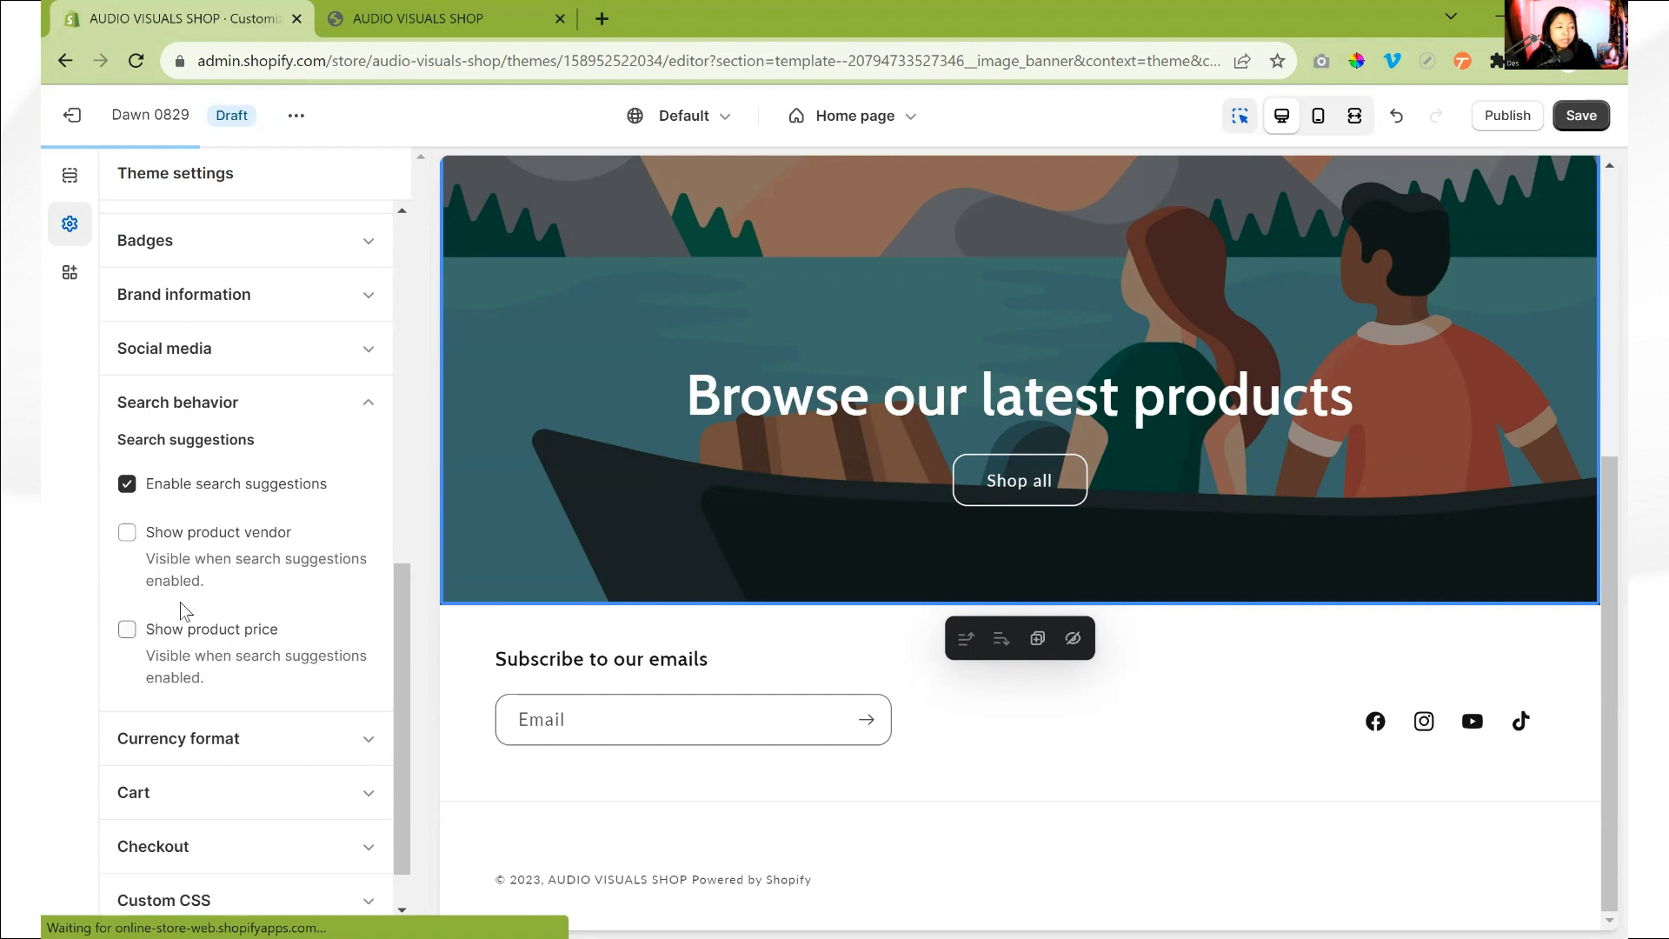
click(297, 407)
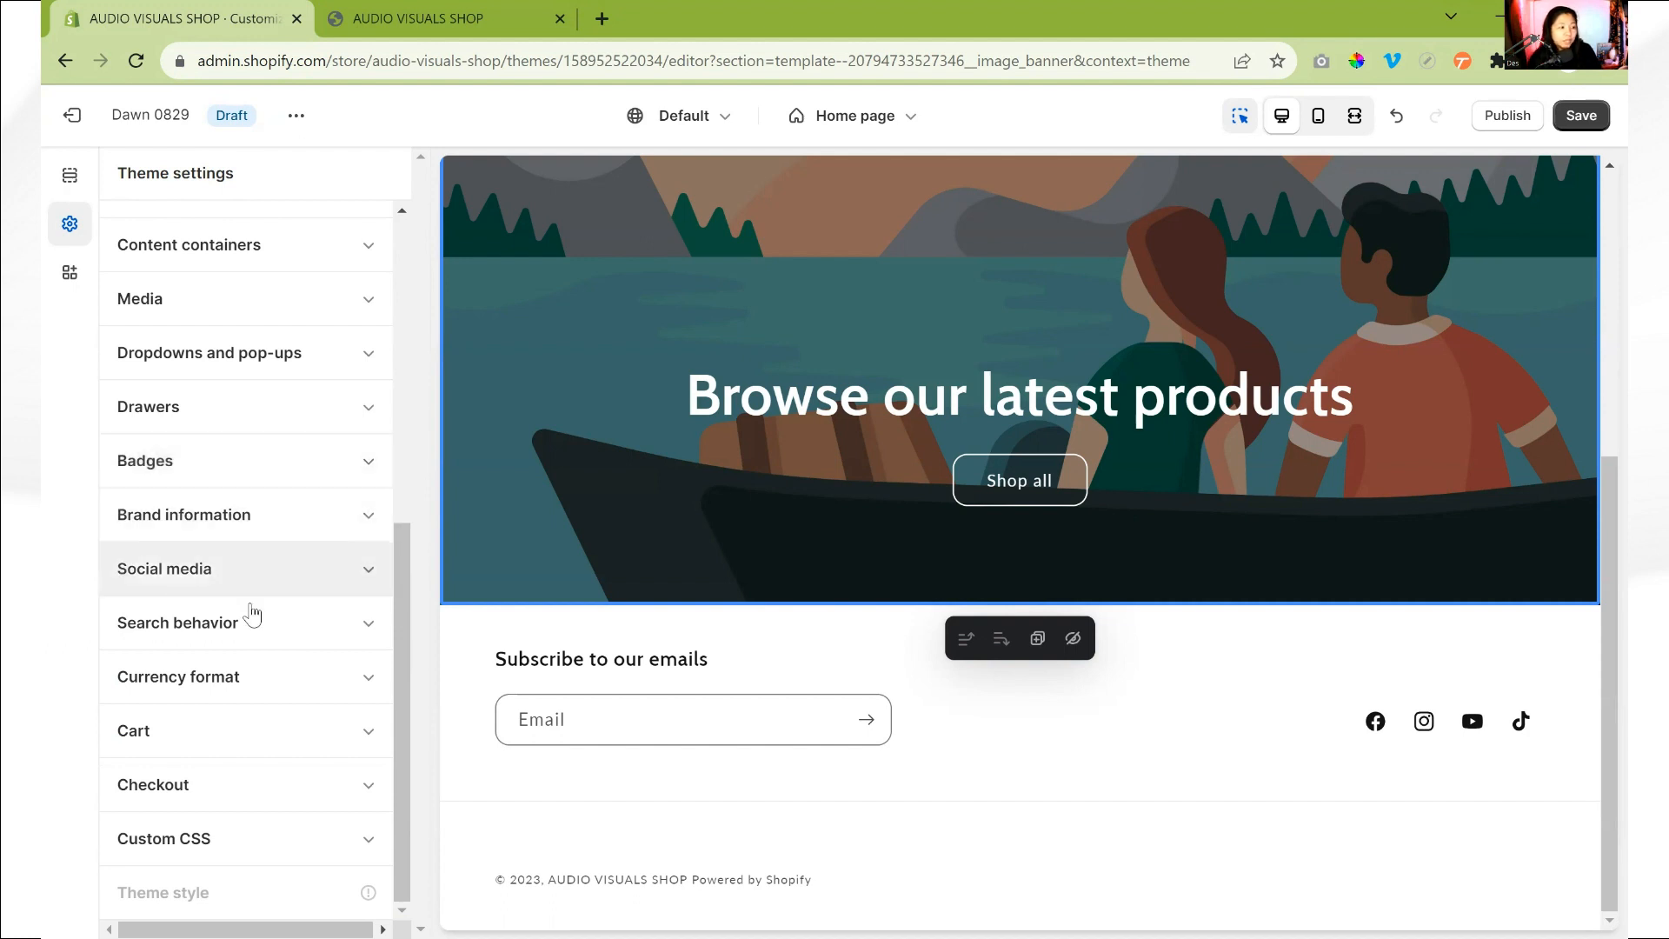
- Review the currency code option in the theme's currency format settings
click(265, 683)
scroll(267, 689, down, 1)
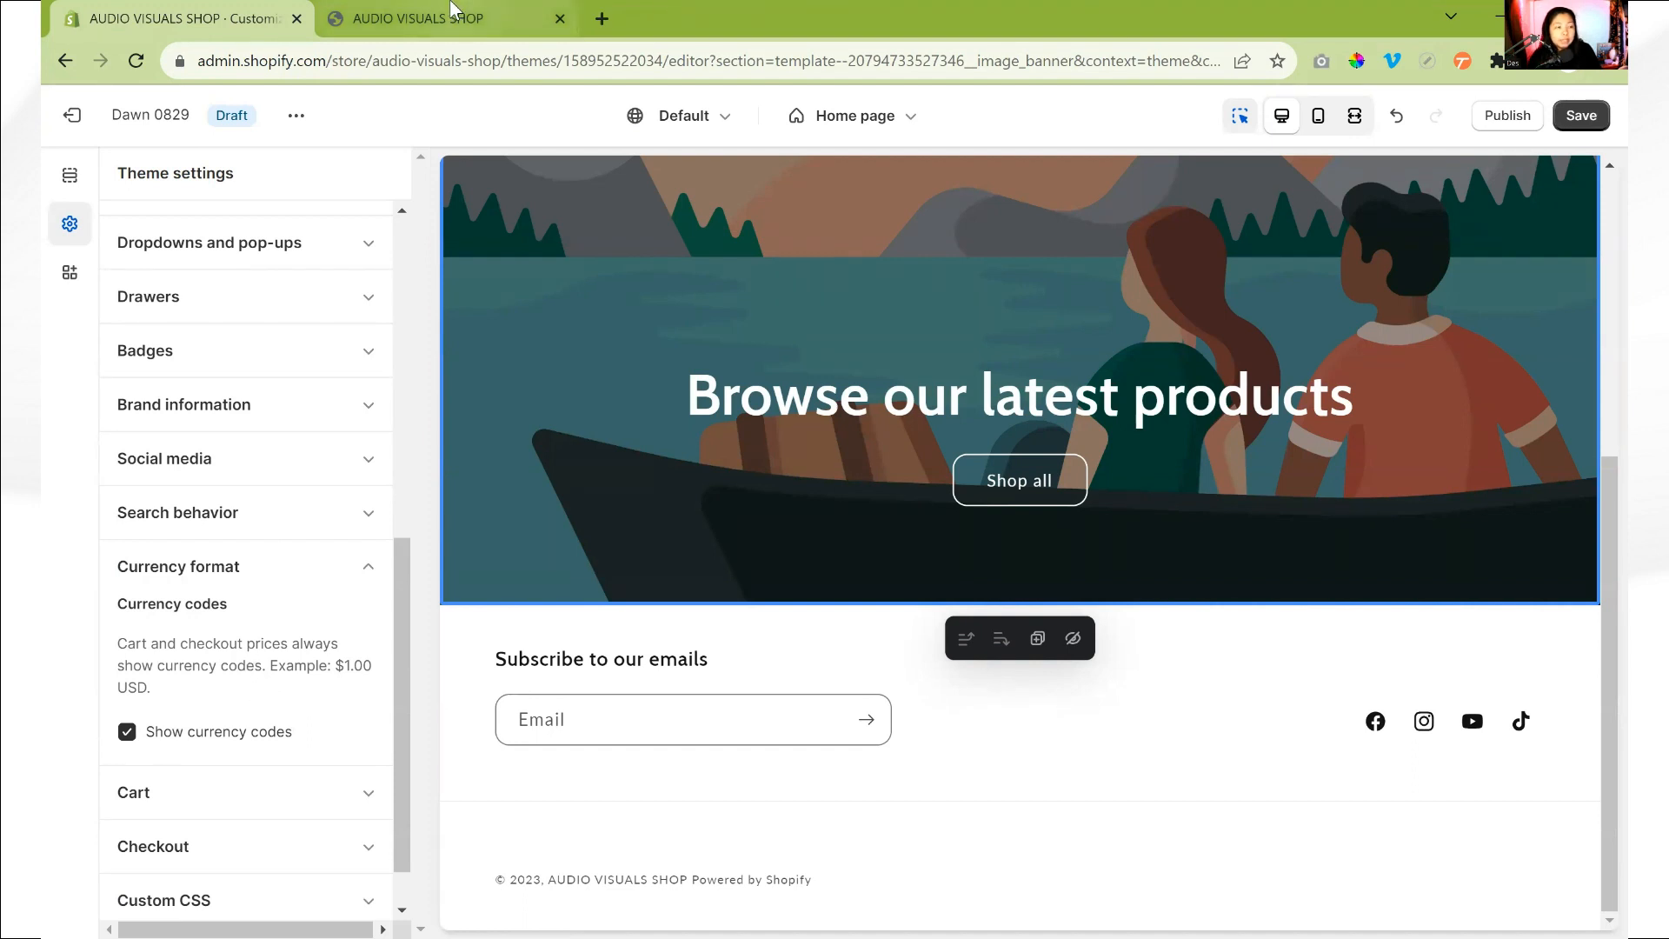
mouse_move(450, 9)
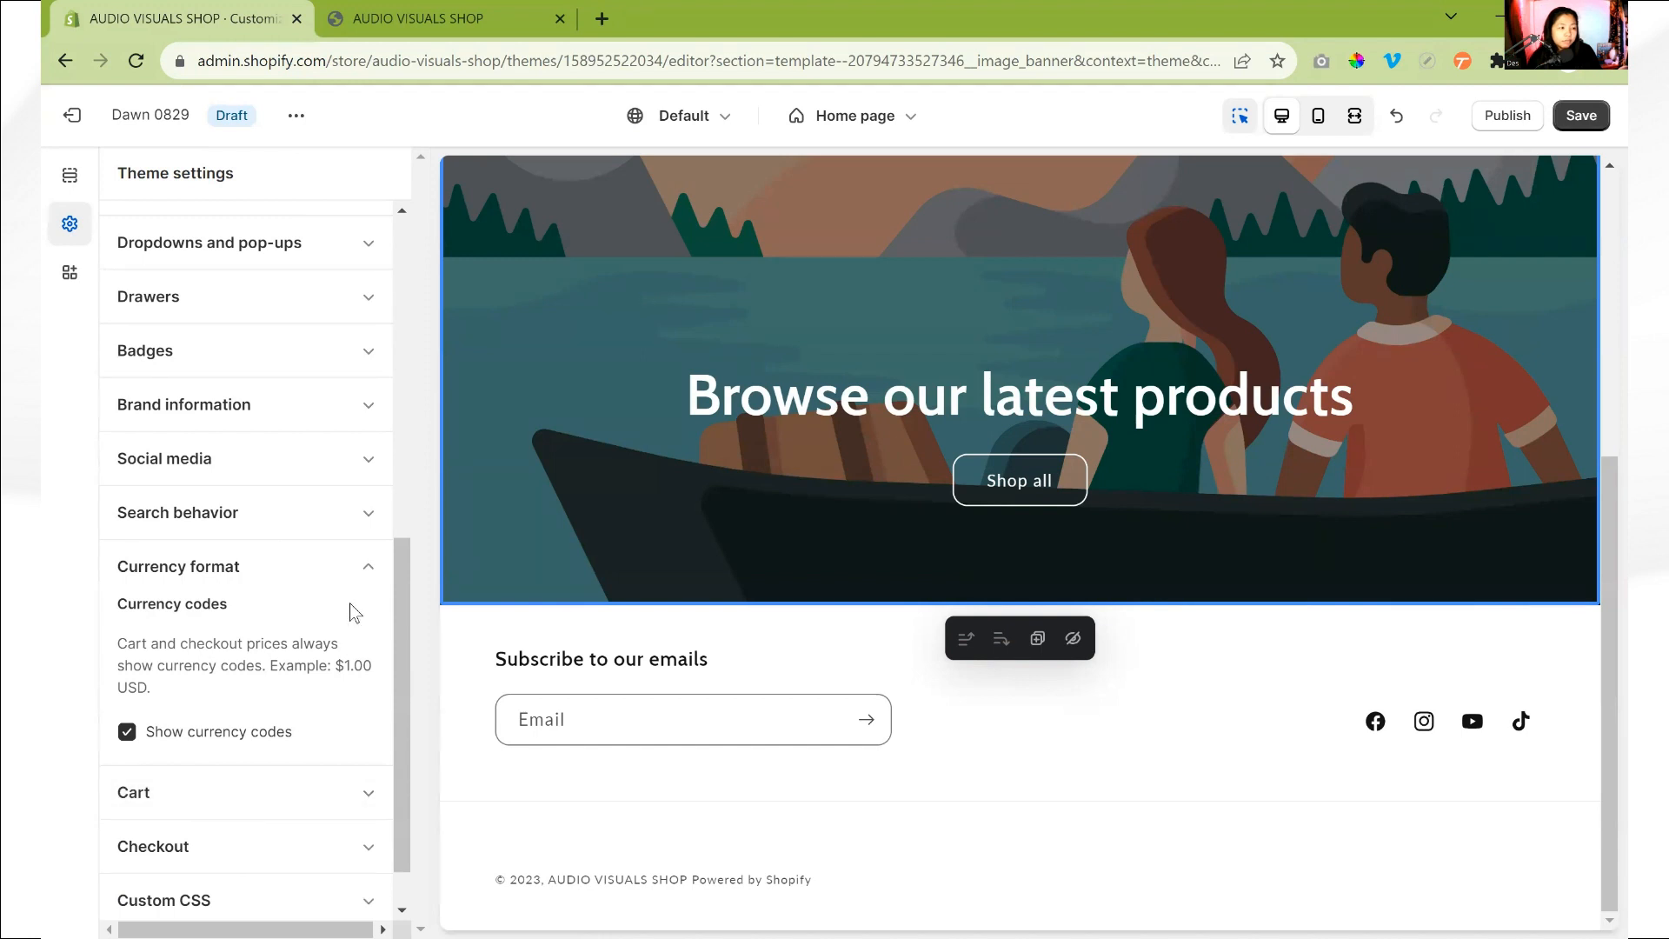
click(347, 568)
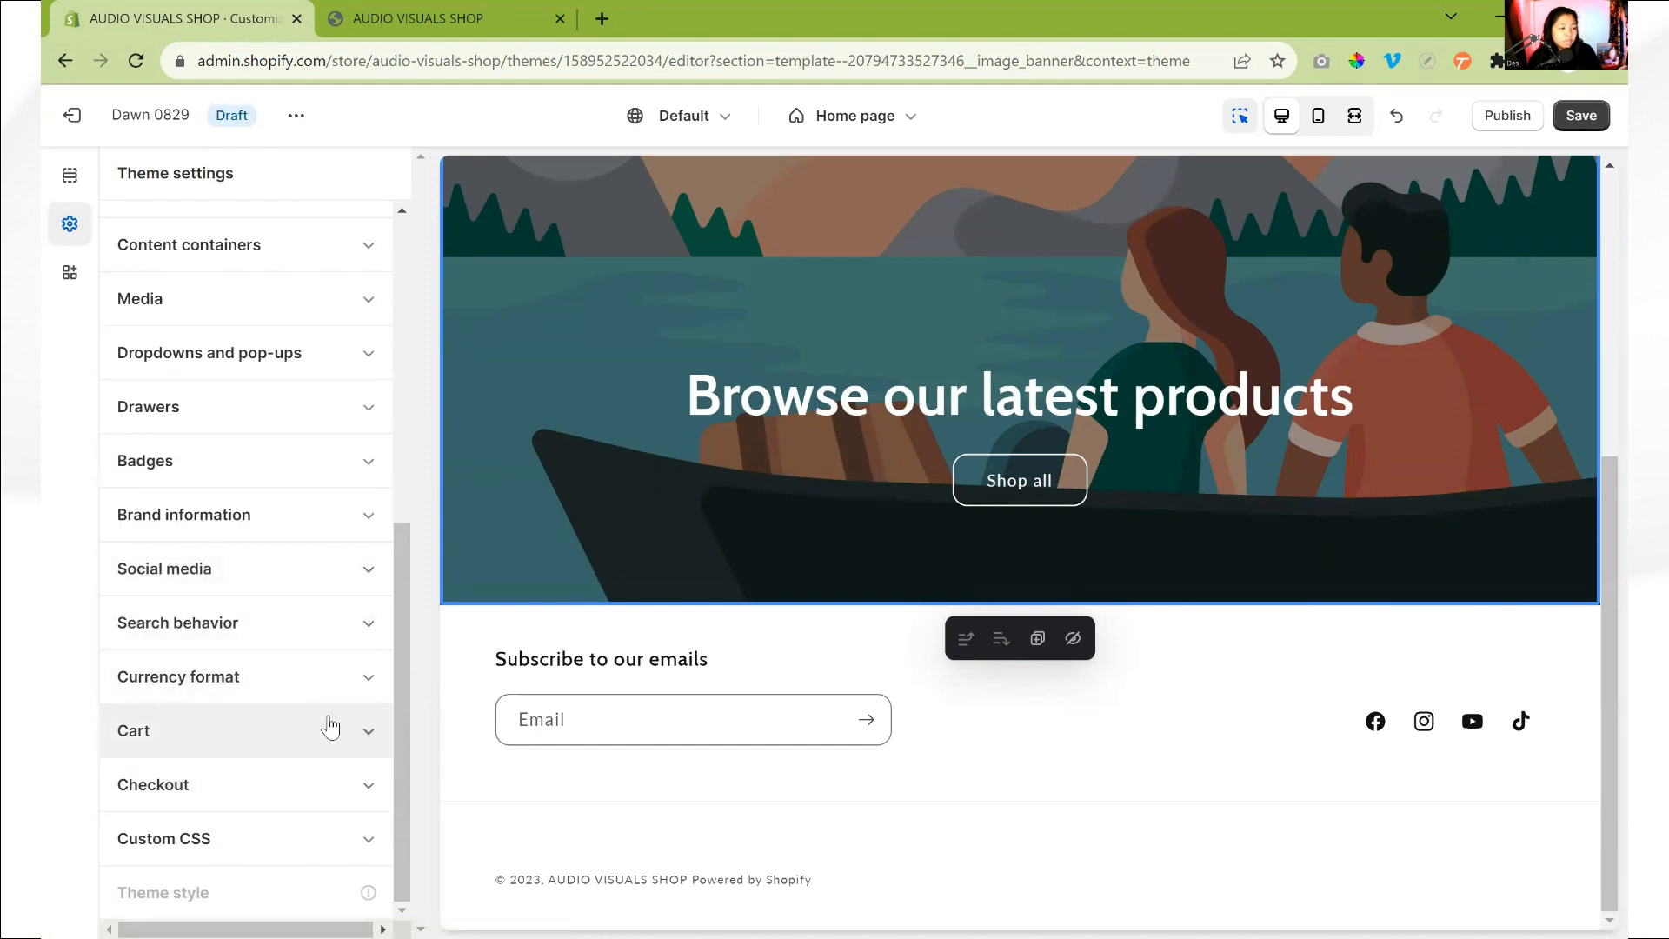
- Set the theme's cart type to Drawer after checking the cart icon in the storefront preview
click(326, 730)
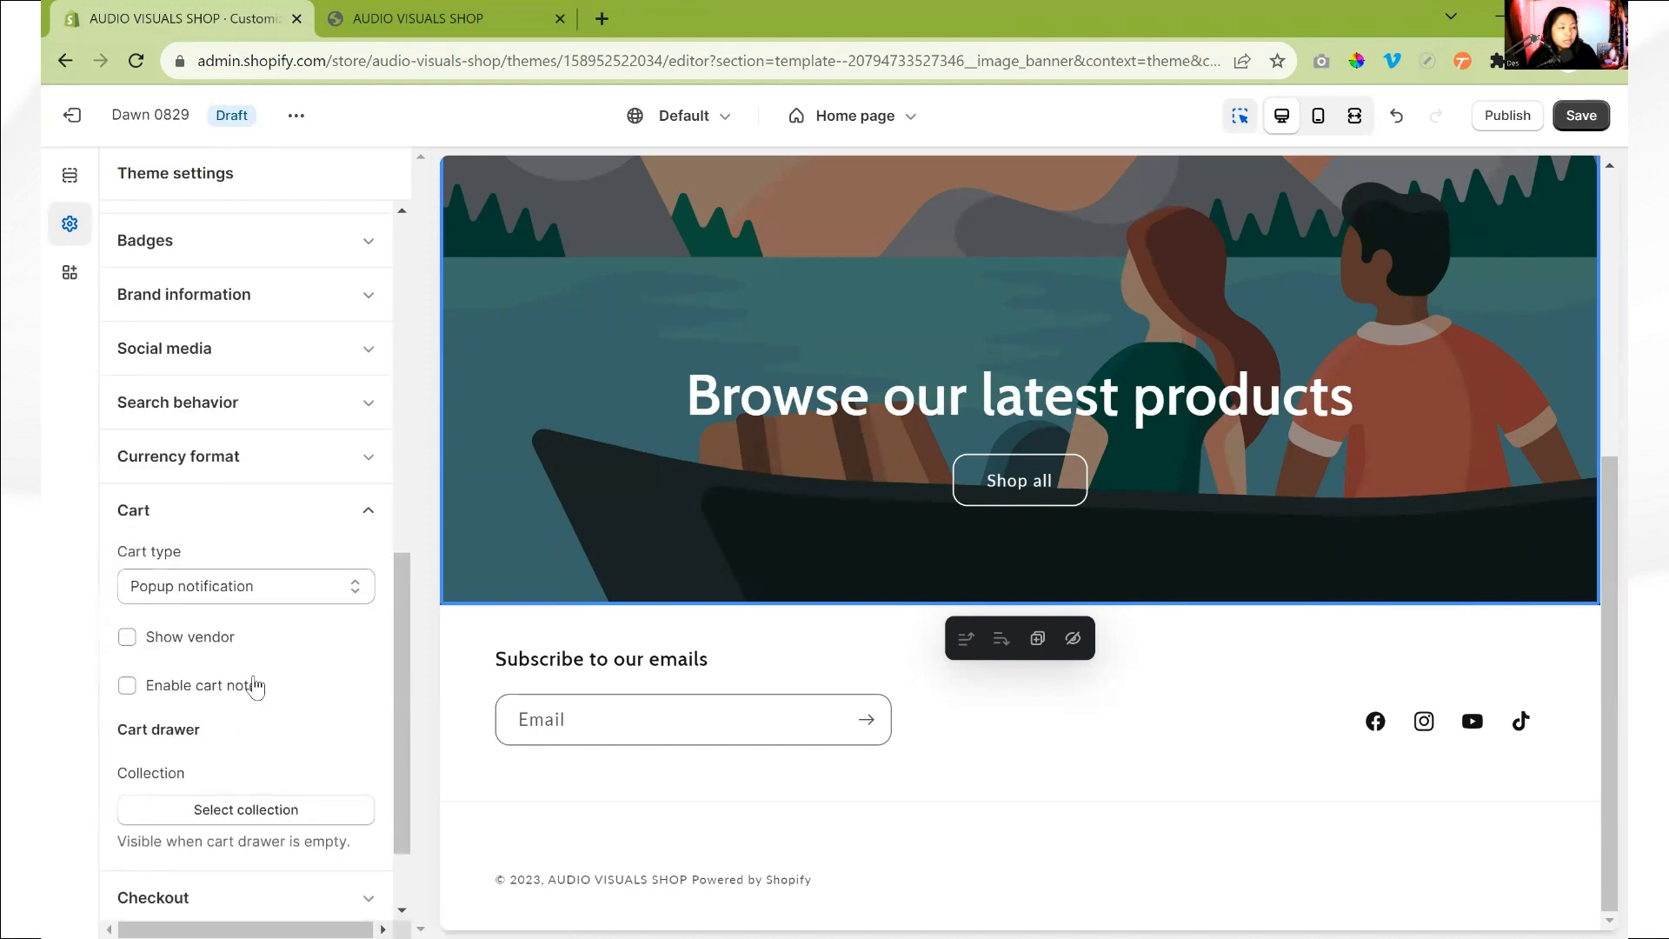
click(301, 586)
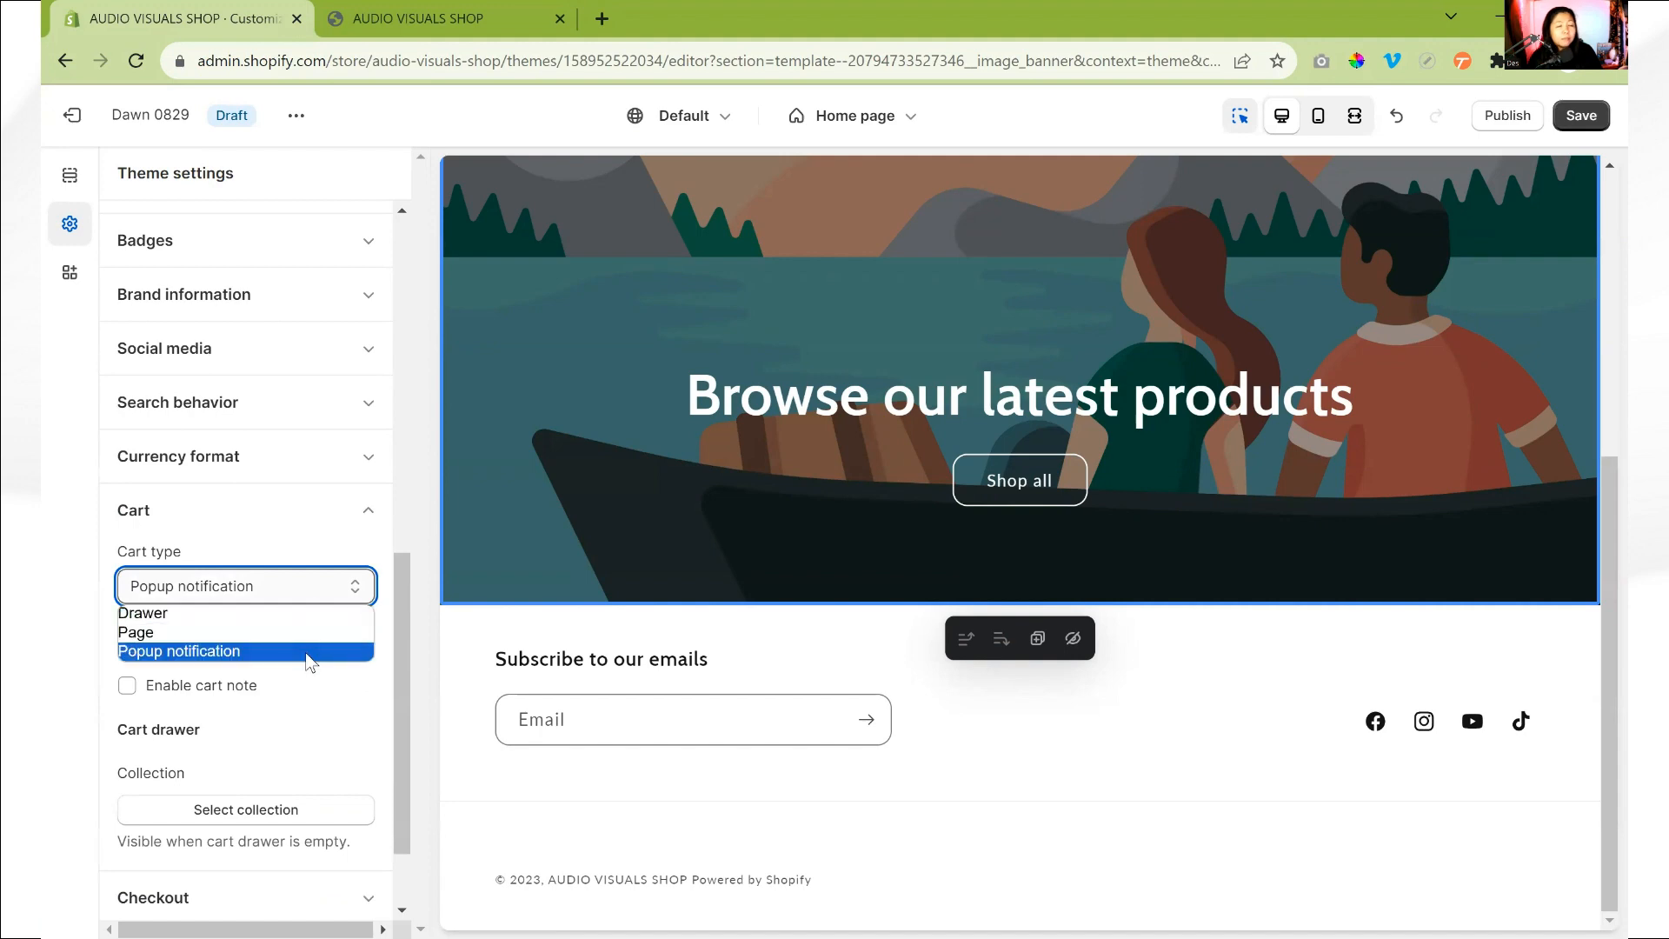
click(469, 7)
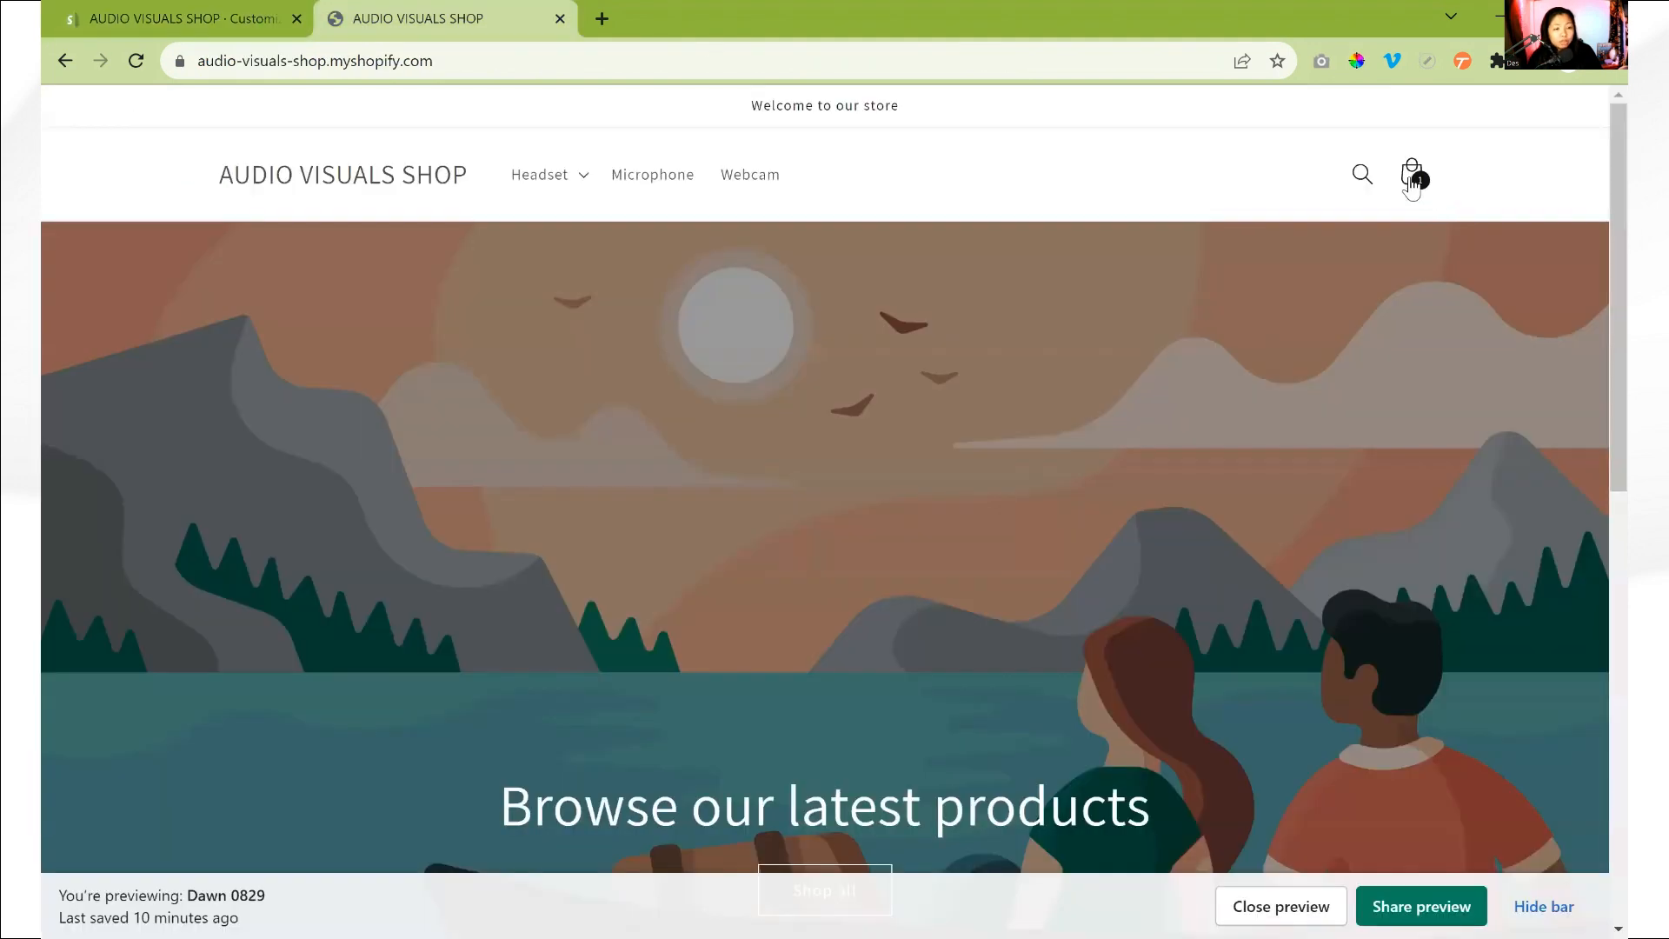
scroll(1207, 788, down, 5)
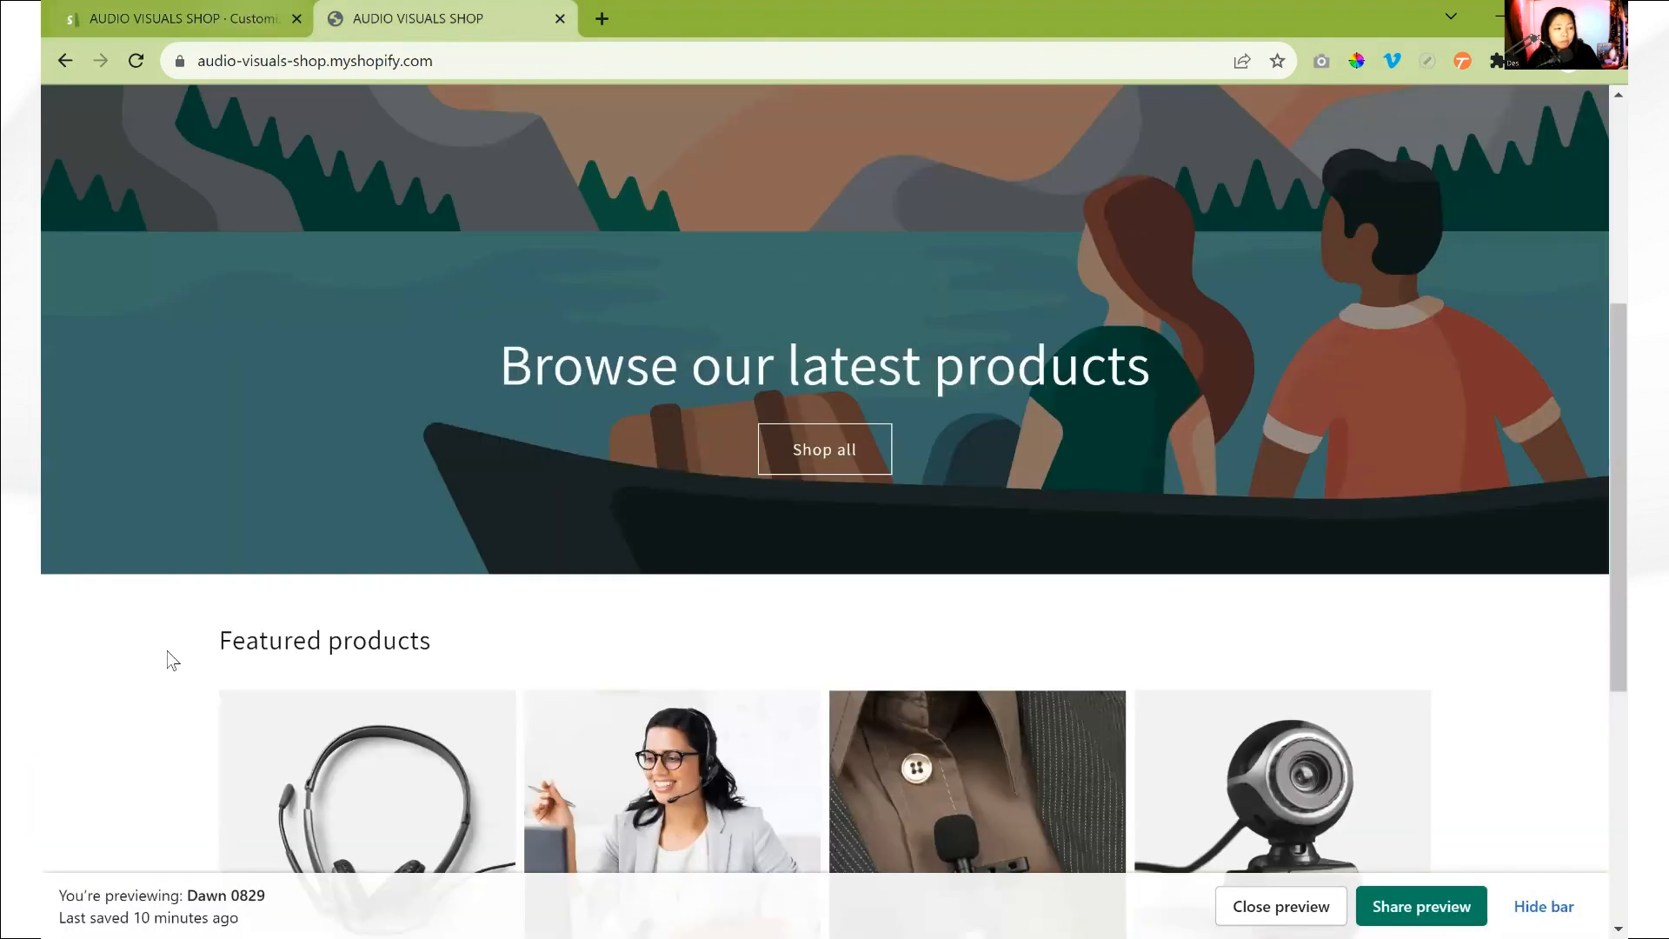
click(181, 19)
click(233, 591)
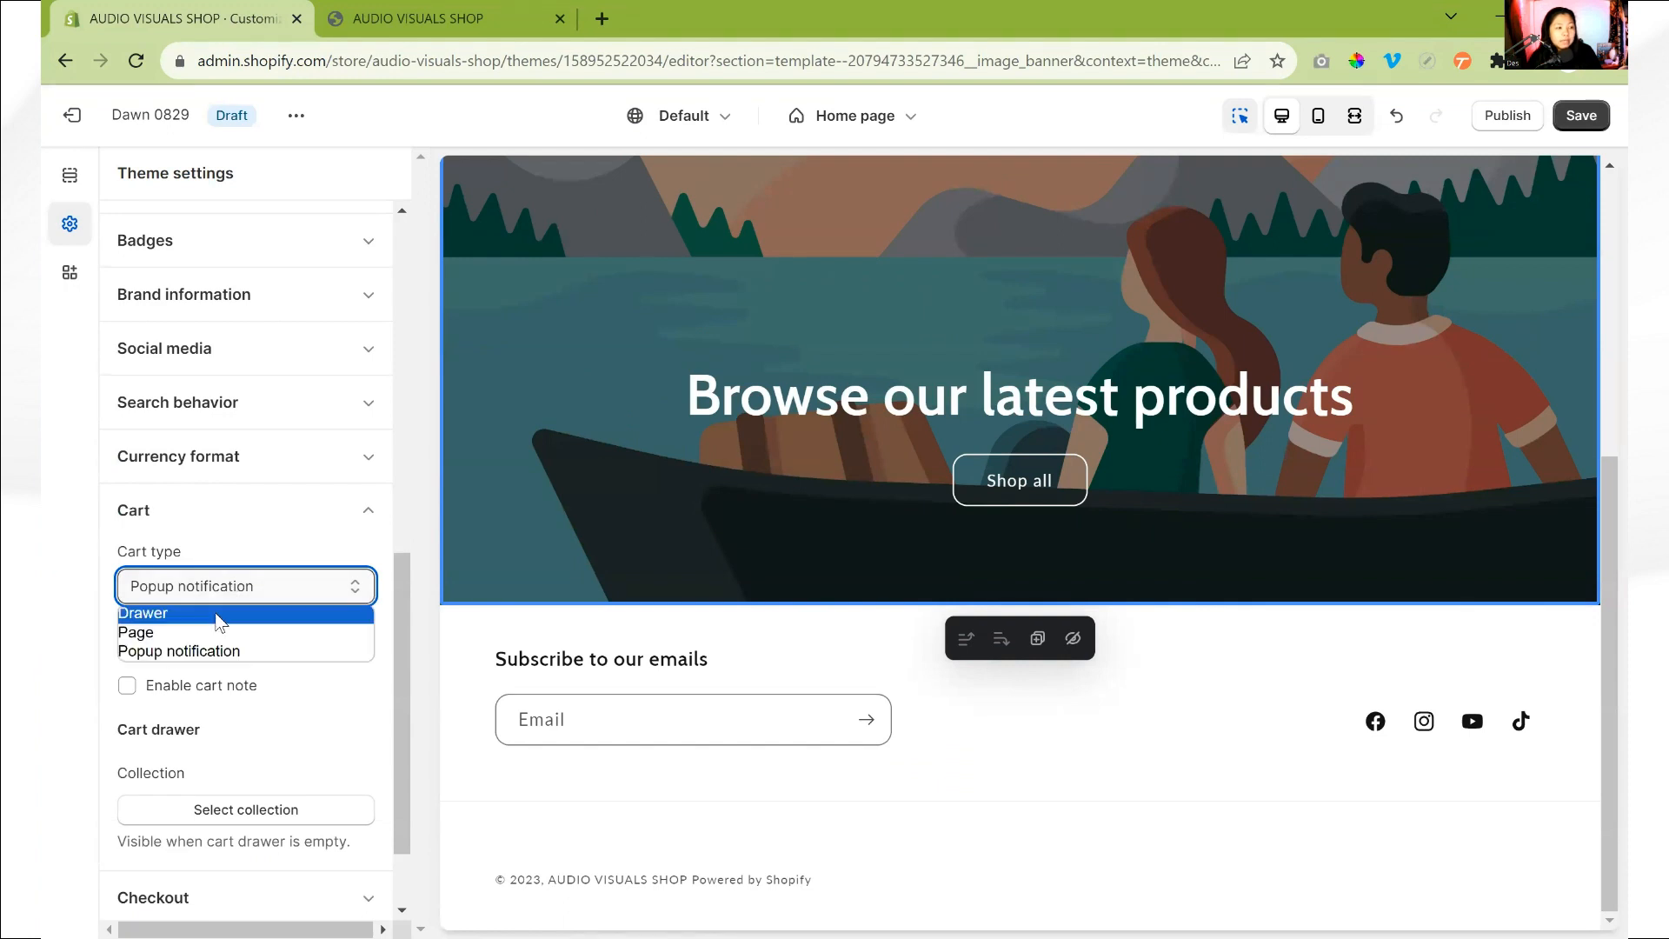
click(217, 614)
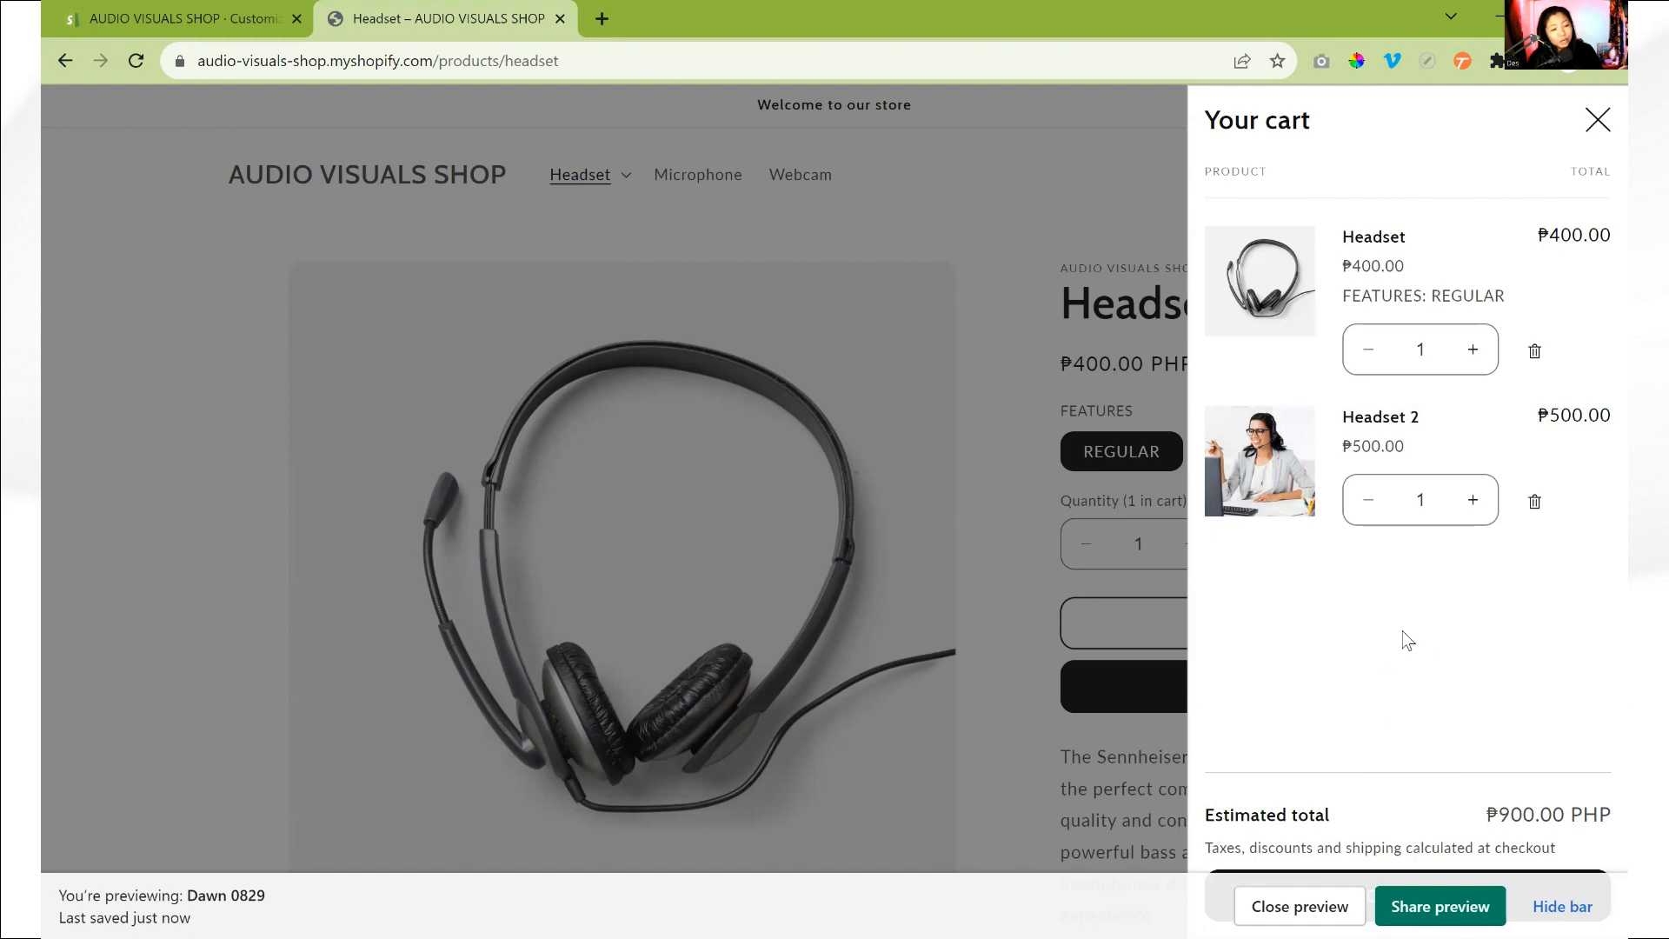
- Return to the theme editor and choose the Headset collection for the empty cart drawer
click(126, 17)
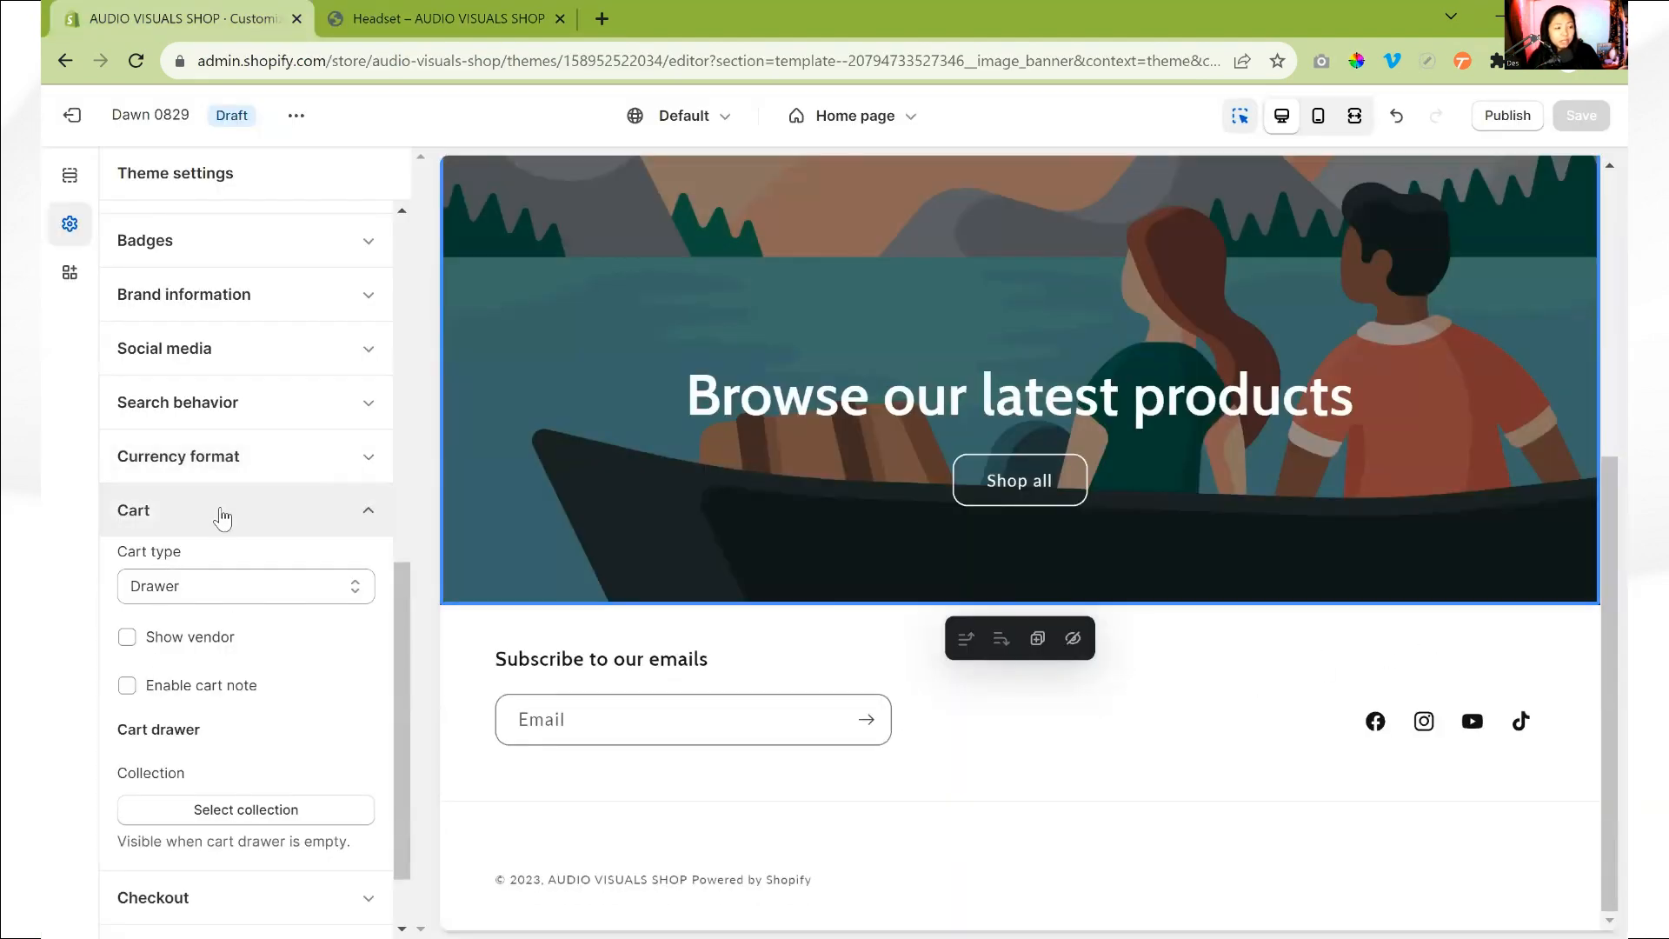
click(254, 809)
click(237, 366)
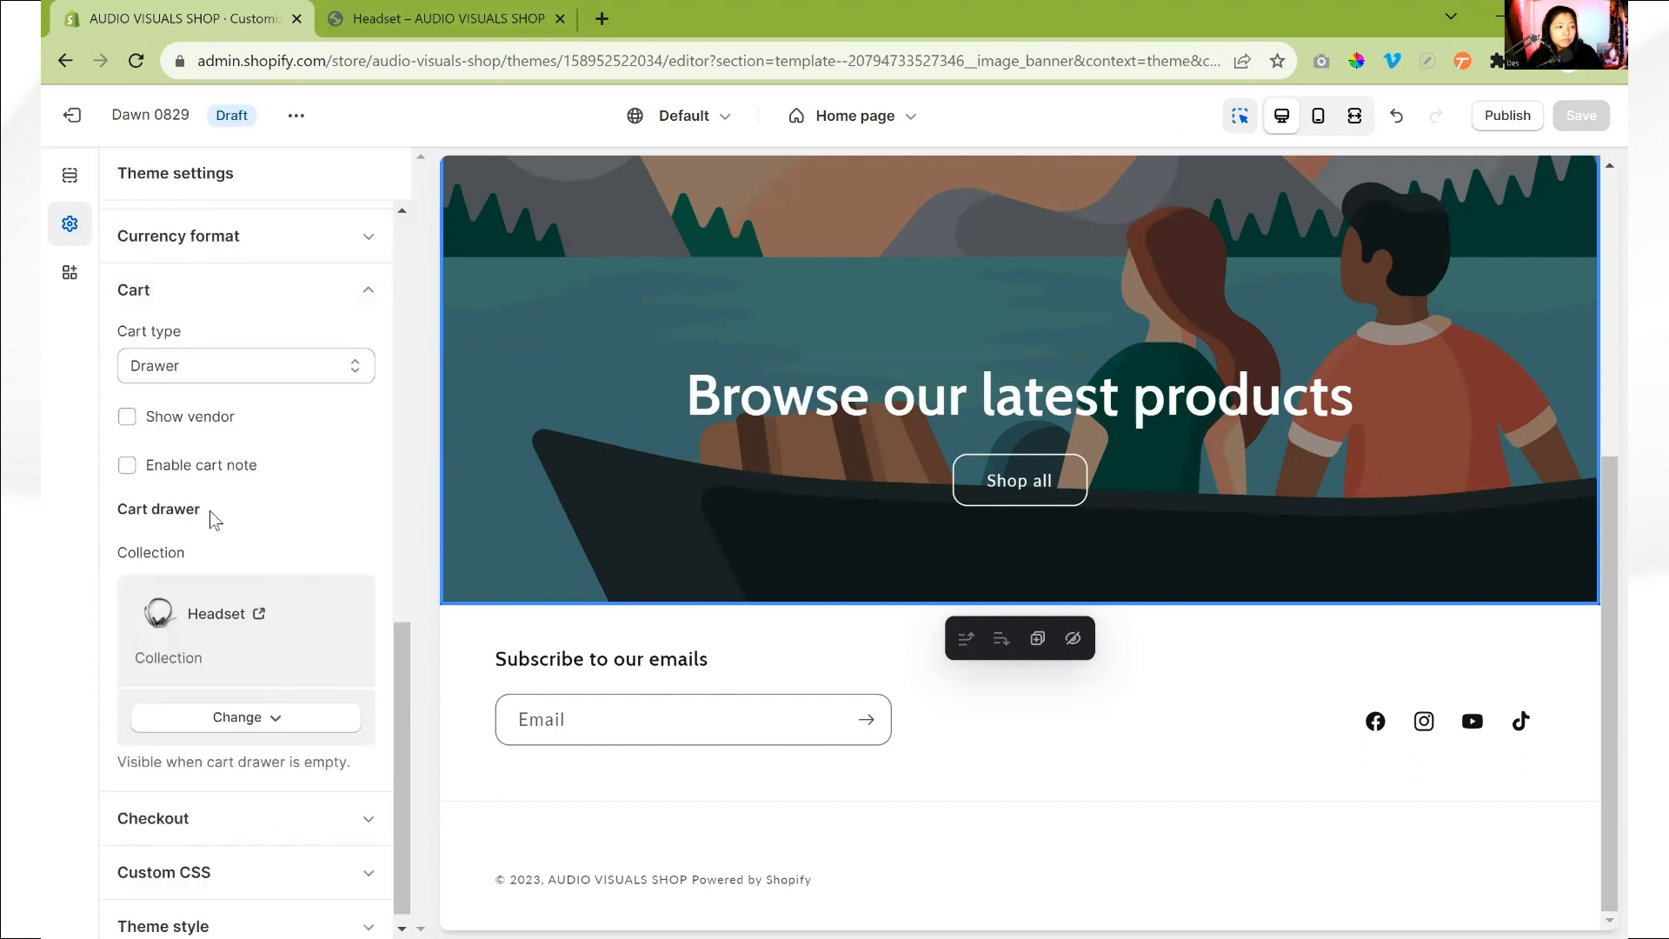
- Enable the cart note and save the theme to check the cart drawer in the storefront preview
click(127, 471)
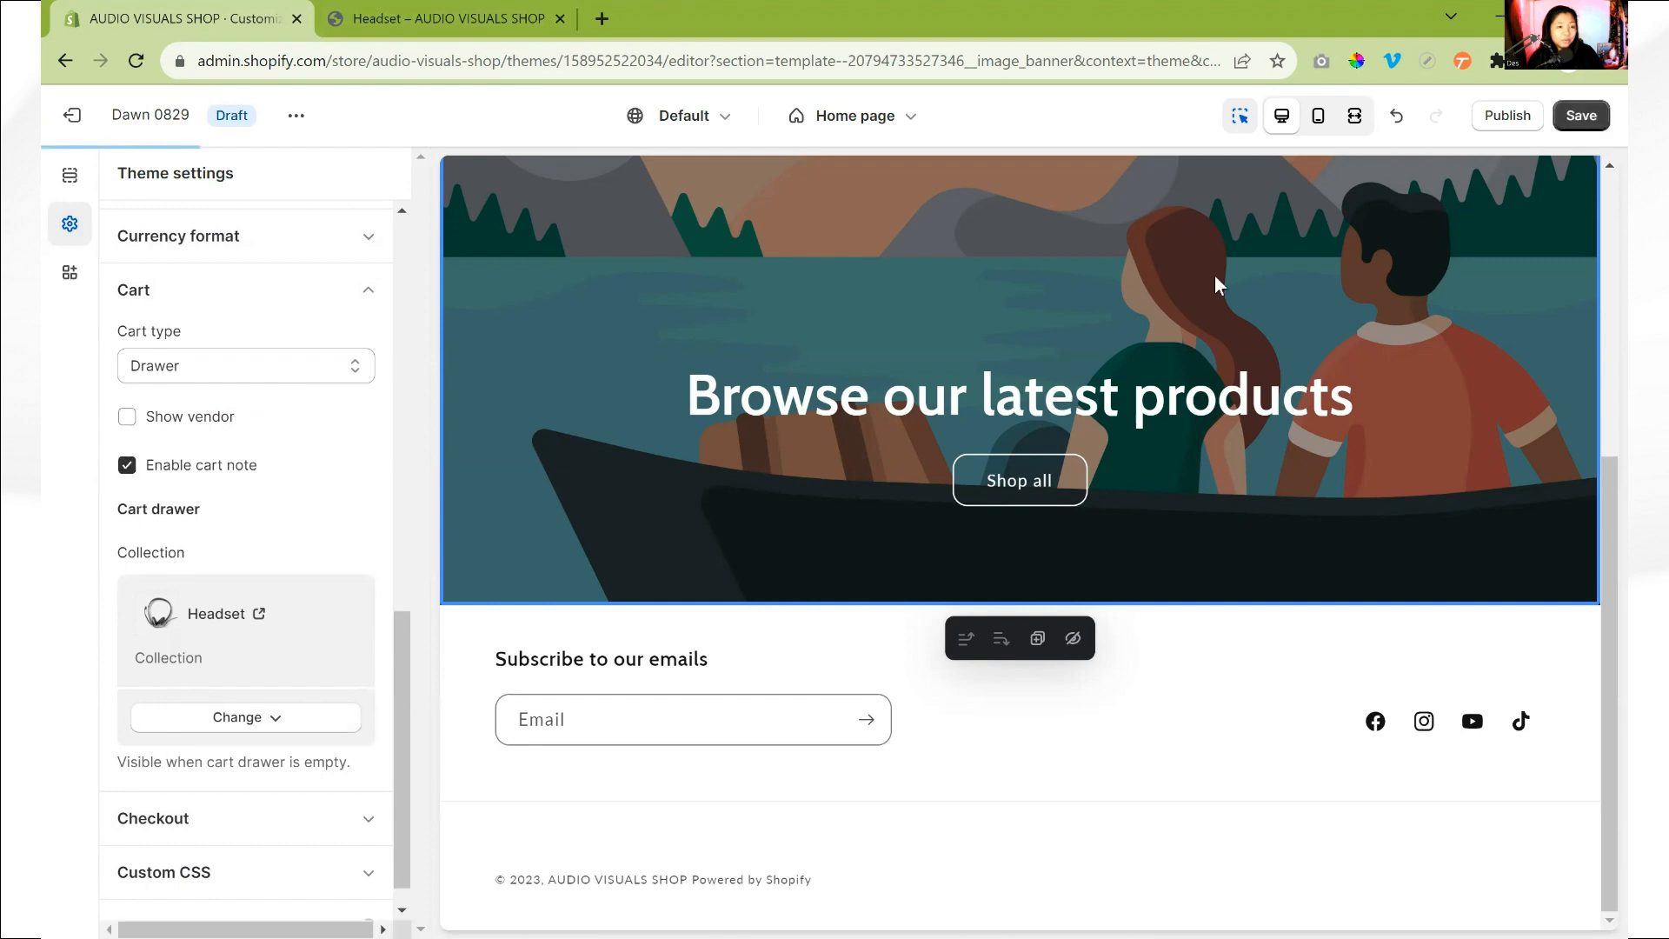
click(1580, 115)
click(444, 18)
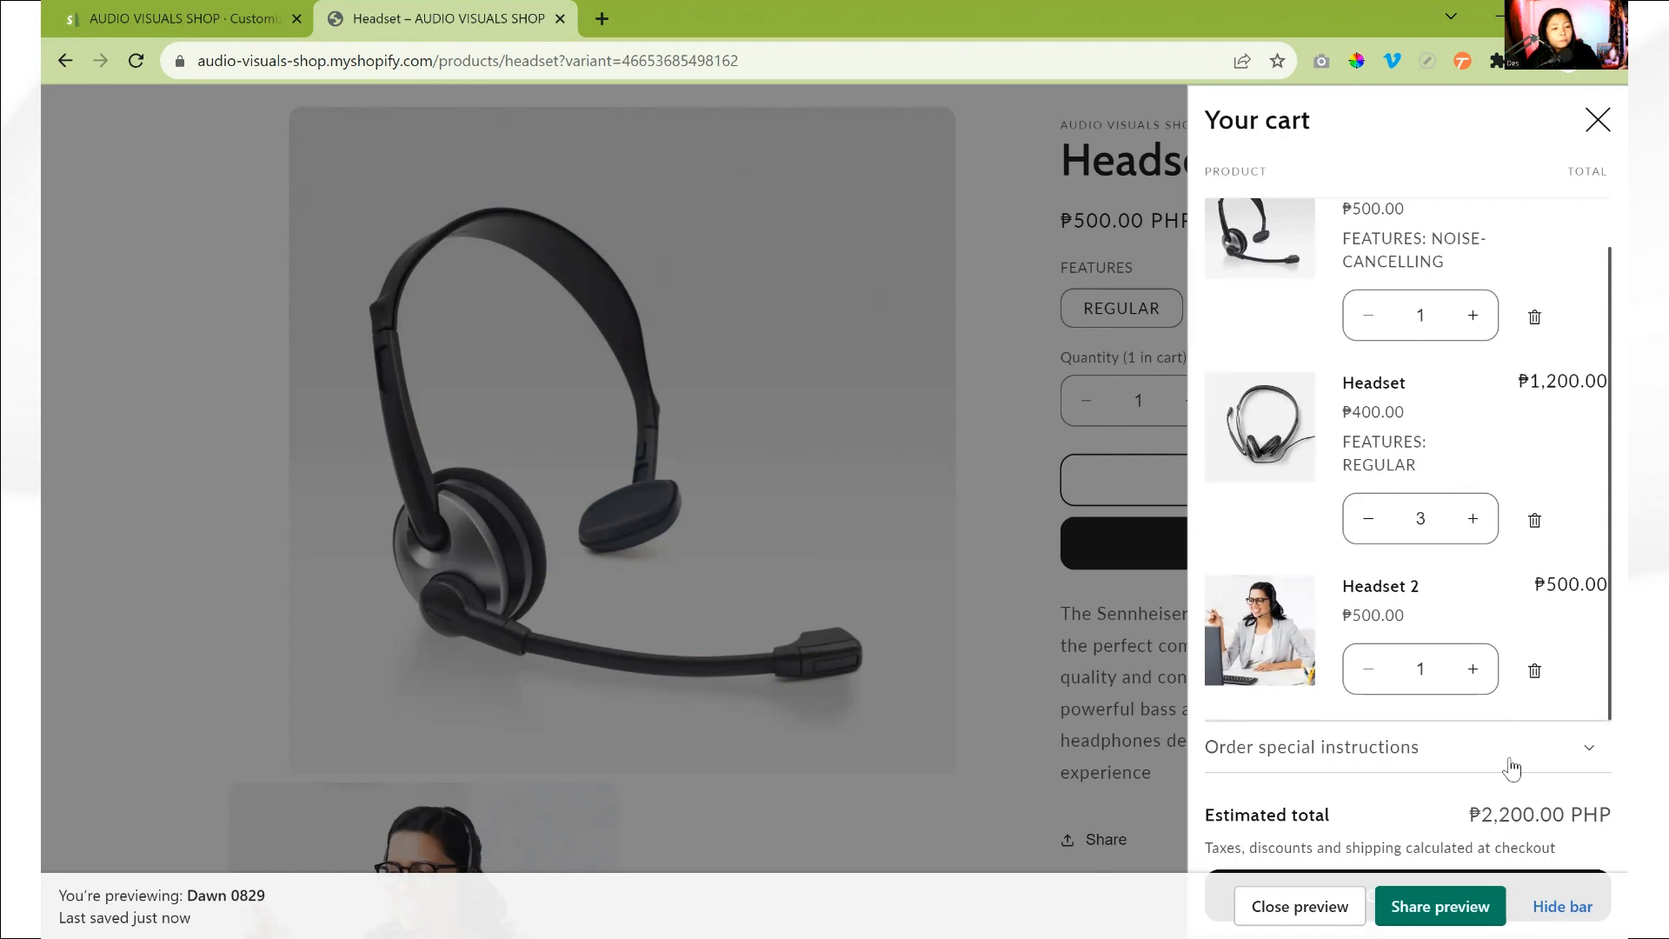
- Review the items in the cart drawer and enter sample text in the order special instructions
scroll(1442, 522, up, 1)
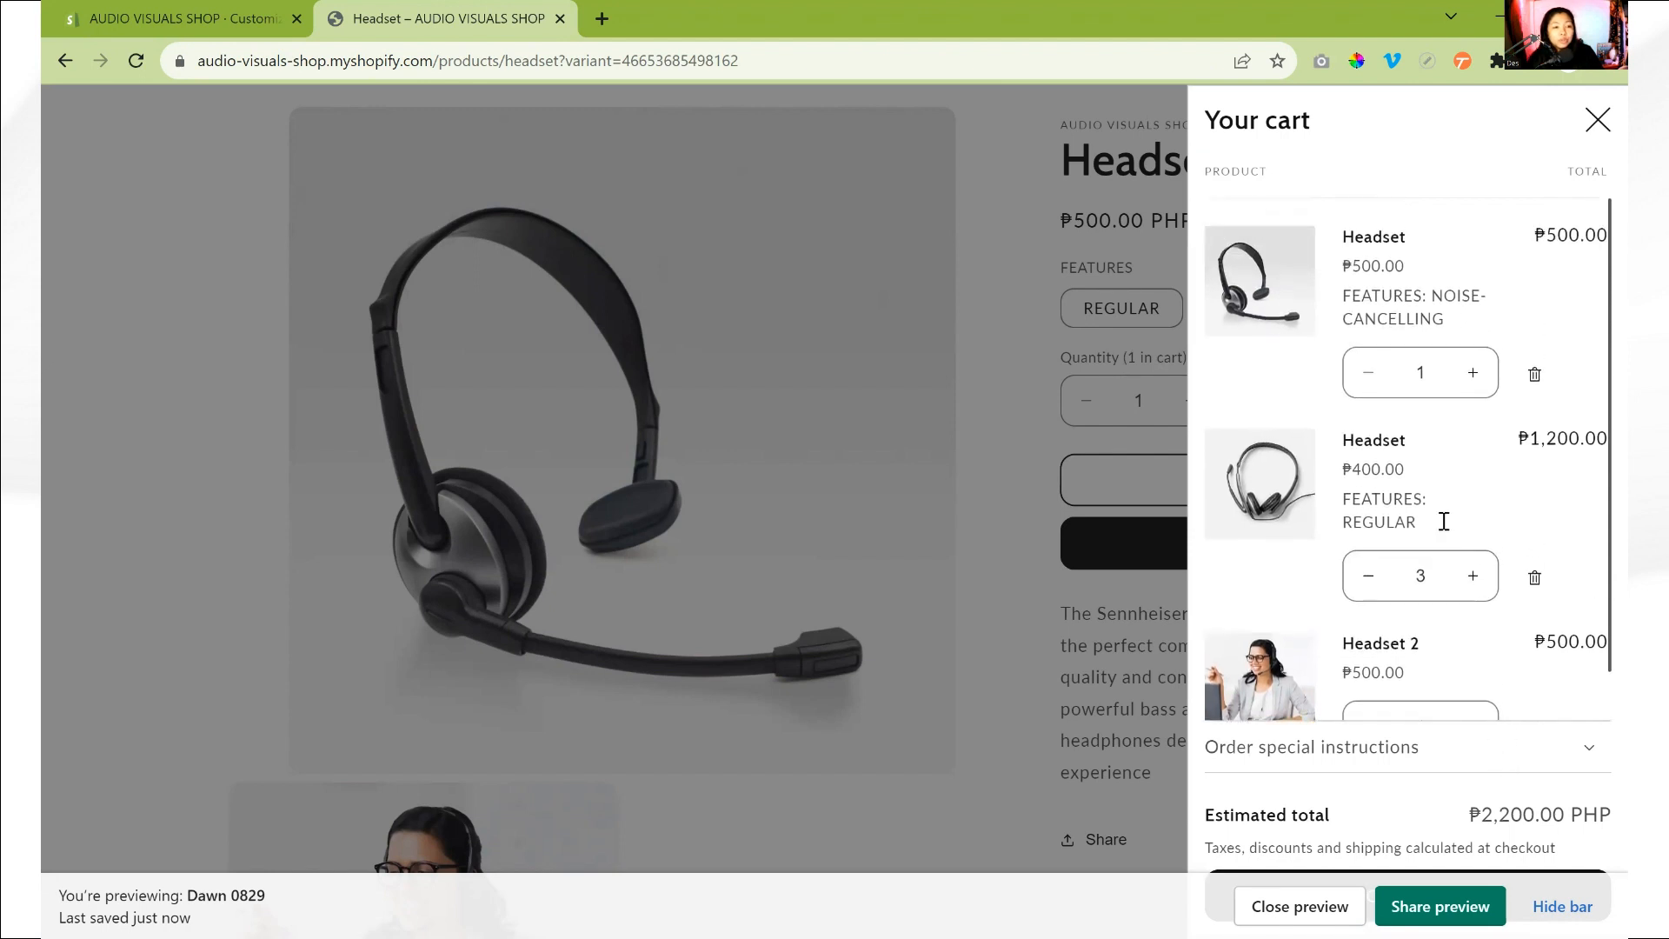
scroll(1423, 652, down, 1)
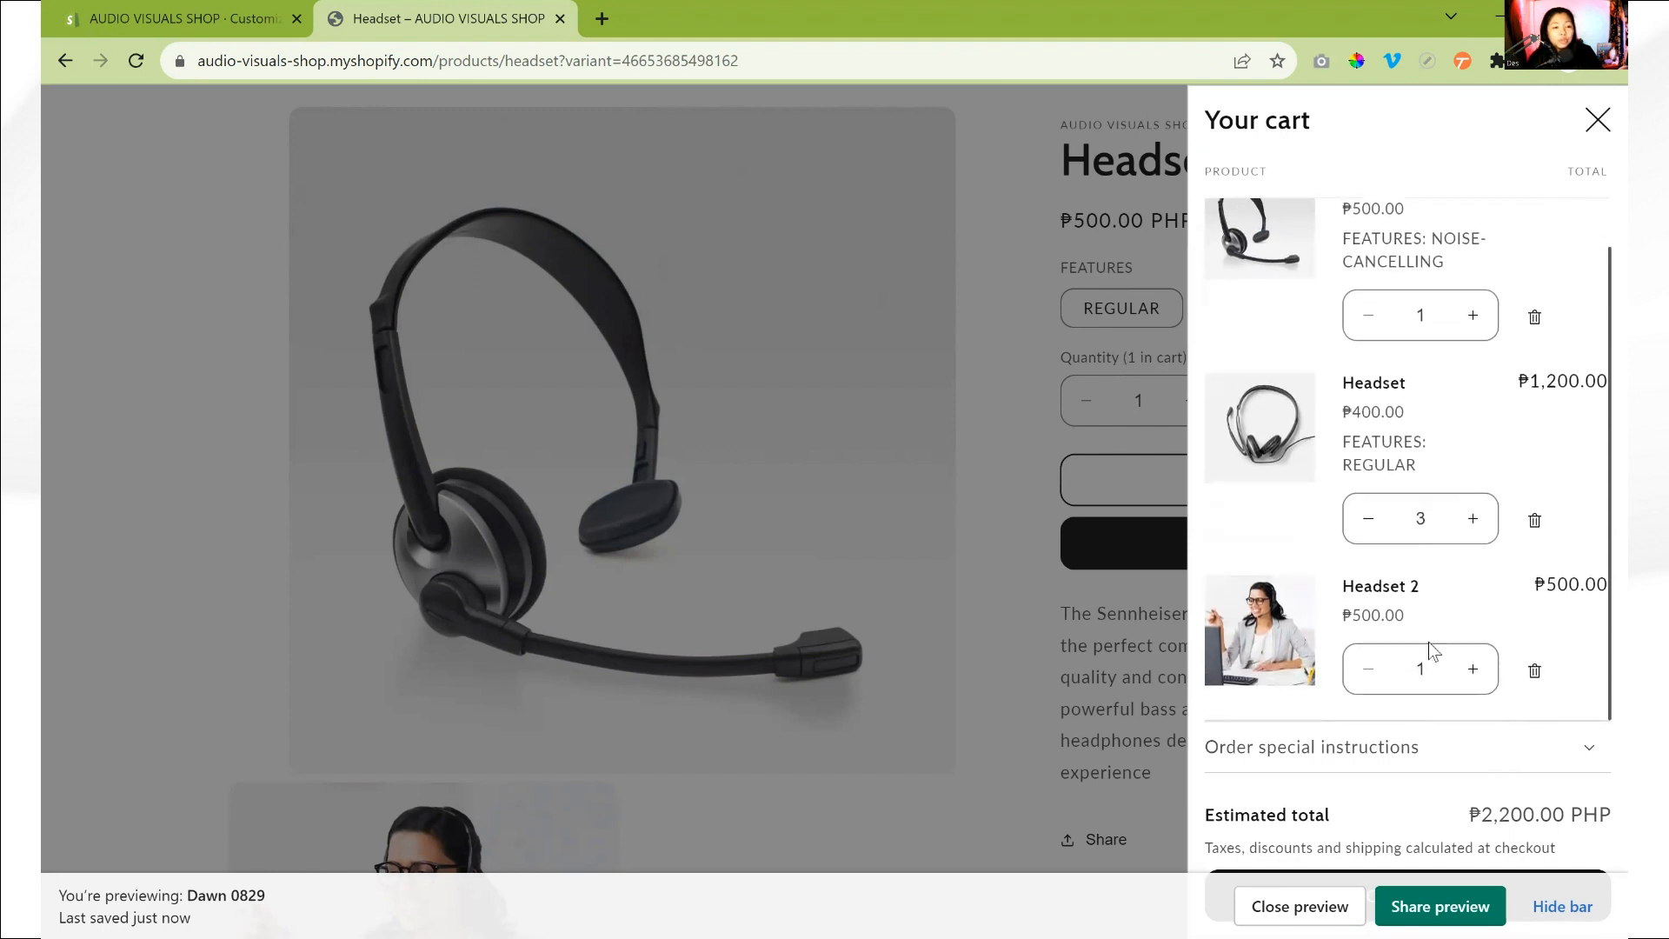
click(1557, 765)
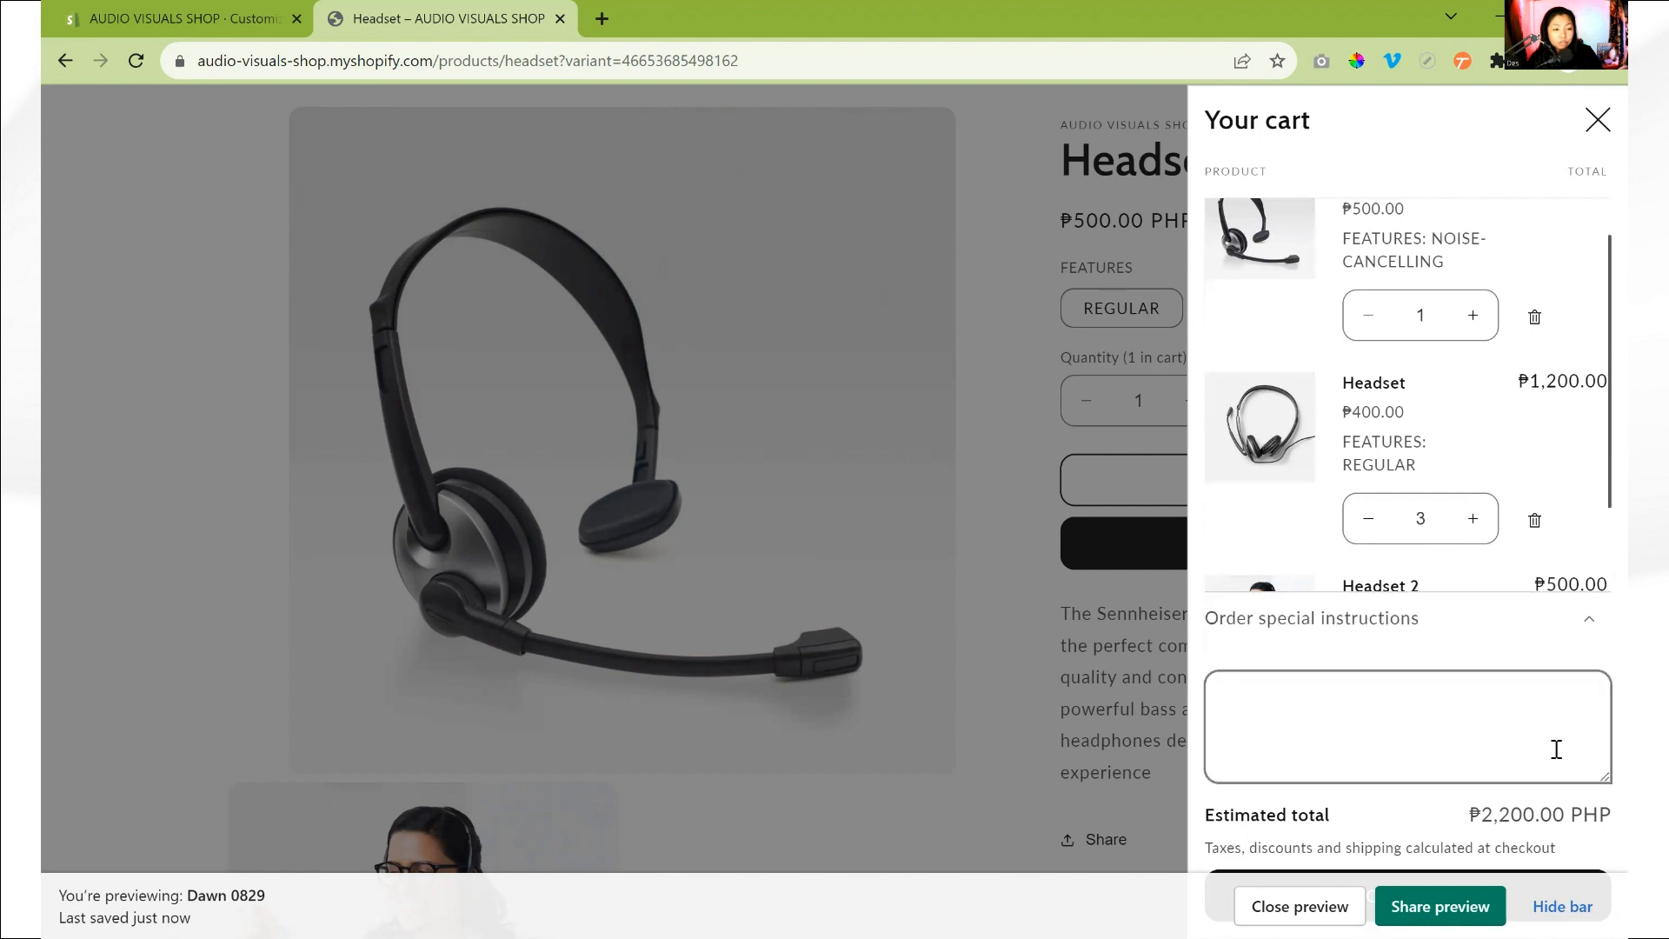
click(1386, 724)
text(cnecwqeiooebnf)
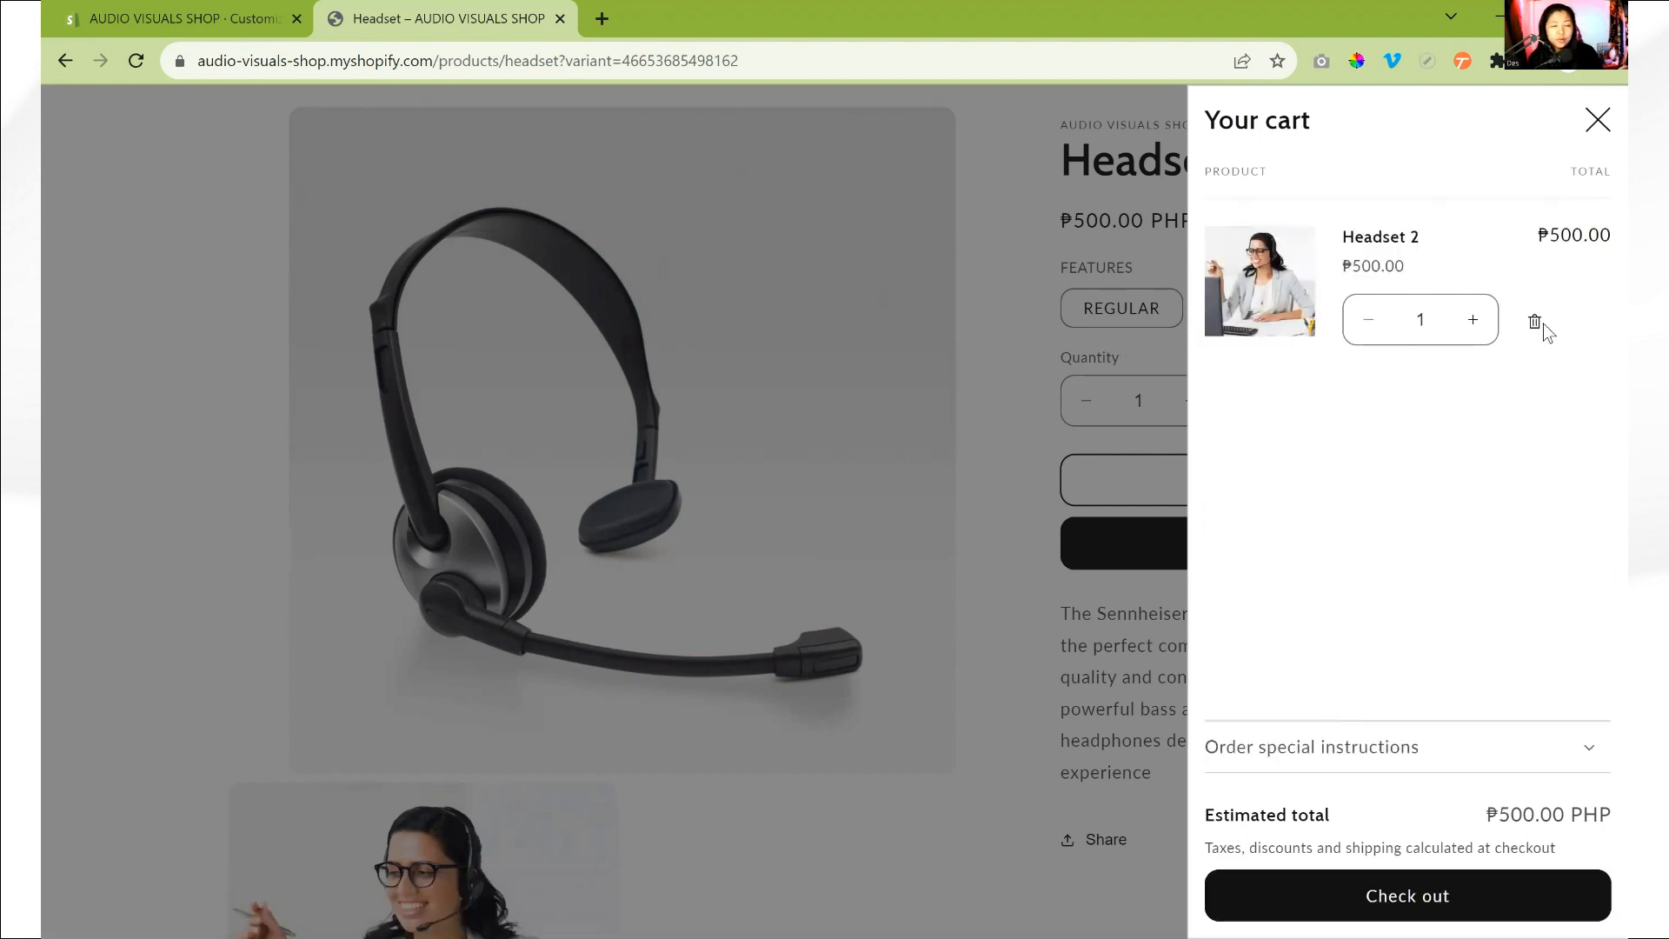
- Remove all items from the cart, reopen the empty cart drawer and open the Headset collection featured there
click(1538, 322)
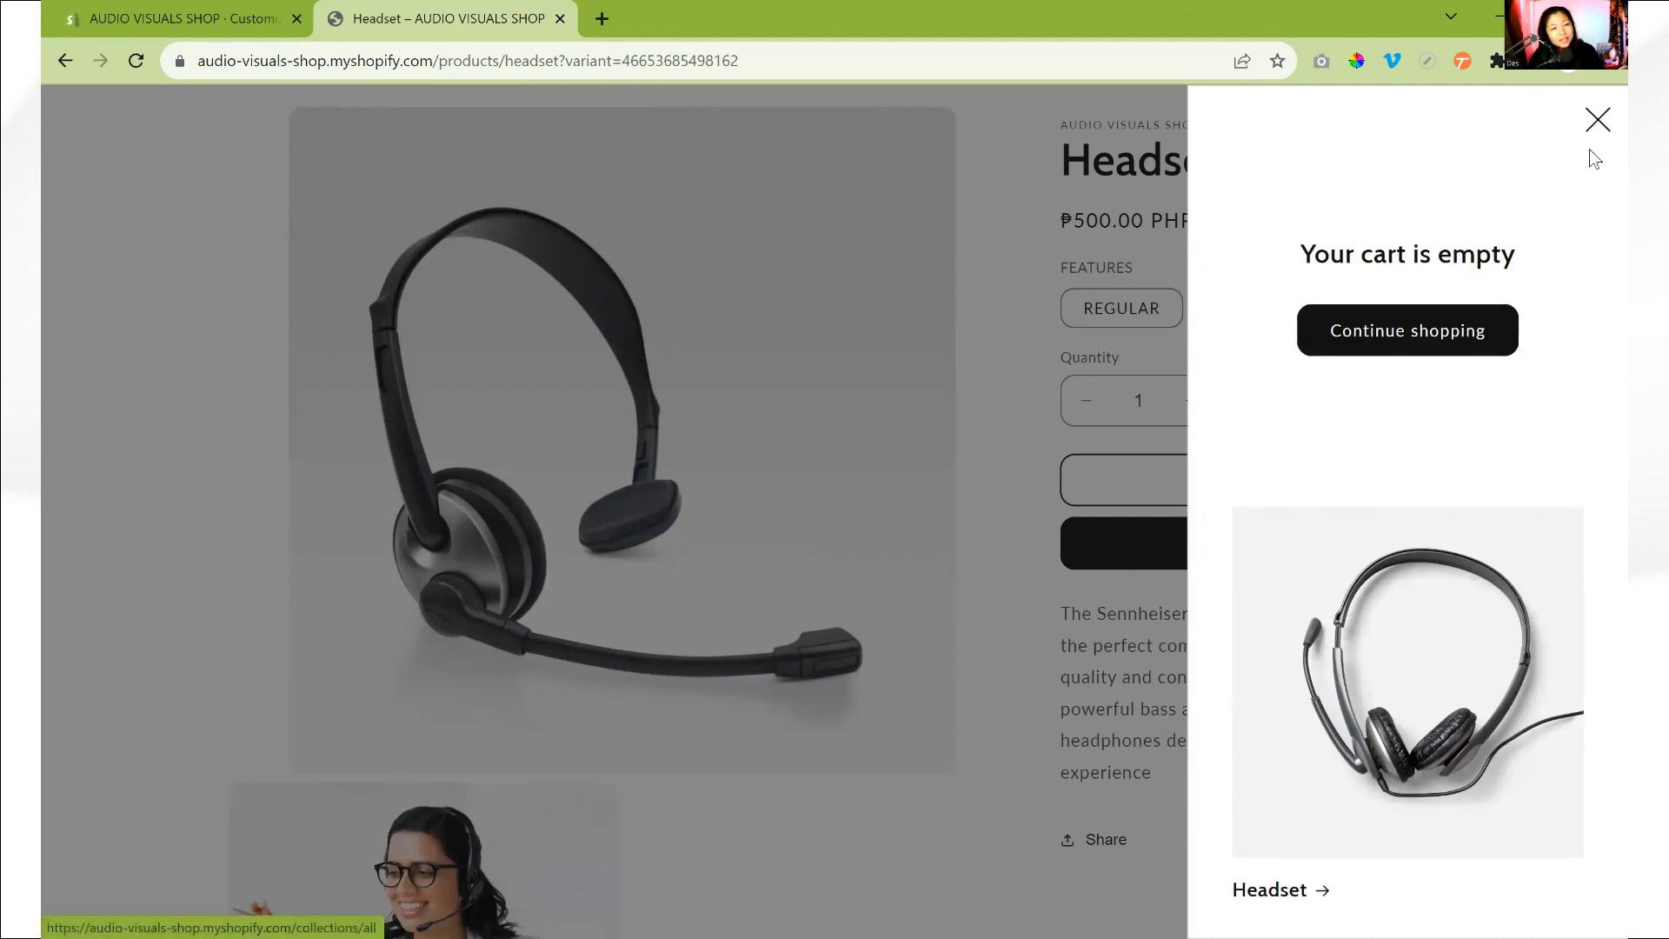
click(1598, 120)
scroll(1373, 226, up, 2)
click(1410, 176)
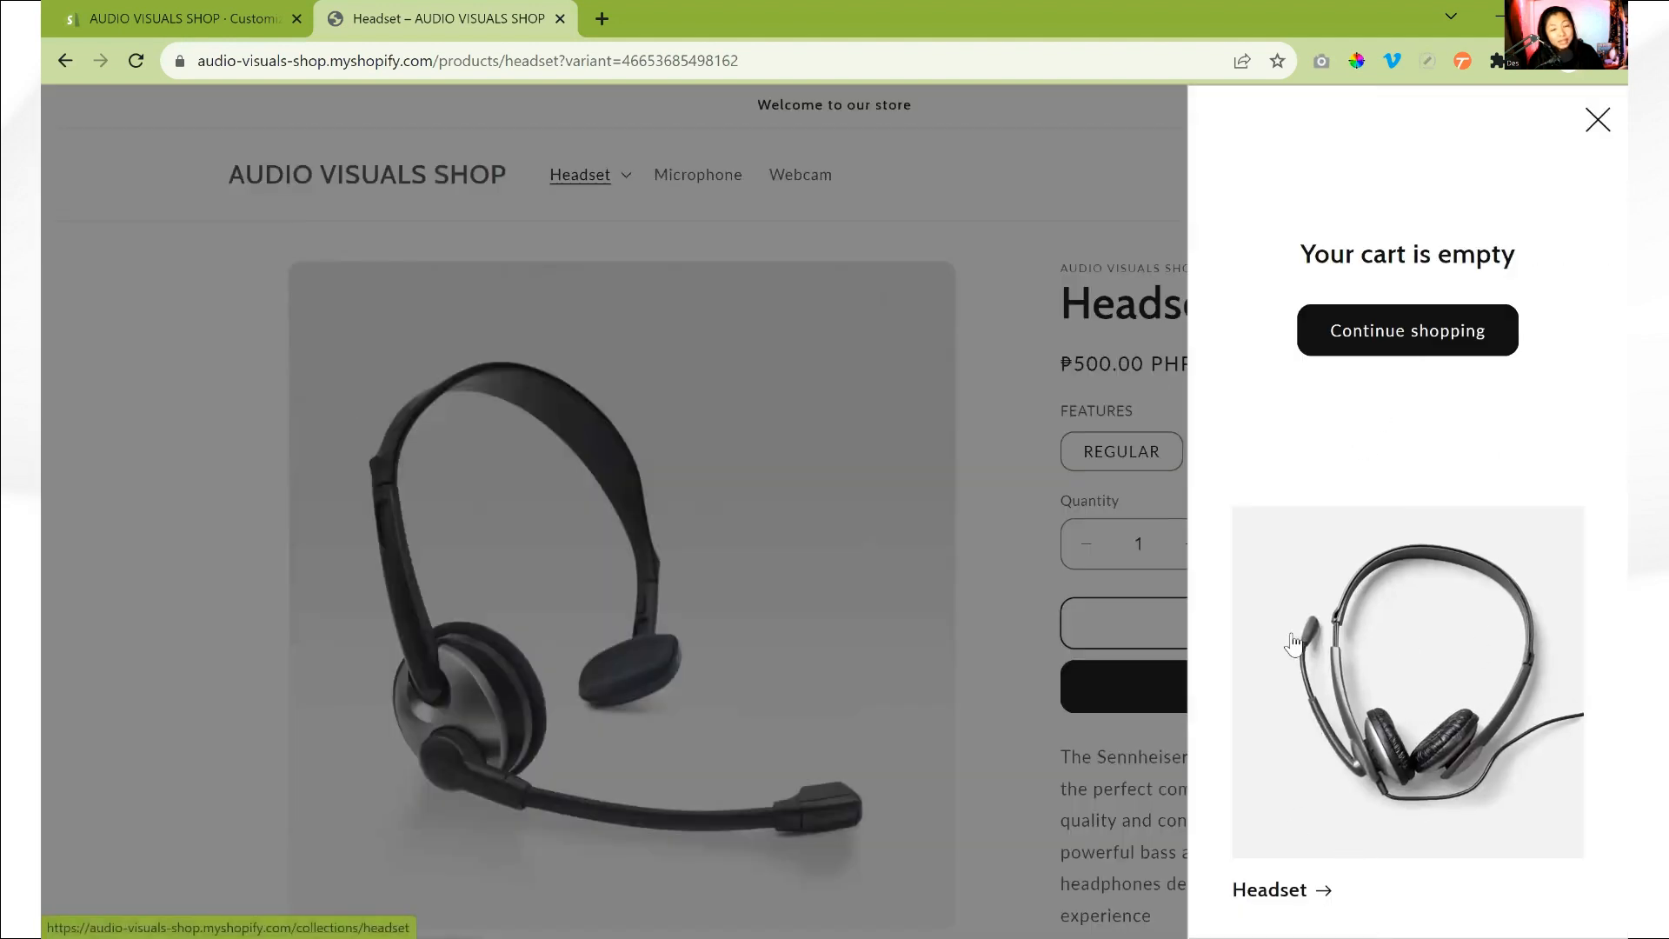
click(1407, 678)
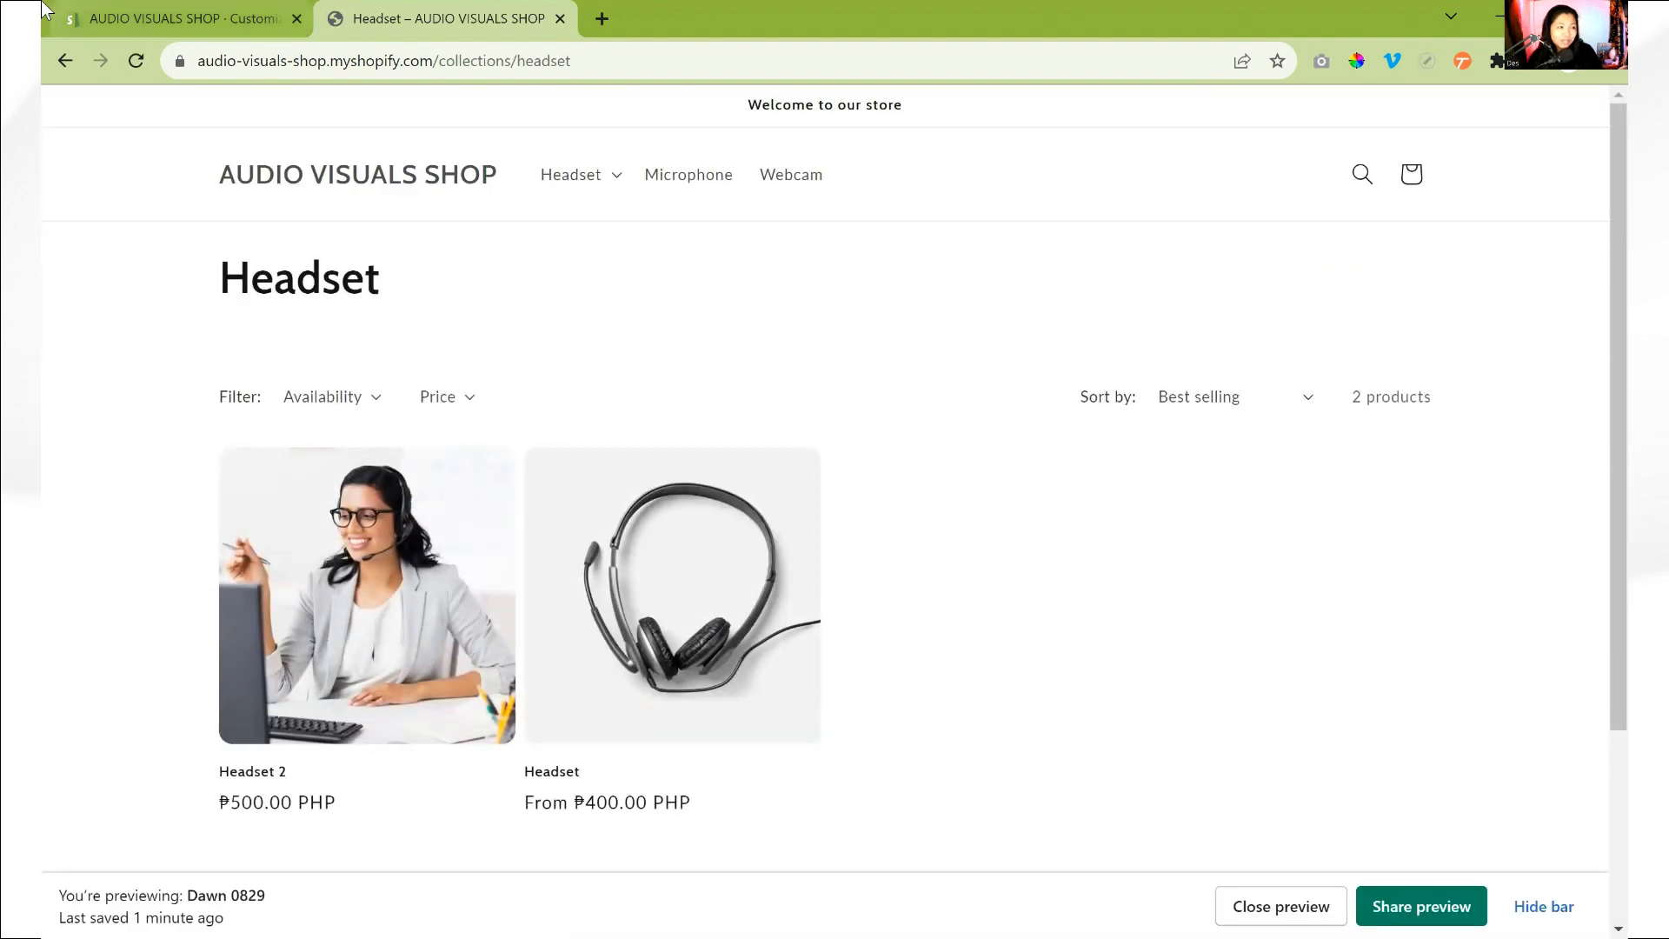
- Return to the theme editor, close the Cart settings and look through the Checkout banner and logo options
click(122, 10)
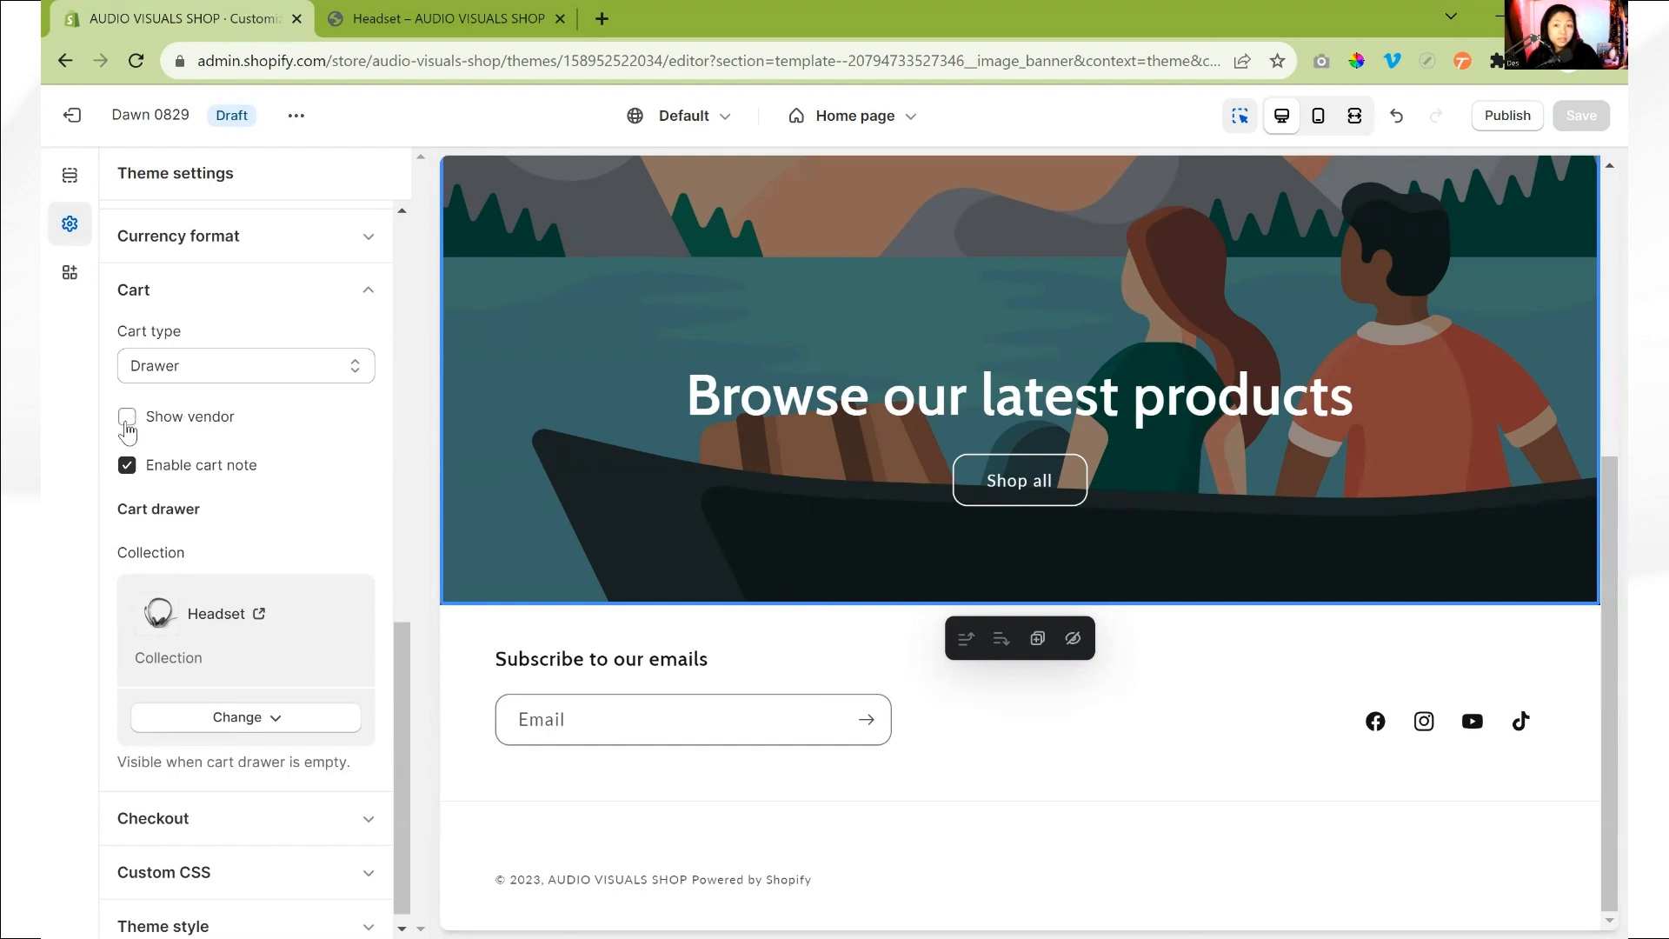
click(261, 293)
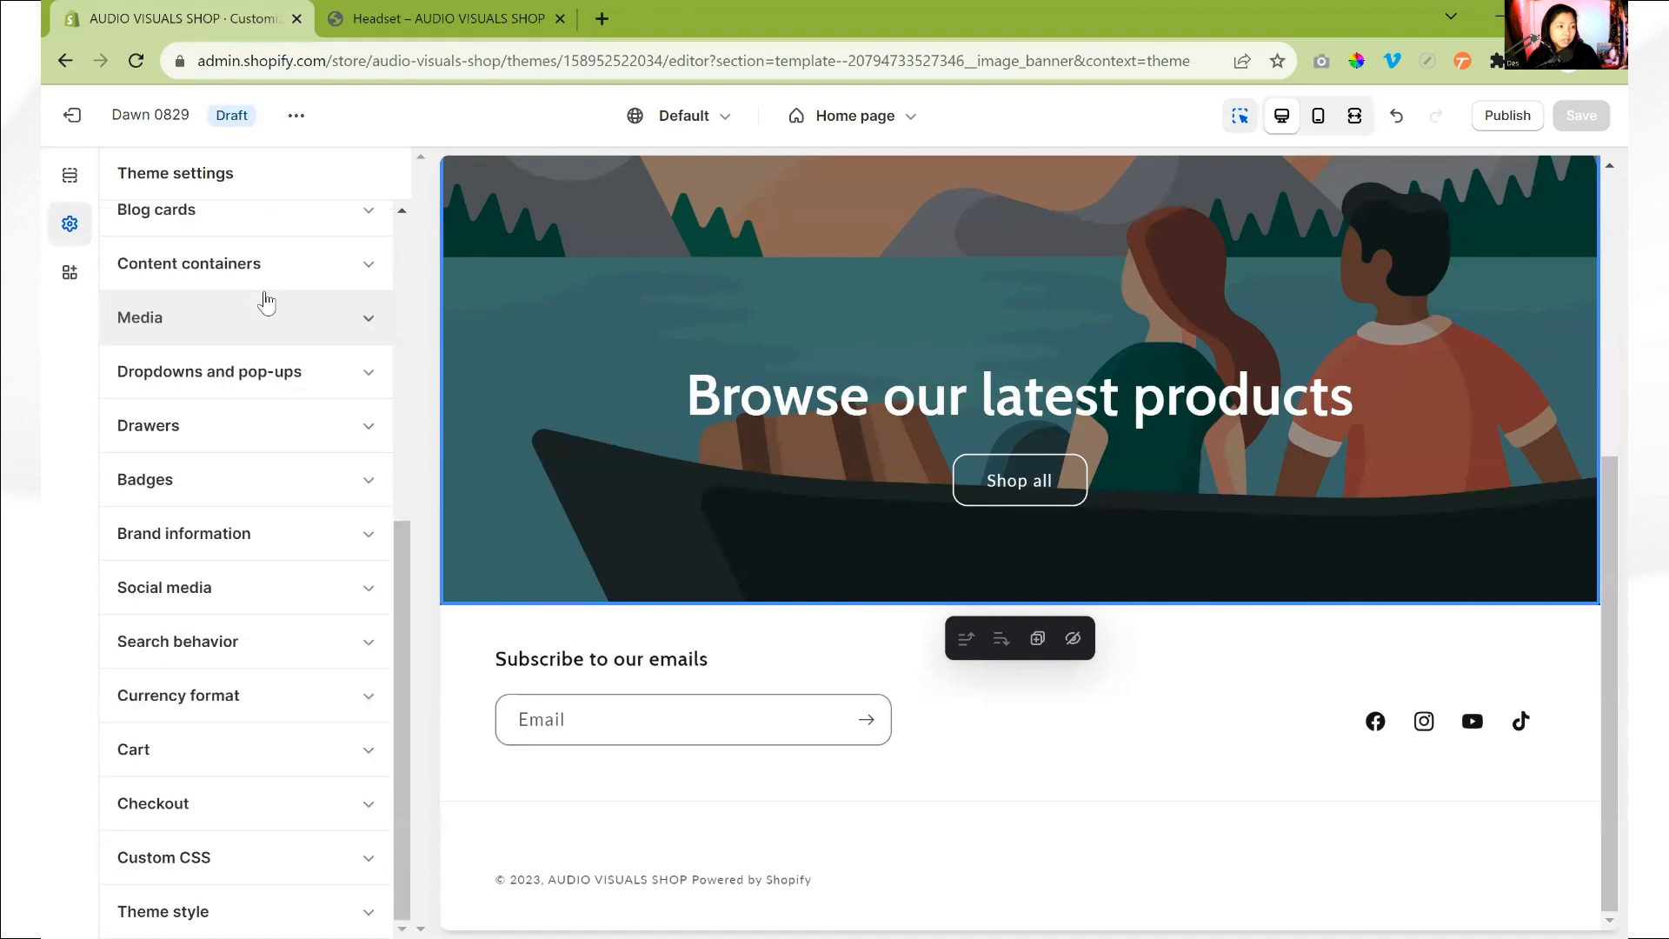
click(205, 803)
scroll(258, 601, down, 6)
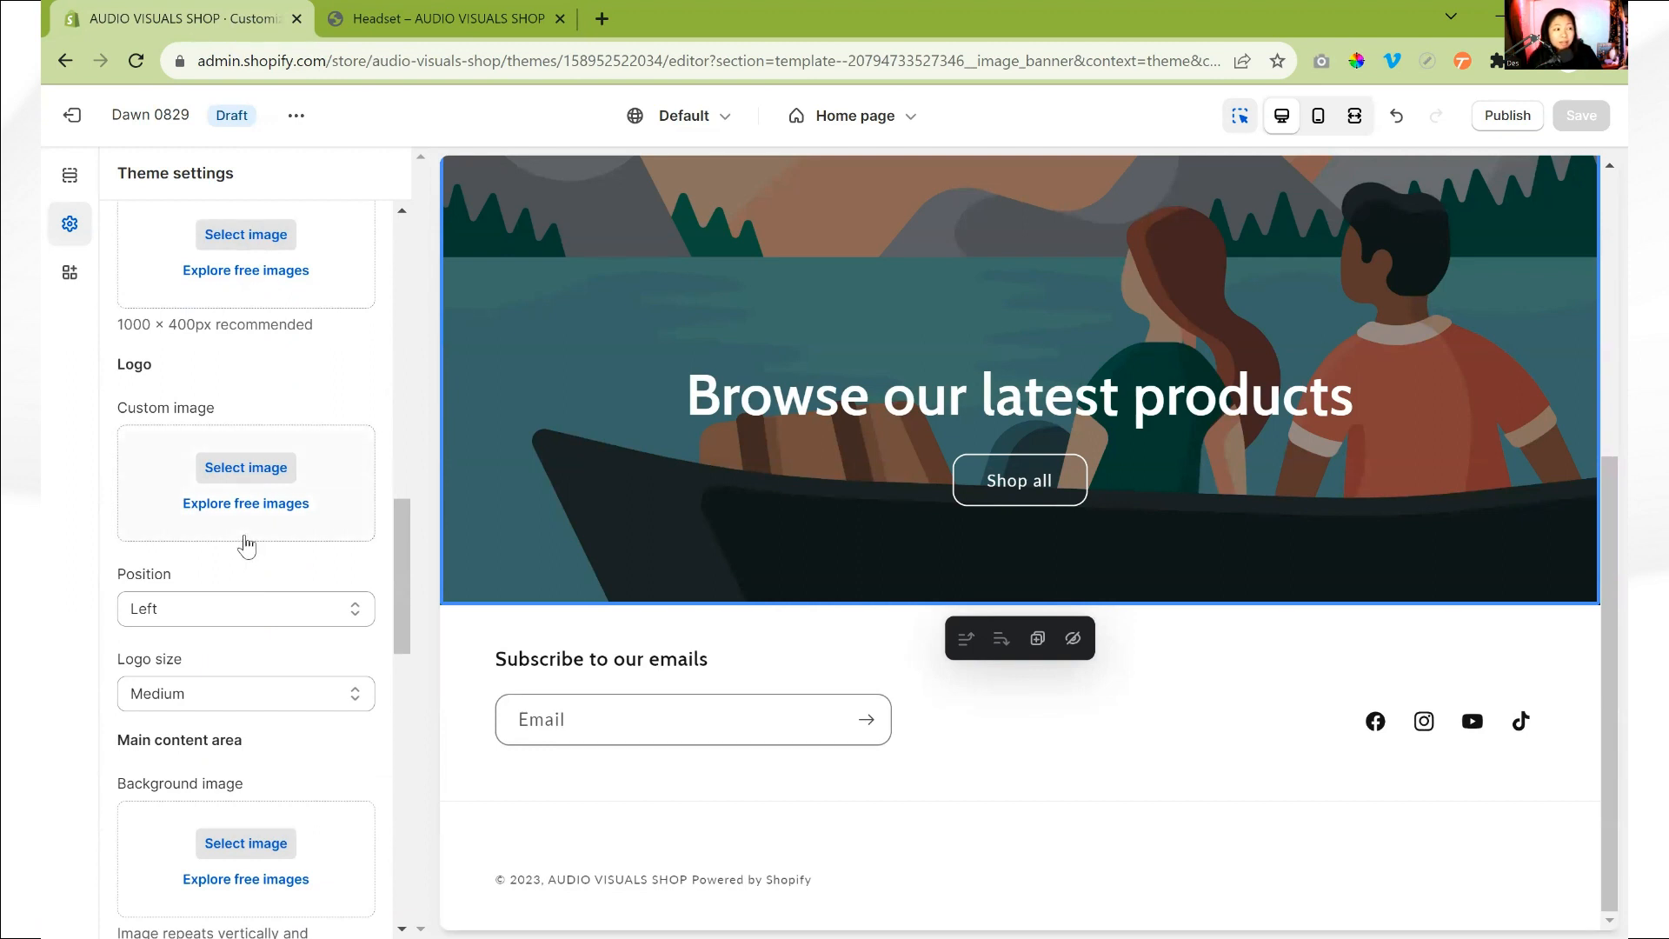
scroll(247, 546, up, 3)
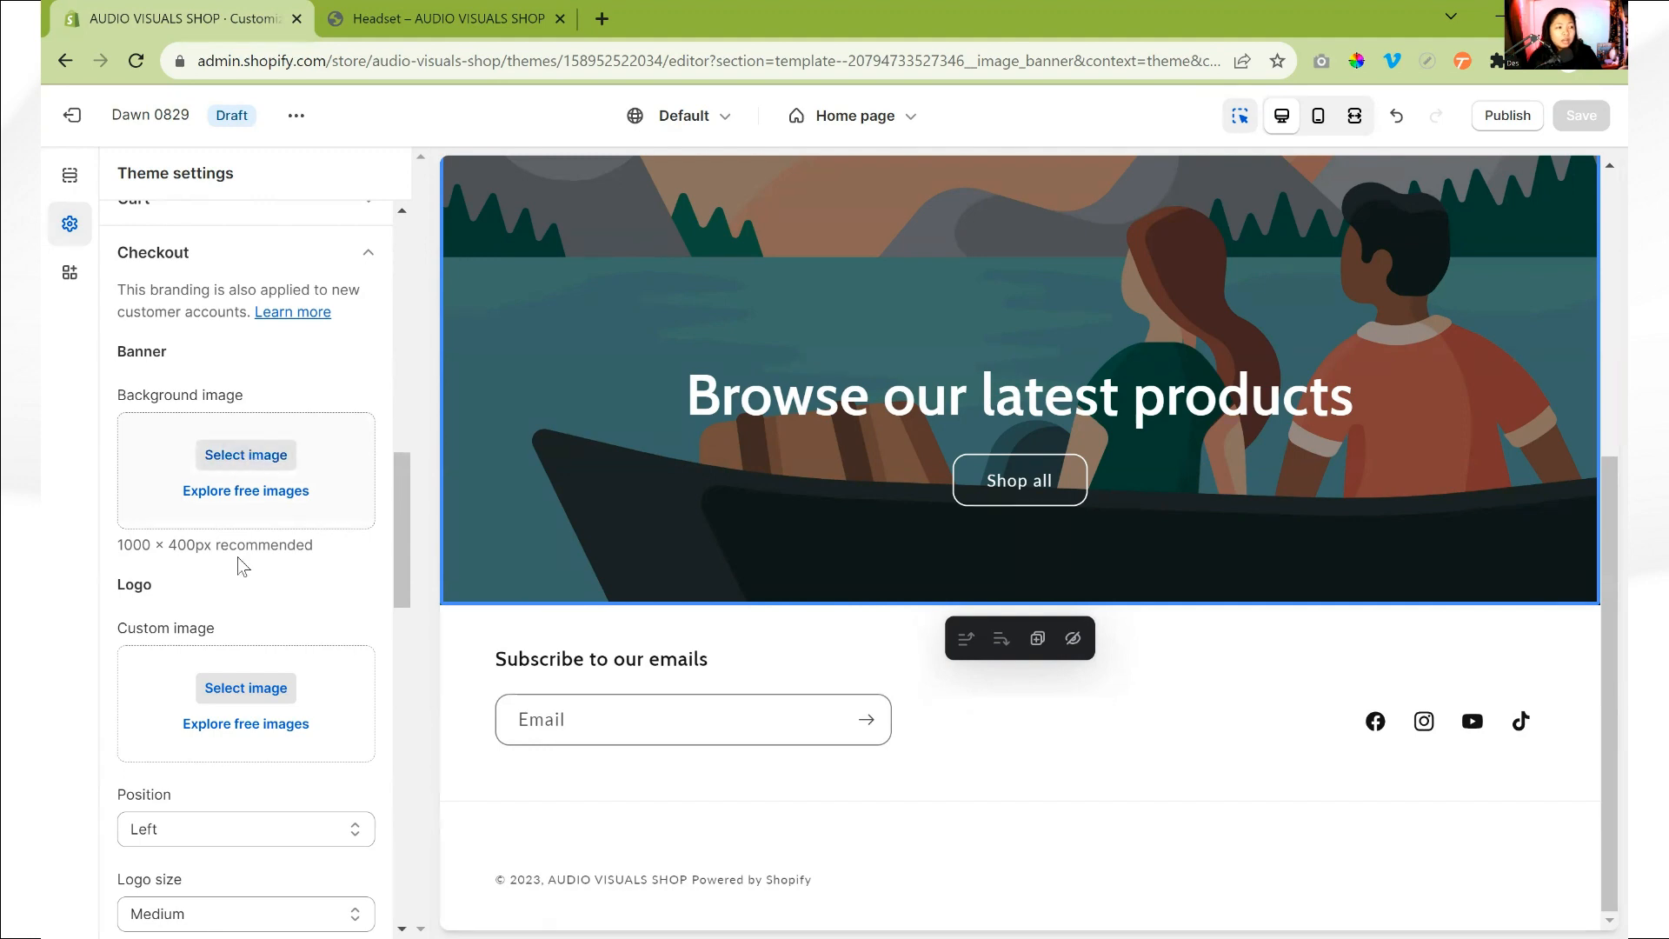
- Set the checkout logo's custom image to the LOGO PNG from the store library
click(244, 688)
click(652, 520)
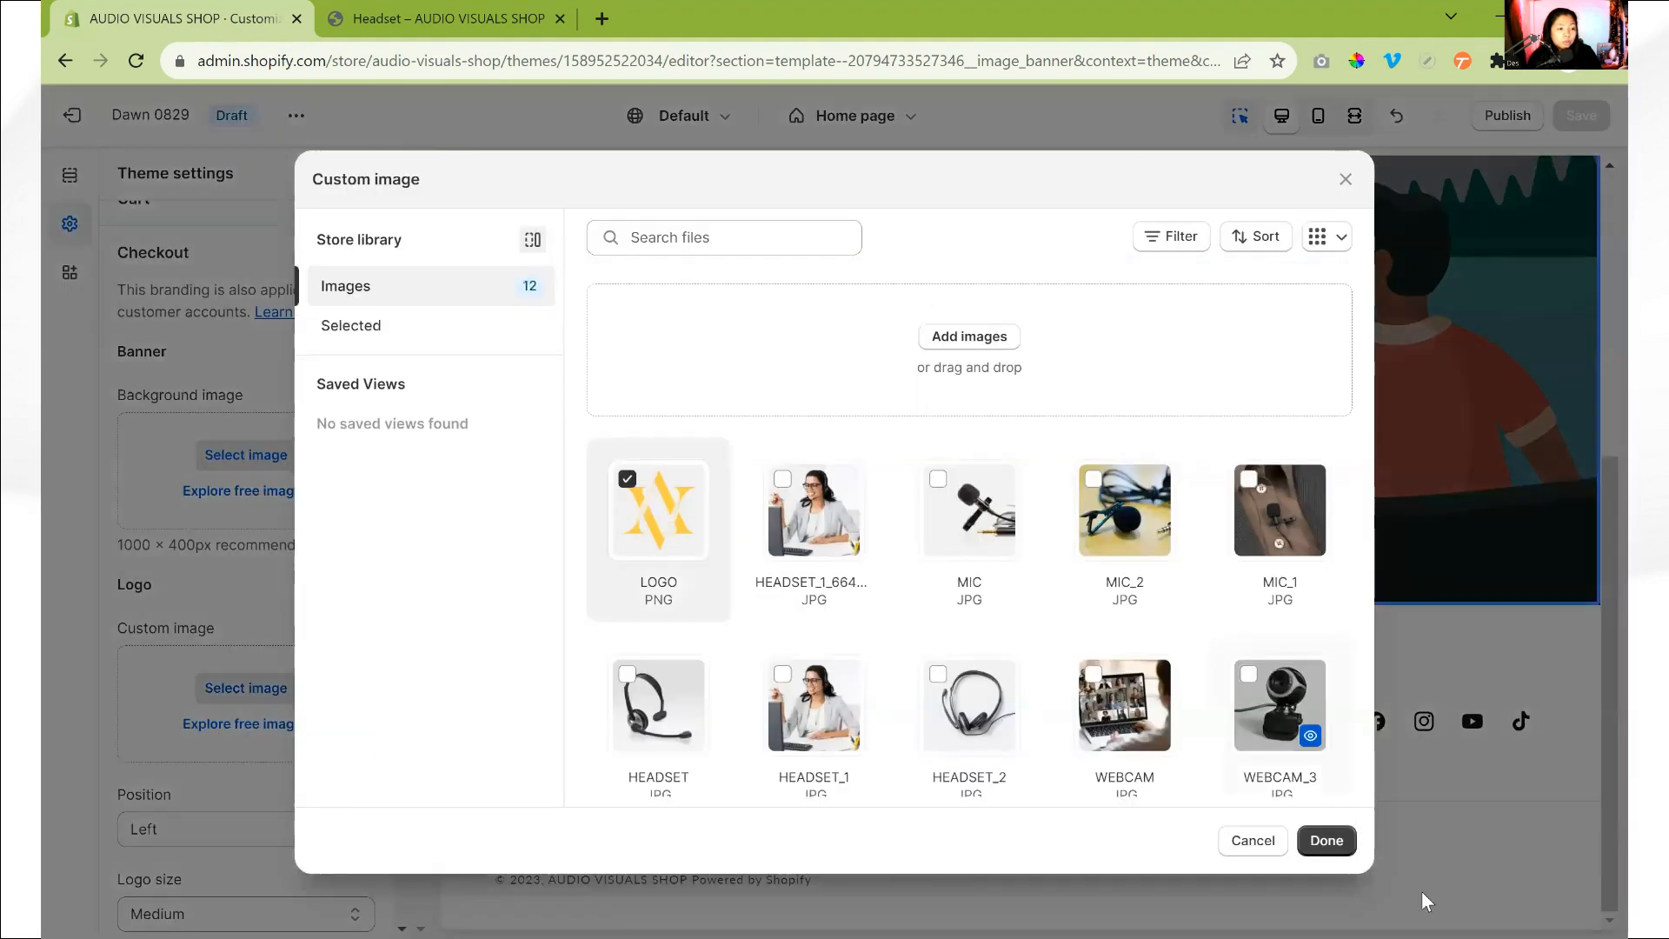
click(1323, 840)
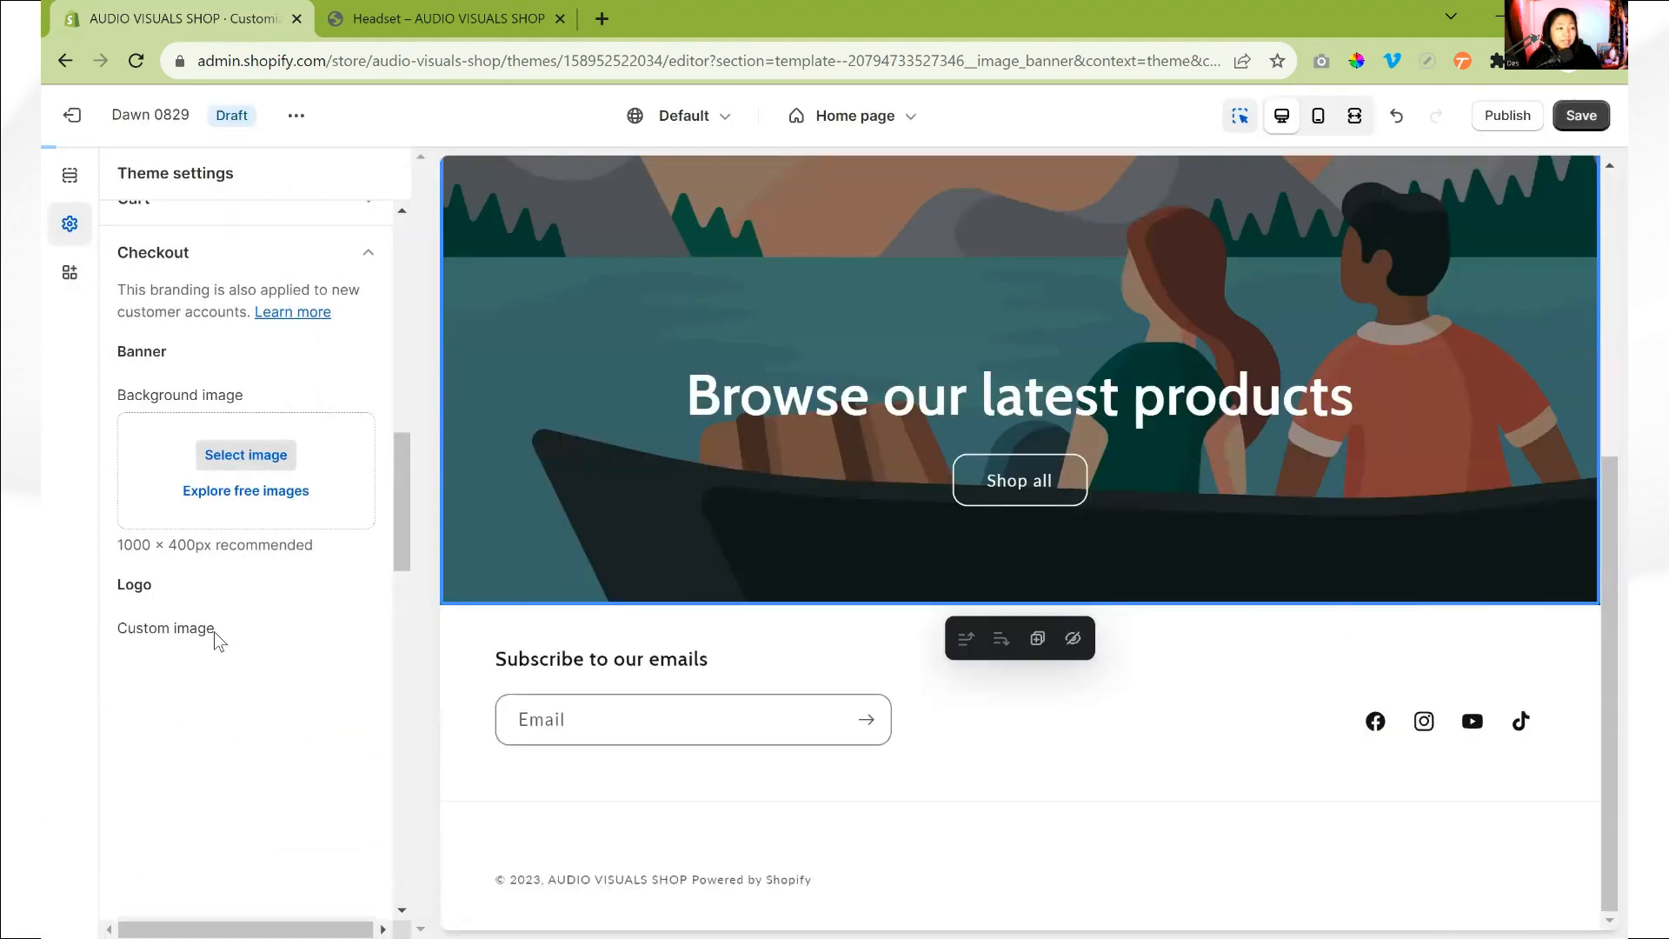
- Set the background color of the checkout's main content area to #F5F5F5
scroll(214, 632, down, 6)
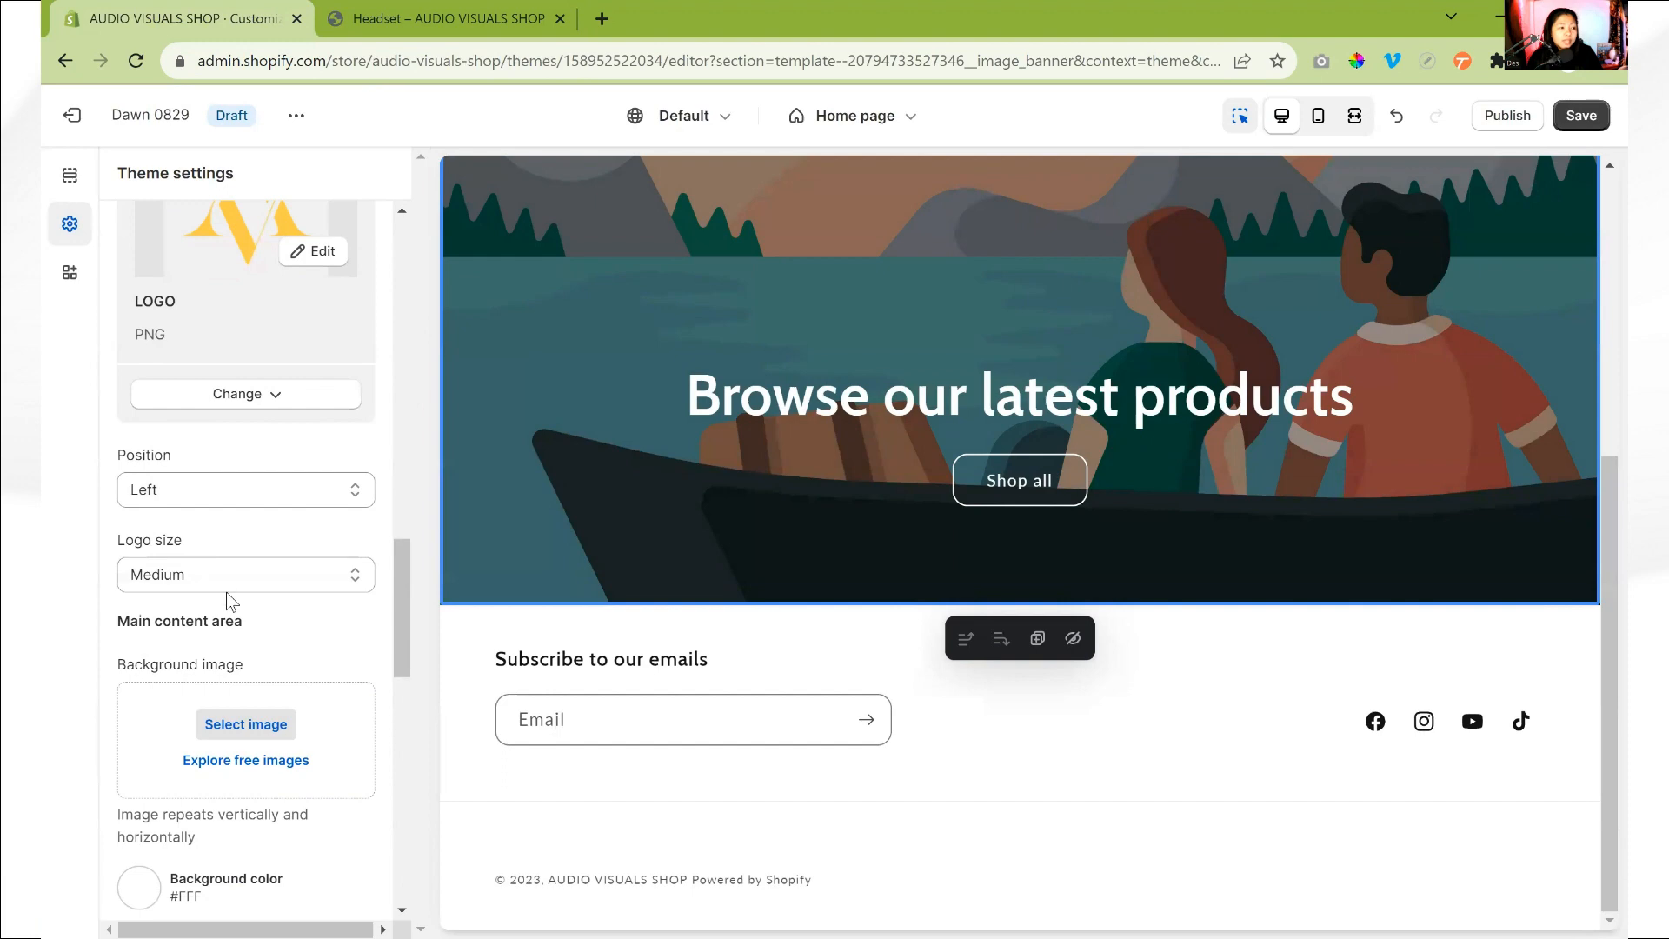
scroll(249, 588, down, 5)
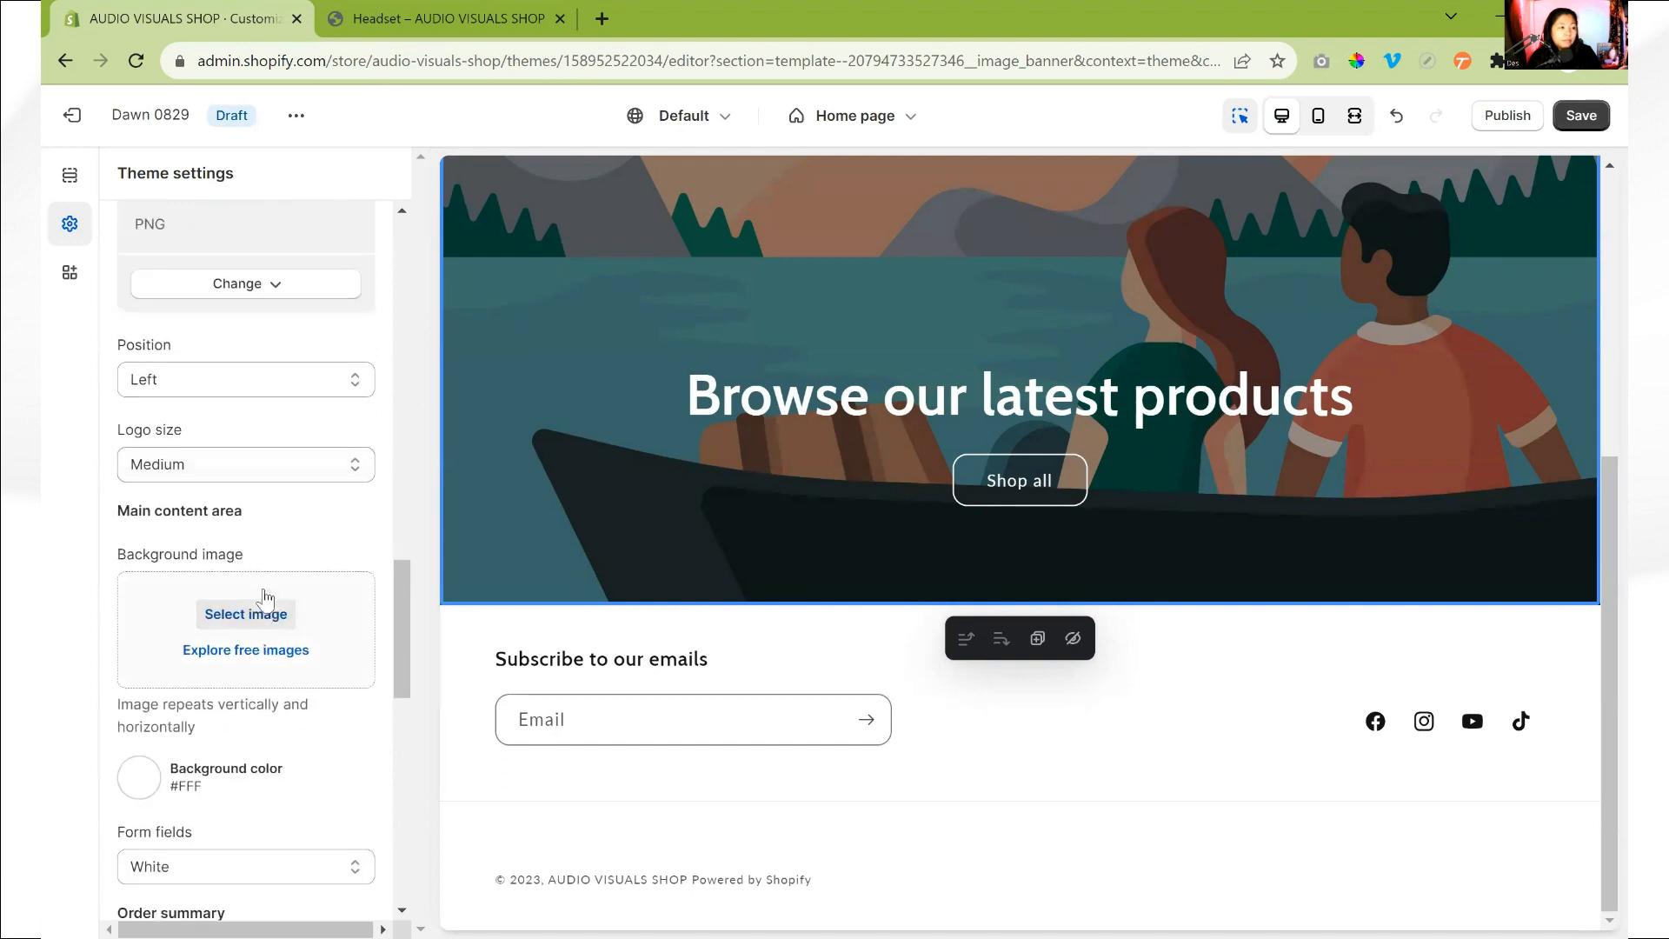
scroll(252, 427, up, 9)
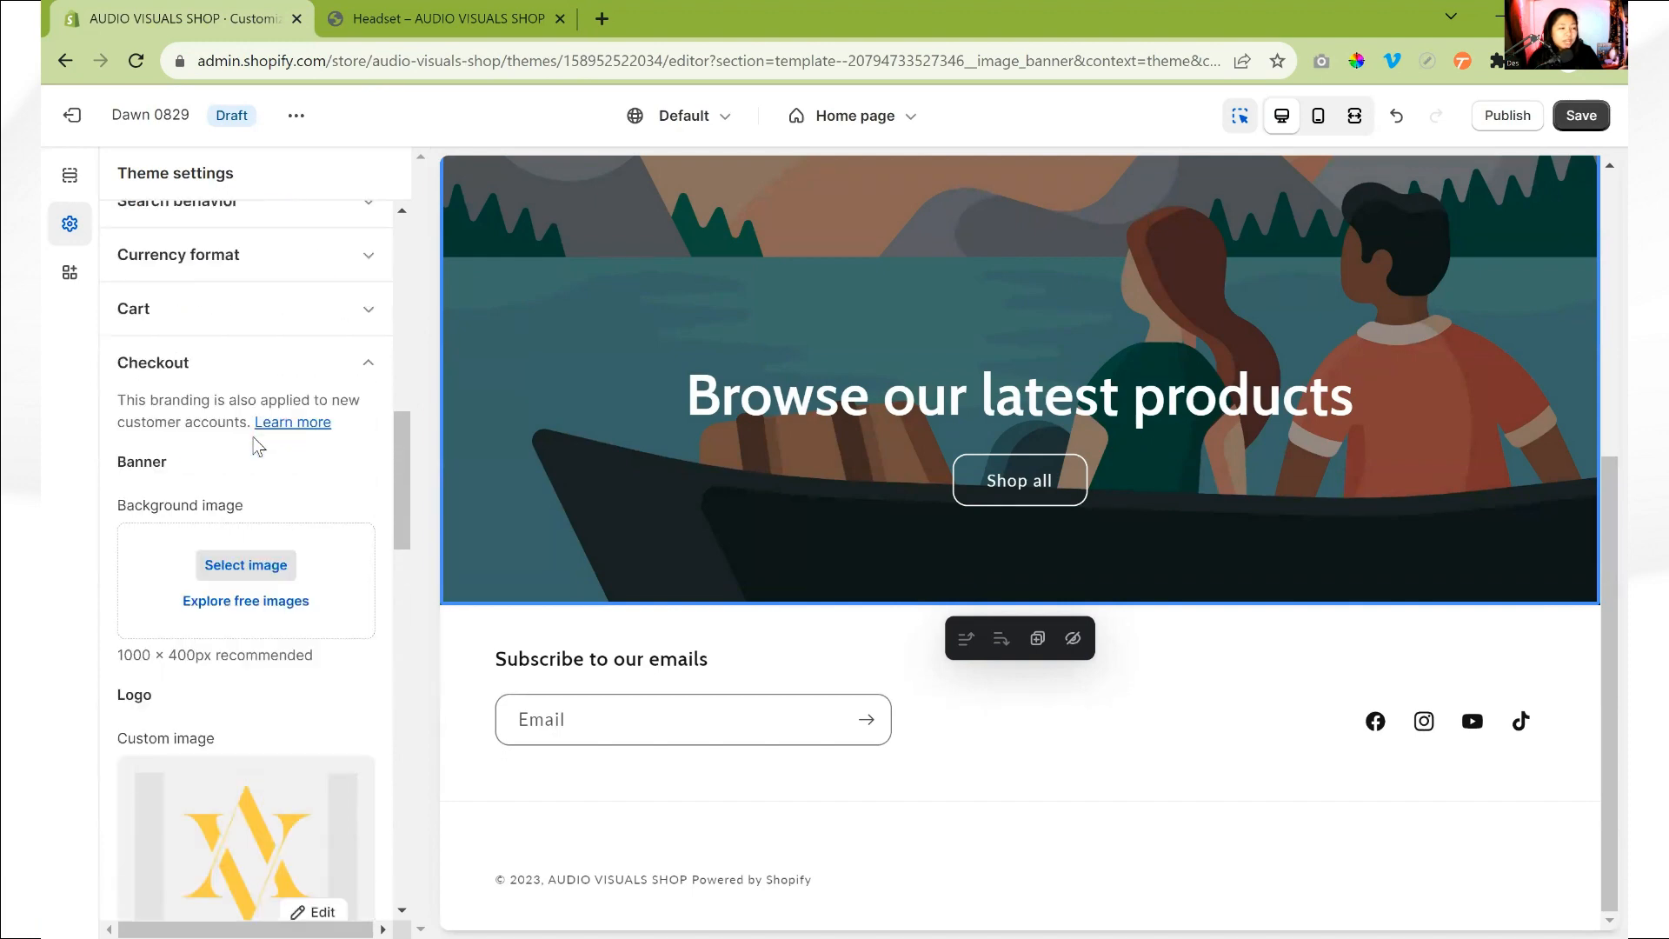
scroll(209, 520, down, 3)
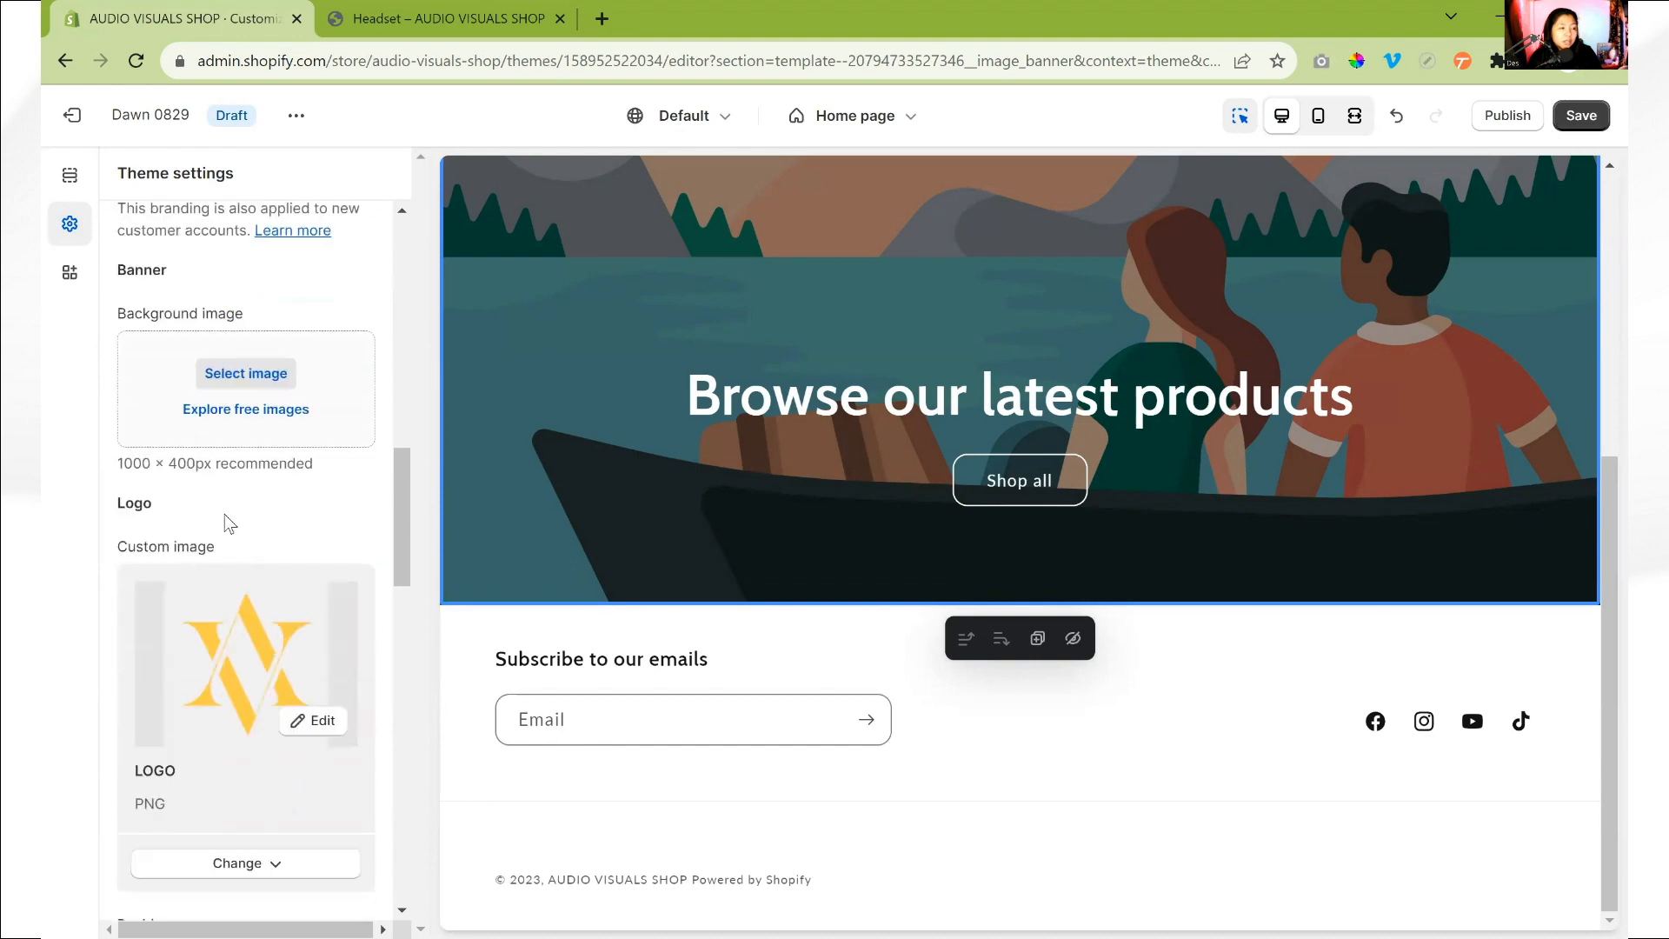
scroll(258, 588, down, 6)
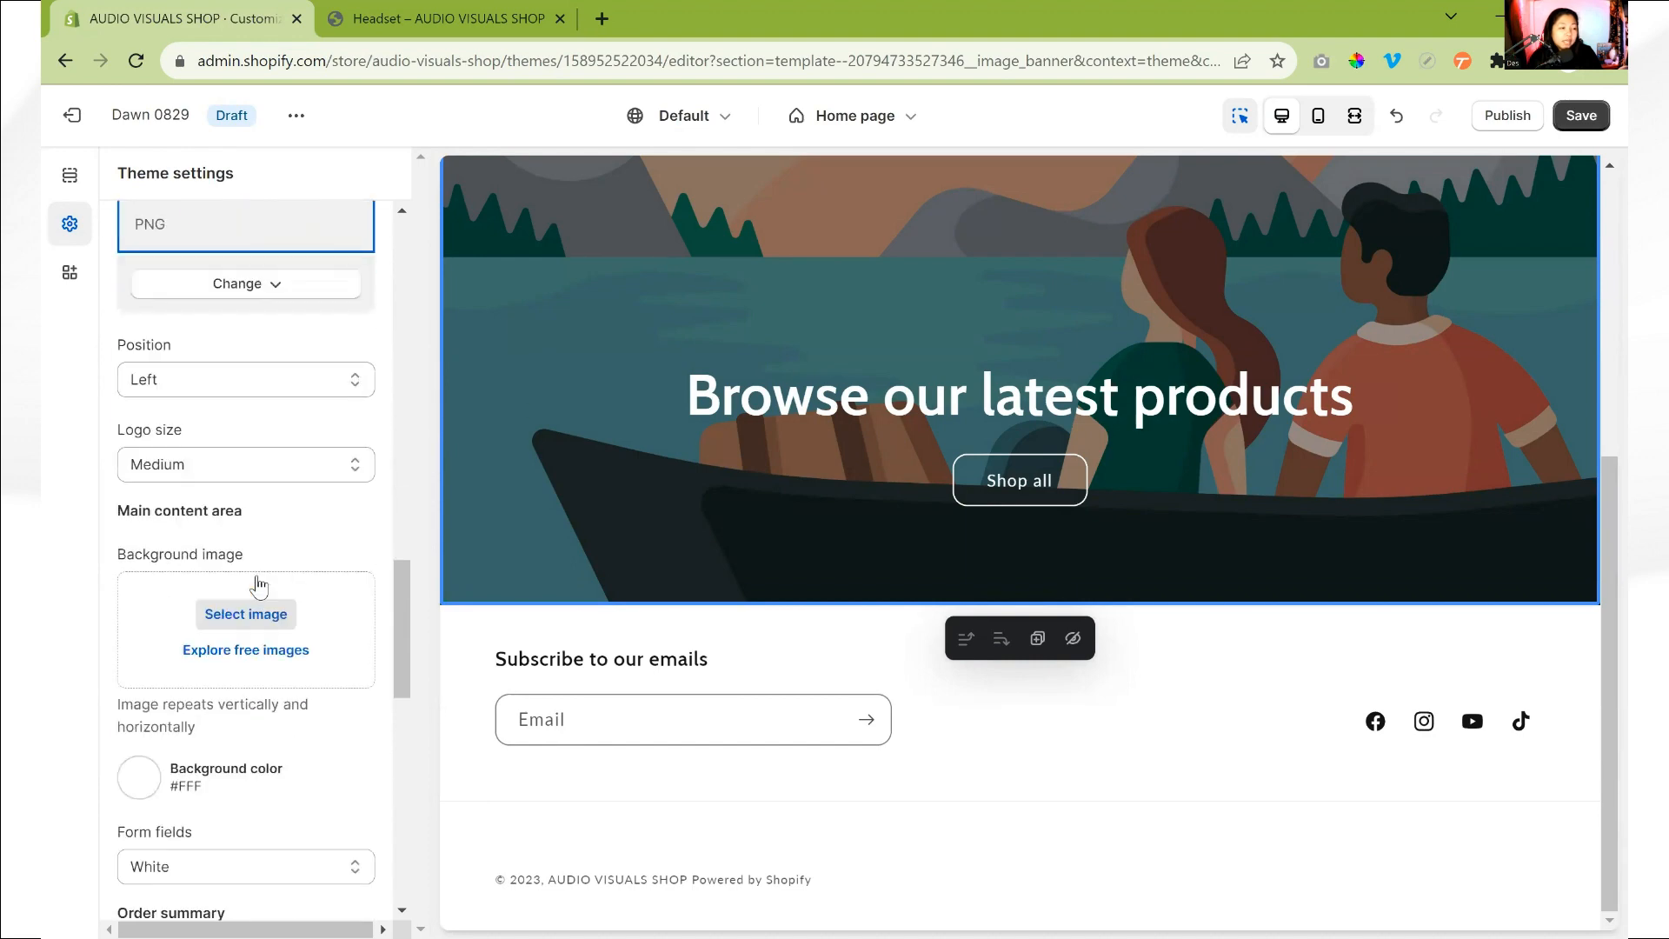
scroll(270, 645, down, 3)
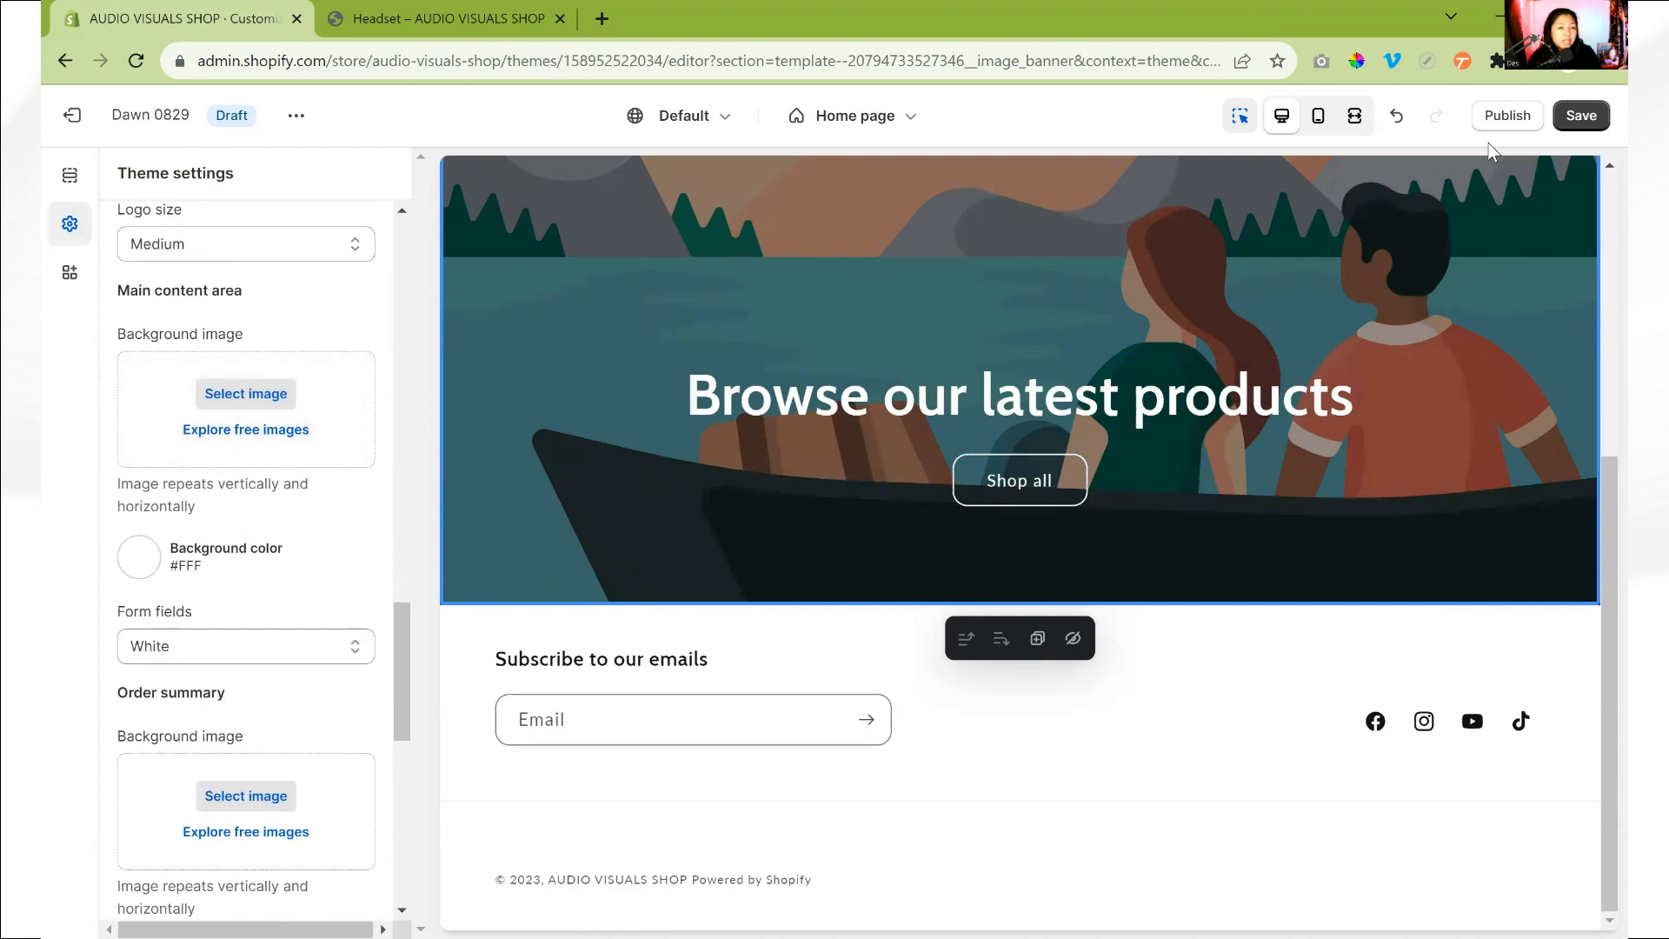
click(140, 556)
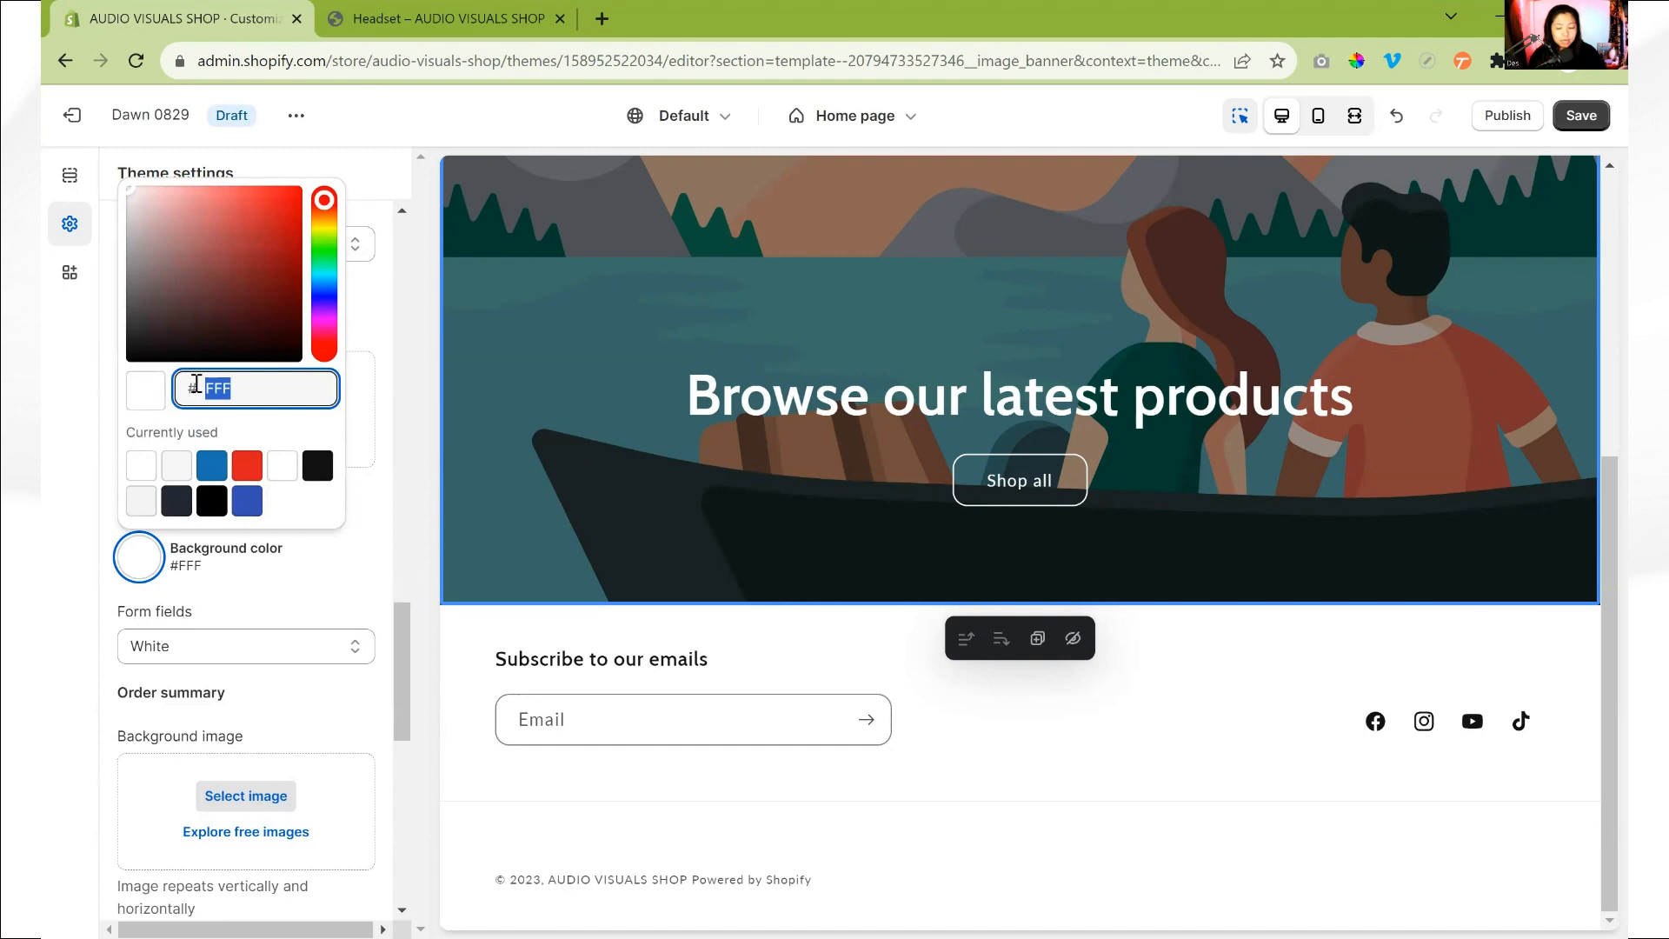
text(f5f5f5)
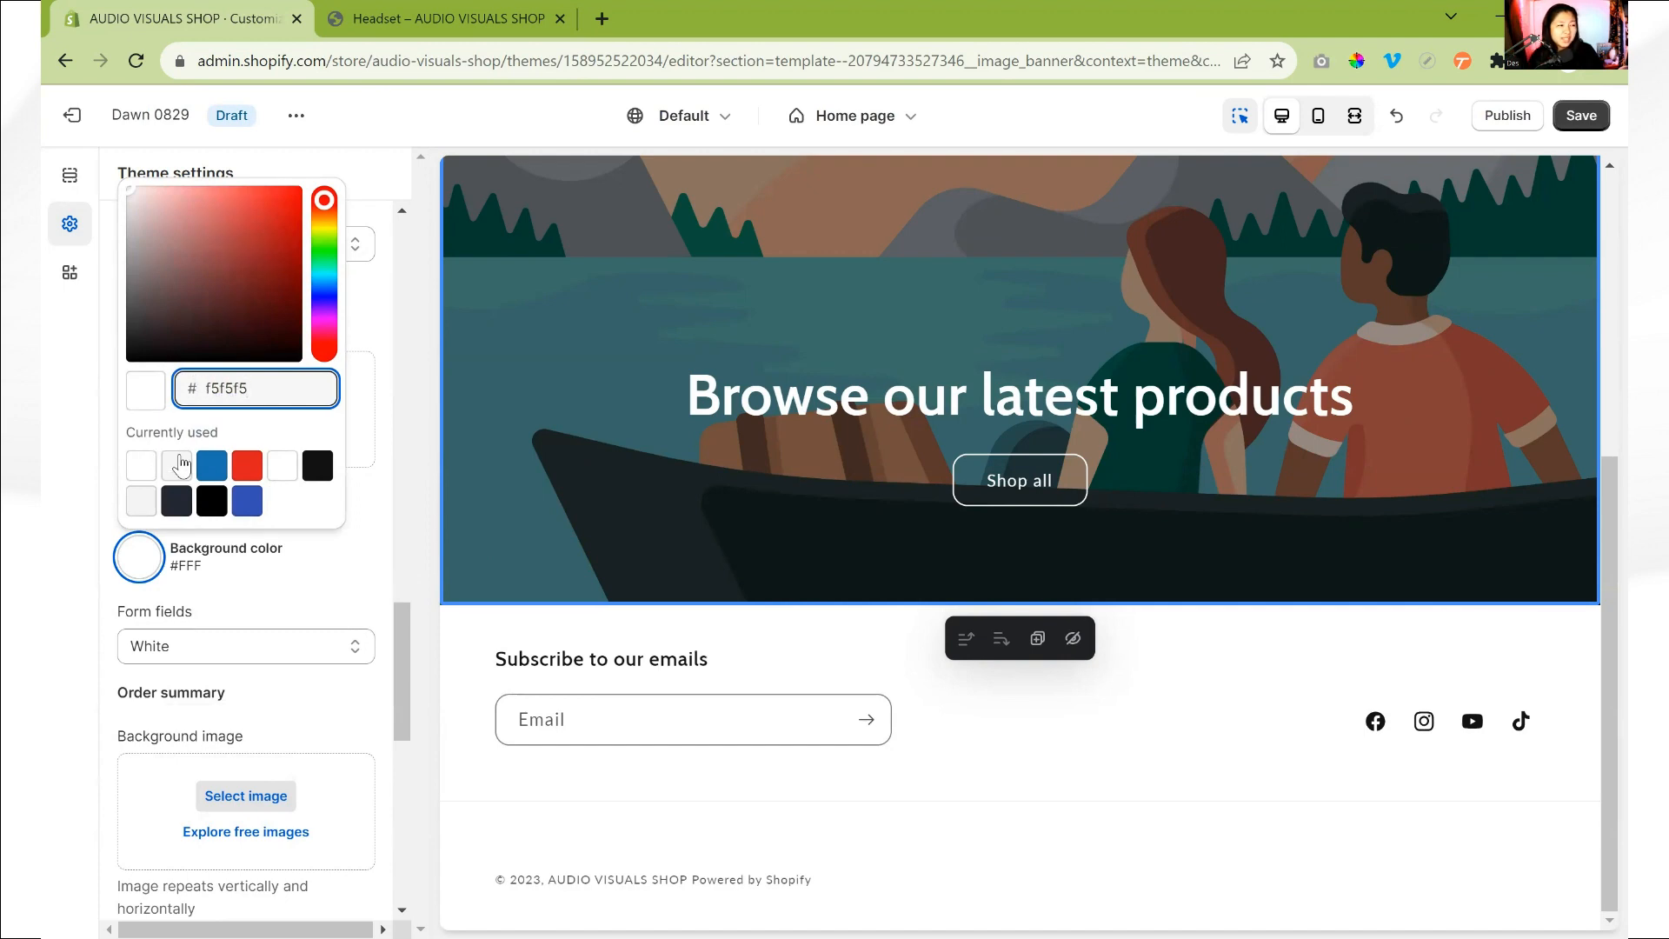
click(374, 335)
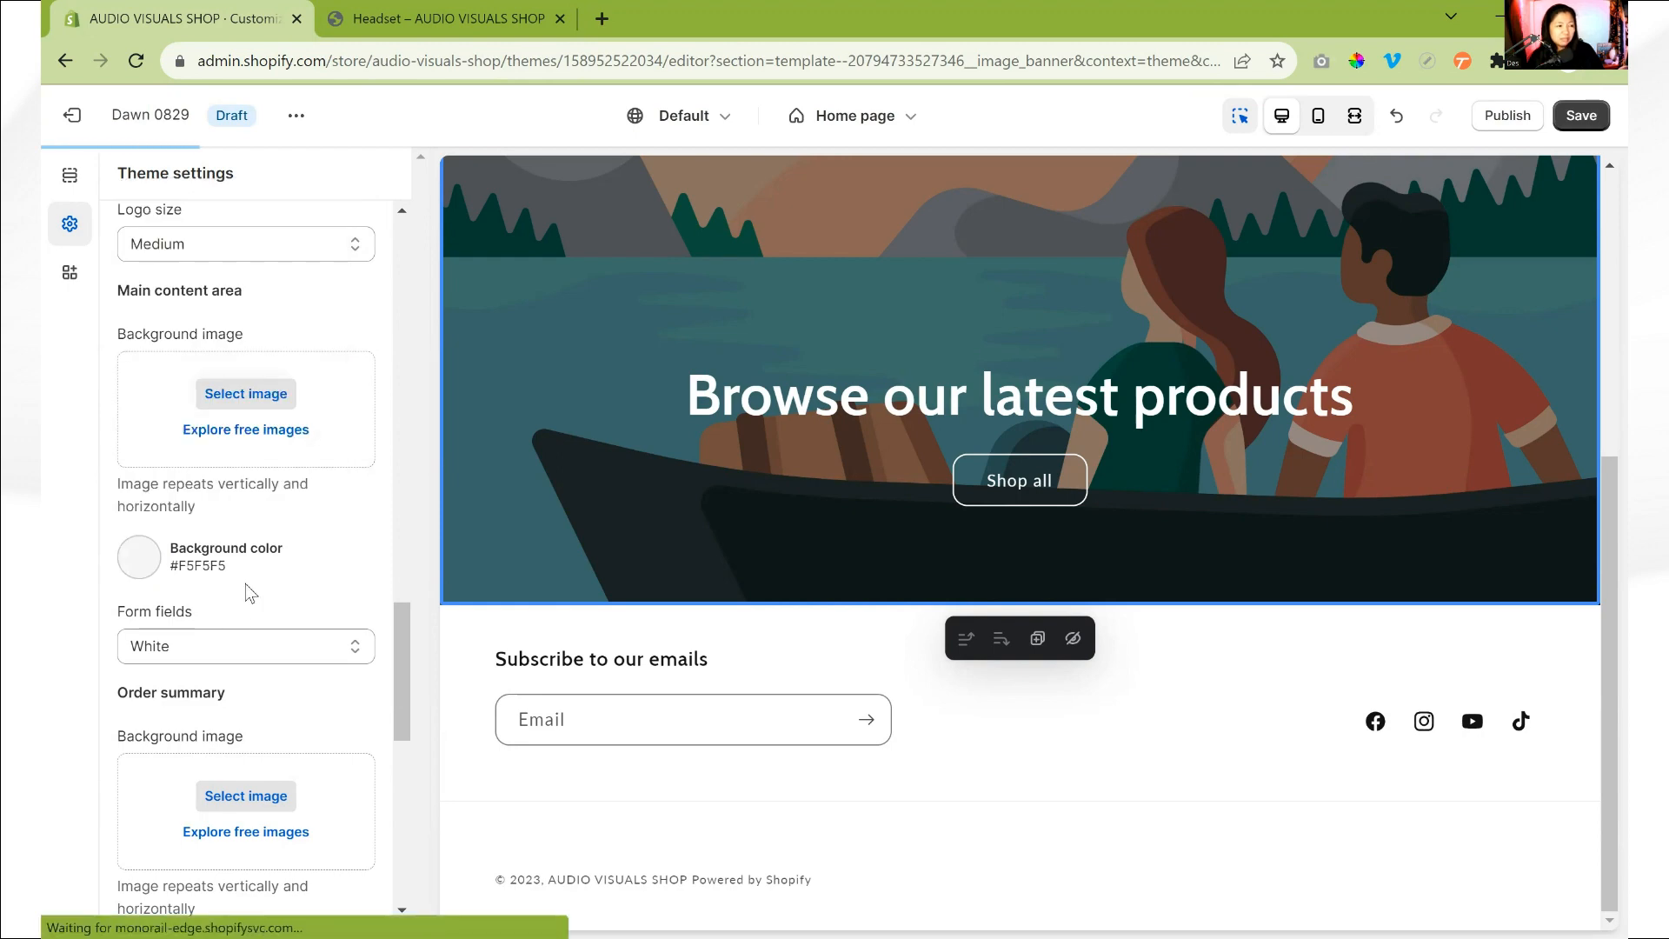
- Review the checkout's form field, order summary, typography and color settings
scroll(217, 638, down, 1)
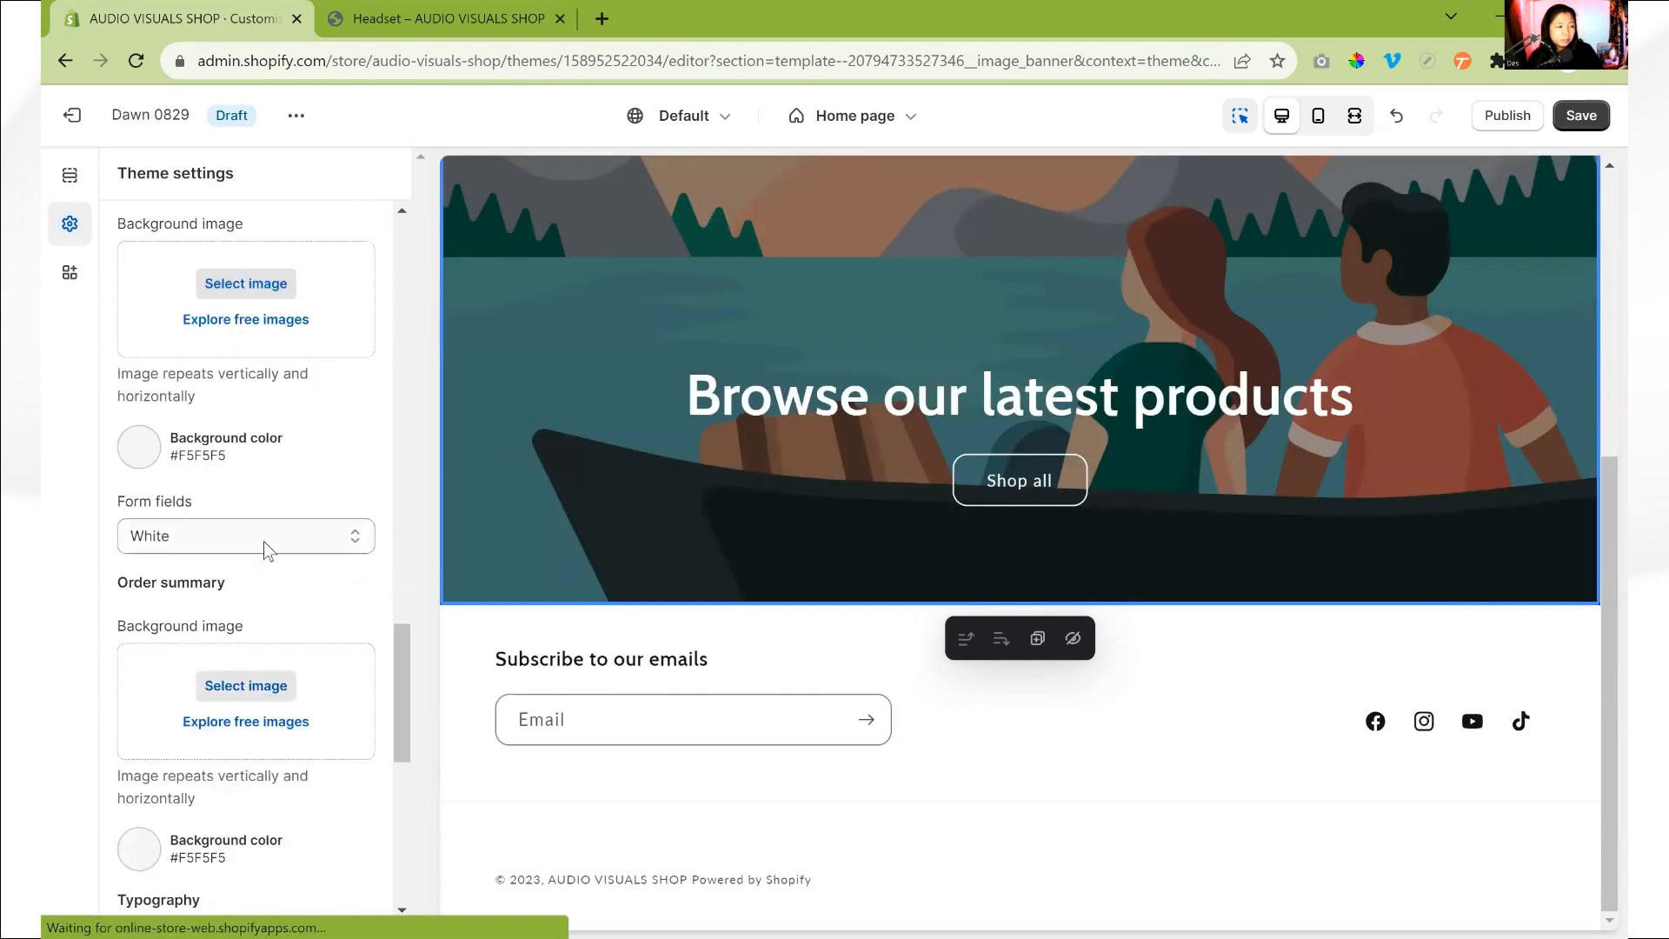
click(263, 541)
click(212, 567)
scroll(212, 567, down, 5)
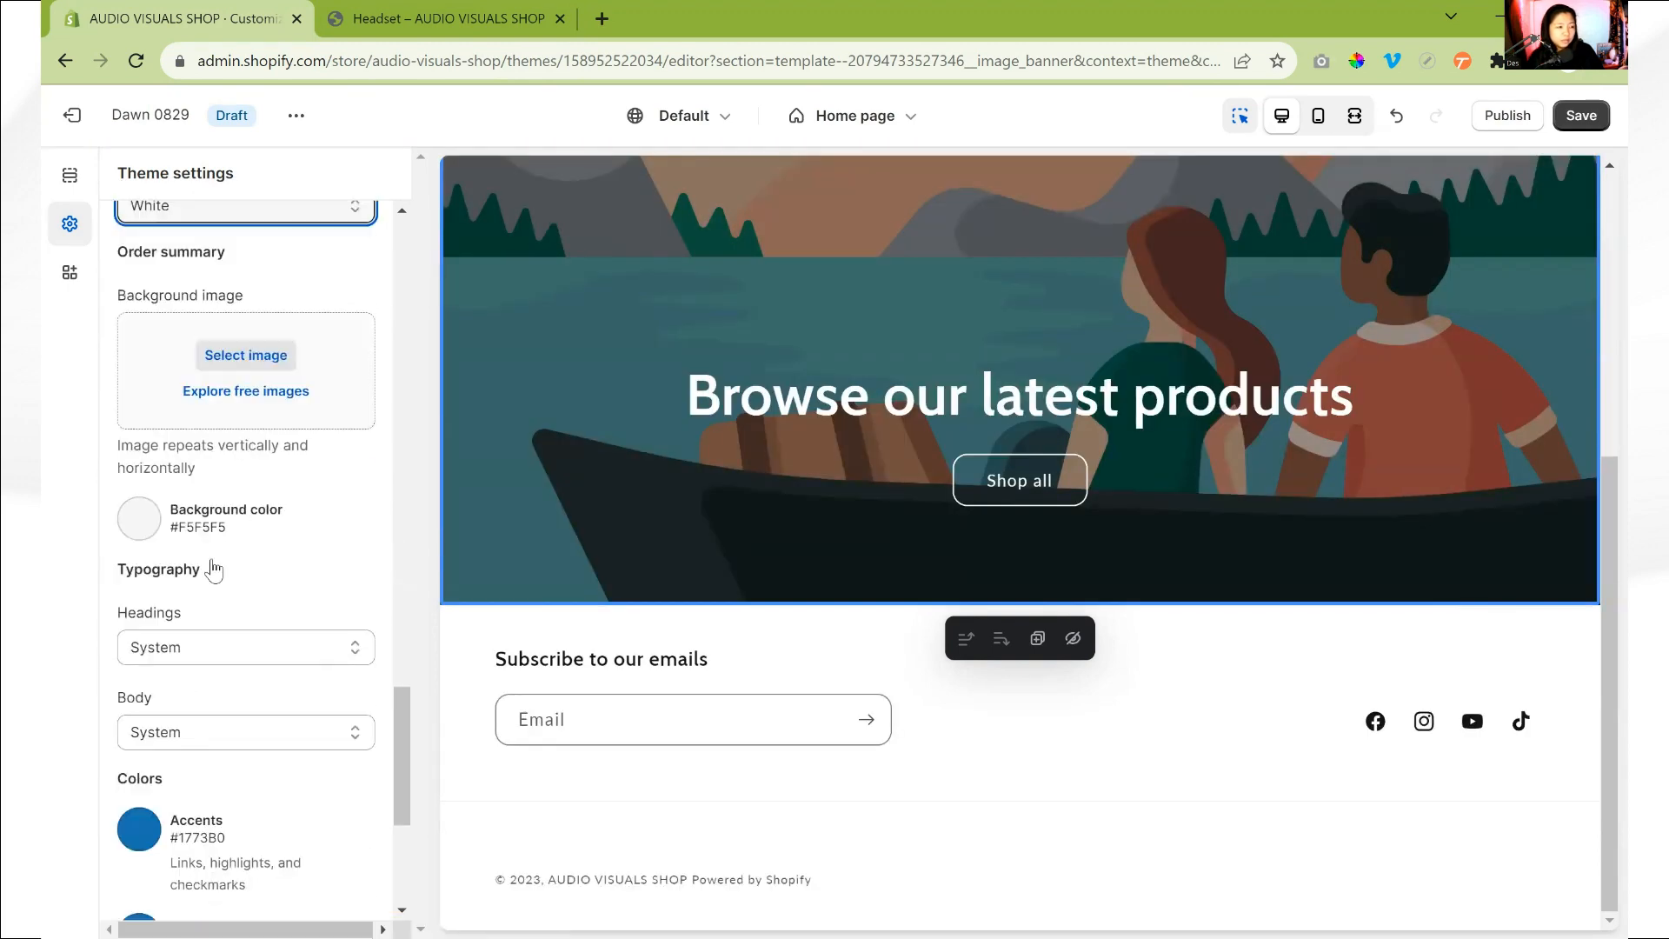
scroll(212, 569, down, 2)
click(141, 502)
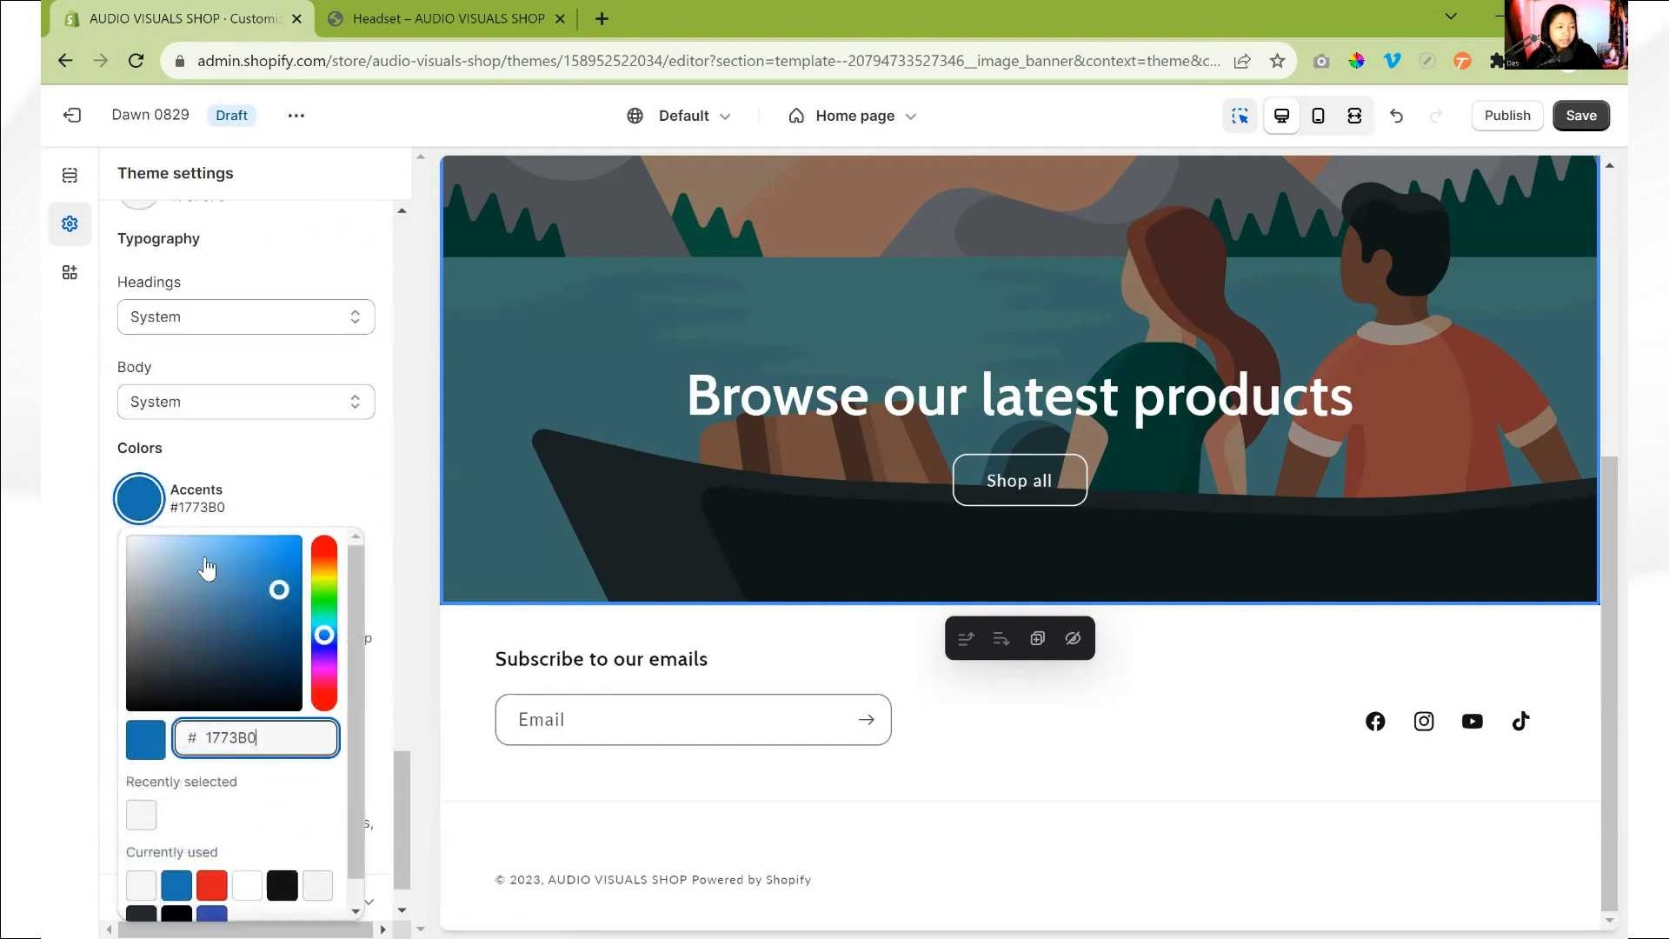
scroll(202, 828, down, 1)
click(279, 452)
scroll(274, 513, down, 1)
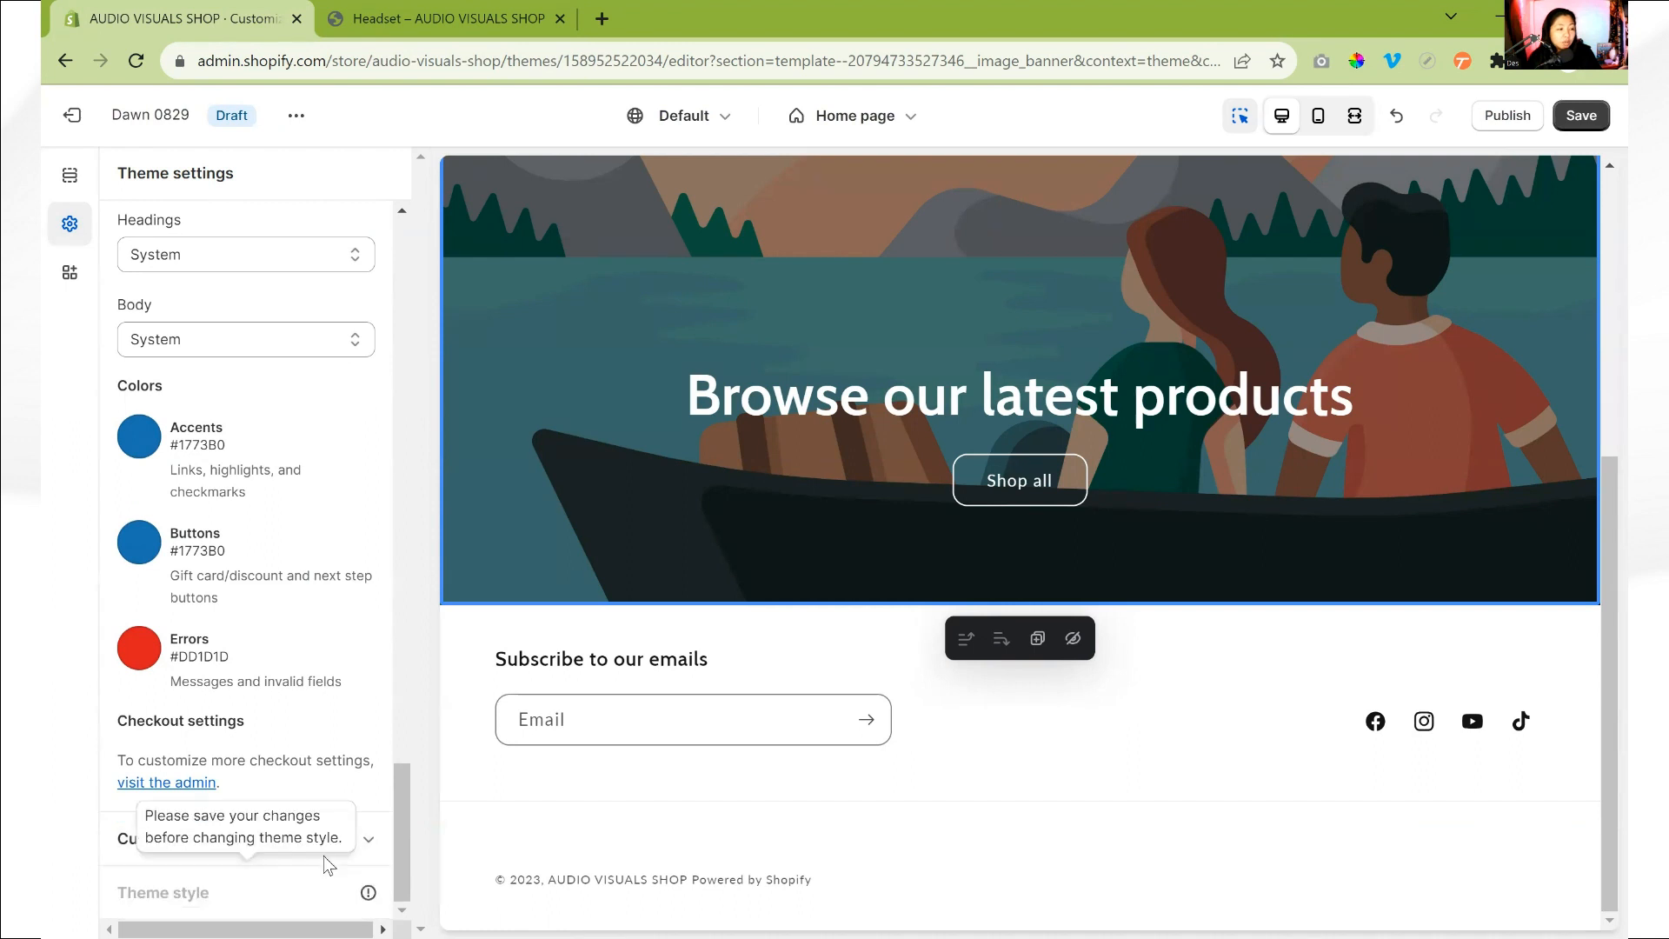
- Look at the Custom CSS area of the theme settings and close it again
click(369, 842)
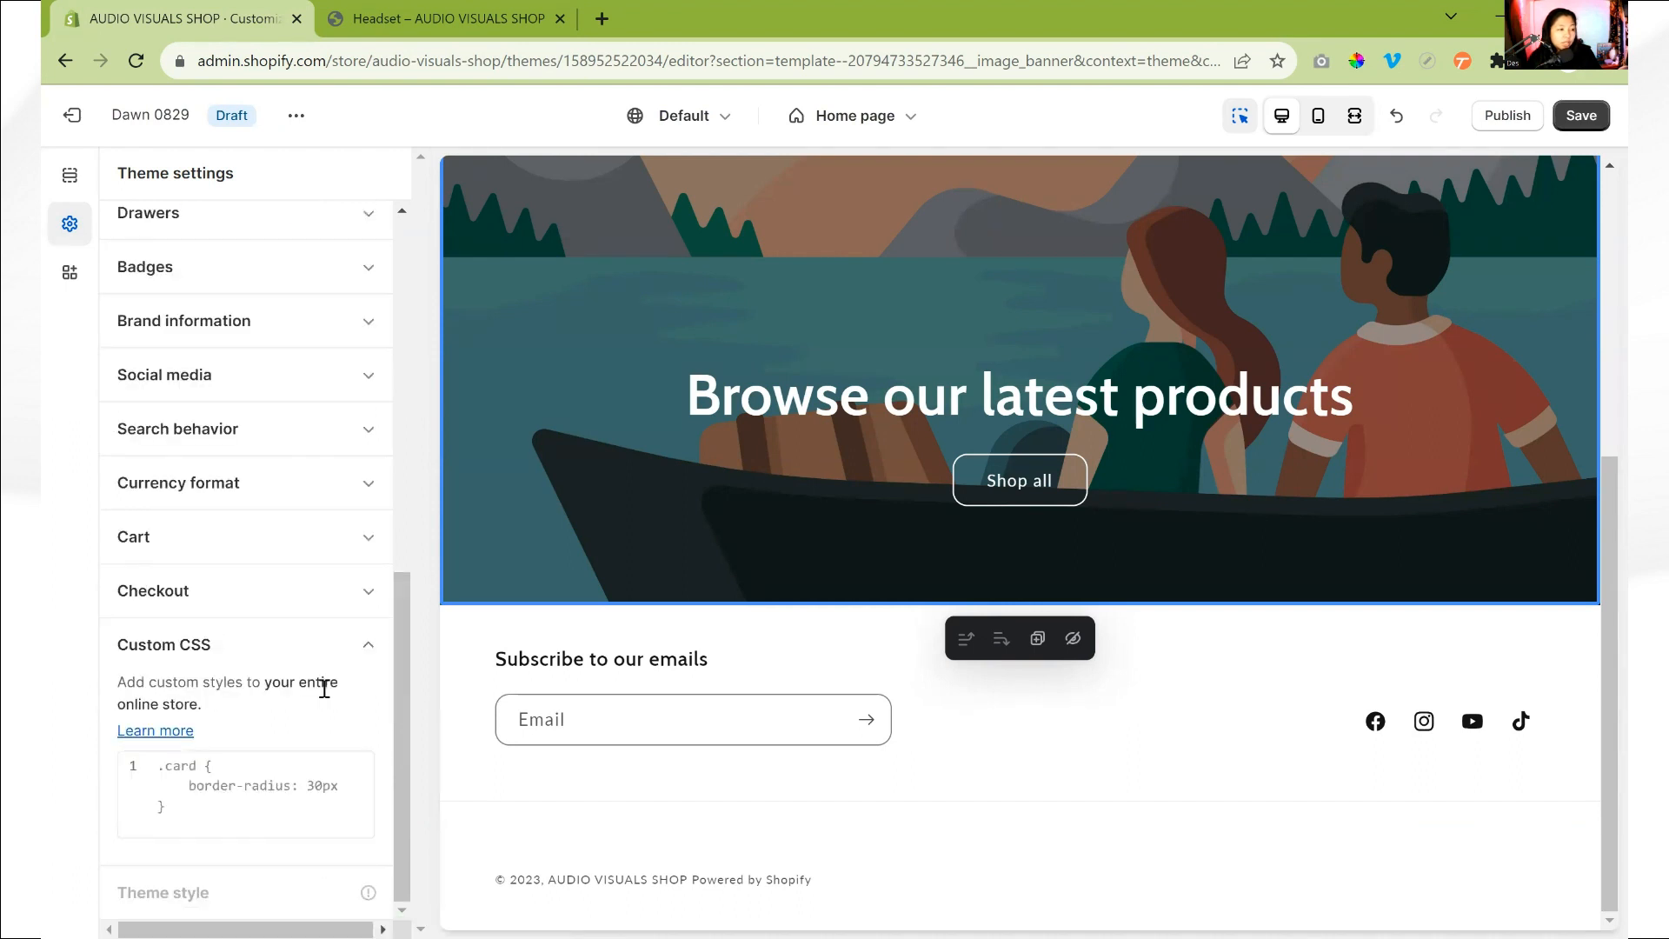
click(171, 786)
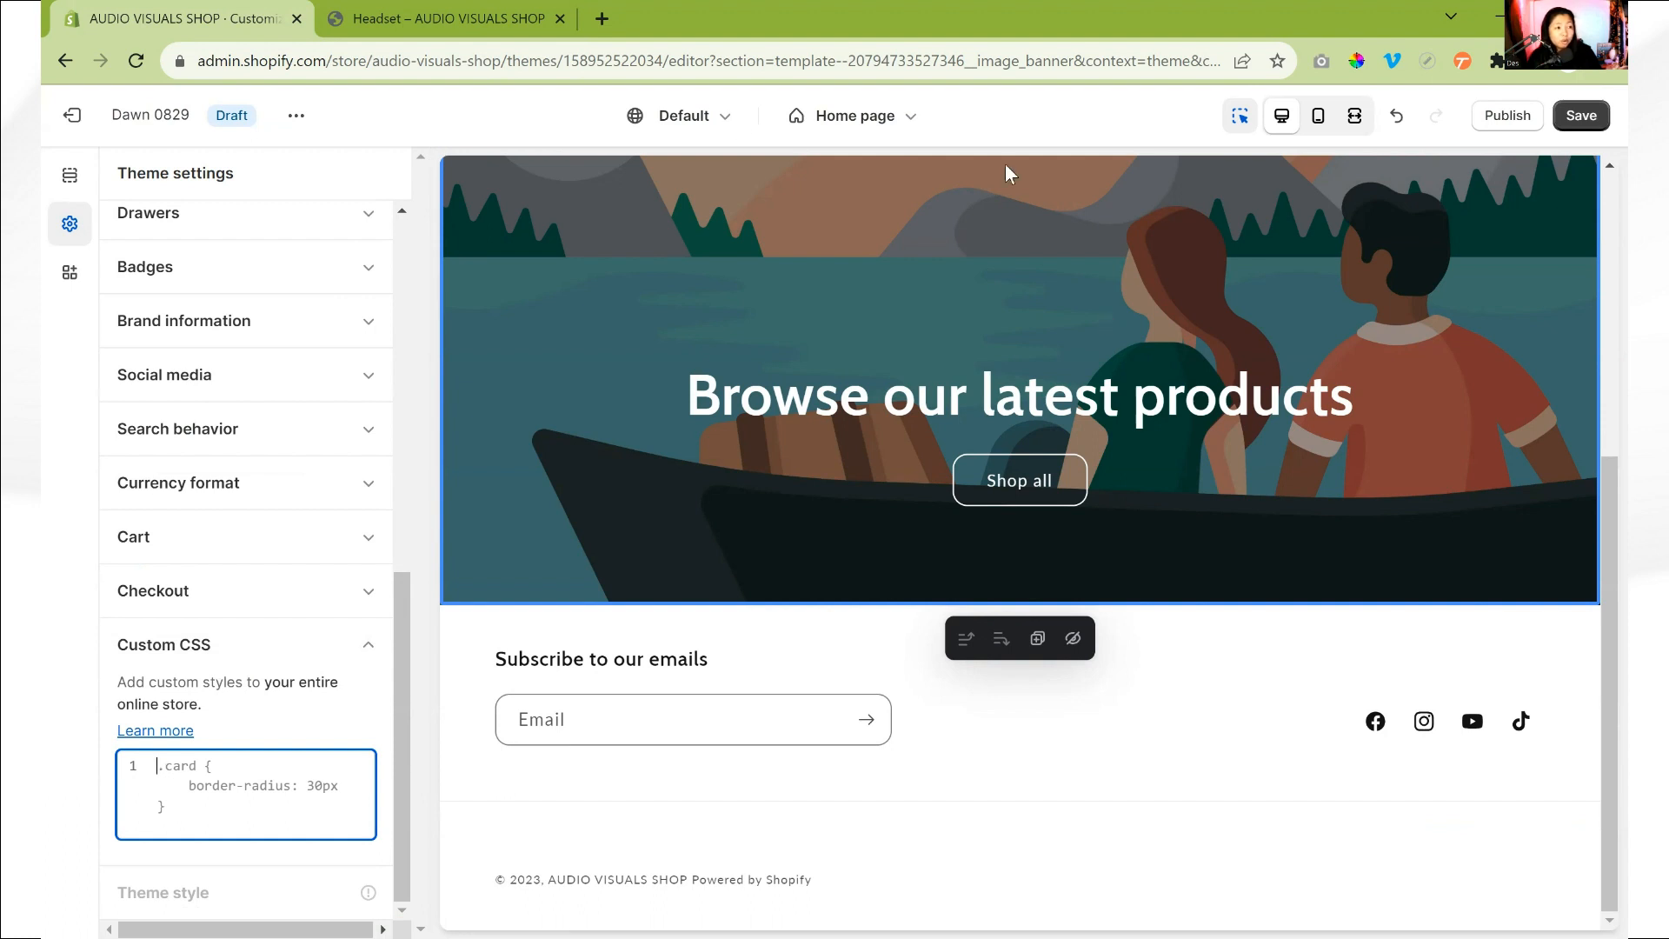
click(253, 644)
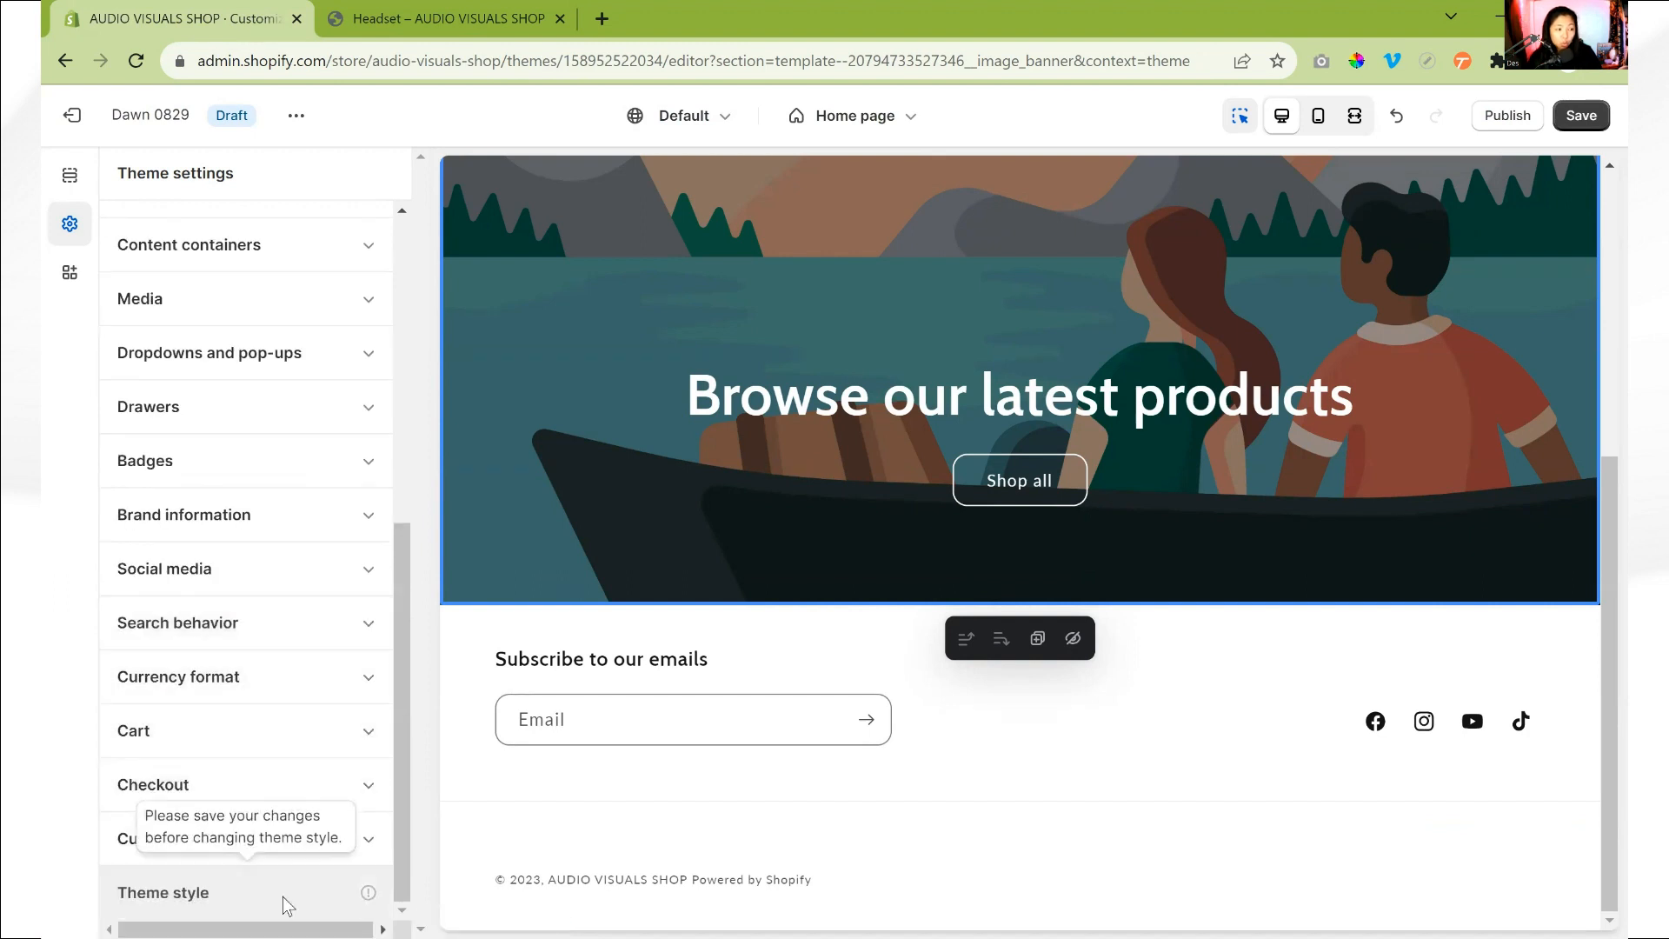
- Save the theme and read the notes on how changing the theme style affects settings and content
key(ctrl+s)
click(164, 911)
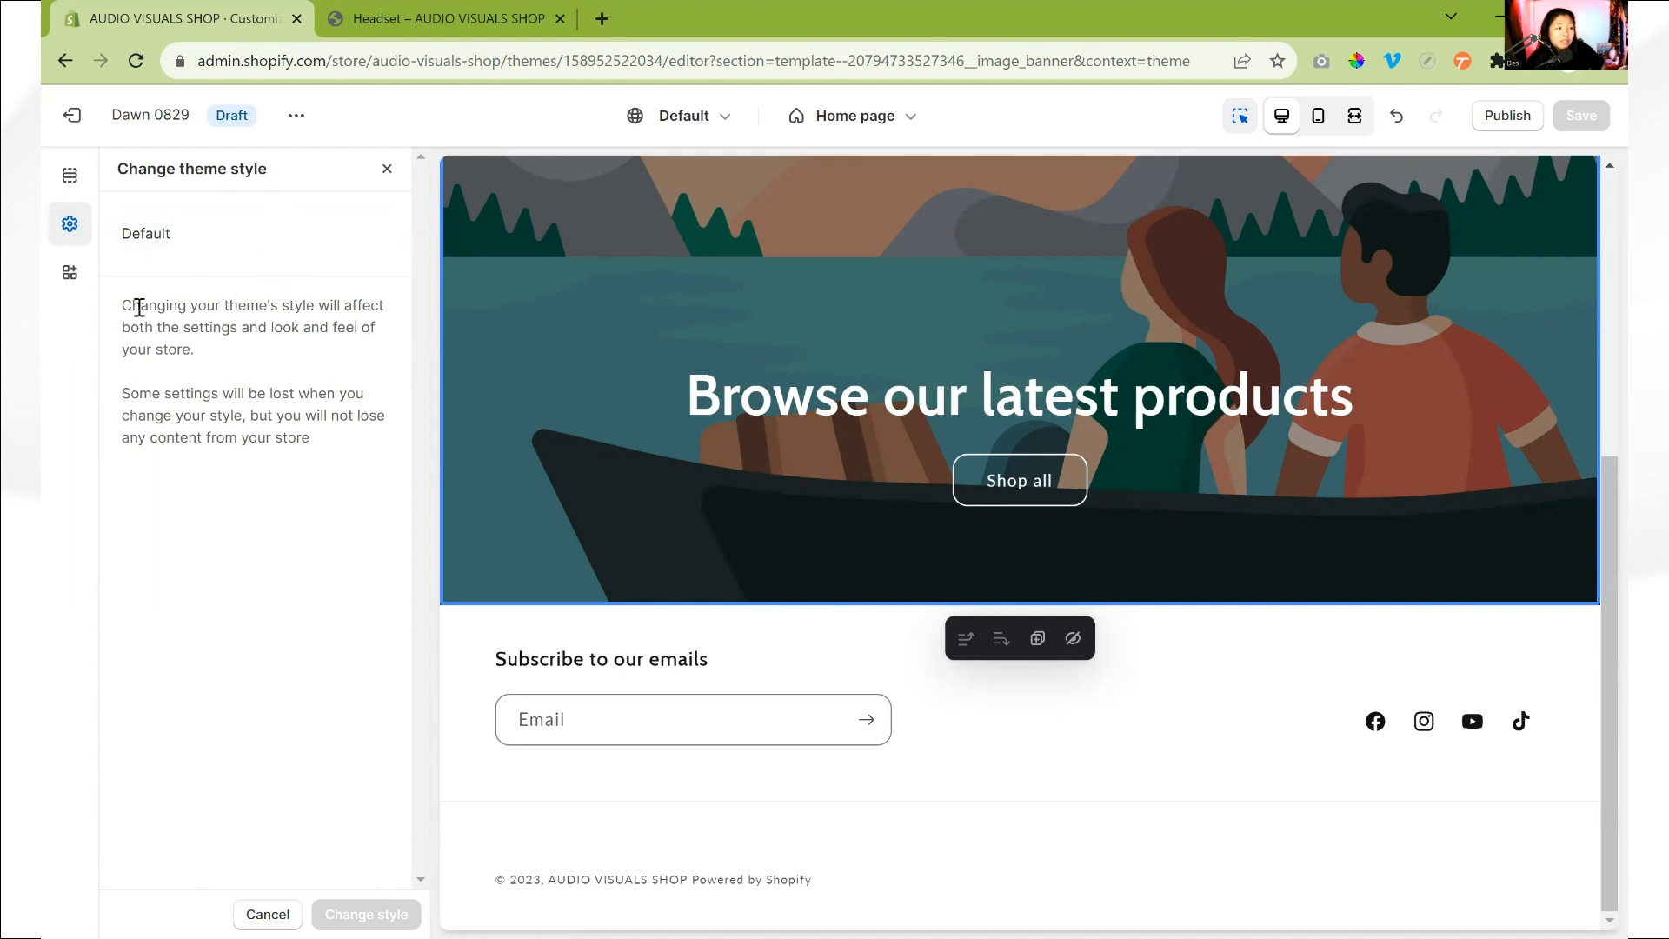
drag(127, 310, 233, 396)
drag(313, 474, 124, 391)
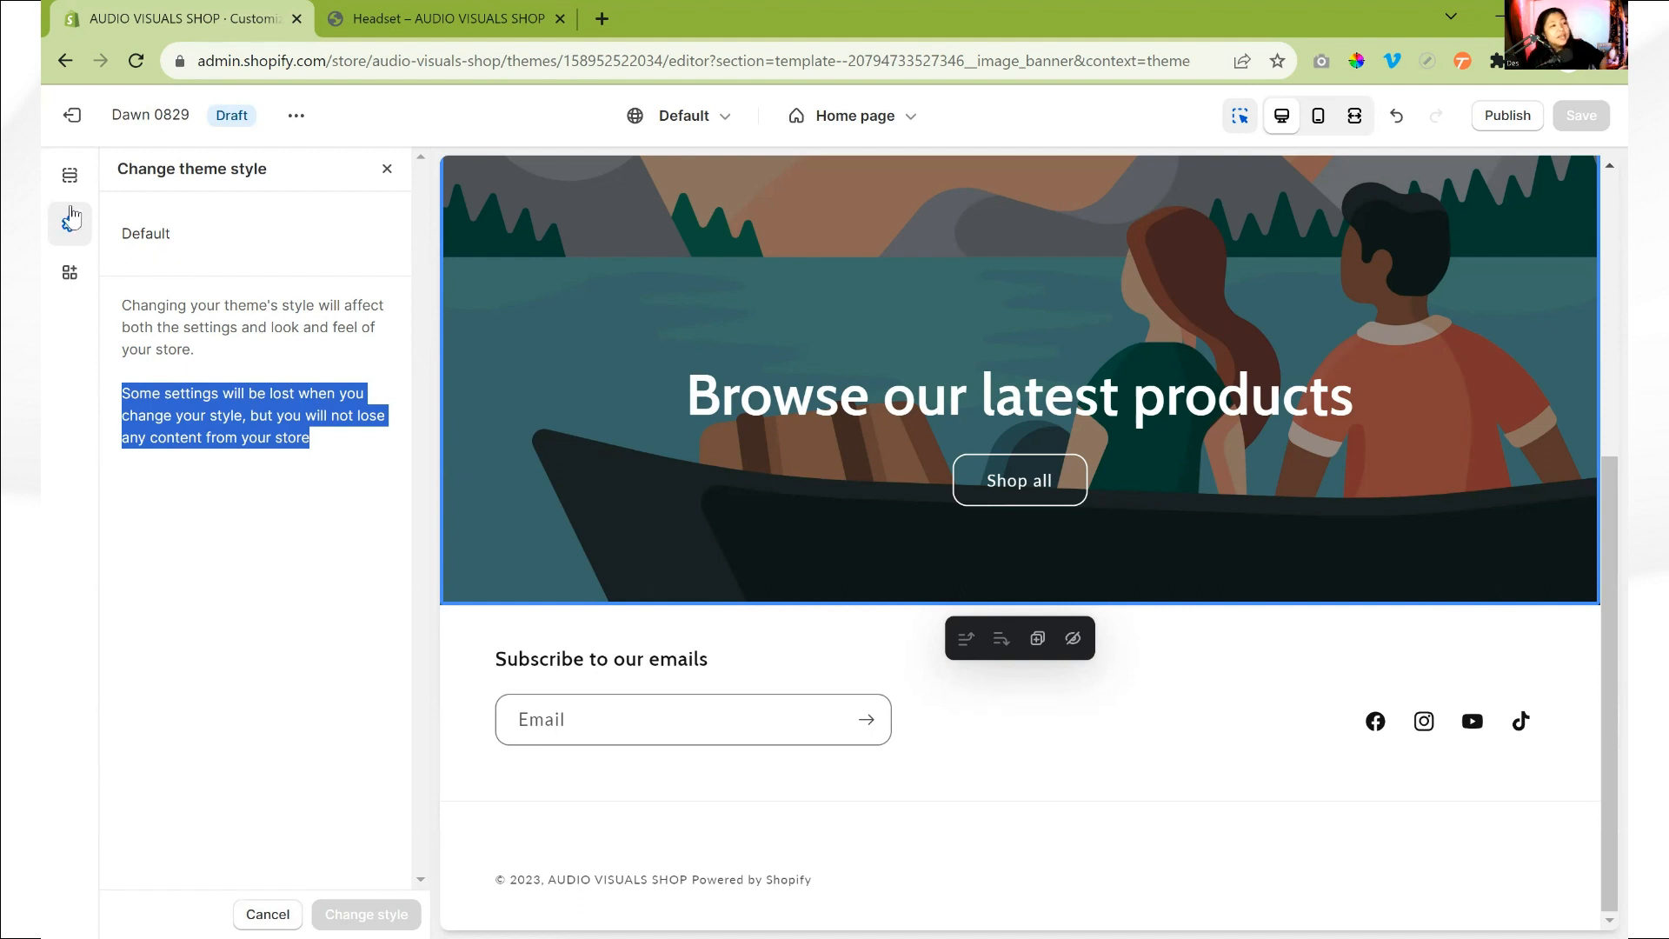
click(387, 169)
- Set the theme's logo to the LOGO PNG from the store library
scroll(287, 444, up, 5)
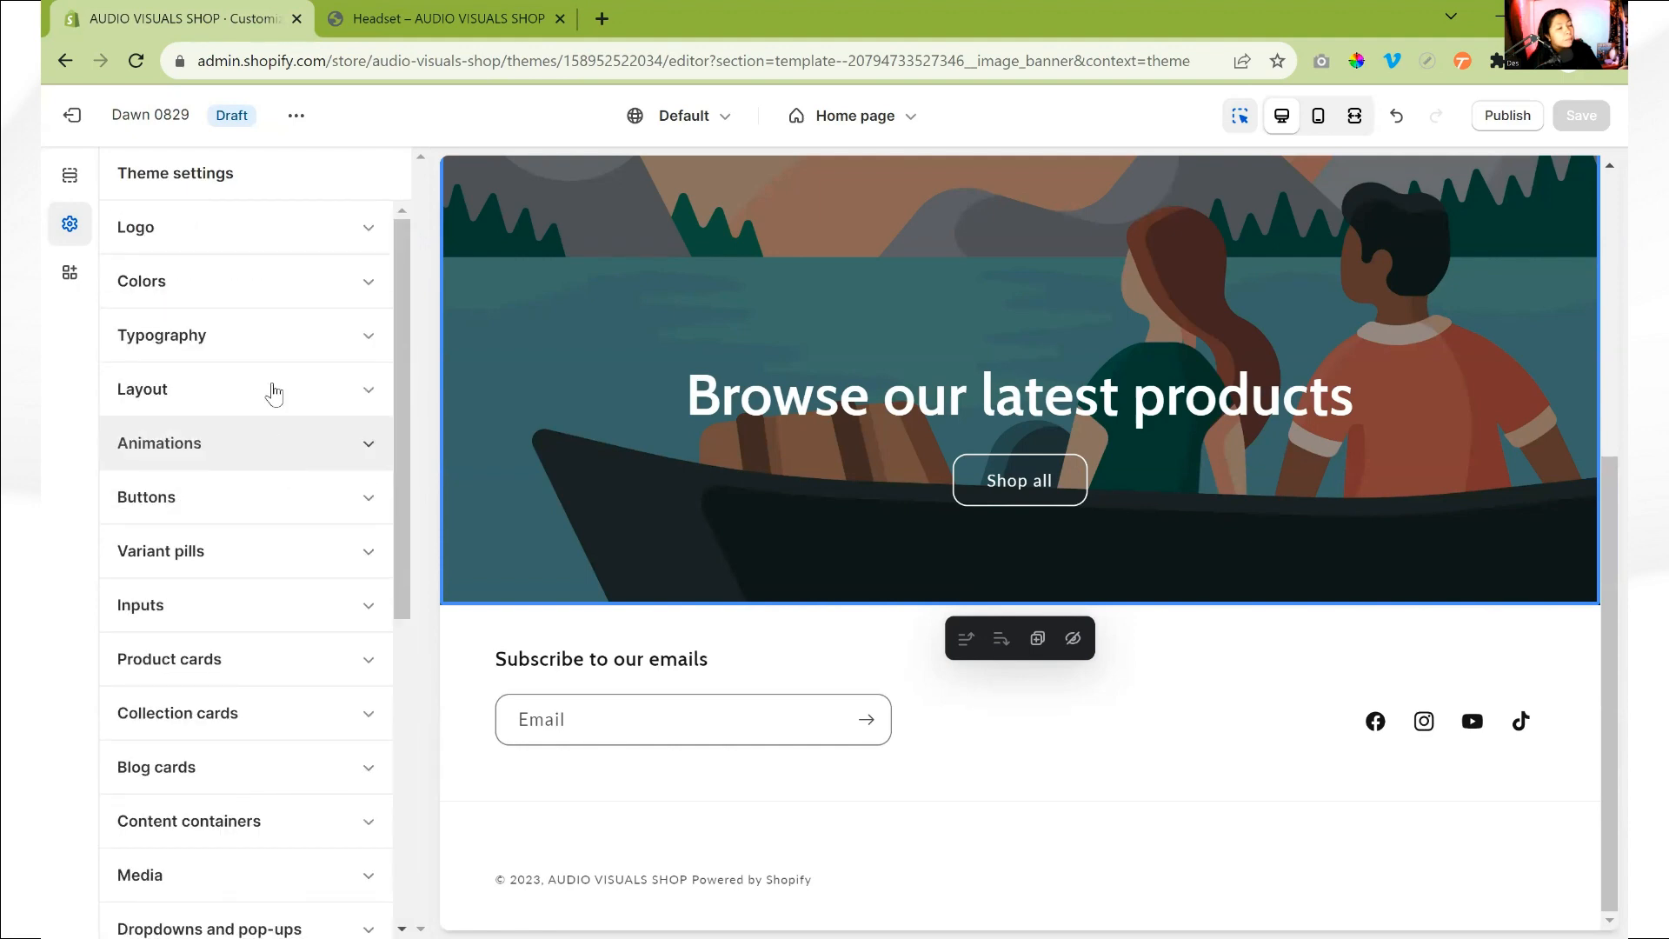
click(268, 233)
click(222, 321)
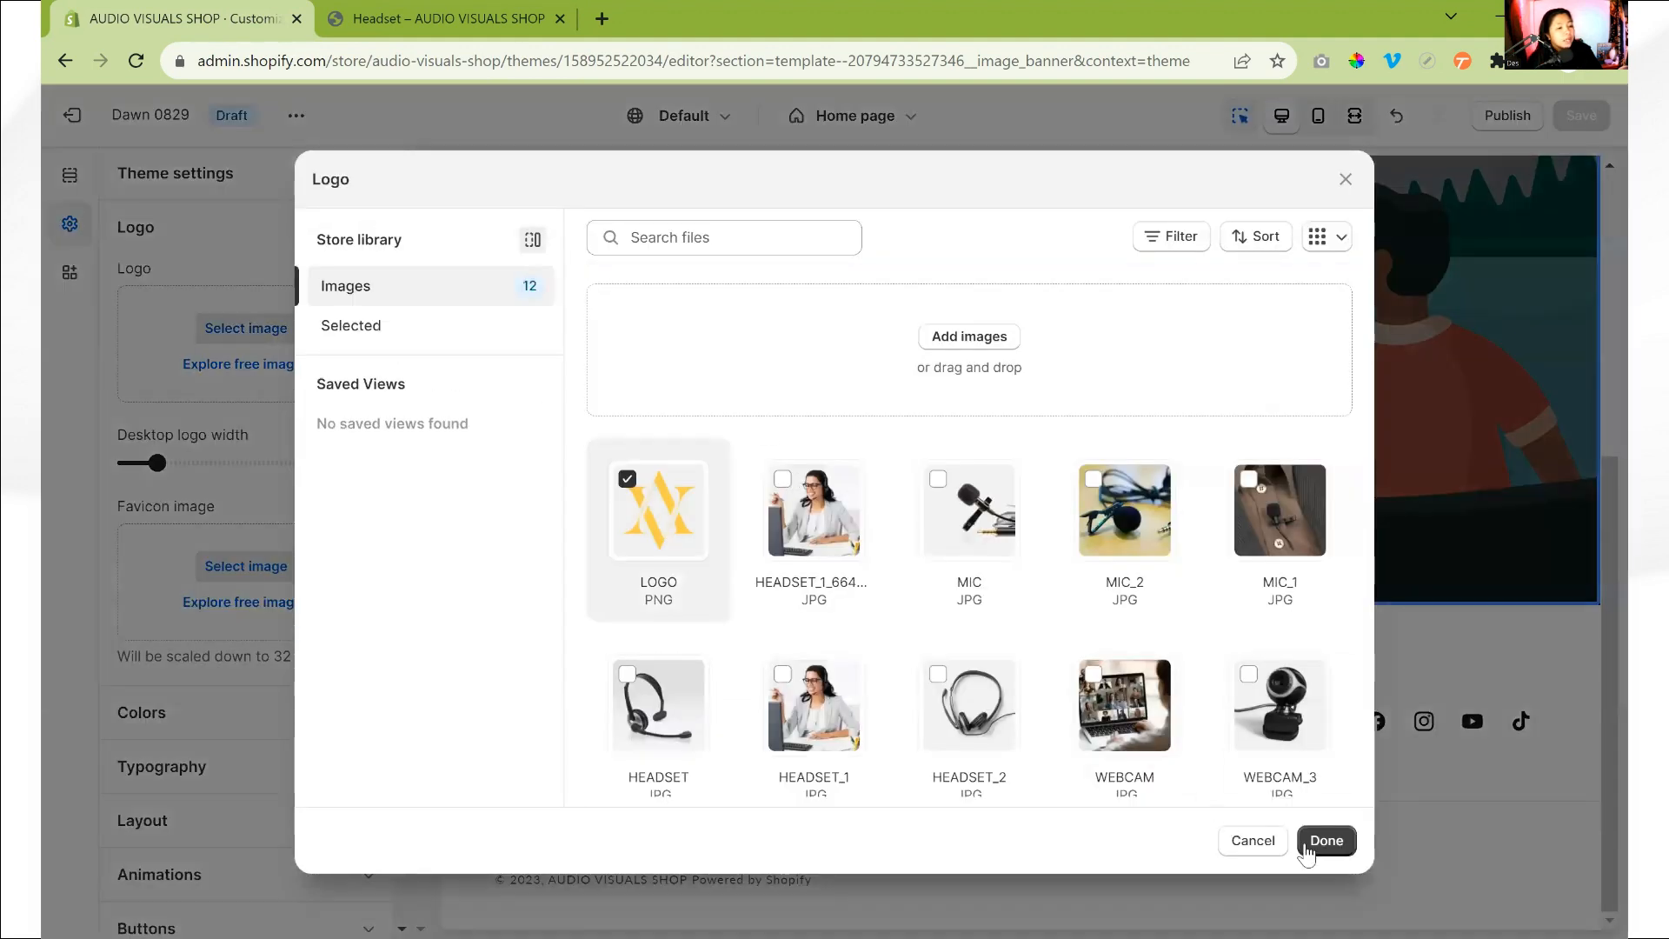
click(1325, 841)
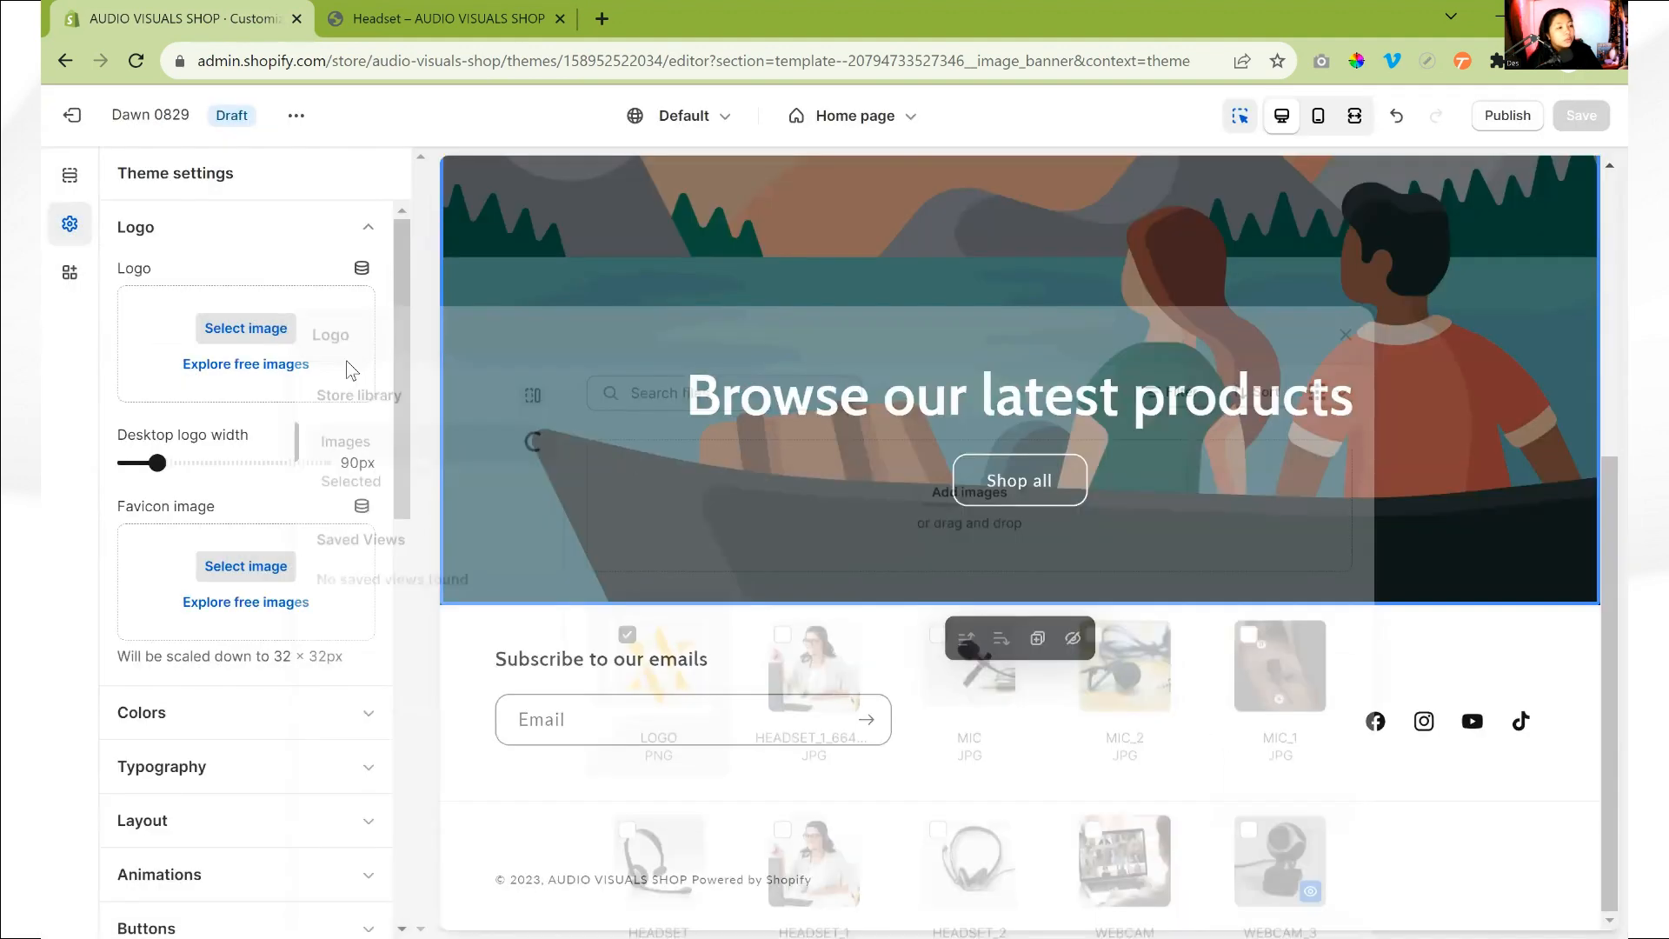
click(336, 233)
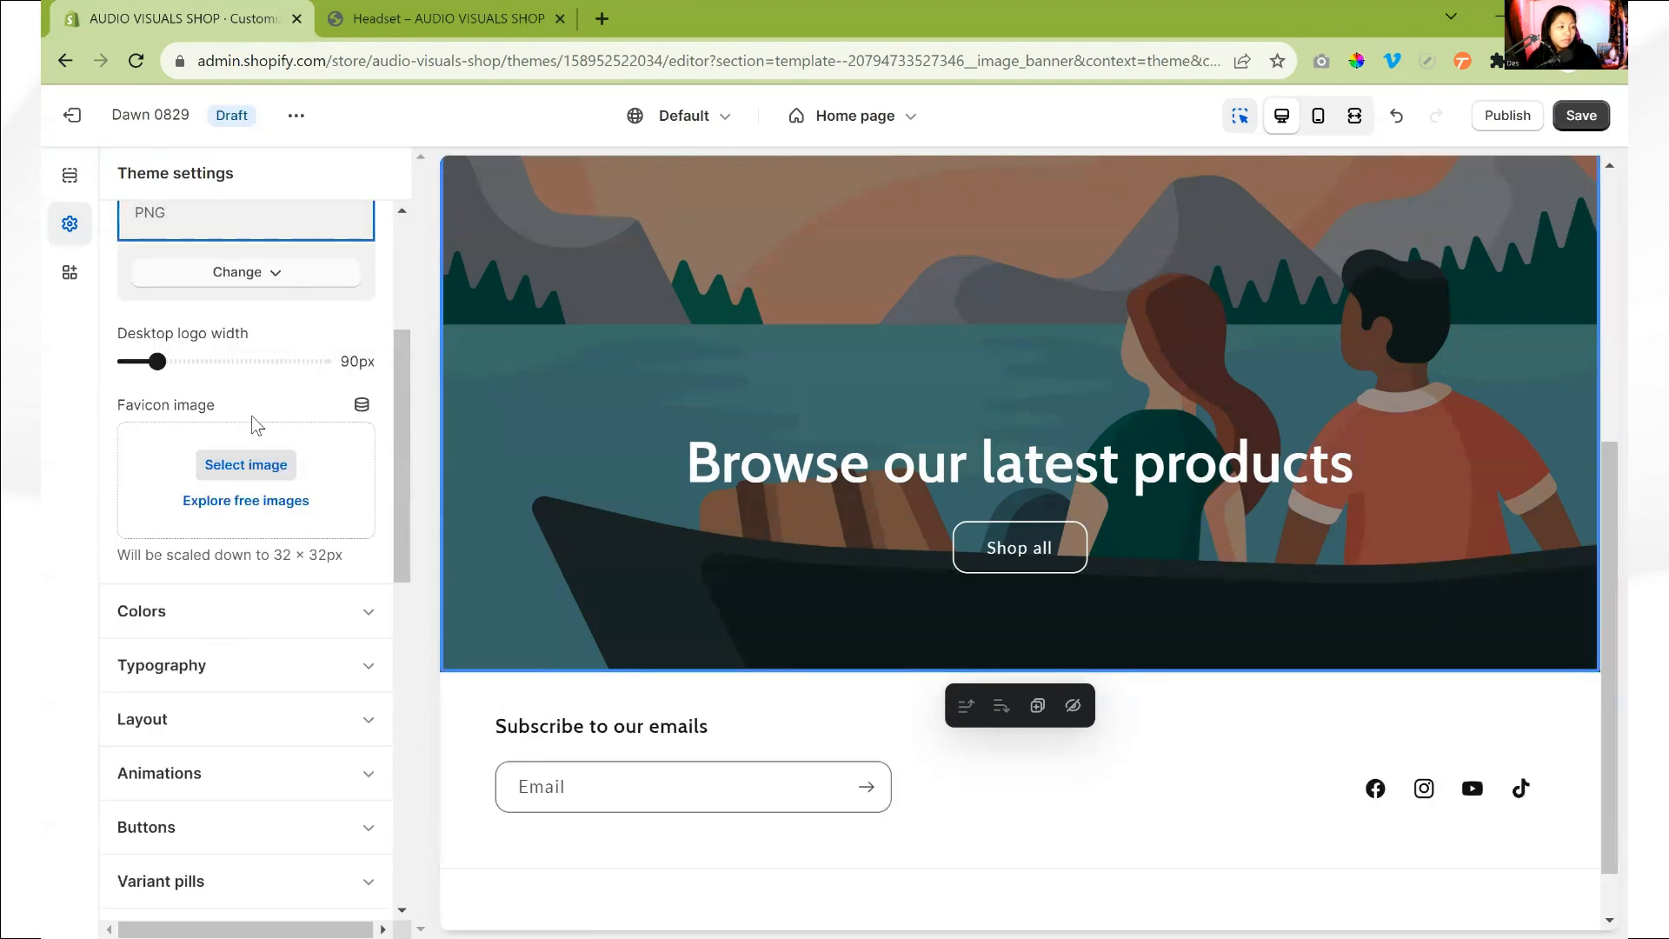
- Set the favicon image to the LOGO PNG from the store library and save the theme
click(246, 447)
click(650, 487)
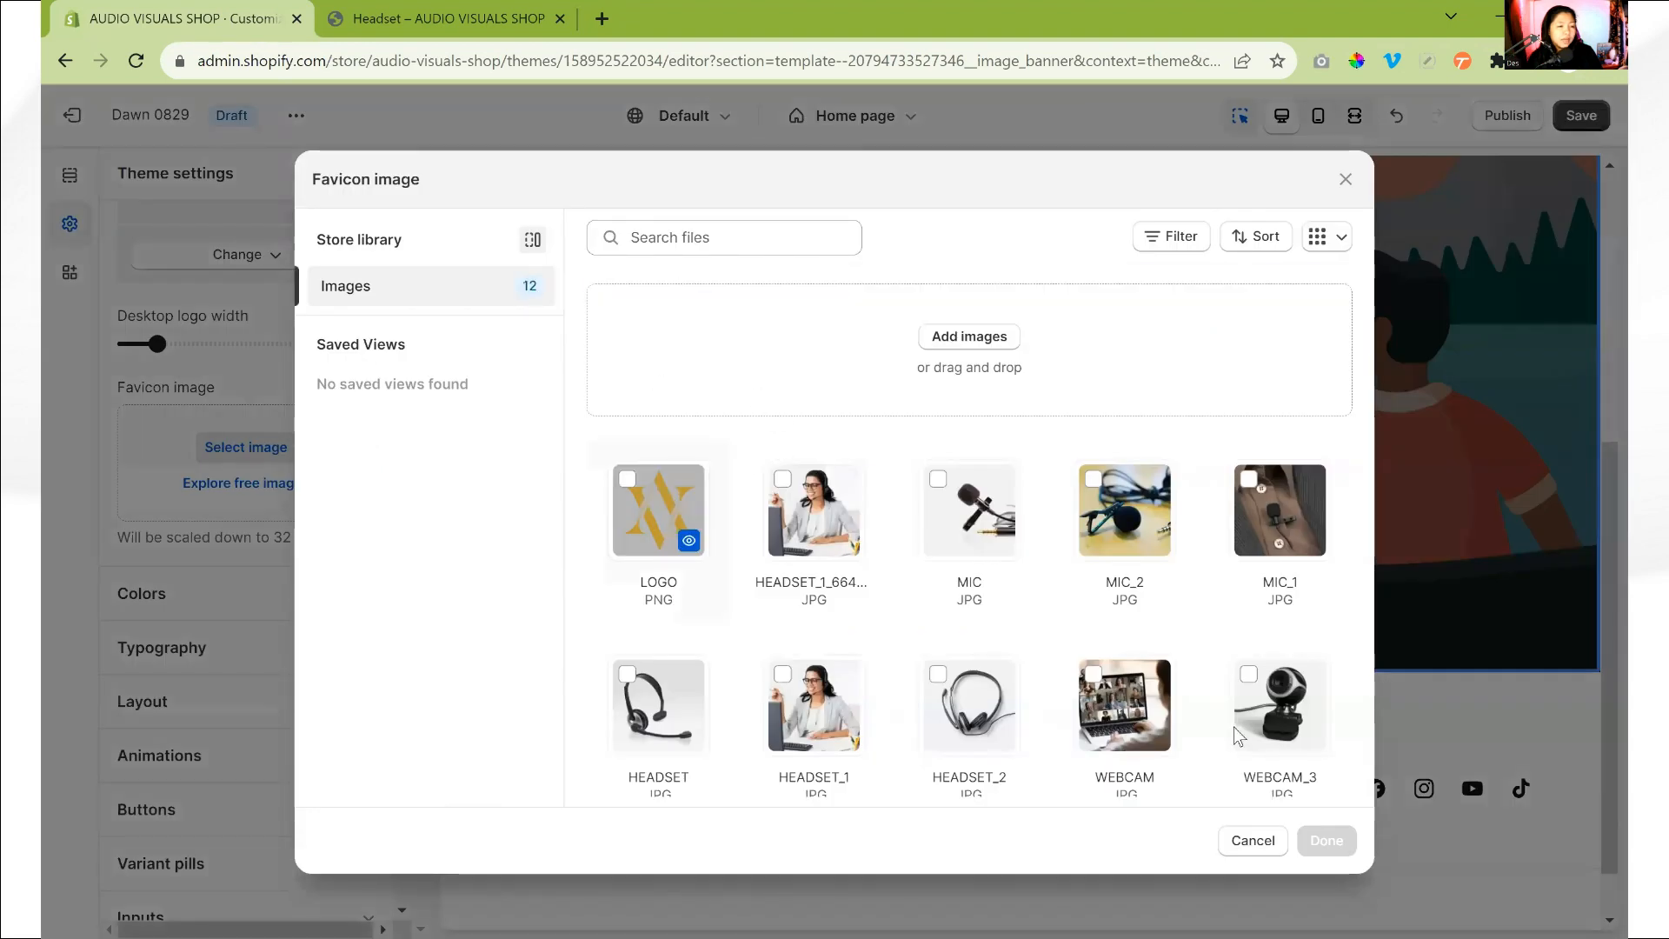
click(1319, 845)
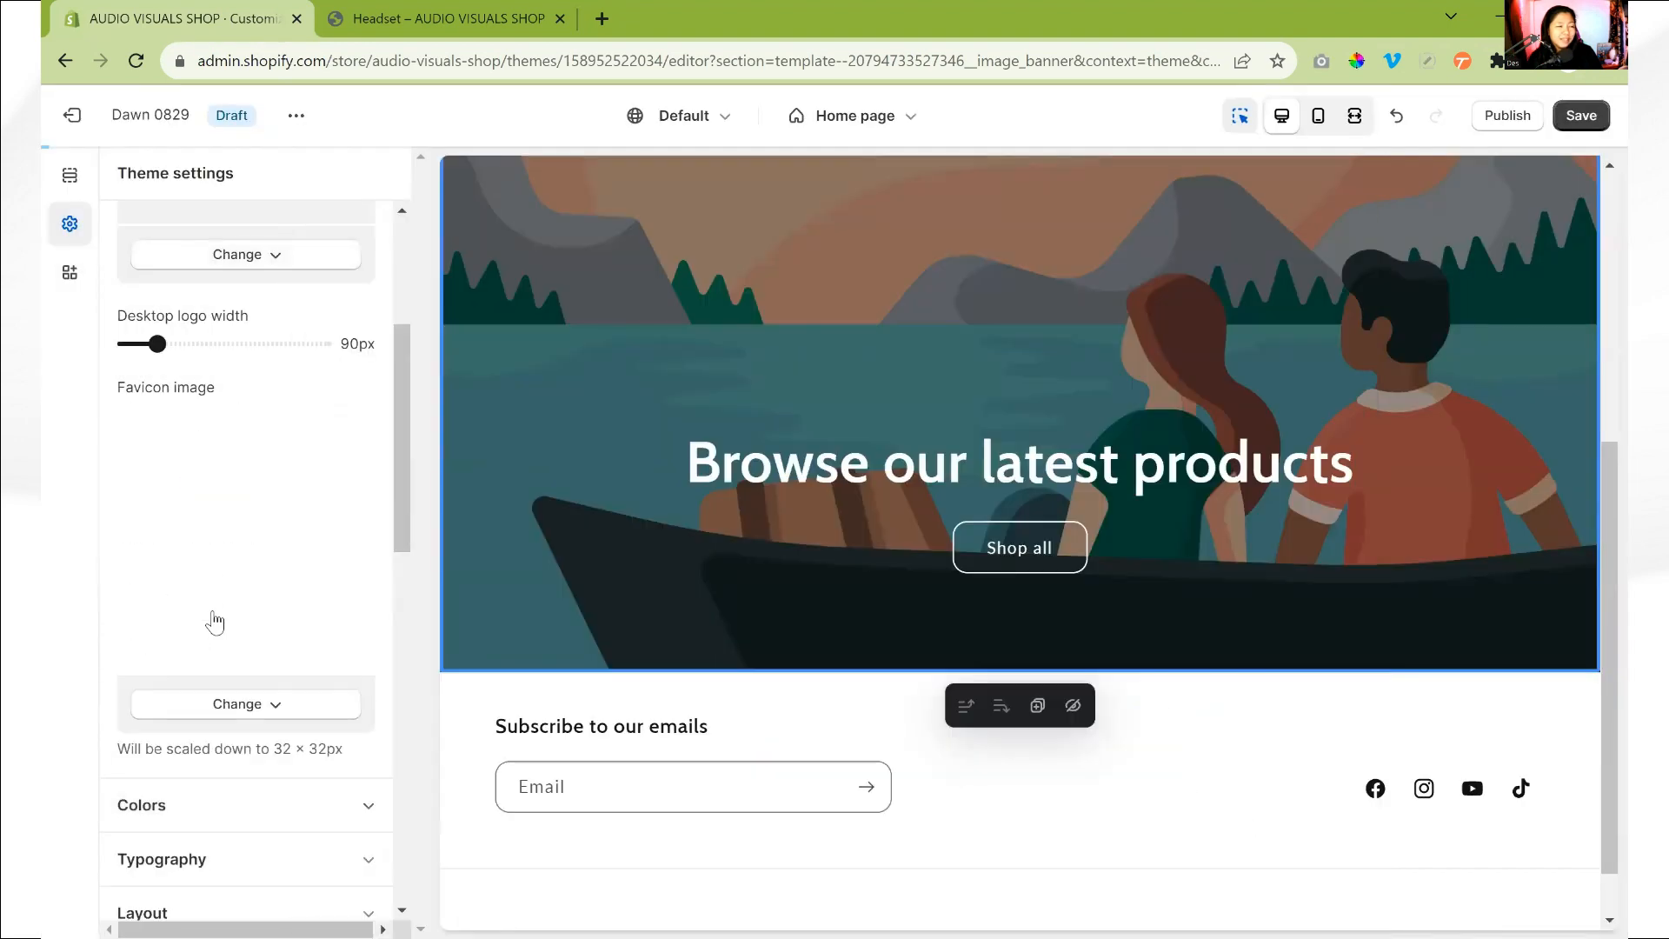
scroll(215, 613, up, 3)
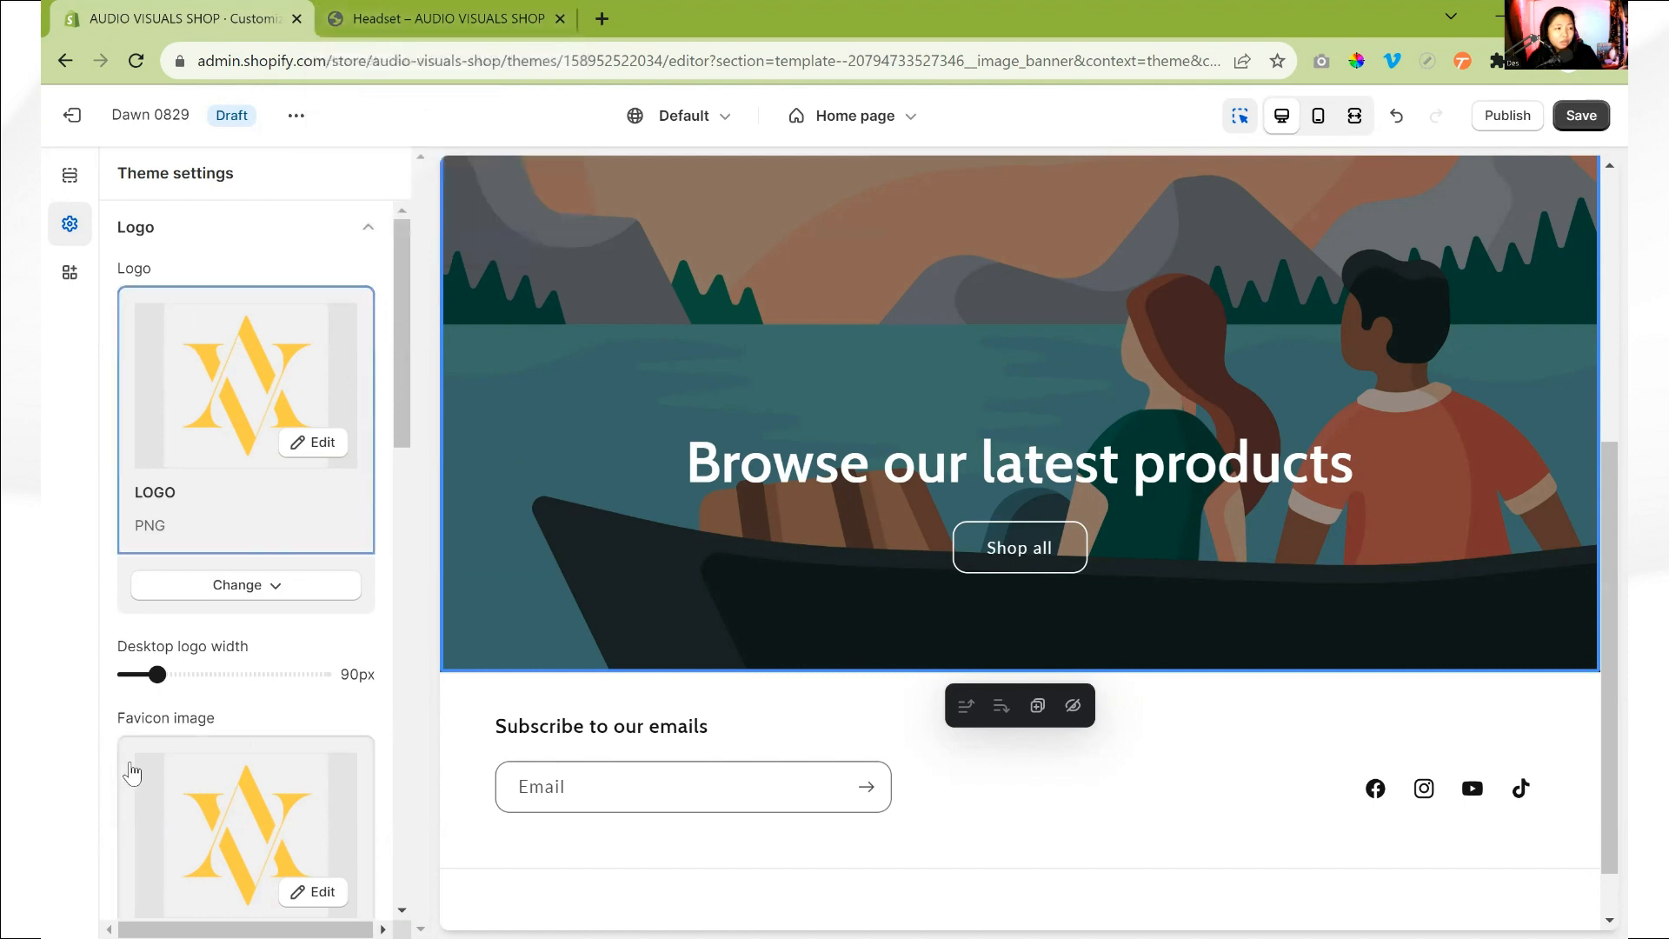
scroll(130, 771, down, 3)
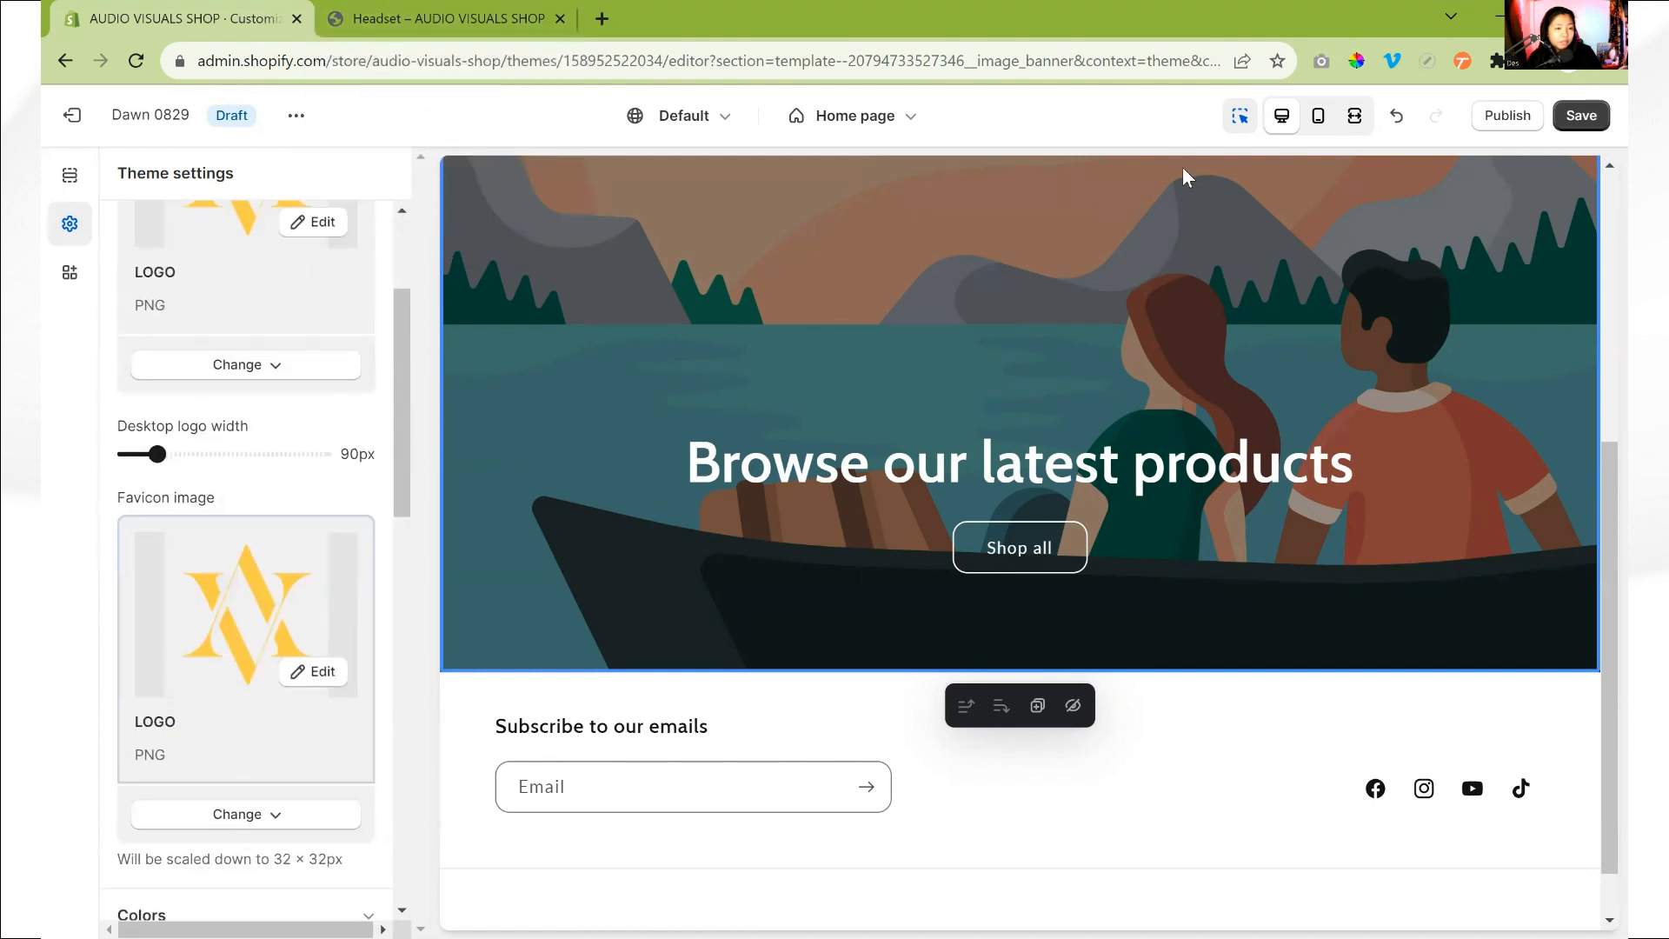
click(1581, 116)
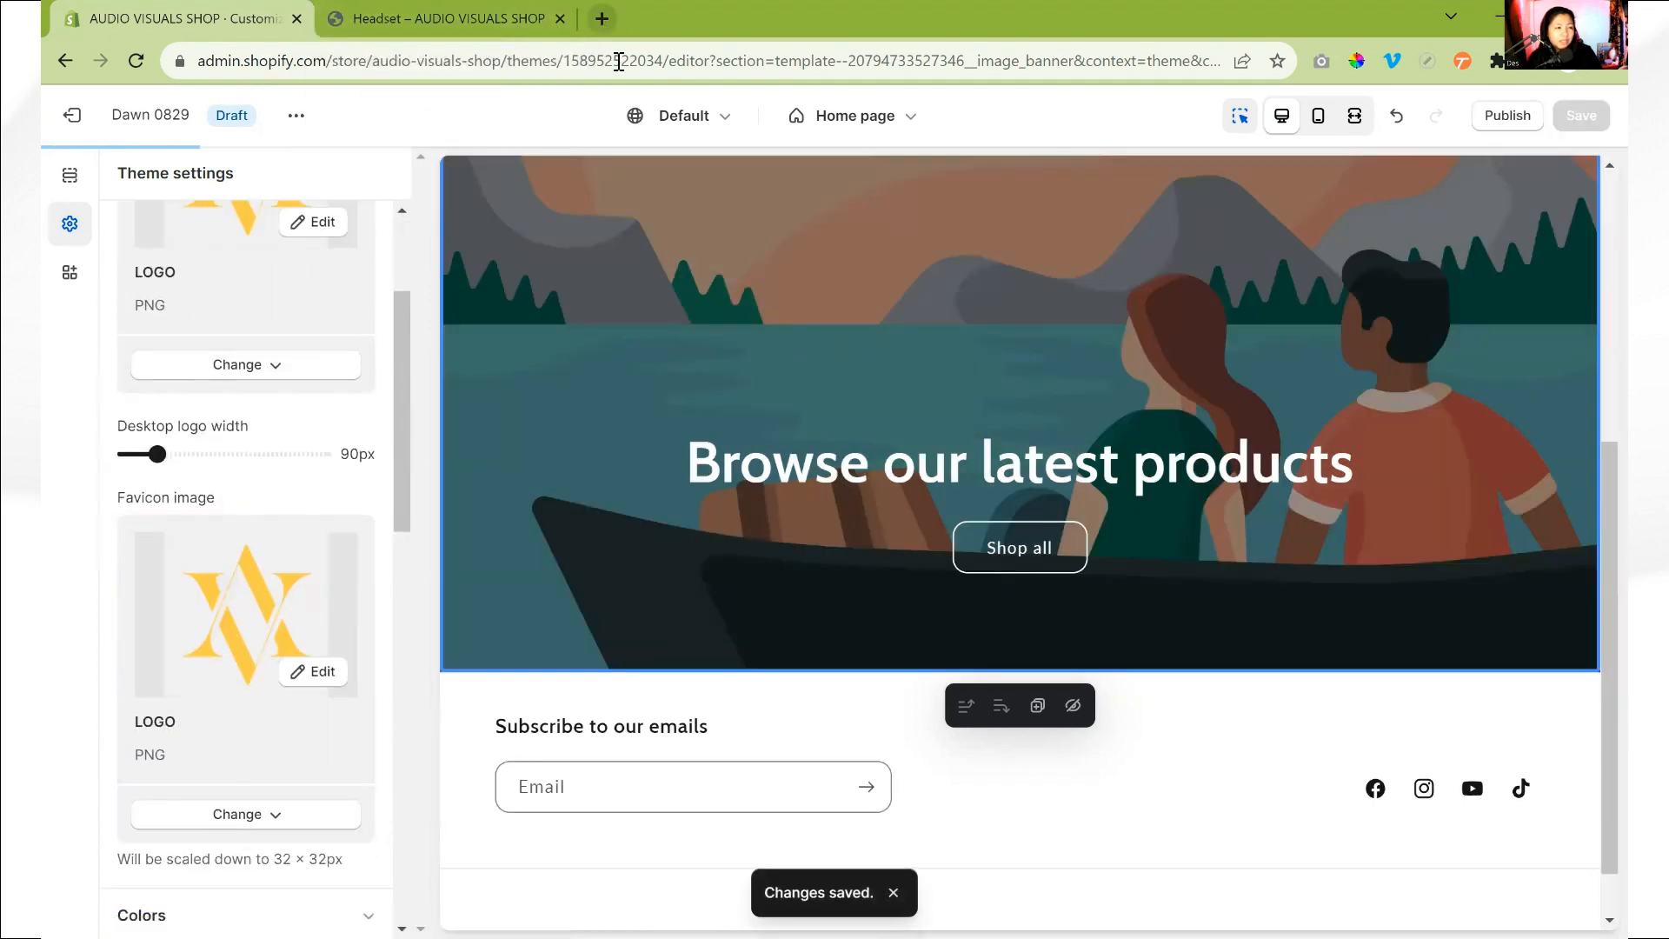
- Open Facebook in a new browser tab and compare its tab icon with the store preview's icon
click(601, 20)
text(face)
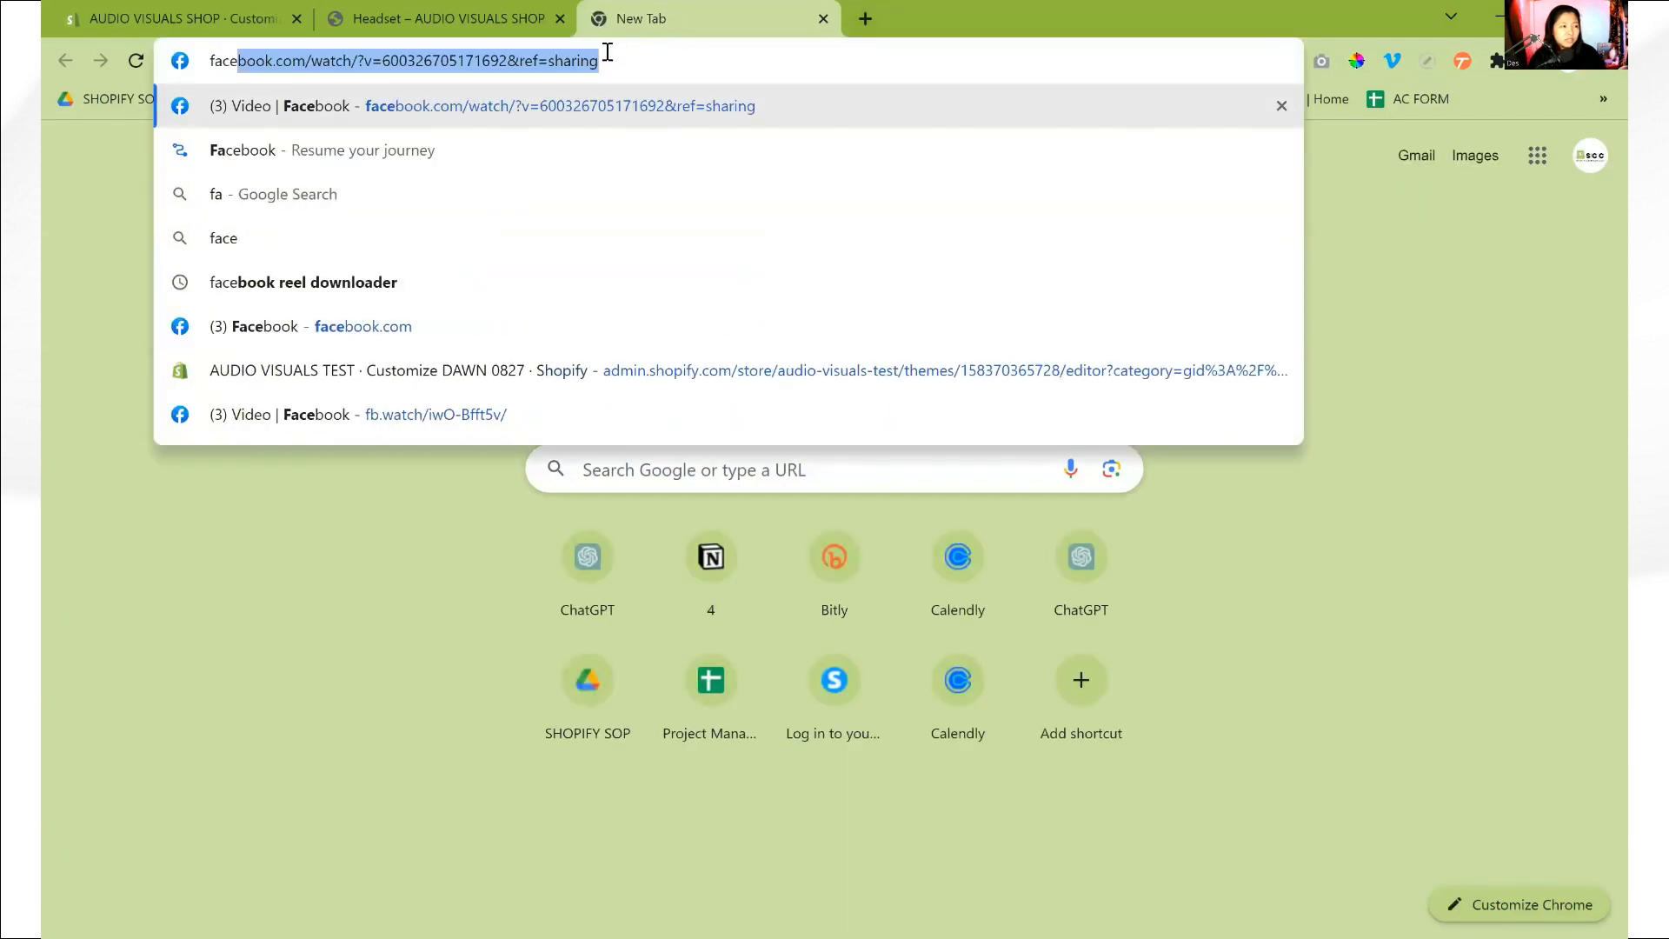
key(Return)
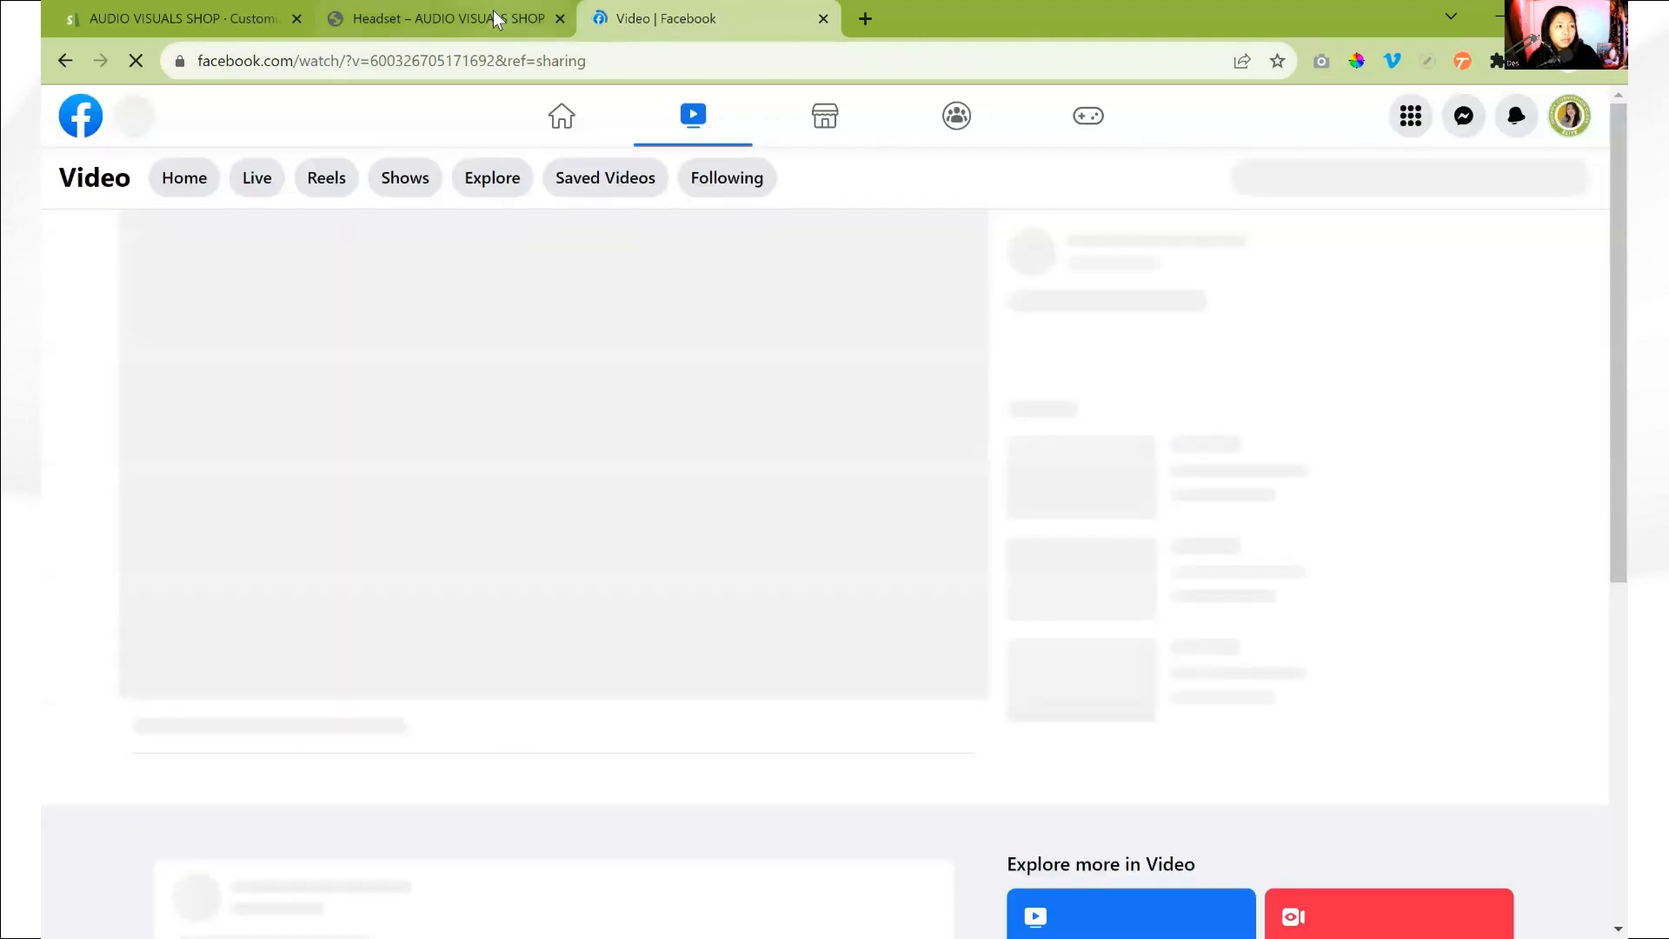
click(493, 12)
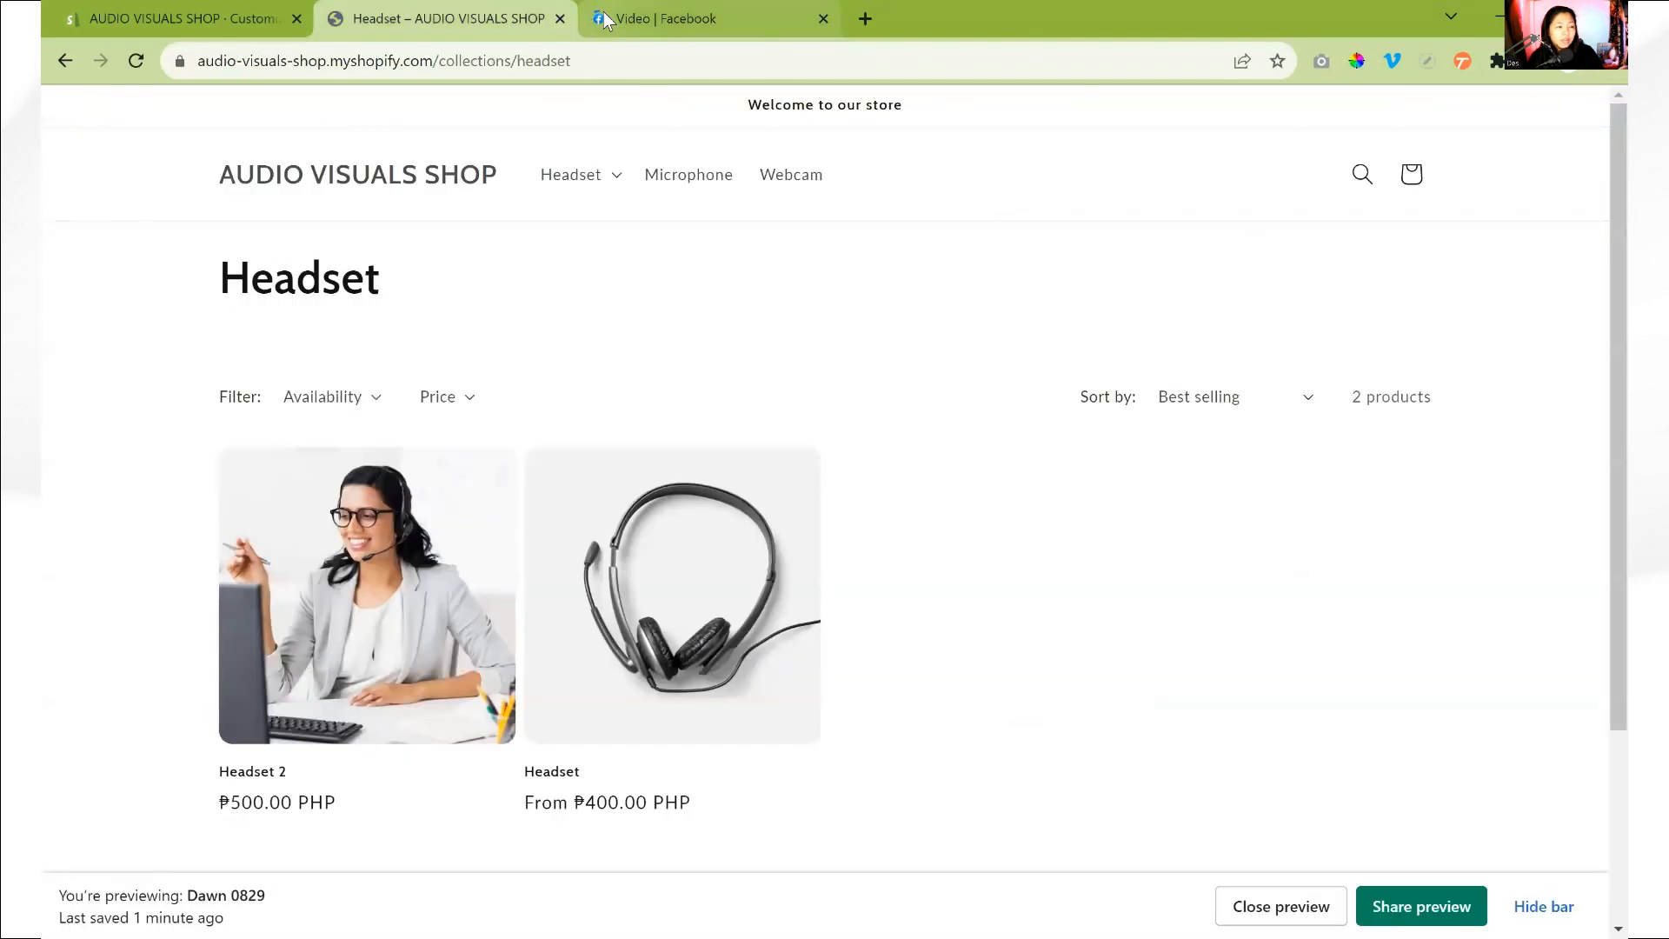
mouse_move(602, 23)
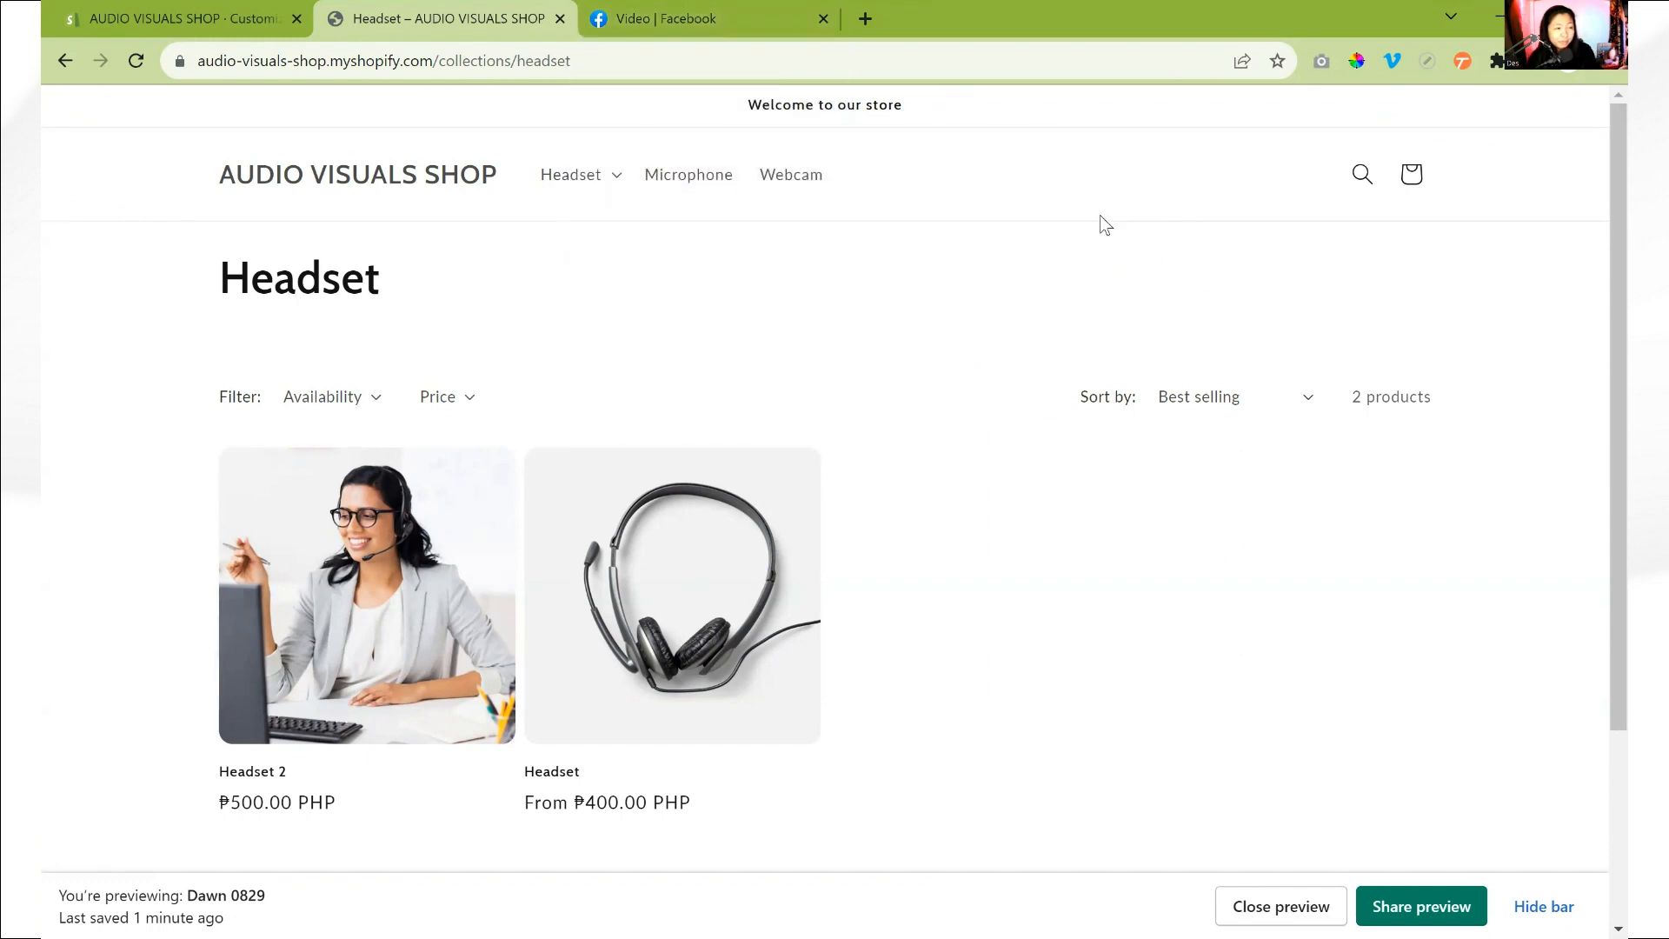
- Open five blank browser tabs and return to the store preview to see how tab icons help identify pages
click(867, 17)
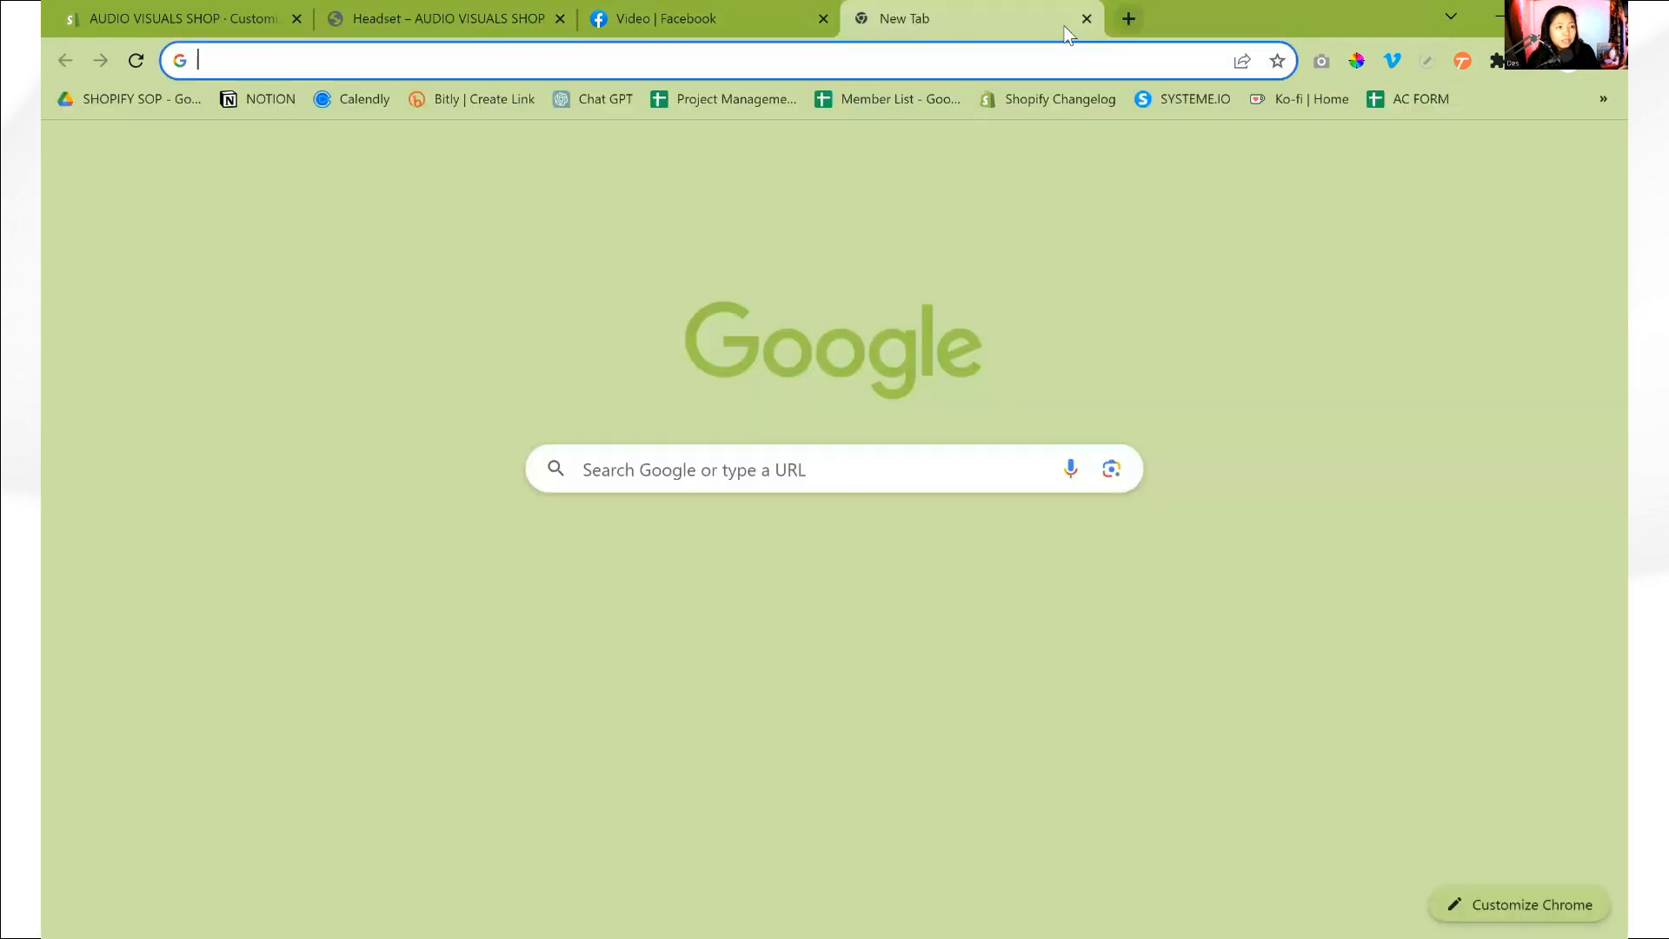
click(1129, 19)
click(1353, 19)
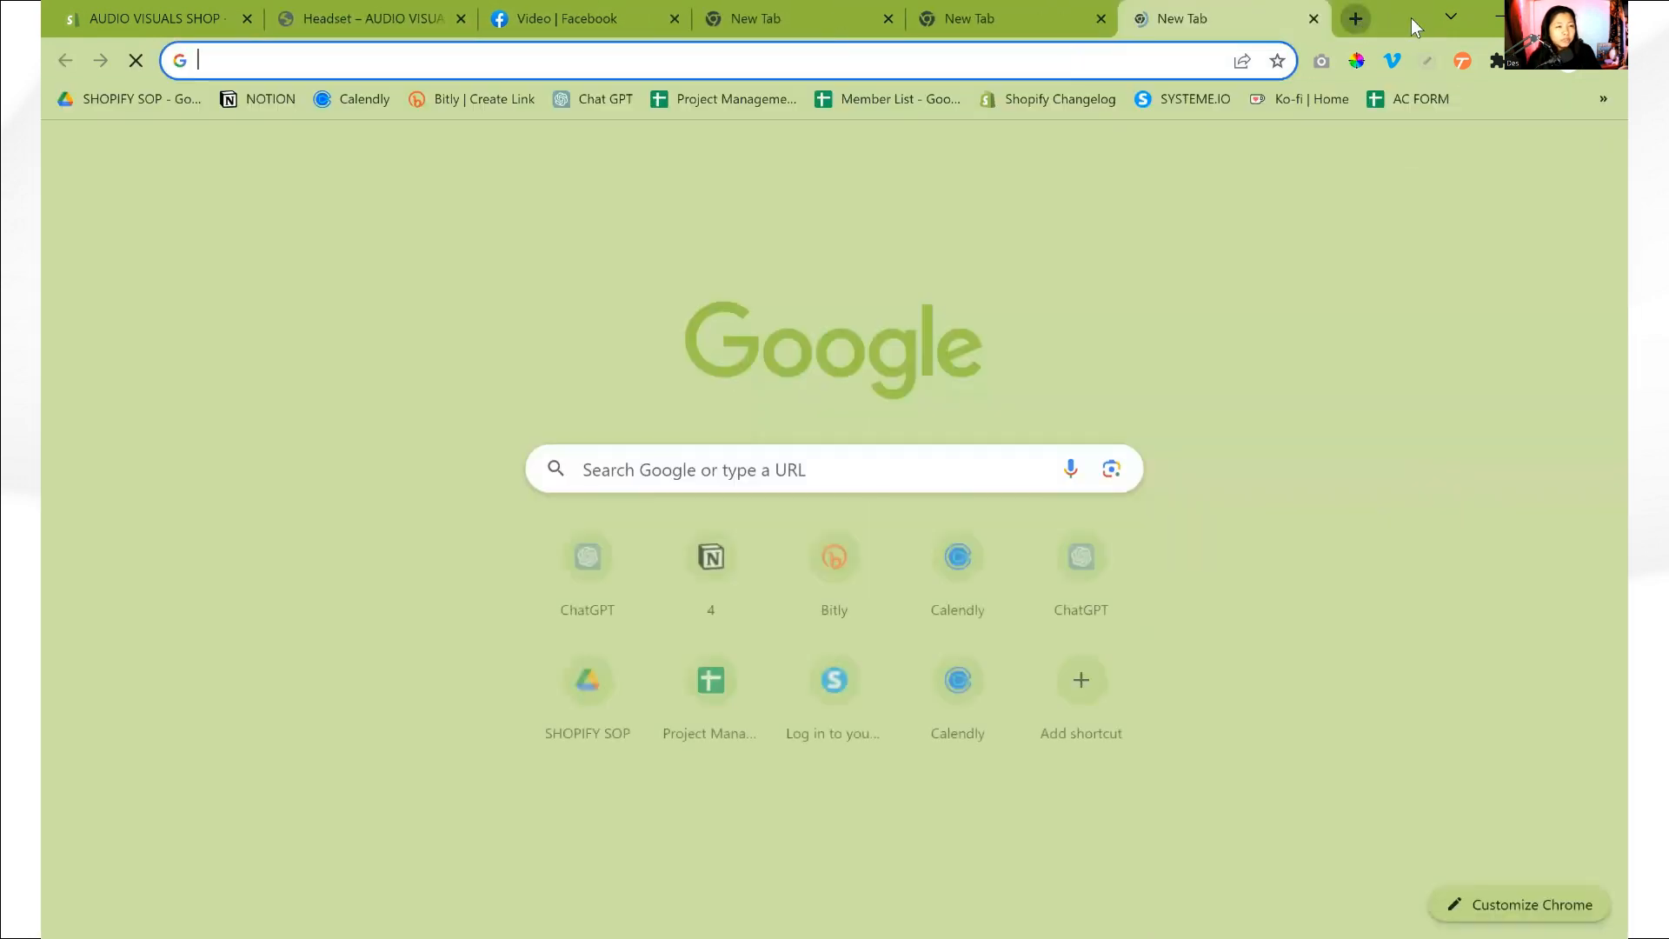
click(1354, 19)
click(1353, 19)
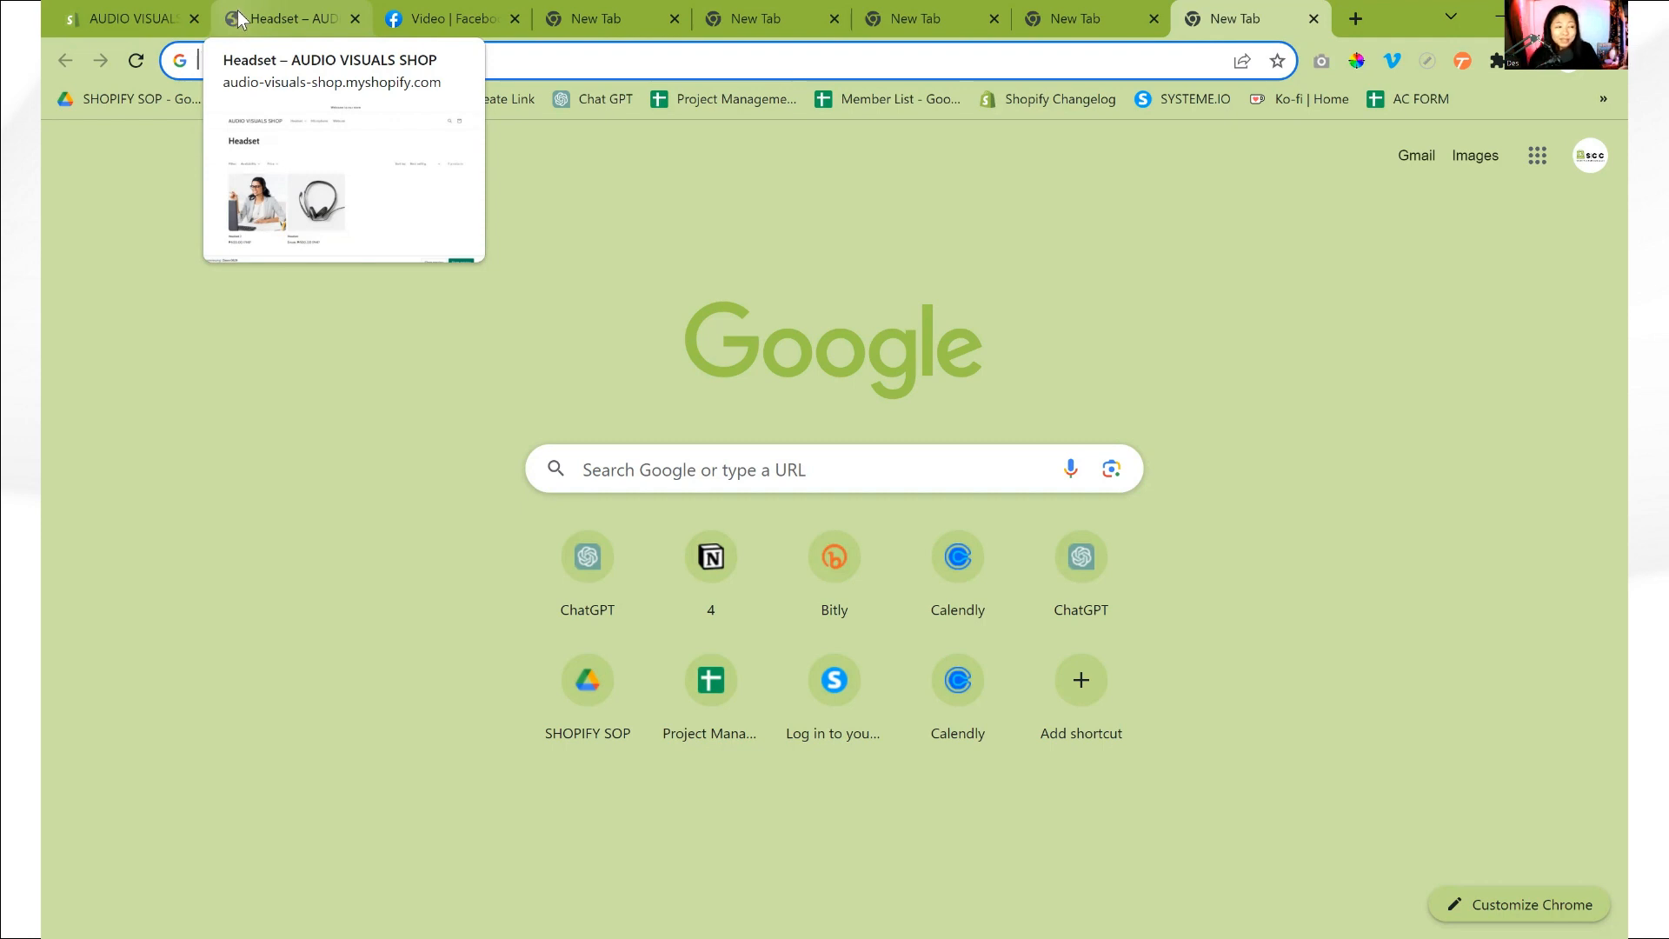
click(238, 7)
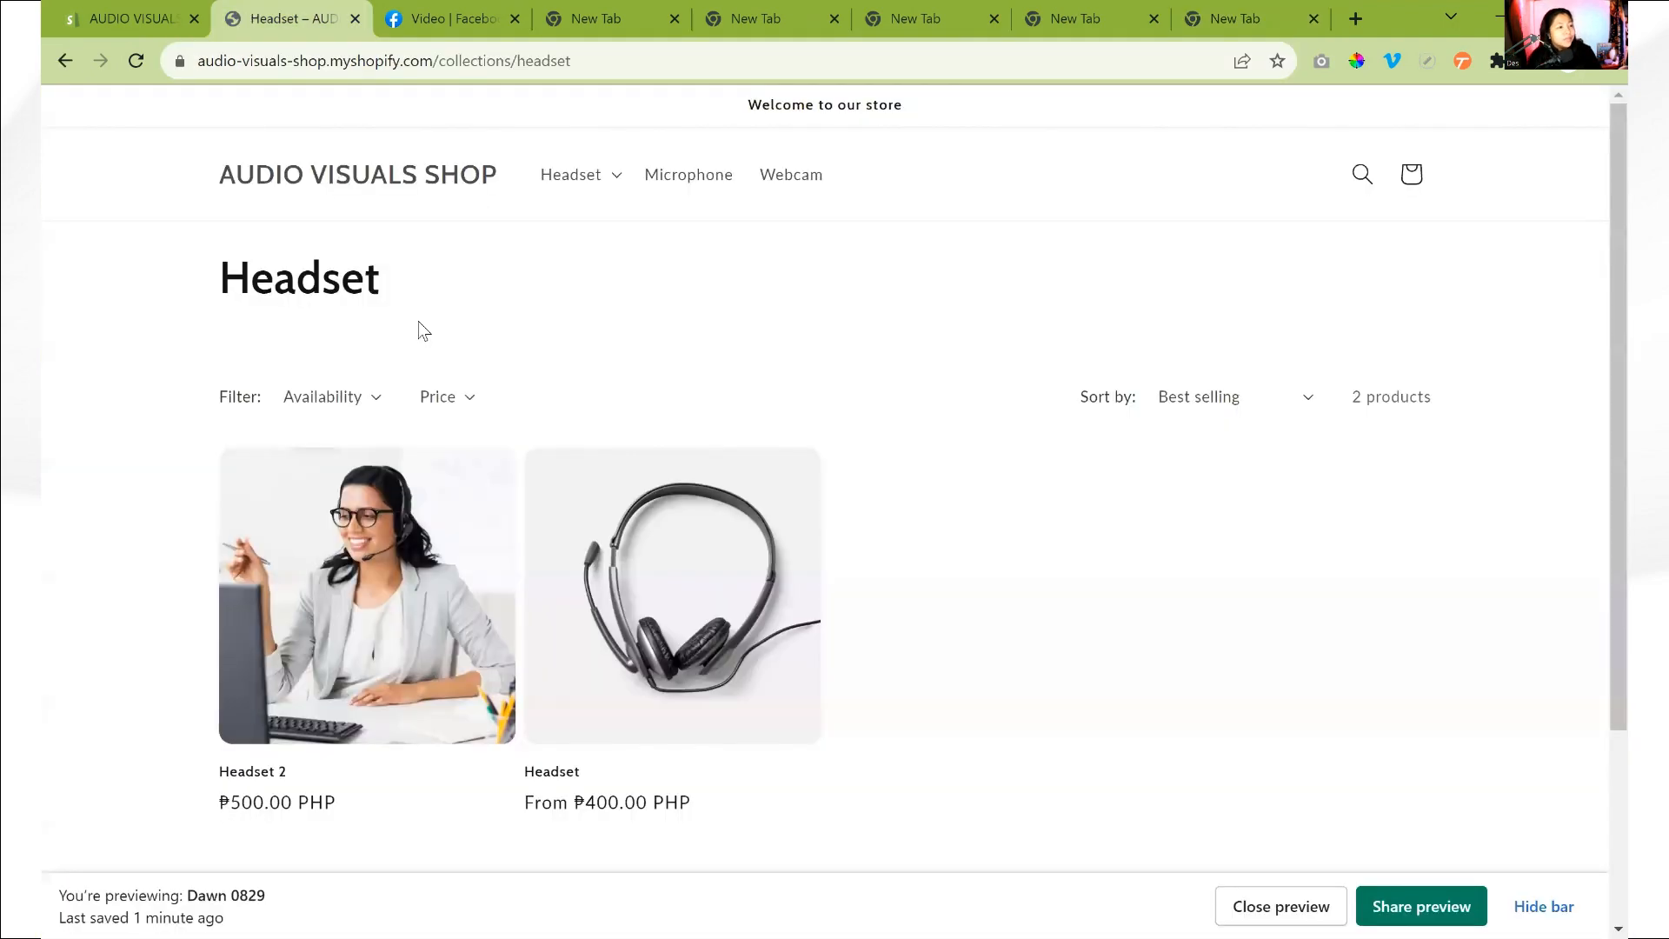
- Review the favicon setting in the theme editor and reload the store preview to check its logo and tab icon
click(142, 16)
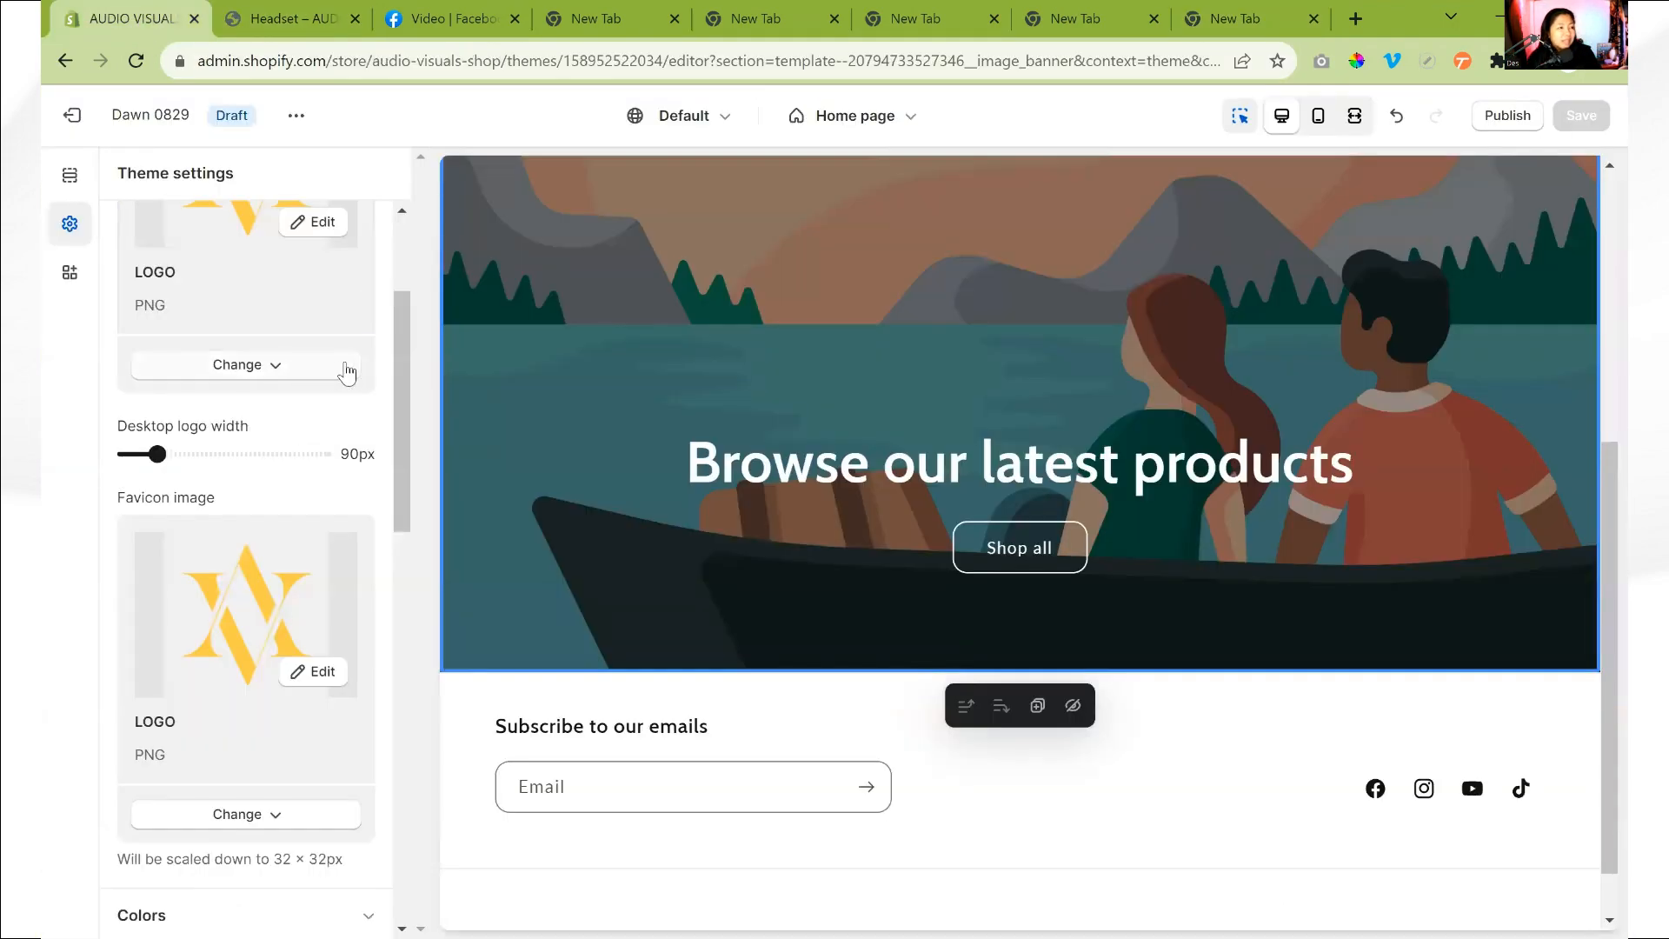
scroll(313, 384, down, 1)
scroll(306, 415, down, 2)
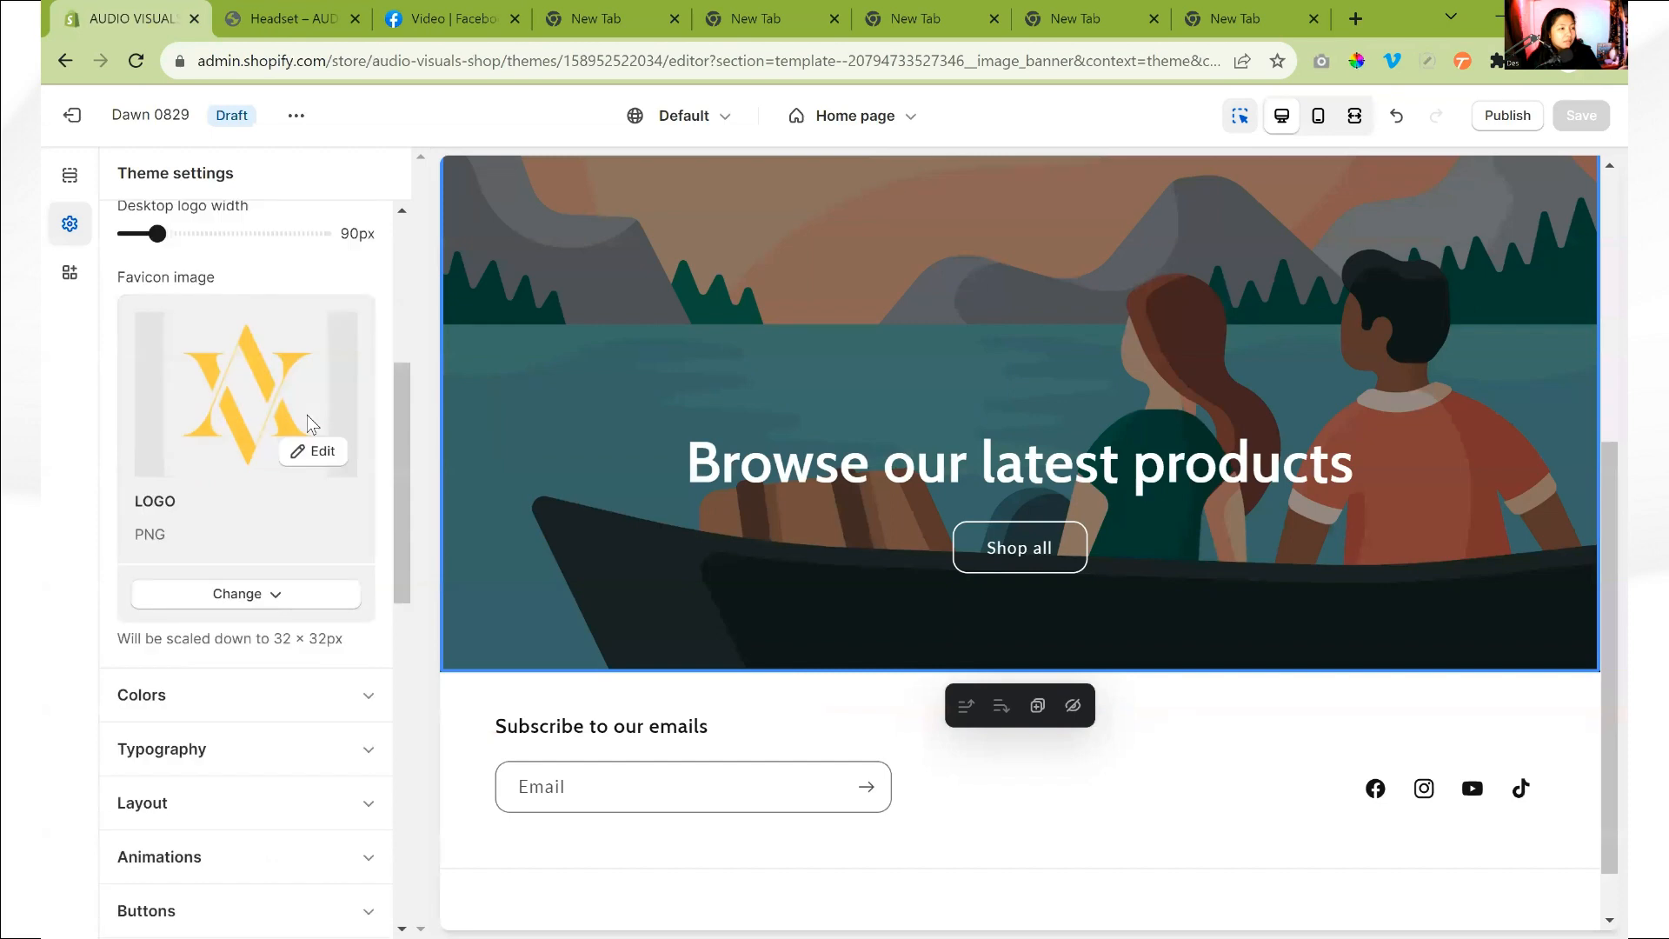
click(252, 19)
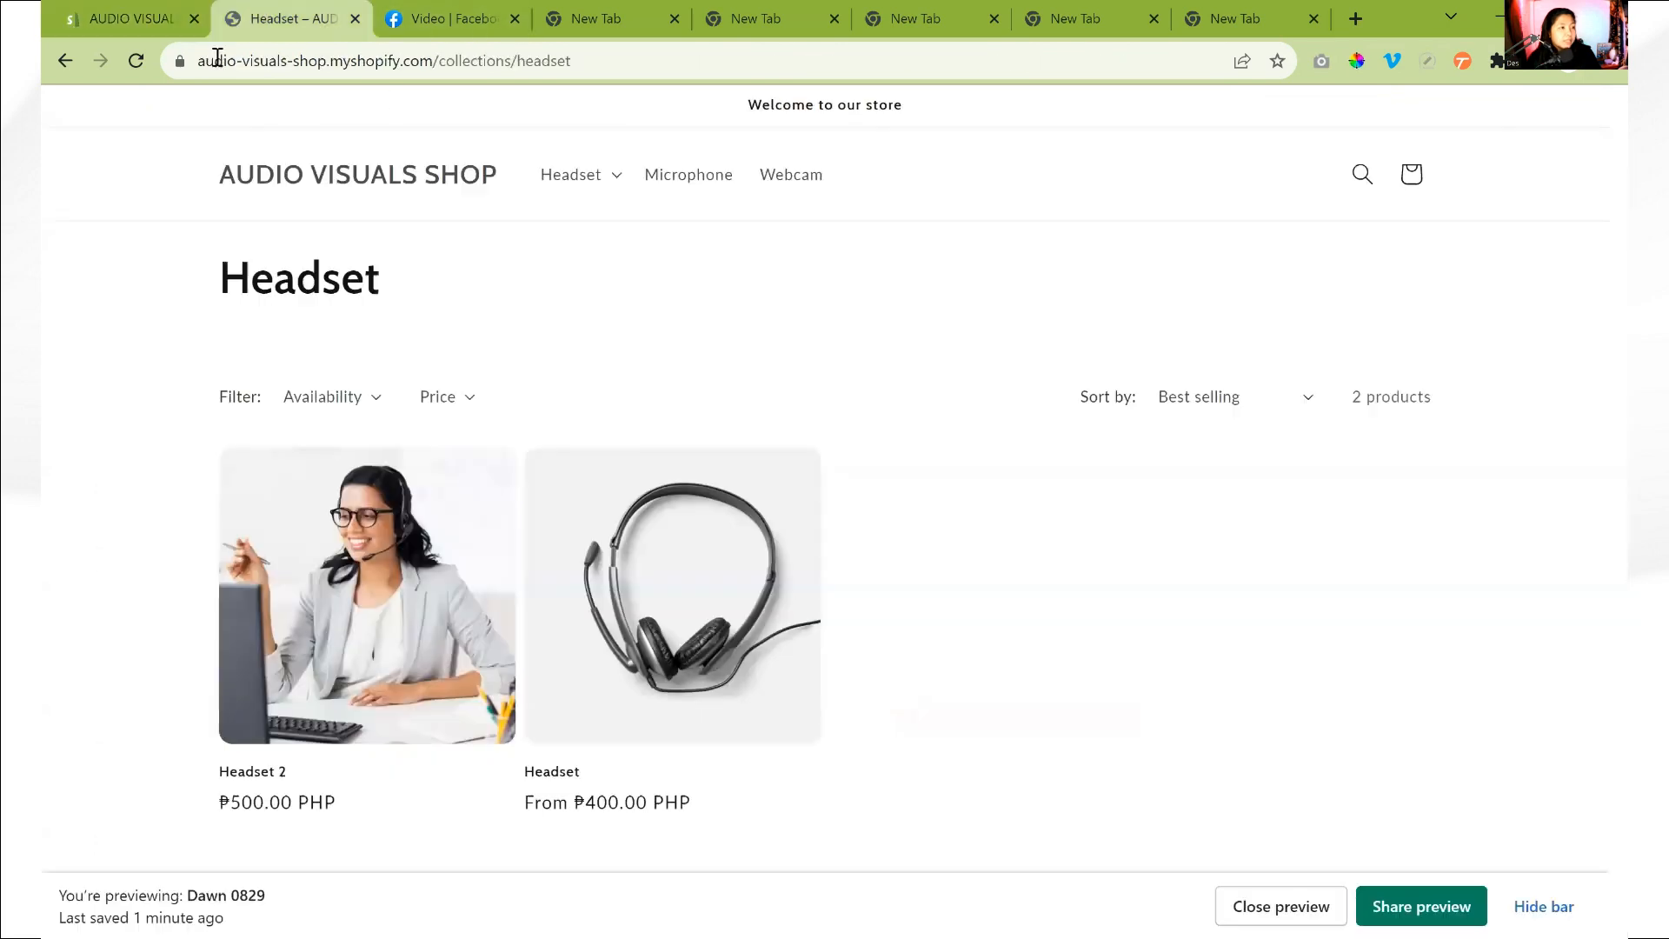
click(132, 61)
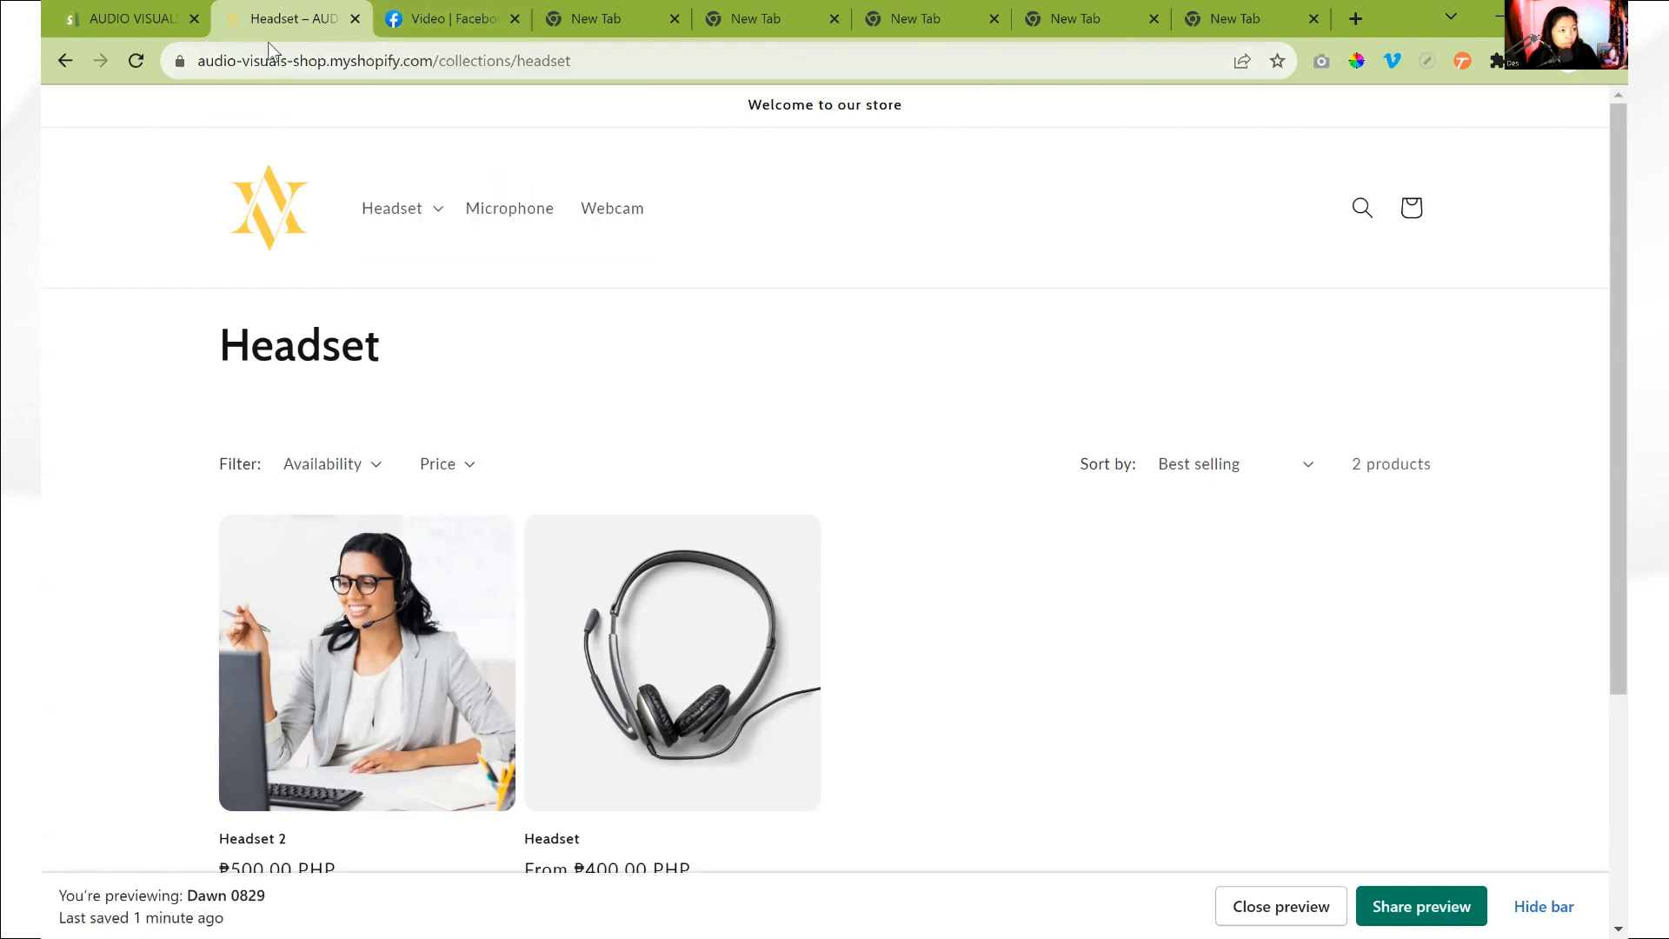
- Set the background of color Scheme 1 to F5F5F5 in the theme's color settings
click(147, 20)
click(240, 289)
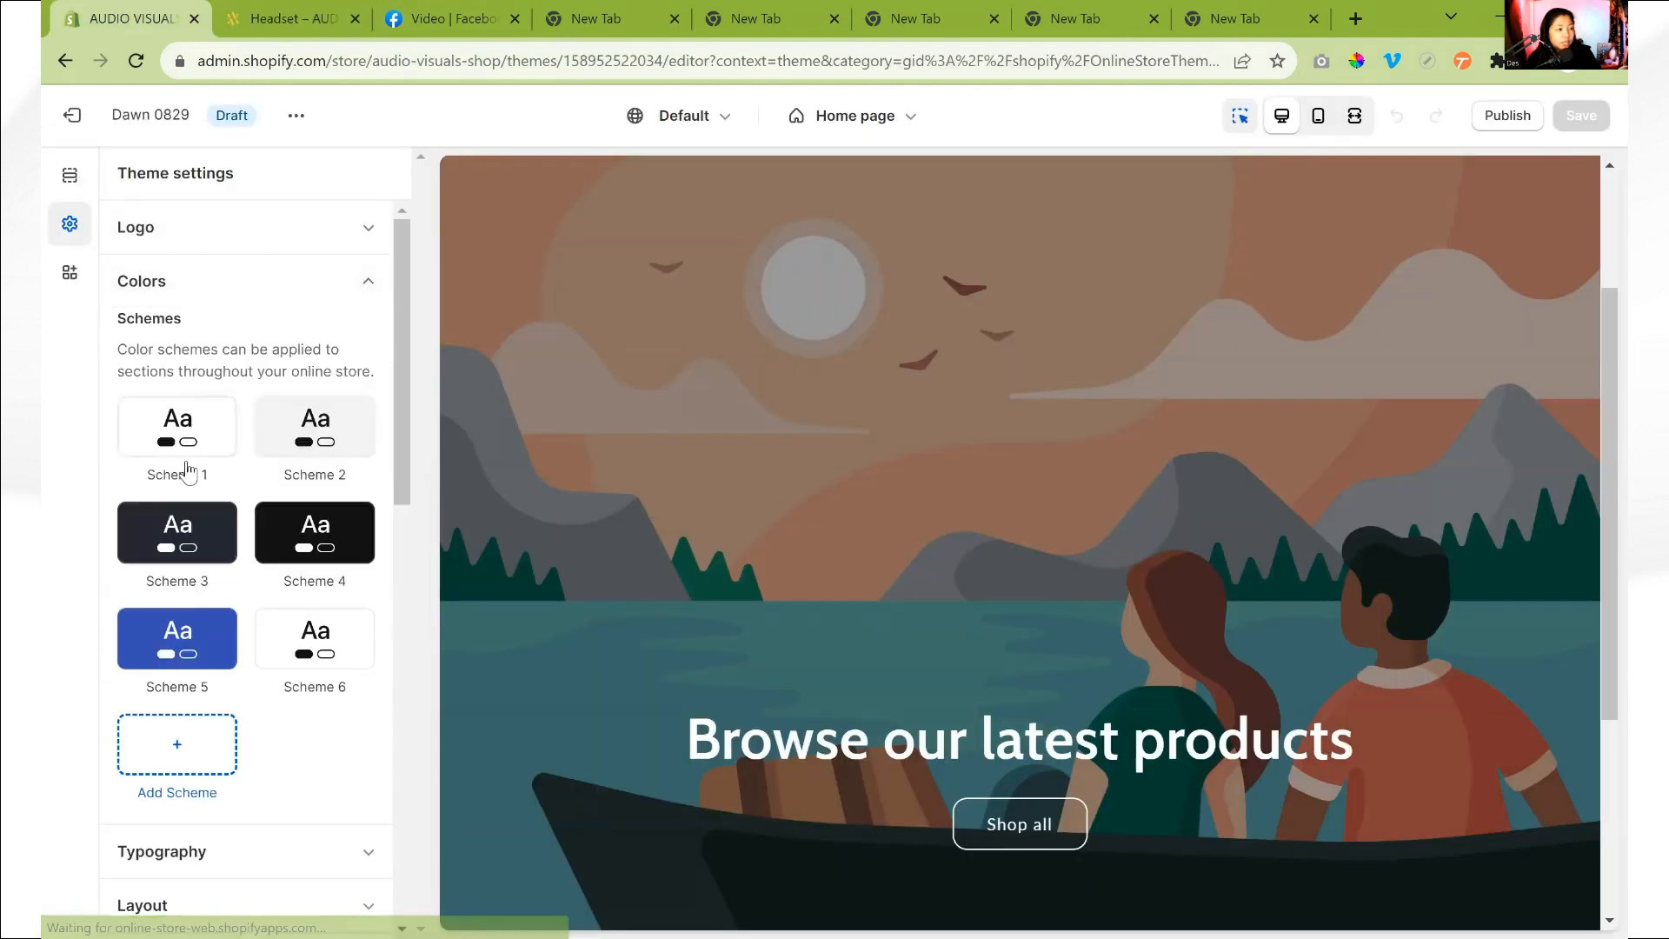
click(186, 430)
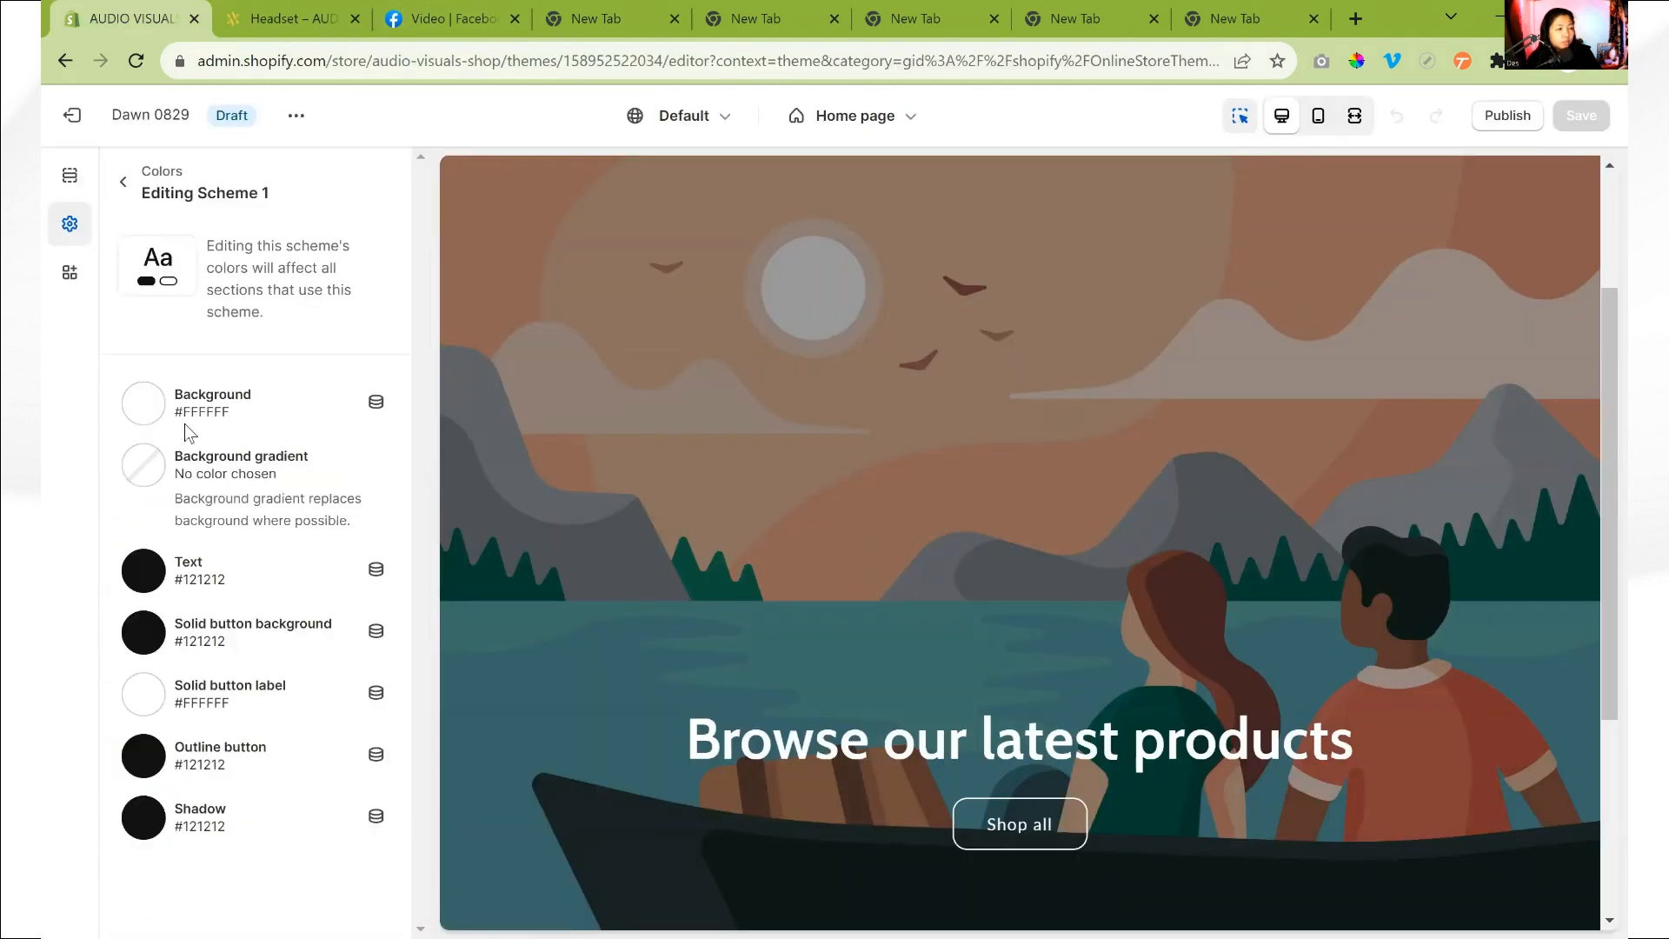
click(144, 405)
double_click(265, 645)
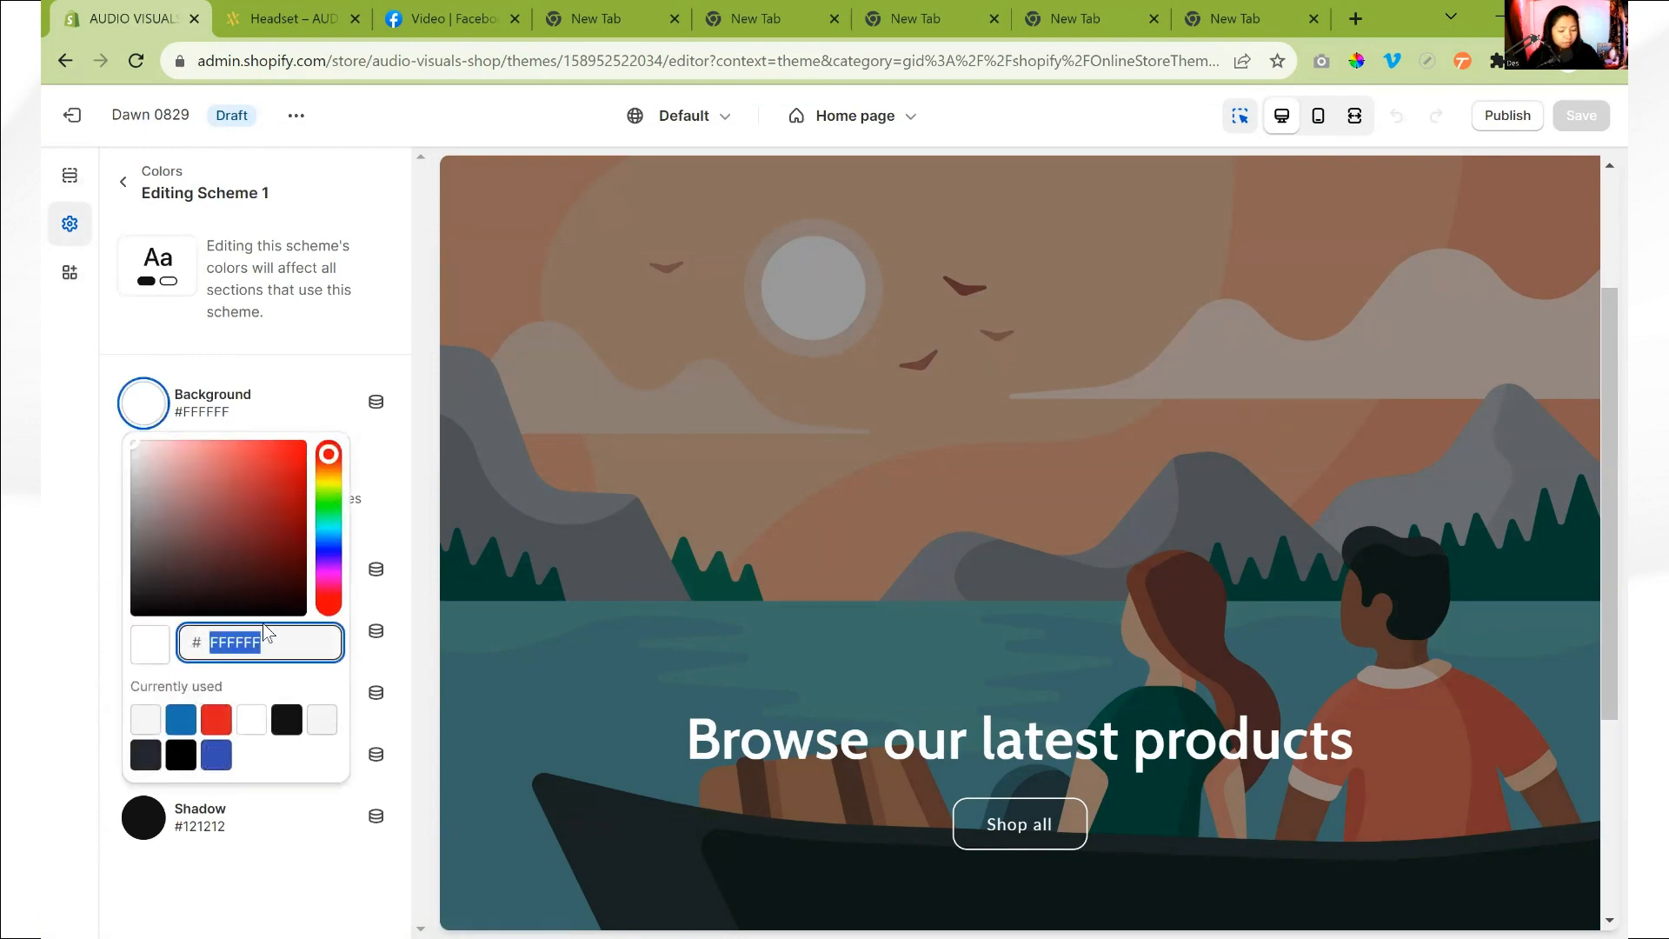
text(f5f5f5)
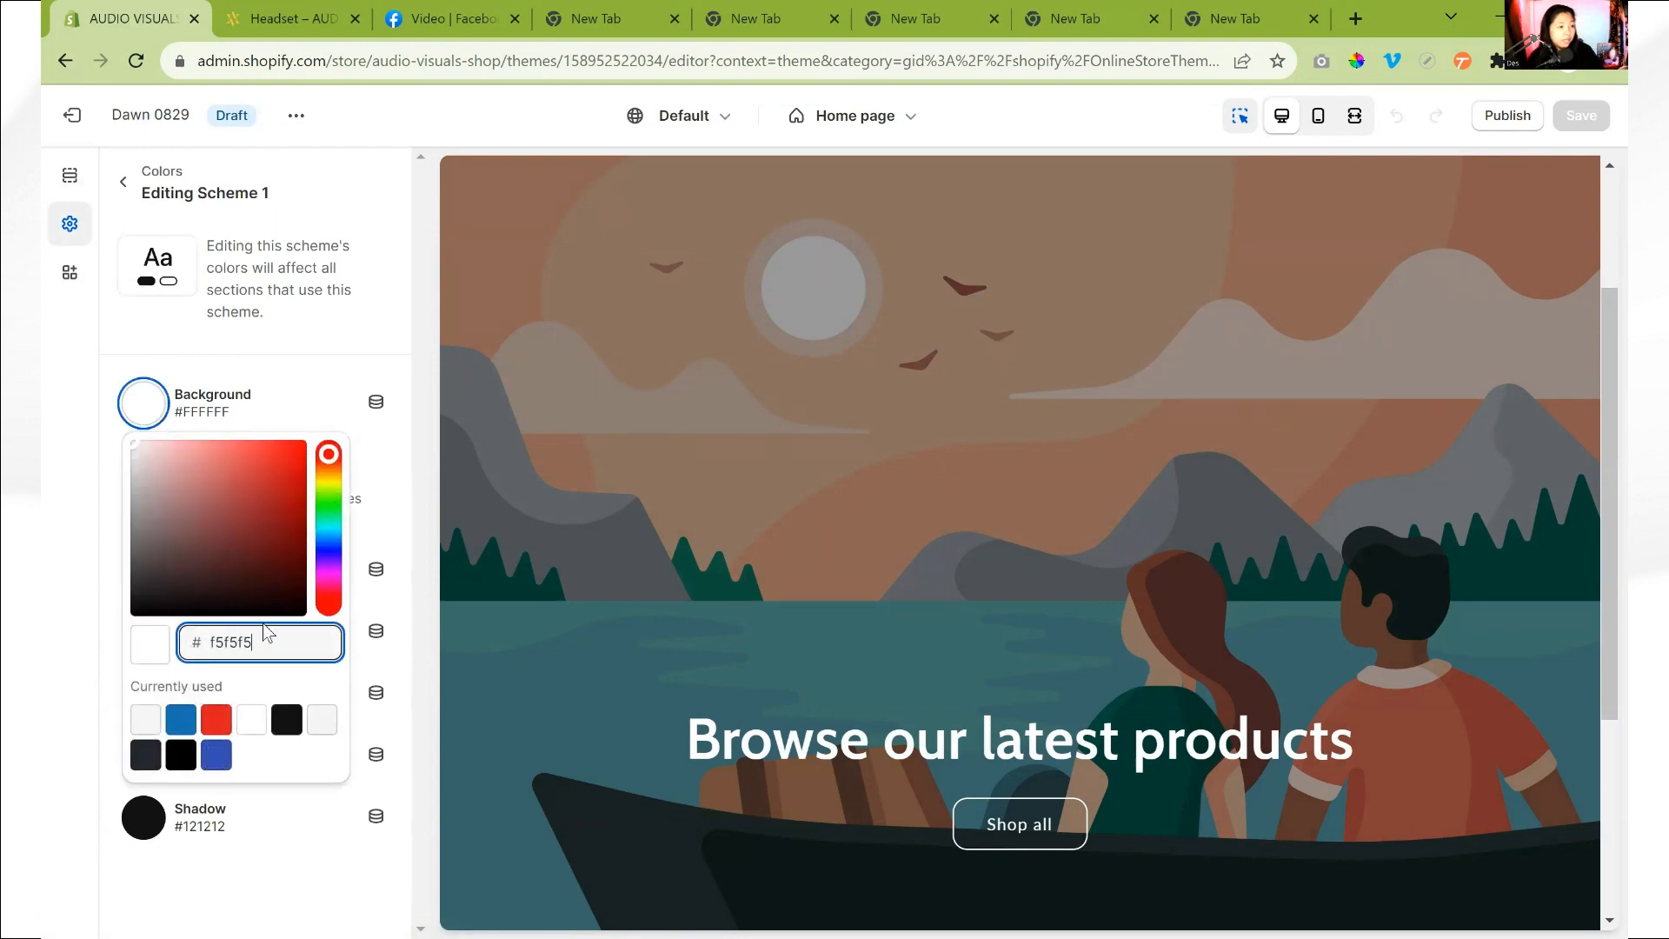
key(Return)
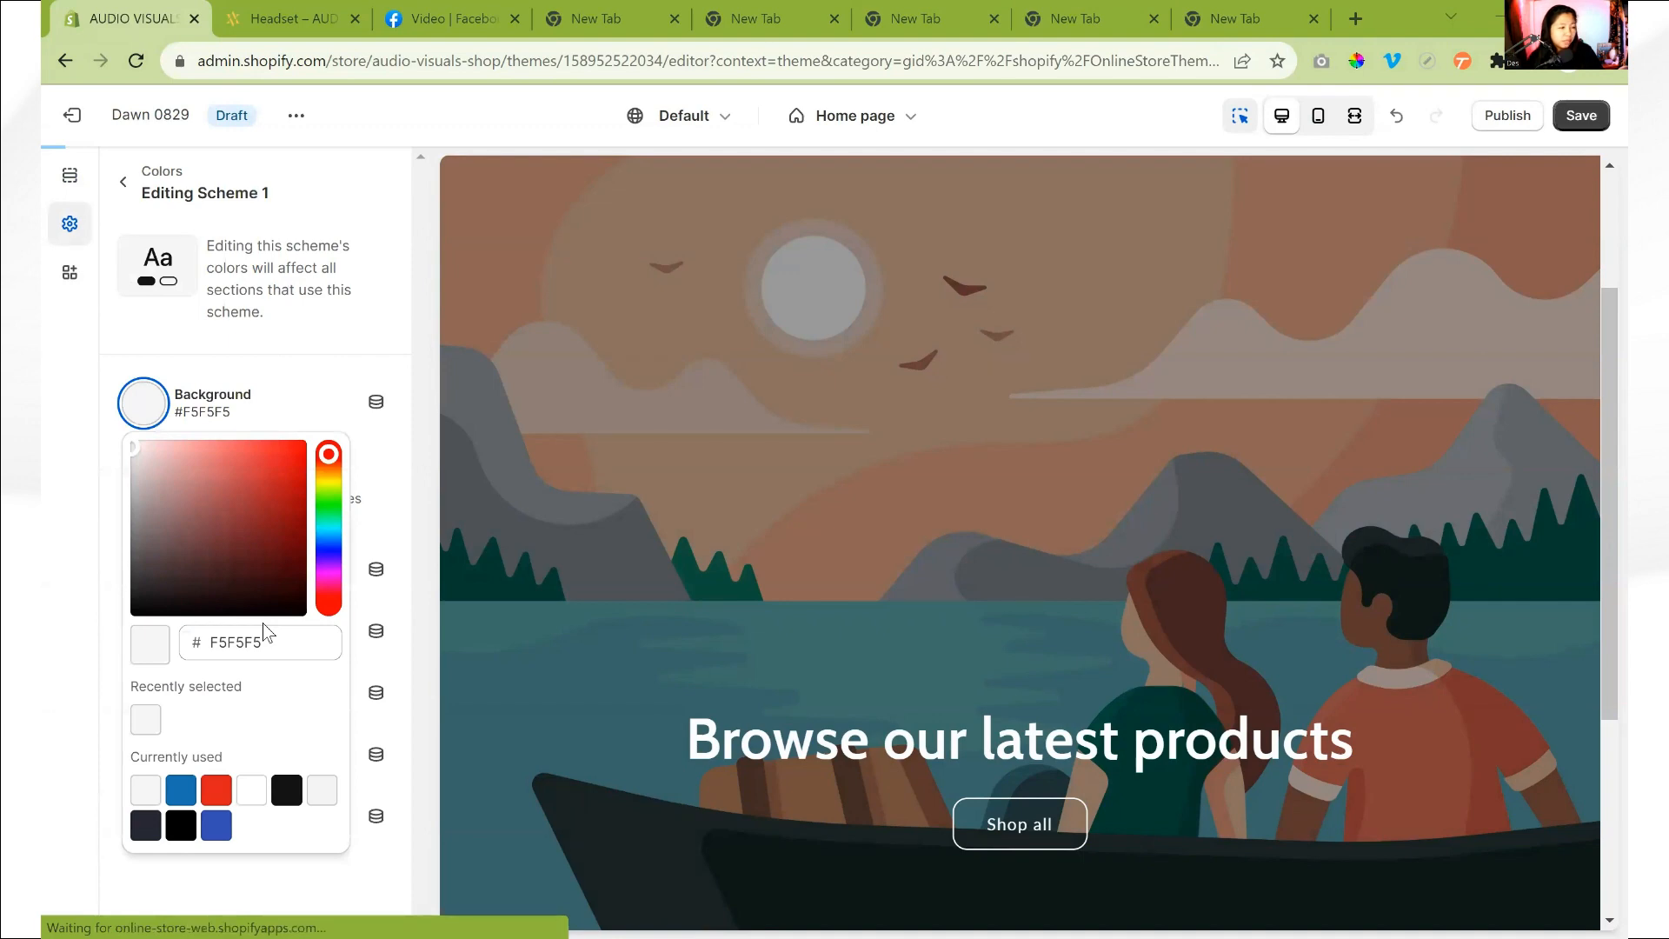
- Set the text color of Scheme 1 to 1B1B1B, leaving its background gradient without a color
click(262, 637)
click(259, 713)
click(394, 456)
click(143, 466)
click(143, 576)
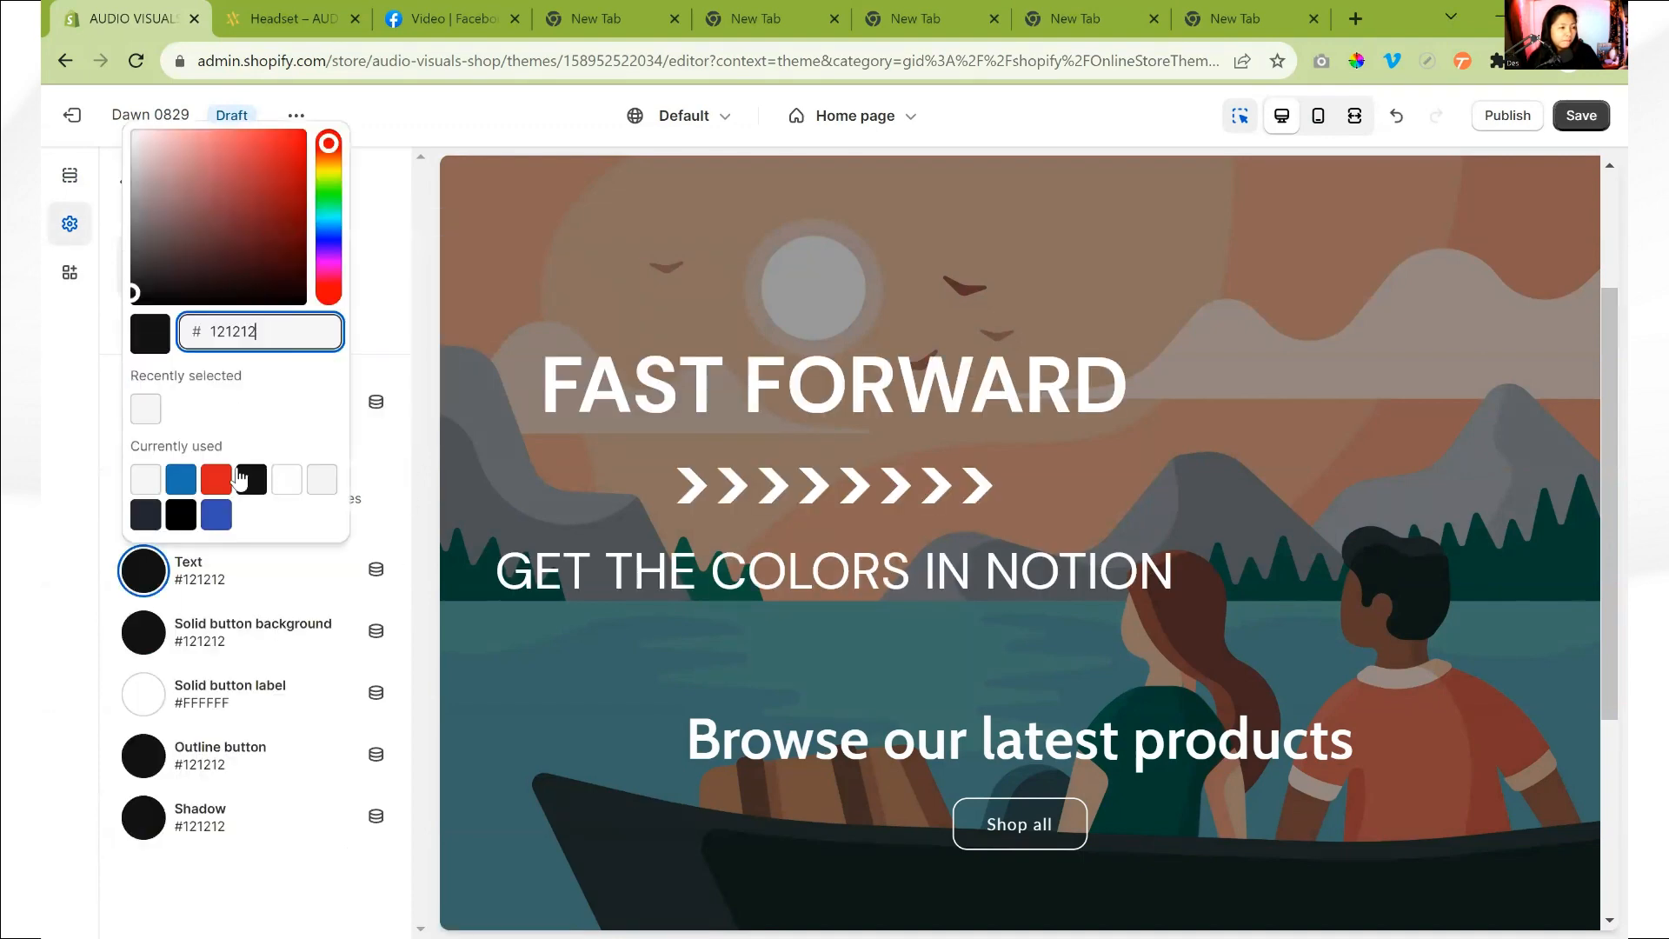
key(ctrl+a)
text(1b1b1b)
key(Return)
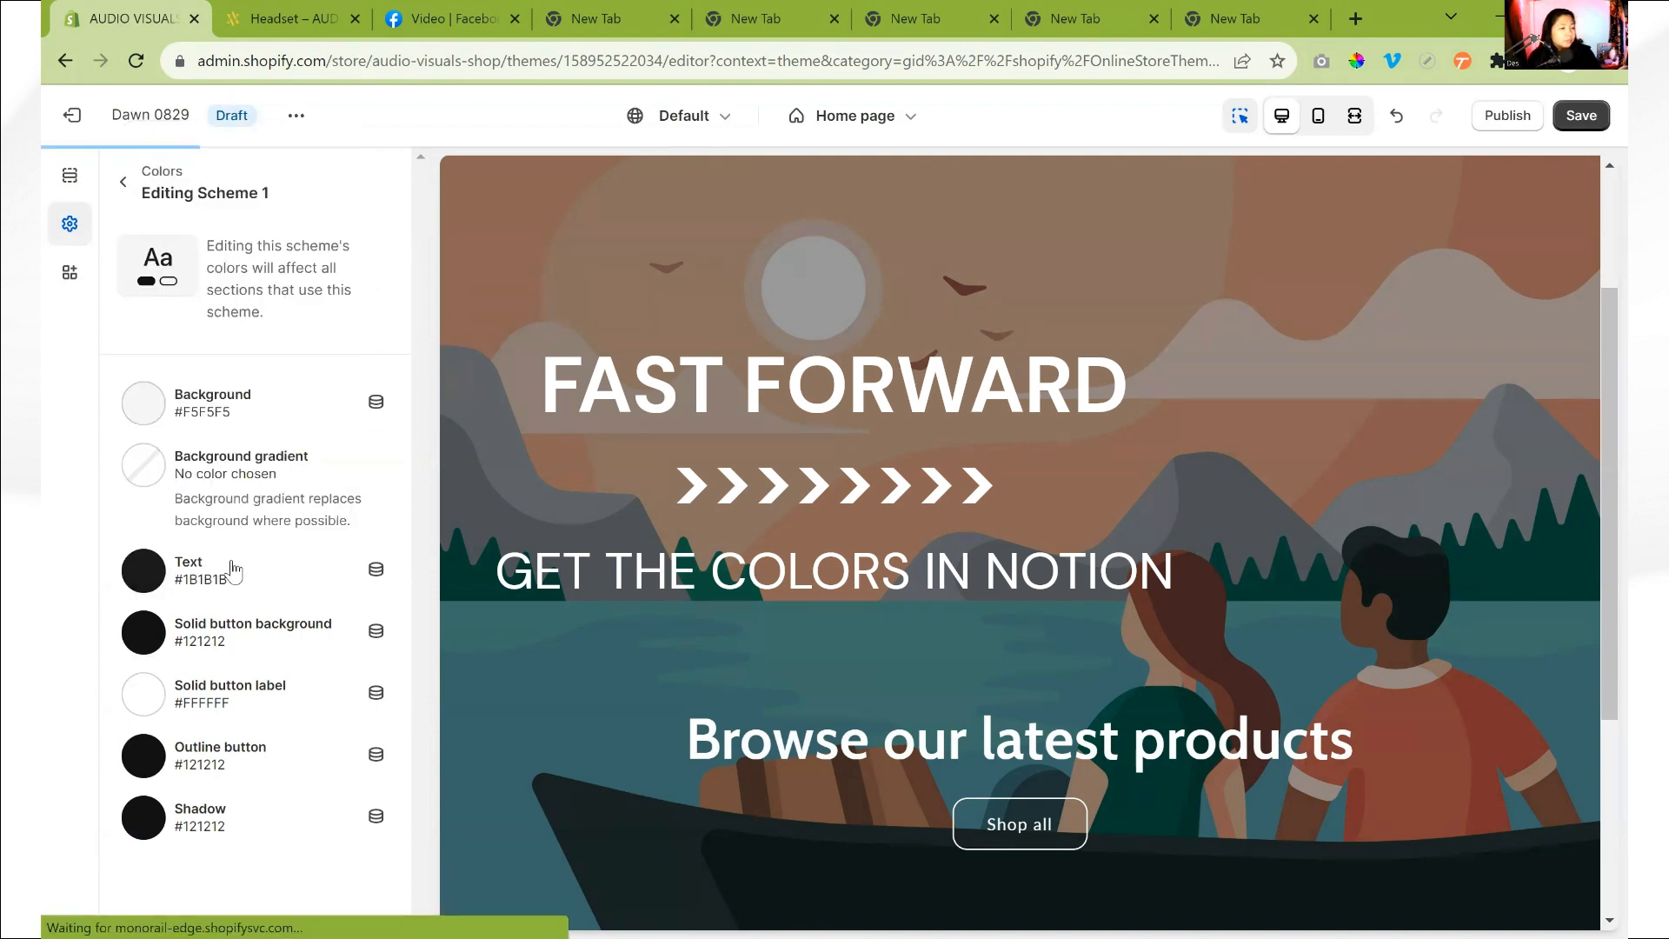
- Set Scheme 1's solid button background to FFCC4A and its solid button label to F5F5F5
click(300, 639)
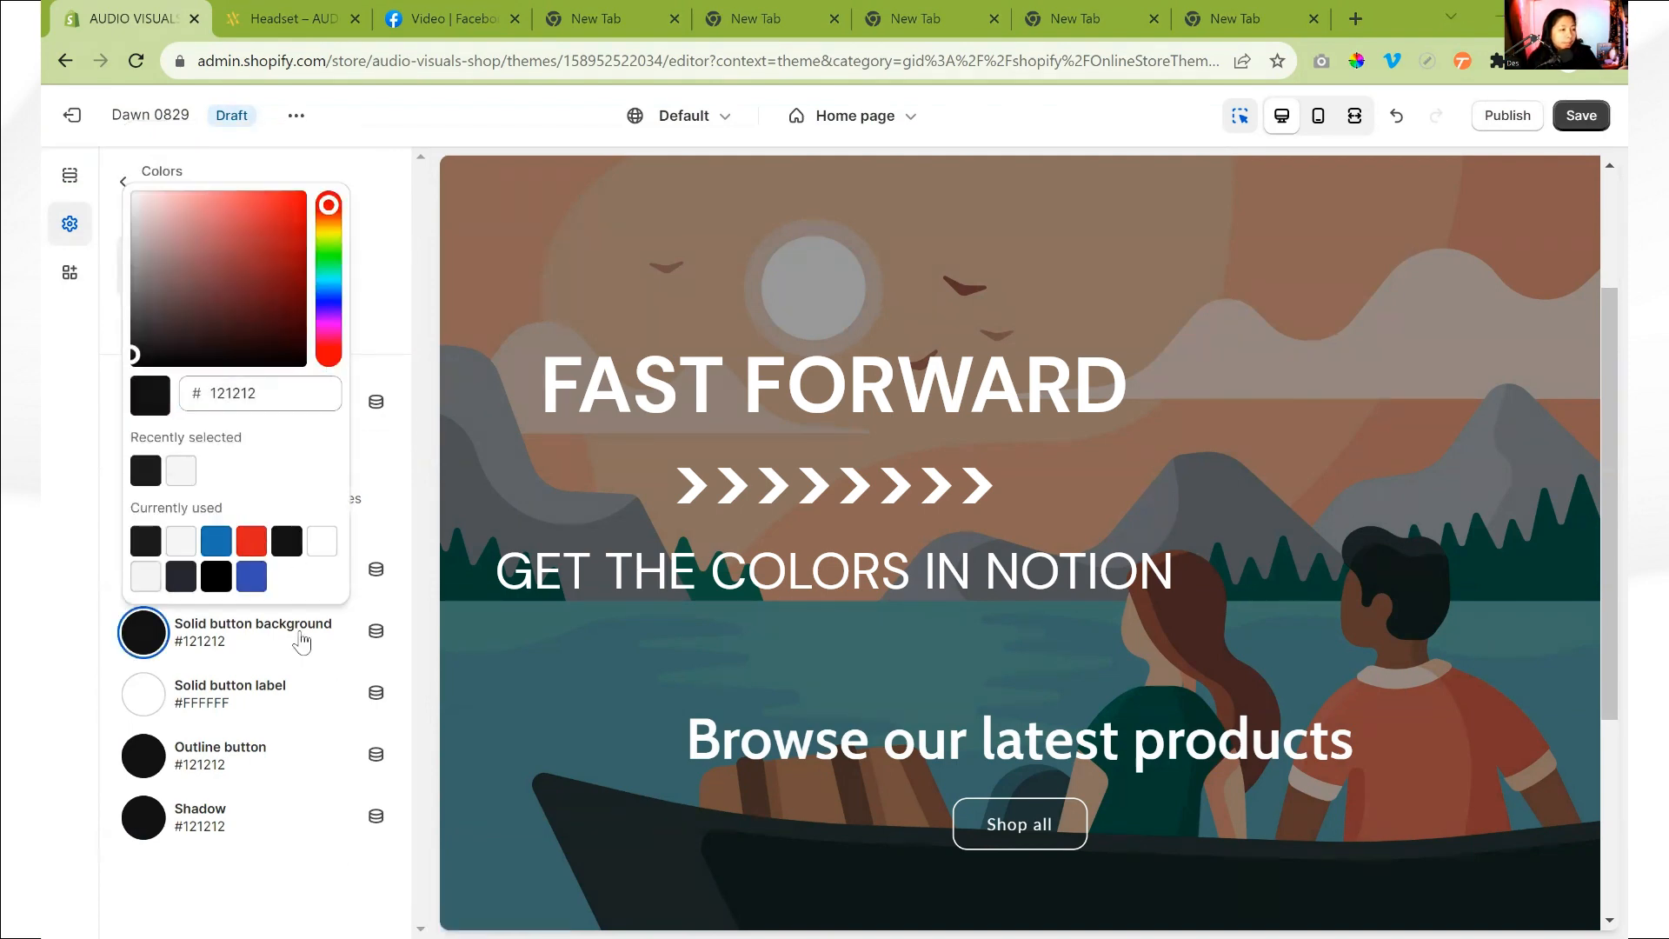
double_click(250, 397)
text(ffcc4a)
click(300, 454)
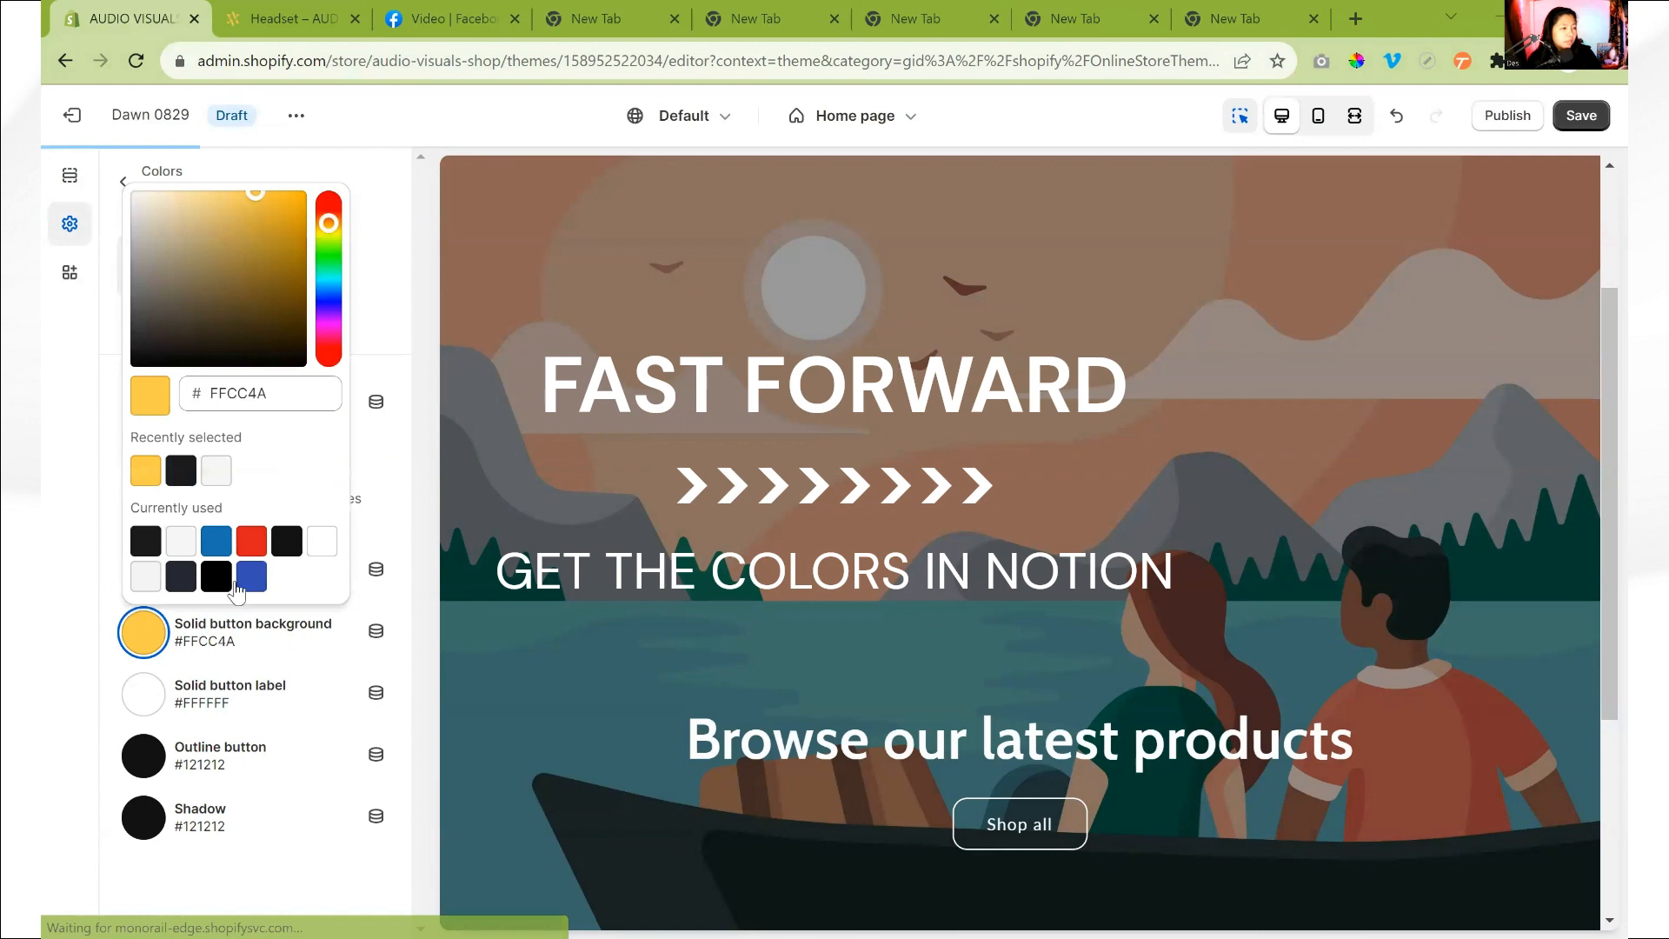
click(231, 688)
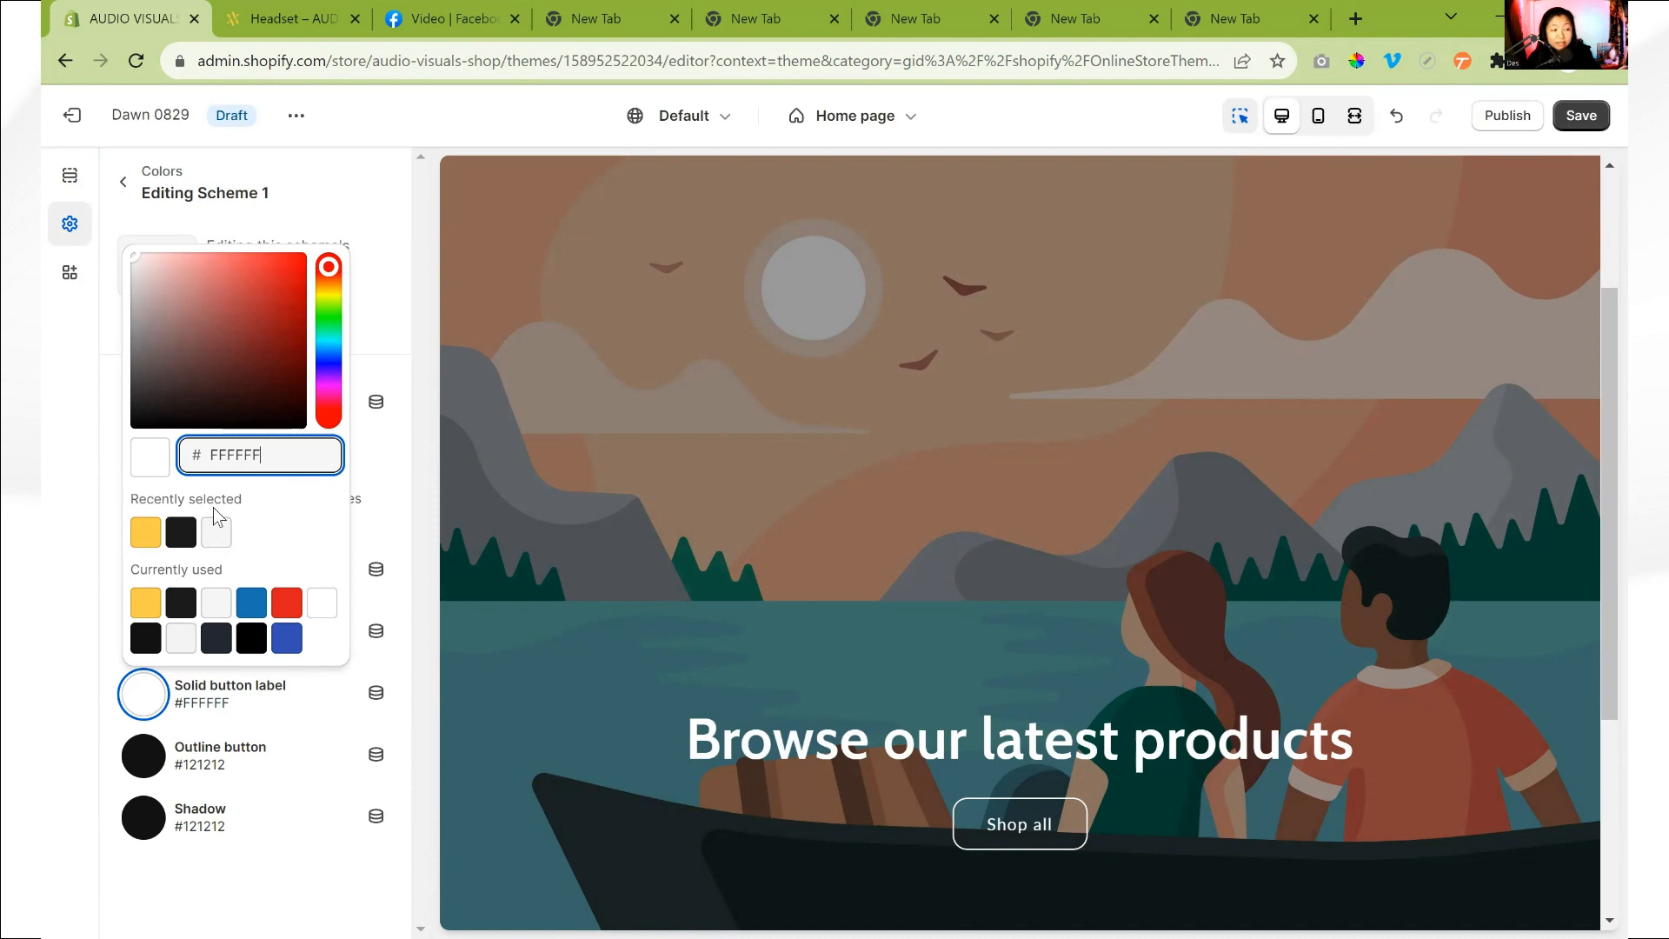
click(217, 532)
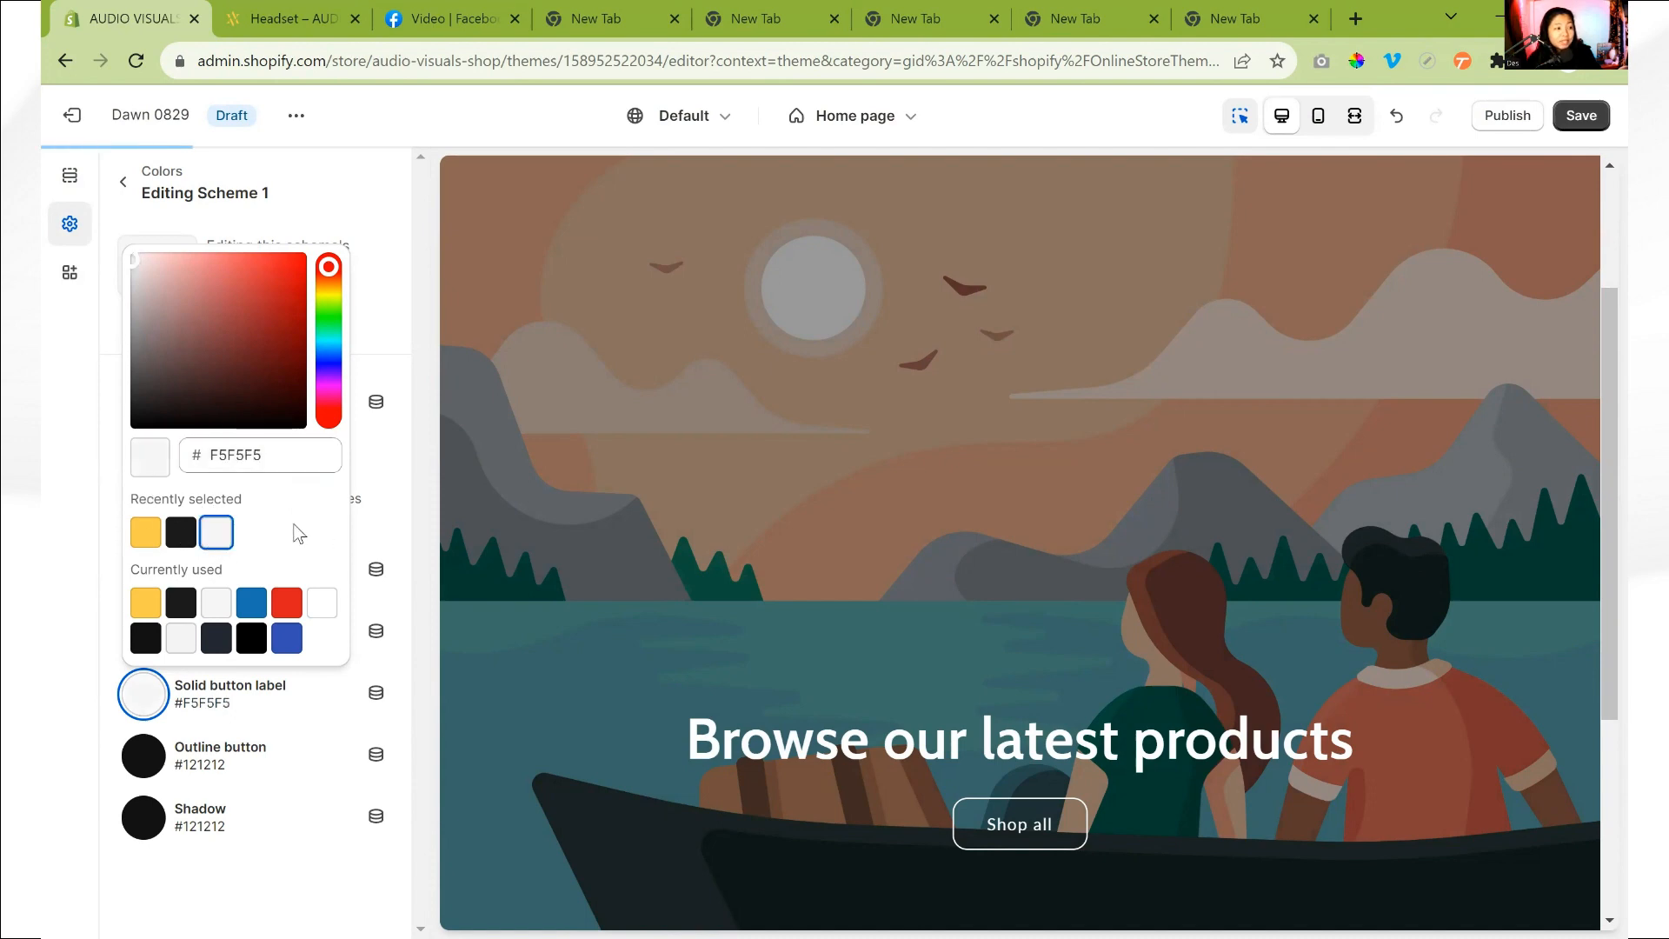
click(79, 582)
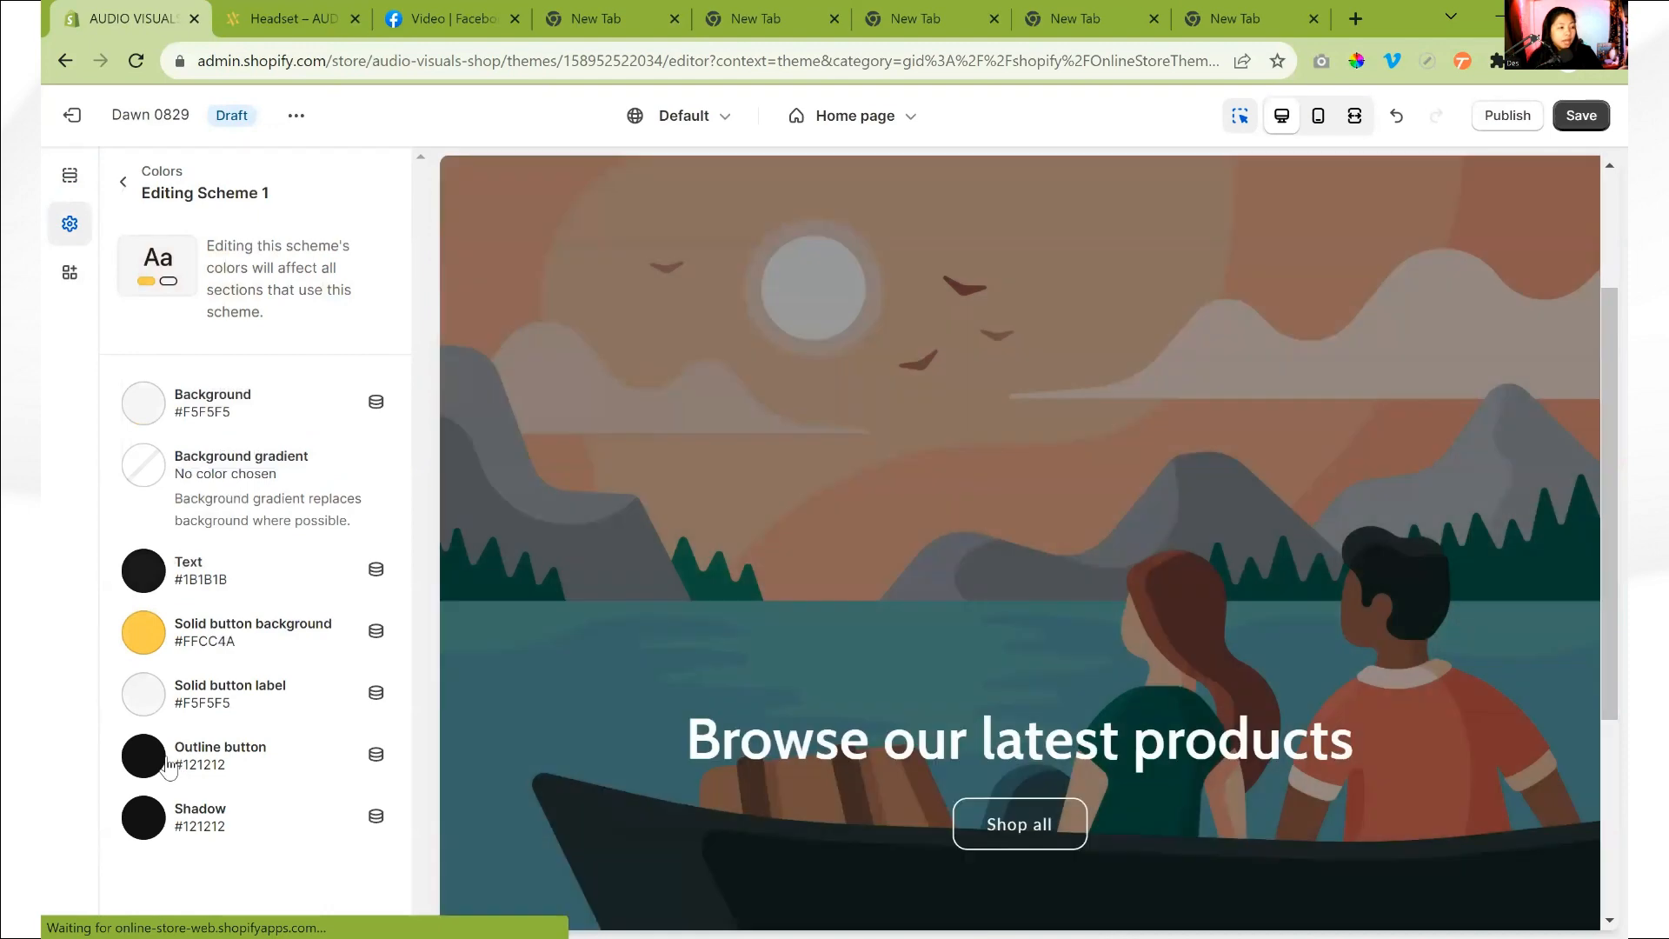
- Set both the outline button and shadow colors of Scheme 1 to 1B1B1B
click(165, 762)
click(180, 587)
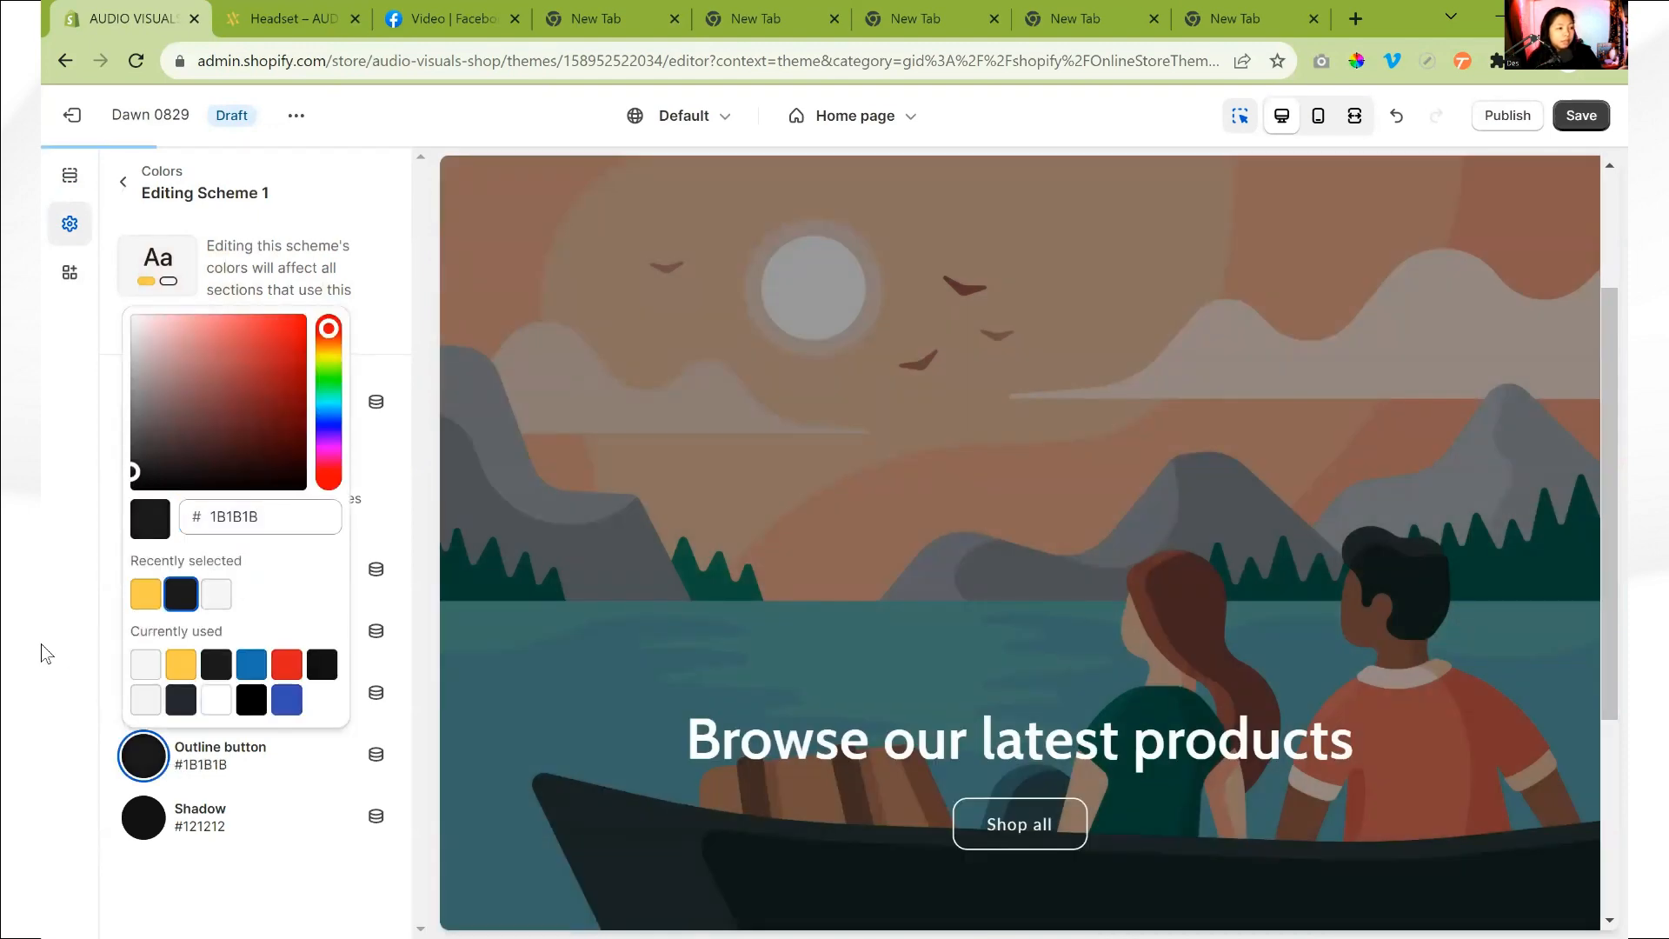
click(41, 648)
click(143, 817)
click(180, 656)
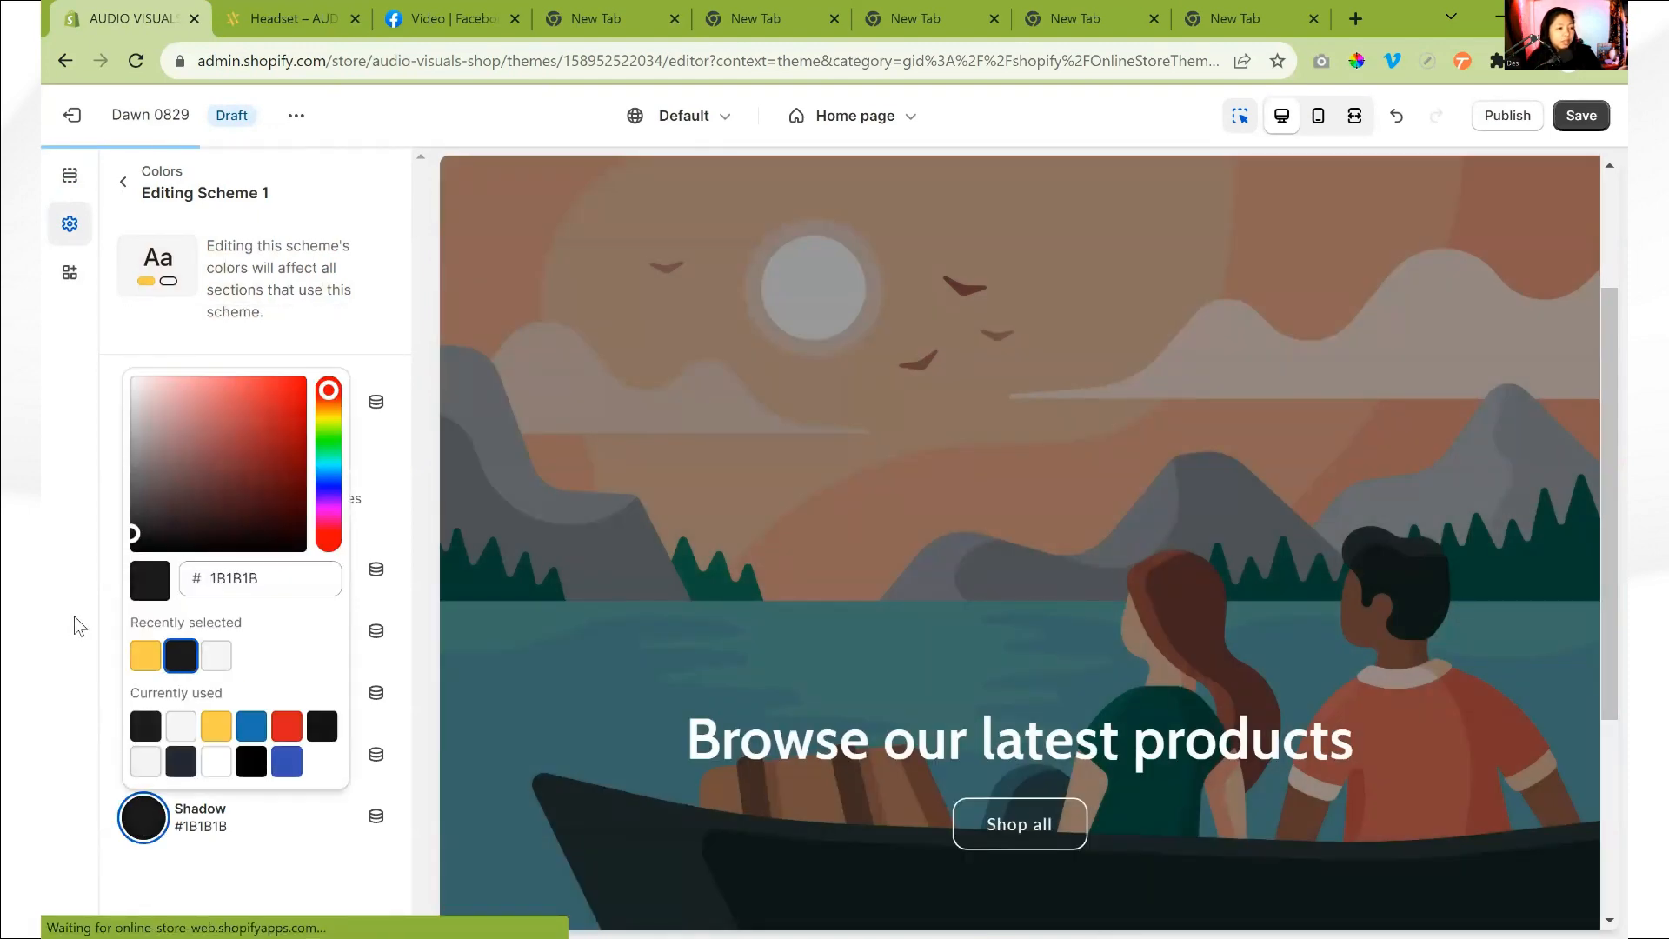
click(75, 622)
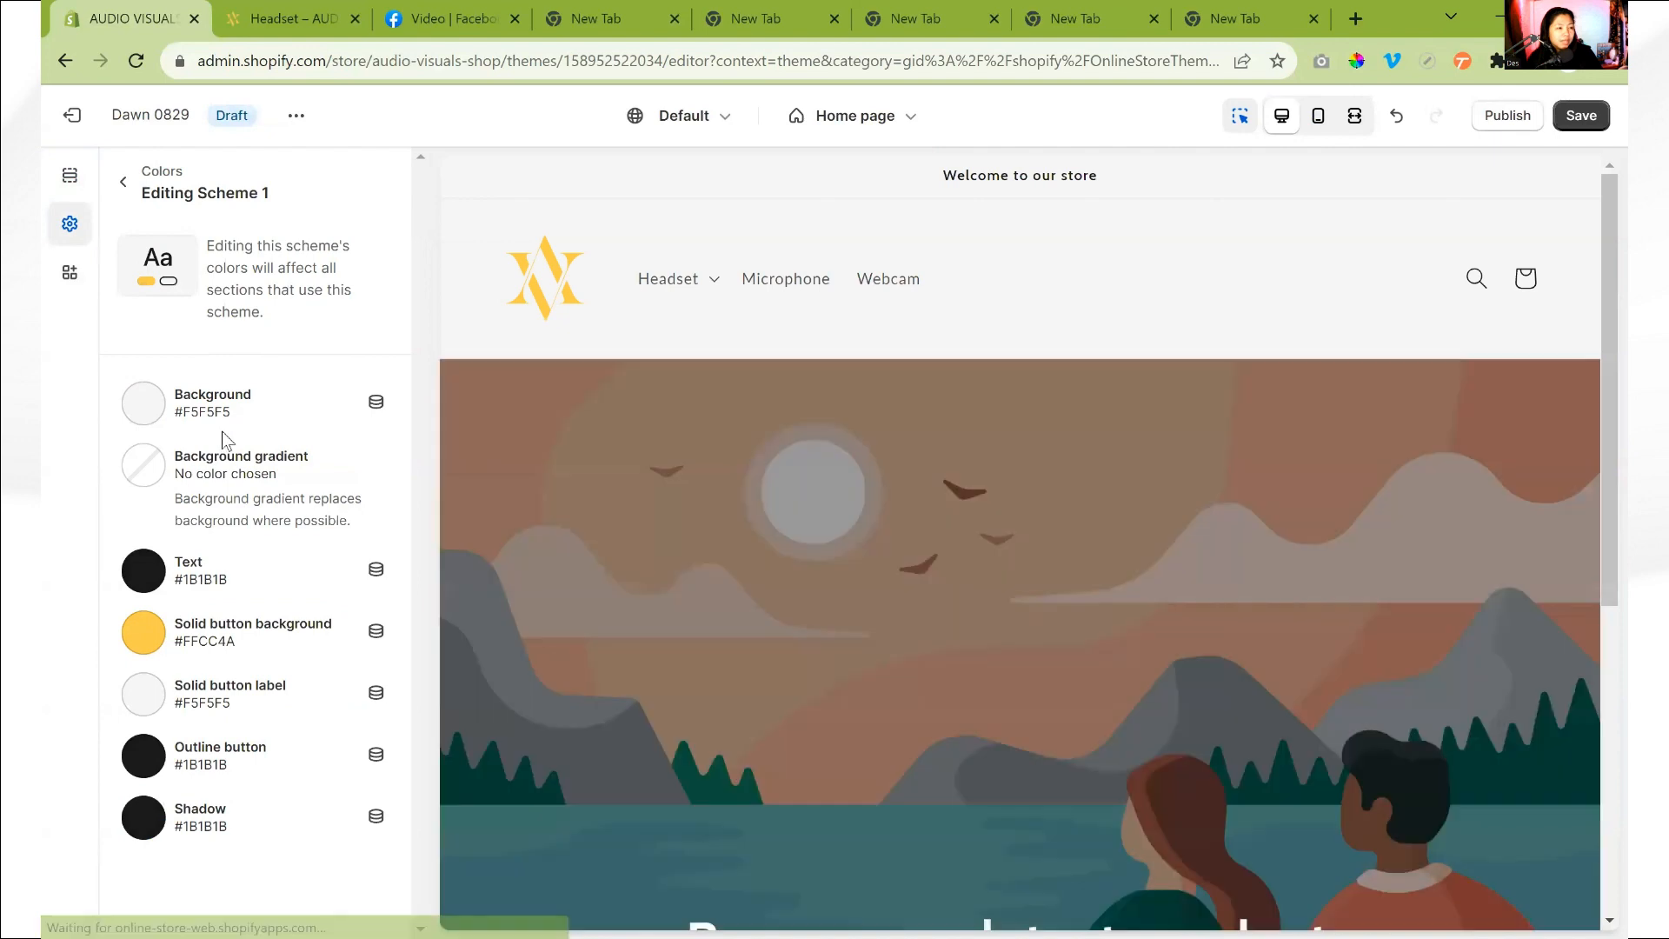
- Leave the color scheme editing, collapse the color settings and look through the list of theme settings categories
click(123, 183)
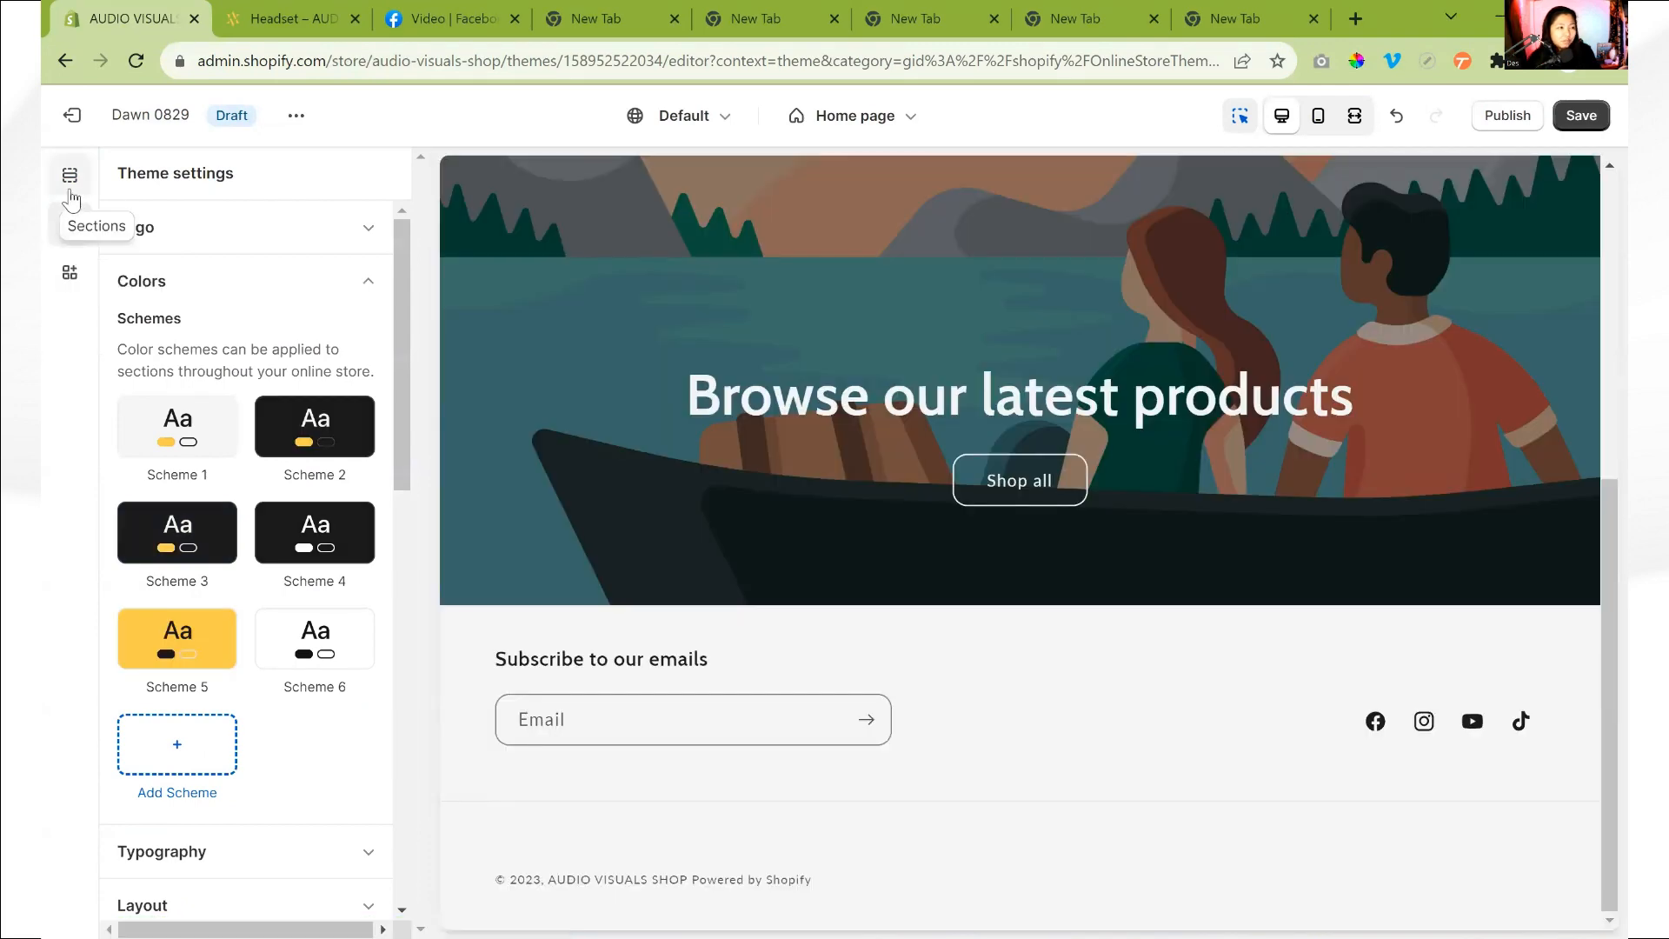
click(296, 288)
scroll(296, 301, down, 3)
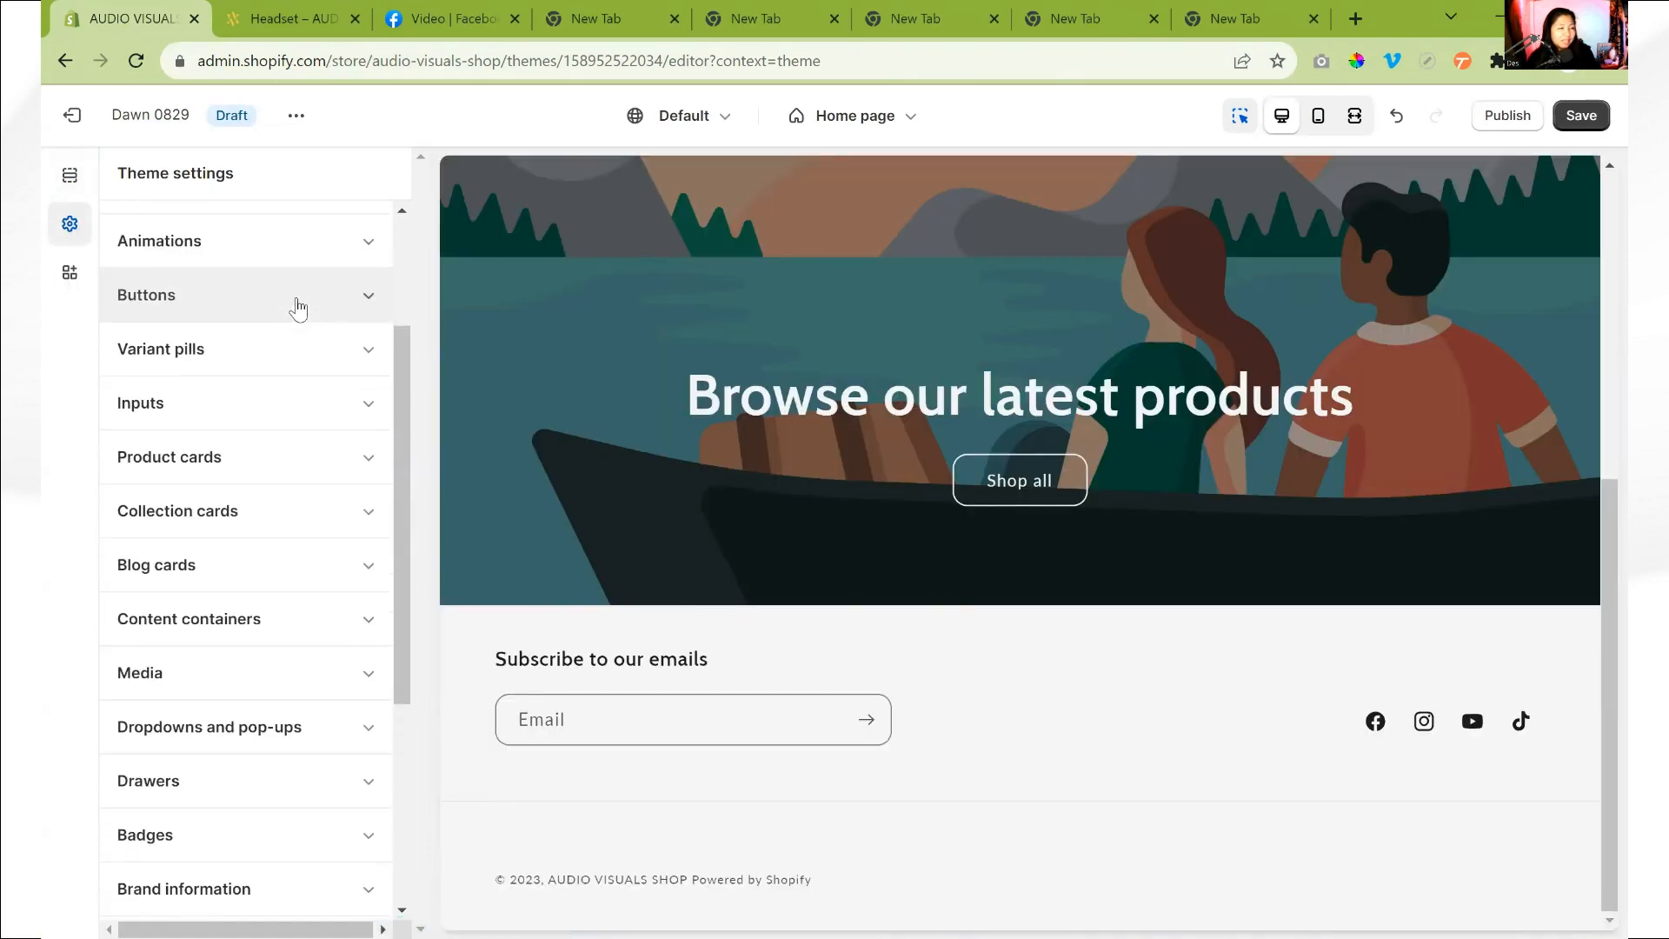
scroll(296, 304, up, 3)
click(288, 344)
click(246, 335)
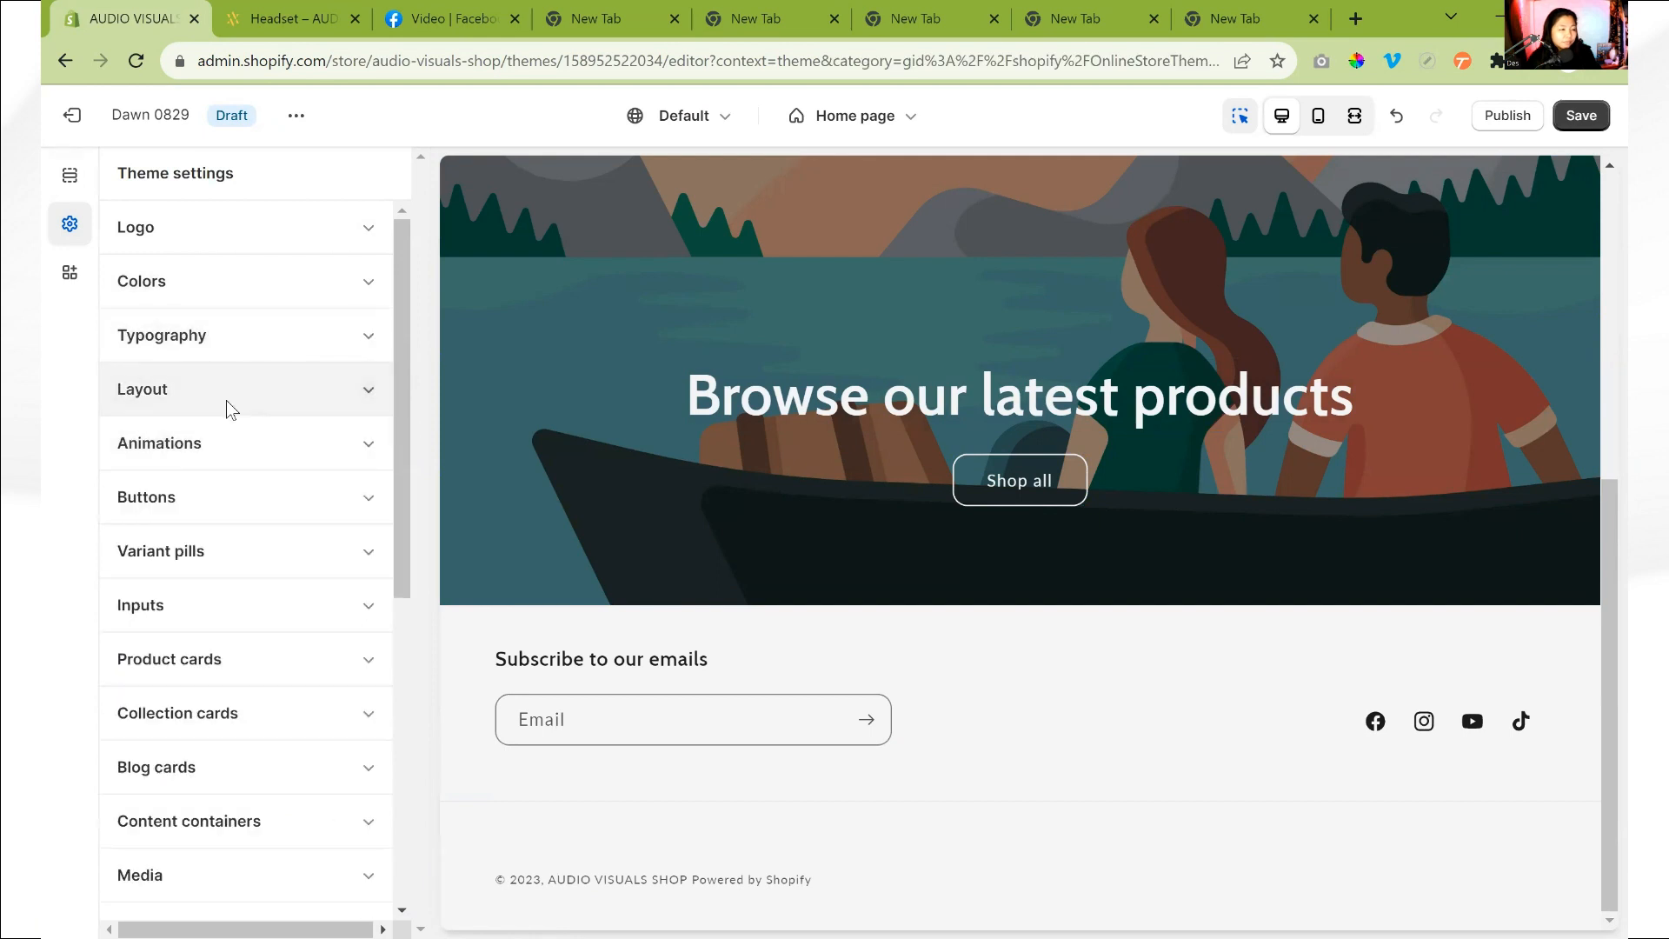
- Review the theme's layout settings for section spacing and the grid, leaving them as they are
click(231, 392)
scroll(232, 391, down, 4)
scroll(232, 396, up, 4)
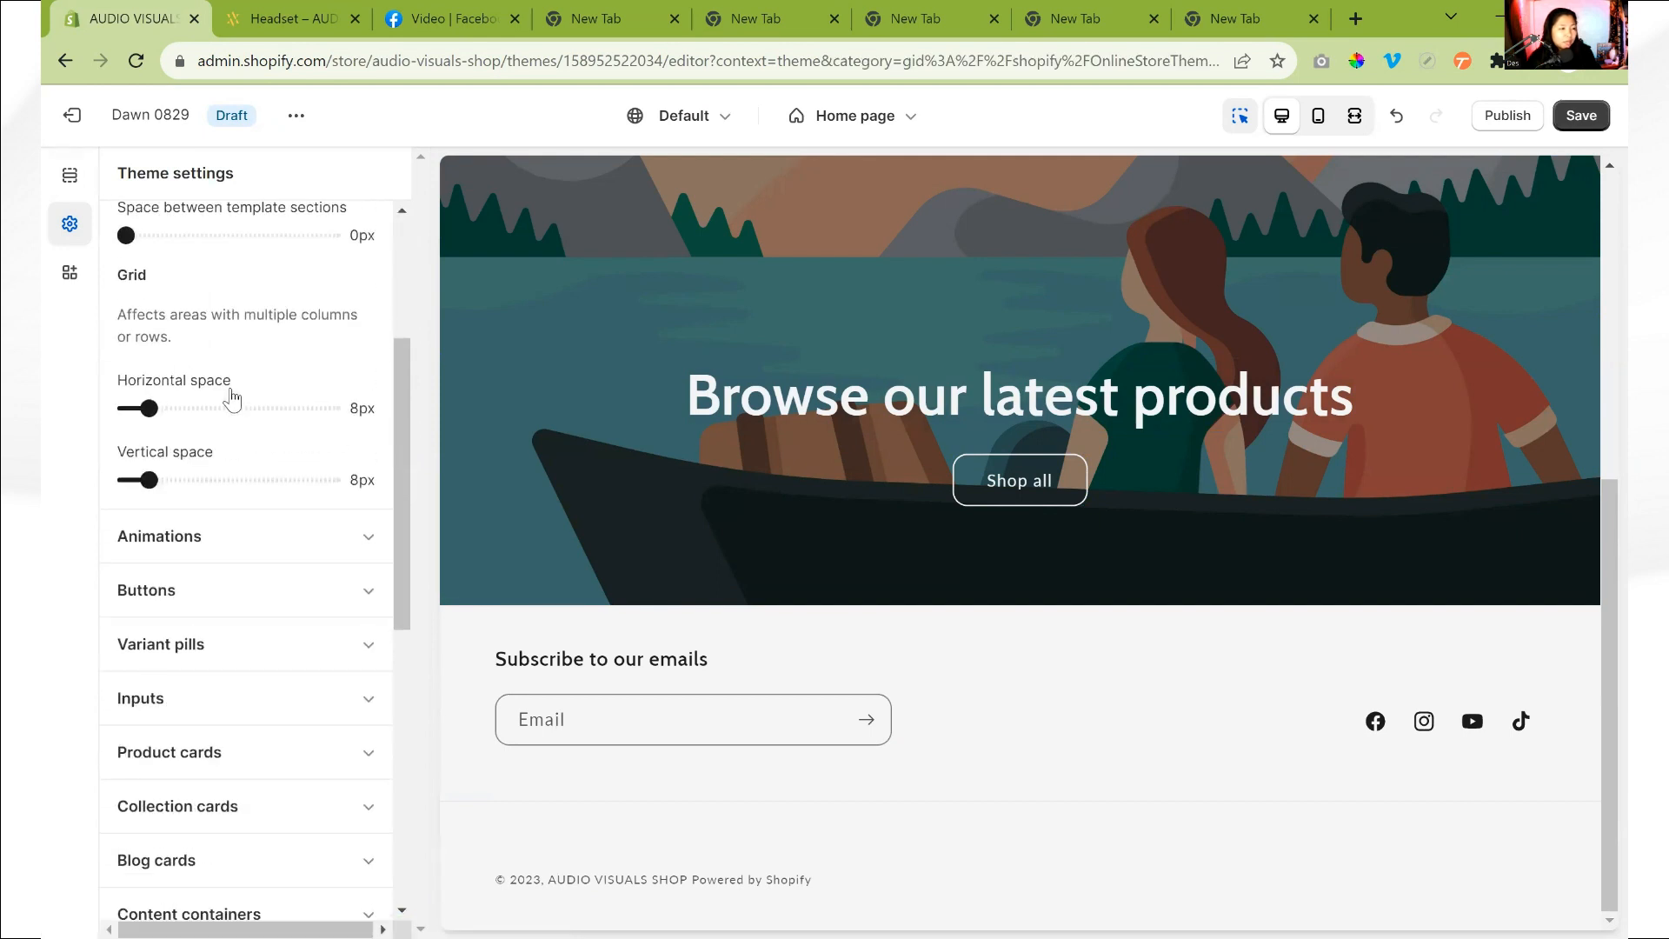
click(256, 393)
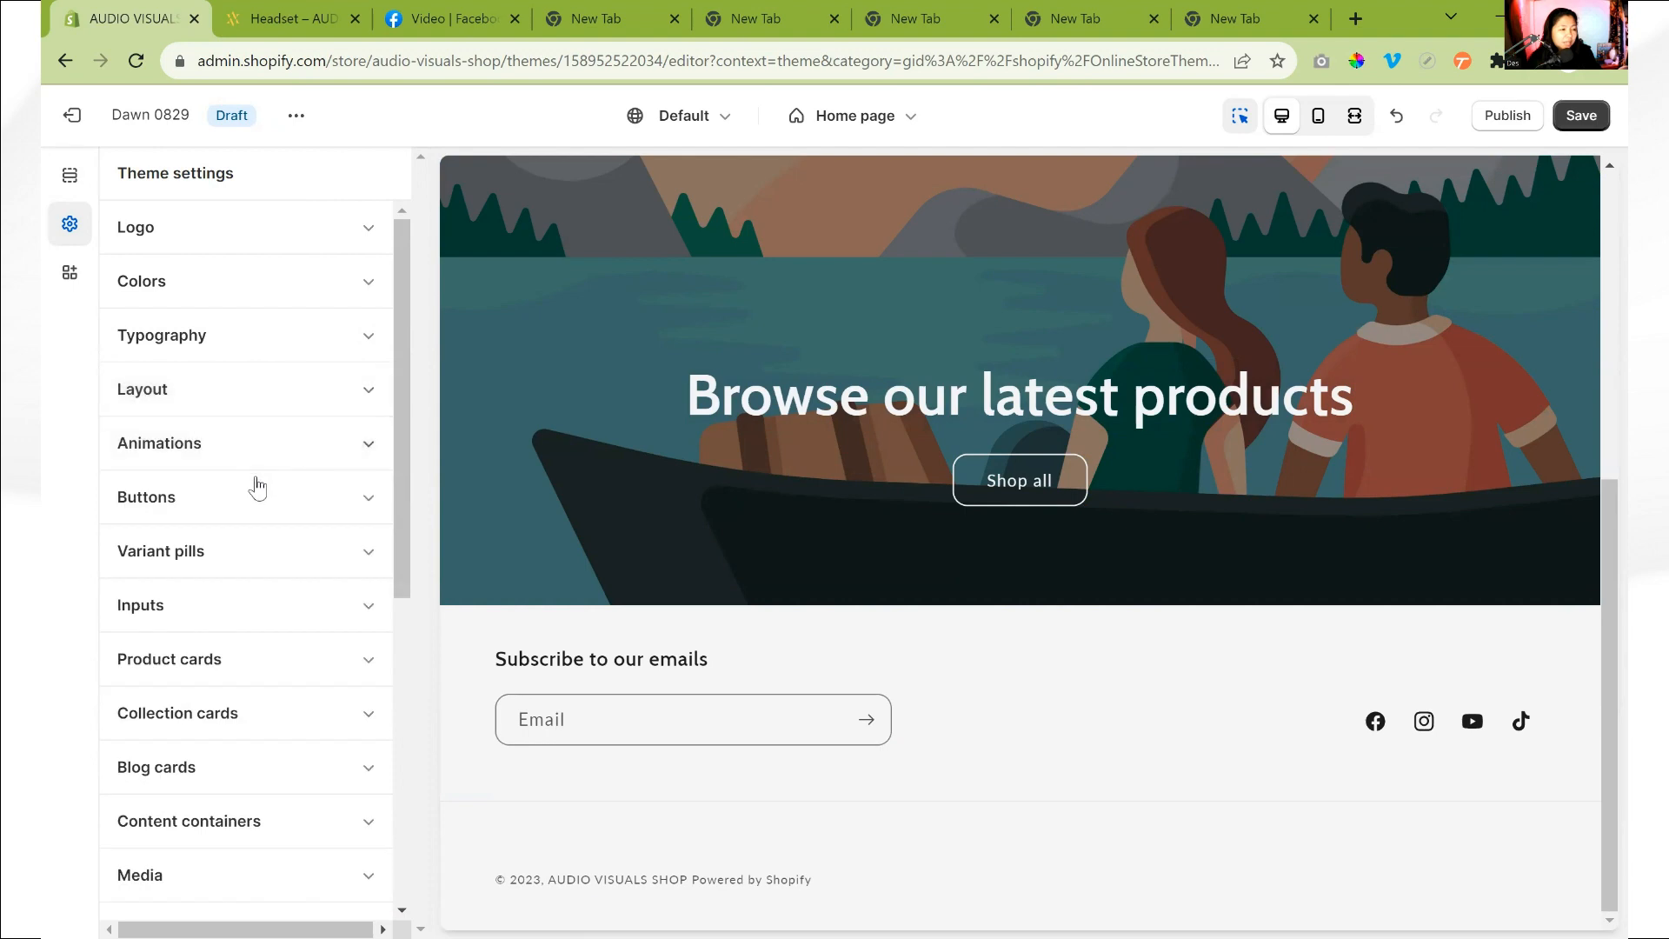
- Check the colors of the scheme used by the collection cards and change their color scheme to Scheme 1
scroll(234, 387, down, 3)
click(268, 397)
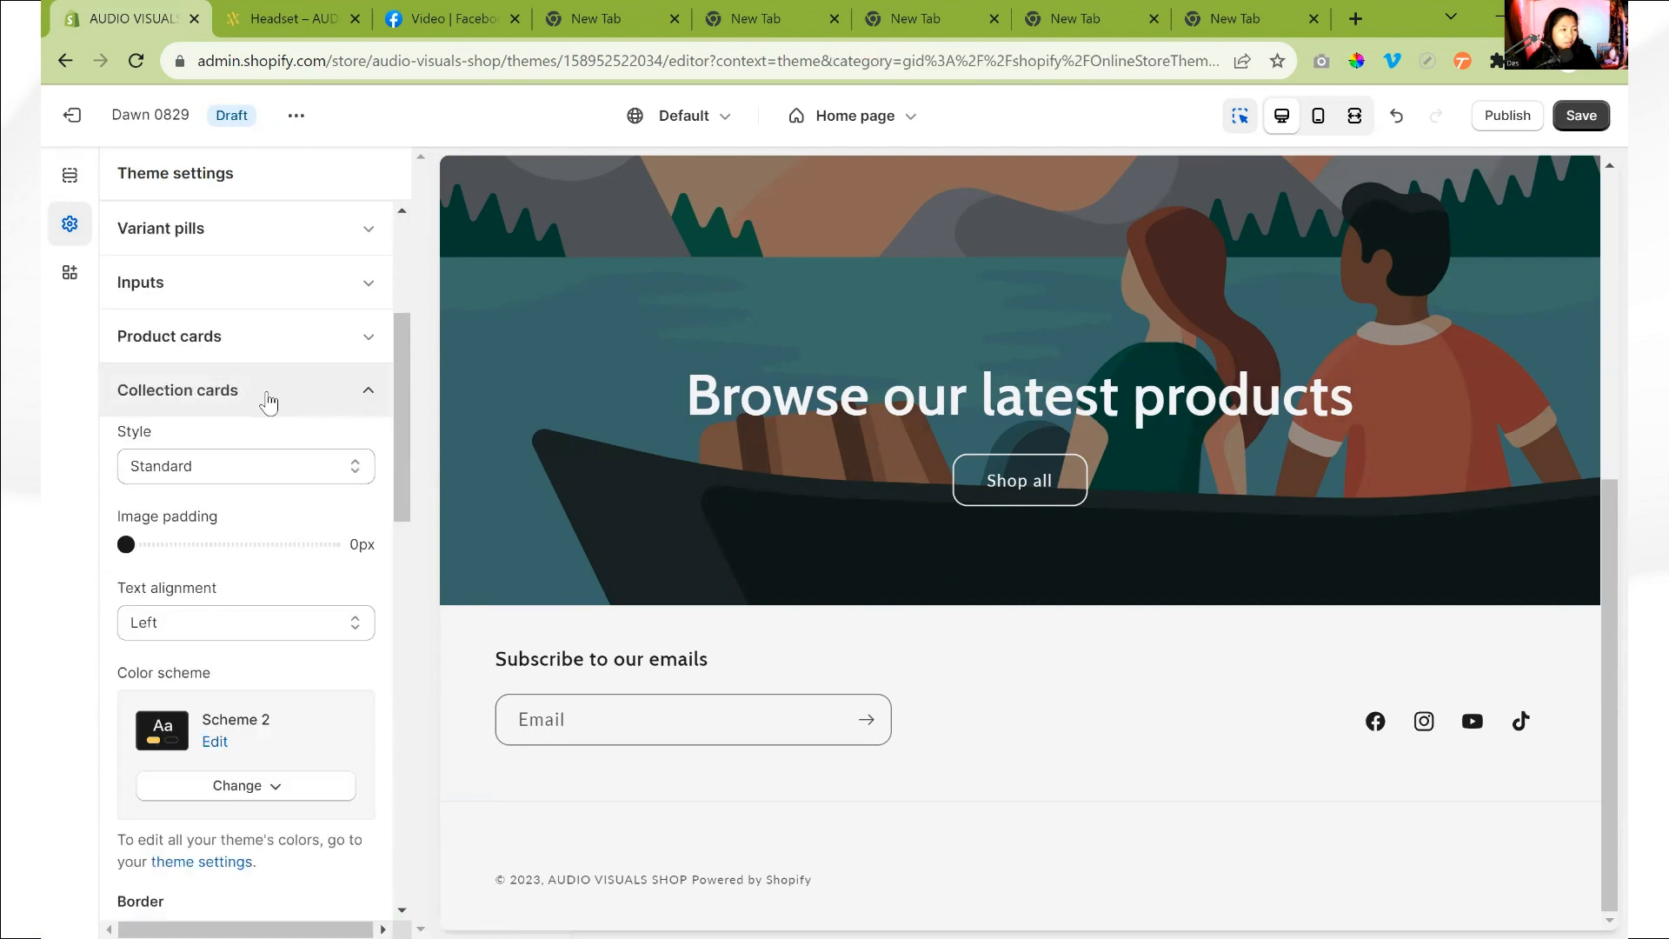
click(221, 744)
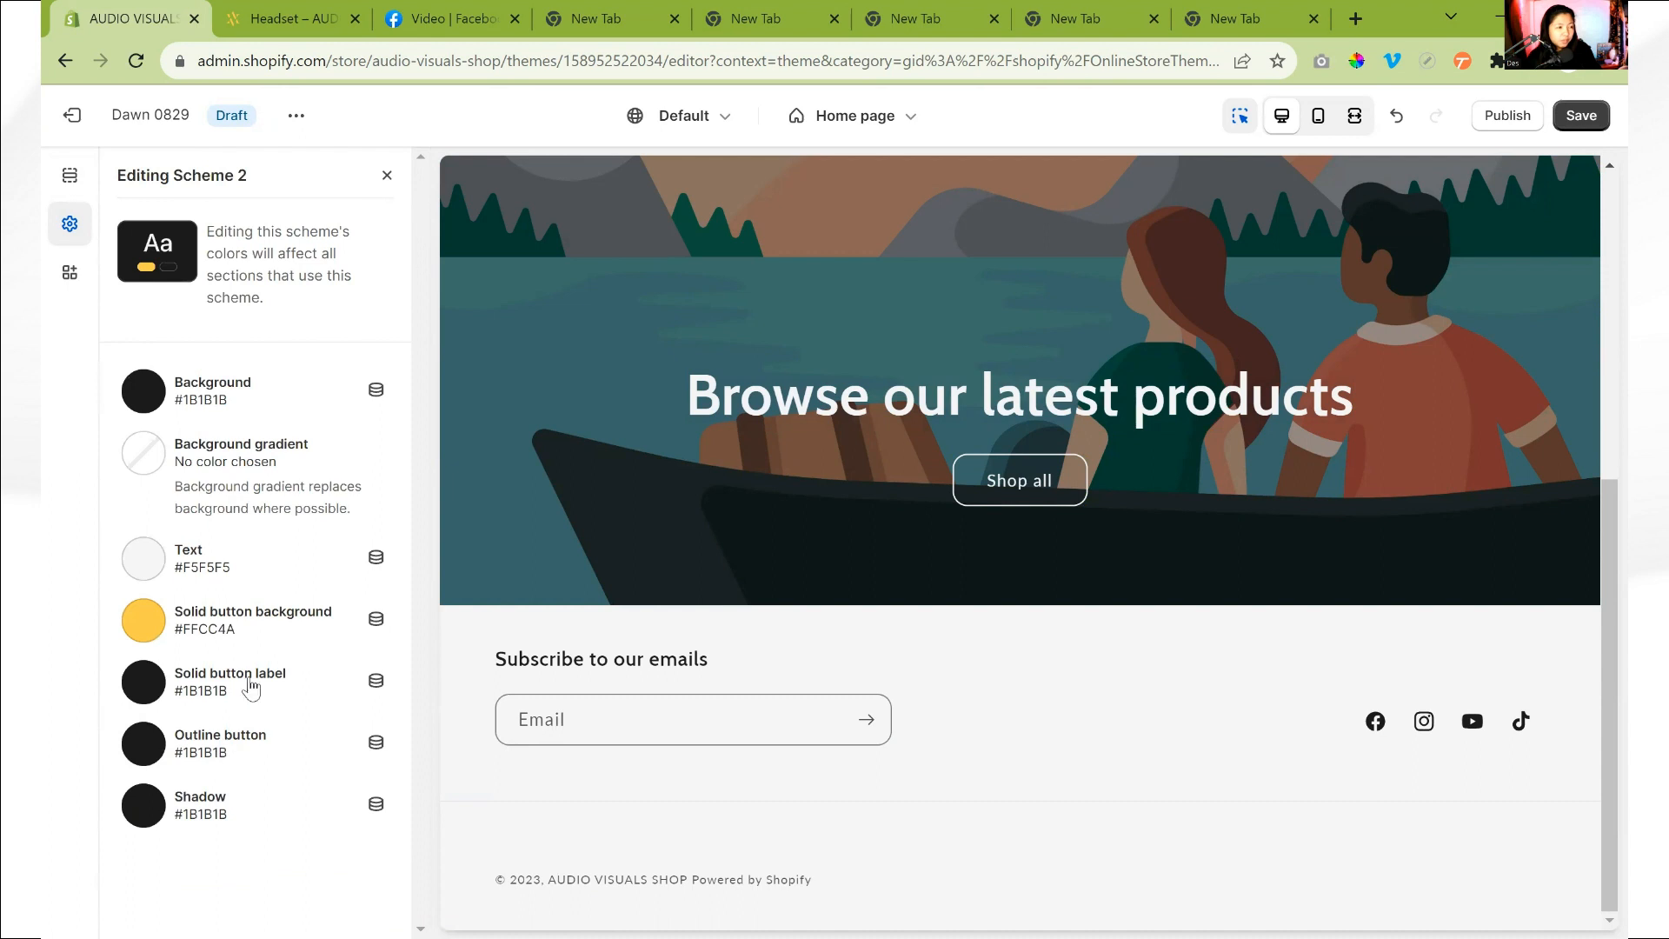
click(386, 176)
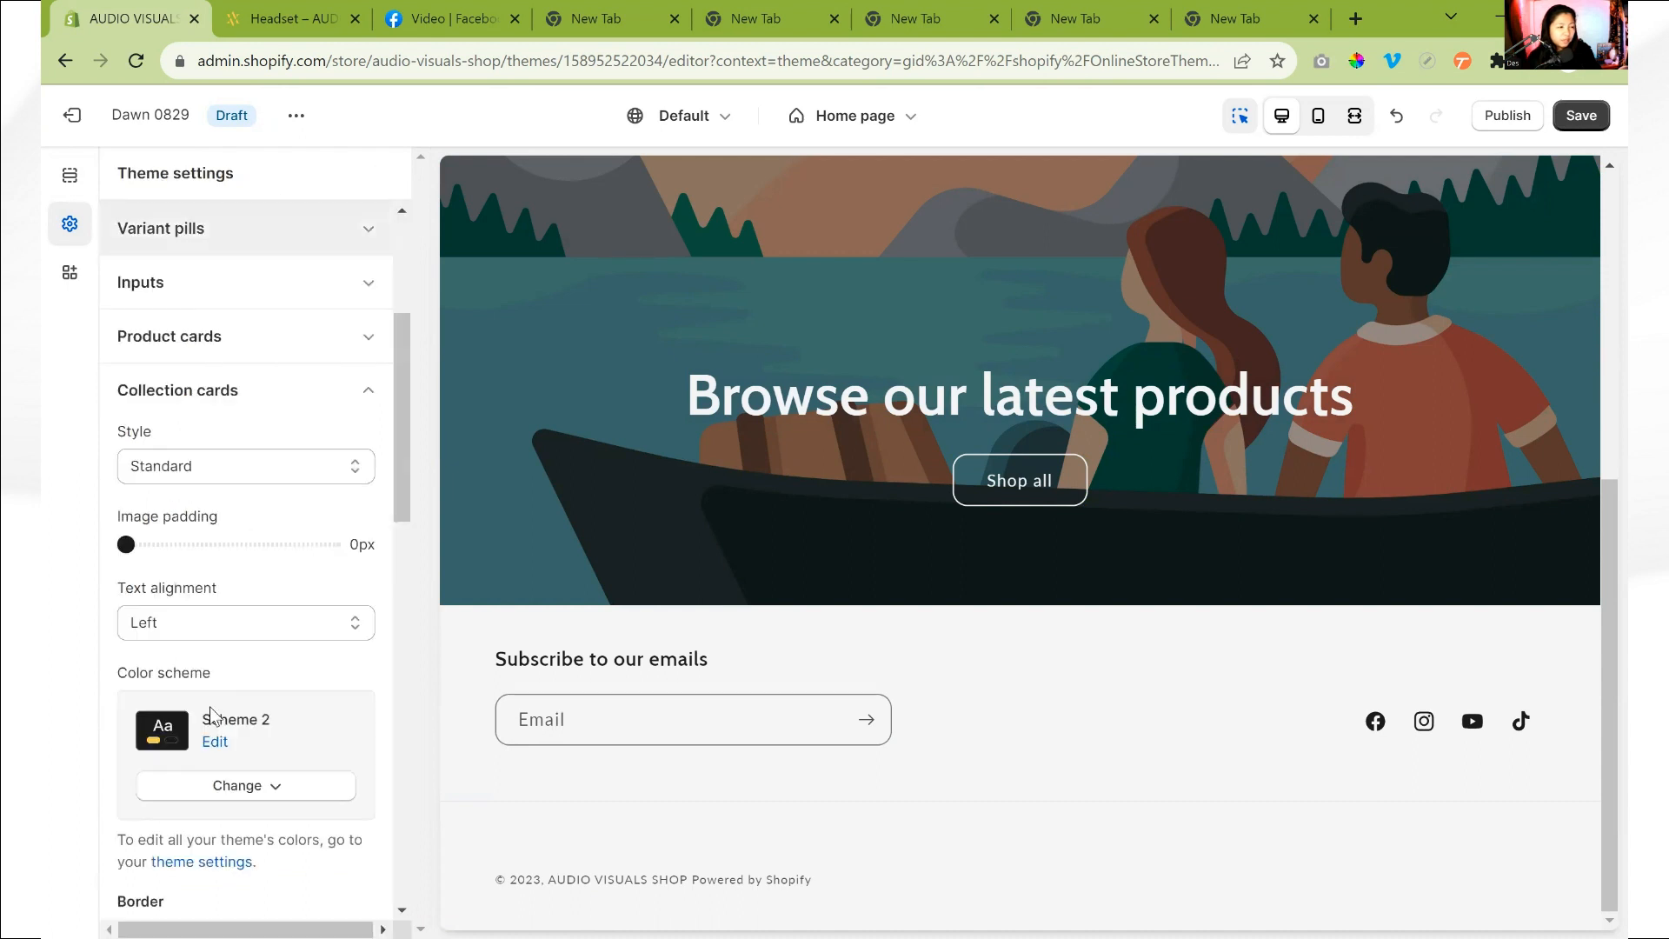
click(283, 806)
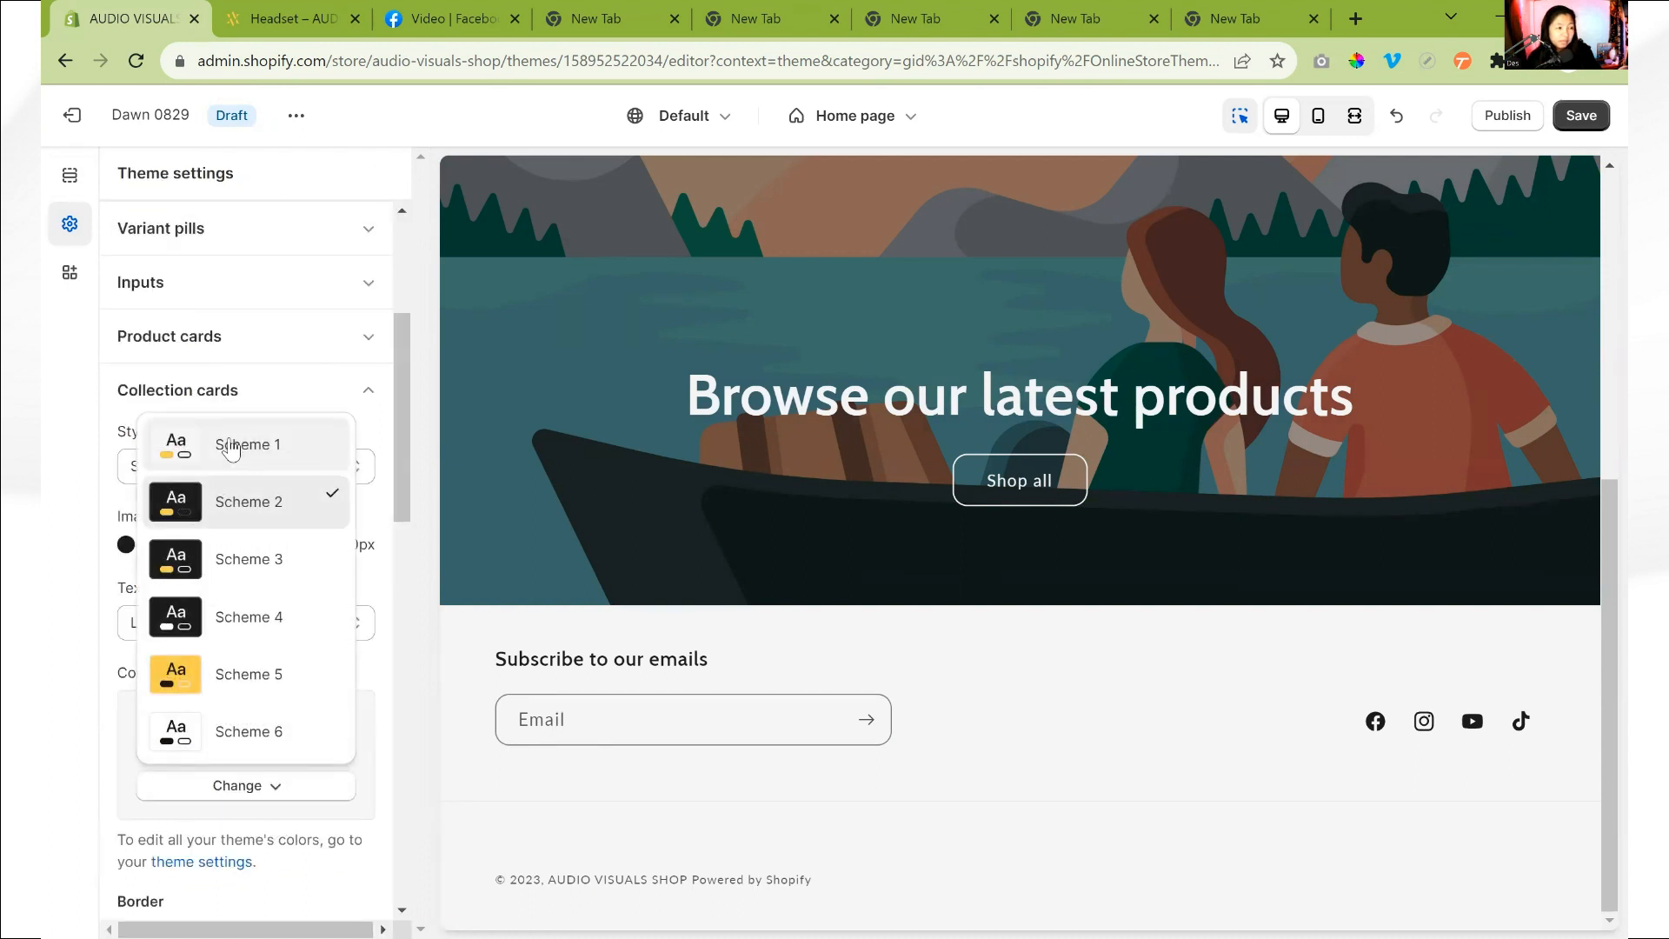
click(231, 445)
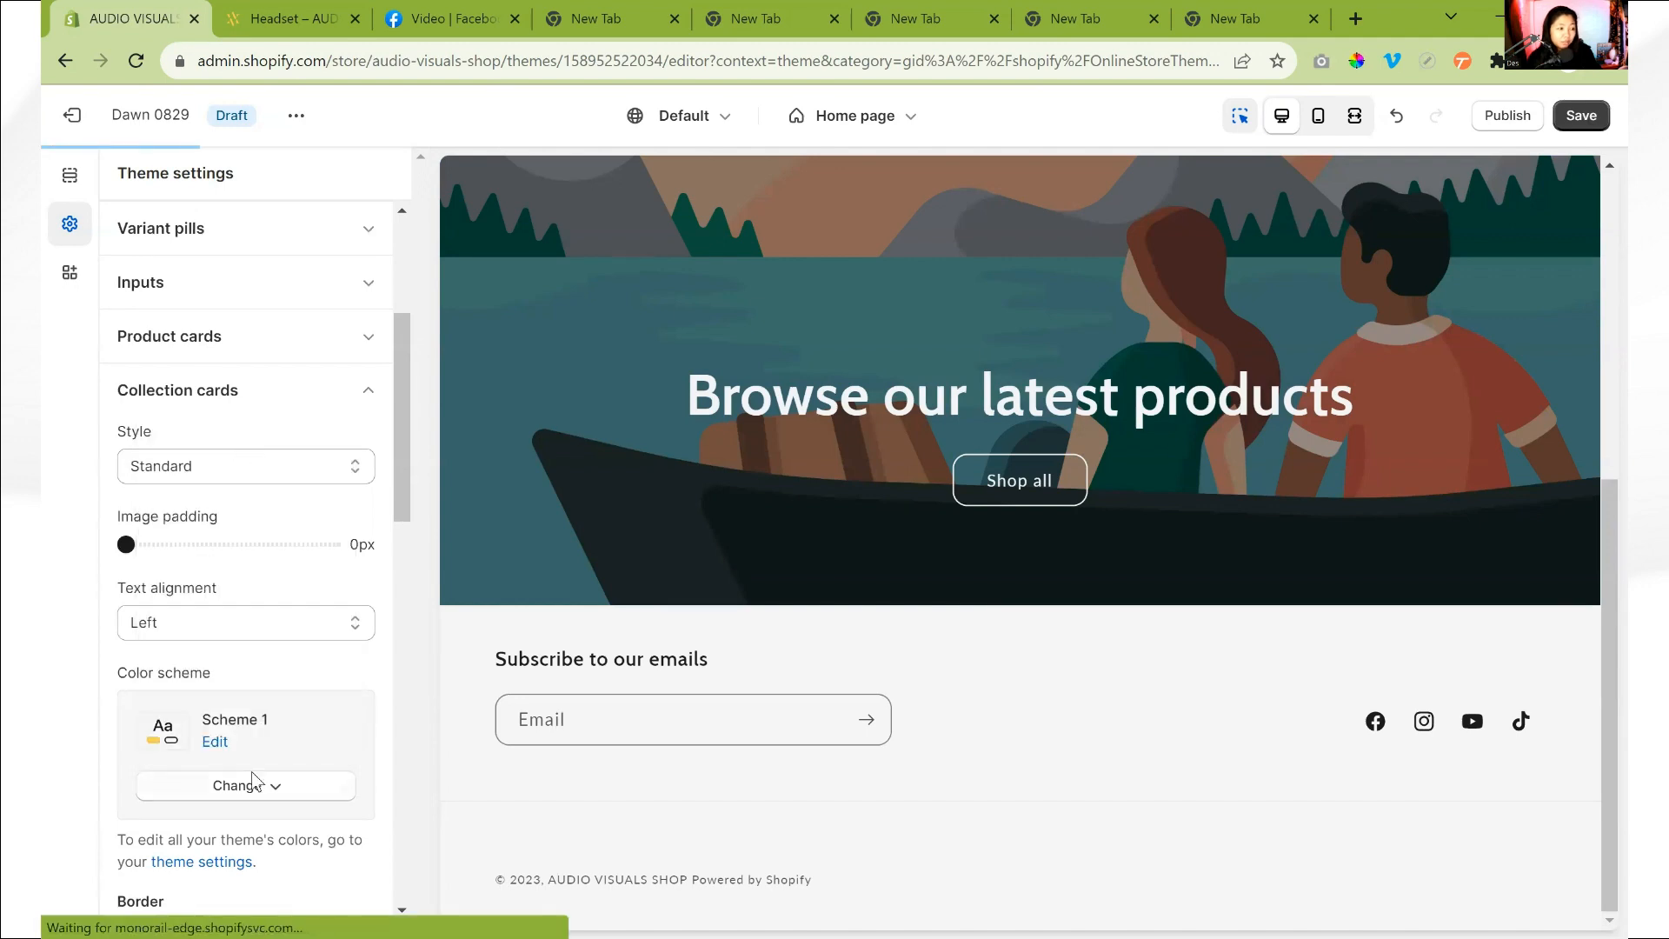
- Change the product cards' color scheme to Scheme 1, check that scheme's colors and collapse the product card settings
scroll(259, 727, up, 4)
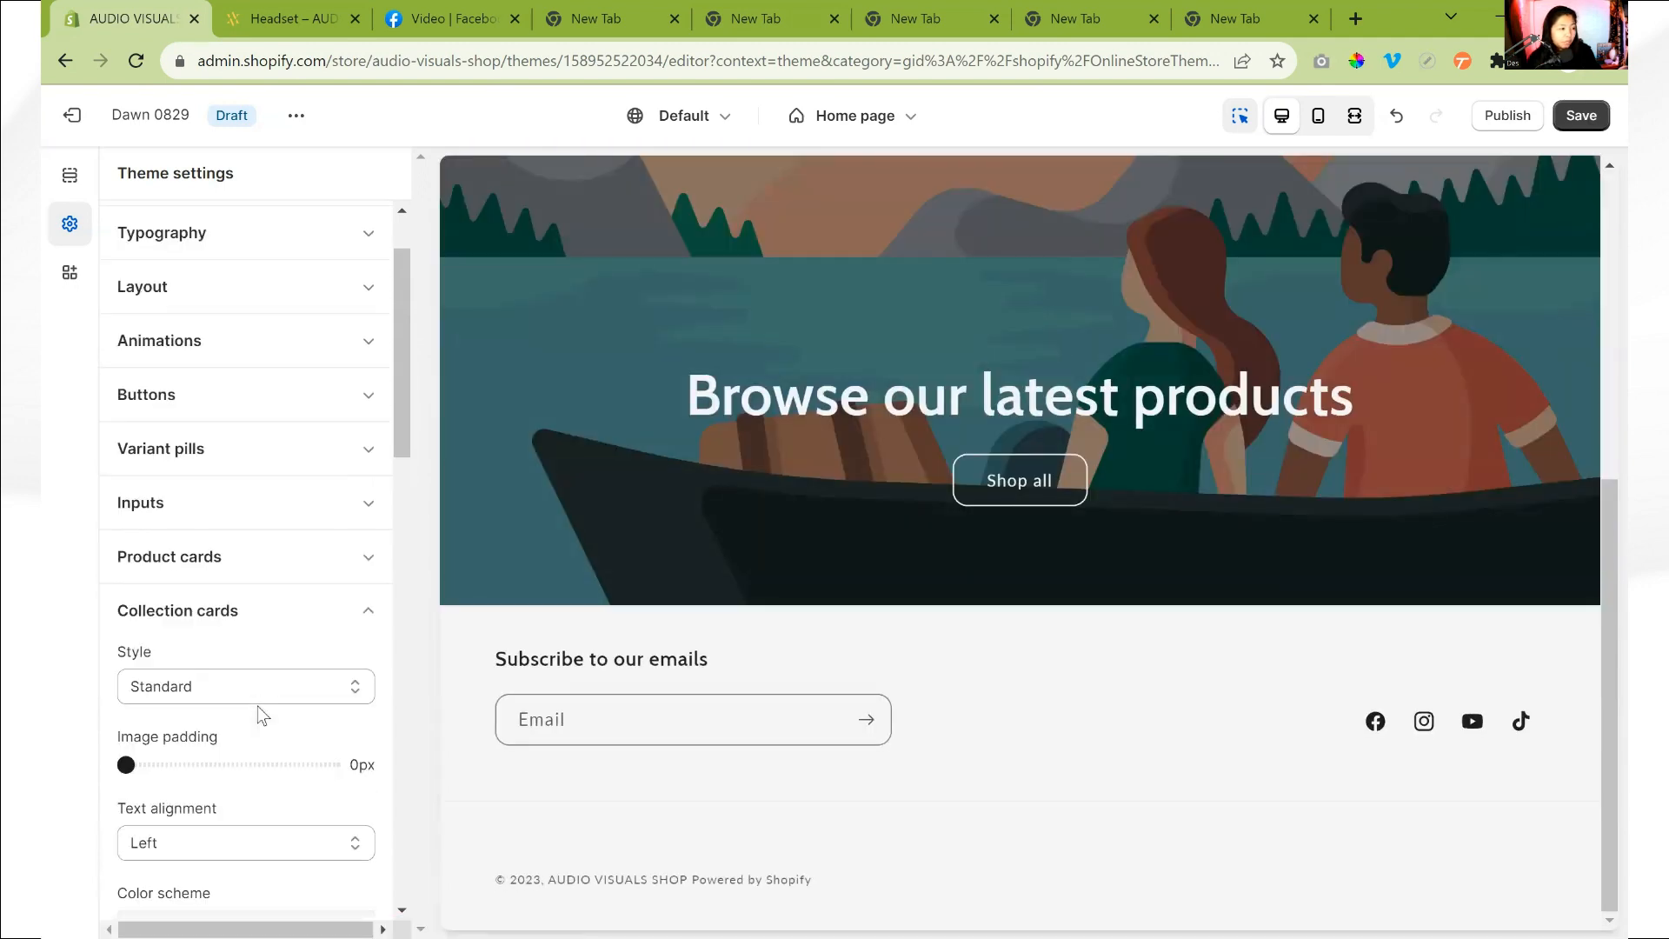
click(309, 669)
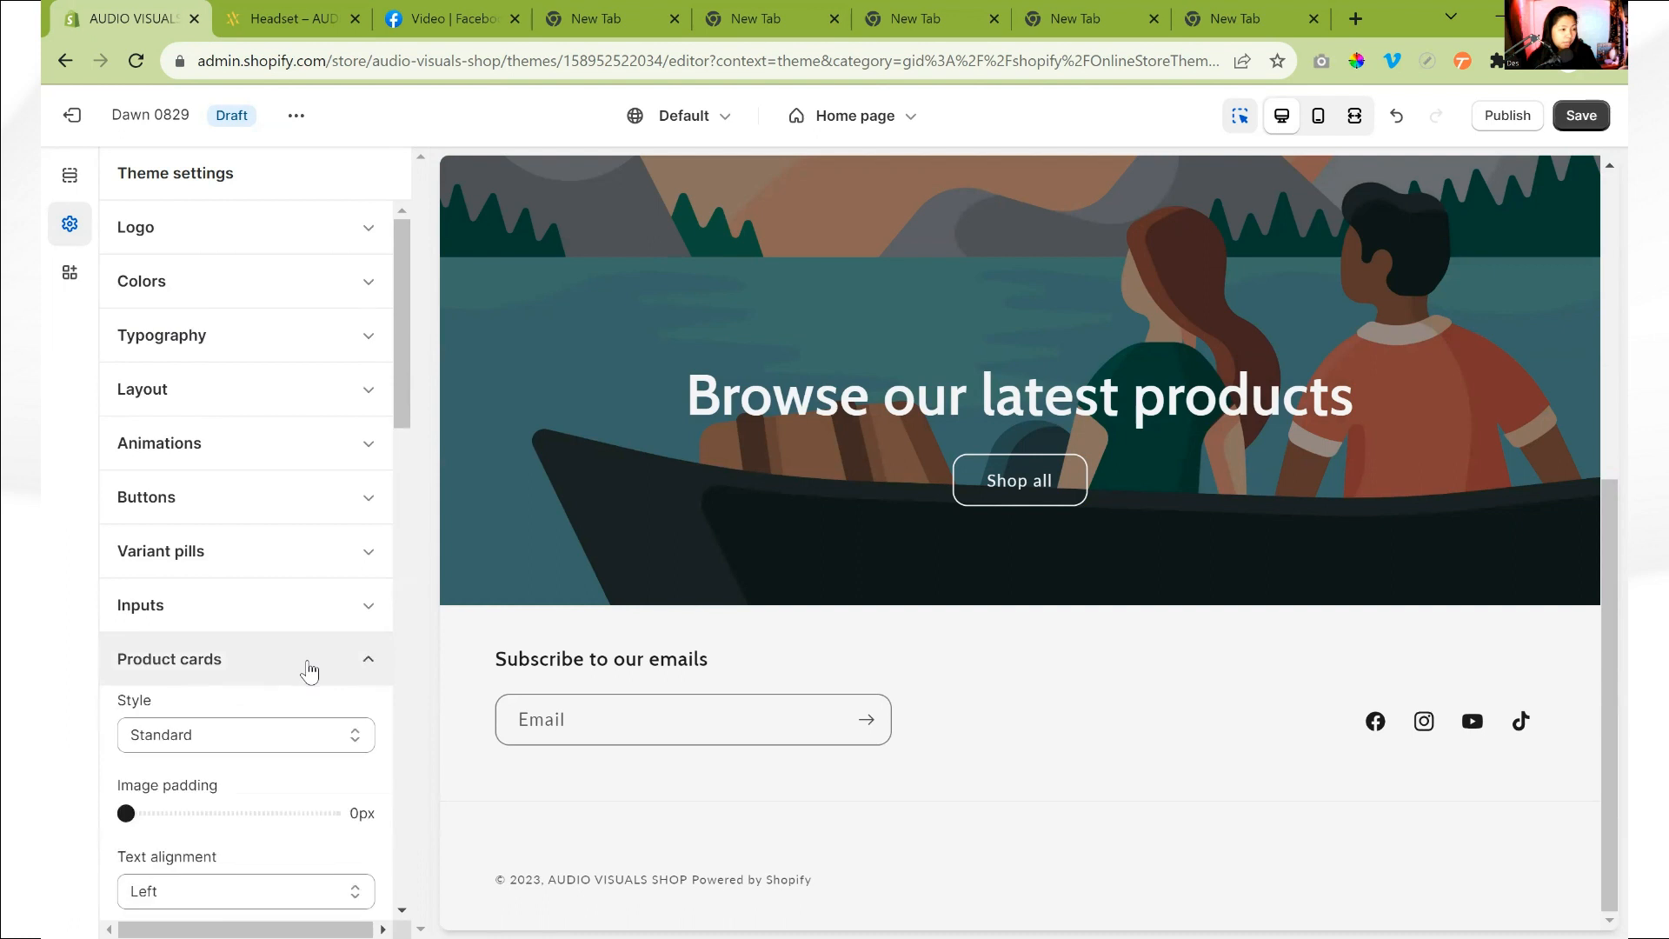
scroll(311, 669, down, 3)
scroll(310, 669, down, 3)
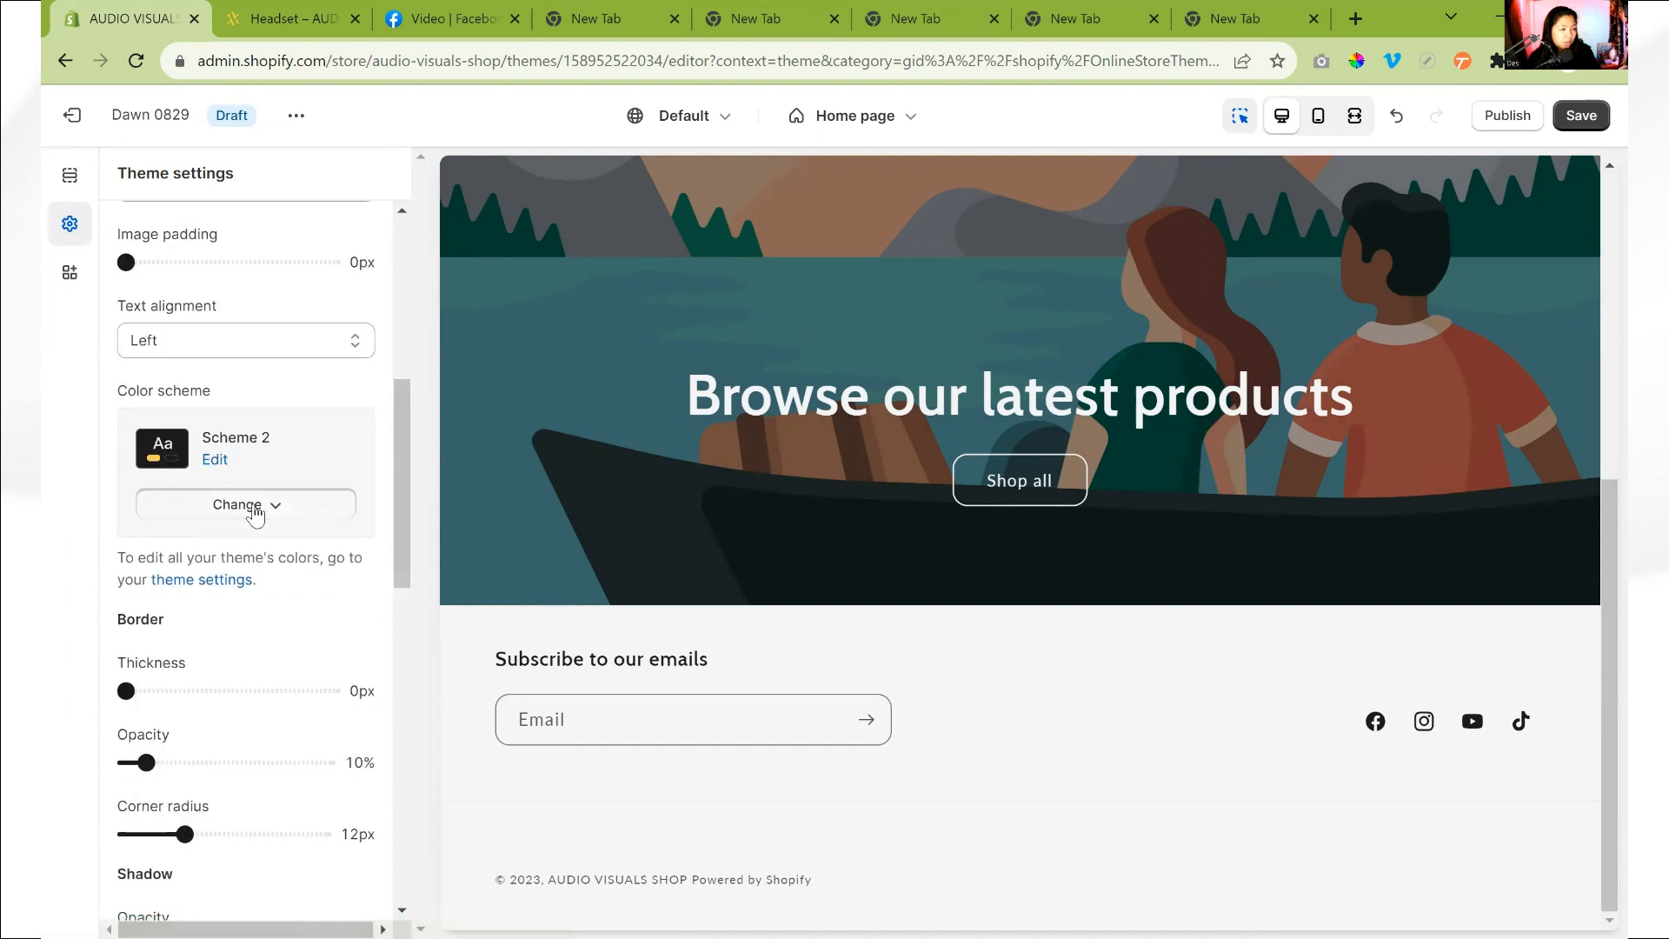
click(252, 505)
click(219, 578)
scroll(224, 619, up, 3)
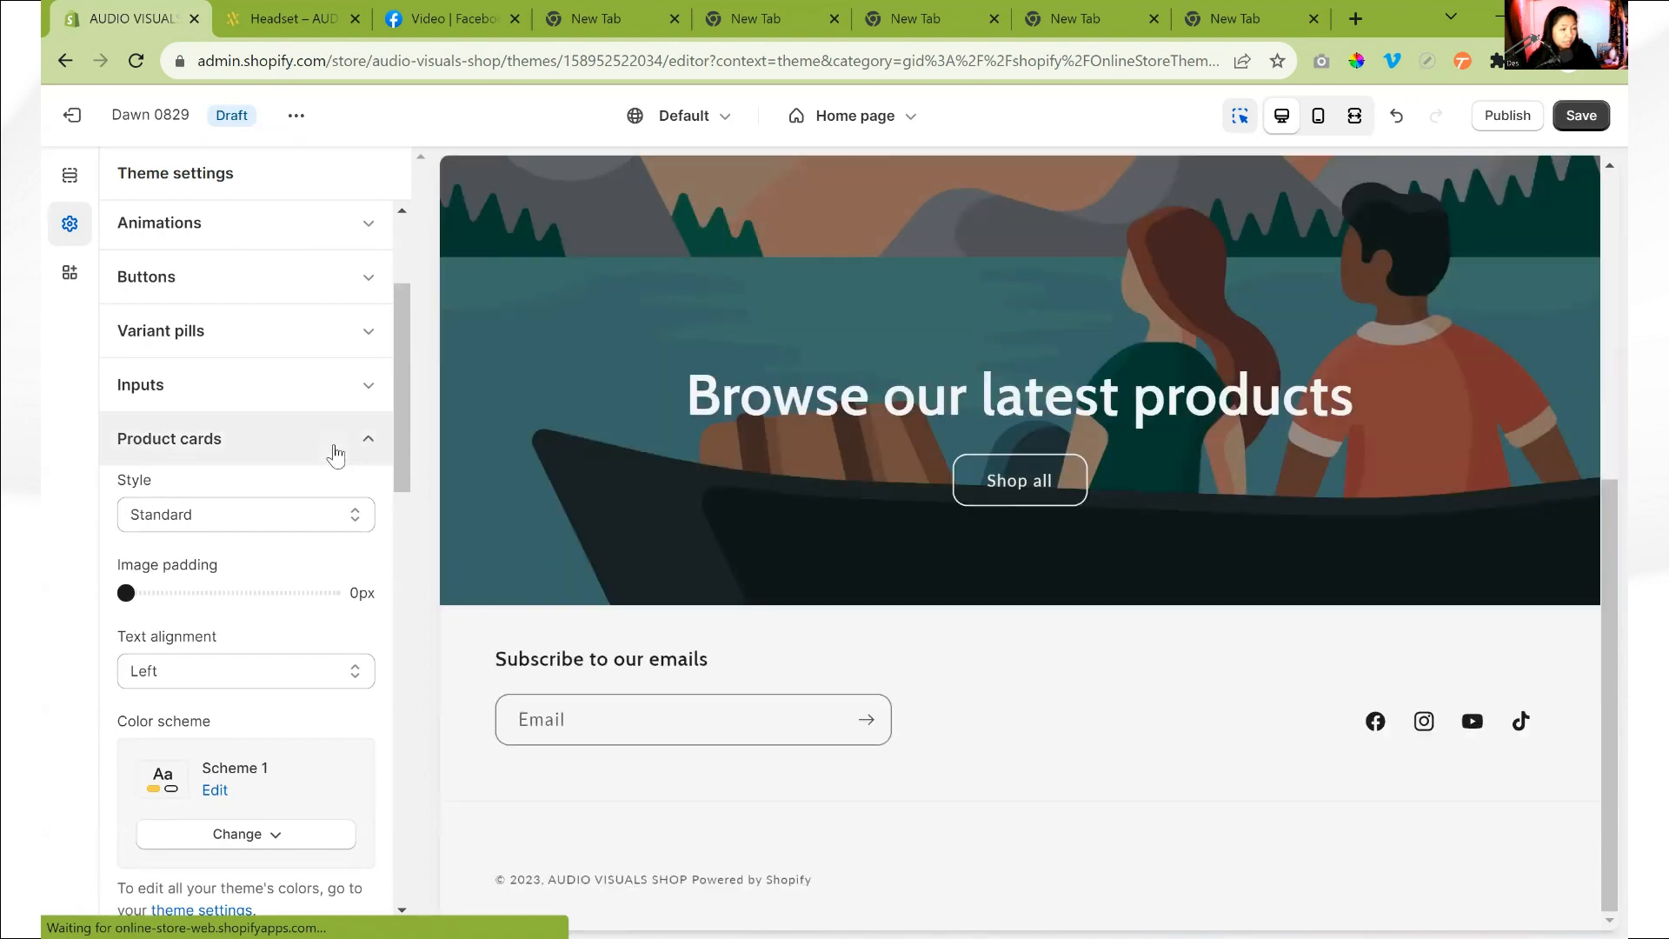
click(218, 790)
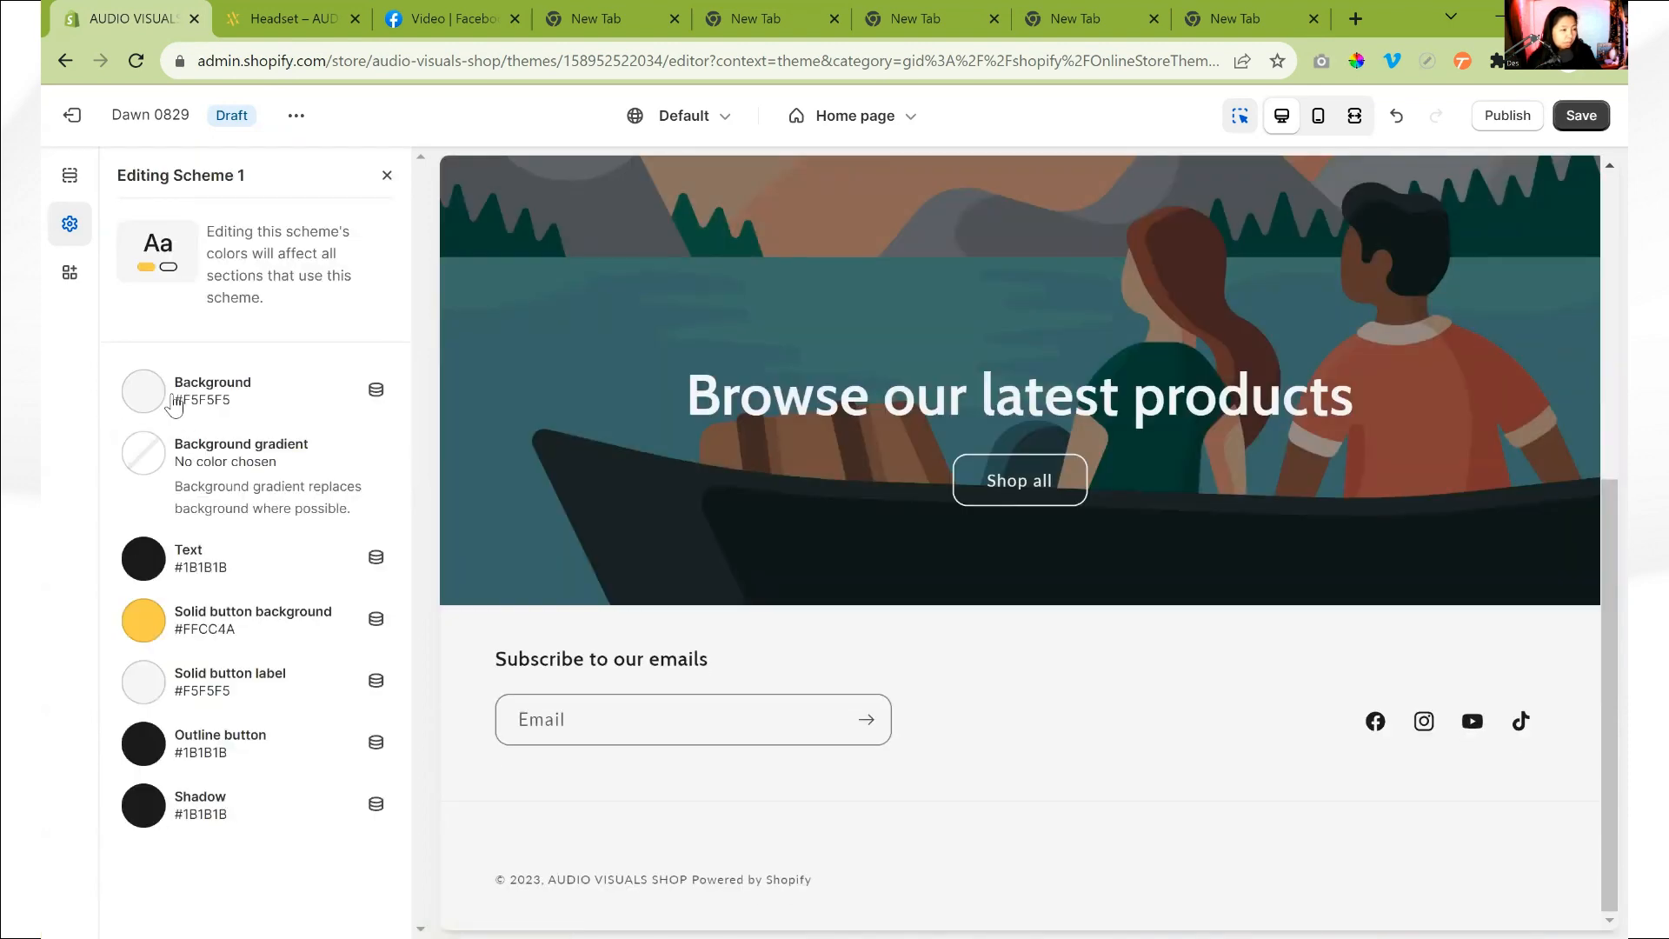
click(387, 175)
click(283, 439)
- Look through the settings for inputs and the theme's list of color schemes
click(269, 384)
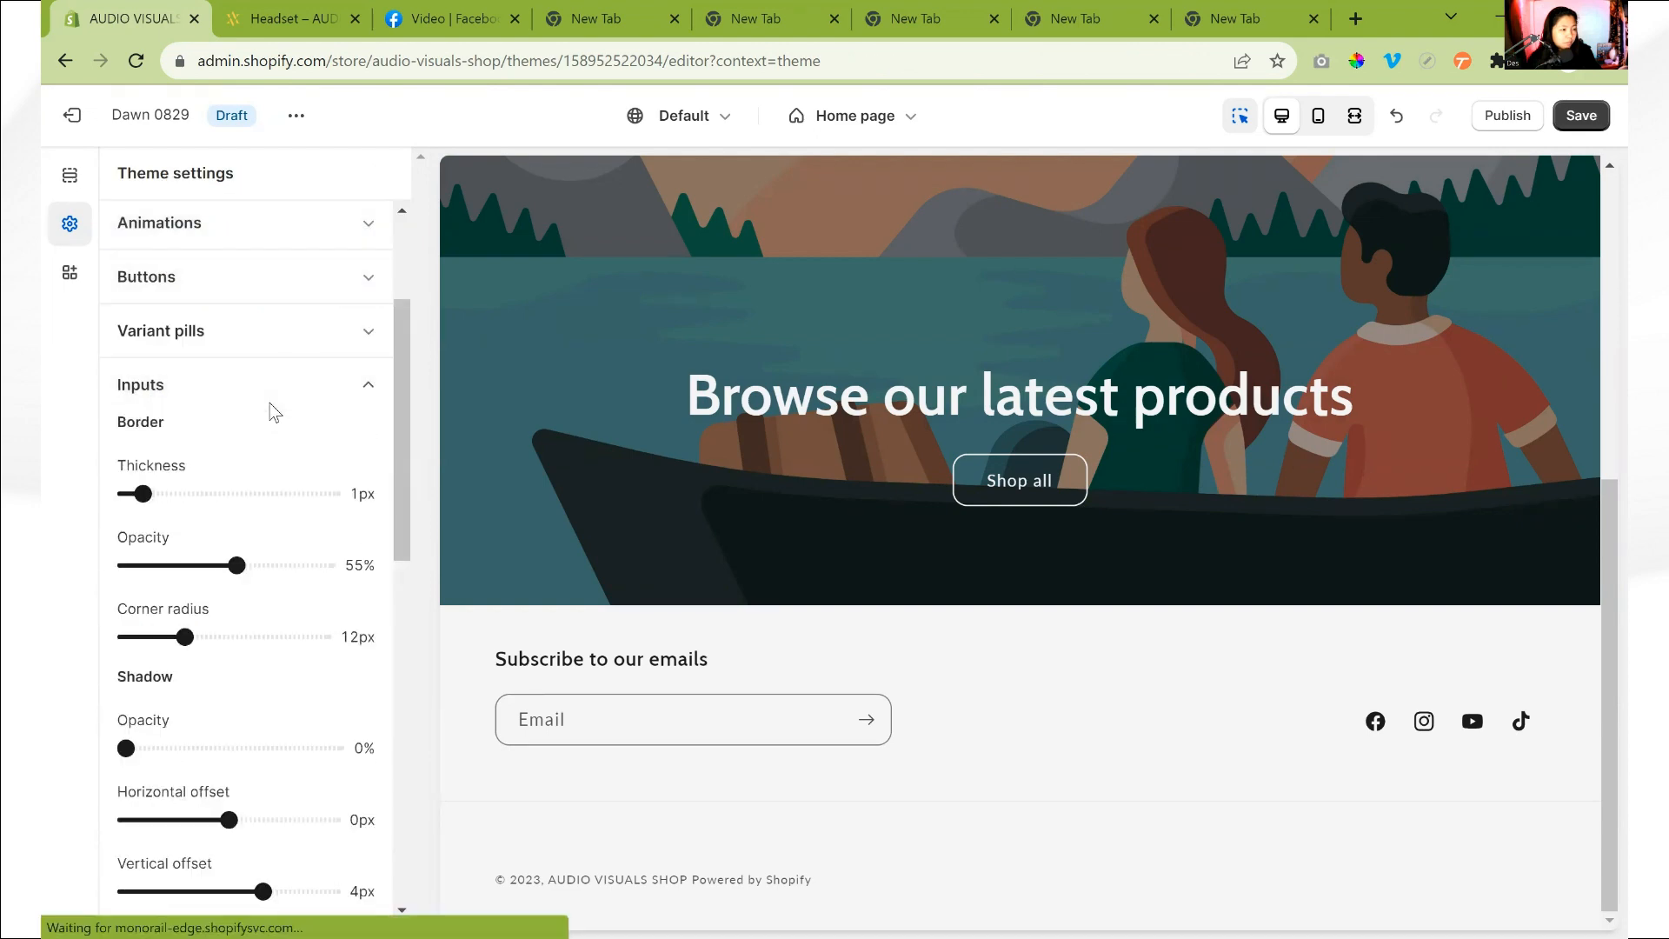
scroll(279, 382, up, 3)
click(291, 337)
click(287, 285)
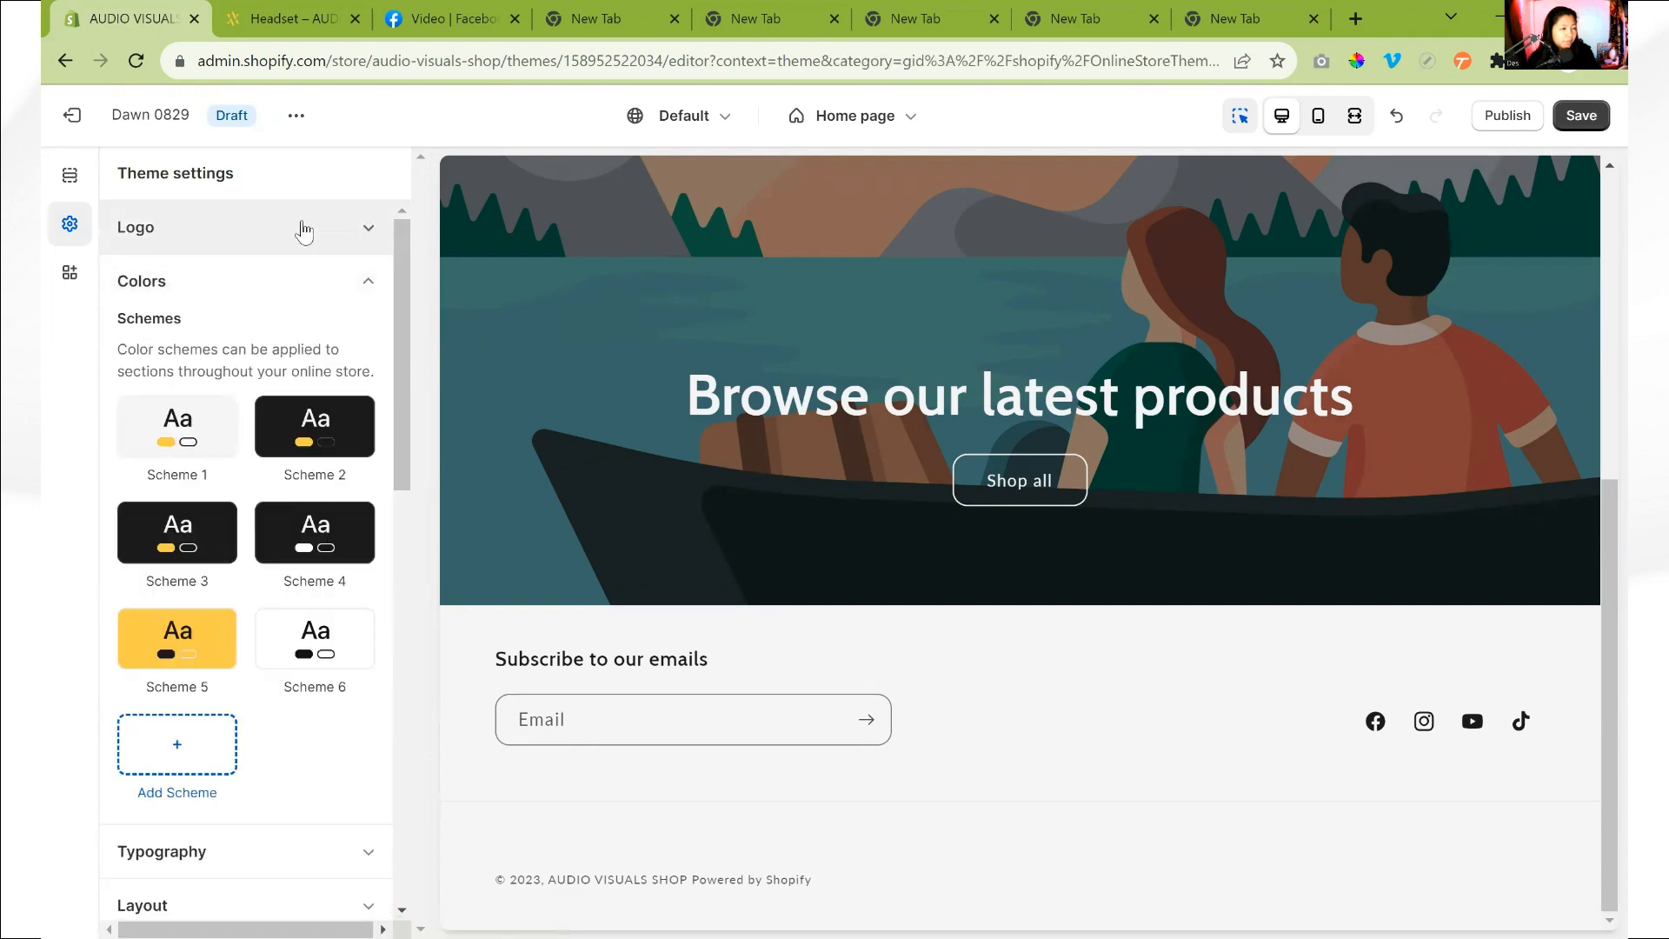
- Open the app embeds and look over the home page preview from header to footer
click(70, 280)
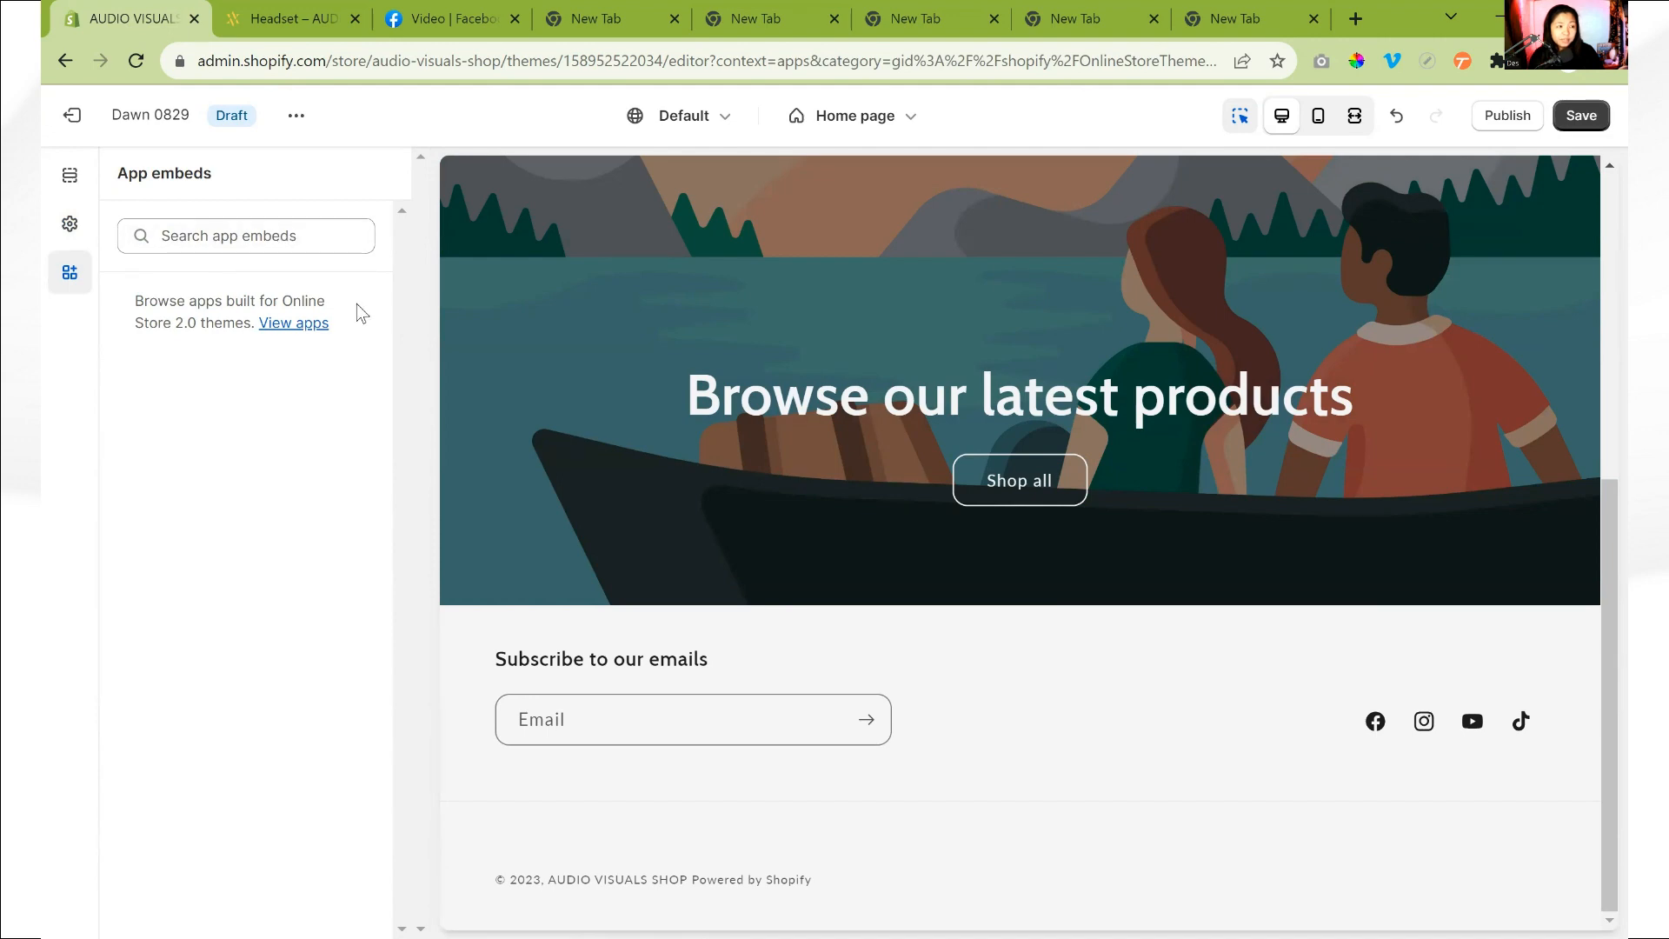
scroll(1128, 469, up, 6)
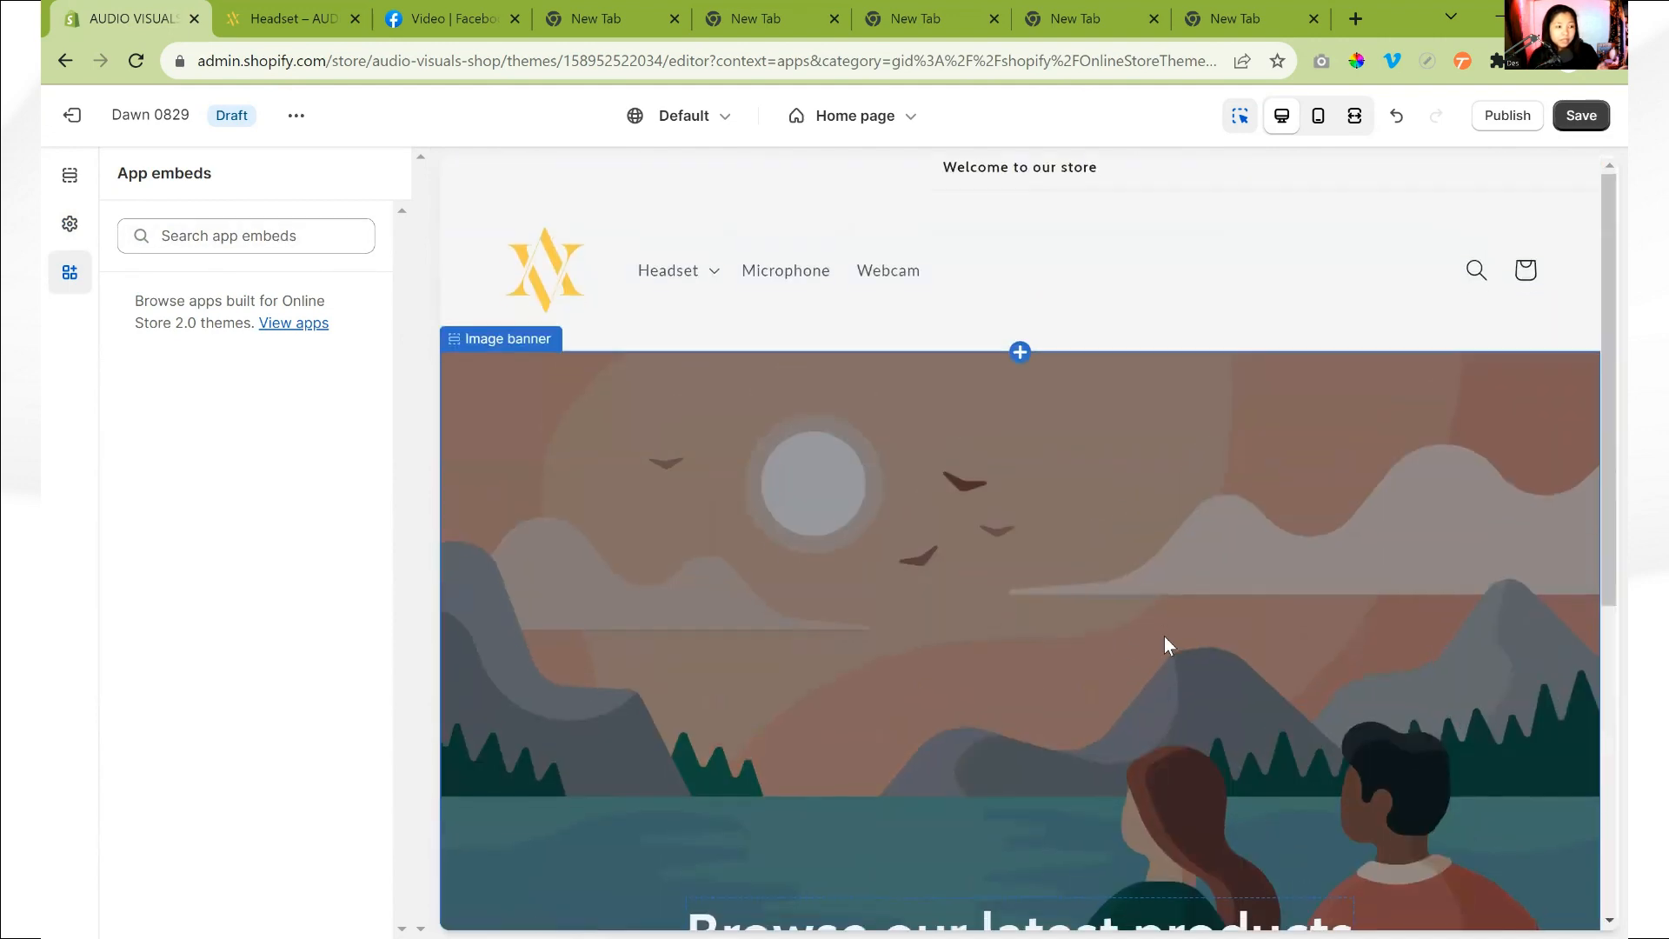
scroll(1164, 636, down, 3)
scroll(1161, 639, down, 3)
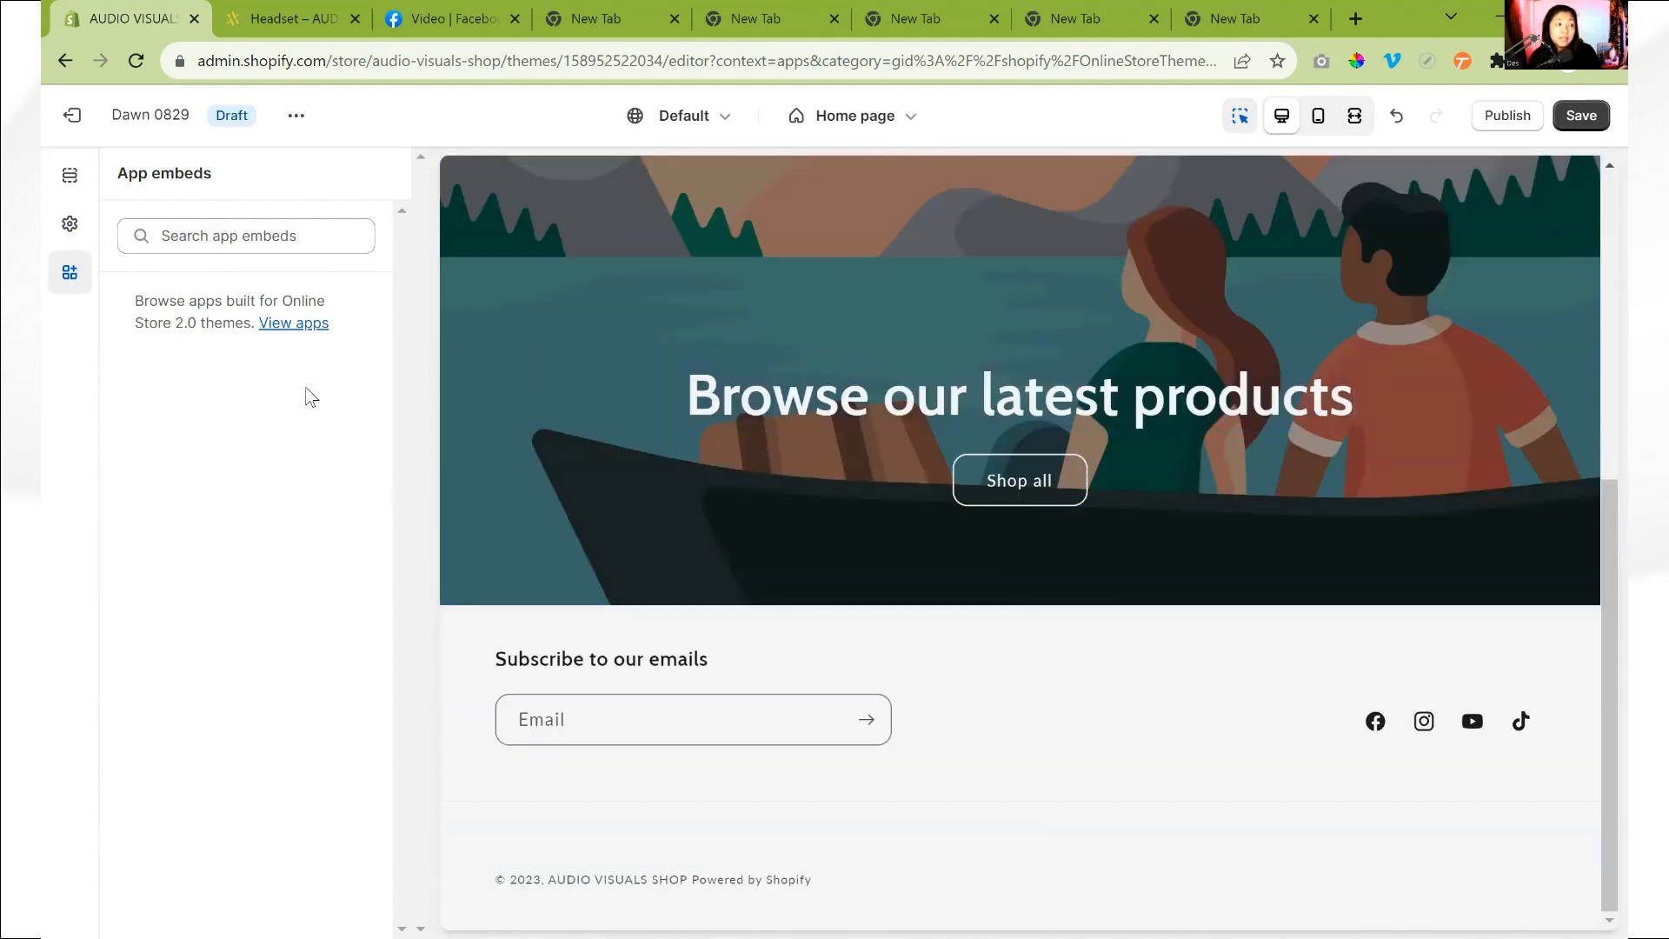